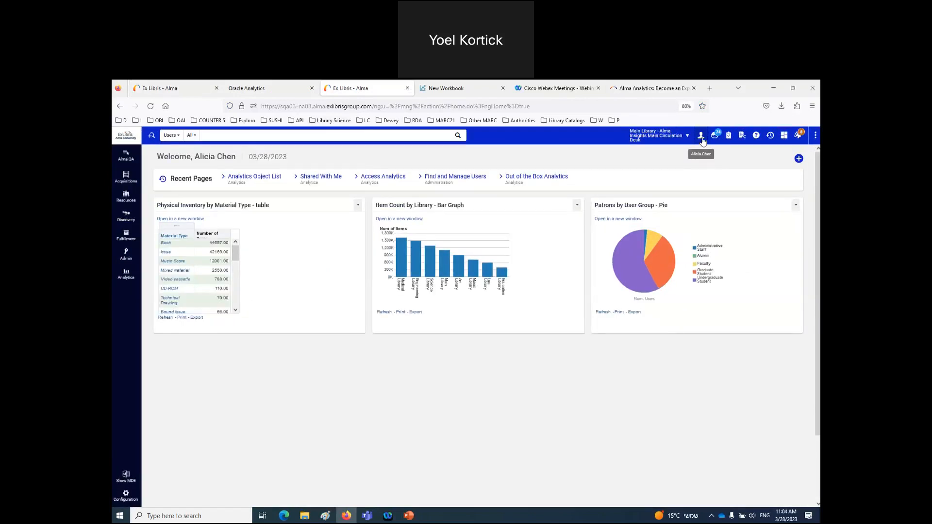
# - Switch off New Analytics in Feature Rollout Configuration and check the old Analytics menu
pyautogui.click(701, 137)
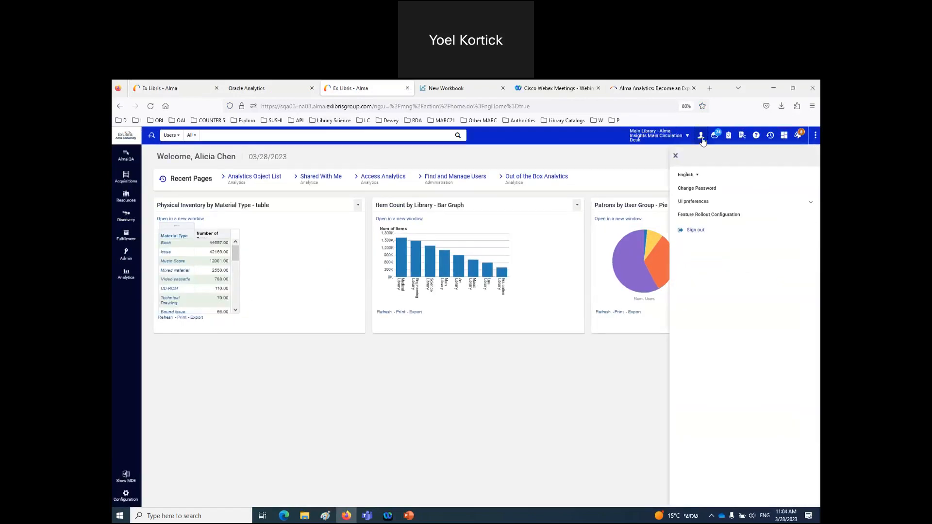
pyautogui.click(707, 215)
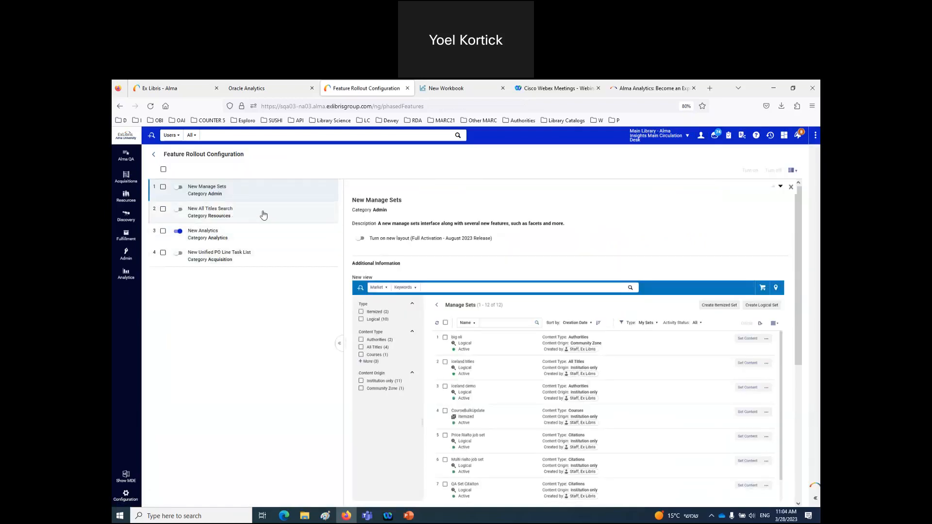
pyautogui.click(177, 236)
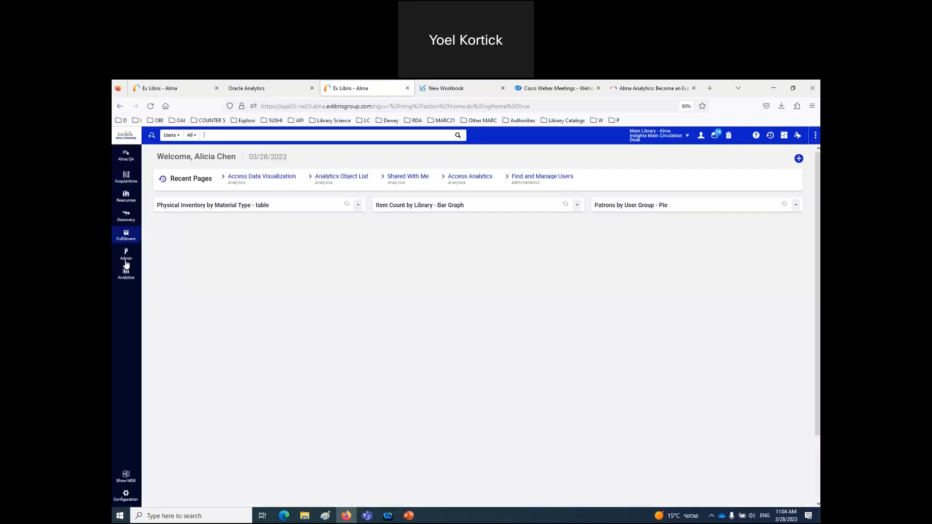
pyautogui.click(126, 273)
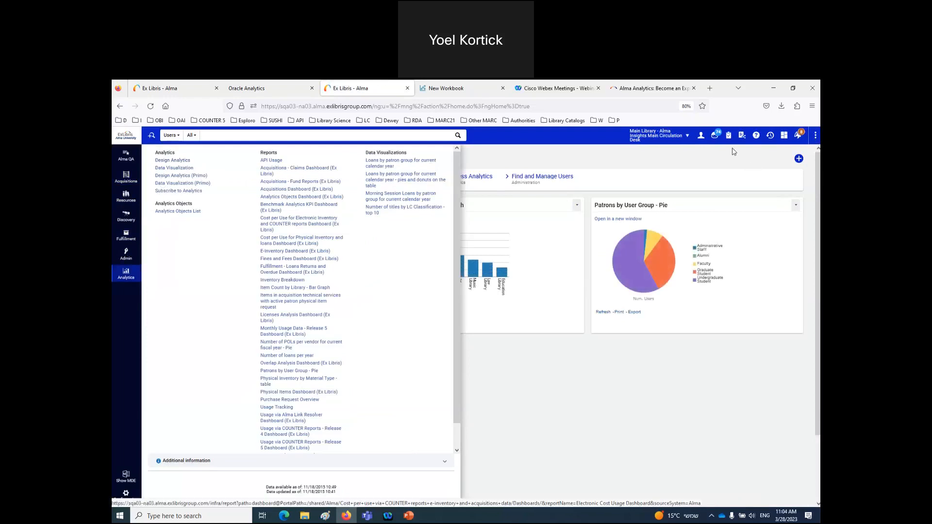
# - Switch the New Analytics feature back on in Feature Rollout Configuration
pyautogui.click(701, 136)
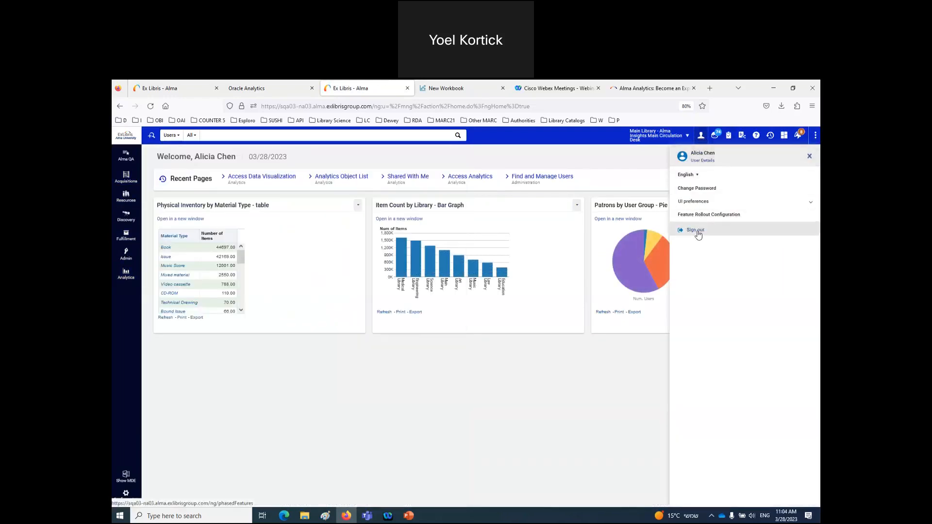
pyautogui.click(702, 215)
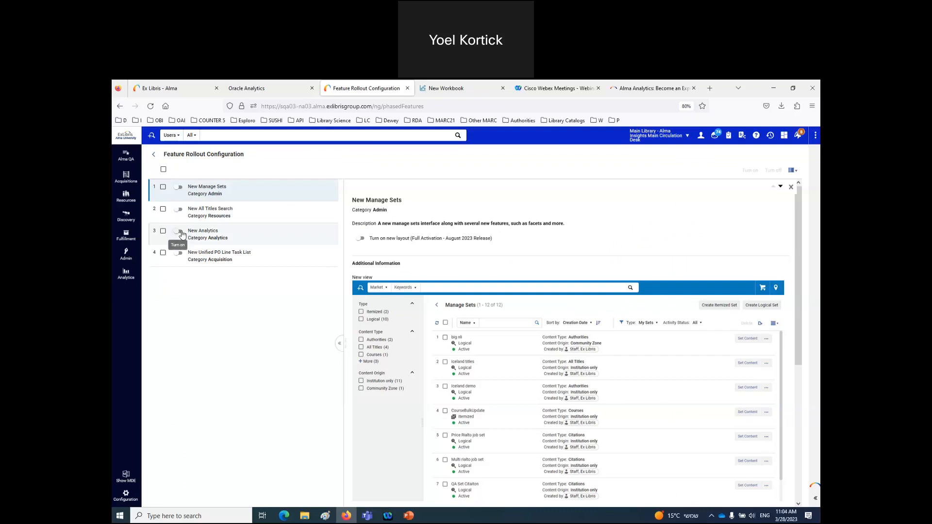
pyautogui.click(180, 233)
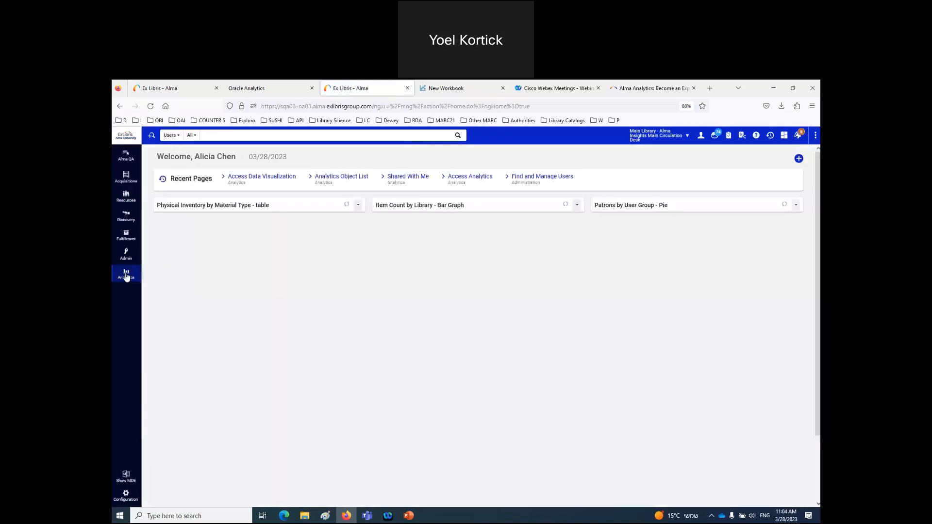
# - Move the Number of loans per year favorite below Newly Activated Portfolios
pyautogui.click(126, 275)
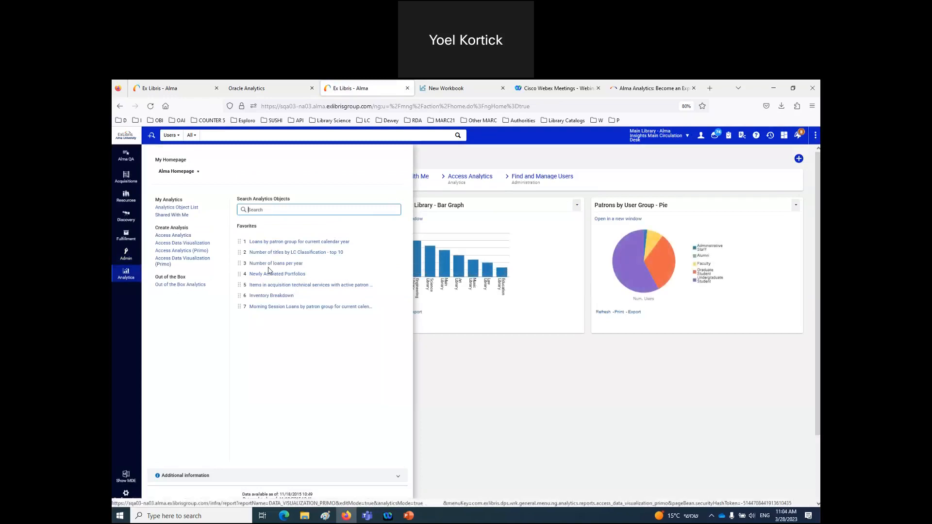
pyautogui.moveTo(240, 266)
pyautogui.mouseDown()
pyautogui.moveTo(241, 253)
pyautogui.moveTo(242, 298)
pyautogui.moveTo(241, 265)
pyautogui.moveTo(242, 274)
pyautogui.mouseUp()
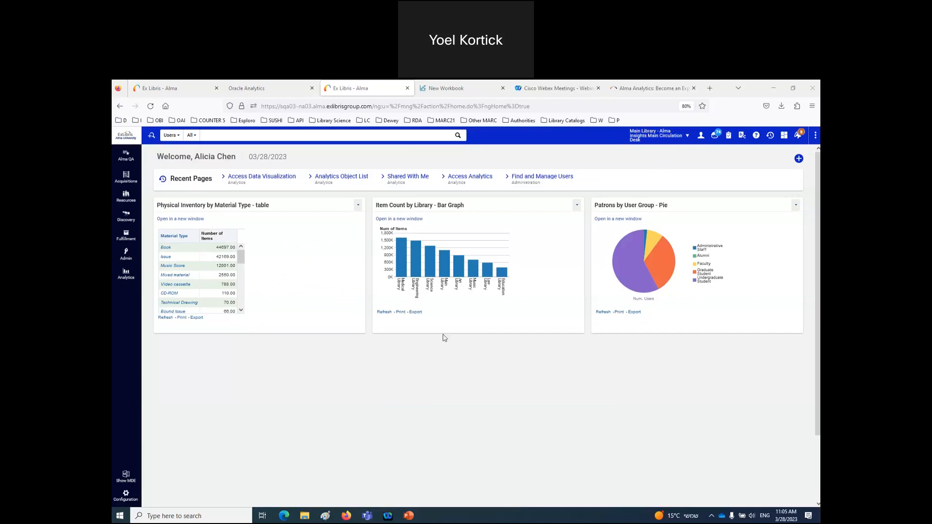
pyautogui.click(409, 516)
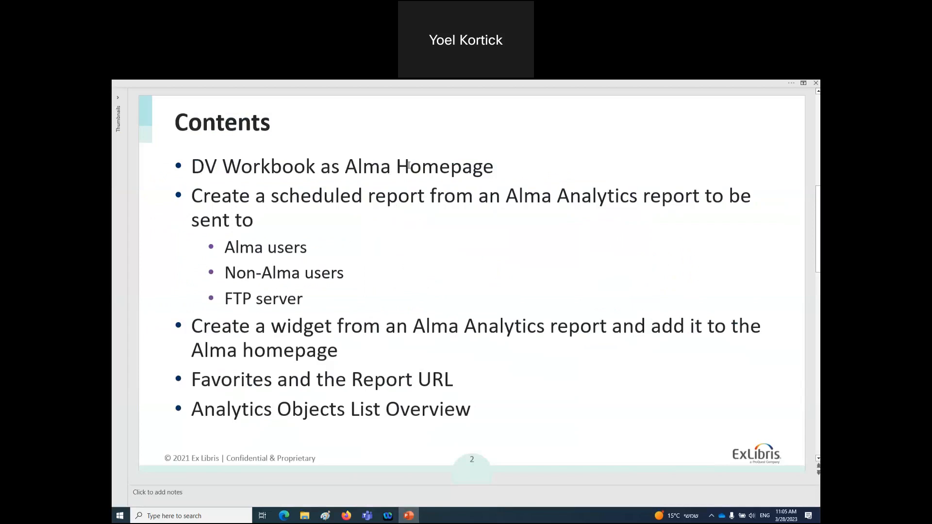
pyautogui.click(408, 517)
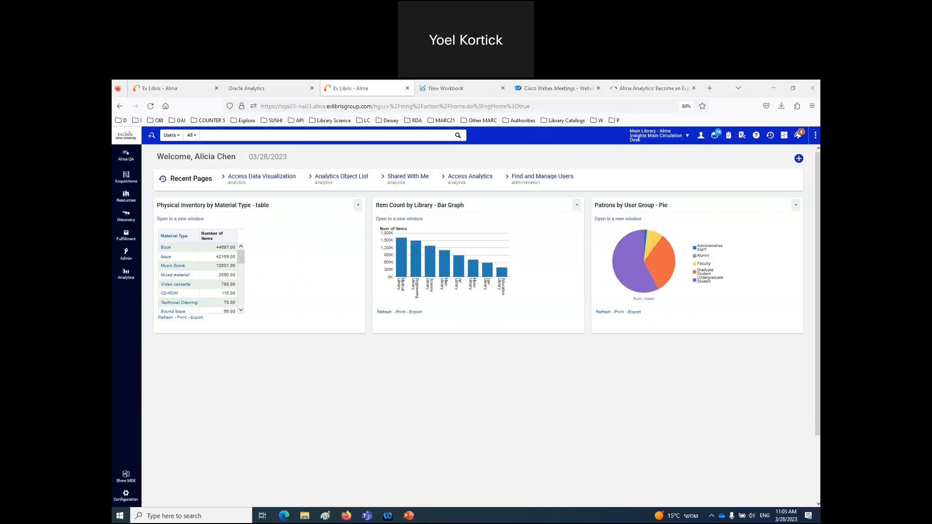
# - Close the leftover New Workbook tab and launch Access Data Visualization in a new tab
pyautogui.click(502, 87)
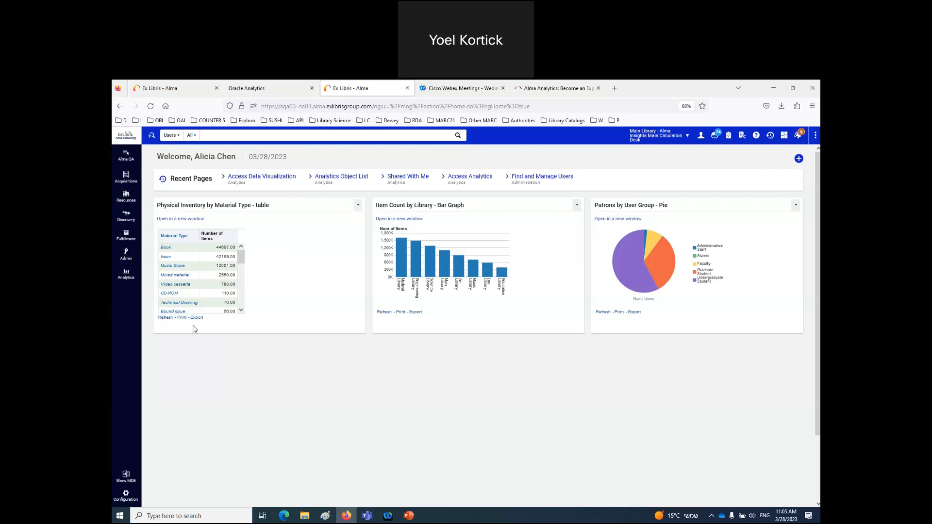
pyautogui.click(126, 274)
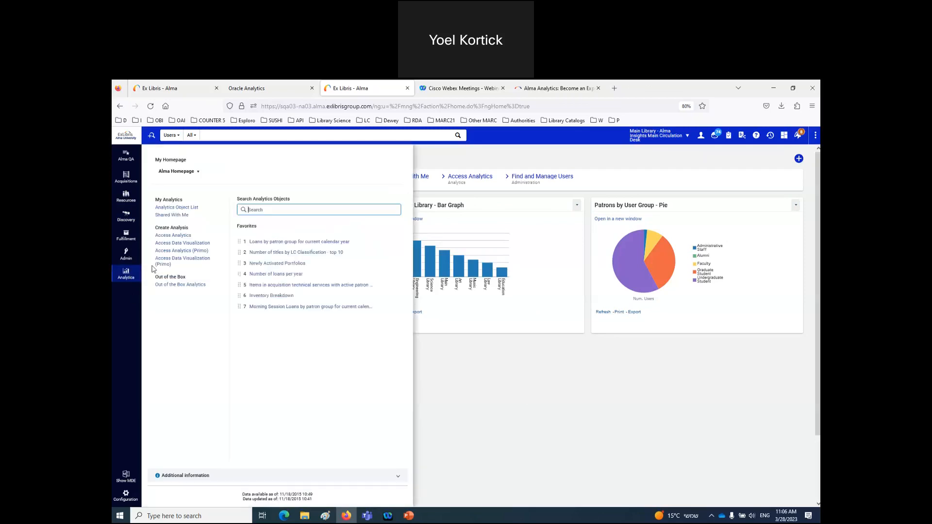
pyautogui.click(177, 243)
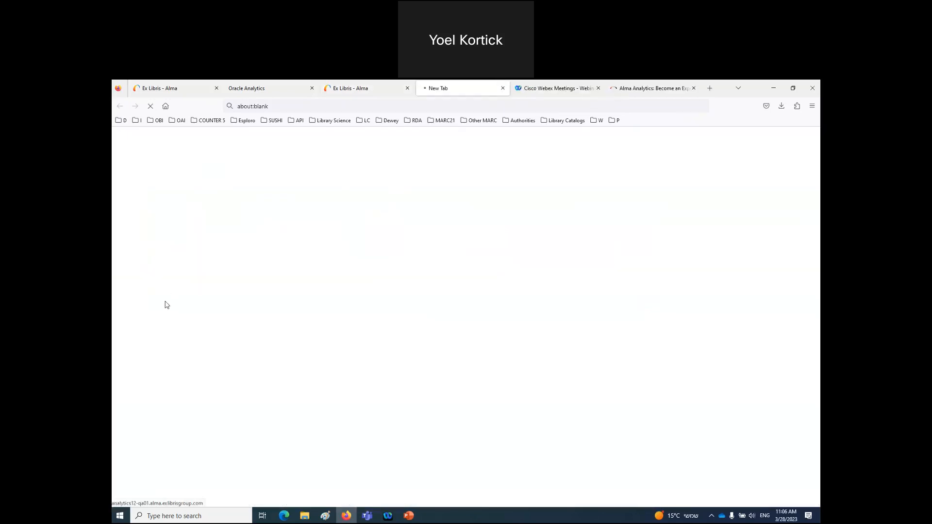
pyautogui.click(390, 84)
pyautogui.click(127, 275)
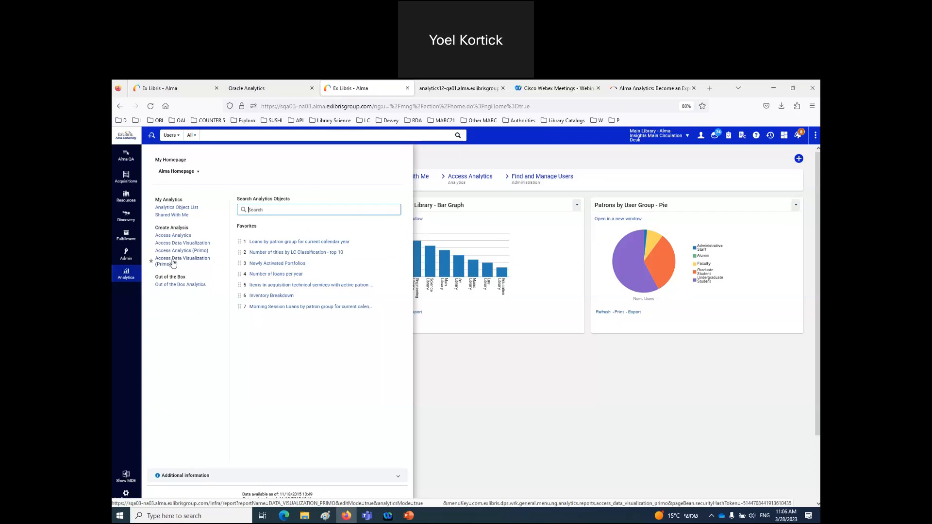
pyautogui.click(433, 92)
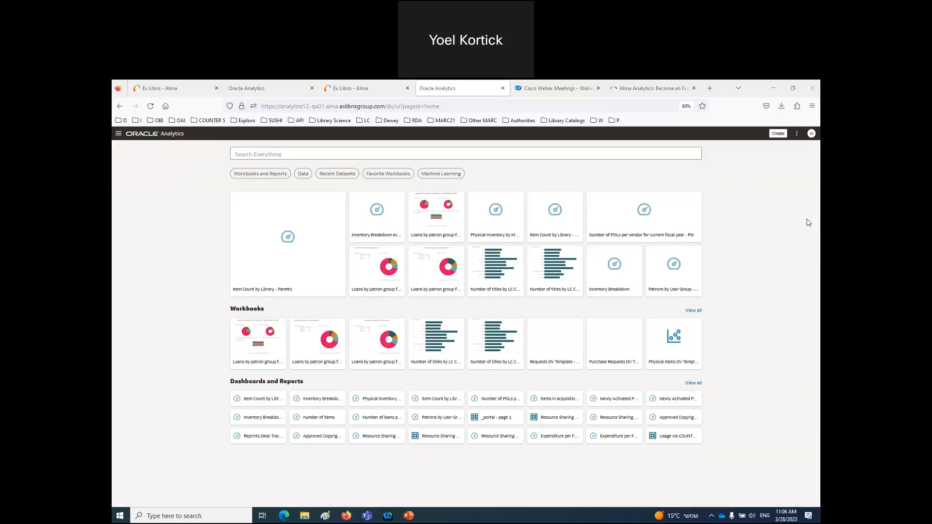
# - Create a new workbook using the Titles subject area as its dataset
pyautogui.click(778, 136)
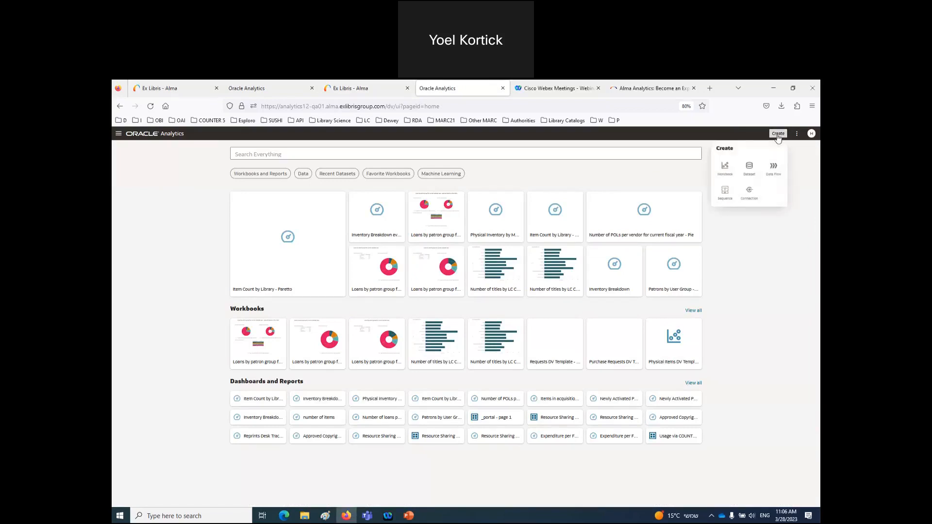
pyautogui.click(723, 168)
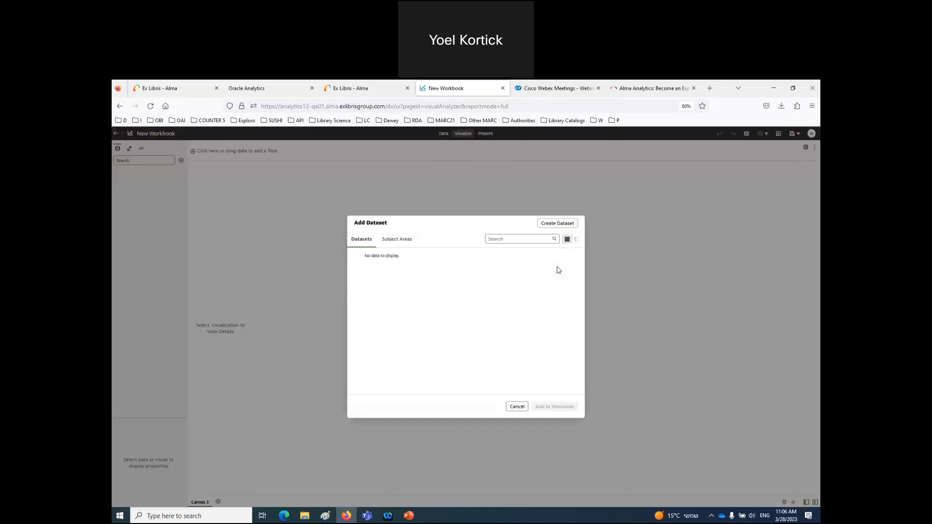
pyautogui.click(389, 240)
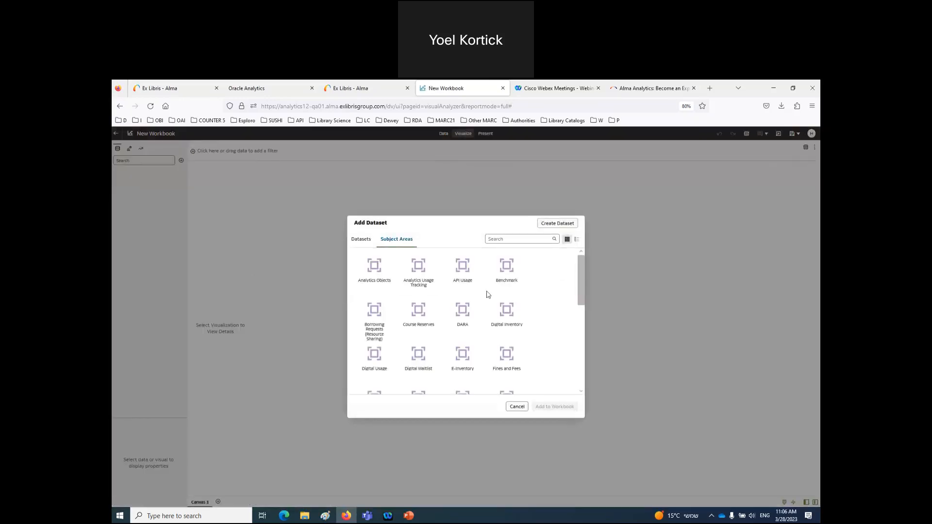
pyautogui.scroll(-2, 543, 311)
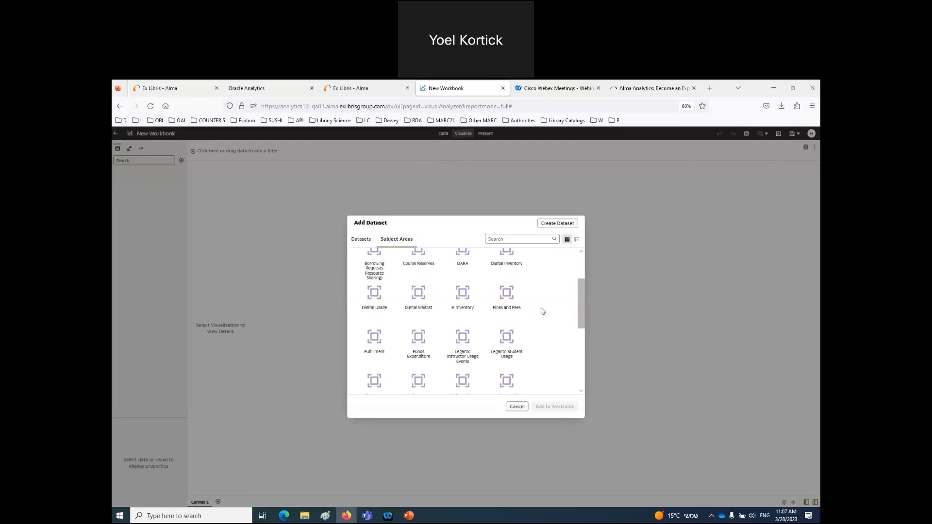
pyautogui.scroll(-5, 542, 311)
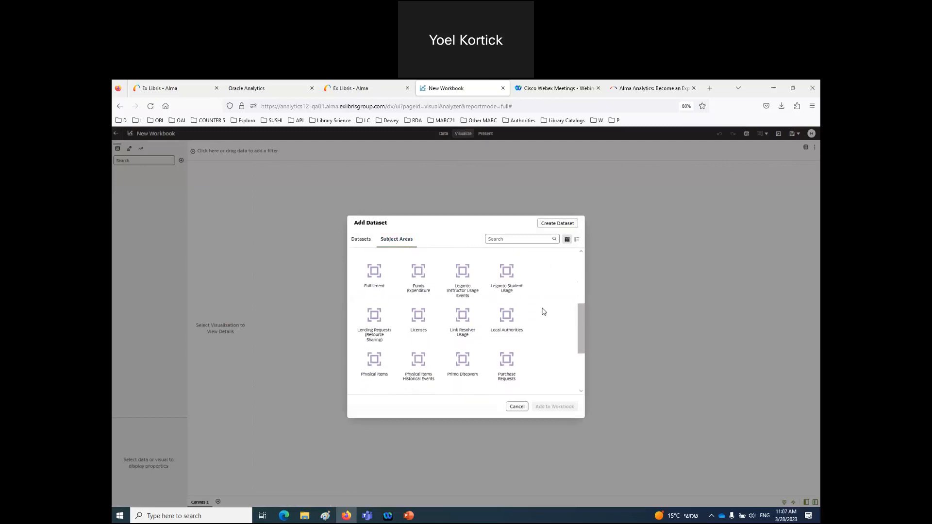
pyautogui.scroll(-1, 542, 312)
pyautogui.doubleClick(462, 322)
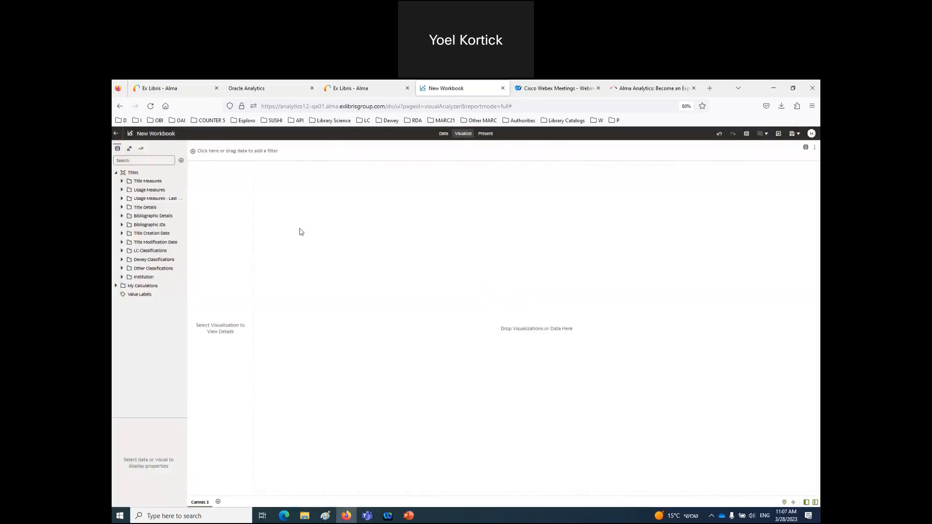
# - Build a table of active title counts with physical items, electronic portfolios and digital representations
pyautogui.click(122, 181)
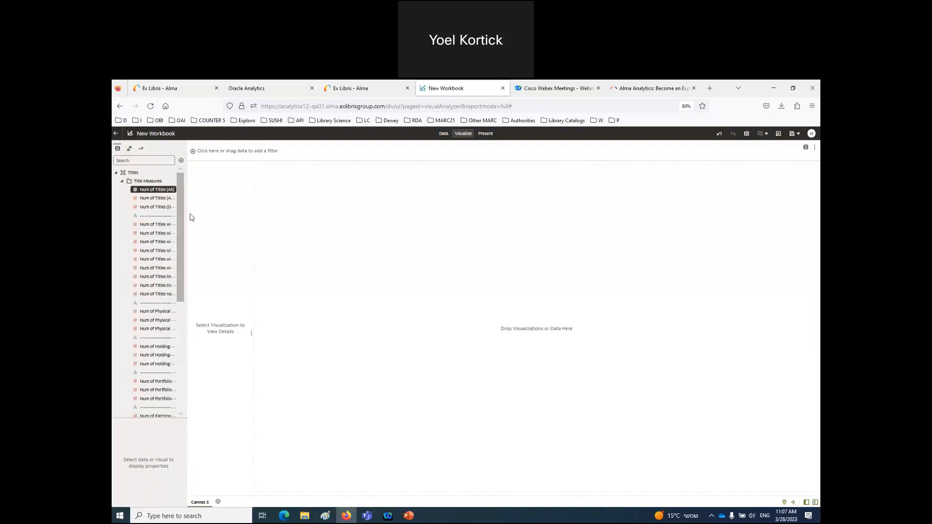
pyautogui.moveTo(188, 214); pyautogui.dragTo(256, 214)
pyautogui.moveTo(256, 214); pyautogui.dragTo(277, 212)
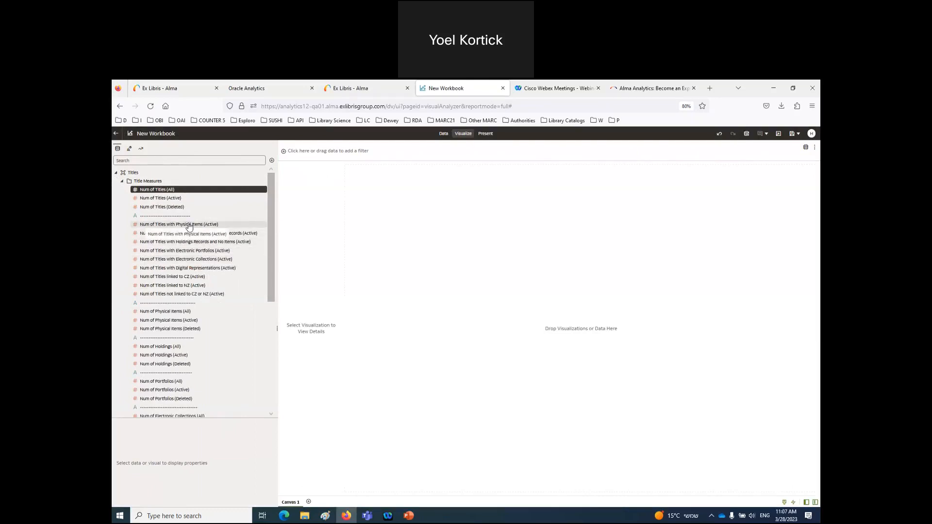
pyautogui.moveTo(189, 226); pyautogui.dragTo(452, 240)
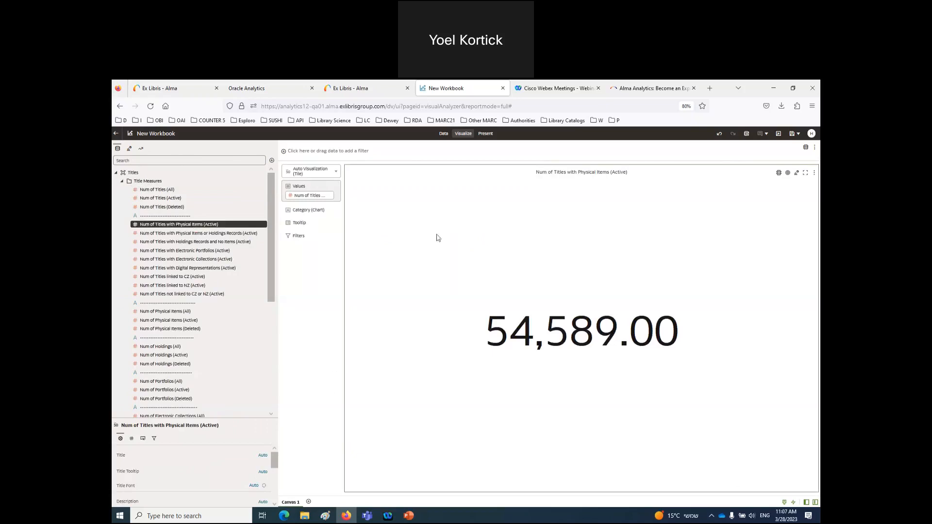
pyautogui.click(336, 173)
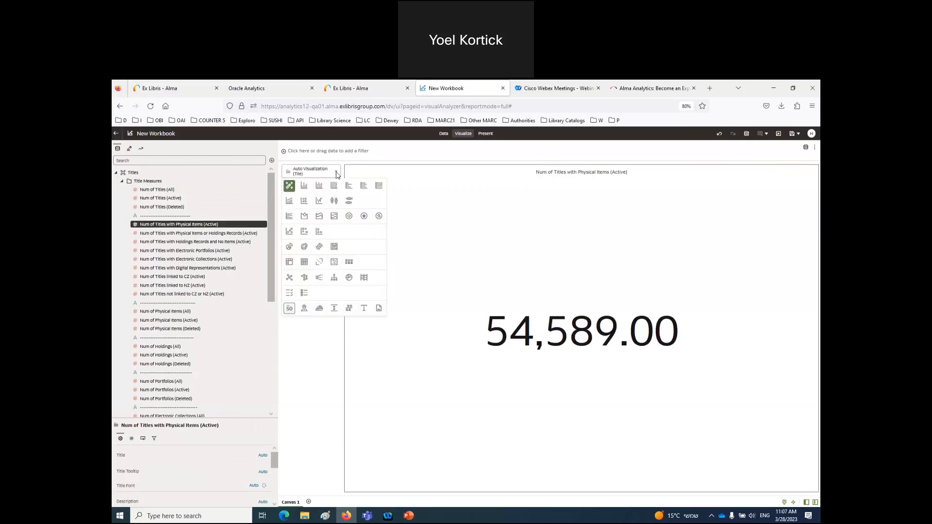
pyautogui.click(305, 263)
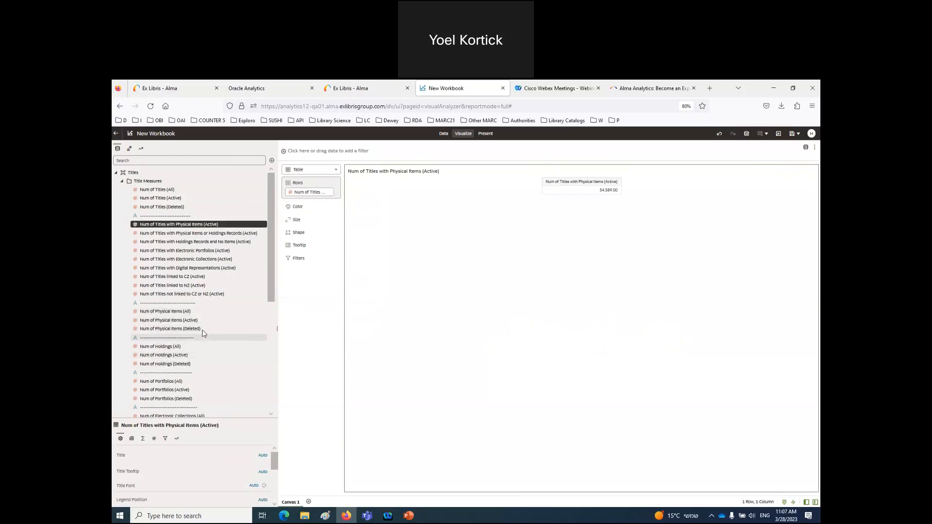
pyautogui.moveTo(190, 253); pyautogui.dragTo(301, 203)
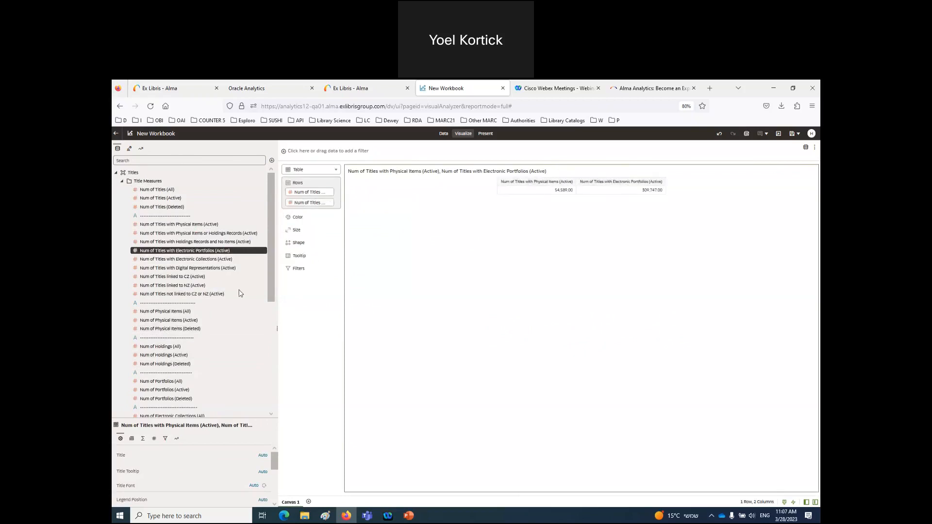
pyautogui.moveTo(208, 268); pyautogui.dragTo(291, 211)
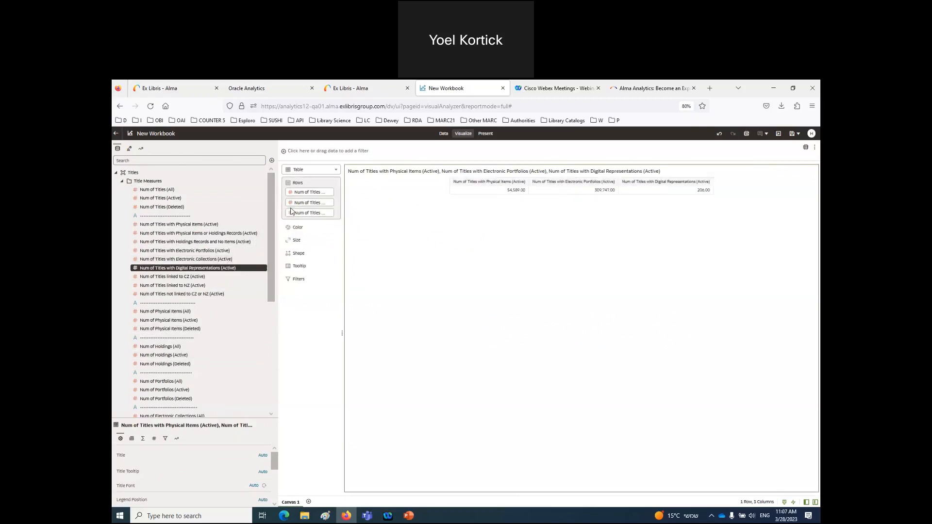
# - Duplicate the table visualization so a copy sits beside it
pyautogui.moveTo(692, 212)
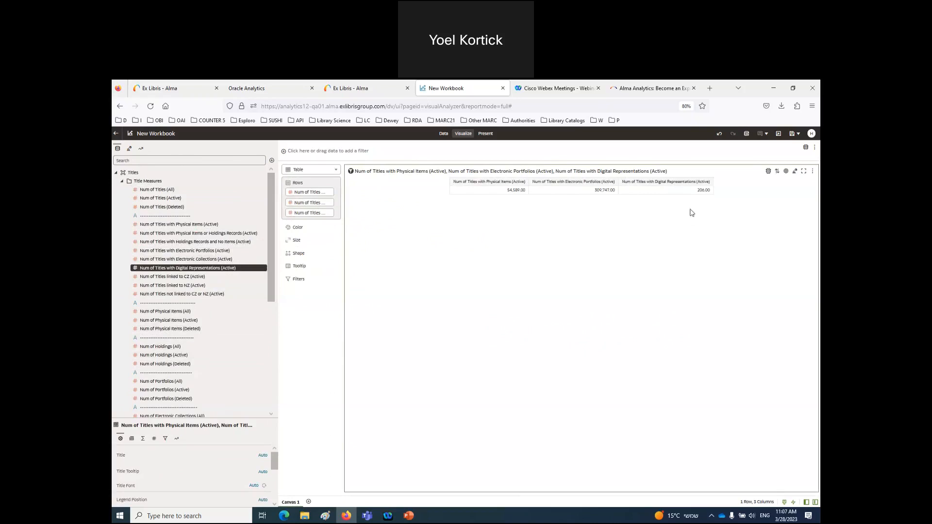
pyautogui.click(813, 174)
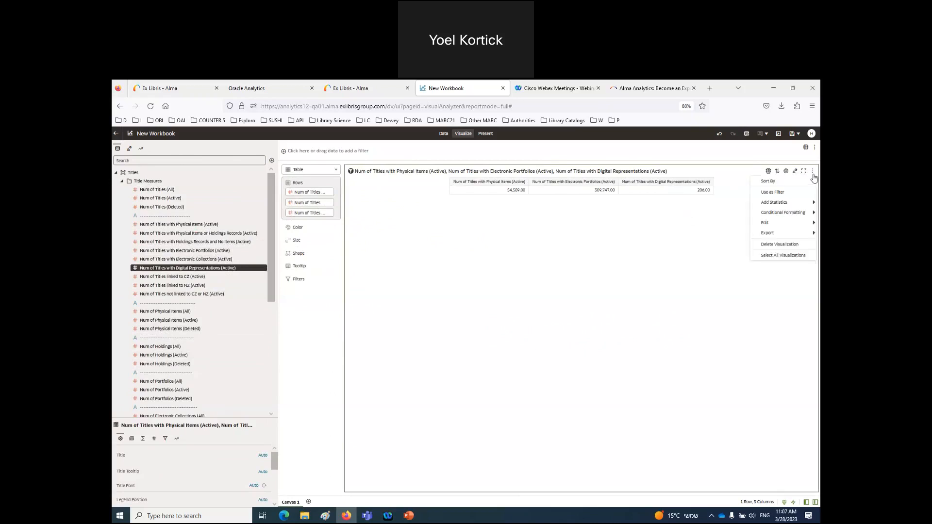
pyautogui.moveTo(777, 224)
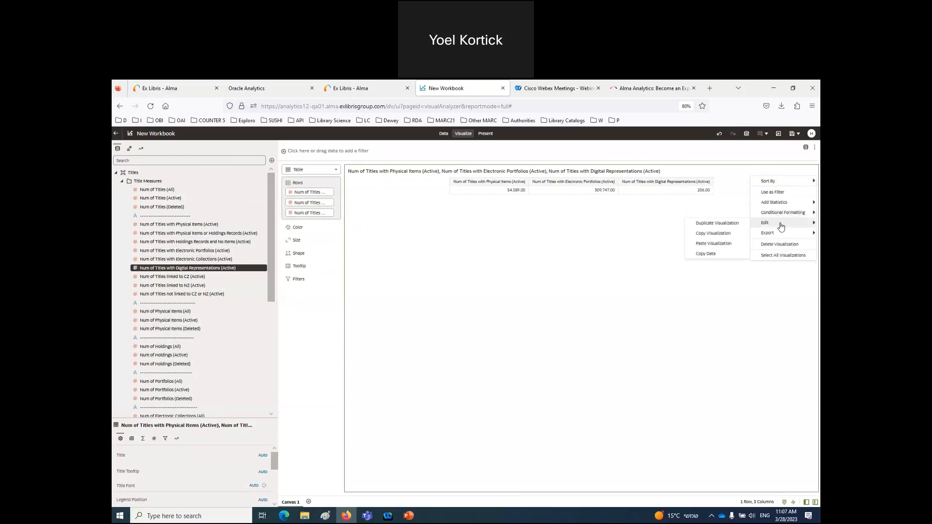
pyautogui.click(718, 224)
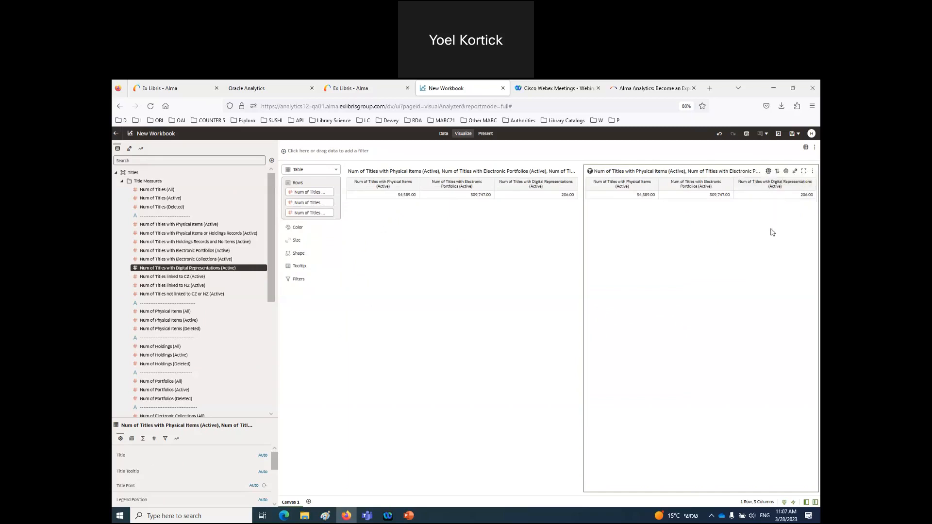
# - Turn the copied table into a donut chart, moving Digital Representations onto Color
pyautogui.click(787, 172)
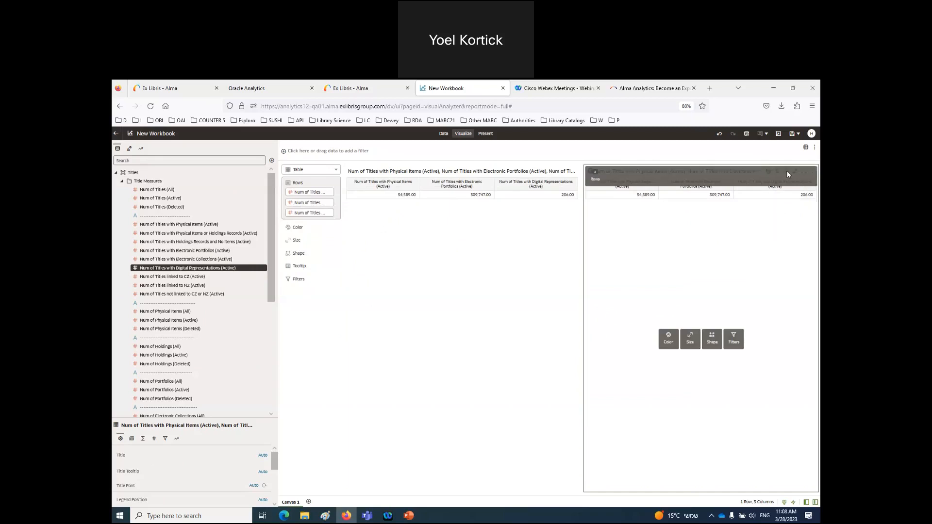
pyautogui.click(762, 250)
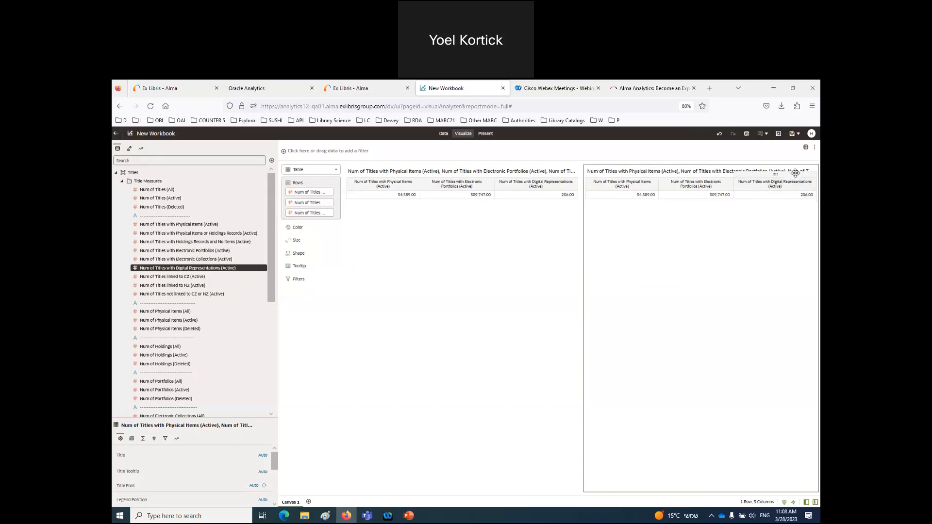
pyautogui.click(797, 171)
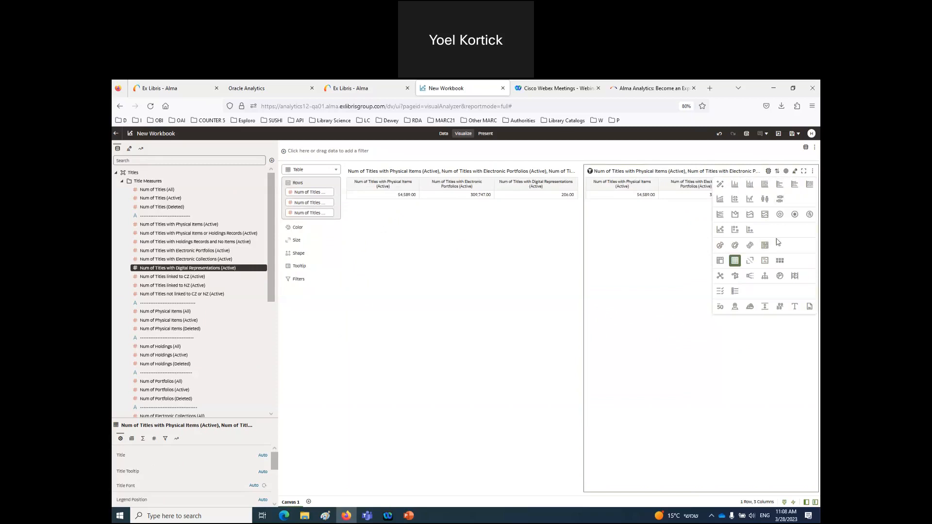
pyautogui.click(735, 246)
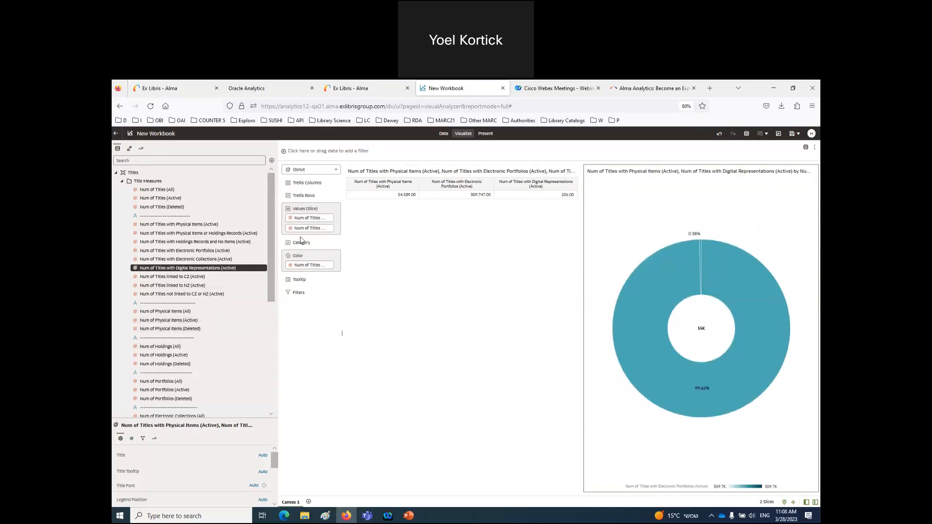
pyautogui.moveTo(303, 232)
pyautogui.mouseDown()
pyautogui.moveTo(304, 260)
pyautogui.moveTo(313, 240)
pyautogui.moveTo(314, 272)
pyautogui.moveTo(314, 237)
pyautogui.mouseUp()
pyautogui.rightClick(314, 231)
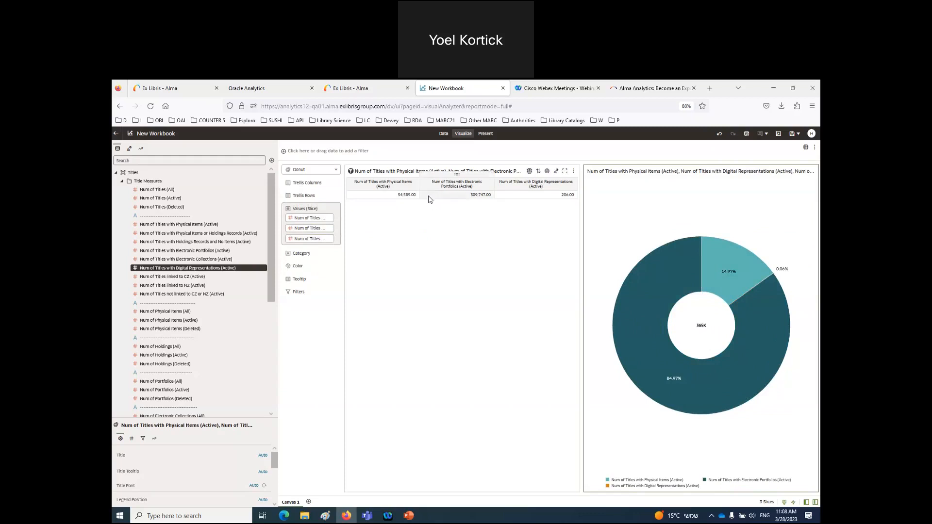
# - Change the left table into a pivot table and start saving the workbook
pyautogui.click(388, 224)
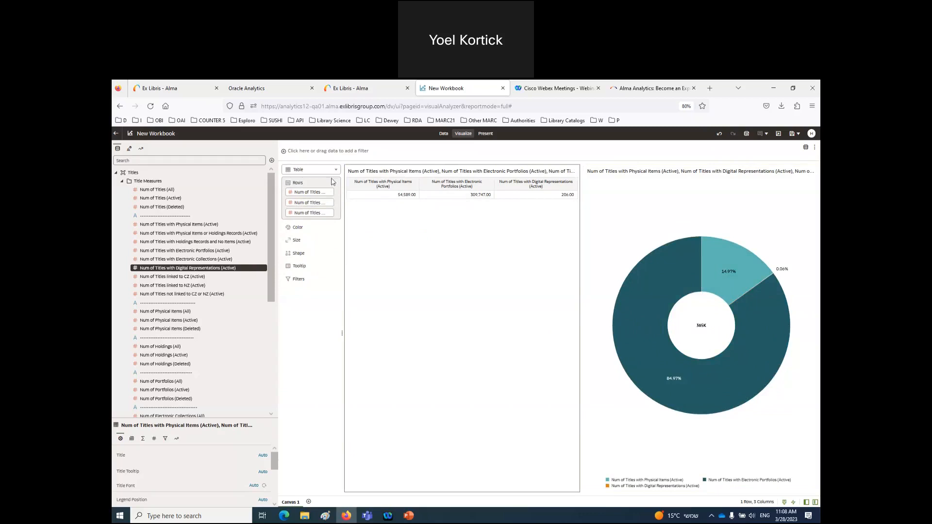
pyautogui.click(336, 171)
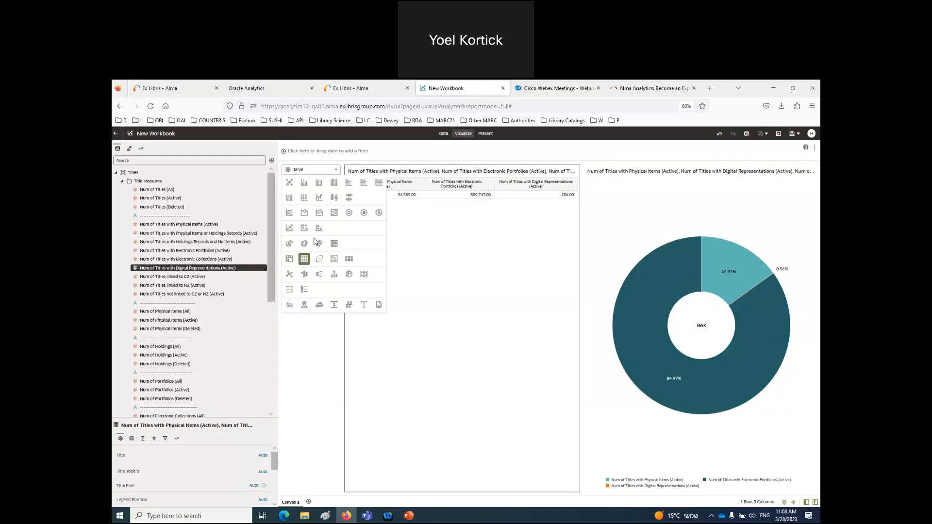
pyautogui.click(290, 260)
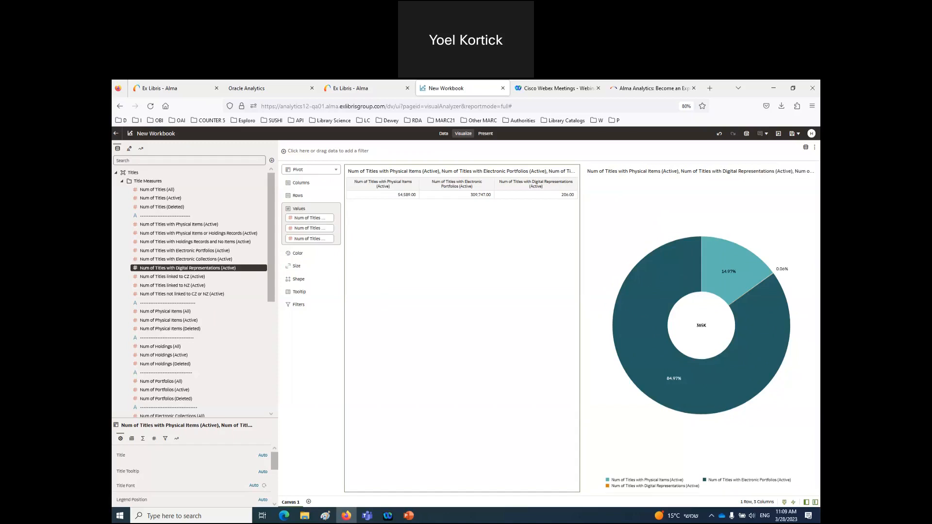
pyautogui.click(794, 134)
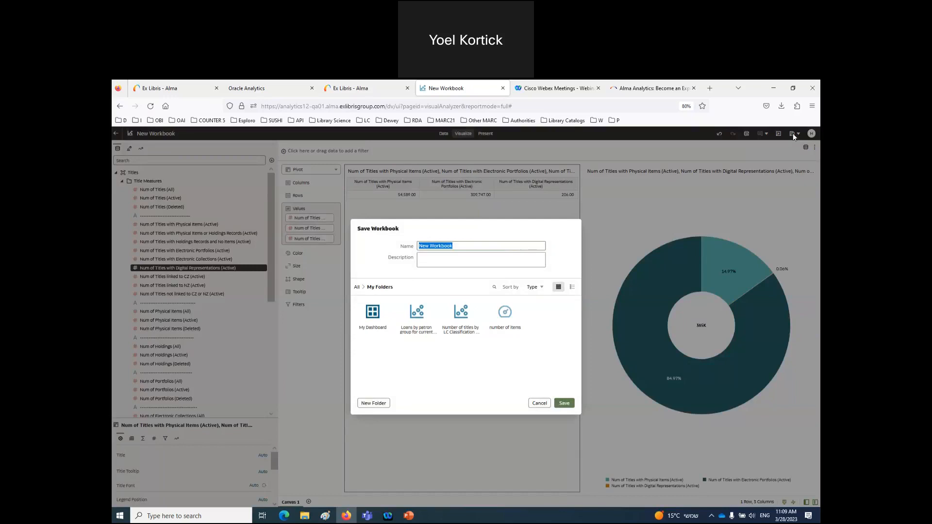
# - Browse to Shared Folders > Alma University > Reports > DV Objects as the save location
pyautogui.click(358, 288)
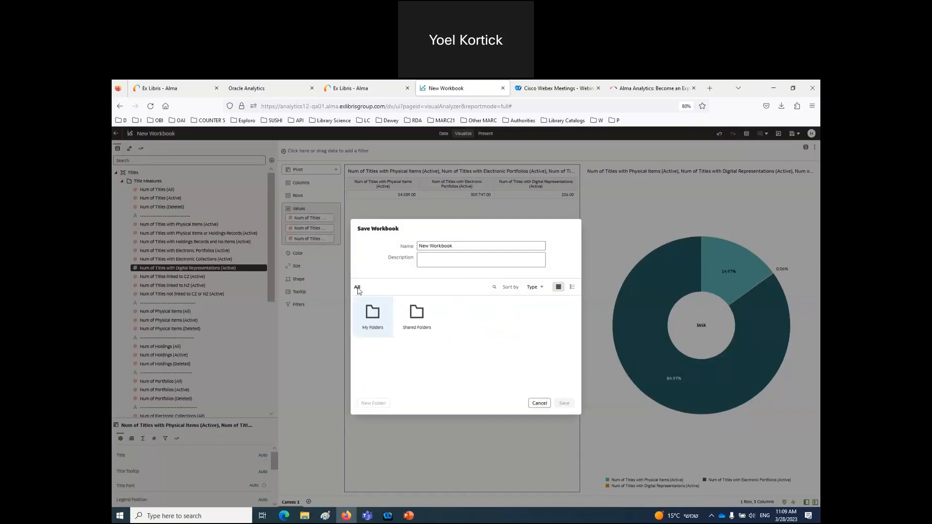
pyautogui.doubleClick(417, 319)
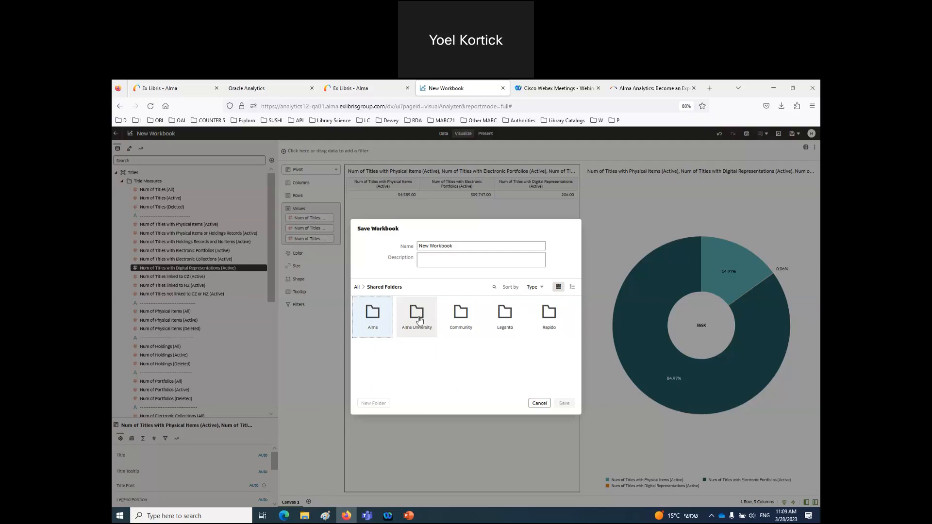
pyautogui.doubleClick(419, 319)
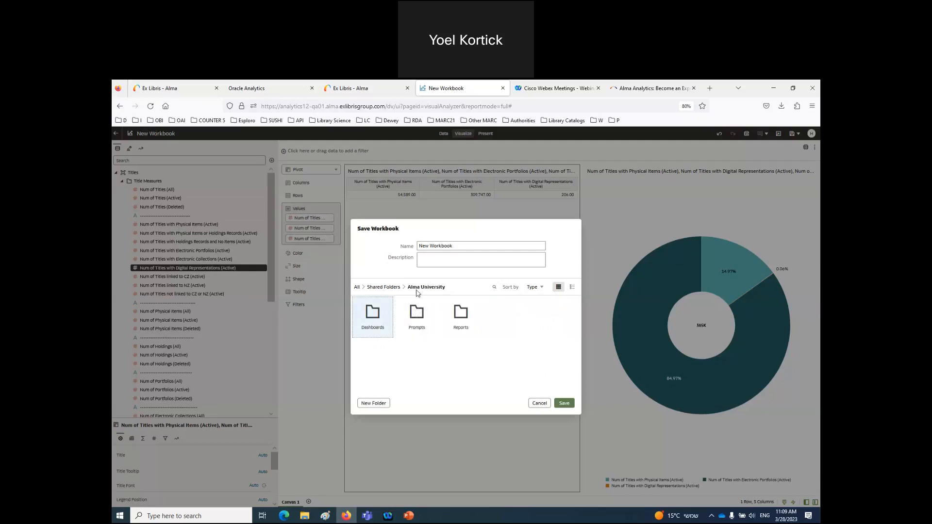
pyautogui.doubleClick(460, 315)
pyautogui.doubleClick(375, 327)
pyautogui.click(377, 325)
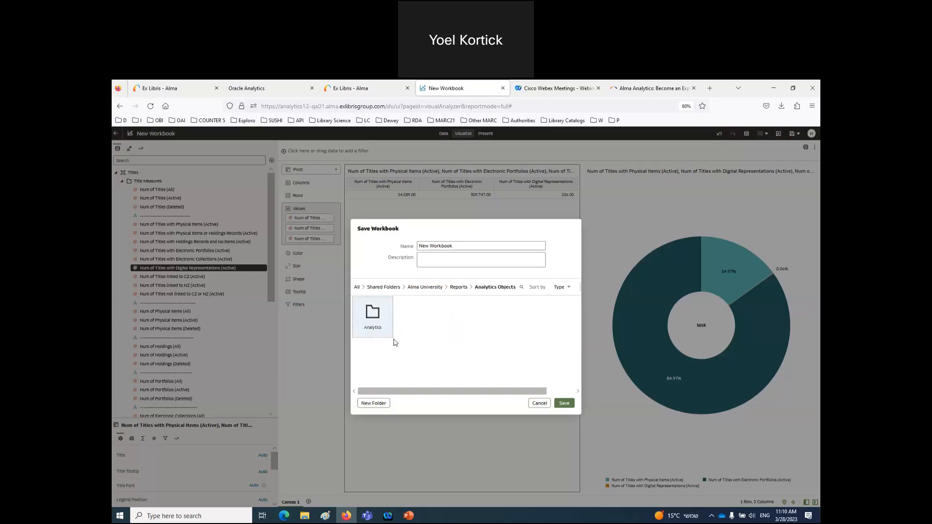
pyautogui.doubleClick(377, 321)
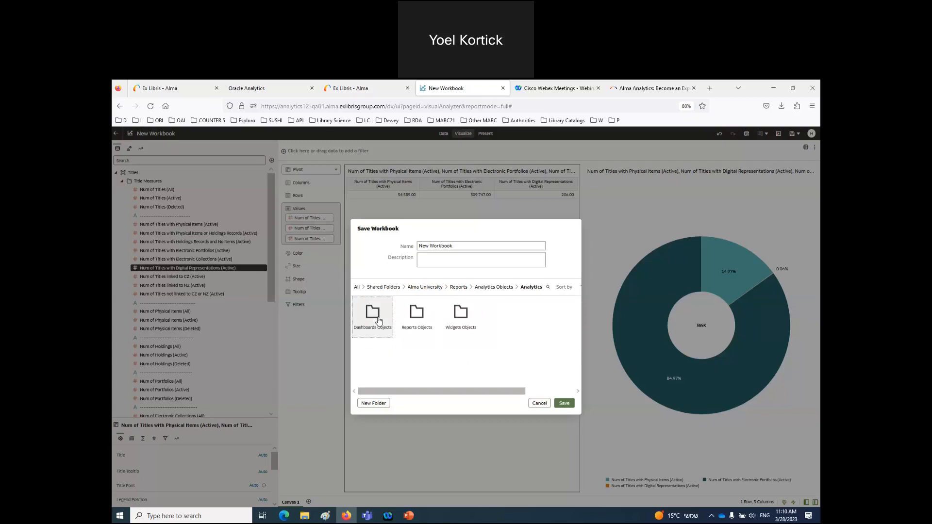
pyautogui.click(425, 288)
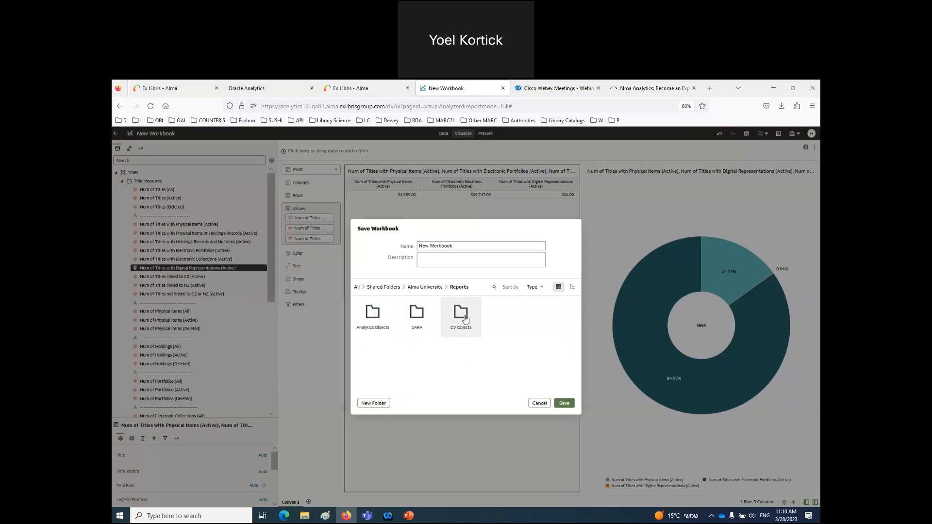
pyautogui.doubleClick(463, 315)
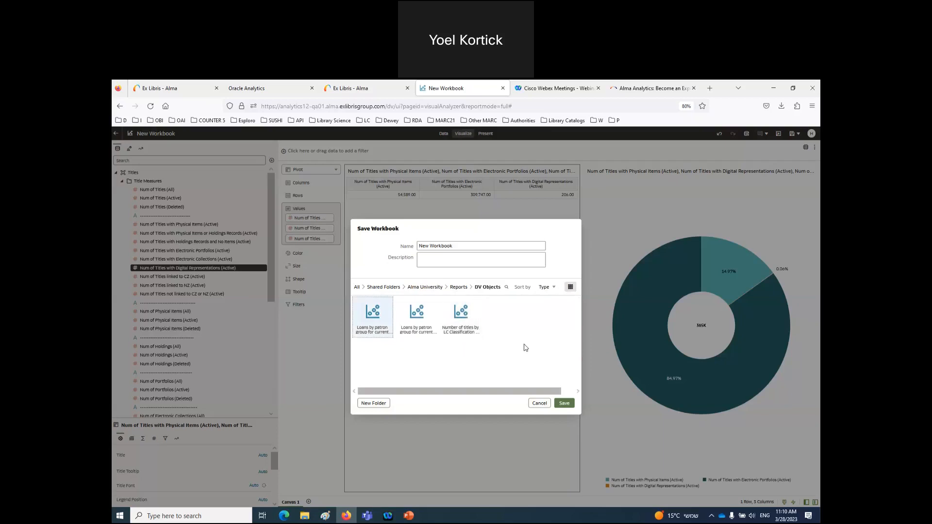
# - Name the workbook 'Inventory breakdown' and save it
pyautogui.moveTo(469, 247); pyautogui.dragTo(415, 247)
pyautogui.press('BackSpace')
pyautogui.write('Inventory breakdoiwn')
pyautogui.click(461, 246)
pyautogui.press('BackSpace')
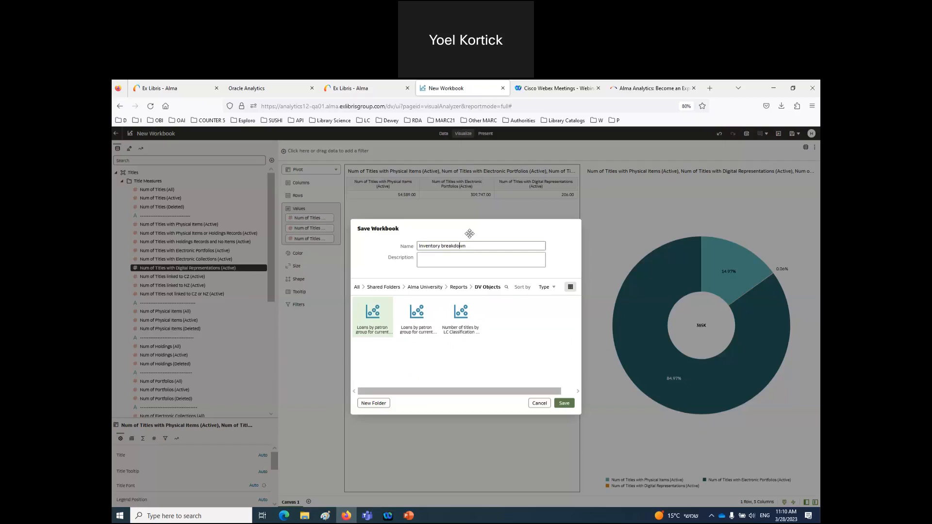
pyautogui.click(564, 405)
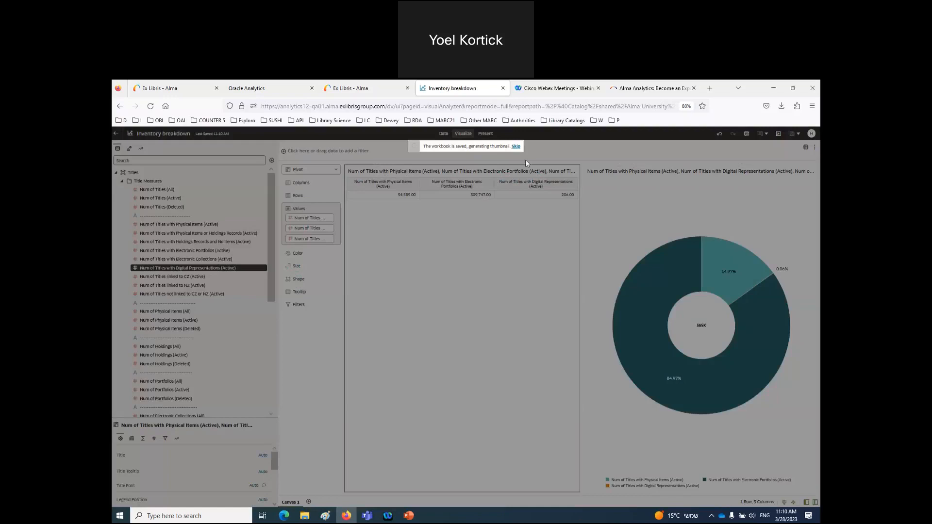
pyautogui.click(370, 89)
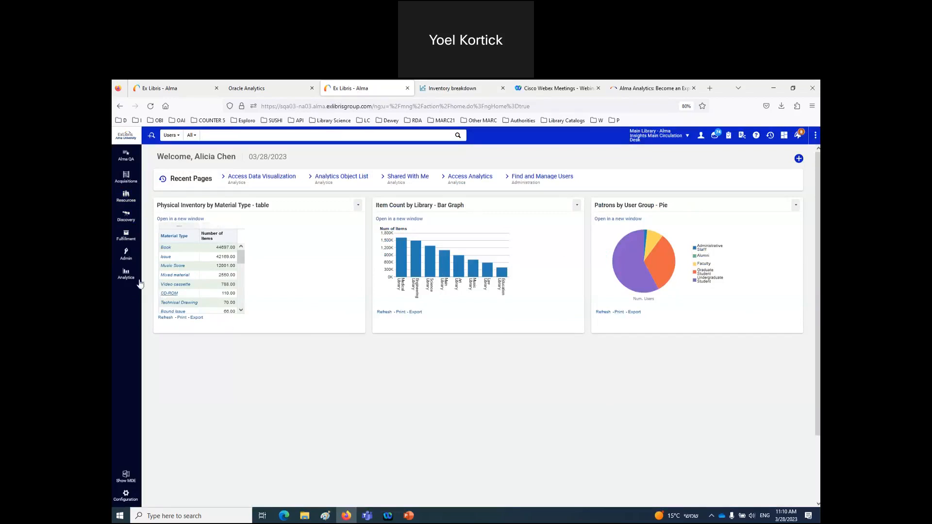
# - Open the Analytics Object List and start adding a new analytics object
pyautogui.click(127, 275)
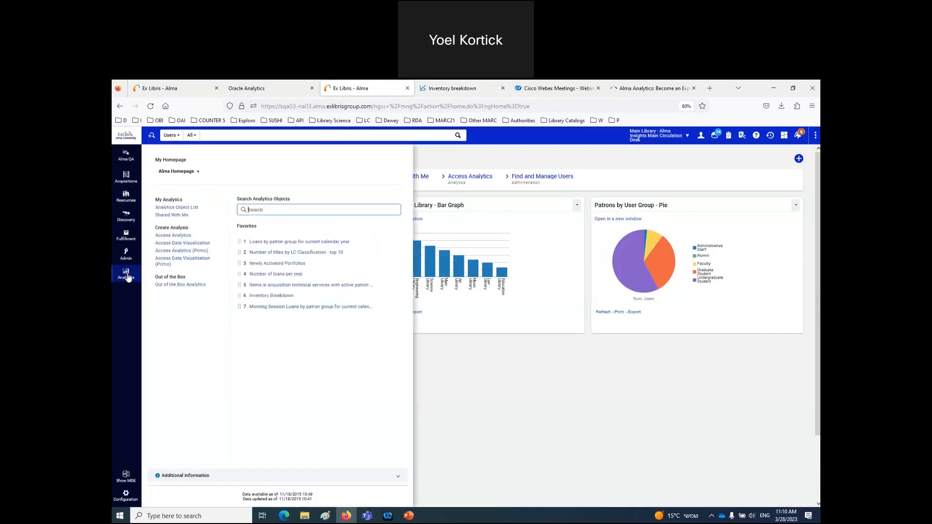
pyautogui.click(184, 209)
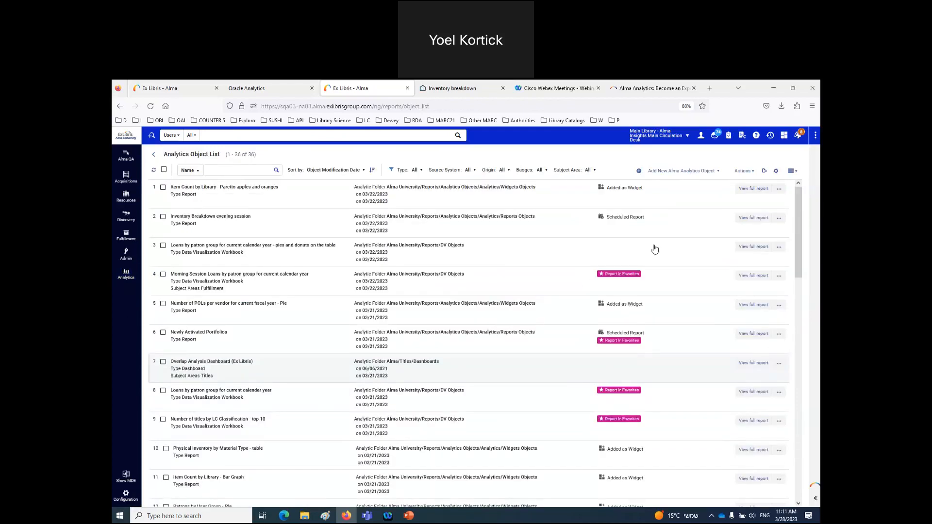
pyautogui.click(714, 173)
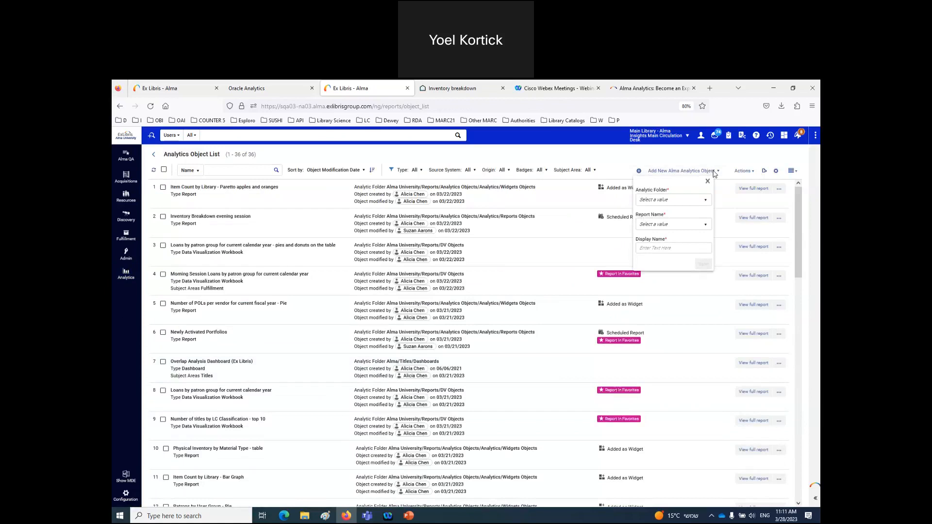
# - Add Inventory breakdown from the DV Objects folder as the report and save it
pyautogui.click(669, 201)
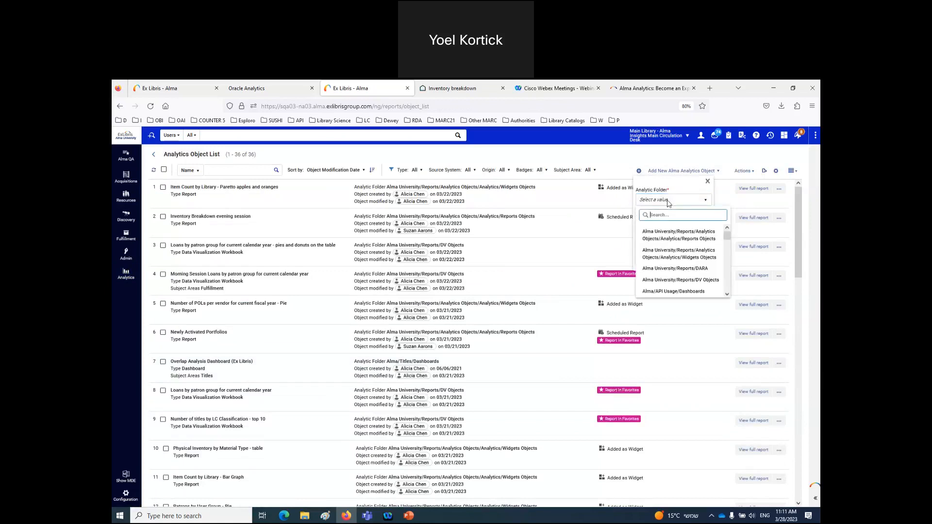
pyautogui.write('dv')
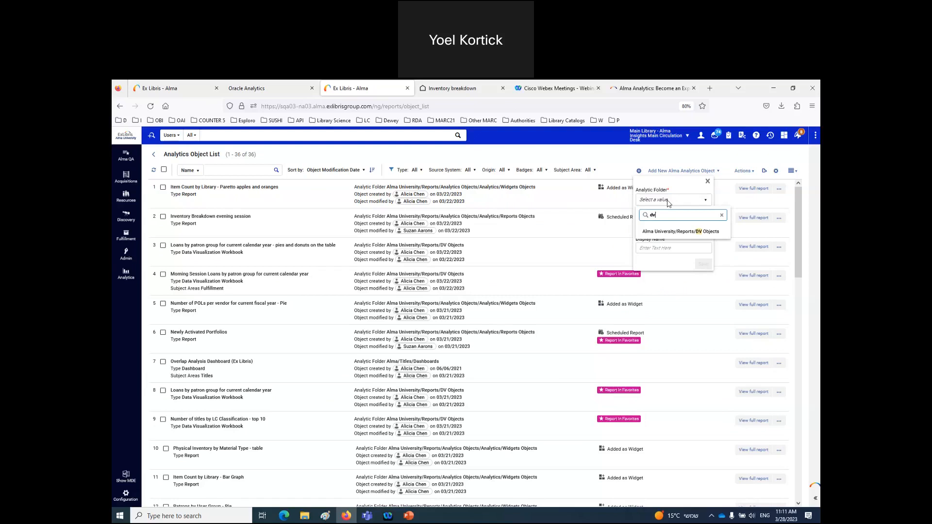
pyautogui.click(686, 232)
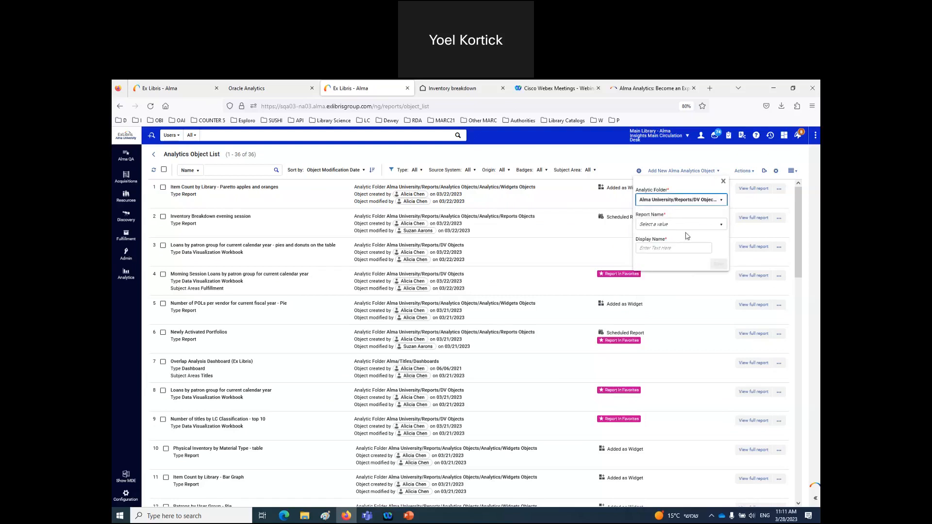
pyautogui.click(688, 227)
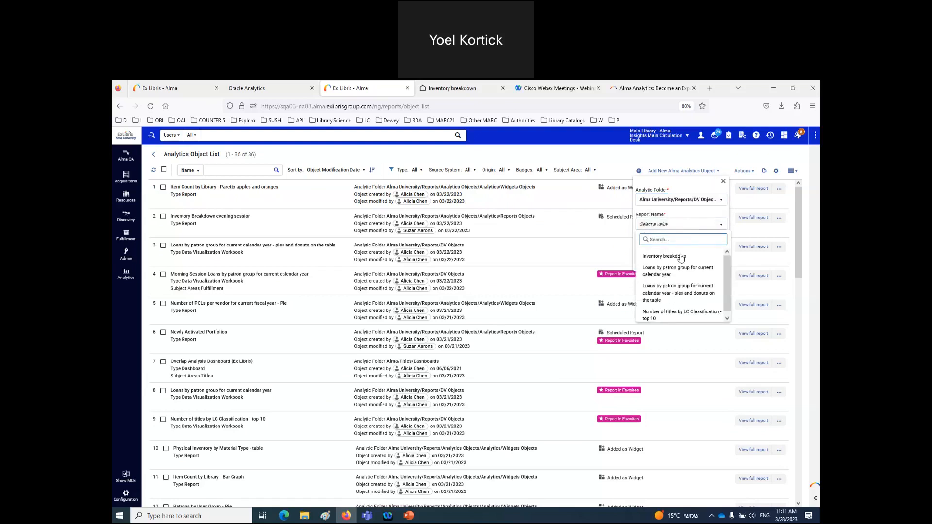
pyautogui.click(681, 257)
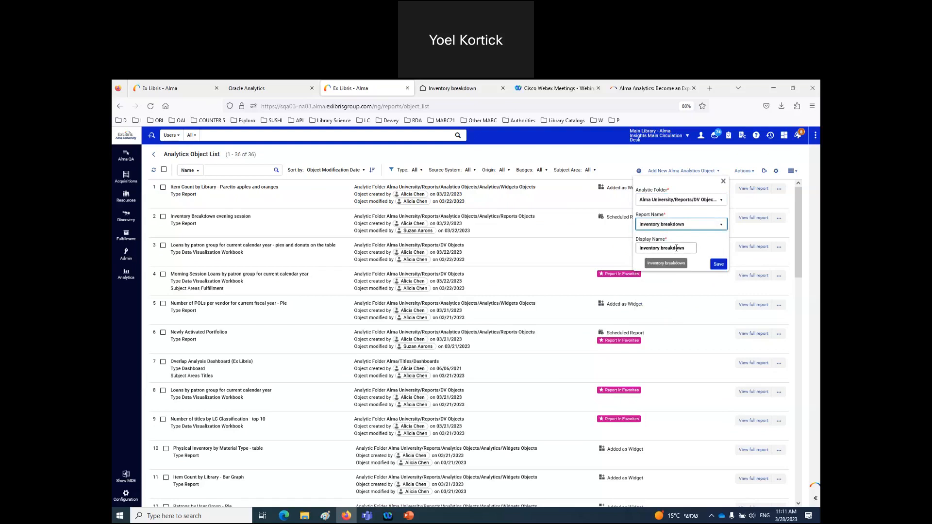
pyautogui.click(719, 266)
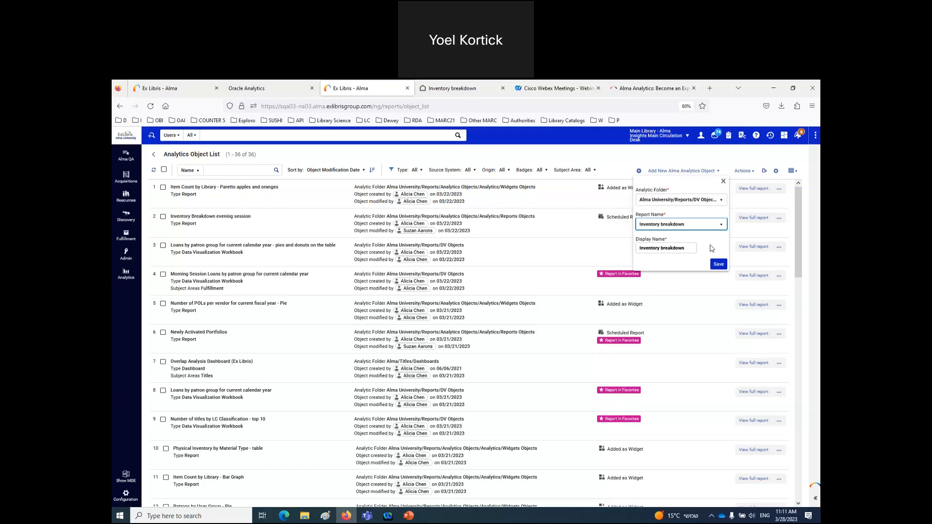
pyautogui.click(720, 265)
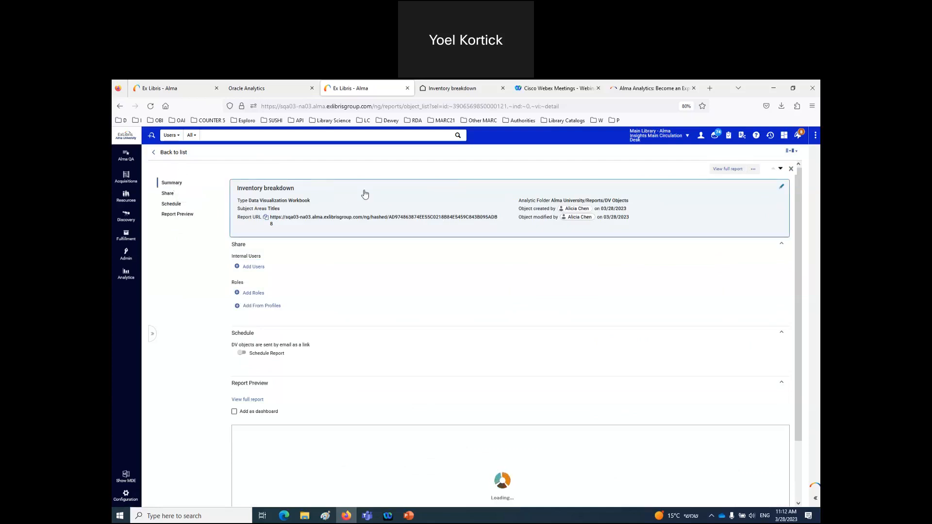
# - Describe the report as 'This is a breakdown of the number of titles which have different kinds of inventory'
pyautogui.click(378, 200)
pyautogui.click(438, 216)
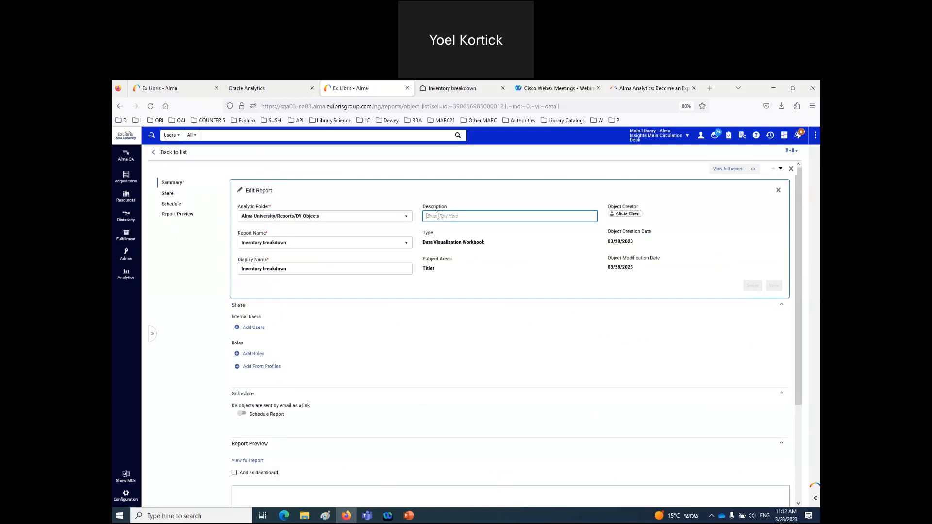
pyautogui.write('This')
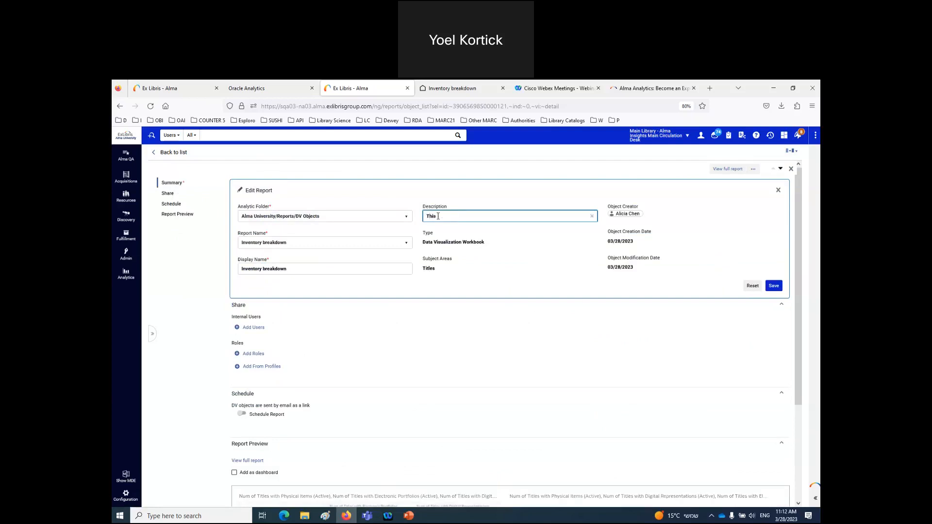
pyautogui.write(' is a breakdow')
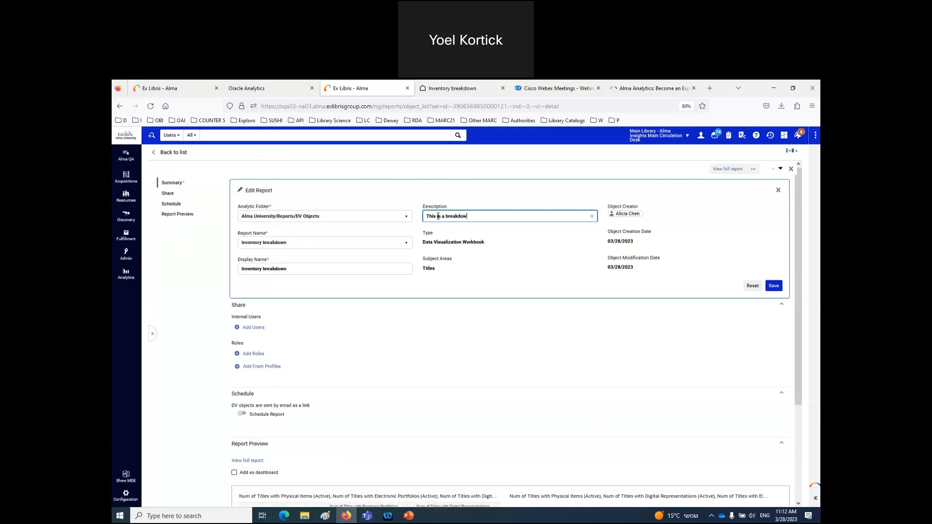
pyautogui.write('n of the nukber of titles which have doifferent kinds of inventory')
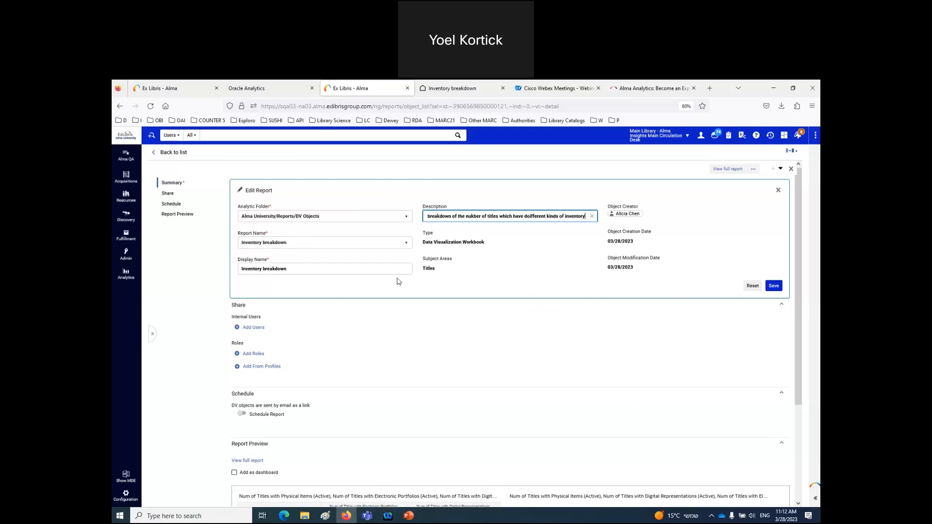
pyautogui.click(530, 216)
pyautogui.press('Delete')
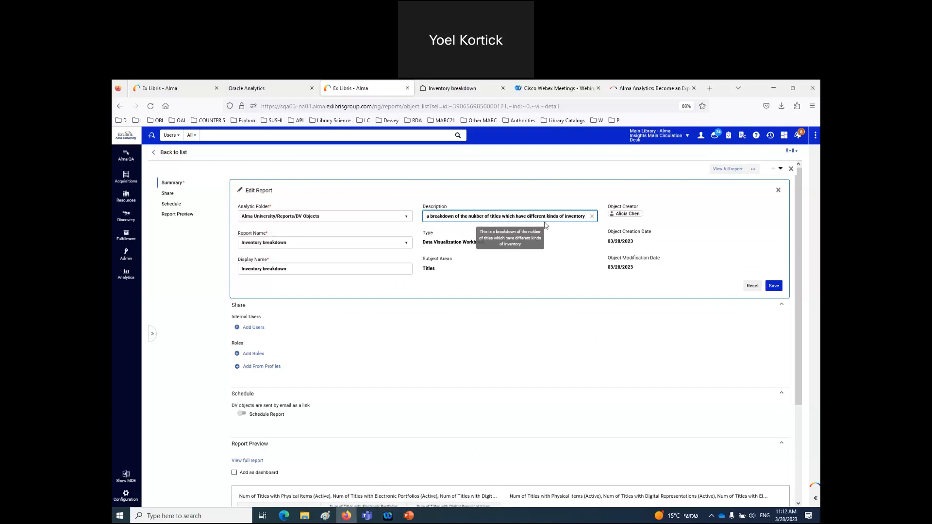
pyautogui.click(478, 216)
pyautogui.press('BackSpace')
pyautogui.write('m')
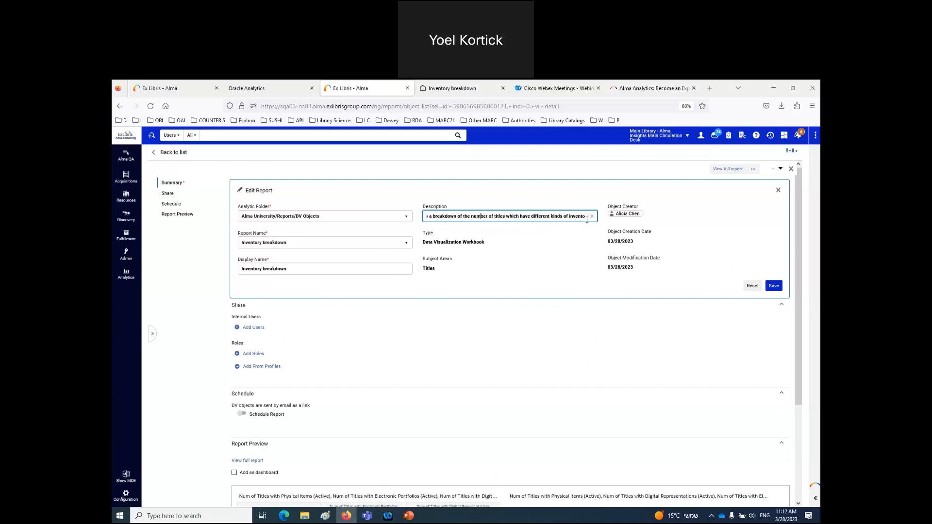
pyautogui.moveTo(447, 215); pyautogui.dragTo(381, 215)
pyautogui.moveTo(579, 216); pyautogui.dragTo(554, 216)
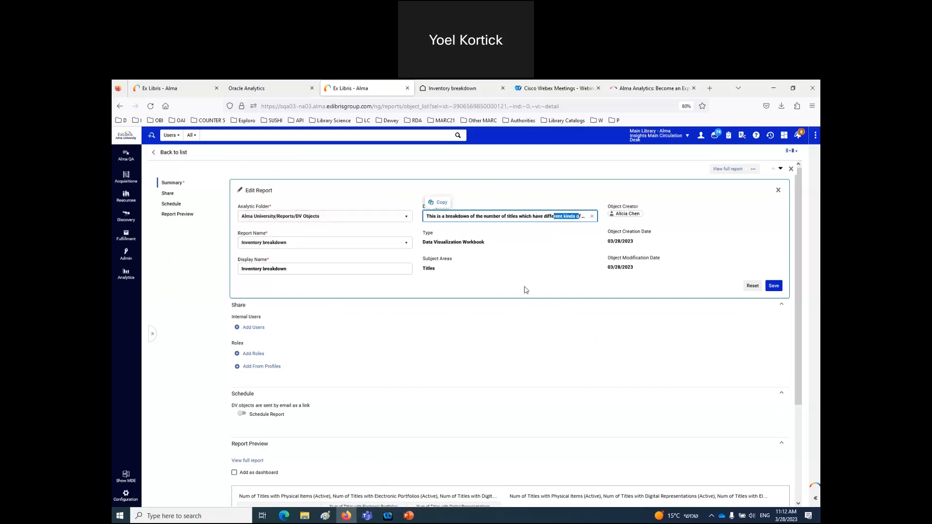
pyautogui.click(774, 287)
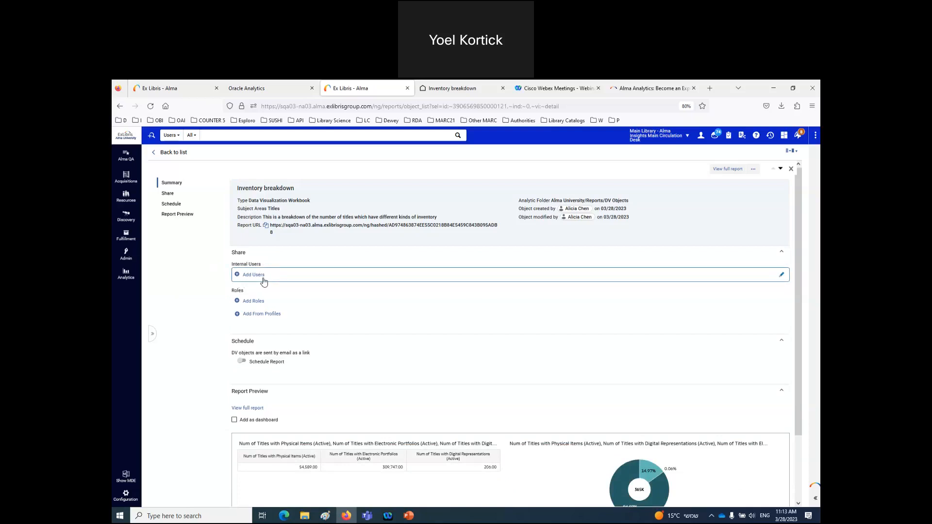
# - Search roles for 'inve' and share the report with all seven Inventory Operator roles
pyautogui.click(257, 302)
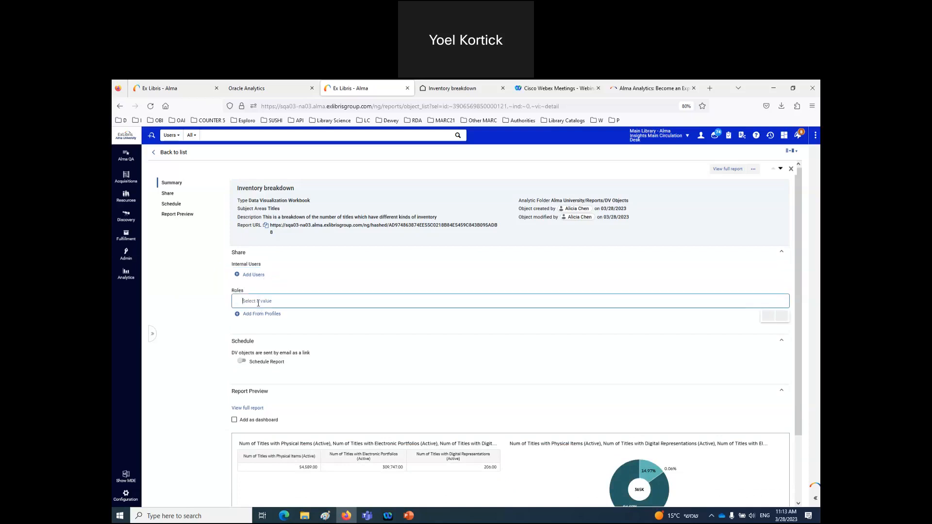
pyautogui.write('inve')
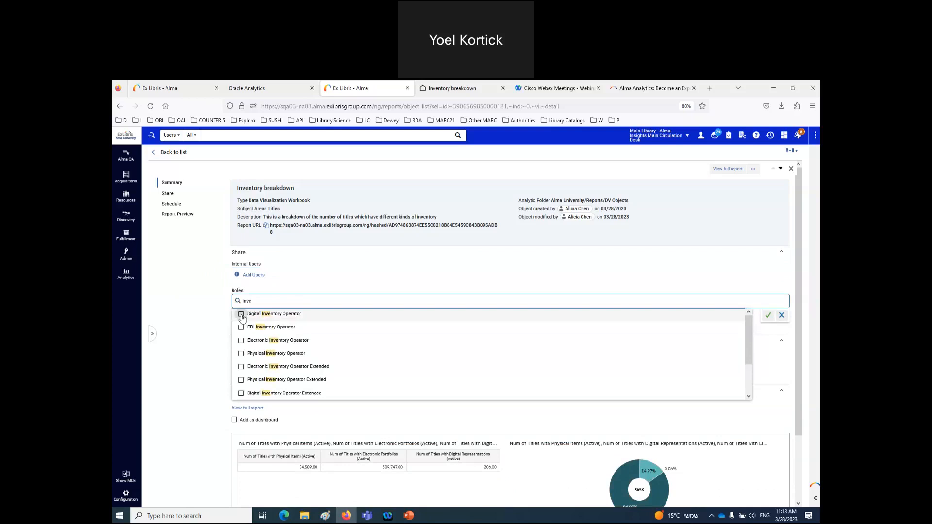
pyautogui.click(241, 315)
pyautogui.click(241, 342)
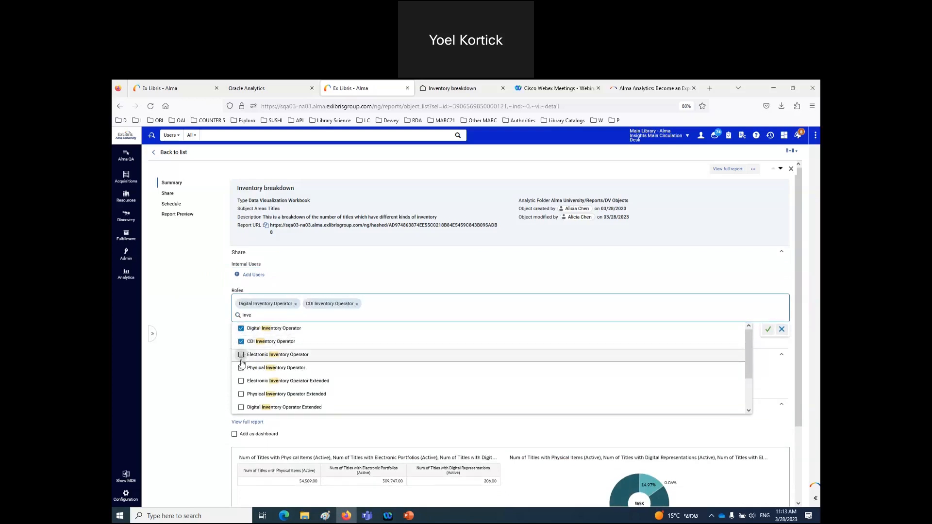
pyautogui.click(241, 355)
pyautogui.click(241, 369)
pyautogui.click(240, 381)
pyautogui.click(241, 395)
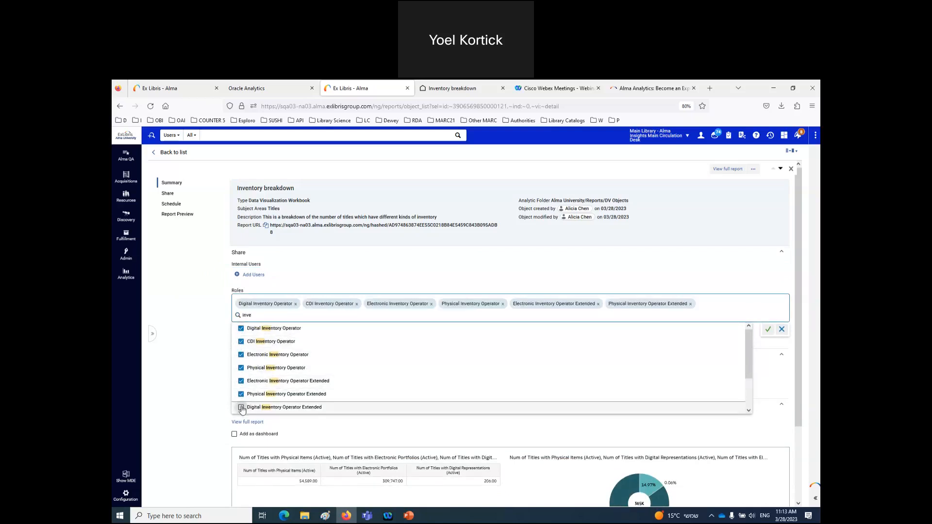
pyautogui.click(241, 407)
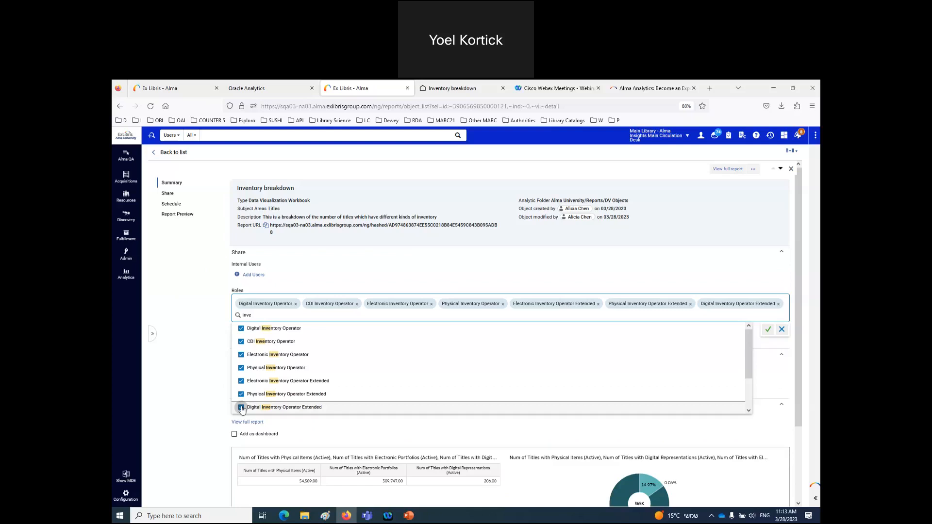
# - Clear the role search, keep the selected roles, and mark the report Add as dashboard
pyautogui.click(218, 388)
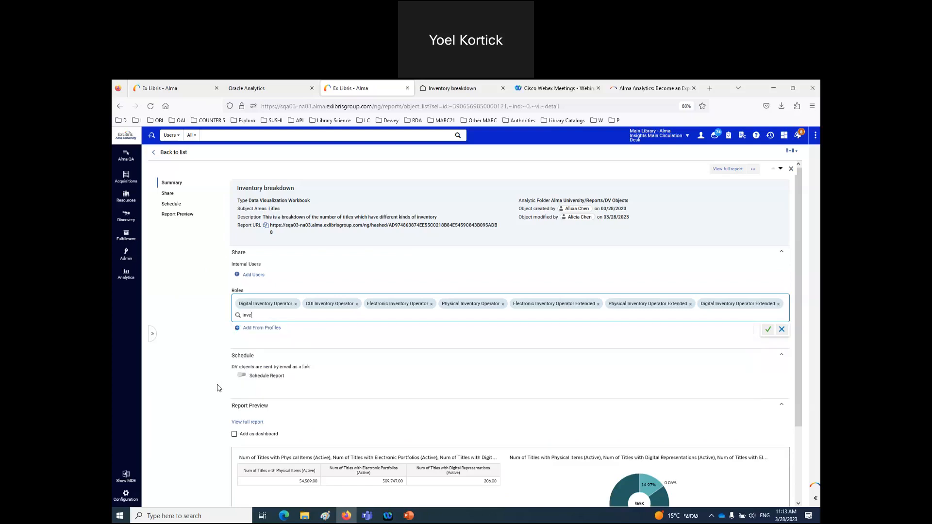
pyautogui.press('BackSpace')
pyautogui.press('BackSpace')
pyautogui.press('BackSpace')
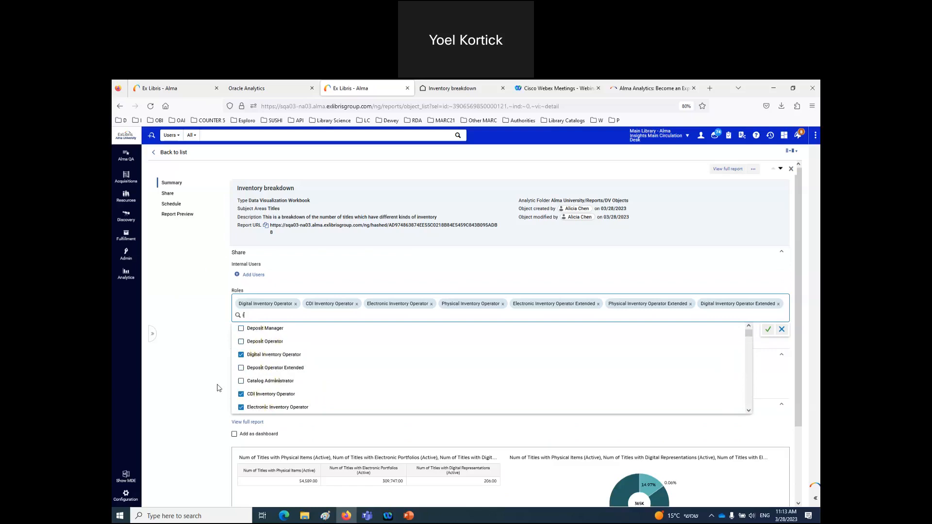
pyautogui.press('BackSpace')
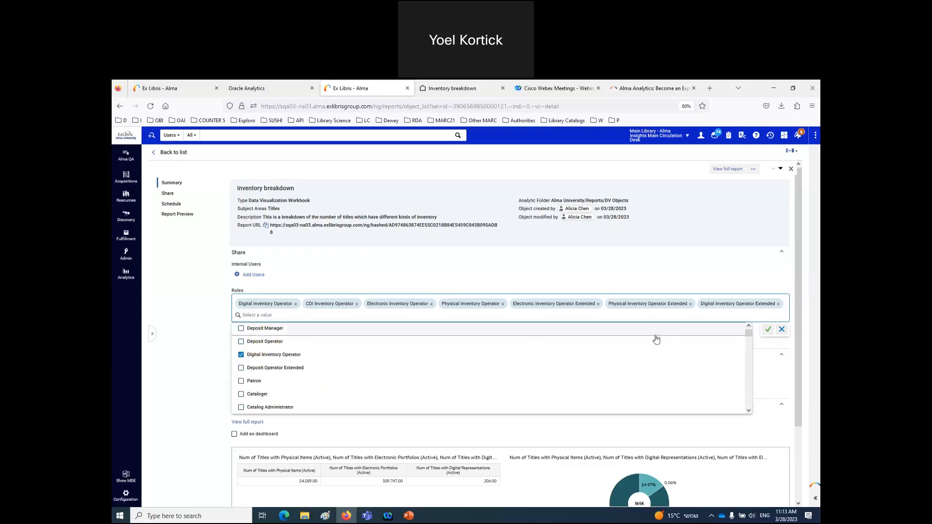
pyautogui.click(768, 332)
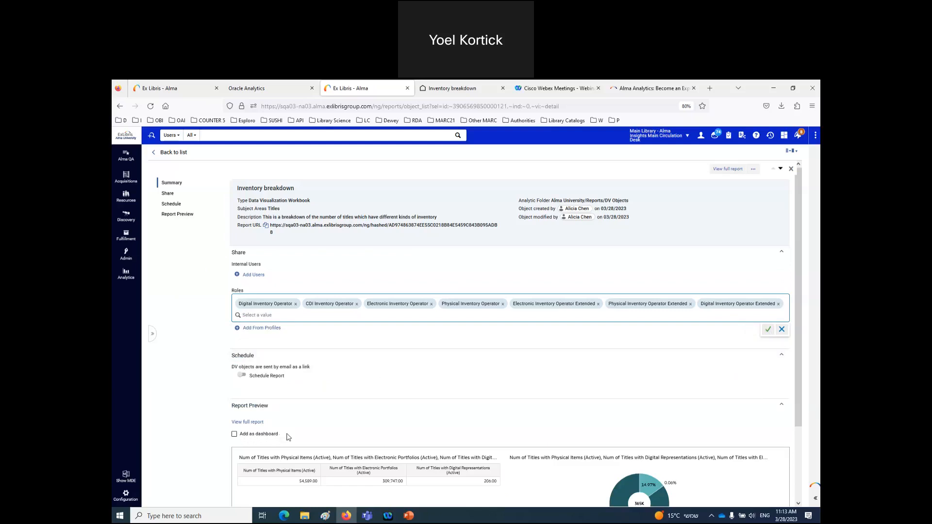
pyautogui.click(235, 430)
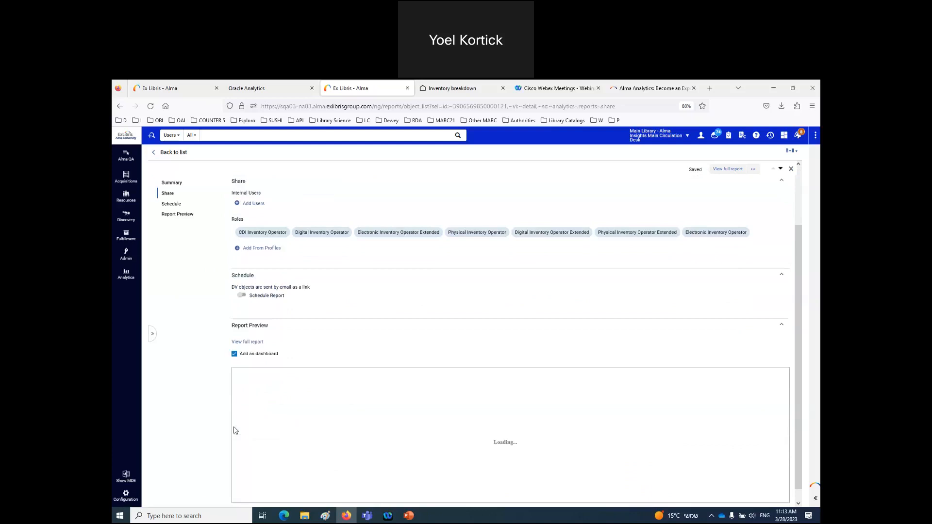
pyautogui.scroll(1, 236, 431)
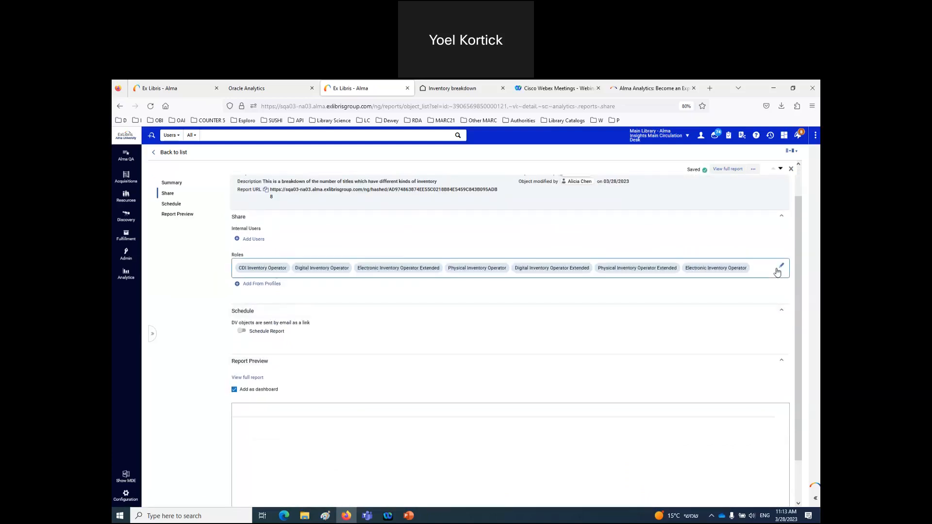
pyautogui.scroll(1, 642, 356)
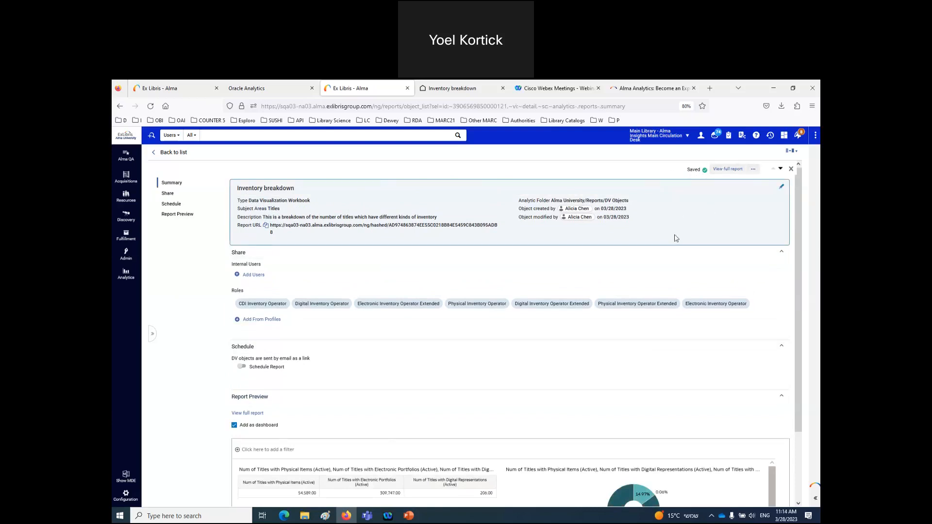
pyautogui.scroll(-3, 674, 241)
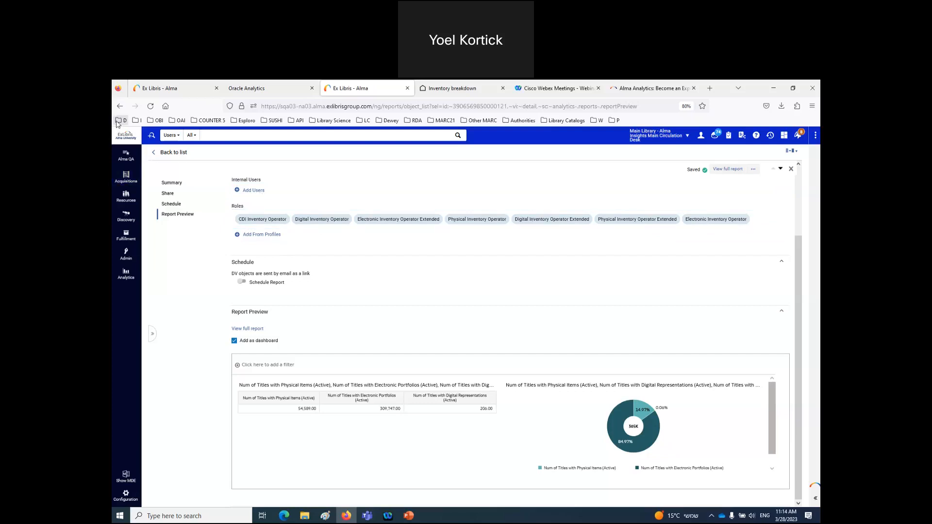
# - Search Find and Manage Users for the demo patron by name
pyautogui.click(171, 135)
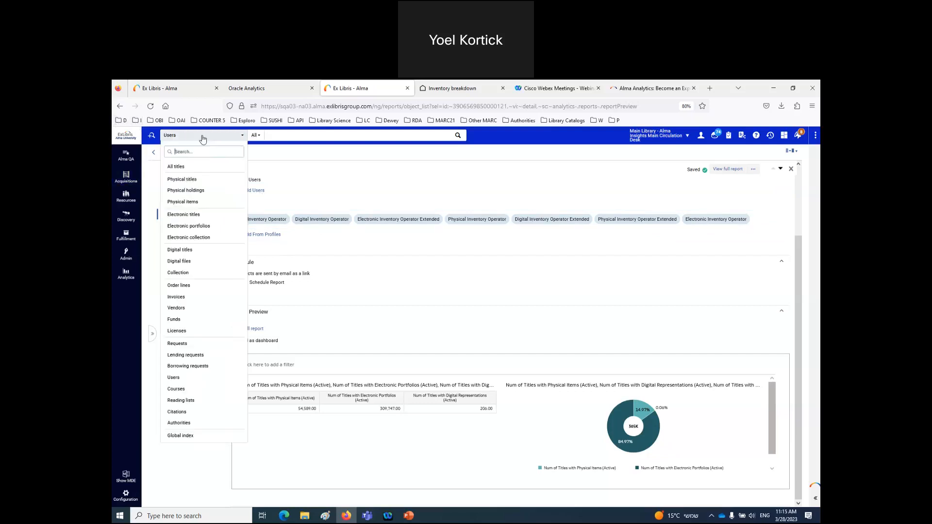
pyautogui.click(278, 135)
pyautogui.write('elly may')
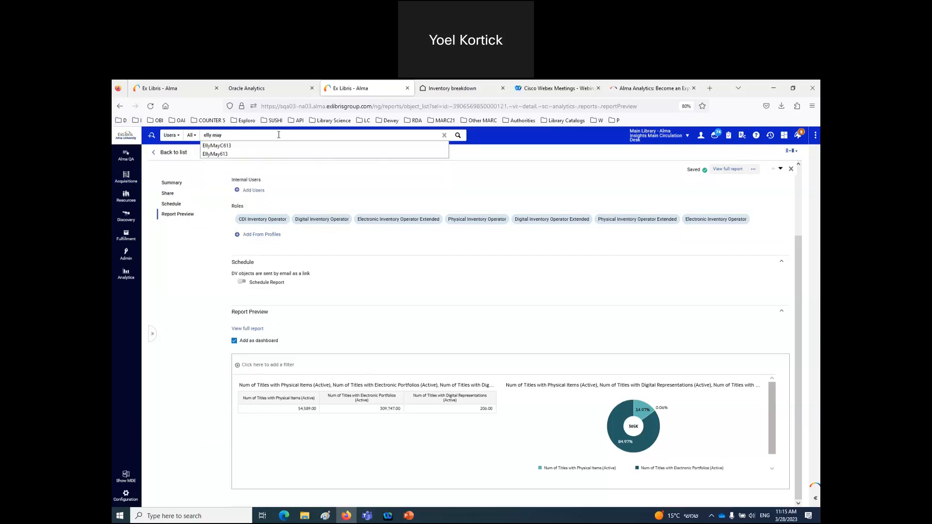
pyautogui.write(' clampett')
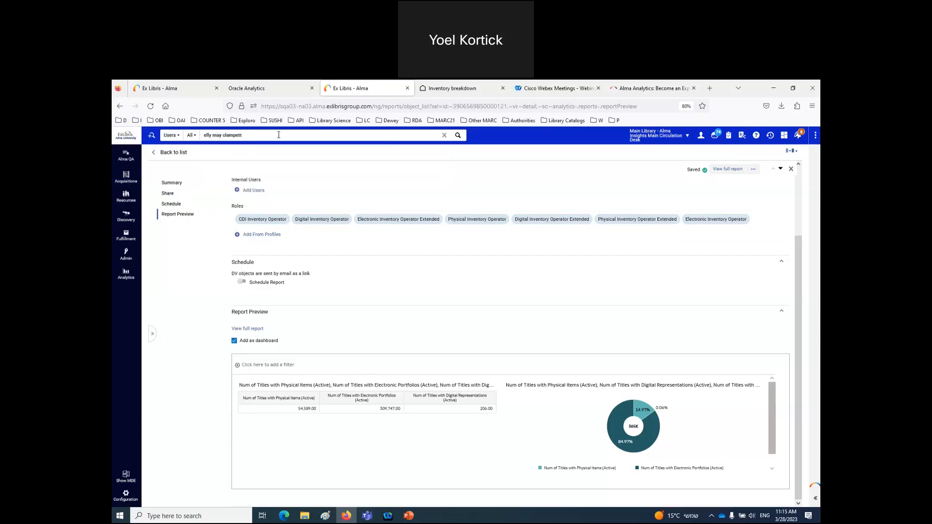
pyautogui.press('Return')
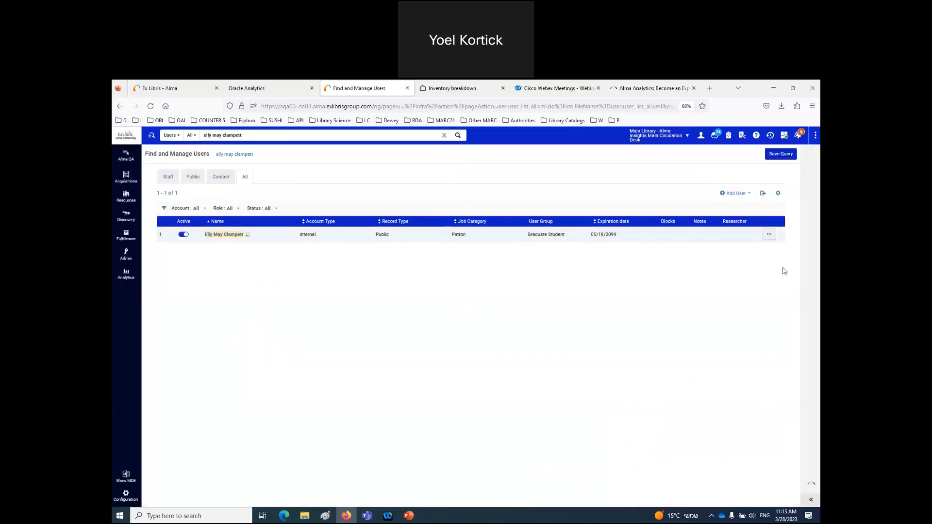
# - Open the found user's record for editing and scroll down to the User Roles table
pyautogui.click(769, 235)
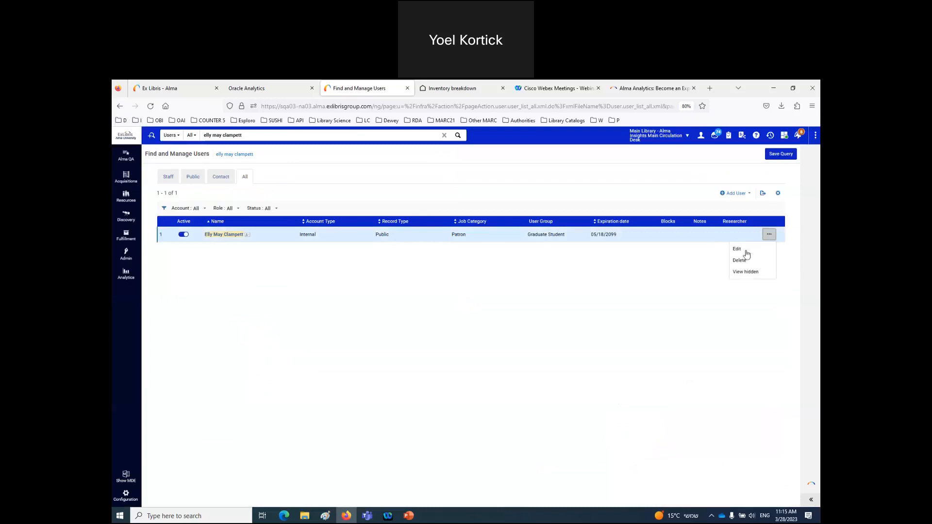
pyautogui.click(745, 251)
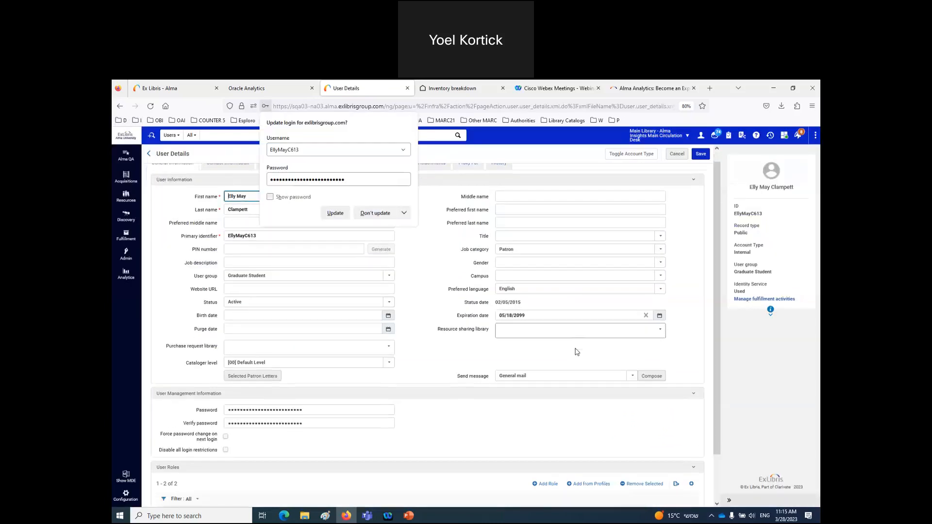
pyautogui.scroll(-2, 577, 352)
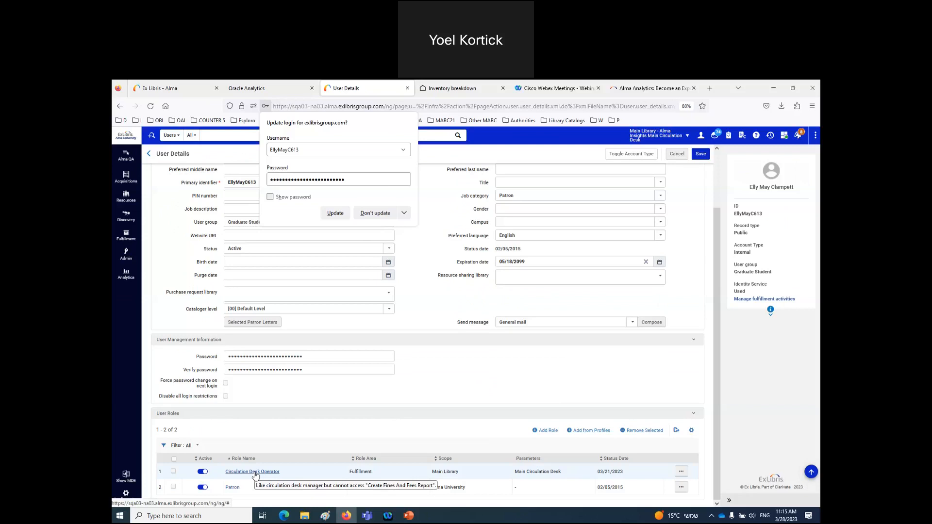
pyautogui.click(189, 516)
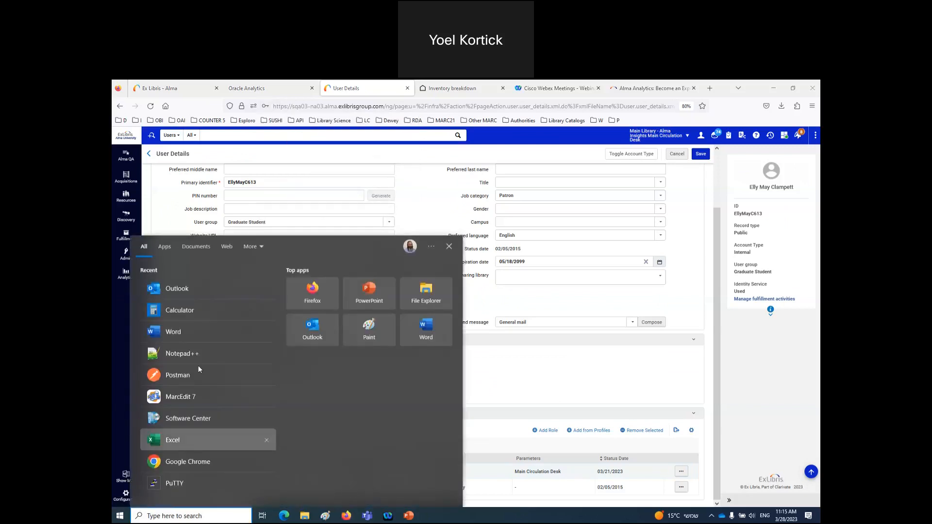
# - Start a blank Word document and type the demo user's full name
pyautogui.click(177, 335)
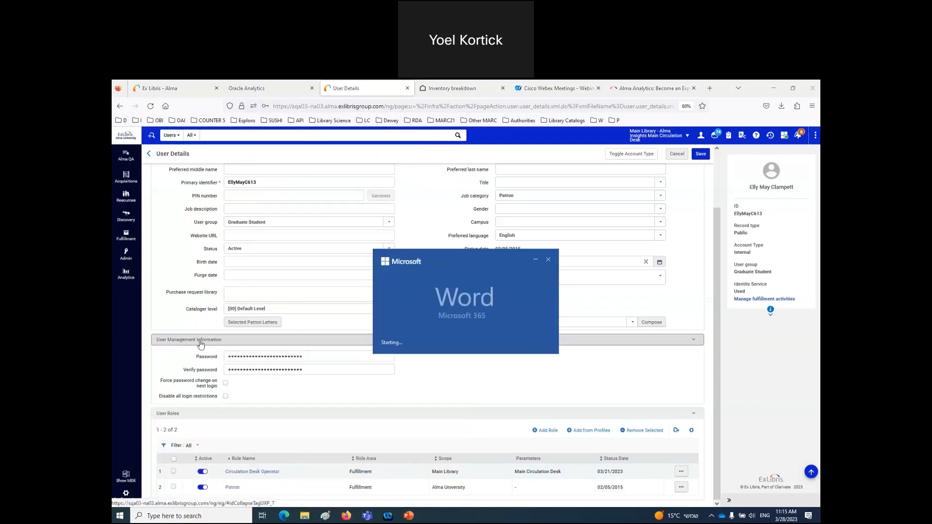
pyautogui.click(216, 188)
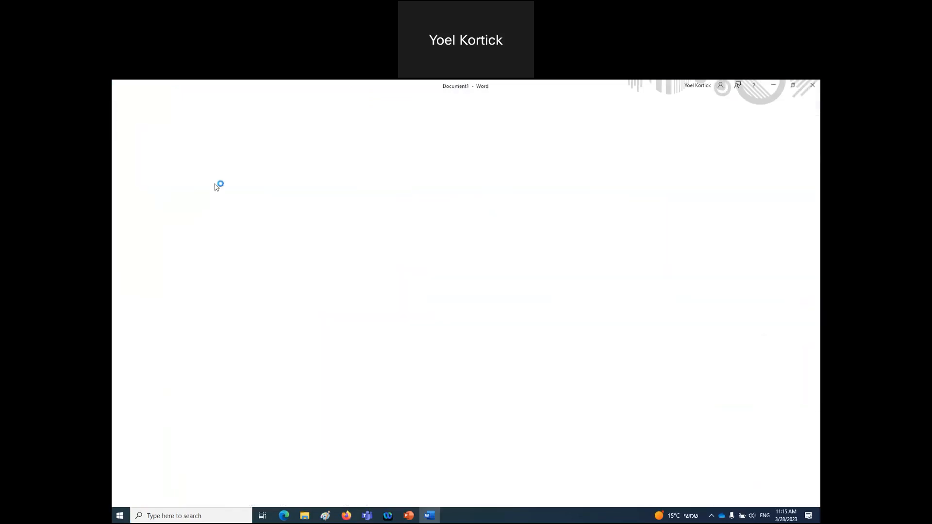
pyautogui.write('Elly may Clam')
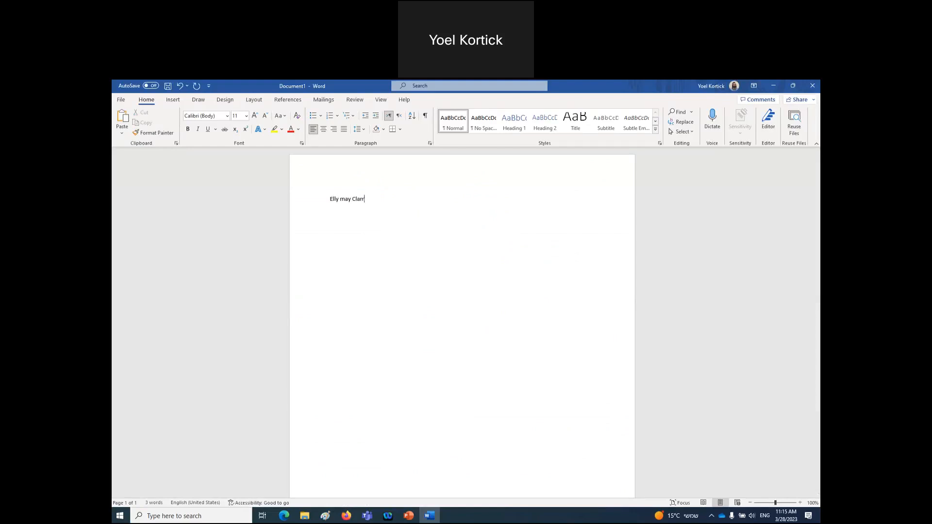
pyautogui.write('pett')
pyautogui.press('Return')
# - Add the line 'Circulation Desk Operator', fixing its spelling, and capitalise the middle name's initial
pyautogui.write('Curcylation Desk Operator')
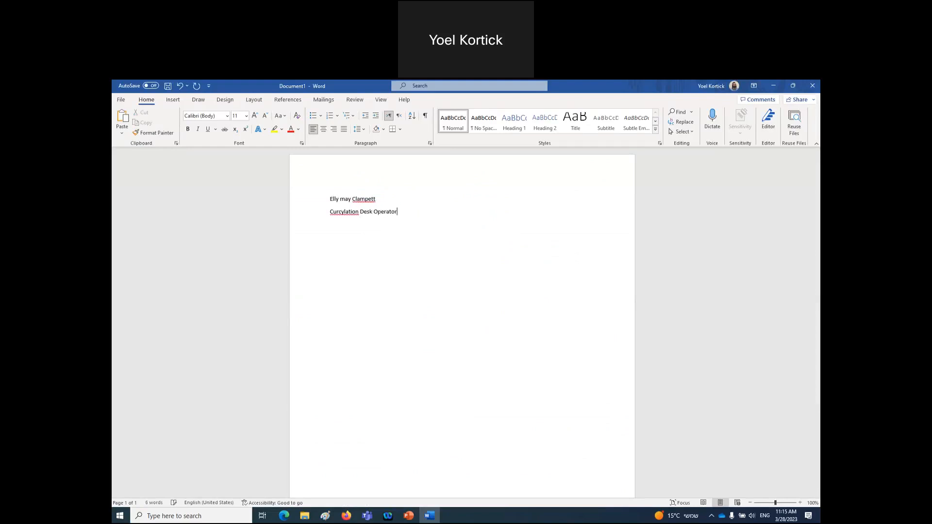
pyautogui.rightClick(338, 212)
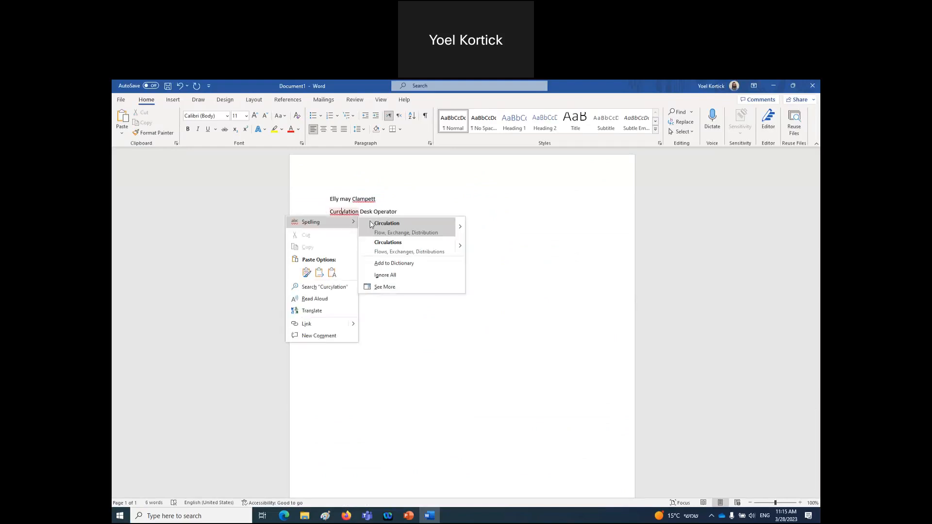
pyautogui.click(387, 224)
pyautogui.press('Return')
pyautogui.press('Return')
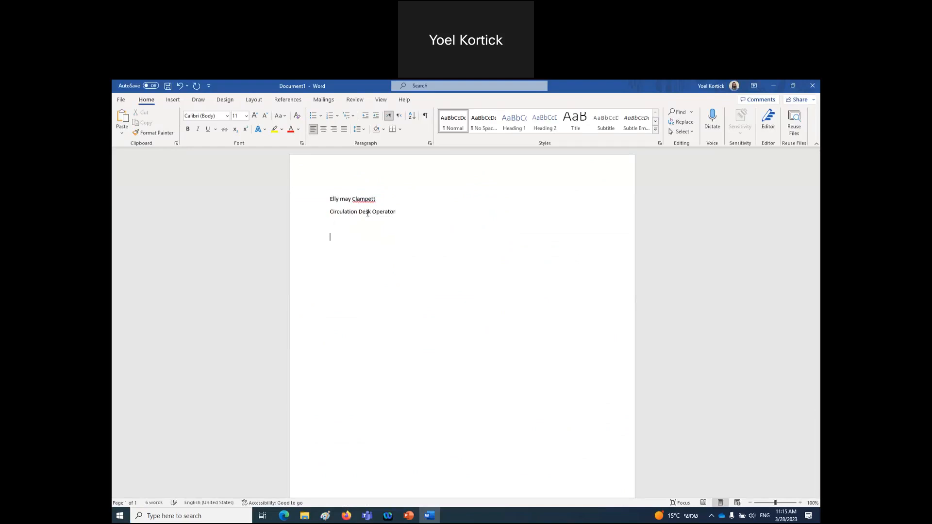
pyautogui.moveTo(341, 200); pyautogui.dragTo(344, 200)
pyautogui.write('M')
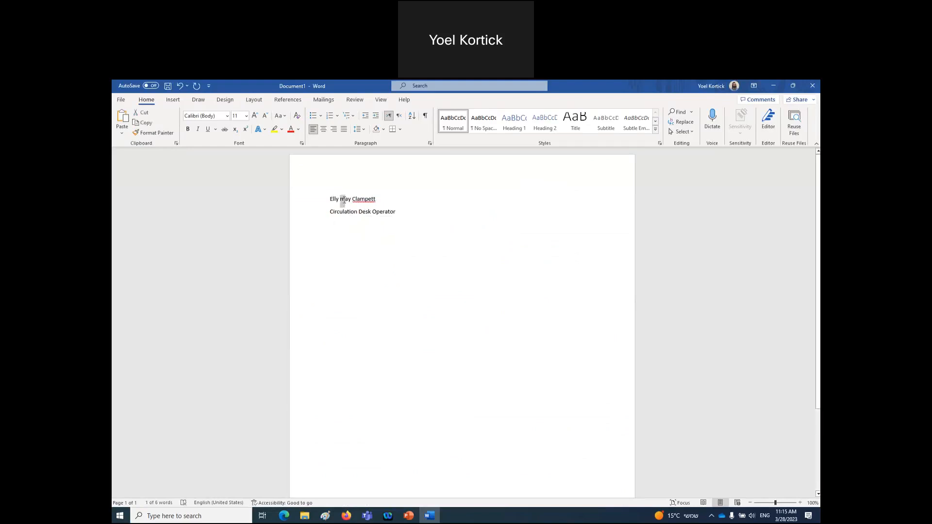
pyautogui.click(346, 515)
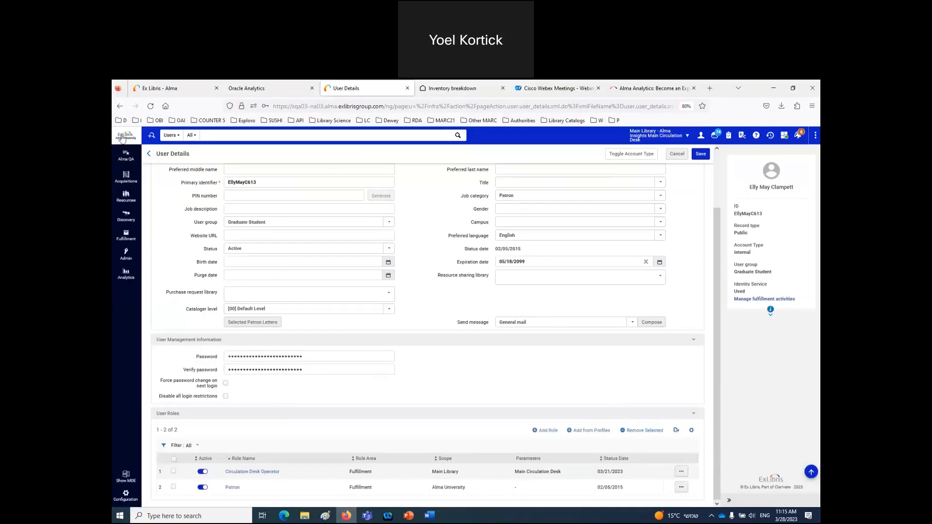
# - Find the second demo user via the header search and open their details for editing at User Roles
pyautogui.click(124, 122)
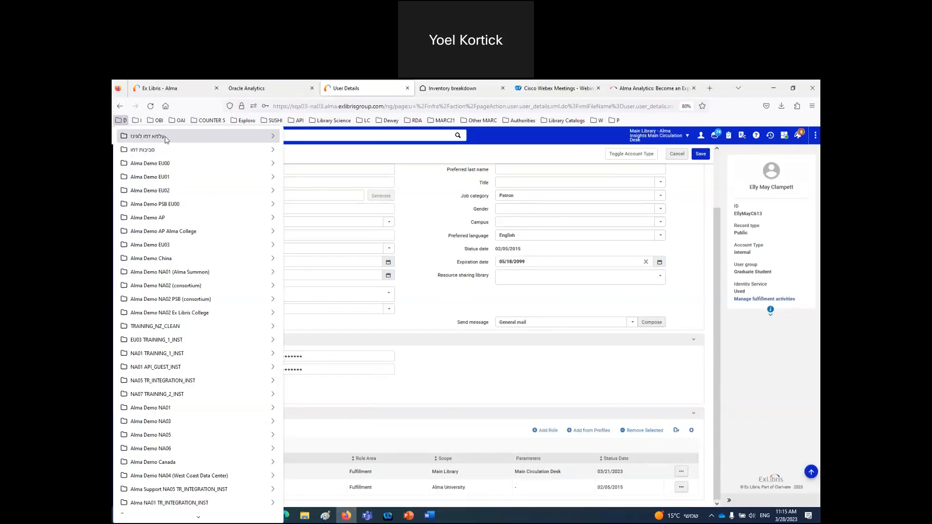
pyautogui.moveTo(166, 140)
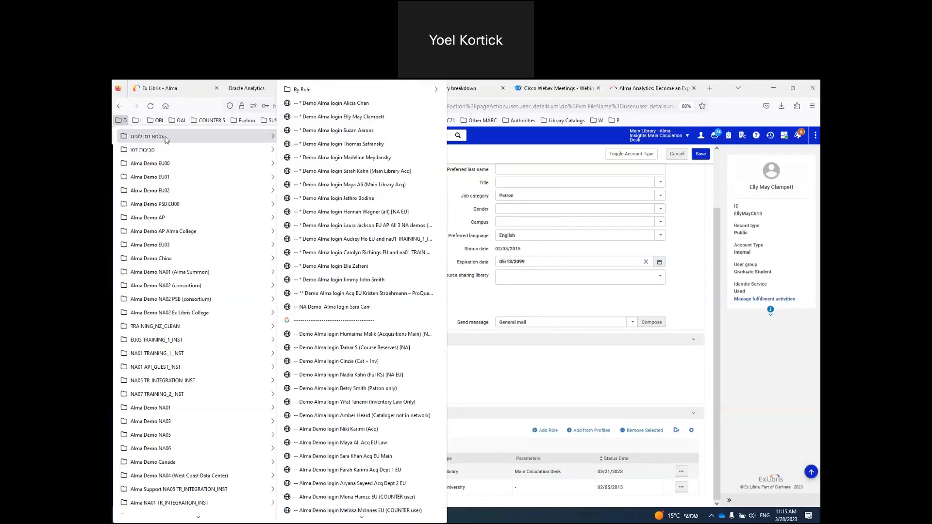
pyautogui.click(524, 153)
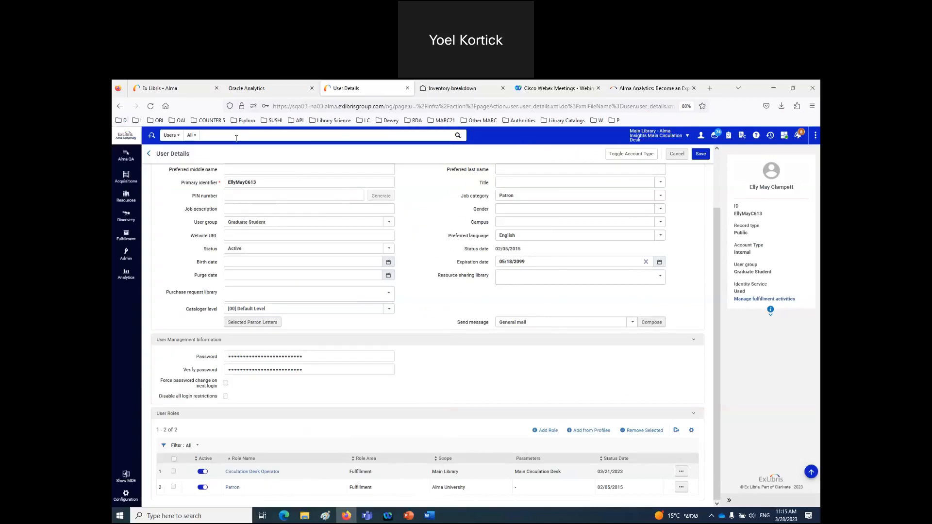
pyautogui.click(236, 135)
pyautogui.write('s')
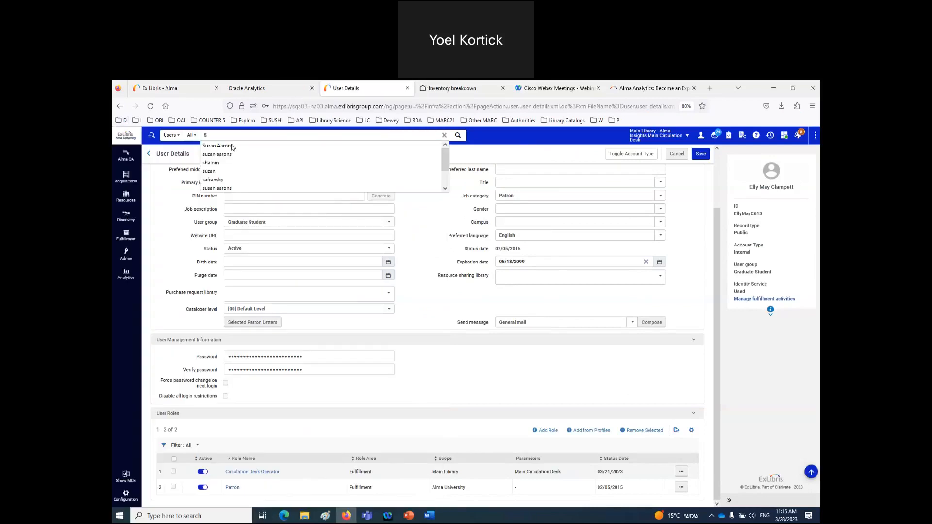
pyautogui.click(232, 146)
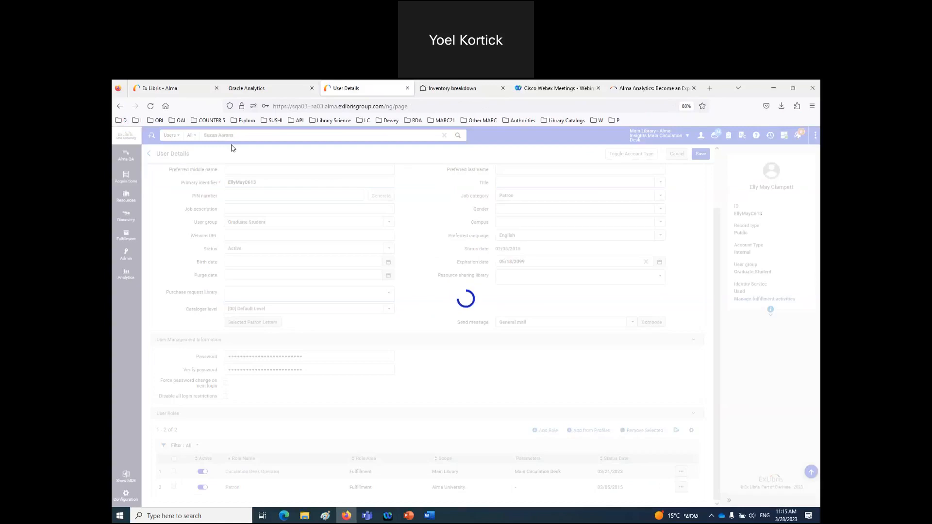
pyautogui.click(769, 235)
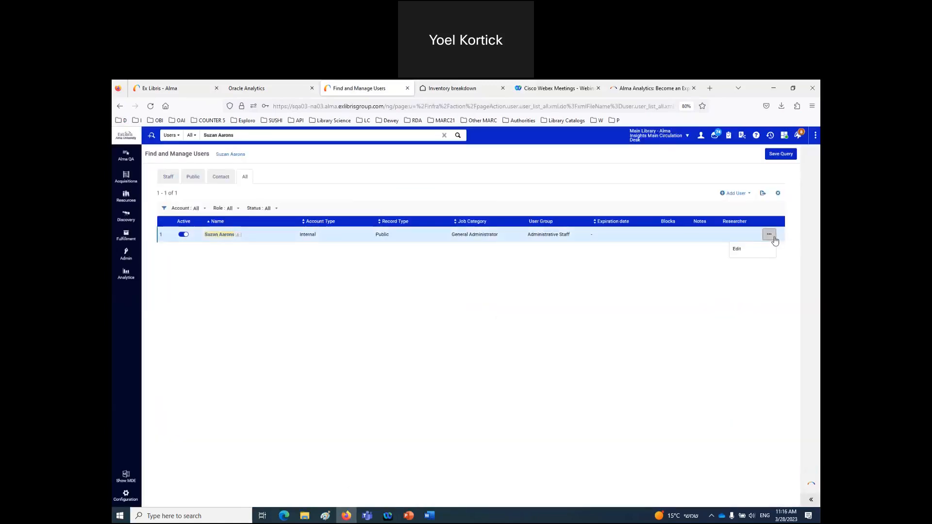
pyautogui.click(740, 254)
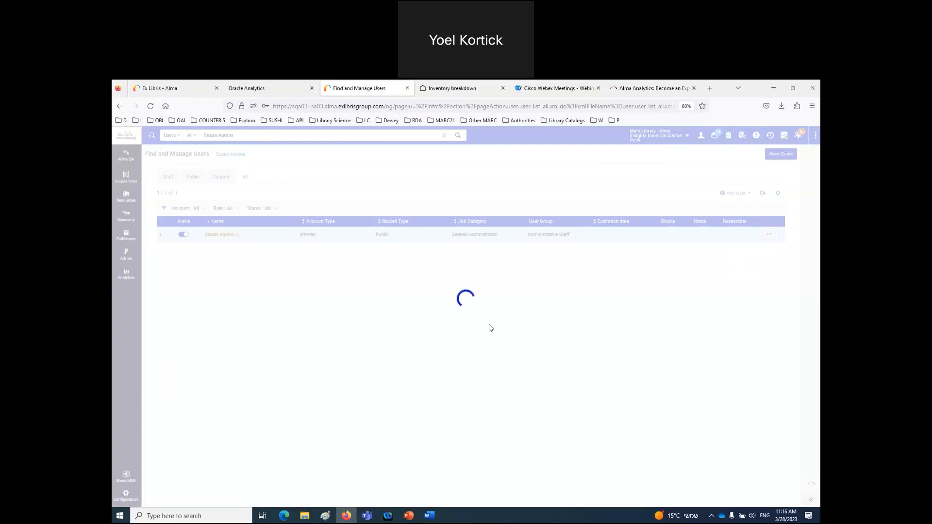
pyautogui.scroll(-10, 491, 329)
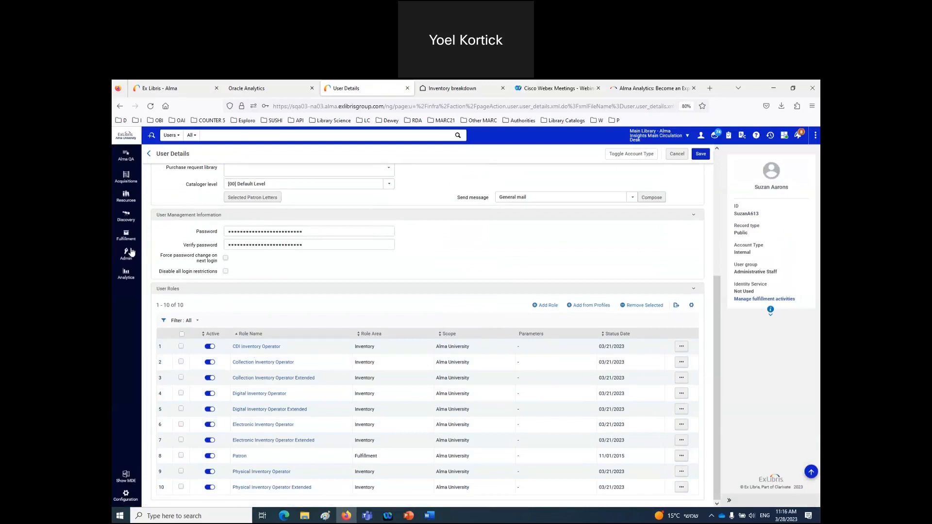
# - Open the Analytics Object List and expand the Inventory breakdown report's details to full width
pyautogui.click(124, 280)
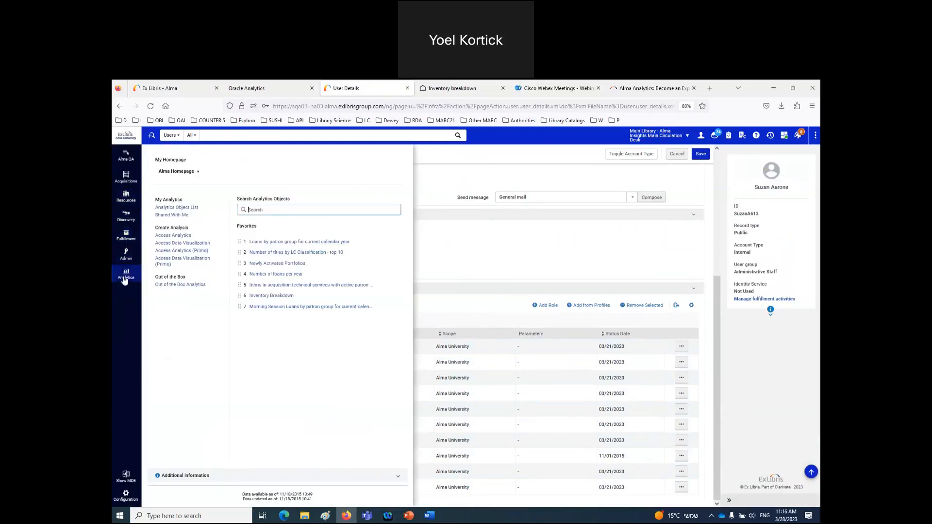
pyautogui.click(178, 208)
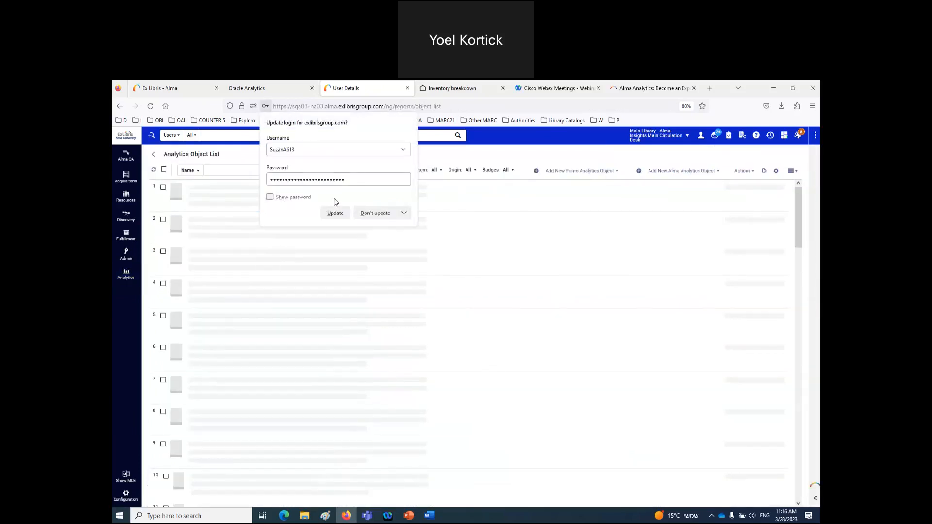
pyautogui.click(468, 152)
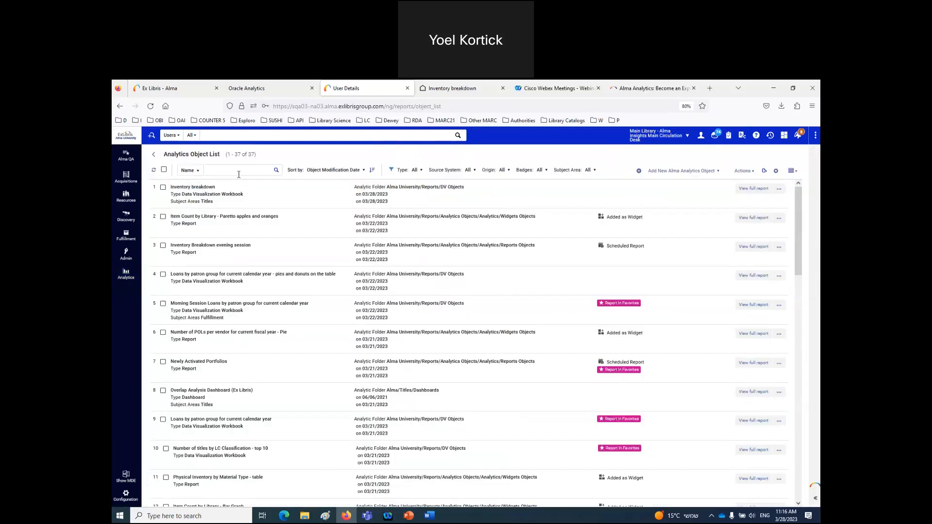
pyautogui.click(524, 195)
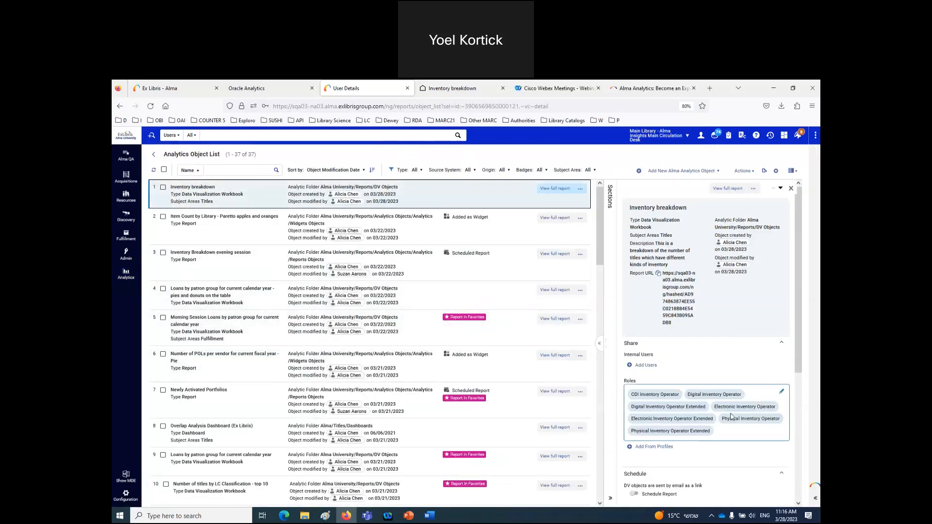
pyautogui.click(599, 344)
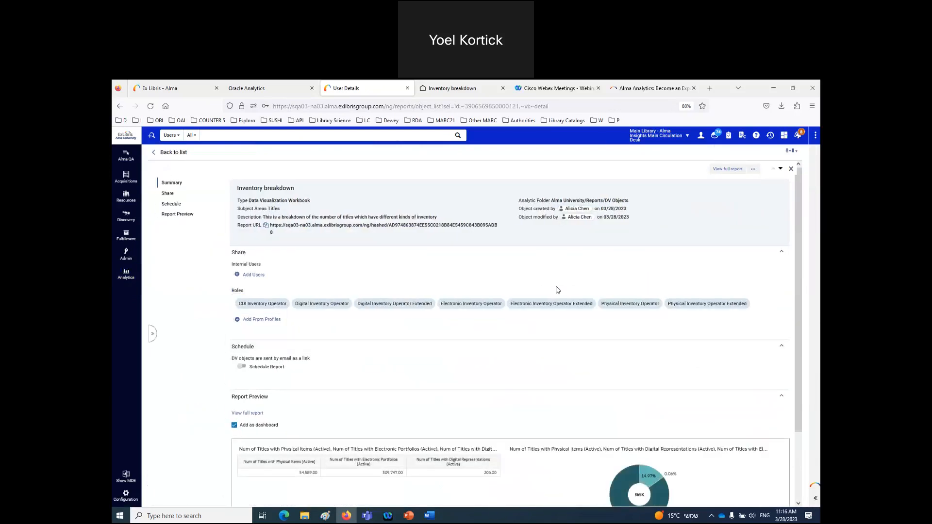
pyautogui.click(429, 516)
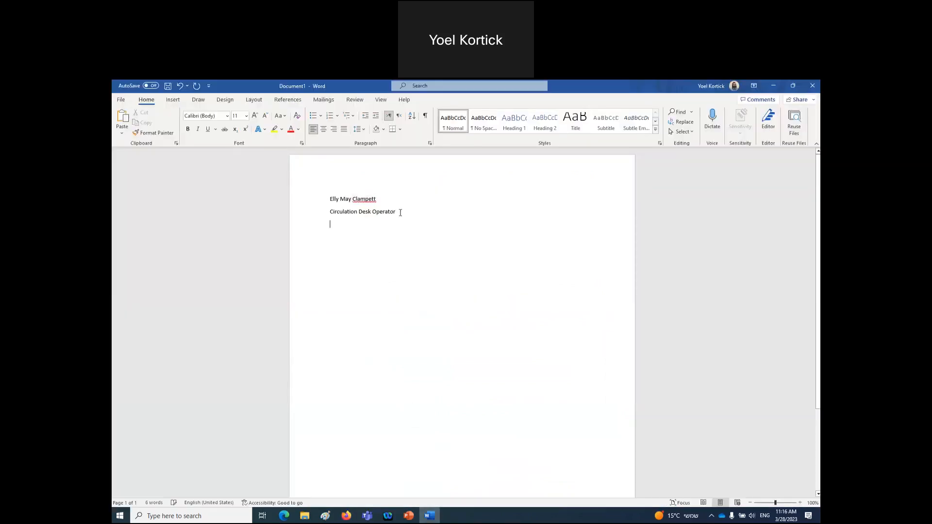
# - Add the second user's name and 'All of the inventory roles', correcting the 'invenbtory' typo
pyautogui.write('All of the i')
pyautogui.write('nvenbtory roles')
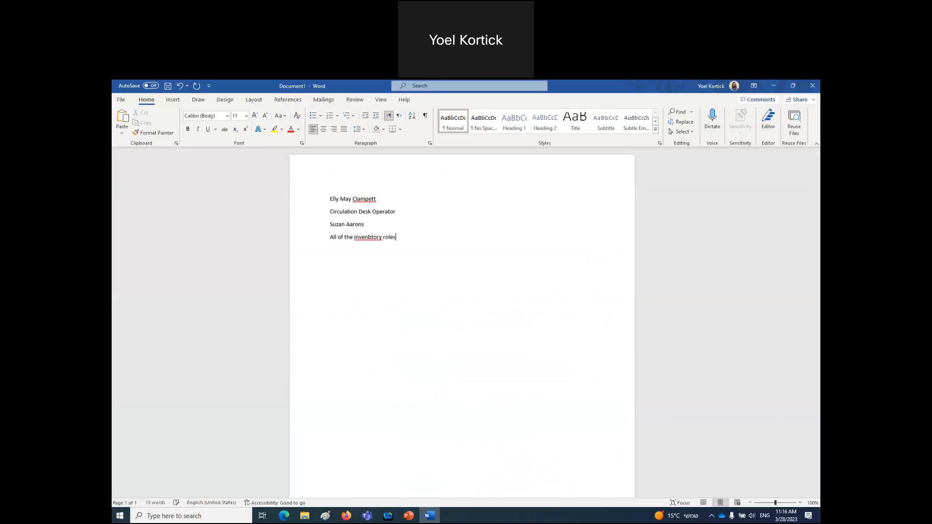
pyautogui.tripleClick(382, 229)
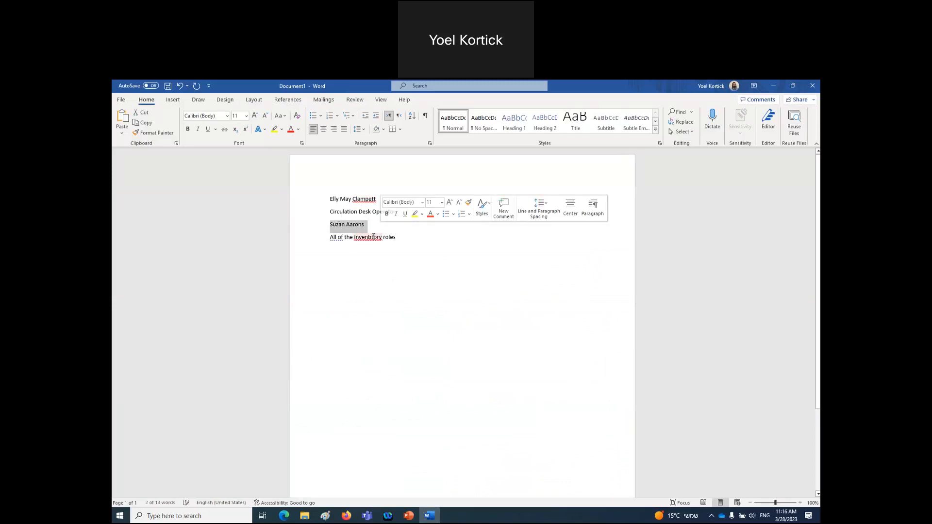
pyautogui.rightClick(373, 237)
pyautogui.click(409, 249)
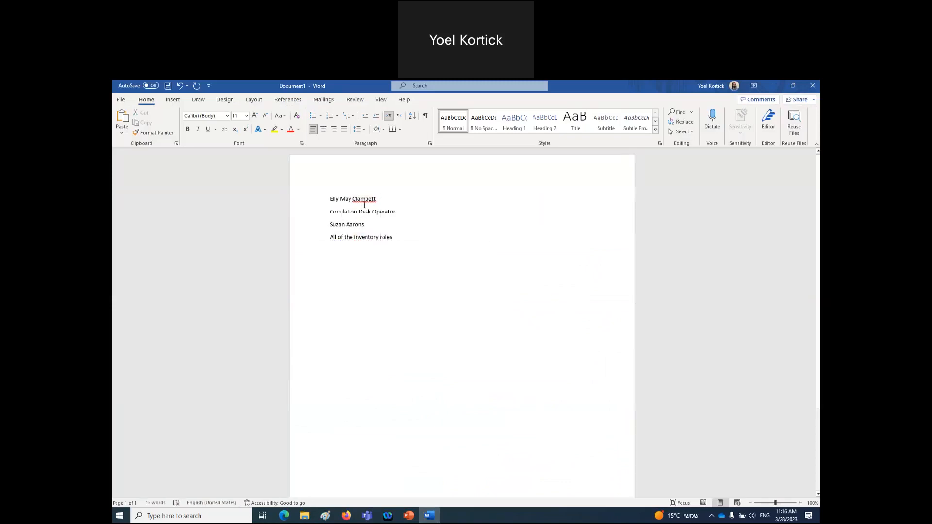
pyautogui.click(346, 515)
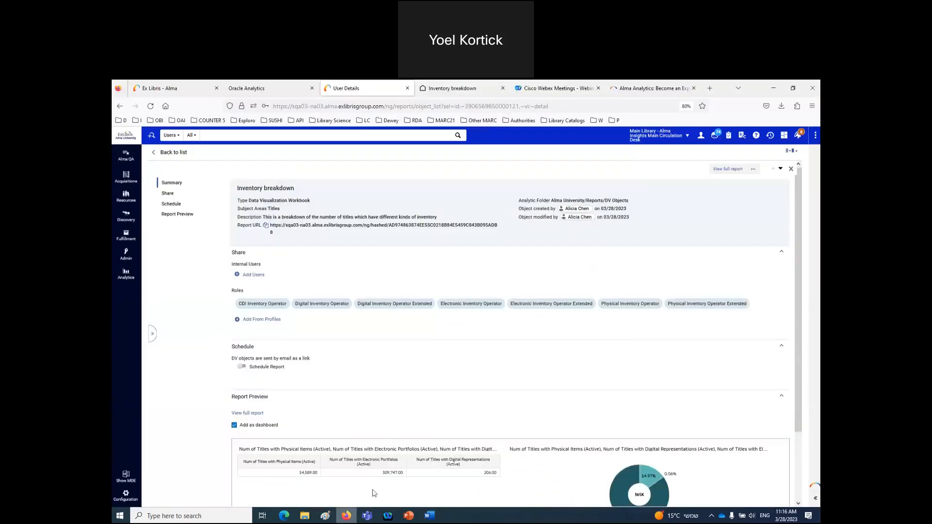
# - Sign out of Alma and log back in as another demo user from the login bookmarks
pyautogui.click(701, 138)
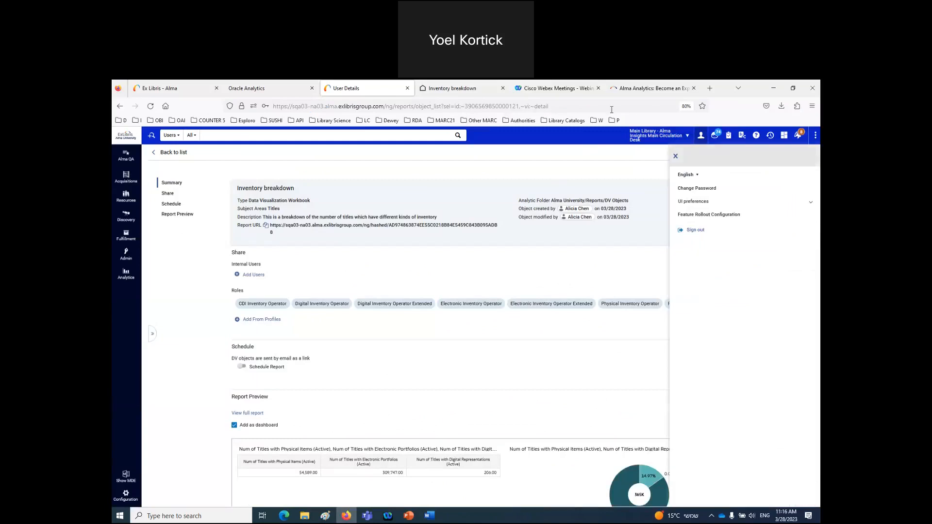
pyautogui.click(692, 234)
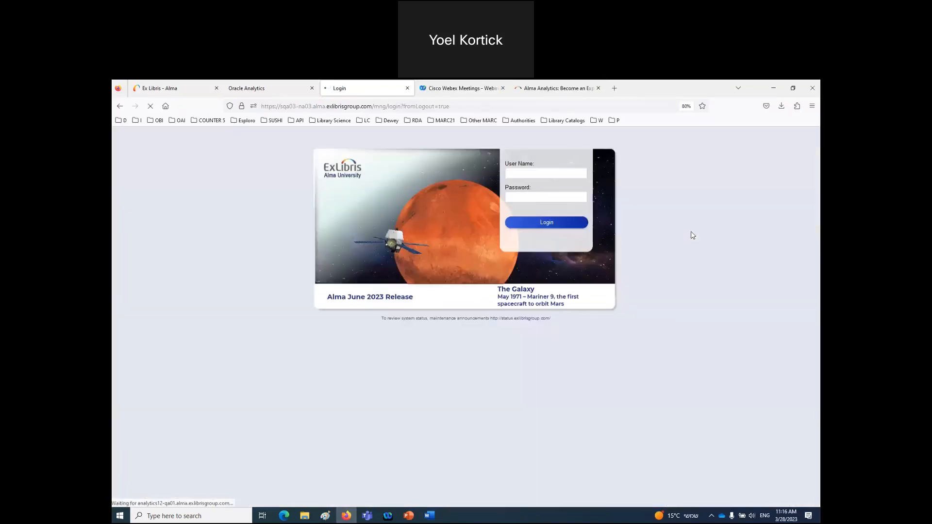
pyautogui.click(121, 120)
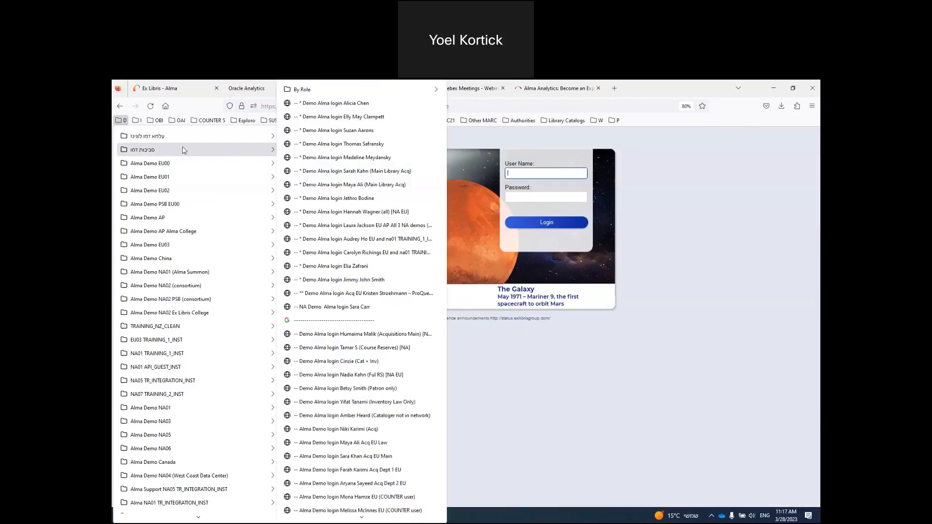
pyautogui.moveTo(181, 142)
pyautogui.click(319, 117)
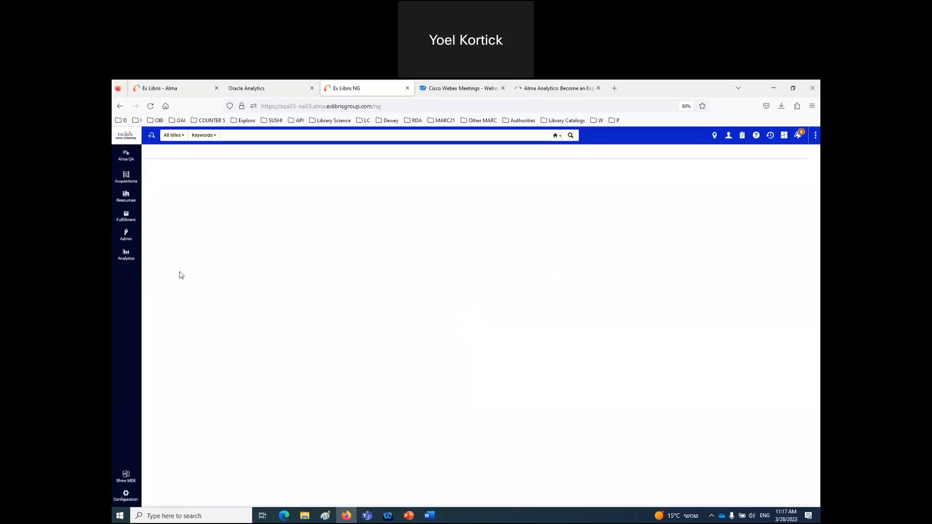
# - Set this user's My Homepage dashboard to Inventory breakdown from the Analytics menu
pyautogui.click(126, 254)
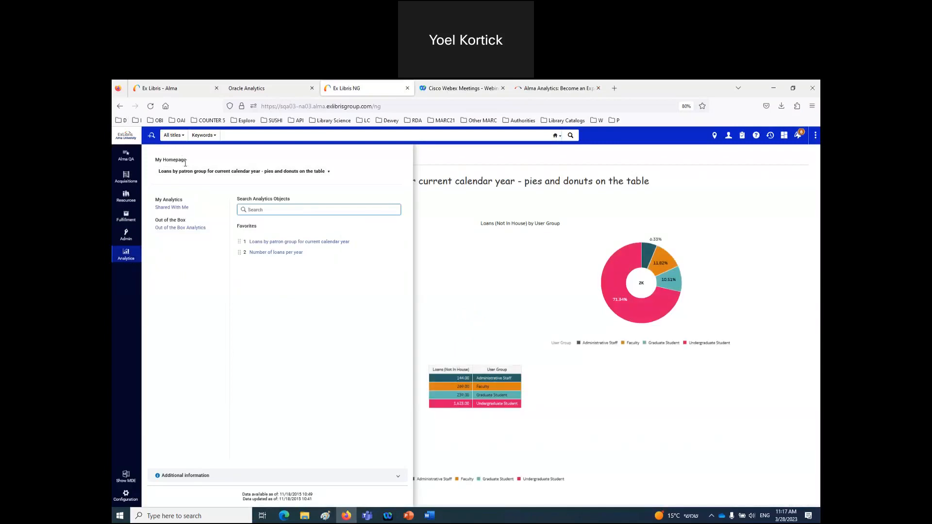
pyautogui.click(329, 172)
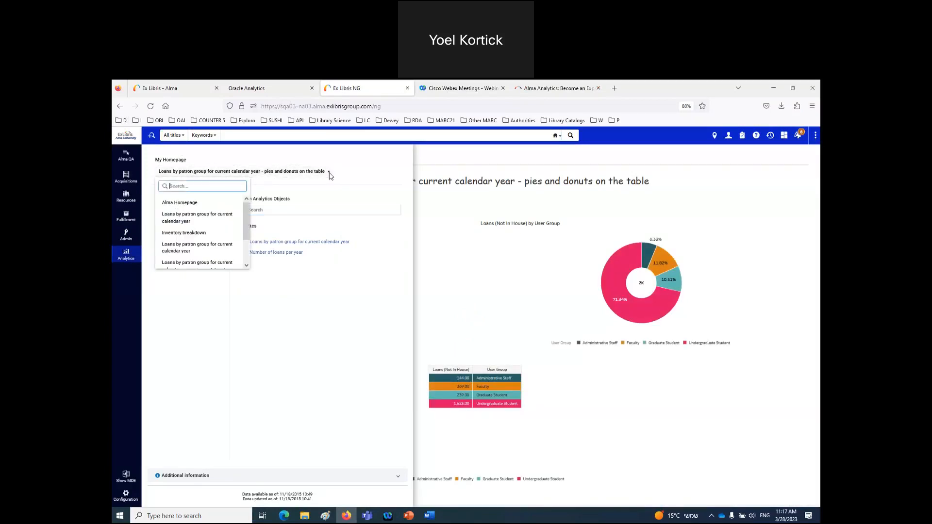
pyautogui.click(184, 233)
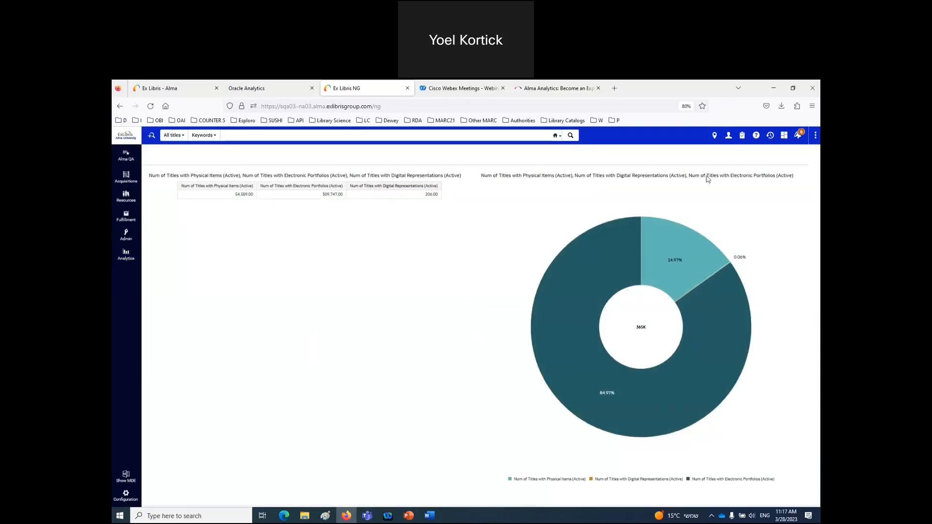
pyautogui.click(728, 138)
# - Sign out and log in as another demo user using a saved login
pyautogui.click(695, 230)
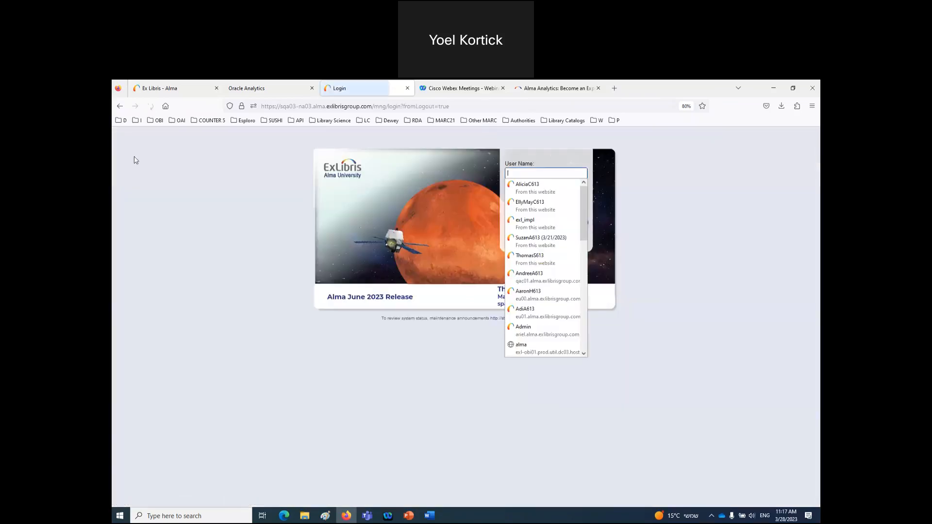
pyautogui.click(536, 241)
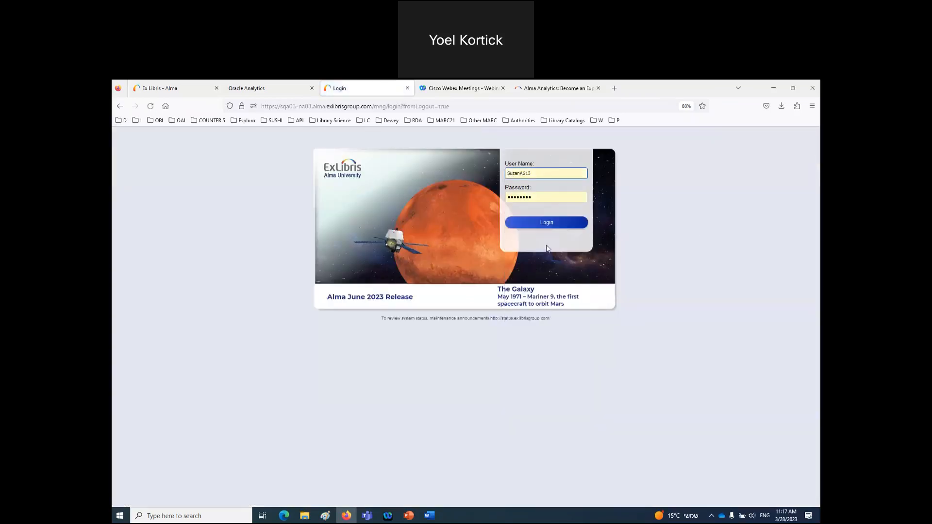
pyautogui.click(547, 224)
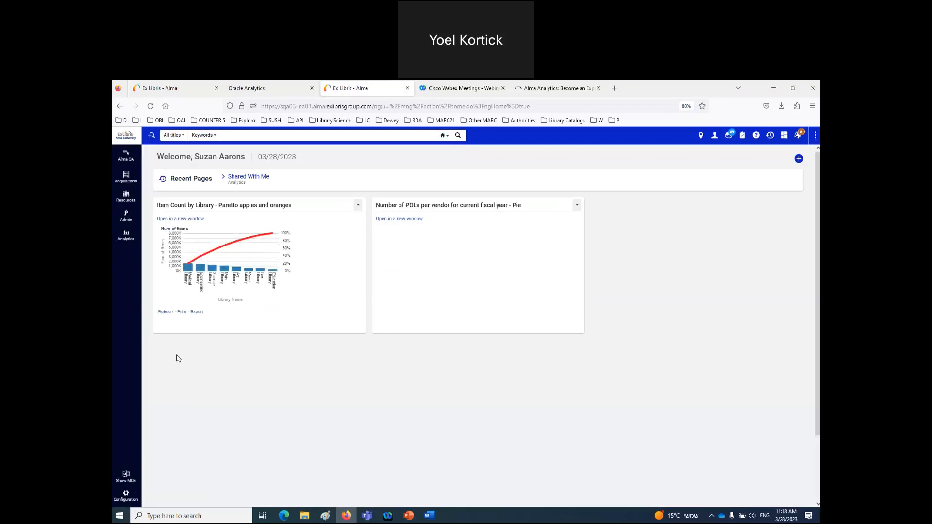
# - Choose Inventory breakdown as My Homepage and sign in to Oracle Analytics to load it
pyautogui.click(126, 235)
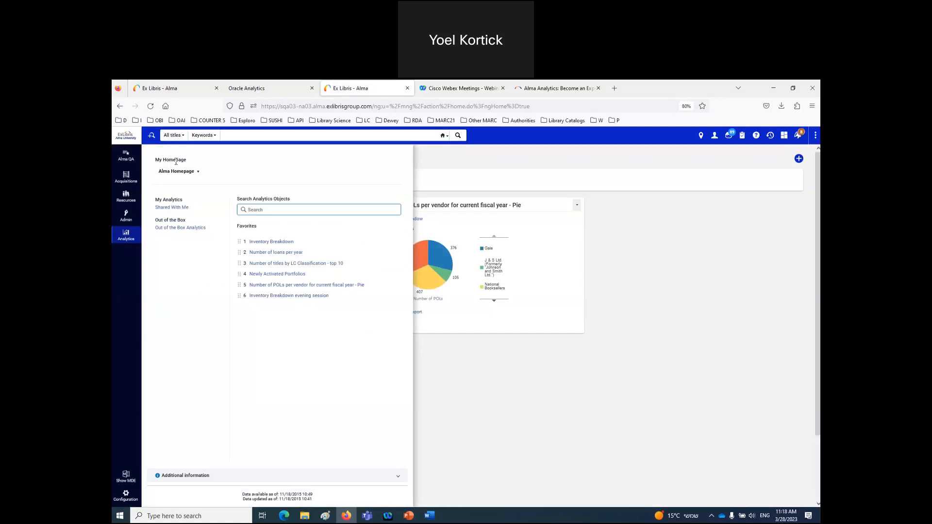
pyautogui.click(199, 172)
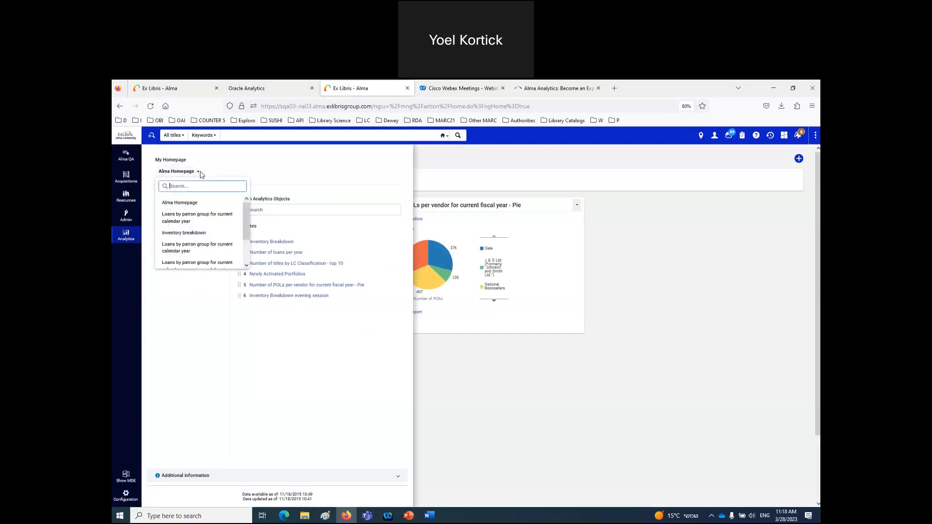
pyautogui.scroll(-2, 199, 209)
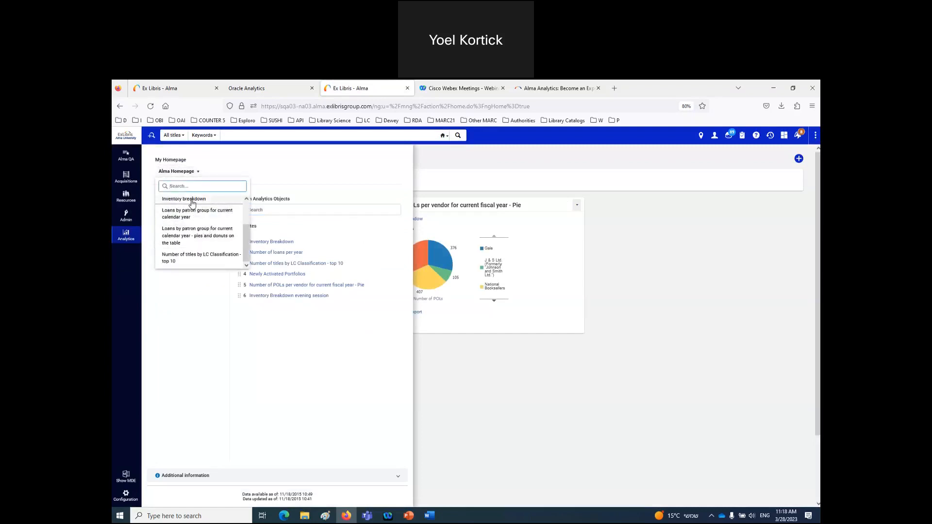
pyautogui.click(193, 200)
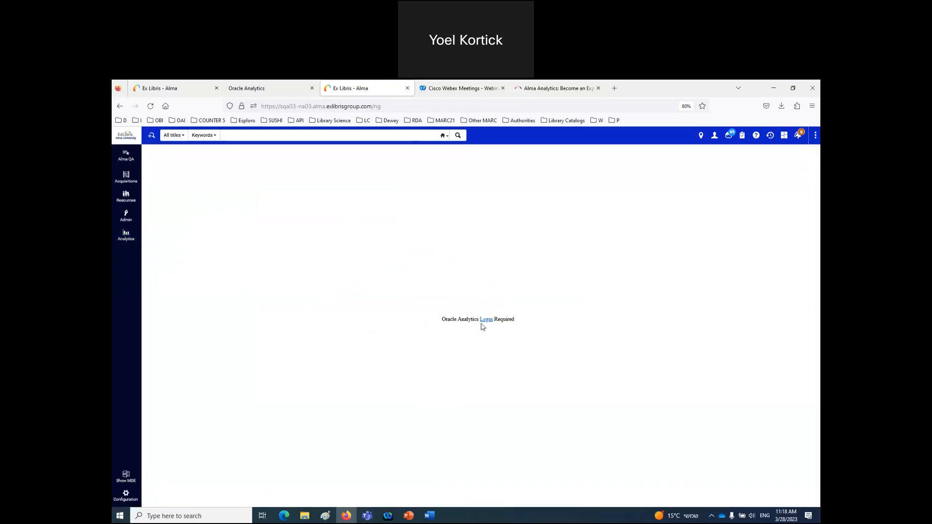
pyautogui.click(484, 321)
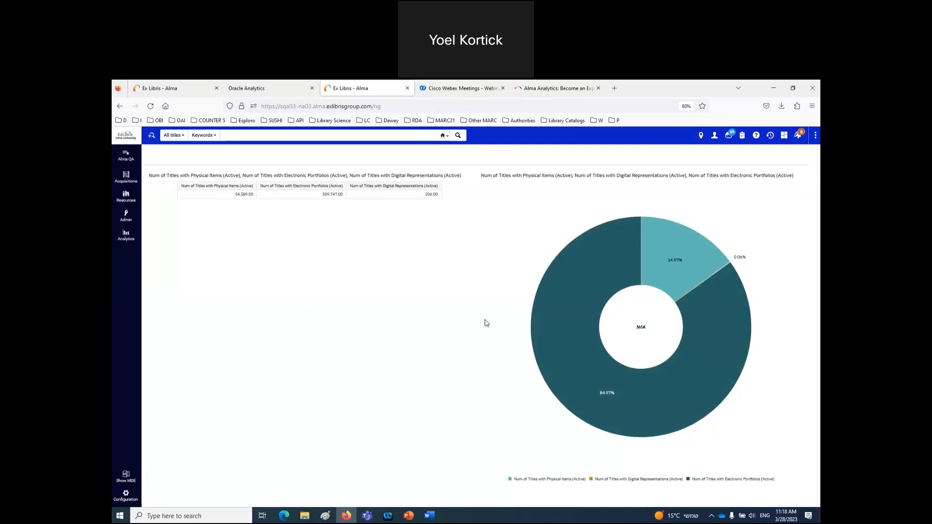
pyautogui.click(270, 136)
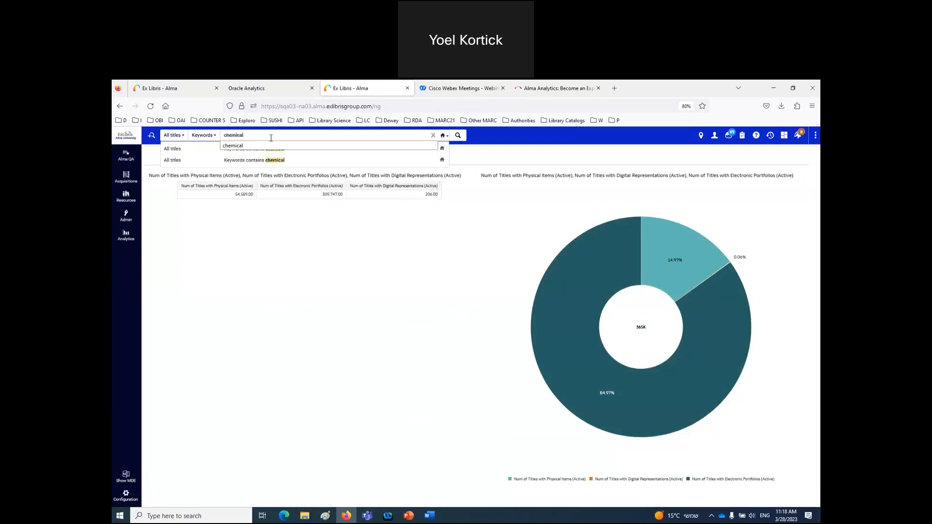
pyautogui.press('Return')
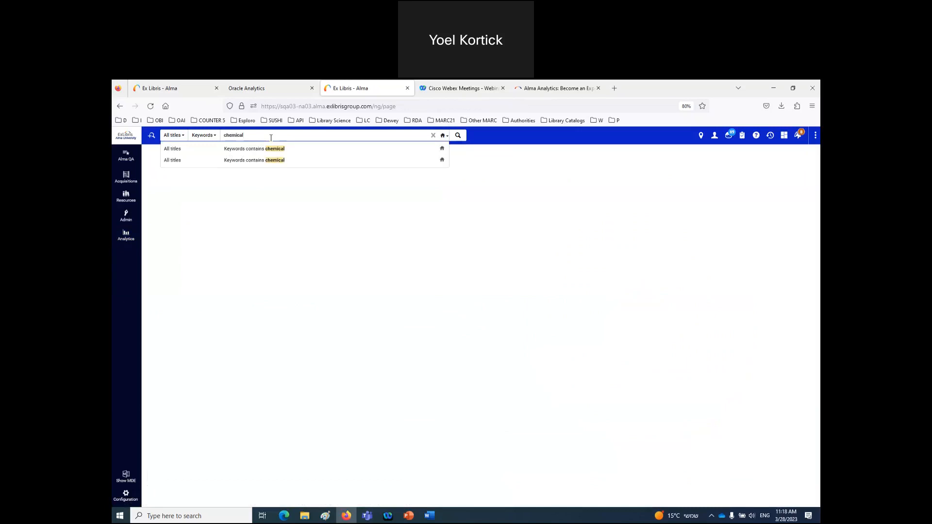
pyautogui.click(458, 136)
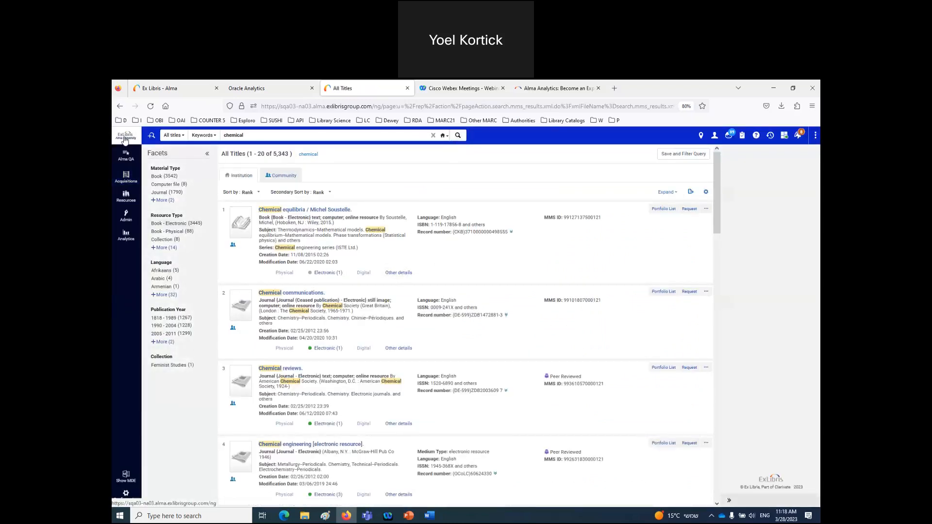
pyautogui.click(125, 139)
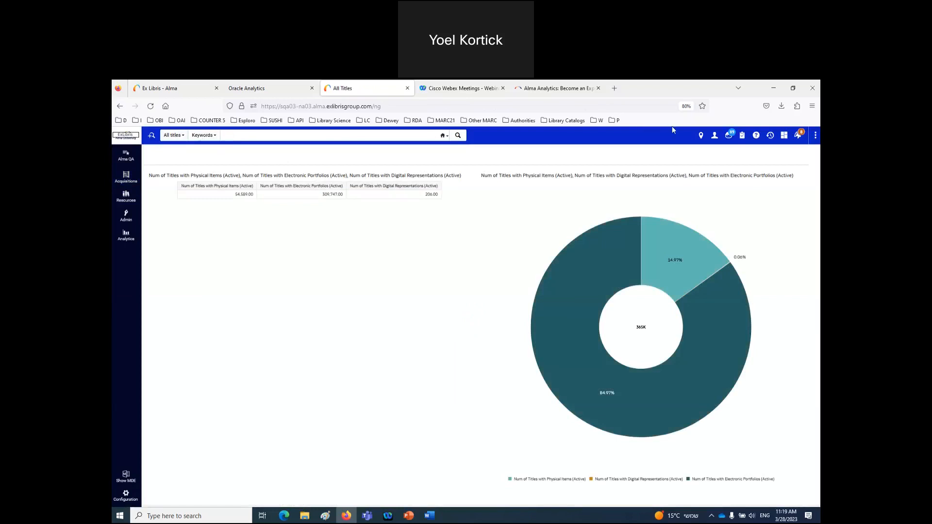
pyautogui.click(714, 137)
# - Sign out of Alma and log back in as the original user with the saved credentials
pyautogui.click(695, 231)
pyautogui.click(521, 173)
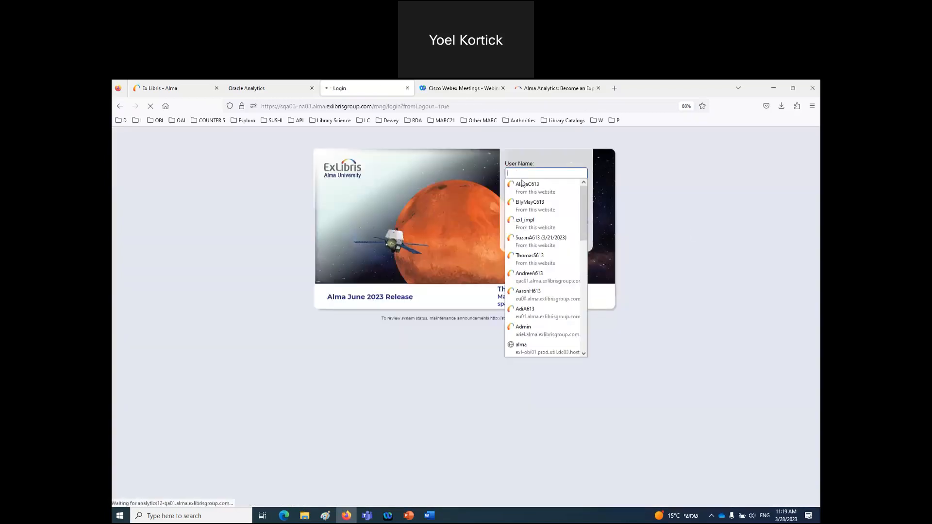
pyautogui.click(525, 188)
pyautogui.click(534, 223)
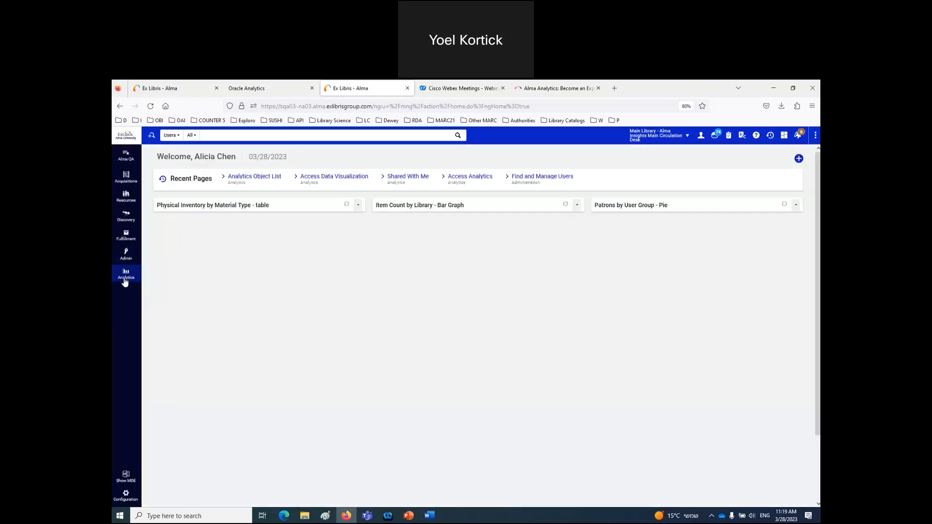
# - Open the Analytics Object List and review Inventory breakdown's shared roles, schedule and preview
pyautogui.click(126, 277)
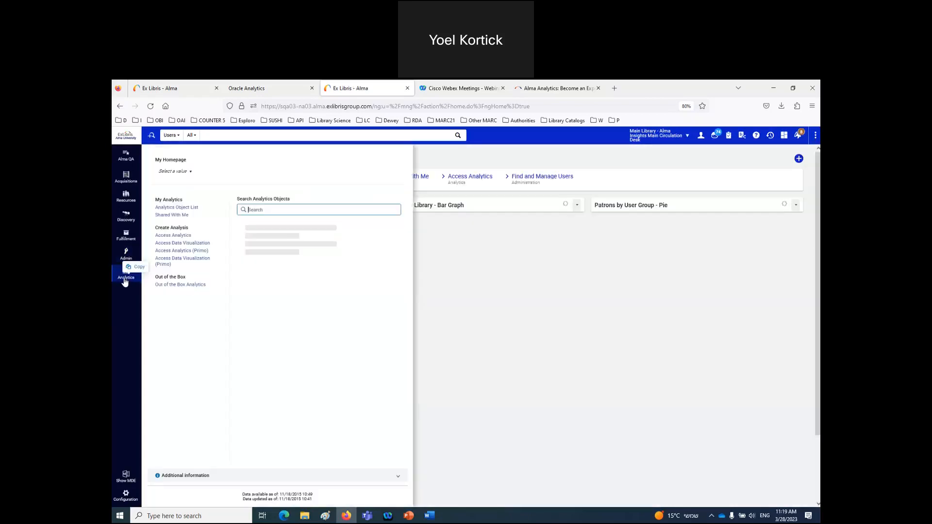
pyautogui.click(176, 208)
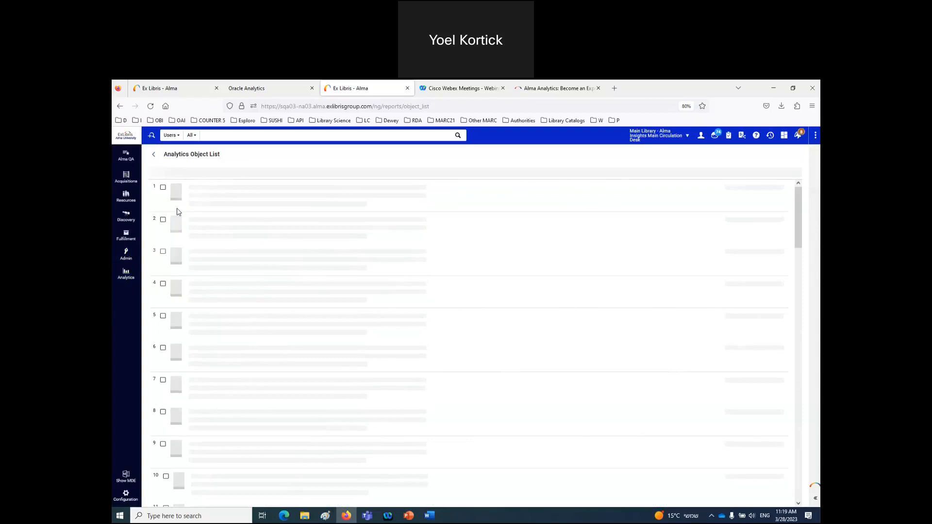
pyautogui.click(276, 197)
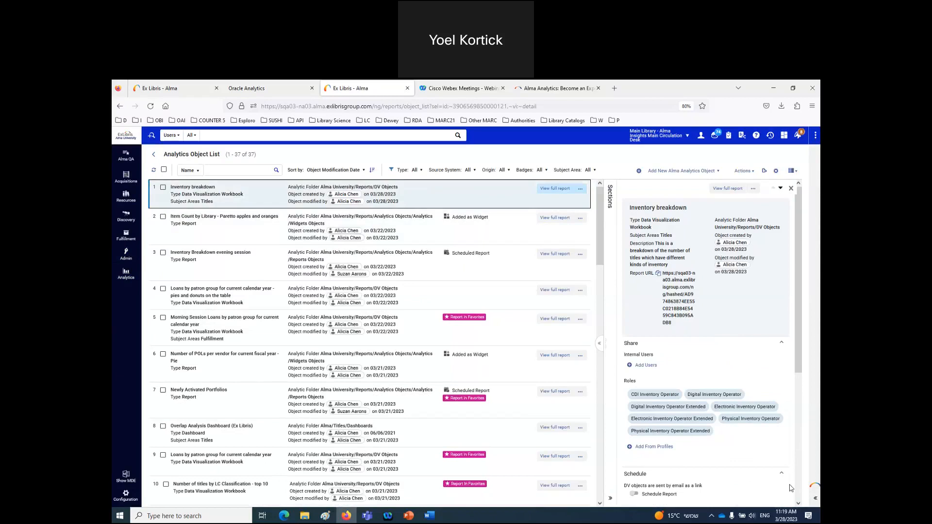
pyautogui.scroll(-3, 767, 488)
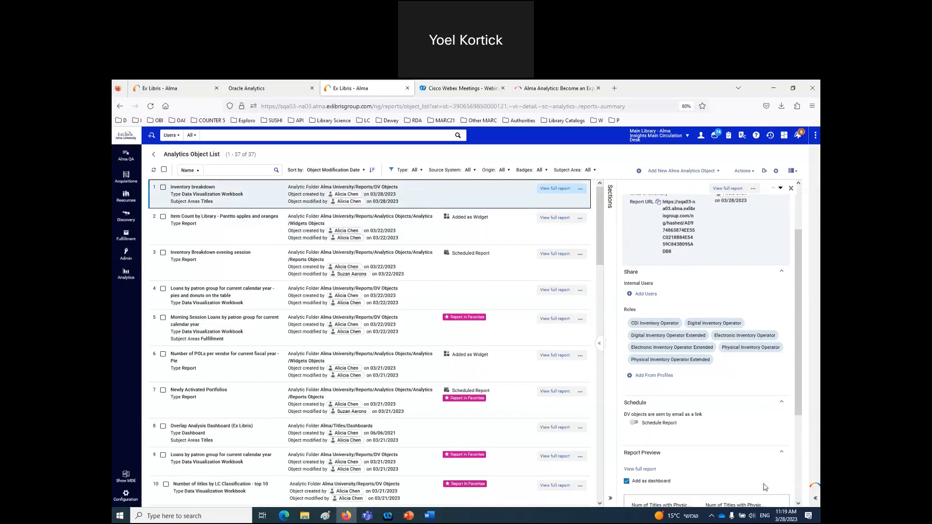
pyautogui.scroll(2, 765, 487)
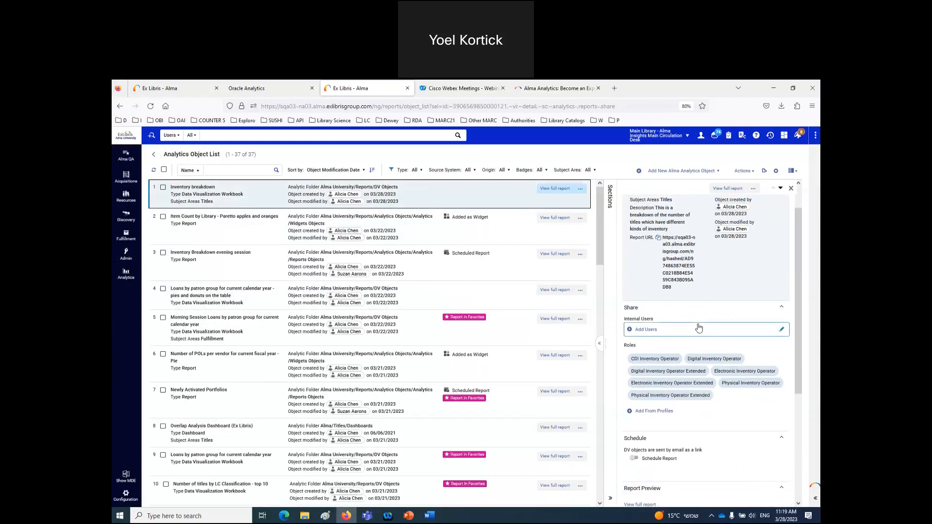
pyautogui.scroll(-3, 698, 329)
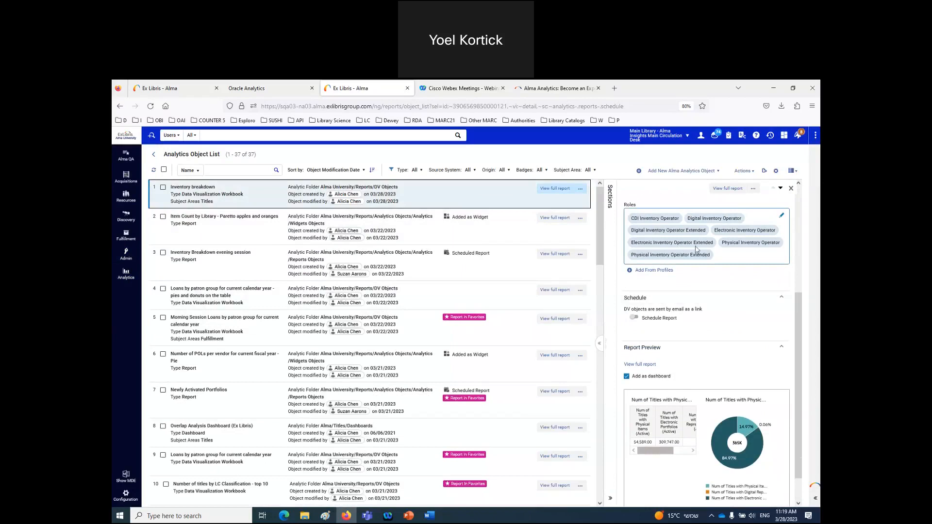
# - Search for the graduate-student patron by name and open their user record for editing
pyautogui.click(225, 134)
pyautogui.write('el')
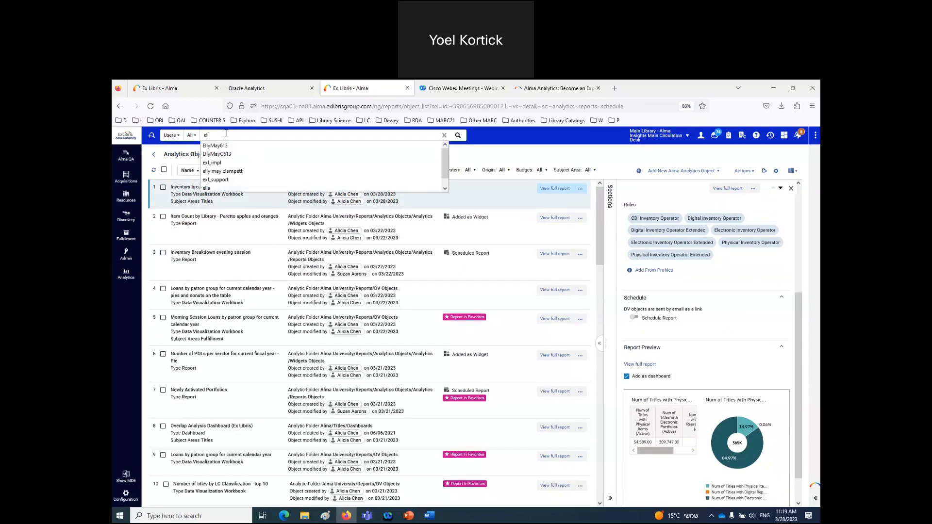
pyautogui.write('ly may')
pyautogui.press('Return')
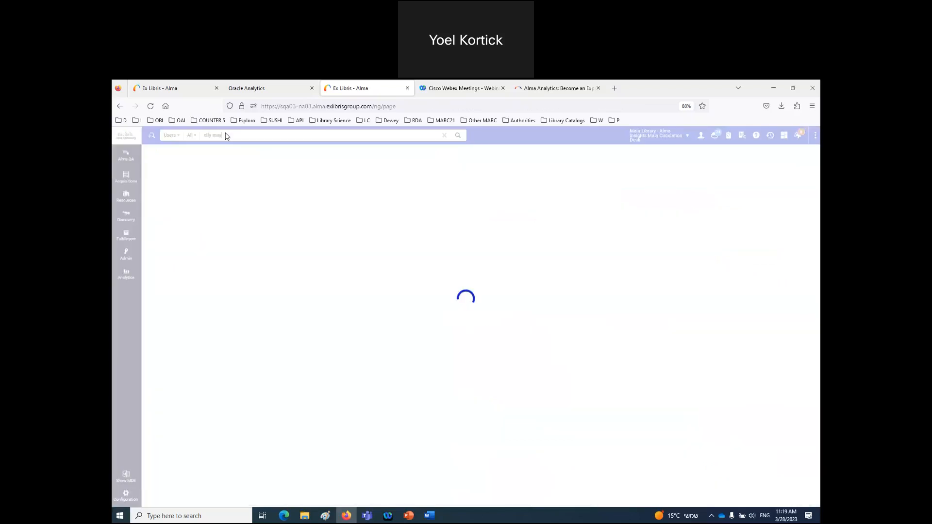
pyautogui.click(769, 235)
pyautogui.click(739, 247)
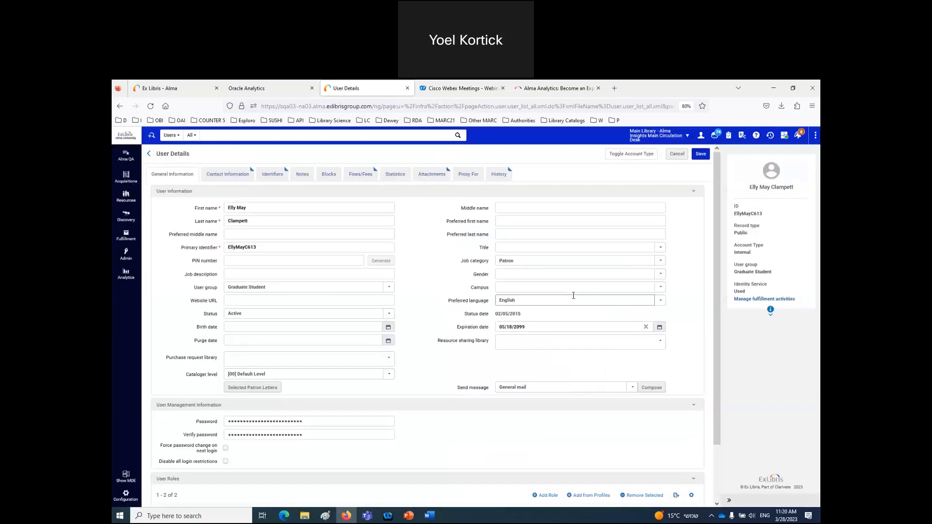
# - Check the User Roles (Circulation Desk Operator, Patron), decline the saved-login update, and bring up the session 7 files
pyautogui.scroll(-1, 574, 297)
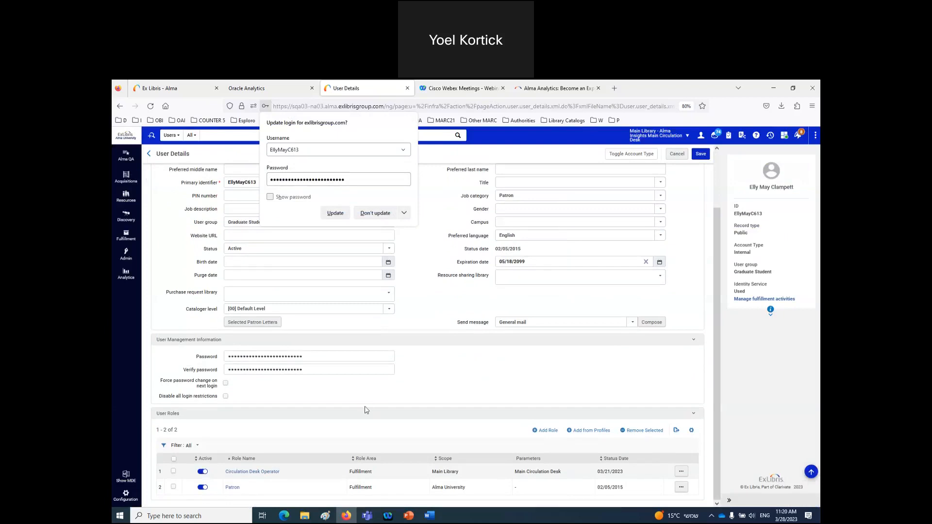
pyautogui.click(375, 213)
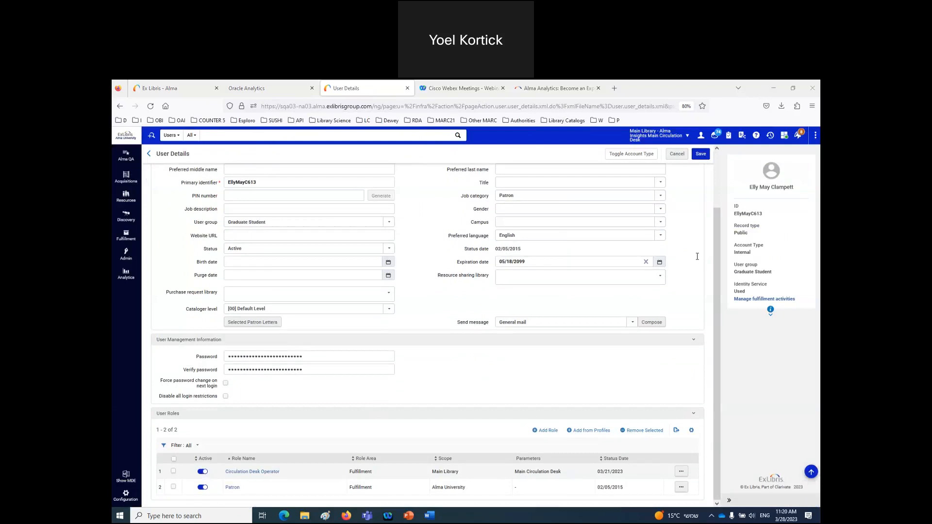
pyautogui.click(305, 518)
# - Open '2. DV Workbook as Alma Homepage' and page through to slide 19 on the DV worksheet homepage
pyautogui.doubleClick(322, 144)
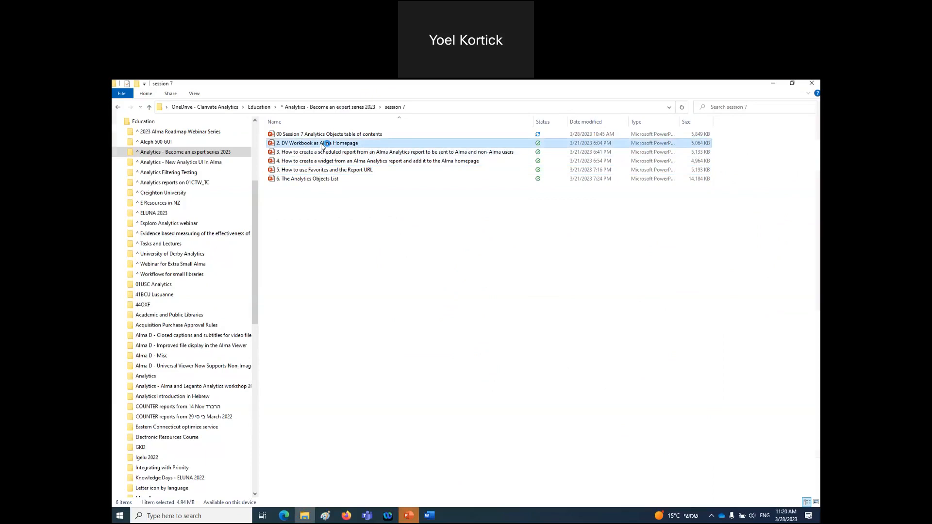
pyautogui.press('End')
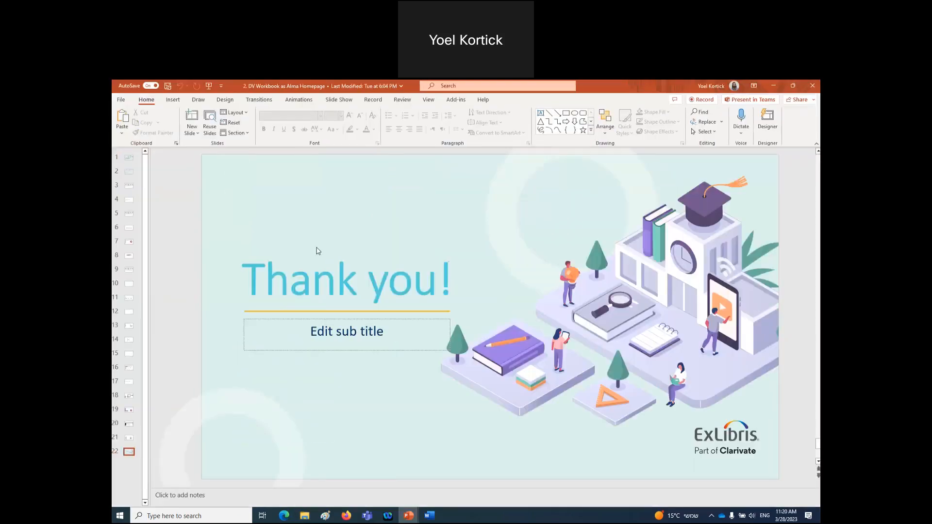
pyautogui.press('Home')
pyautogui.press('Down')
pyautogui.press('Down')
pyautogui.press('Down')
pyautogui.press('Down')
pyautogui.press('Down')
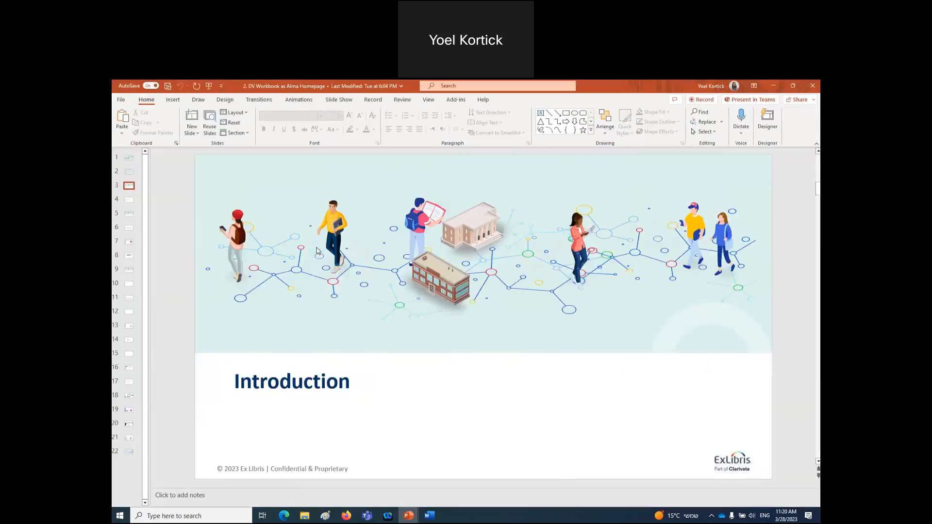
pyautogui.press('Down')
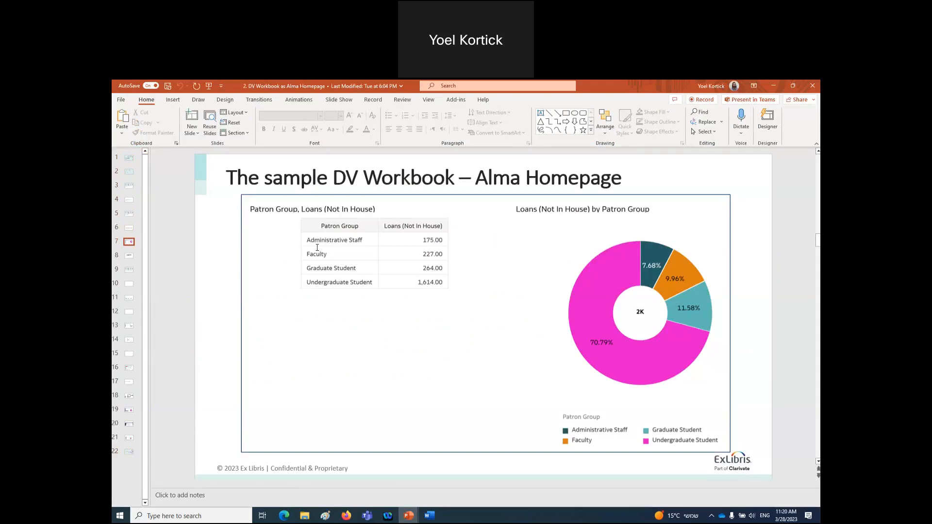
pyautogui.scroll(-1, 317, 248)
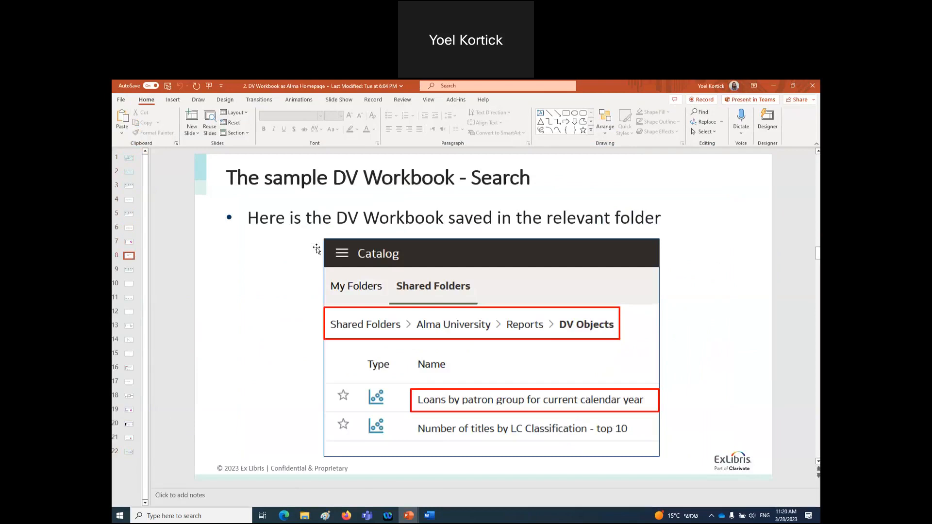
pyautogui.scroll(-3, 317, 248)
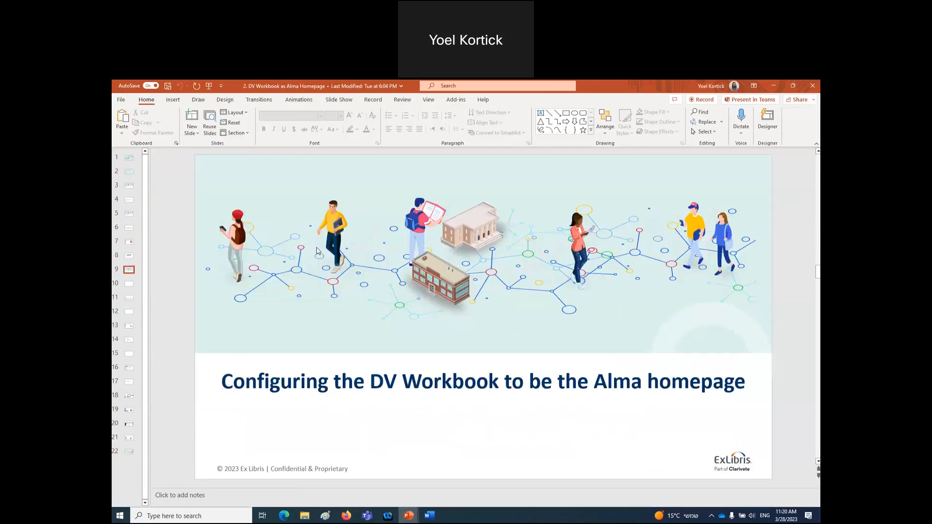
pyautogui.scroll(-2, 317, 248)
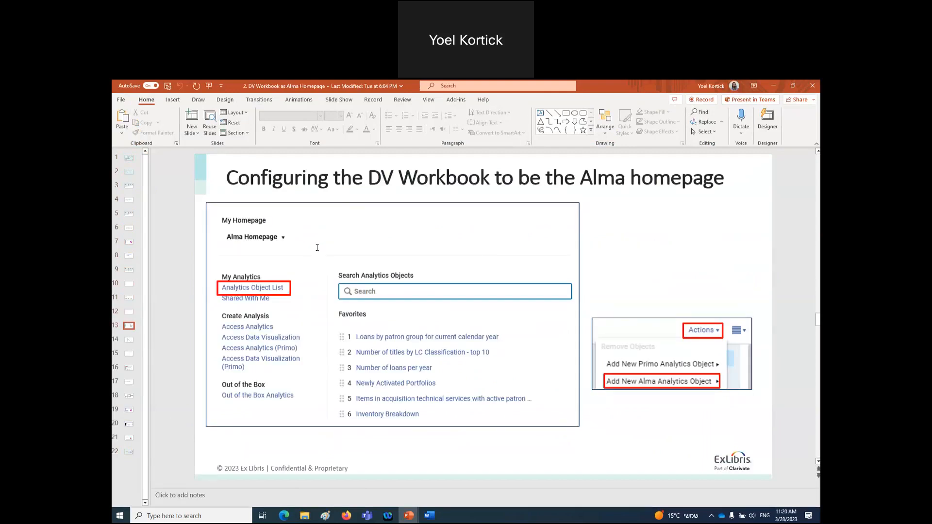
pyautogui.scroll(-1, 317, 248)
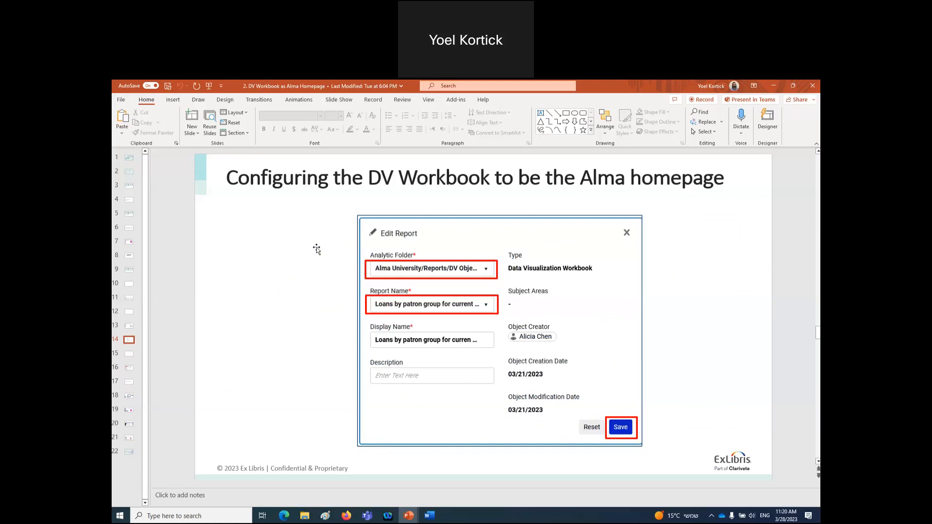
pyautogui.scroll(-2, 317, 249)
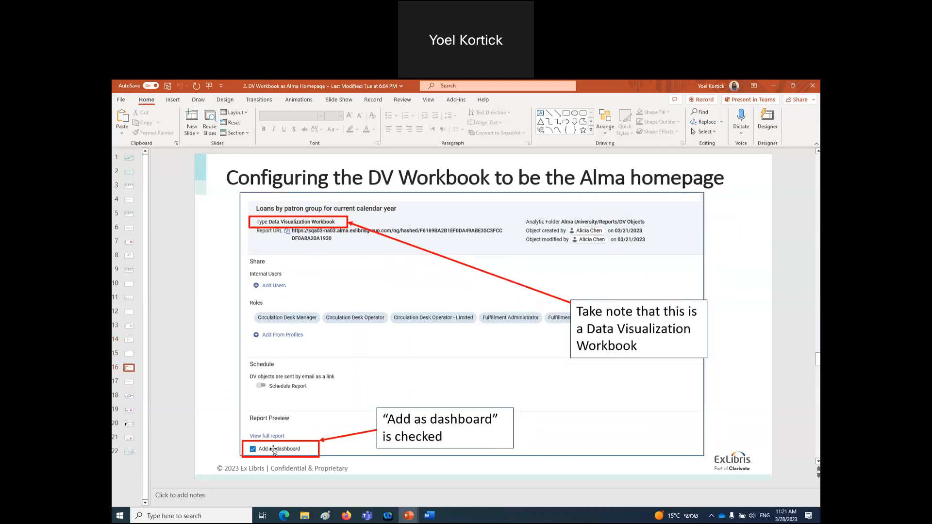
pyautogui.scroll(-2, 273, 451)
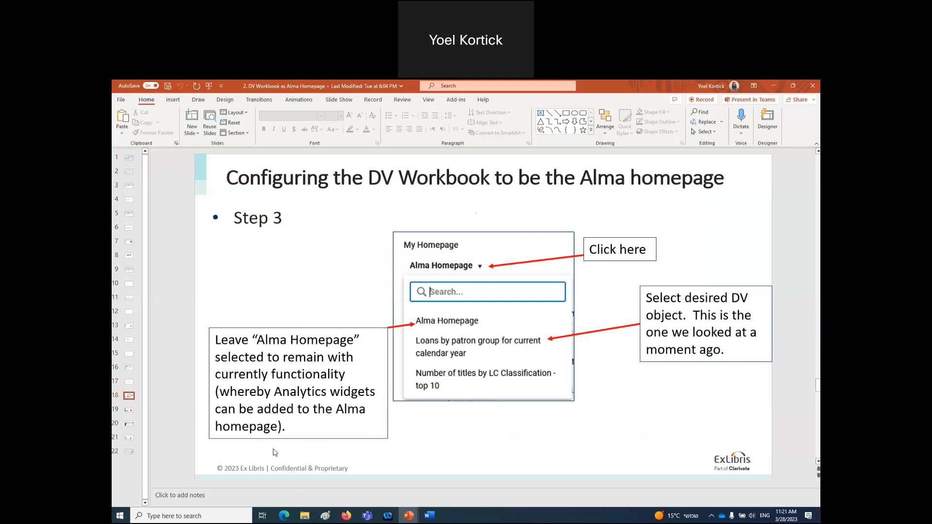
pyautogui.scroll(-1, 274, 453)
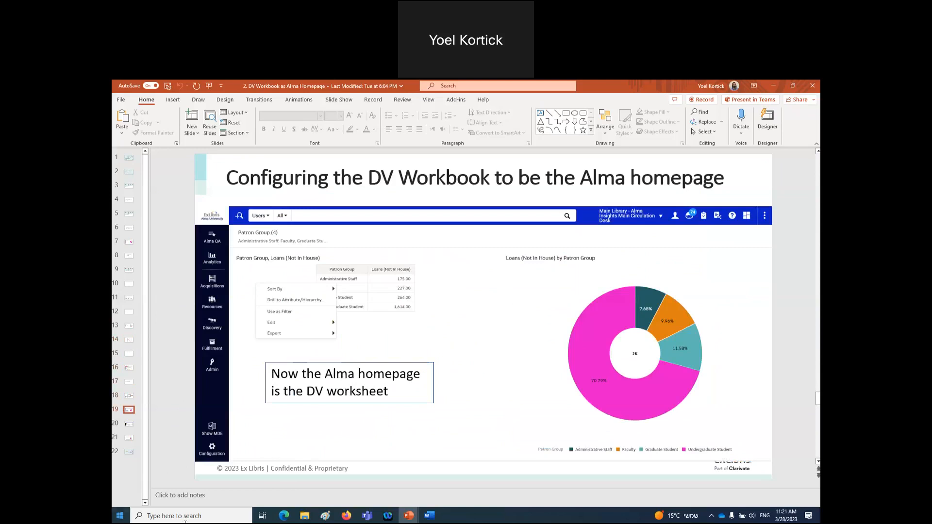
# - Back in Alma, set My Homepage to the Inventory breakdown workbook from the Analytics panel
pyautogui.click(346, 515)
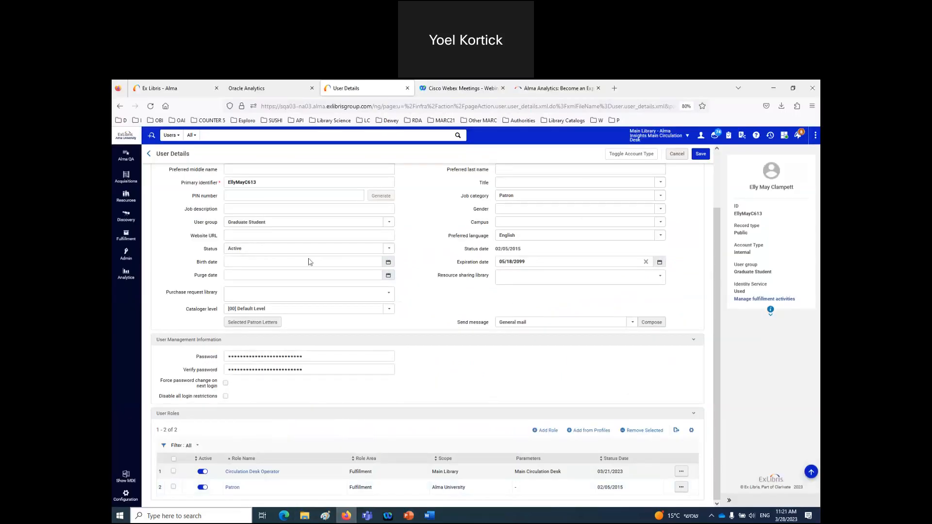
pyautogui.click(129, 140)
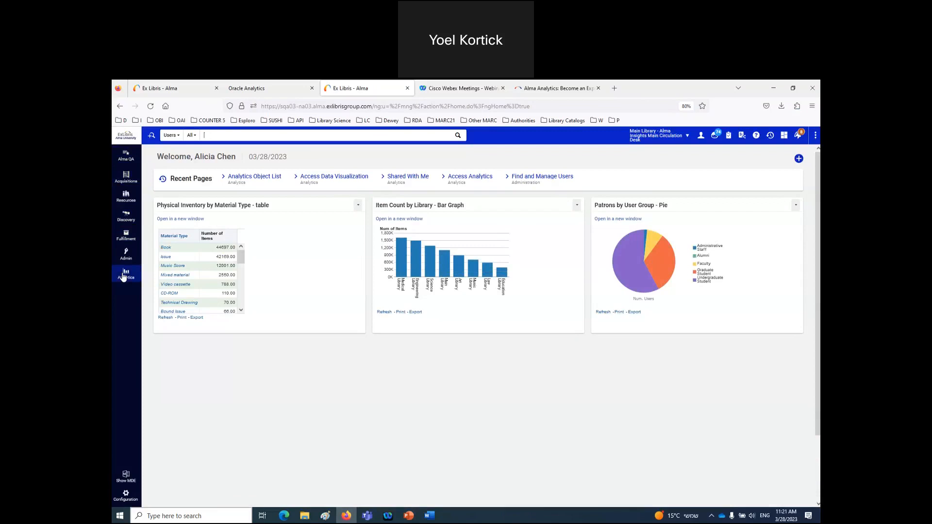
pyautogui.click(124, 274)
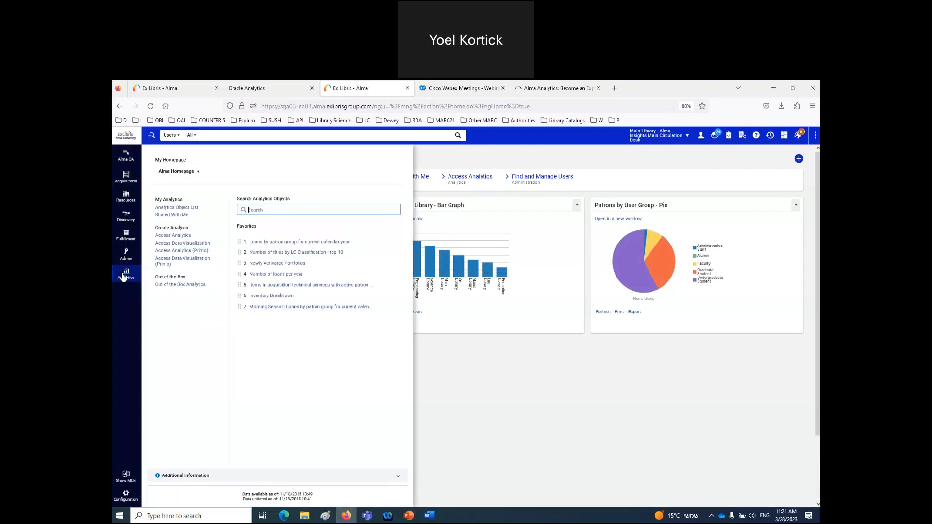
pyautogui.click(200, 173)
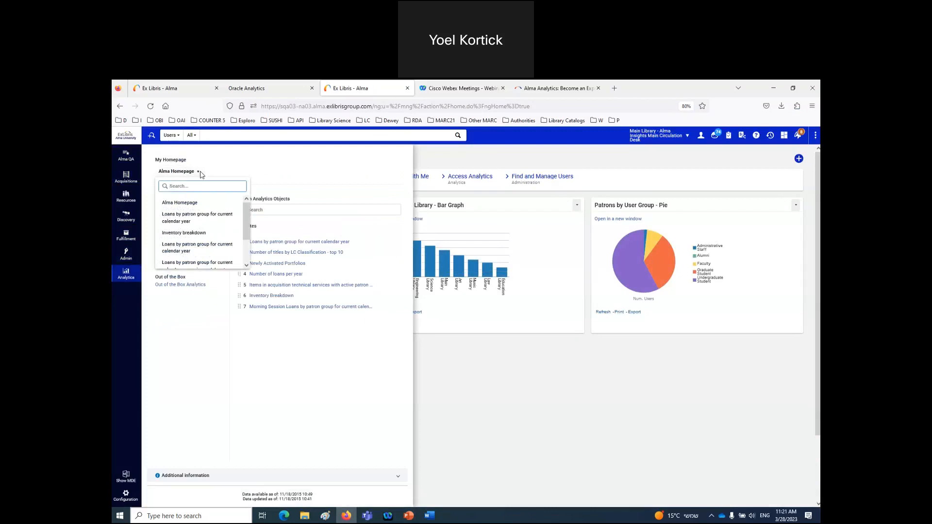
pyautogui.click(188, 233)
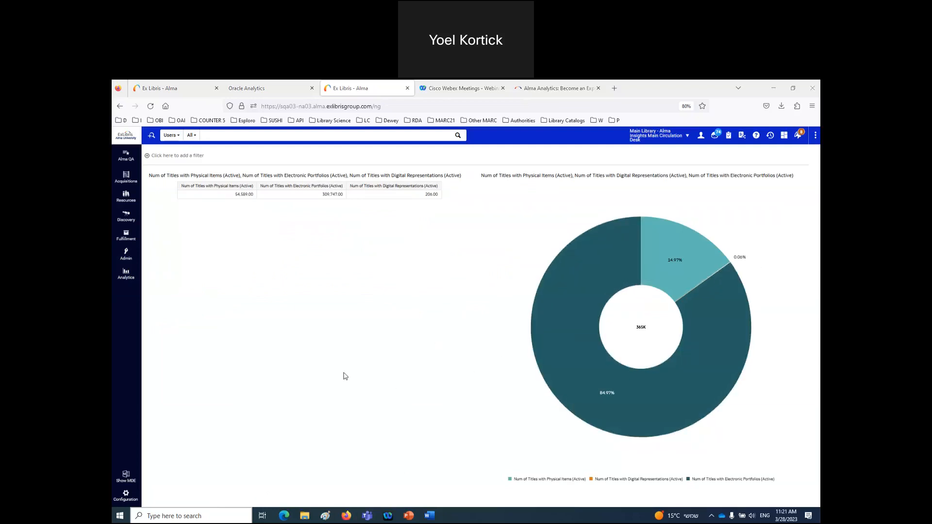
# - Switch My Homepage back to the standard Alma Homepage from the Analytics panel
pyautogui.click(129, 276)
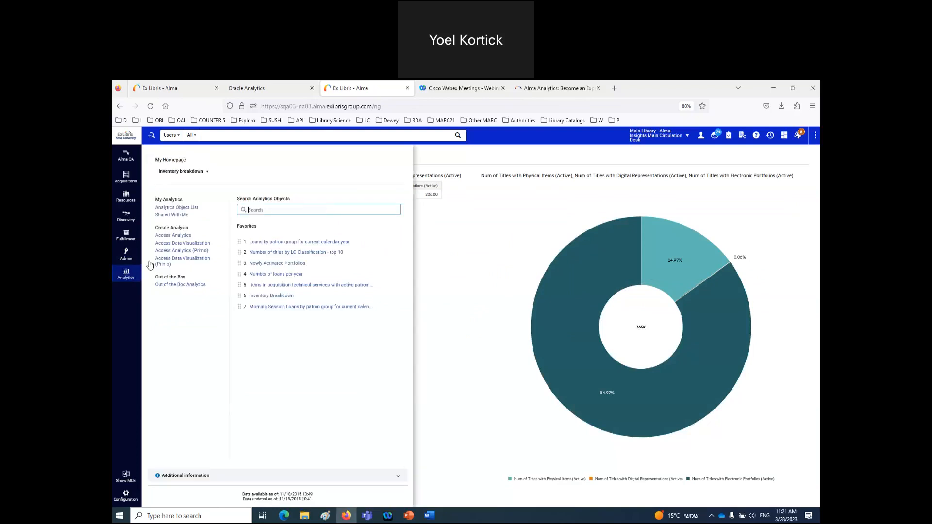
pyautogui.click(208, 174)
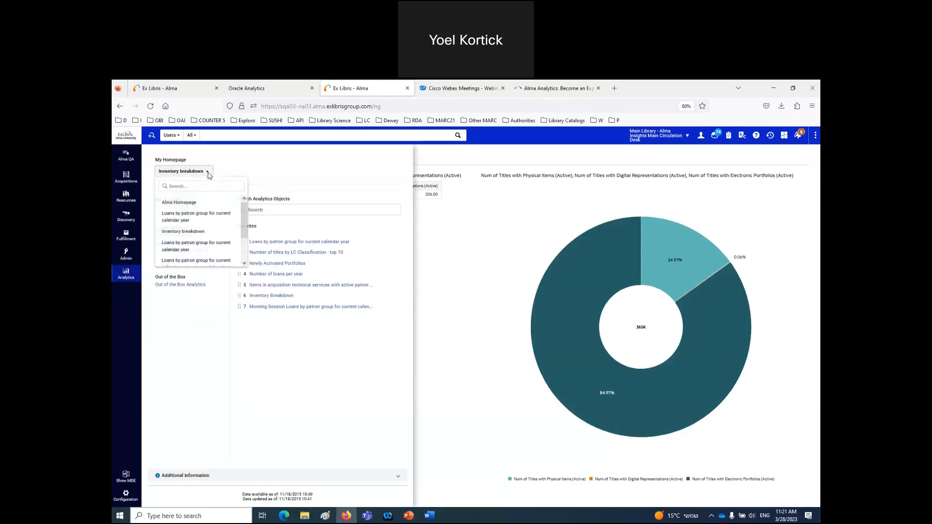
pyautogui.click(184, 204)
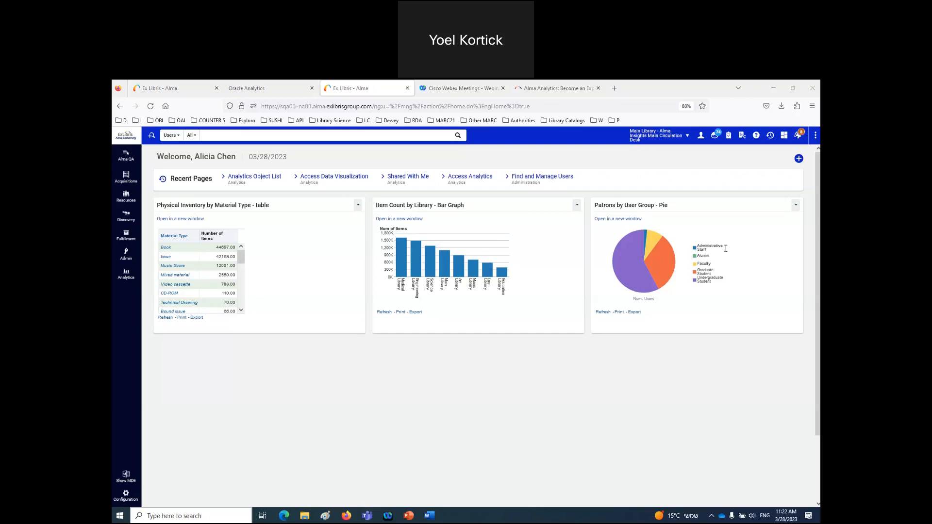
pyautogui.click(475, 428)
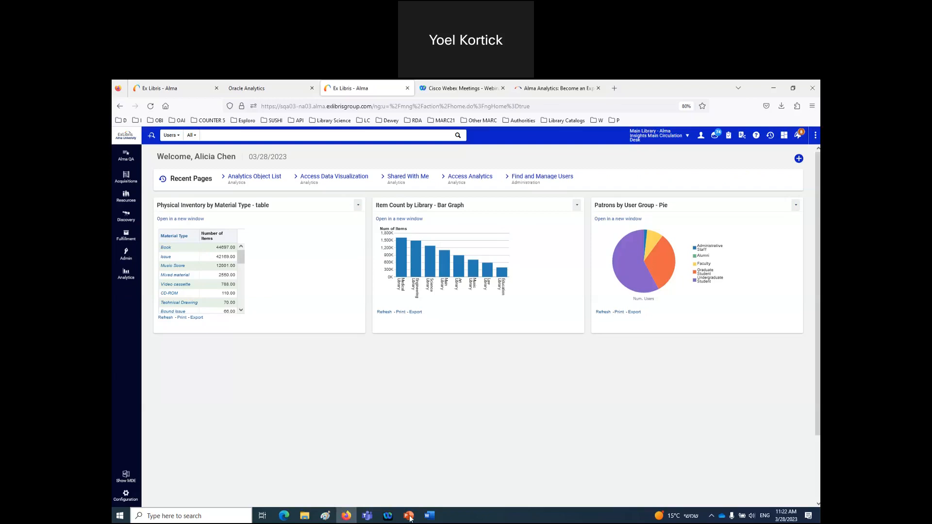
pyautogui.moveTo(409, 517)
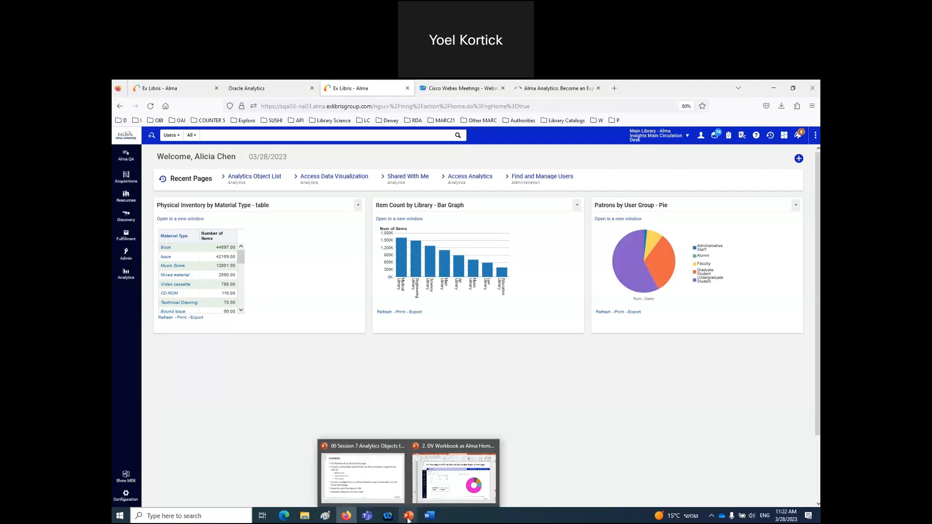
pyautogui.click(376, 492)
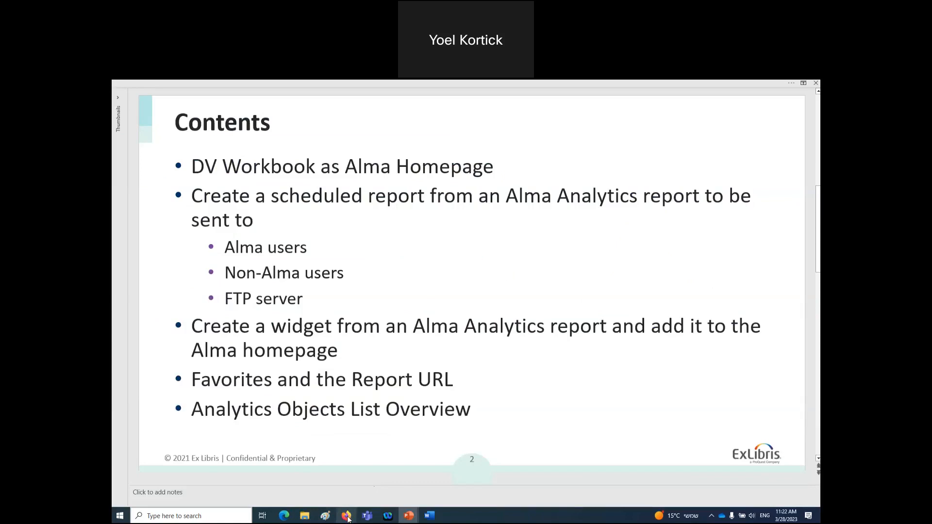
pyautogui.moveTo(348, 519)
pyautogui.click(364, 466)
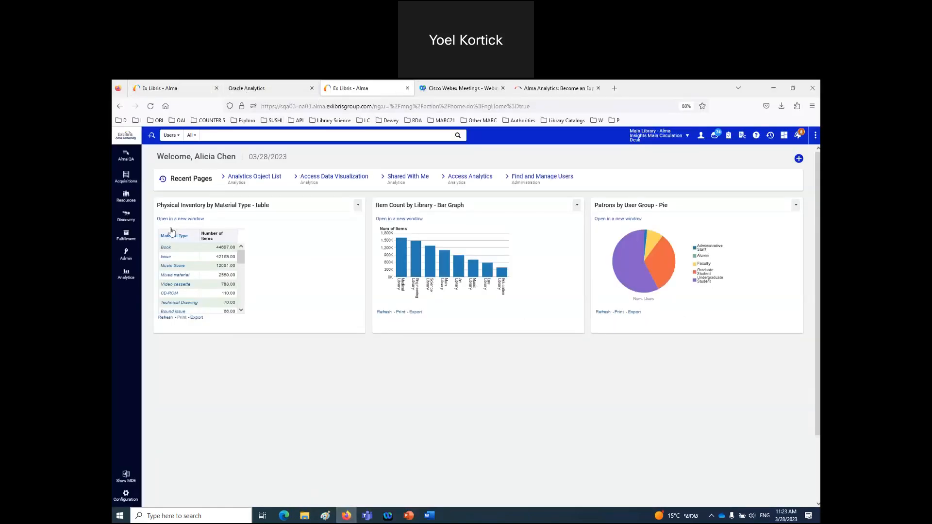
# - Launch Access Analytics from Alma's Analytics panel into a new tab
pyautogui.click(124, 277)
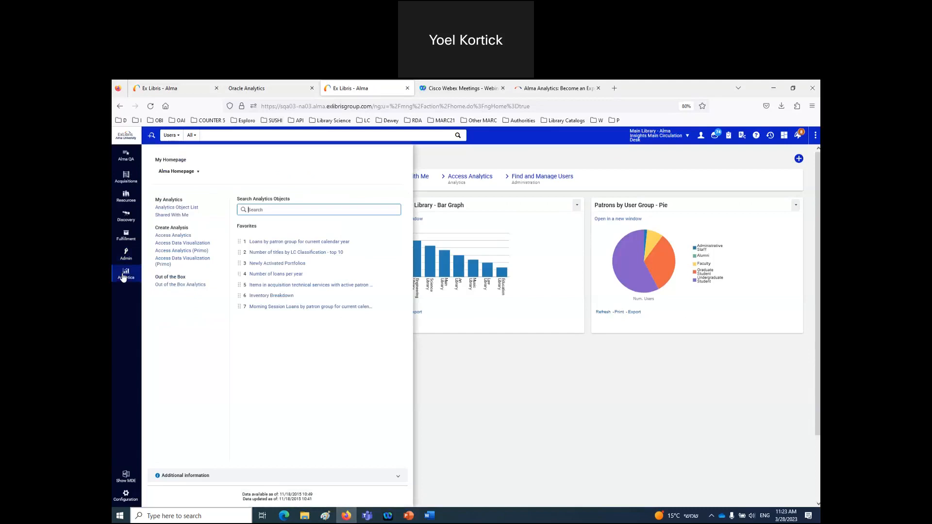
pyautogui.click(813, 224)
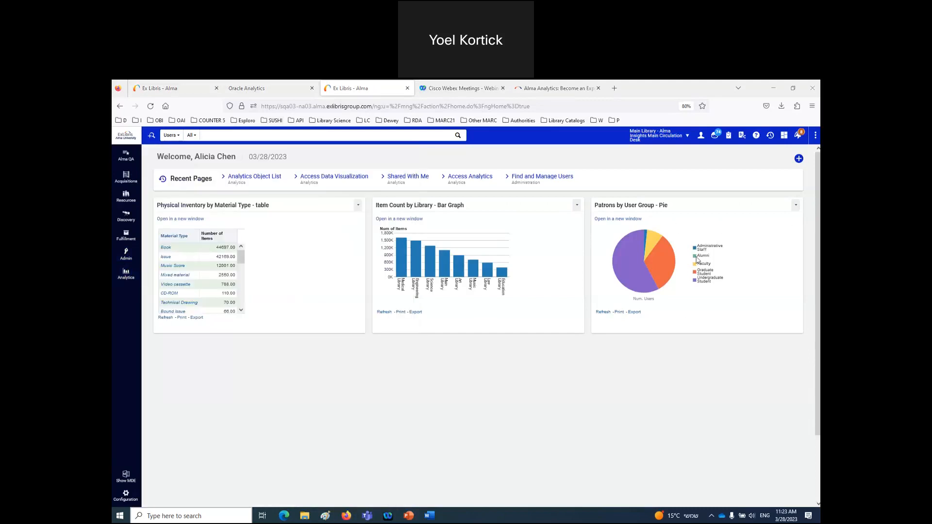
pyautogui.click(125, 276)
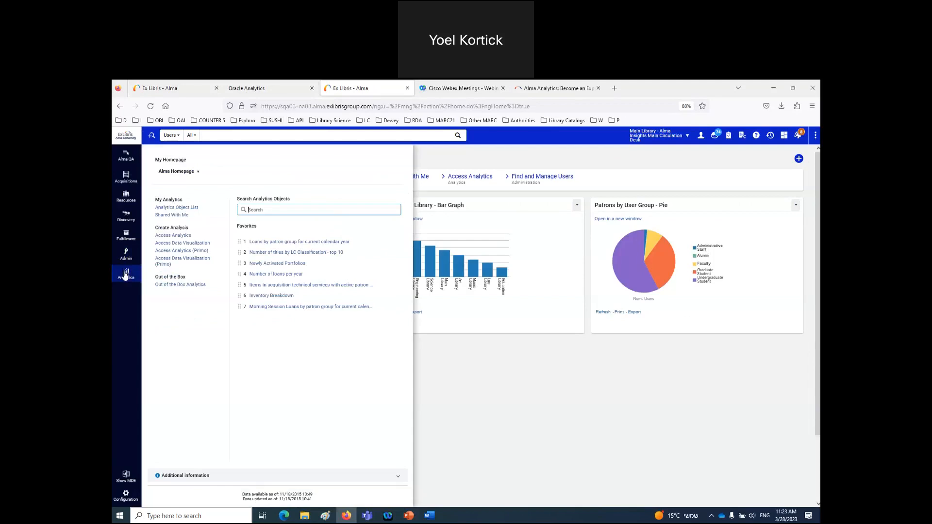
pyautogui.click(178, 236)
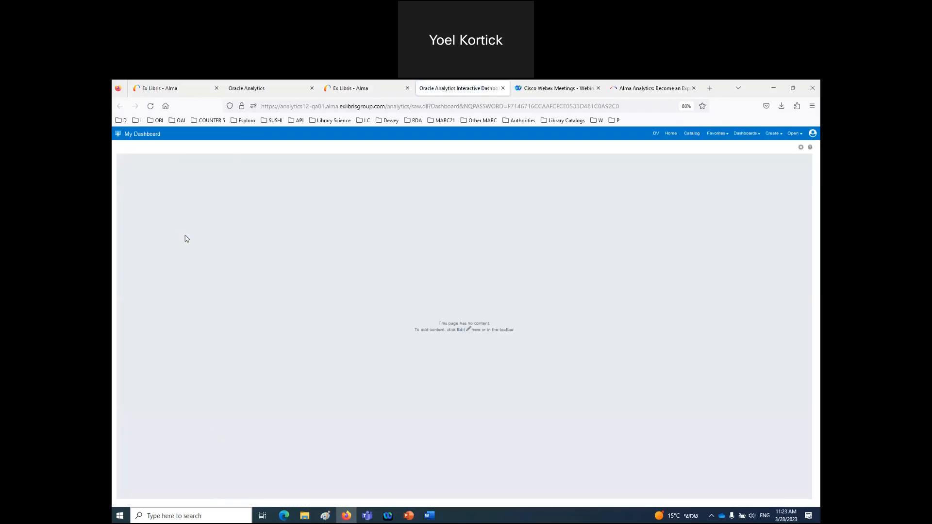
# - Create a new analysis on the Fulfillment subject area
pyautogui.click(773, 134)
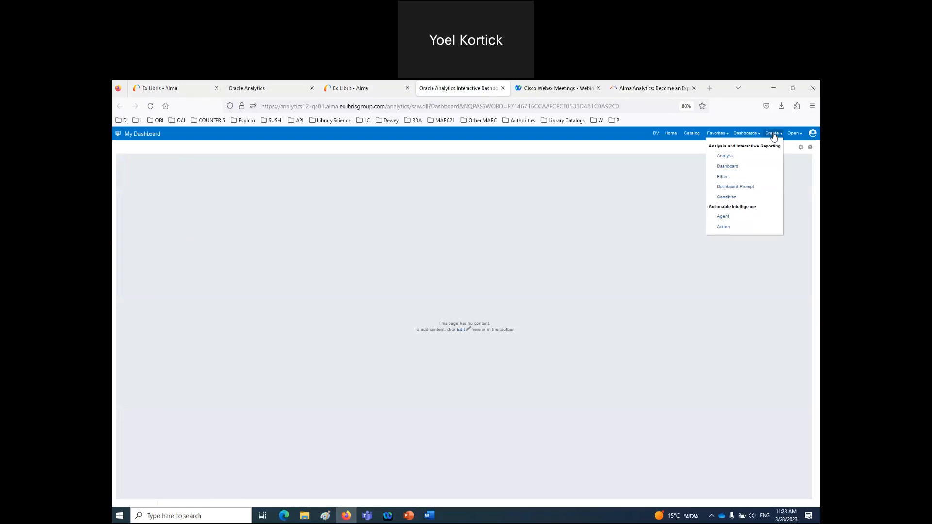
pyautogui.click(726, 157)
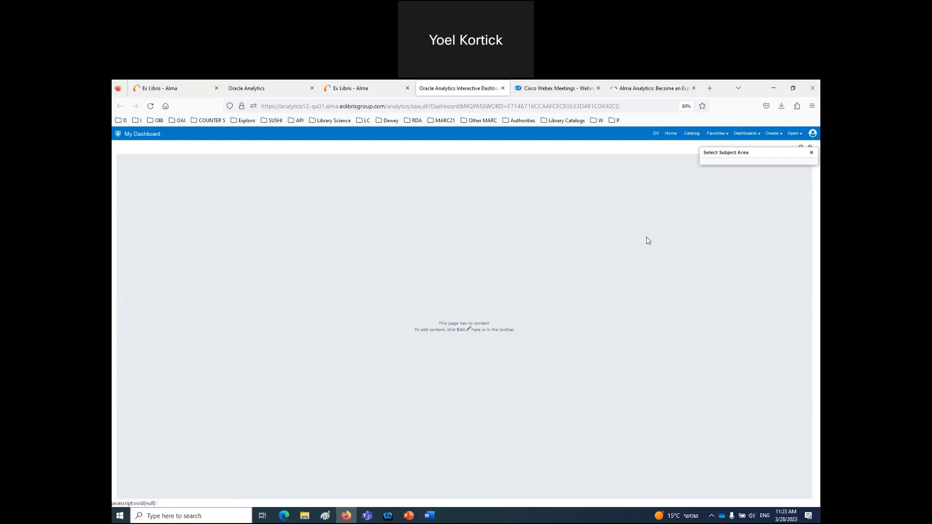
pyautogui.scroll(-3, 733, 250)
pyautogui.click(725, 253)
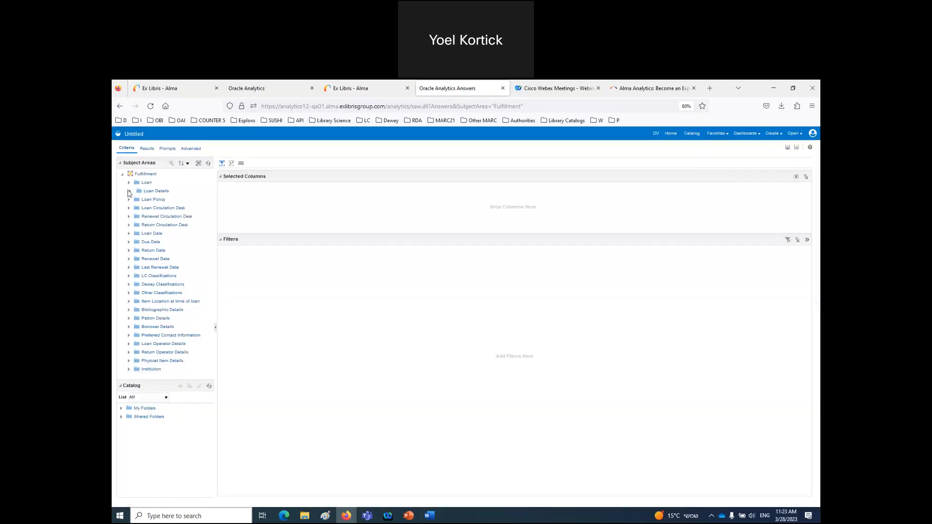
# - Find Loan Status with a column search and add it to the analysis
pyautogui.click(129, 191)
pyautogui.scroll(-3, 151, 249)
pyautogui.scroll(-8, 150, 249)
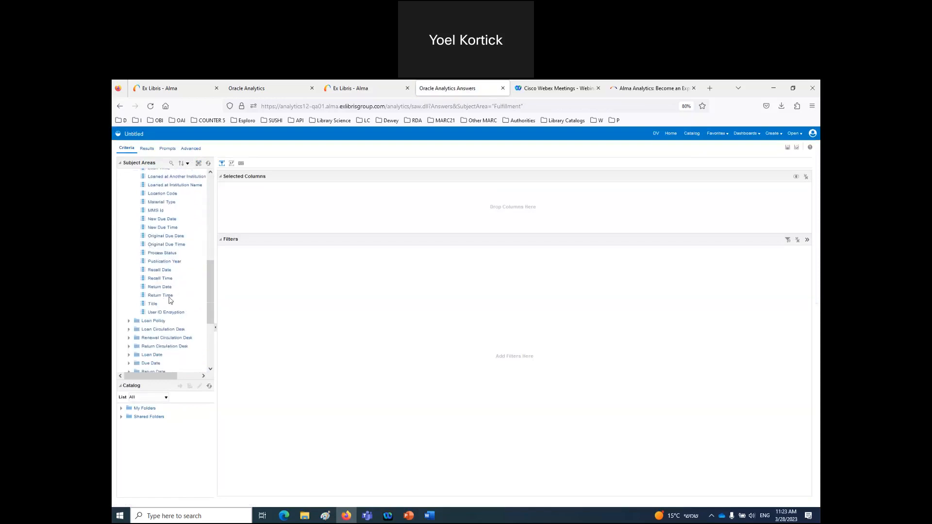
pyautogui.scroll(3, 170, 297)
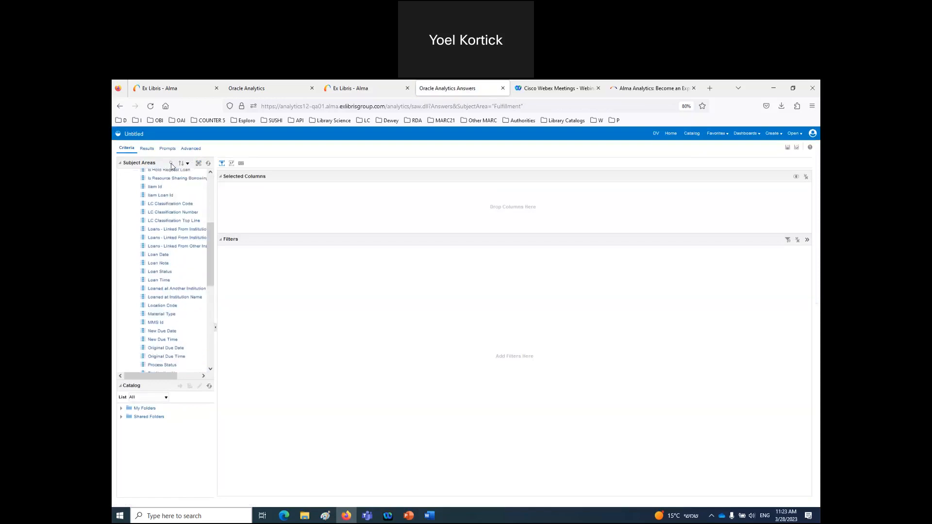
pyautogui.click(172, 164)
pyautogui.write('stat')
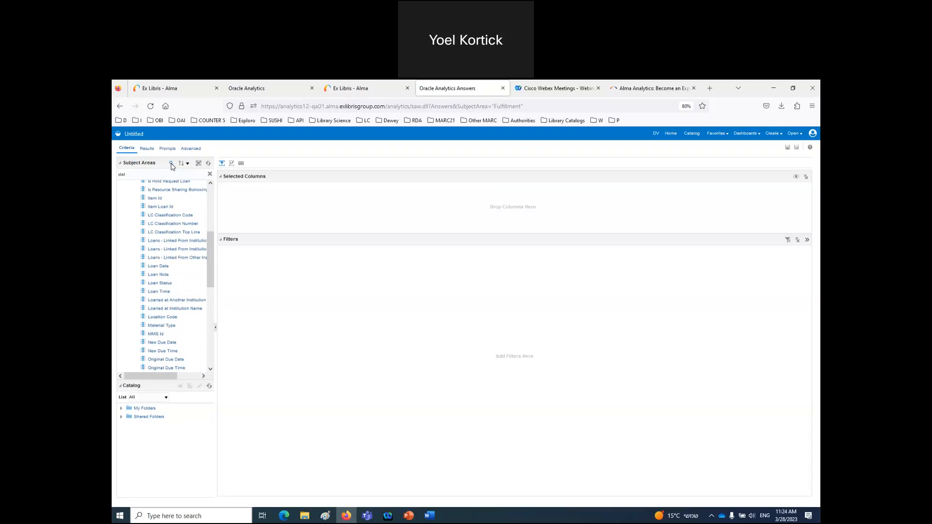
pyautogui.moveTo(148, 186); pyautogui.dragTo(278, 214)
# - Filter Loan Status to Active, then delete the column while keeping the filter
pyautogui.click(258, 202)
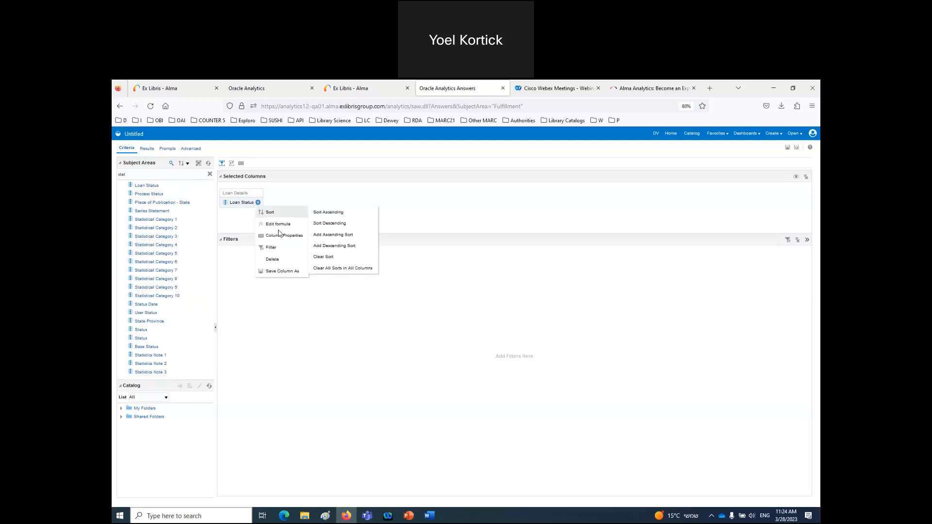
pyautogui.click(274, 248)
pyautogui.click(524, 300)
pyautogui.click(440, 319)
pyautogui.click(509, 365)
pyautogui.click(258, 203)
pyautogui.click(278, 262)
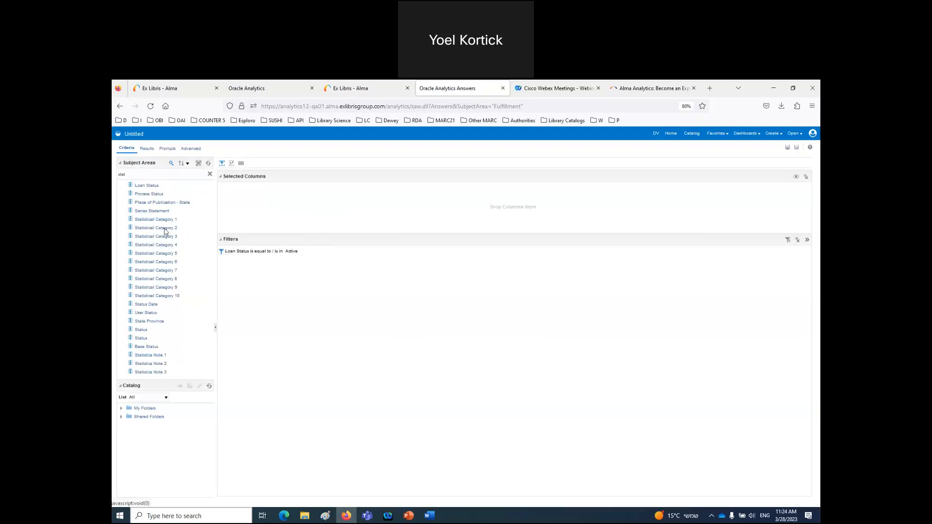
# - Add the Barcode, Title, Loan Date and Due Date columns via column searches
pyautogui.moveTo(196, 176); pyautogui.dragTo(116, 175)
pyautogui.write('barcode')
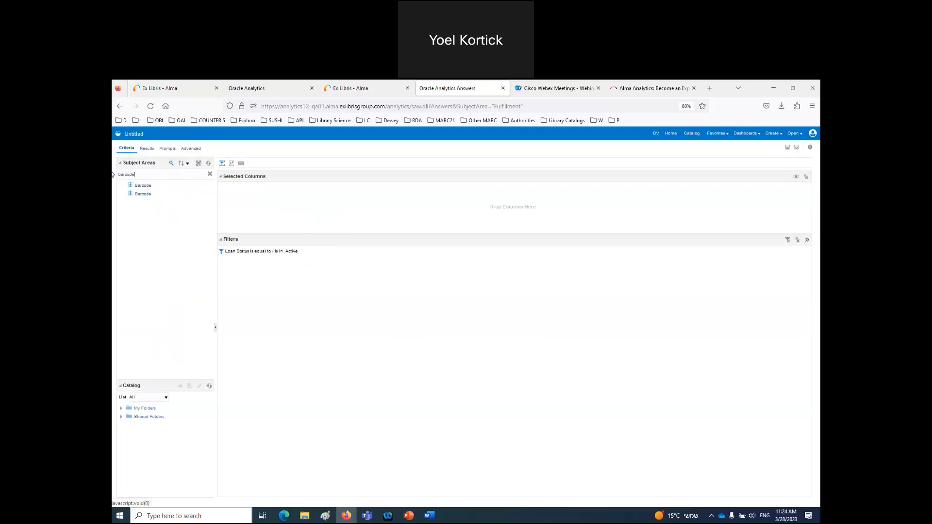
pyautogui.click(140, 187)
pyautogui.doubleClick(140, 188)
pyautogui.doubleClick(131, 175)
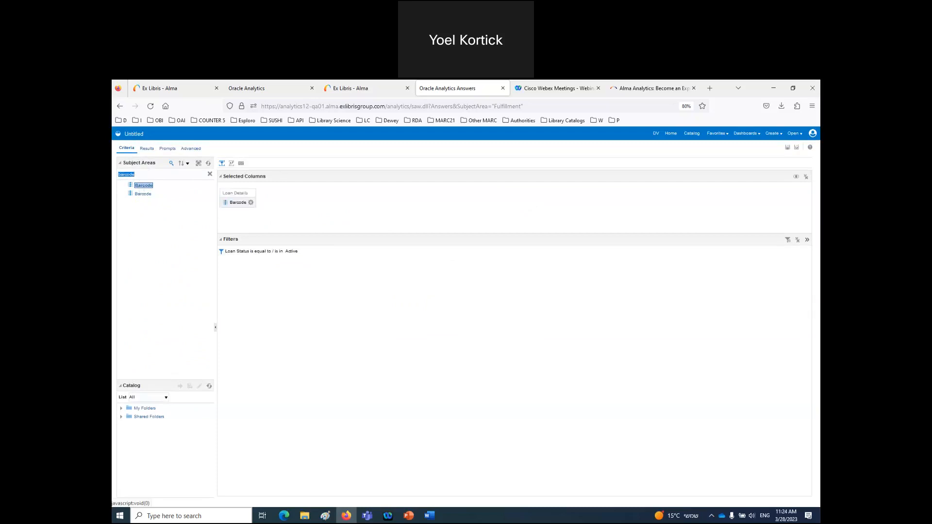
pyautogui.write('title')
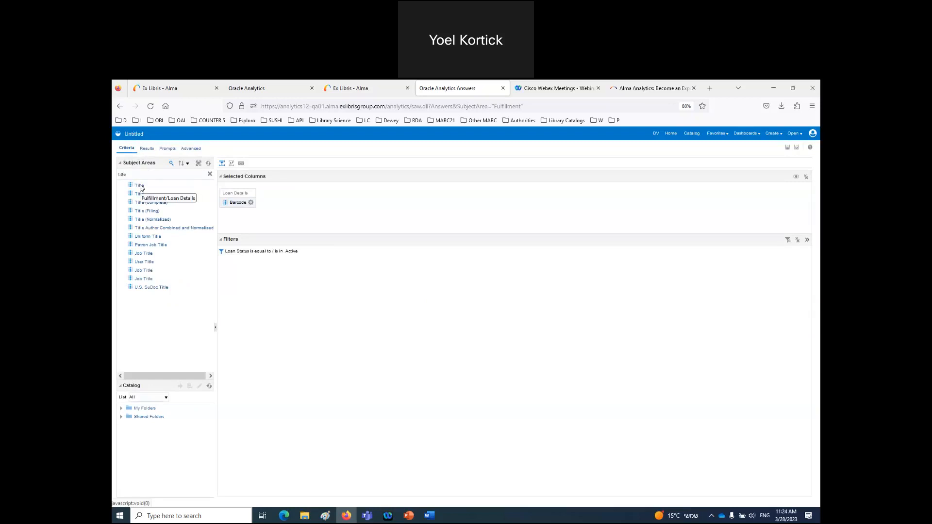
pyautogui.click(142, 195)
pyautogui.doubleClick(142, 195)
pyautogui.doubleClick(146, 175)
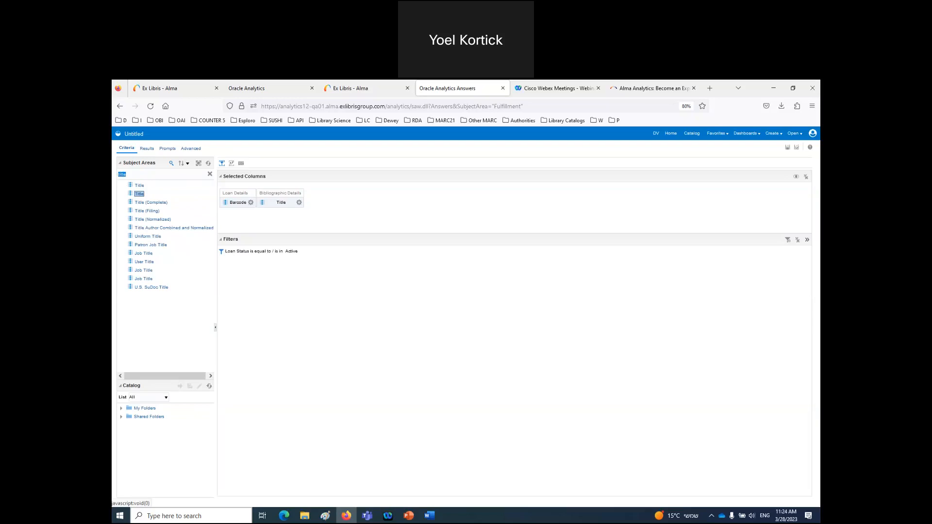
pyautogui.write('loan d')
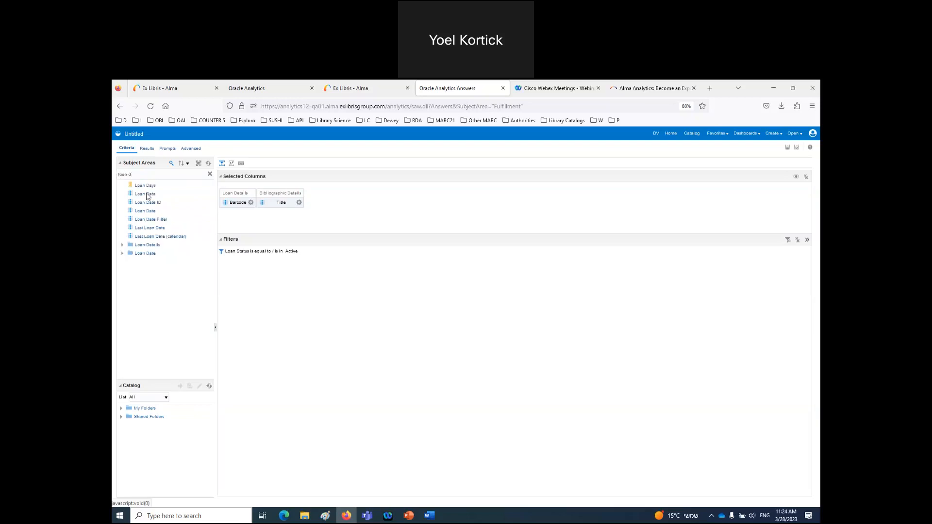
pyautogui.doubleClick(146, 195)
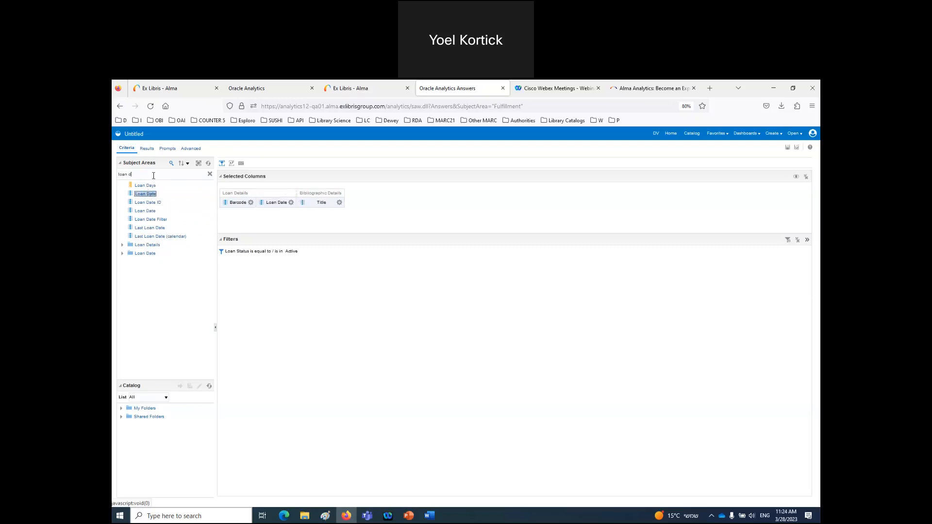
pyautogui.click(154, 175)
pyautogui.write('due d')
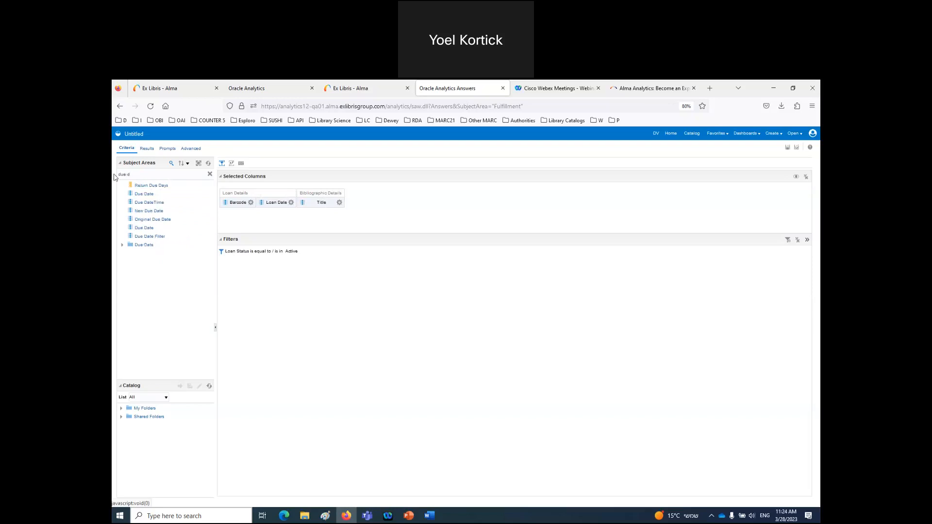
pyautogui.doubleClick(141, 193)
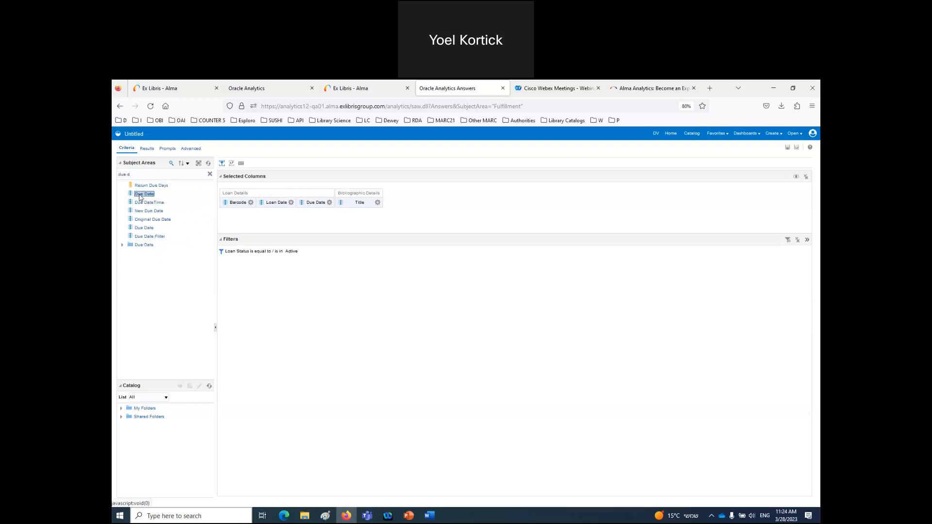
pyautogui.click(329, 202)
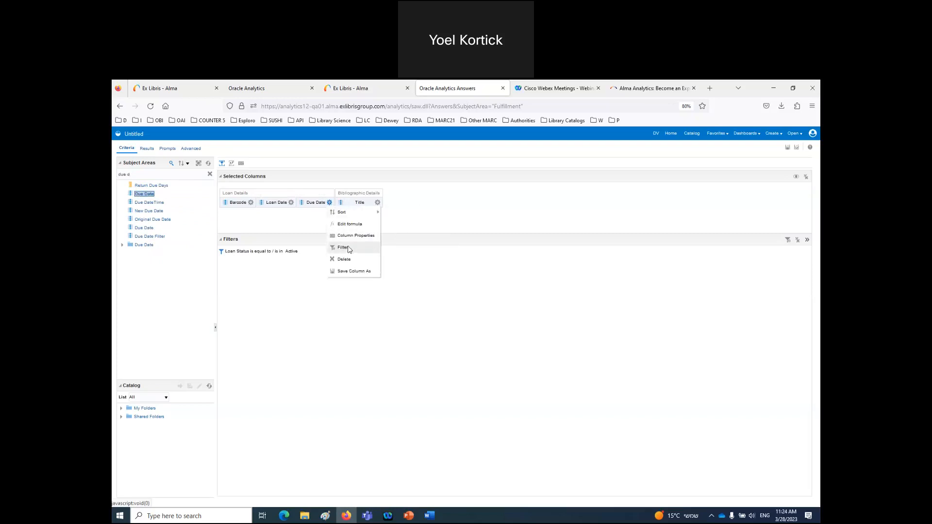
# - Add a Due Date SQL filter of less than current_date and view the results
pyautogui.click(343, 248)
pyautogui.click(447, 289)
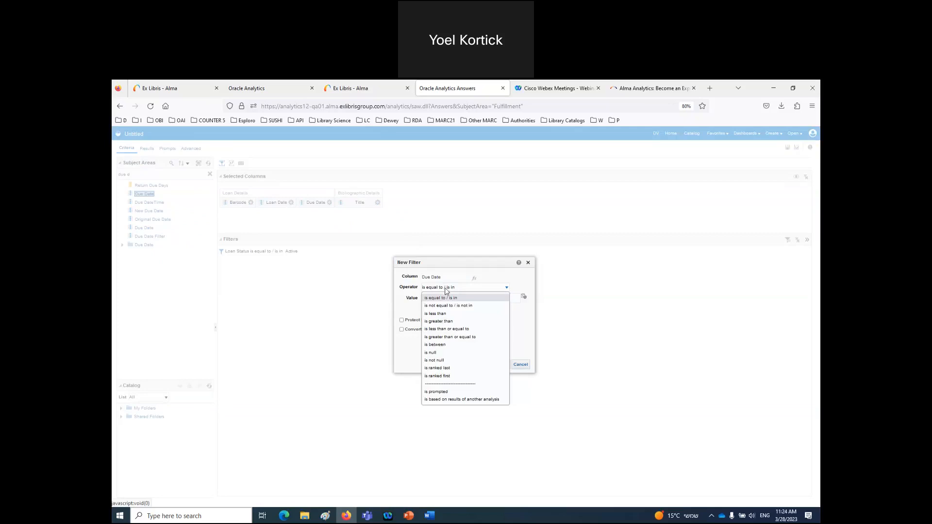
pyautogui.click(436, 314)
pyautogui.click(402, 329)
pyautogui.click(505, 364)
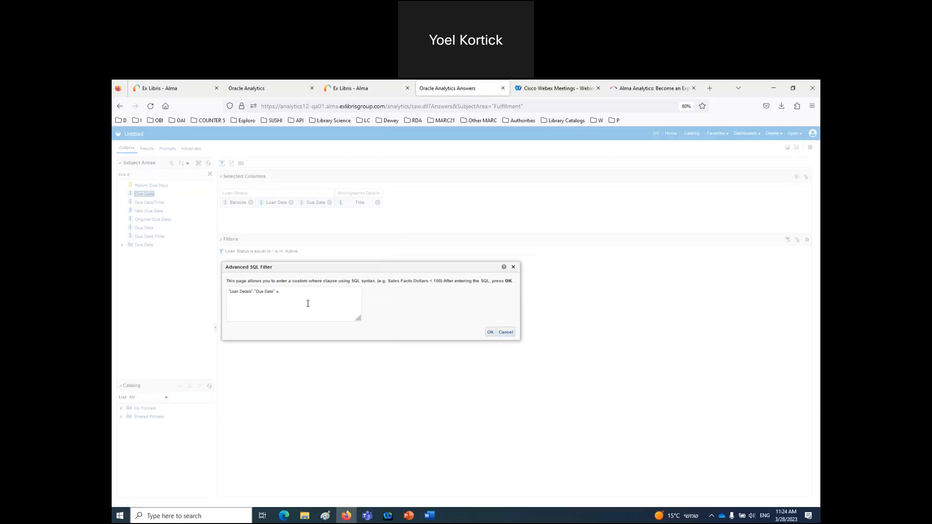
pyautogui.write('current_date')
pyautogui.click(490, 332)
pyautogui.click(152, 152)
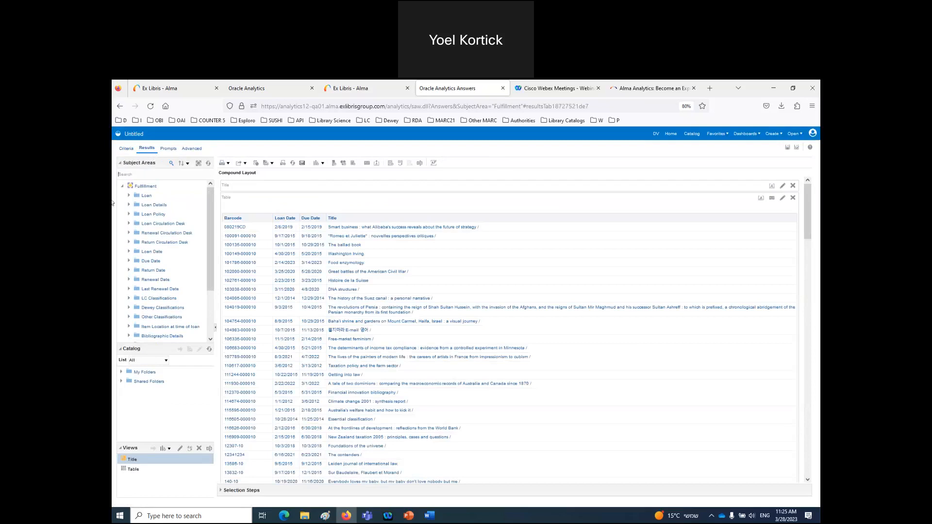
# - Sort the analysis by Due Date descending and view the re-sorted results
pyautogui.click(126, 149)
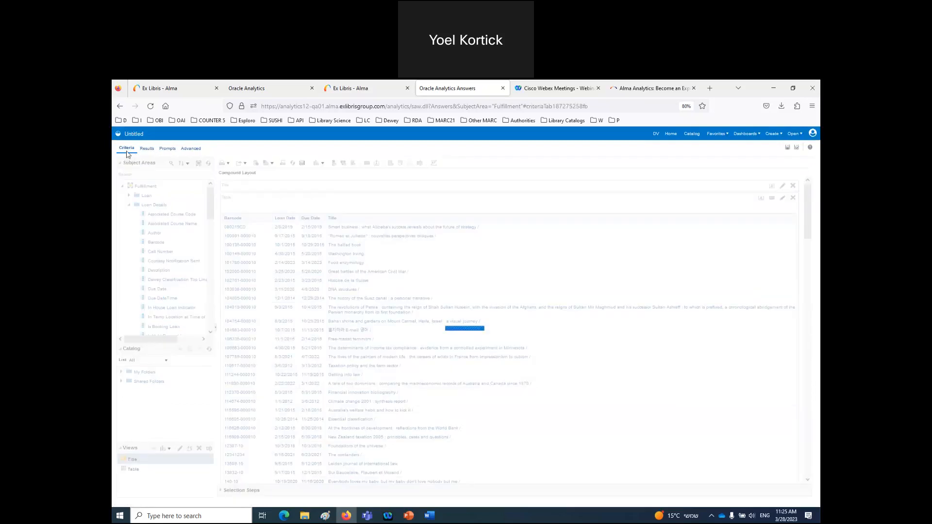
pyautogui.click(330, 202)
pyautogui.moveTo(341, 212)
pyautogui.click(401, 223)
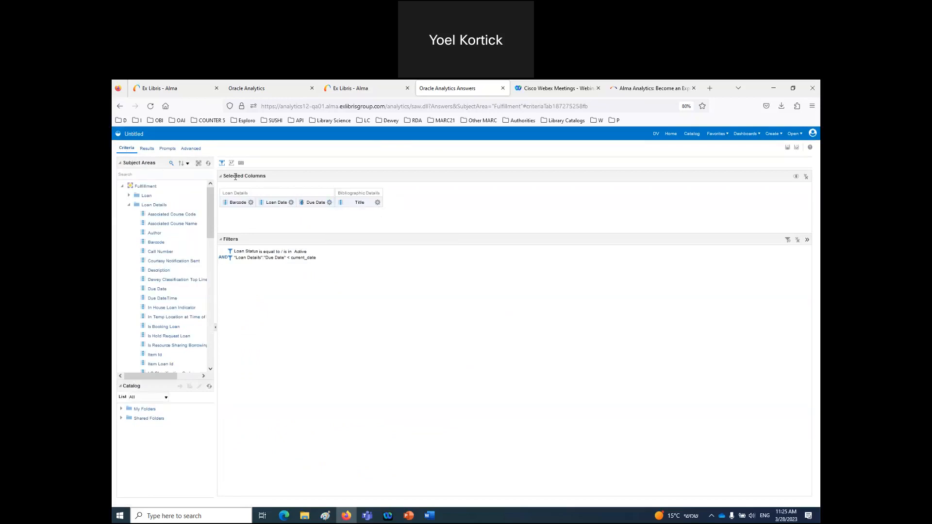
pyautogui.click(147, 148)
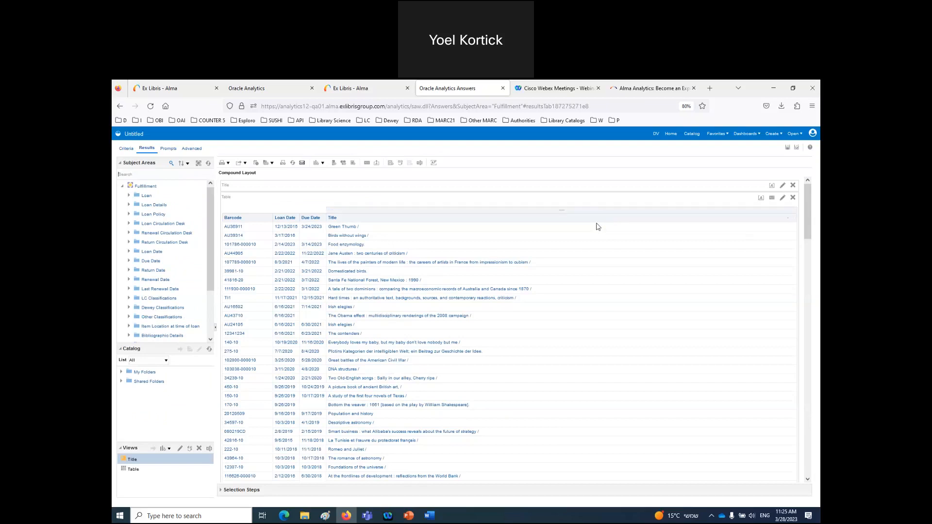
# - Save the analysis as 'Overdue loans' in the shared Reports Objects folder
pyautogui.click(797, 148)
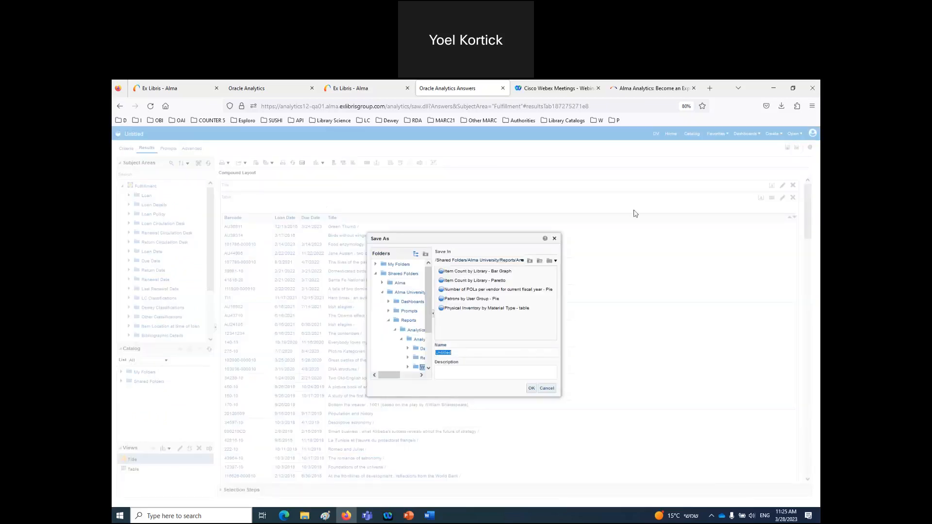
pyautogui.click(530, 262)
pyautogui.click(530, 262)
pyautogui.click(530, 262)
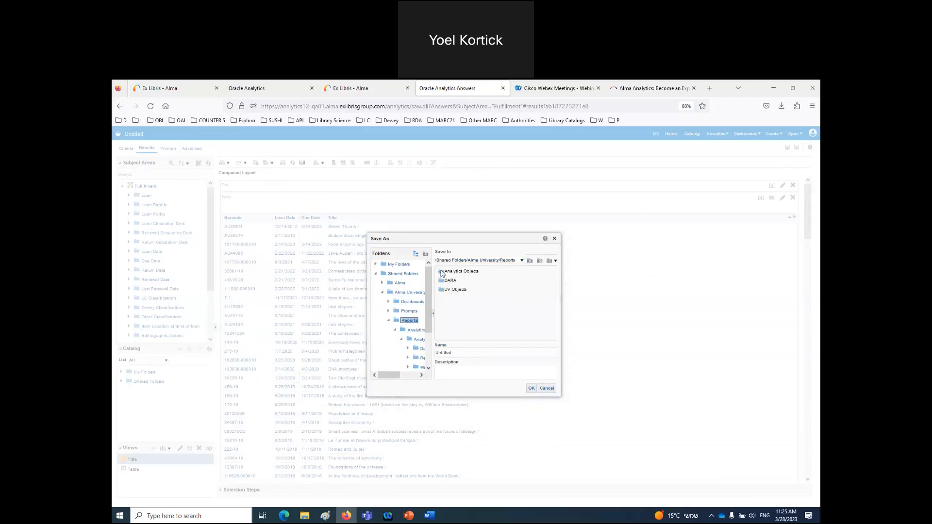
pyautogui.click(442, 273)
pyautogui.doubleClick(443, 274)
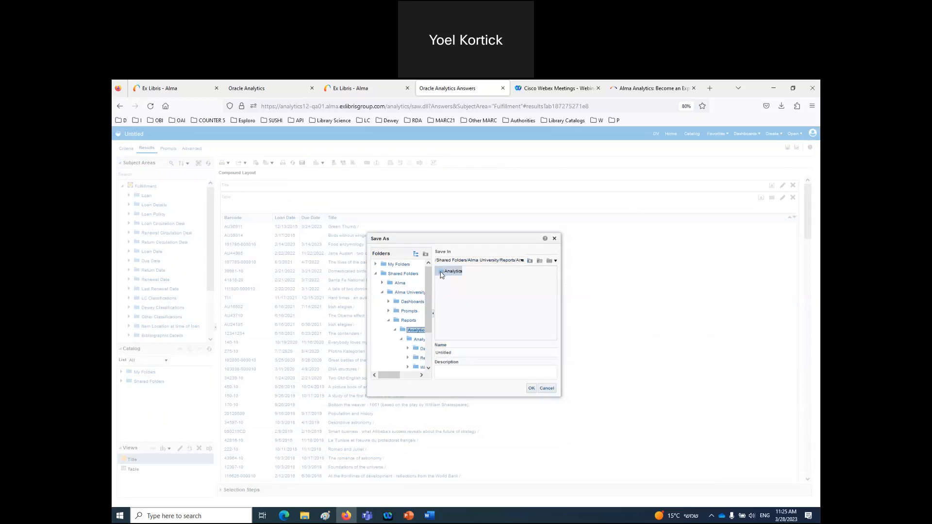
pyautogui.doubleClick(443, 273)
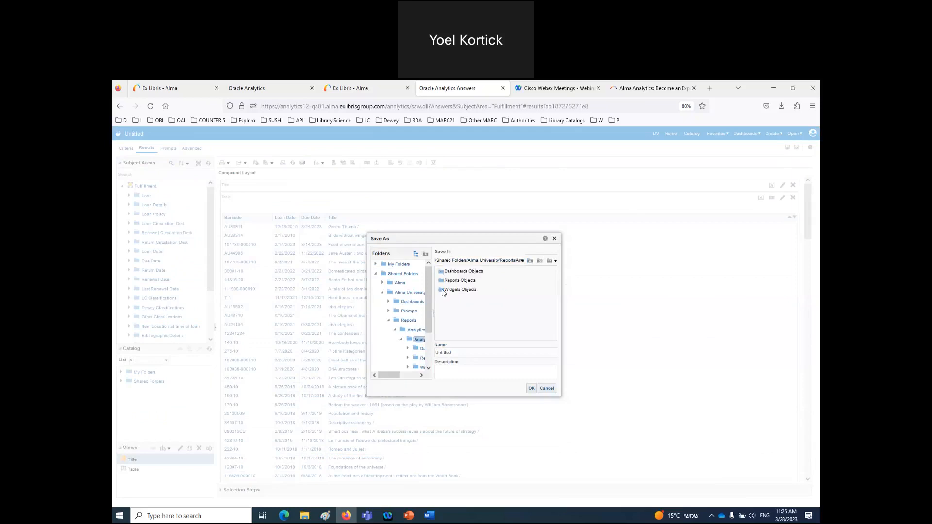
pyautogui.doubleClick(442, 282)
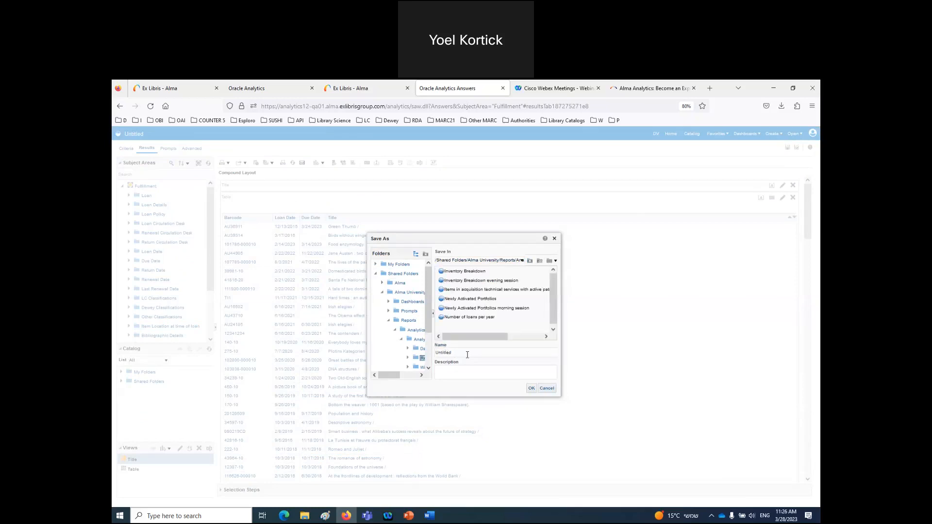
pyautogui.doubleClick(430, 353)
pyautogui.write('Overdue loans')
pyautogui.click(531, 389)
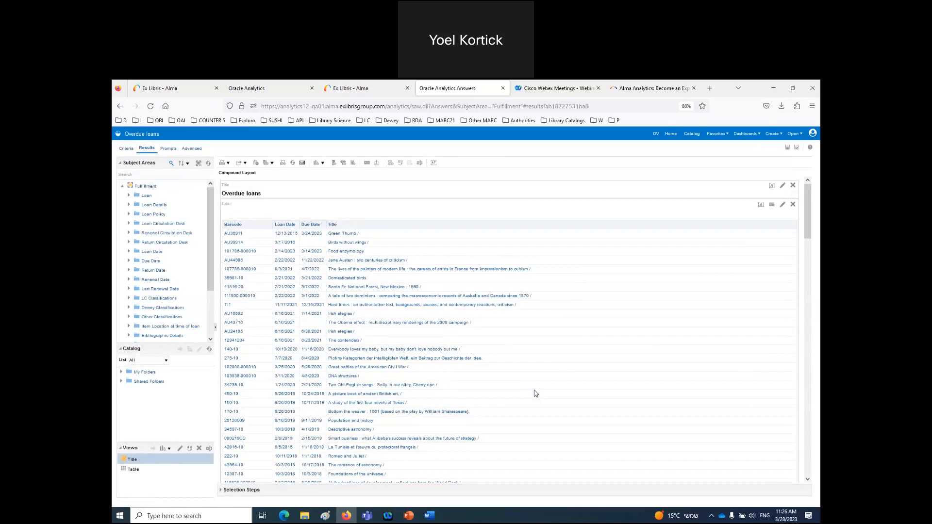
# - In the Alma tab, go to Analytics > Analytics Object List
pyautogui.click(348, 89)
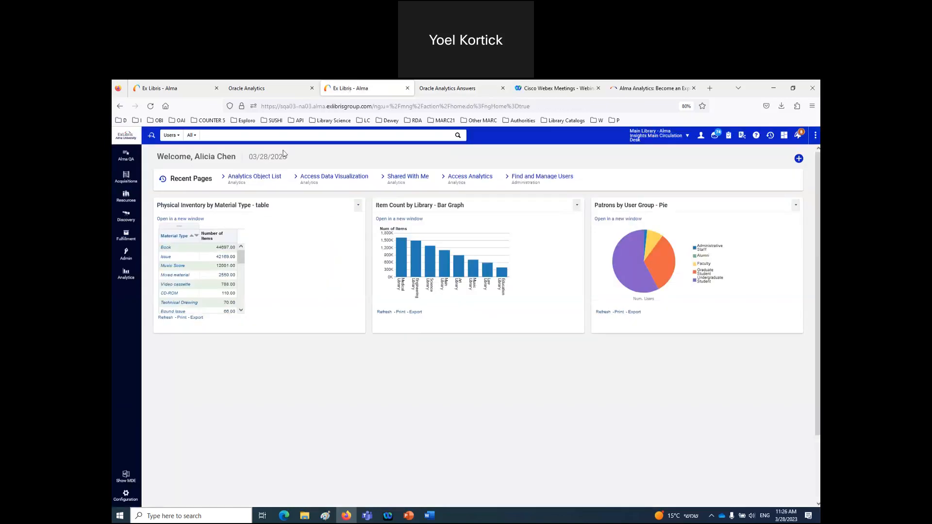
pyautogui.click(126, 275)
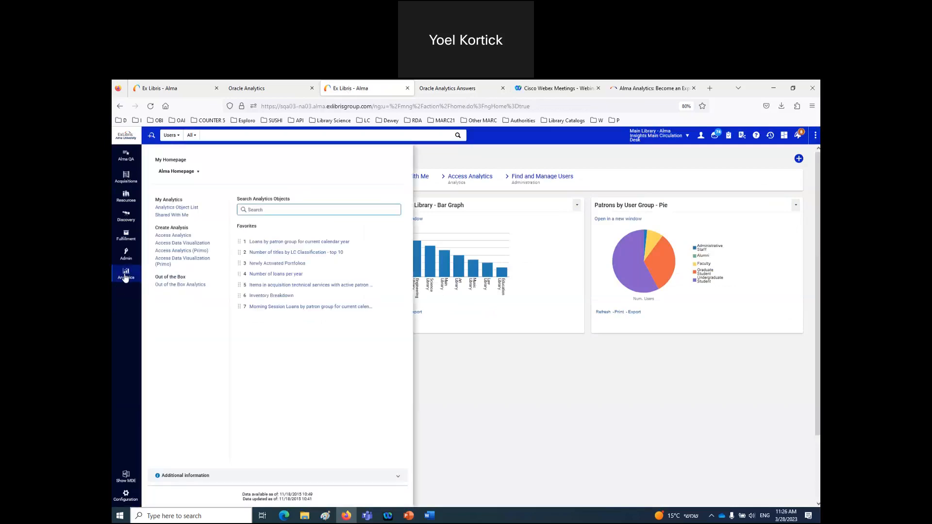
pyautogui.click(171, 208)
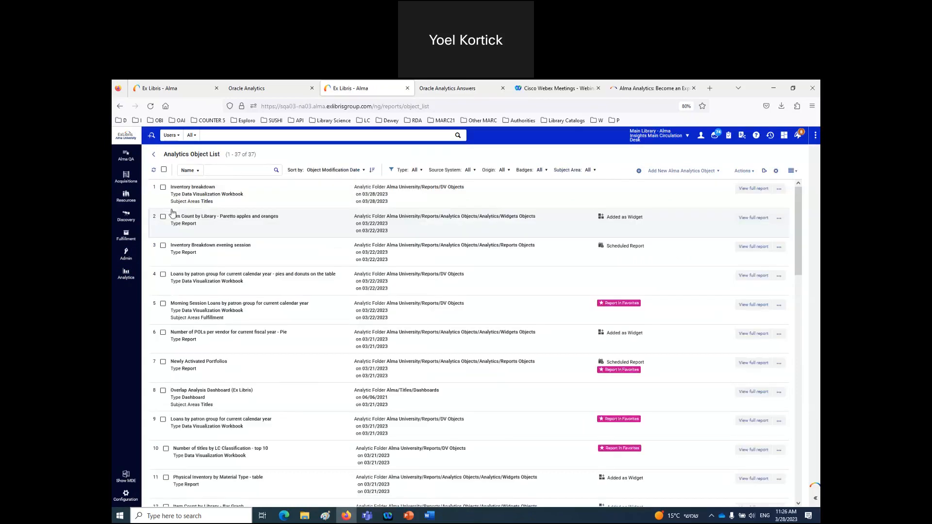
# - Add a new Alma Analytics object from the Reports Objects folder, choosing Overdue loans
pyautogui.click(748, 172)
pyautogui.click(697, 171)
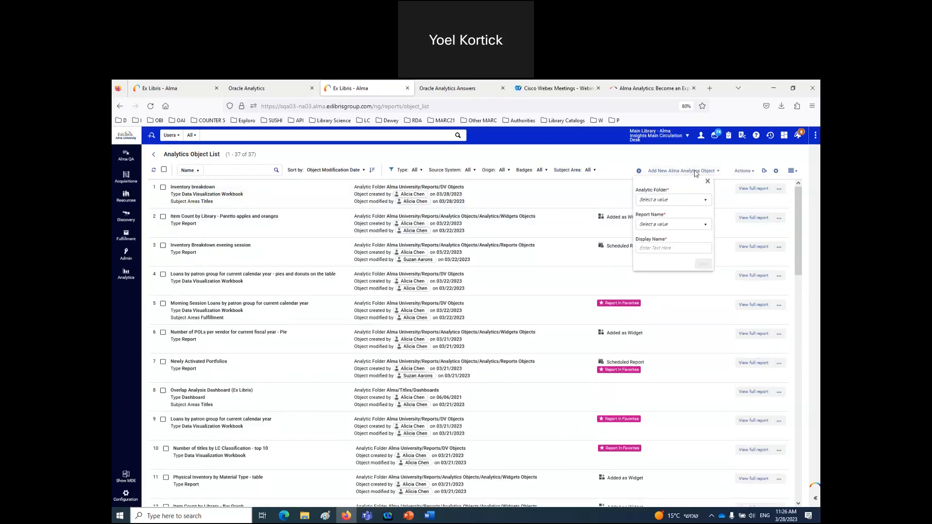
pyautogui.click(696, 202)
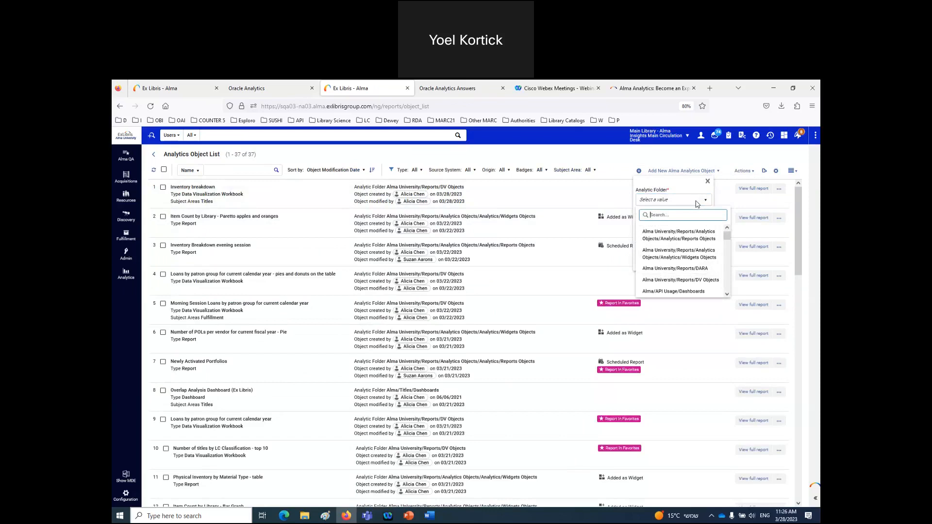
pyautogui.click(695, 238)
pyautogui.click(694, 227)
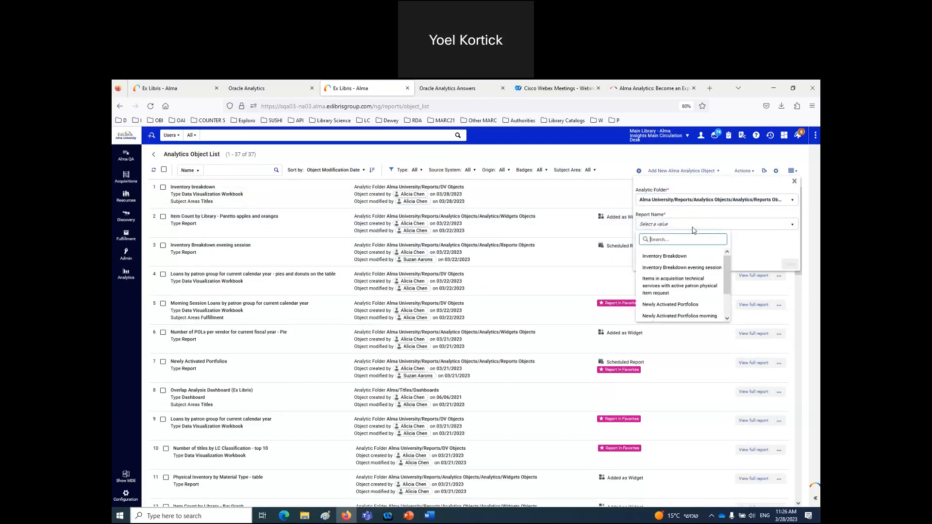
pyautogui.write('ov')
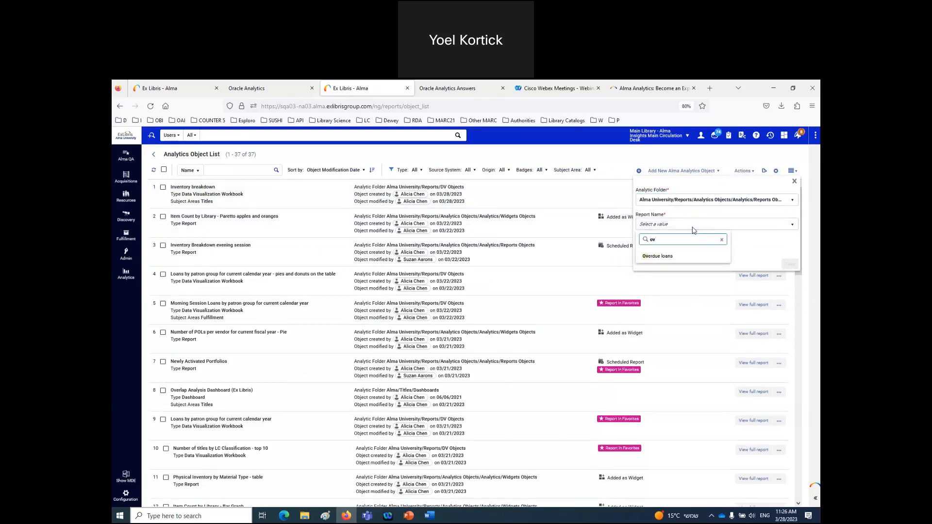
pyautogui.click(668, 257)
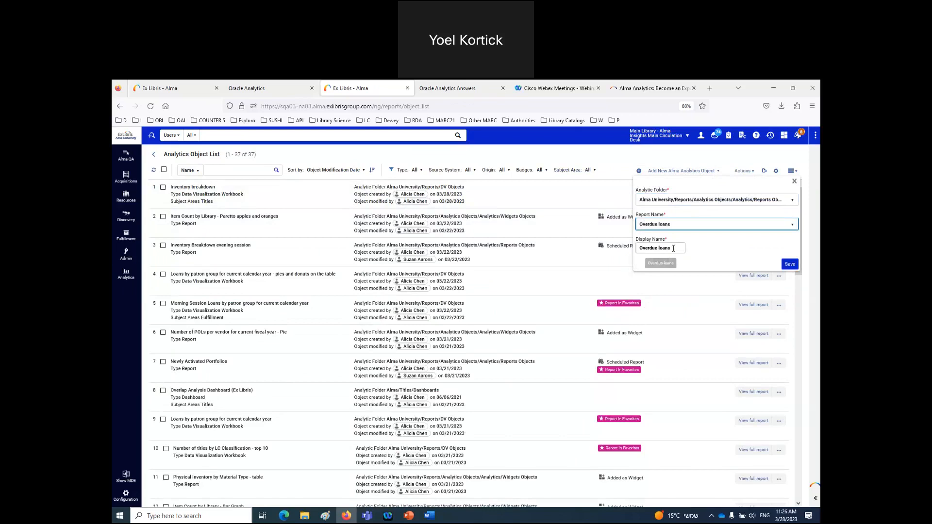
pyautogui.click(790, 265)
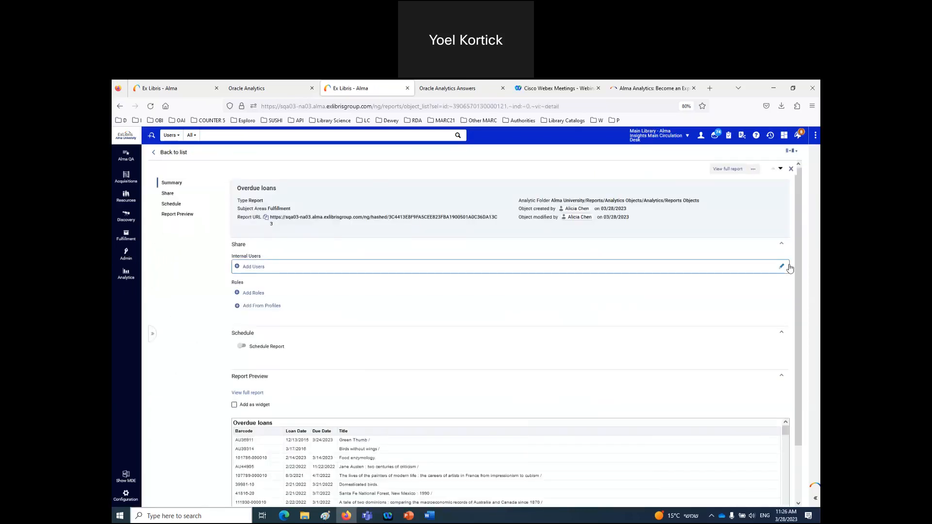
# - Describe the report as a list of all active loans due earlier than today
pyautogui.click(409, 196)
pyautogui.click(450, 216)
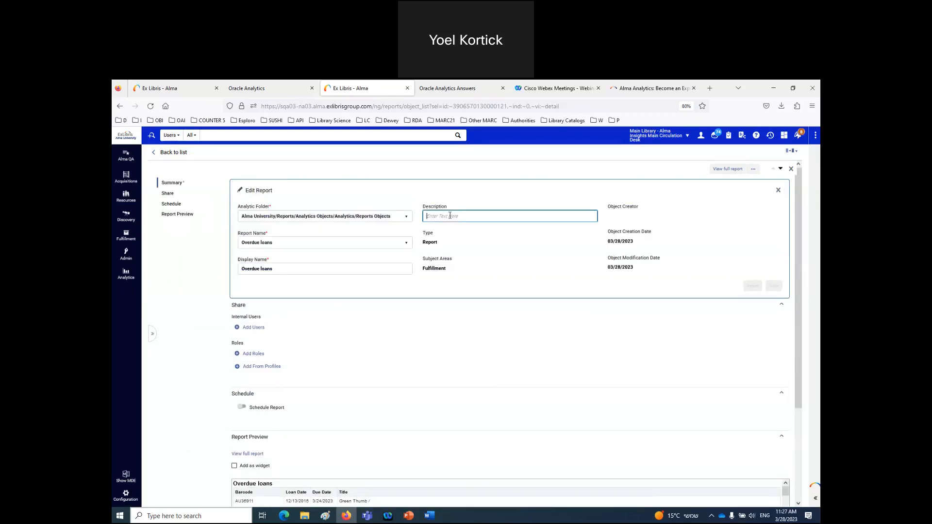
pyautogui.write('This')
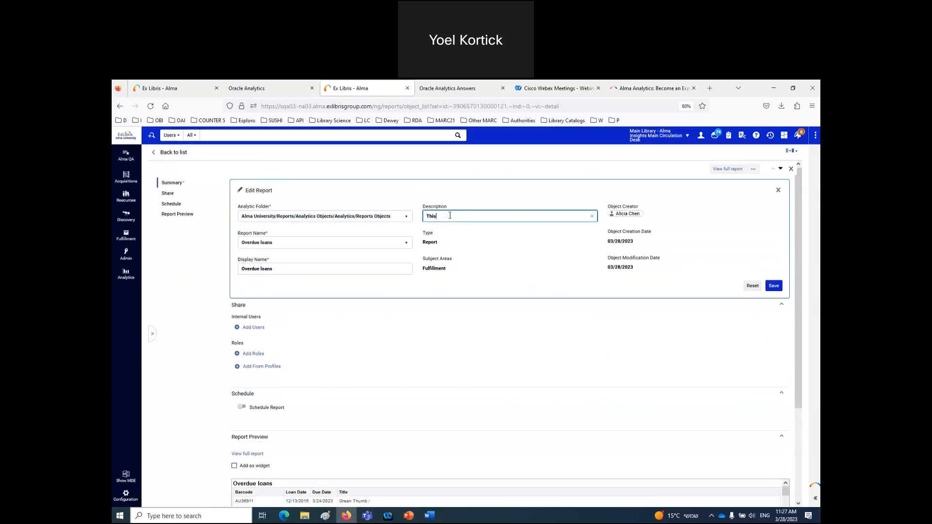
pyautogui.write(' is a lost olf all activew loands with a diue date earlier than today.')
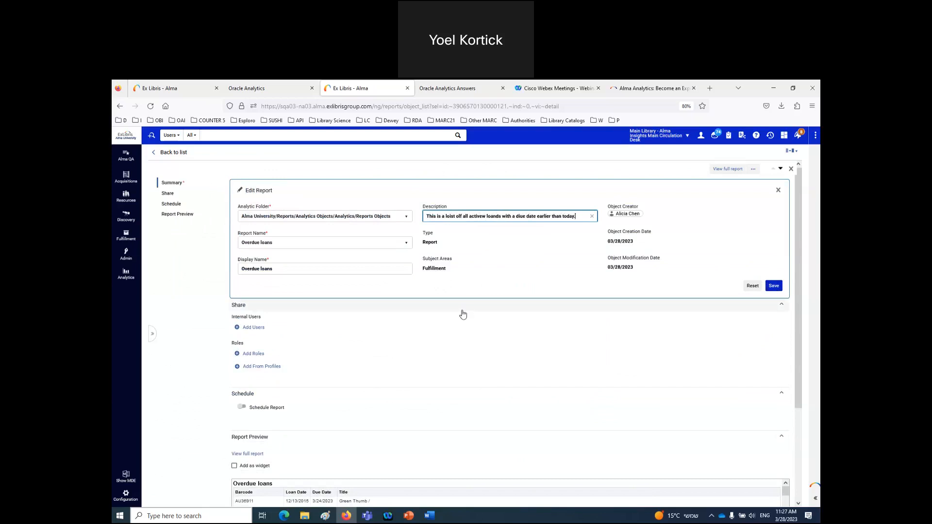
# - Share the report with the Circulation Desk Operator role
pyautogui.click(252, 356)
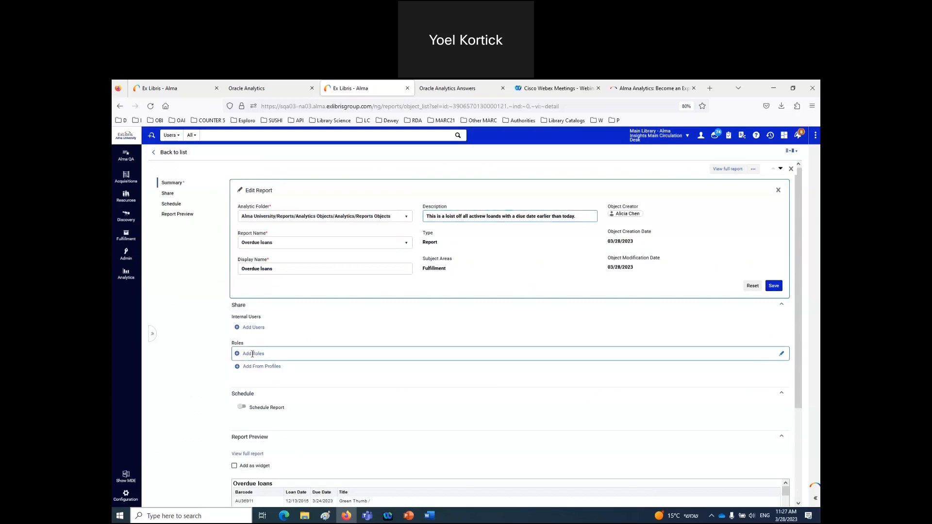
pyautogui.write('circualtion')
pyautogui.press('BackSpace')
pyautogui.press('BackSpace')
pyautogui.press('BackSpace')
pyautogui.press('BackSpace')
pyautogui.press('BackSpace')
pyautogui.press('BackSpace')
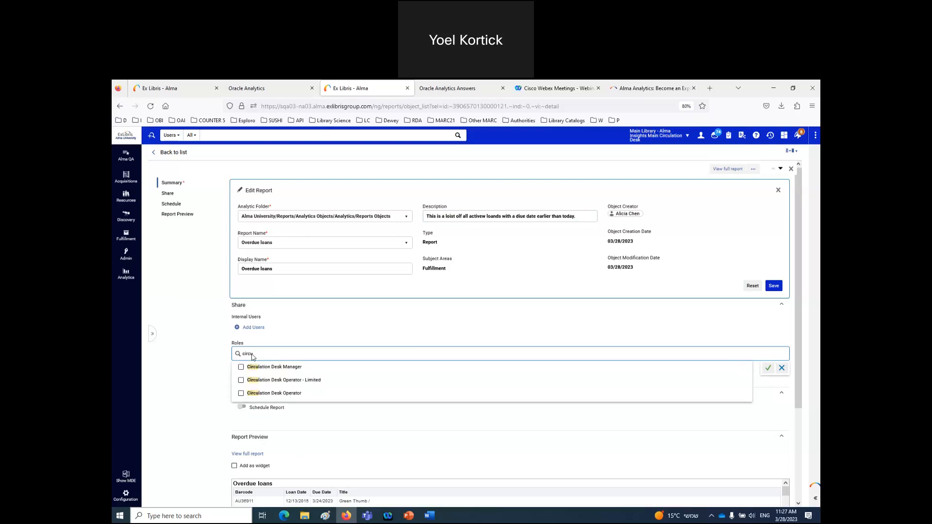
pyautogui.click(276, 393)
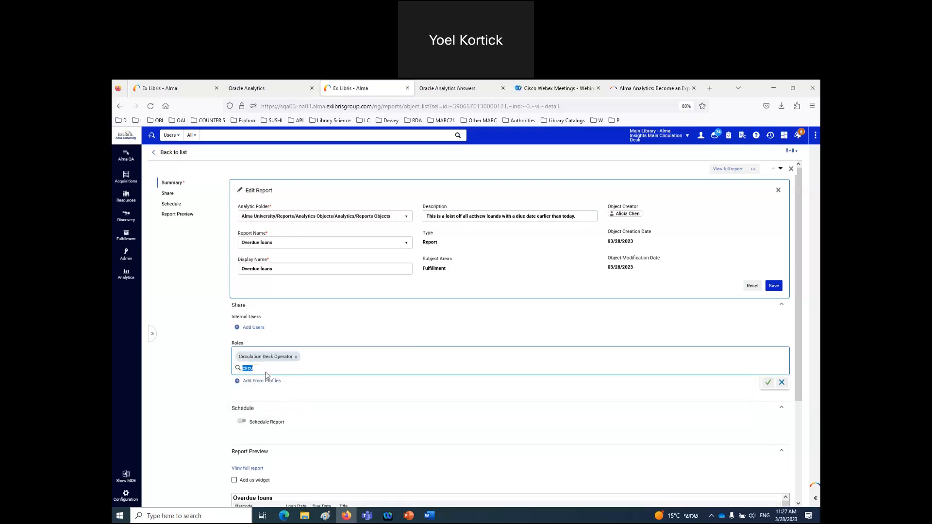
pyautogui.click(250, 369)
pyautogui.press('BackSpace')
pyautogui.press('BackSpace')
pyautogui.press('BackSpace')
pyautogui.press('BackSpace')
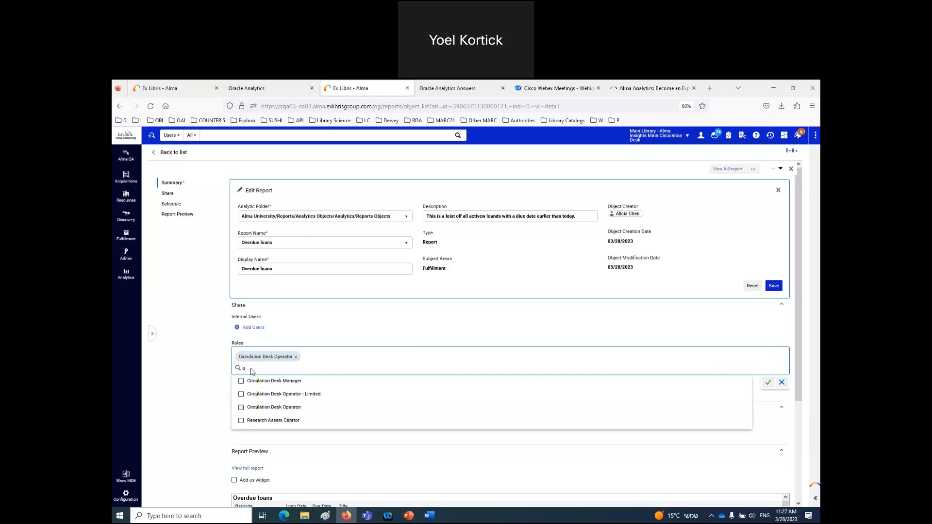
pyautogui.press('BackSpace')
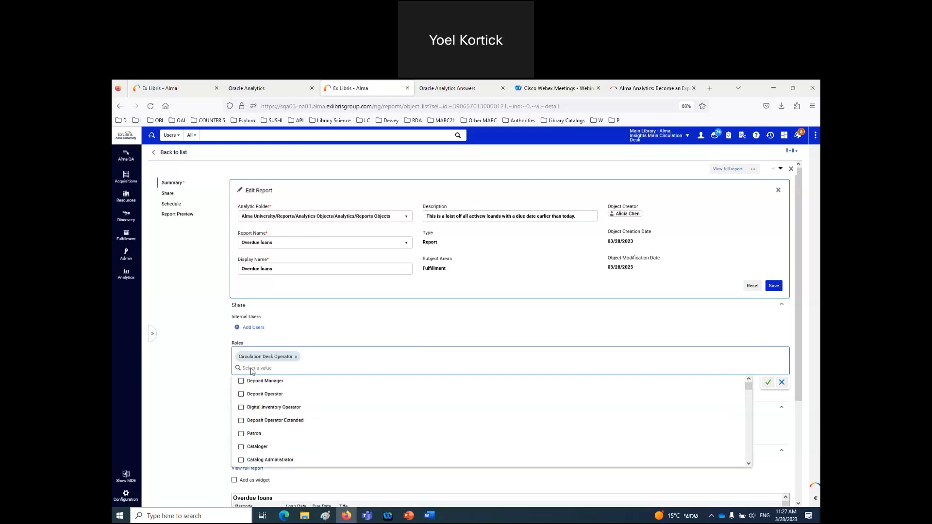
pyautogui.click(768, 382)
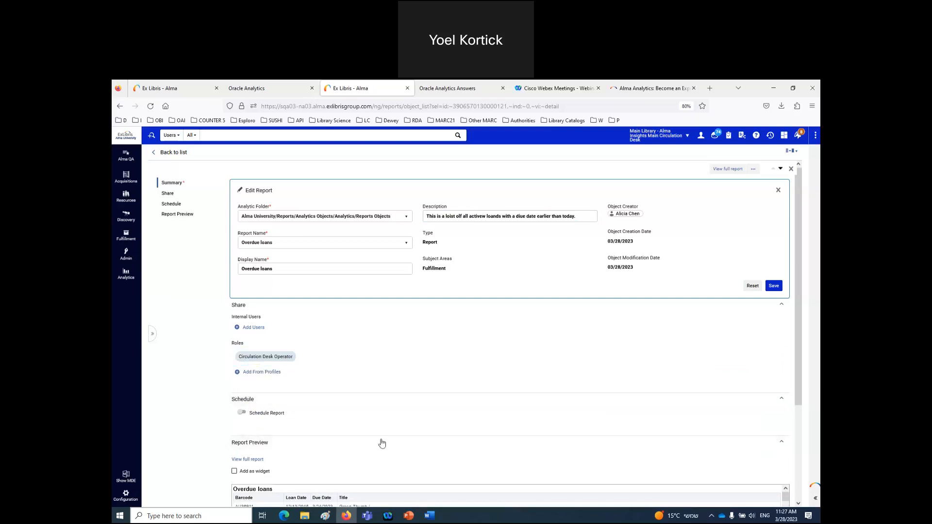
# - Turn on report scheduling and set it to recur daily, every 1 day
pyautogui.click(243, 413)
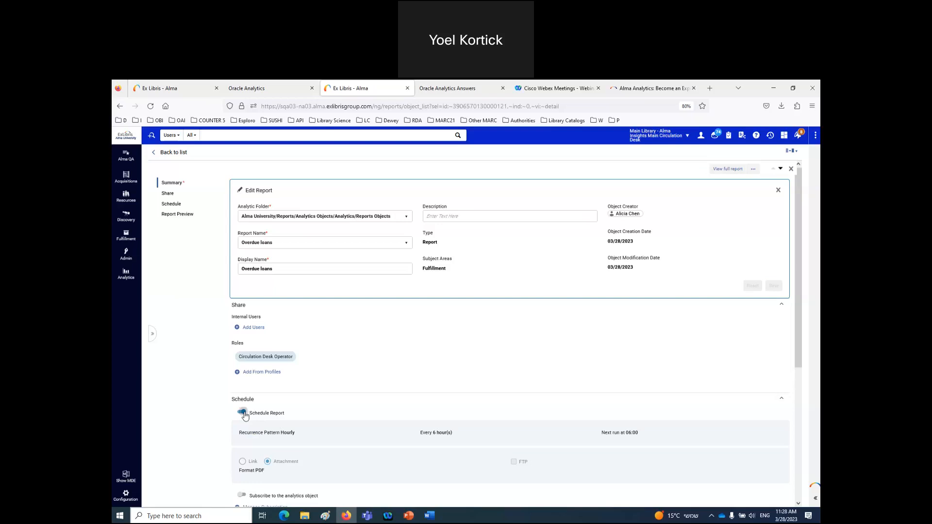
pyautogui.scroll(-1, 282, 417)
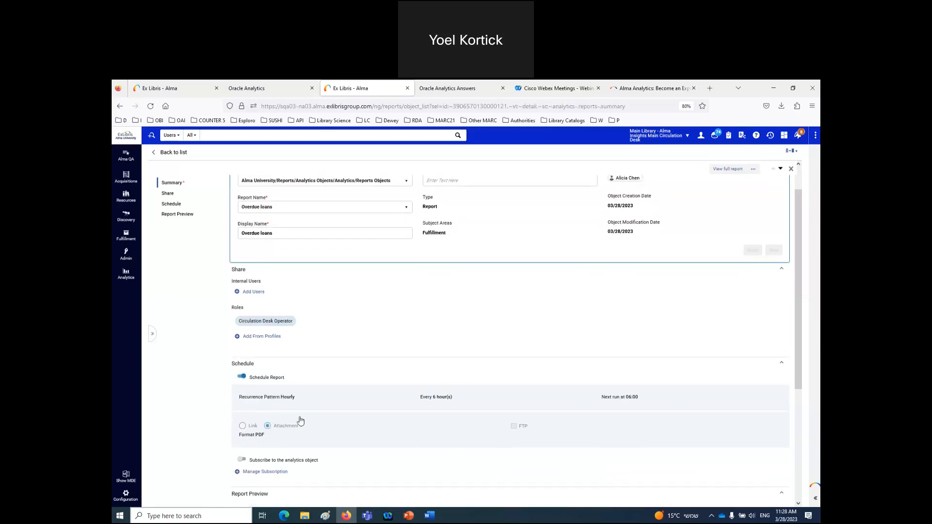
pyautogui.click(324, 404)
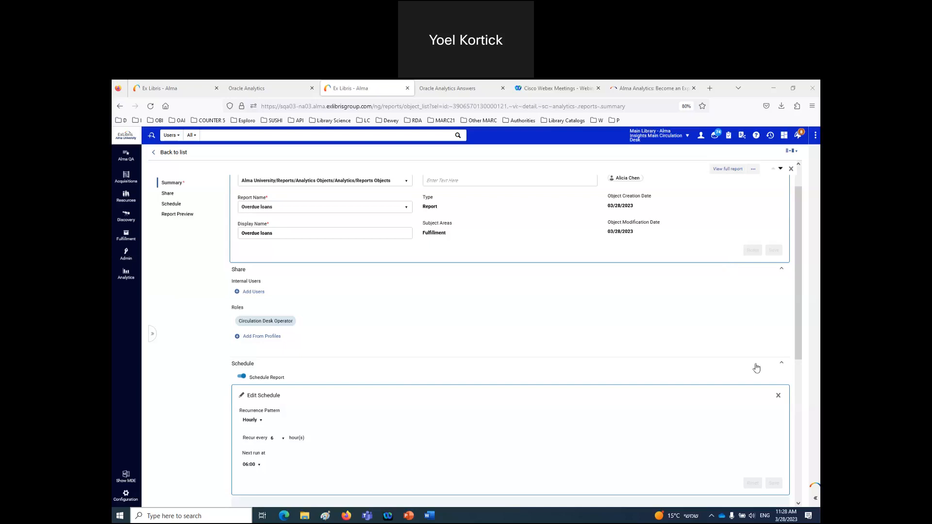
pyautogui.click(261, 421)
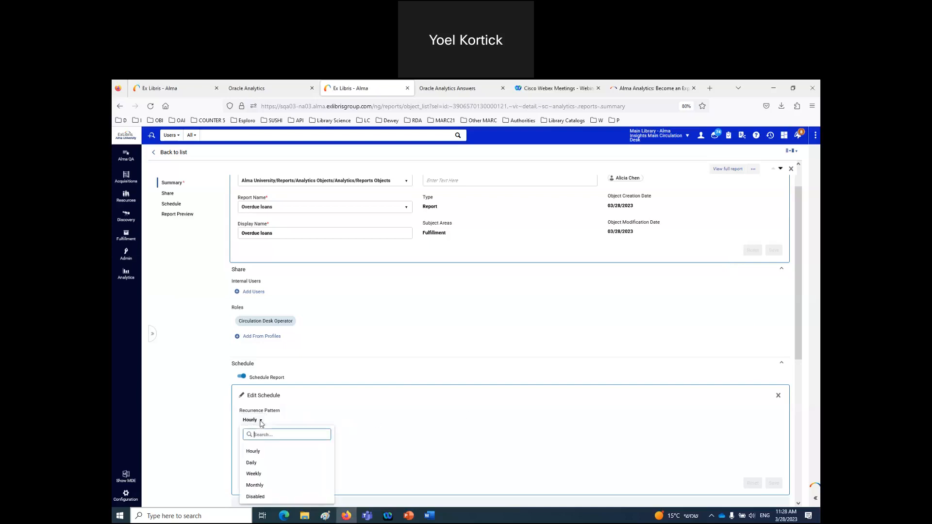
pyautogui.click(250, 464)
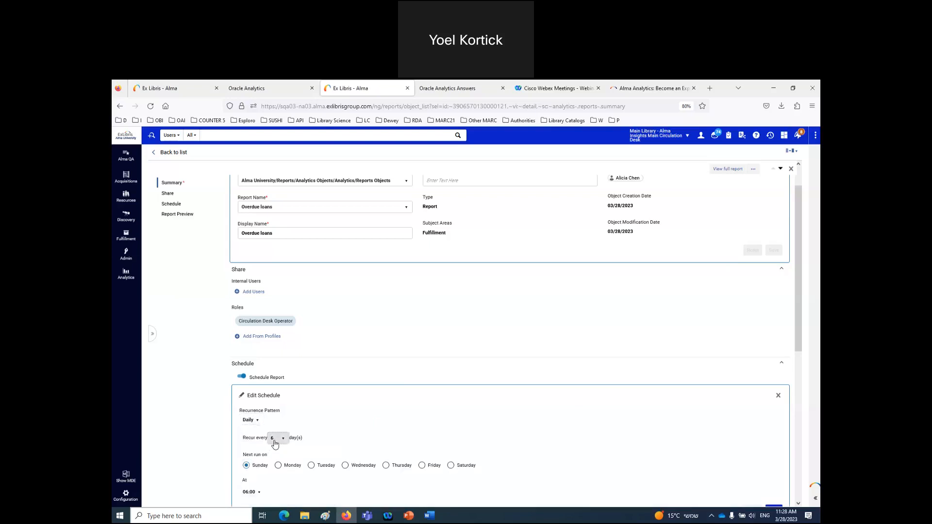
pyautogui.click(274, 438)
pyautogui.click(280, 367)
# - Set the next run to Wednesday at 06:00, then go back to the first Alma tab
pyautogui.click(346, 466)
pyautogui.scroll(-2, 529, 472)
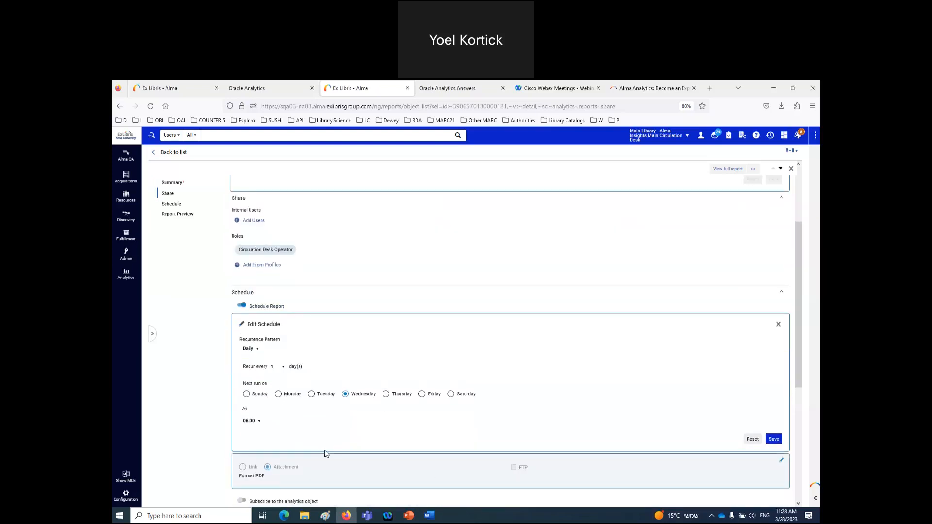
pyautogui.click(259, 427)
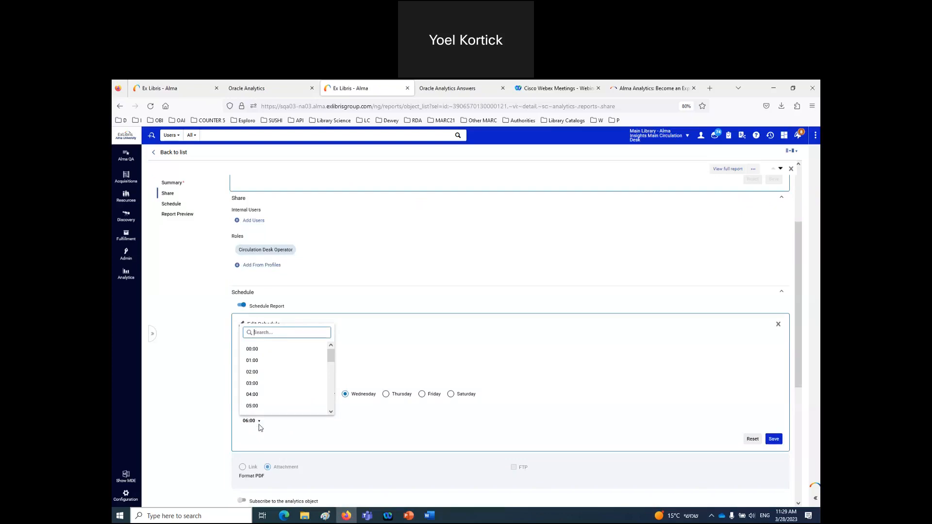
pyautogui.click(259, 93)
pyautogui.click(184, 89)
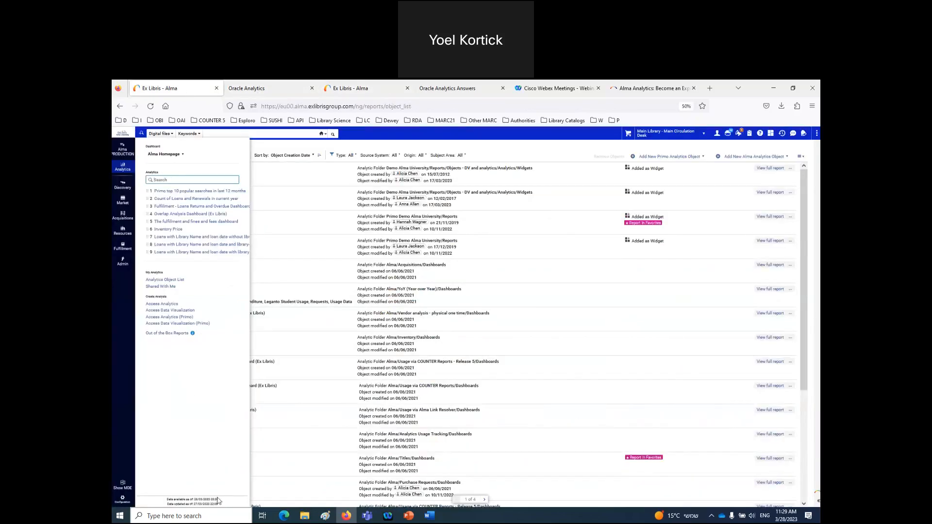
# - Zoom the page in and highlight the data-availability date in the Analytics menu
pyautogui.hotkey('ctrl', '+')
pyautogui.hotkey('ctrl', '+')
pyautogui.hotkey('ctrl', '+')
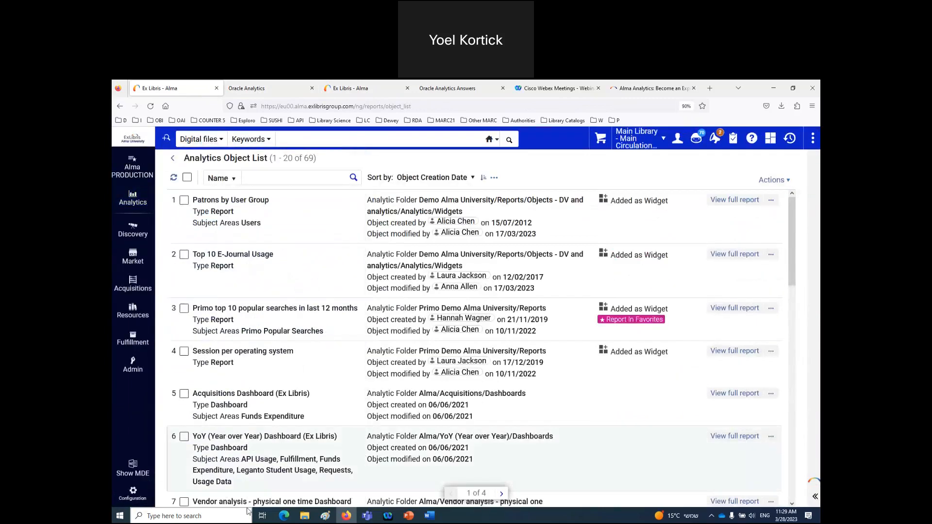
pyautogui.scroll(-12, 272, 369)
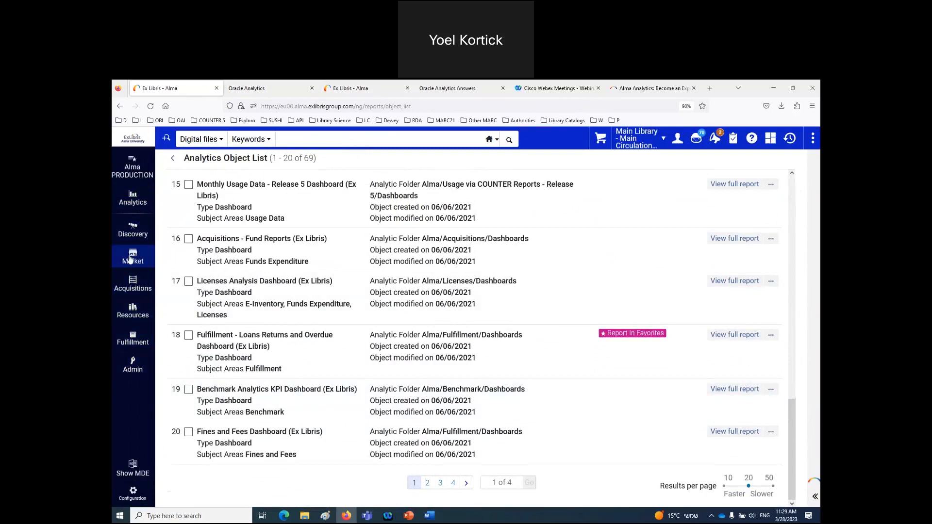
pyautogui.click(133, 199)
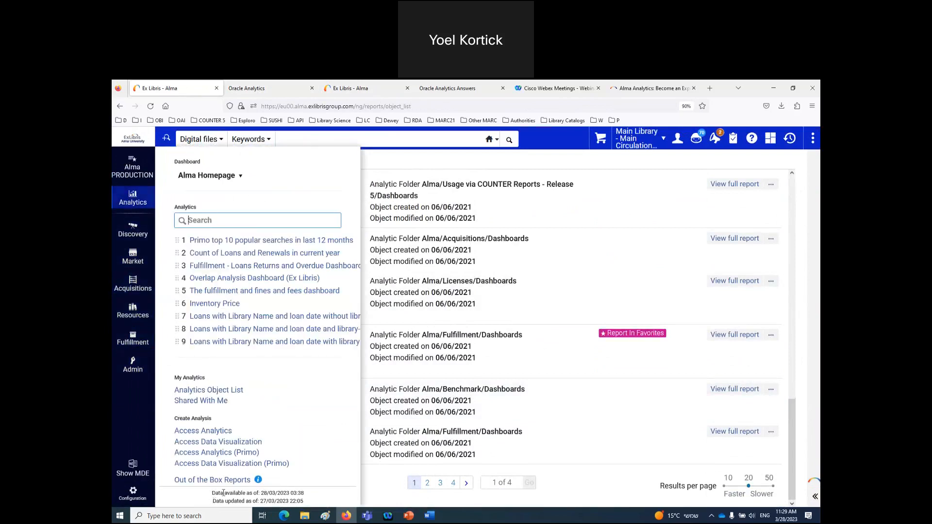
pyautogui.moveTo(256, 495)
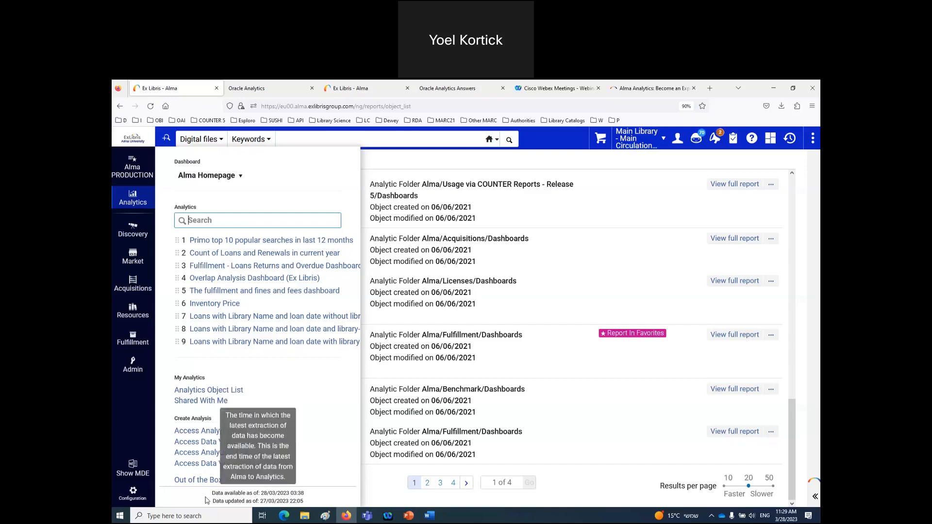
pyautogui.moveTo(211, 493); pyautogui.dragTo(313, 501)
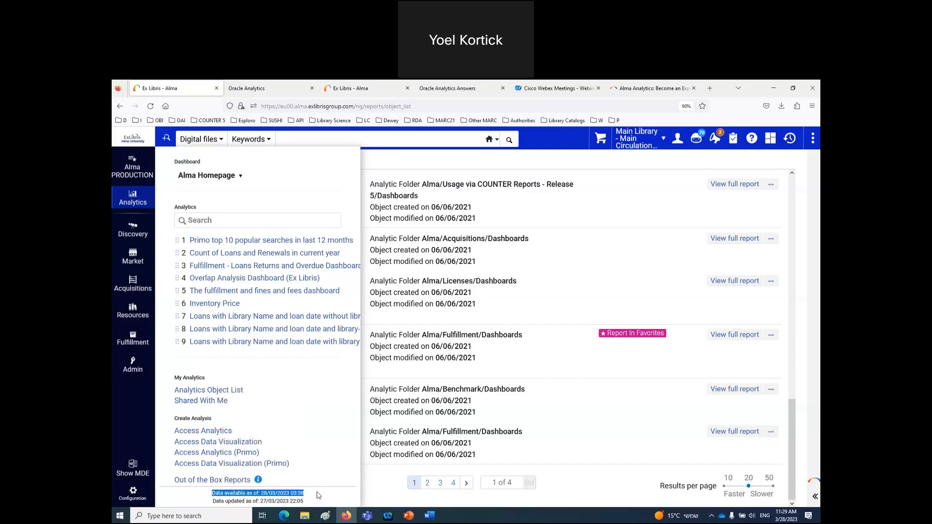
# - View the Overdue loans results in Oracle Analytics, then return to the schedule page
pyautogui.click(266, 97)
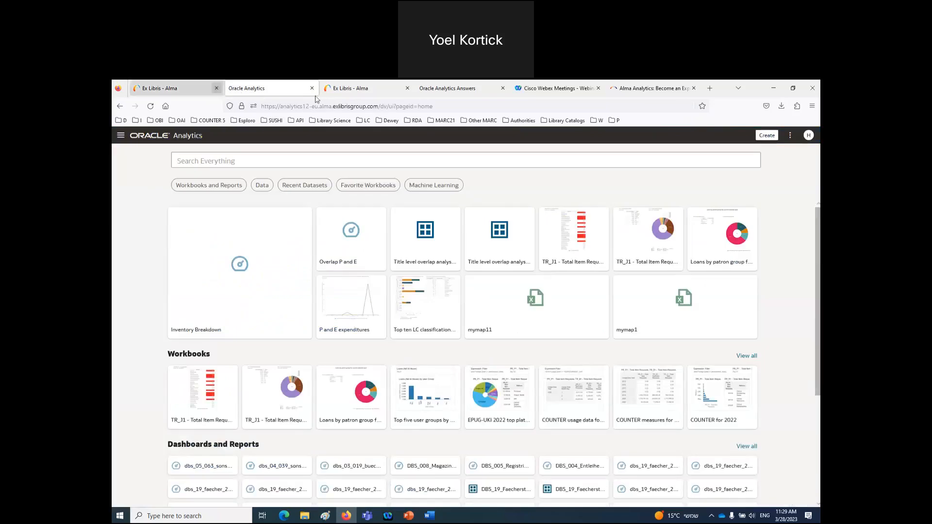
pyautogui.click(362, 91)
pyautogui.click(423, 92)
pyautogui.click(372, 93)
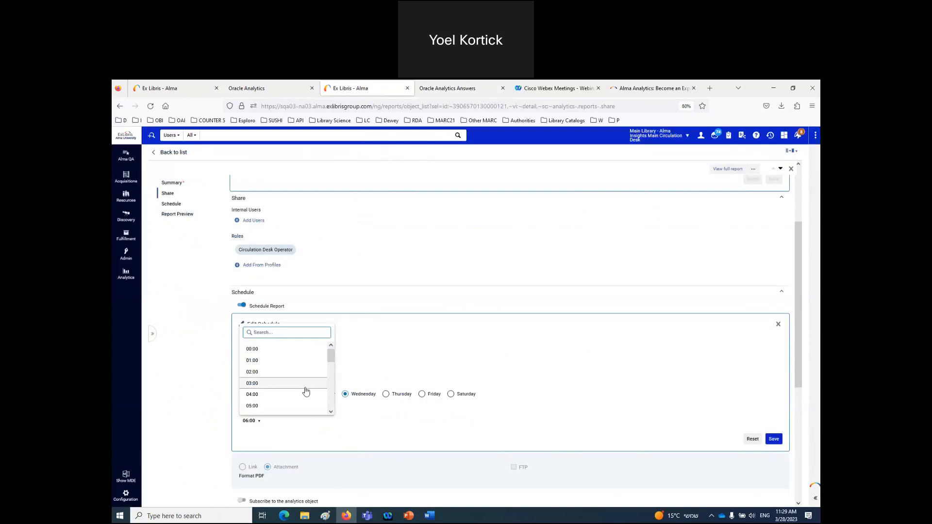
# - Change the schedule's run time to 08:00 and save it
pyautogui.scroll(-2, 304, 389)
pyautogui.click(281, 377)
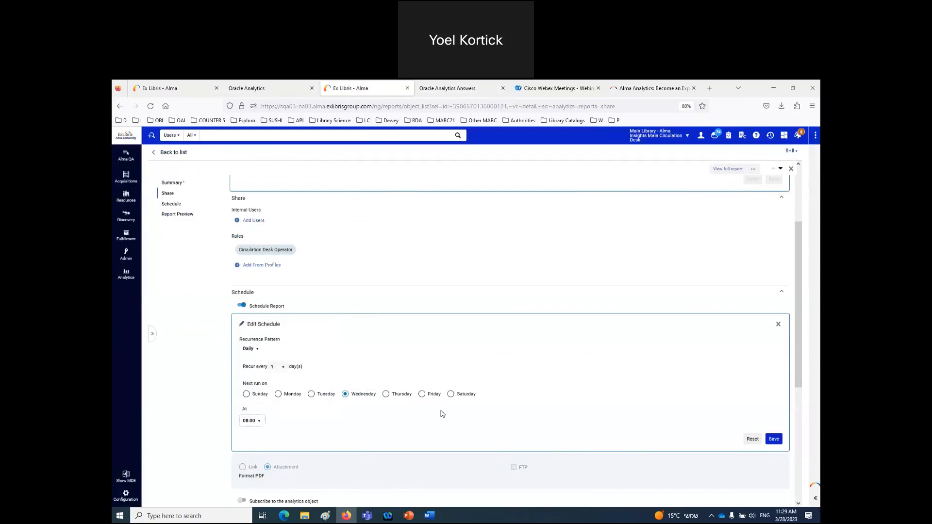
pyautogui.scroll(-3, 470, 419)
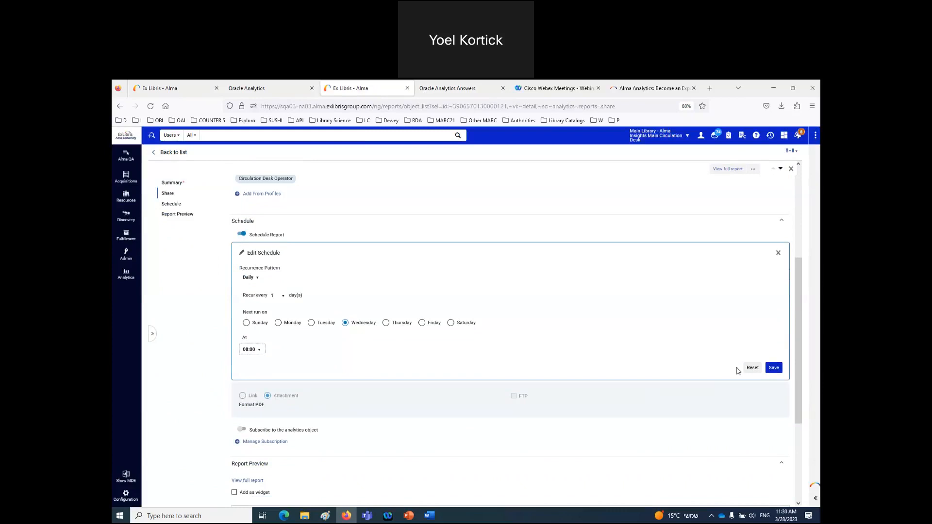
pyautogui.click(774, 368)
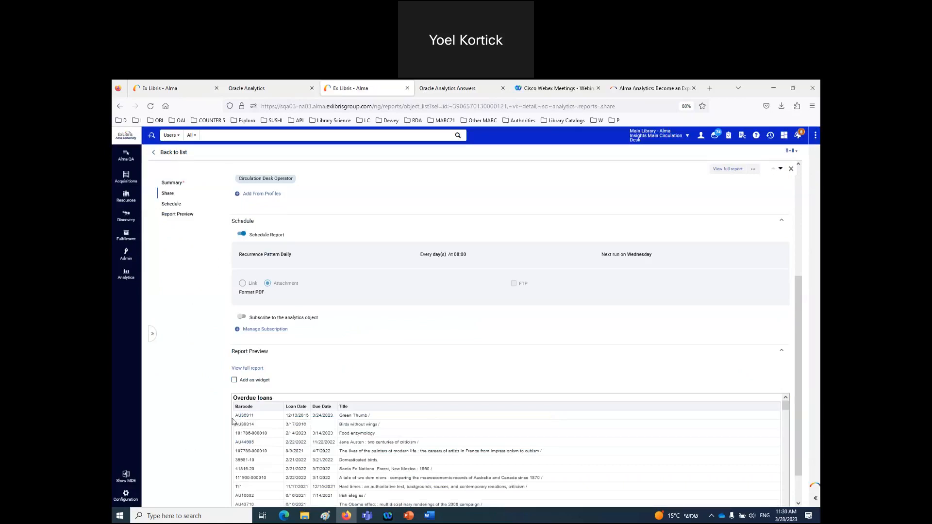
# - In Manage Subscription, add a library user found by name as a subscriber
pyautogui.click(262, 330)
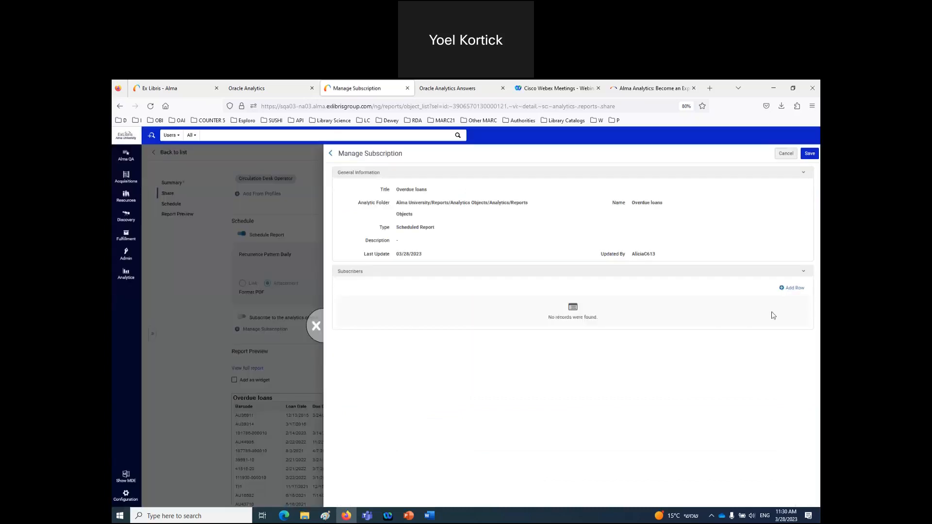
pyautogui.click(790, 290)
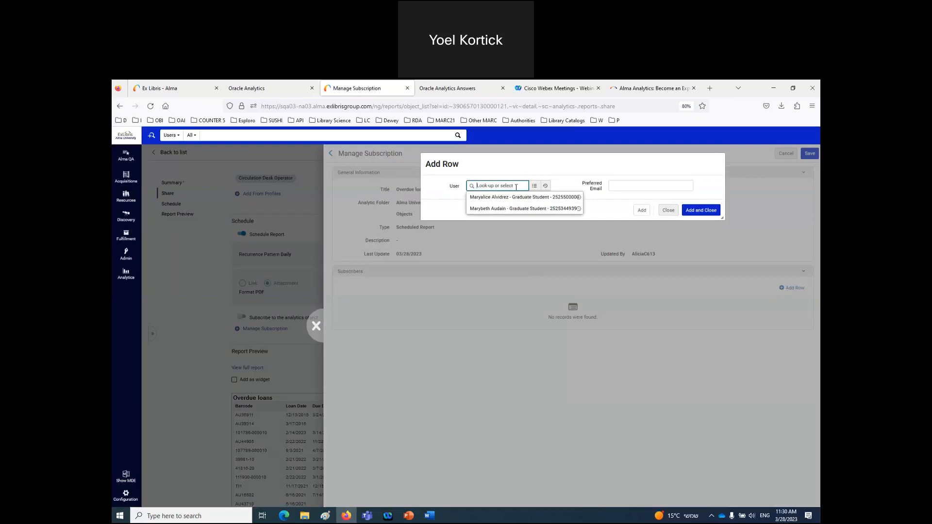
pyautogui.write('elly')
pyautogui.click(506, 220)
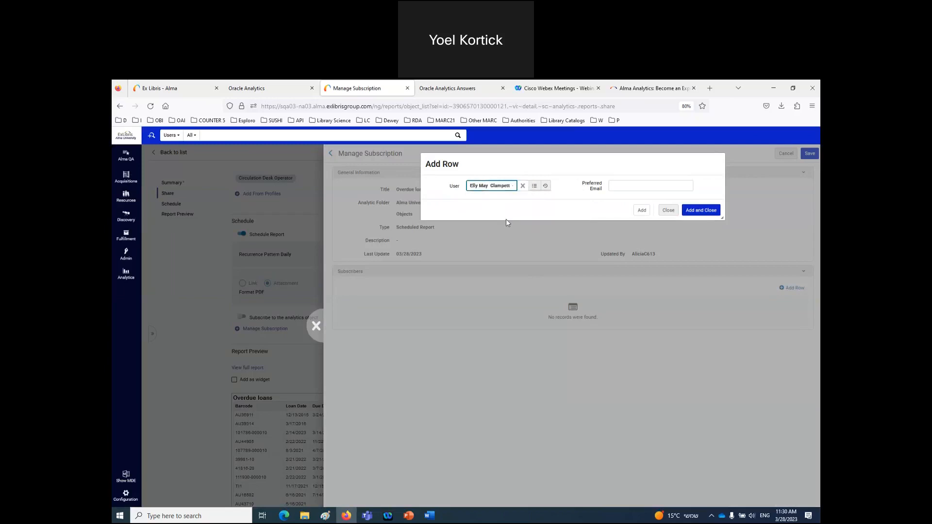
pyautogui.click(701, 211)
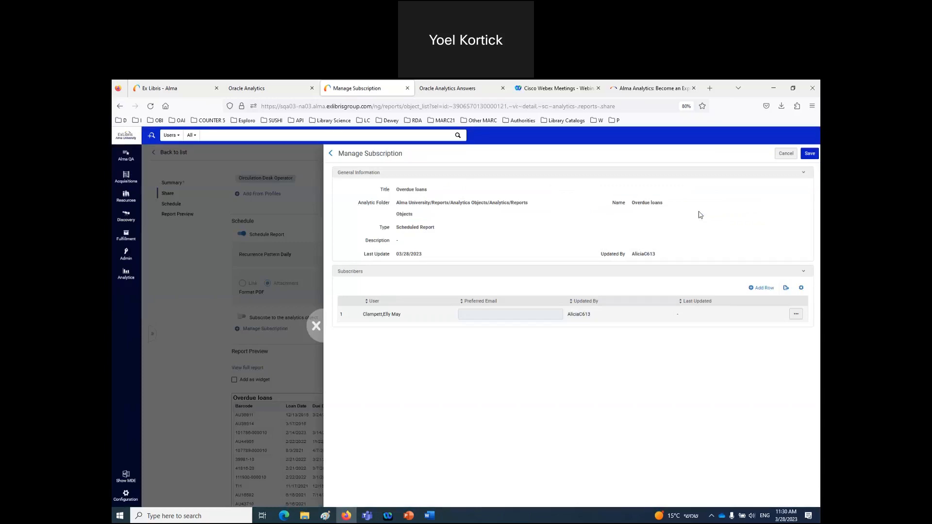
# - Add a second subscriber by preferred e-mail address and save the subscription
pyautogui.click(763, 288)
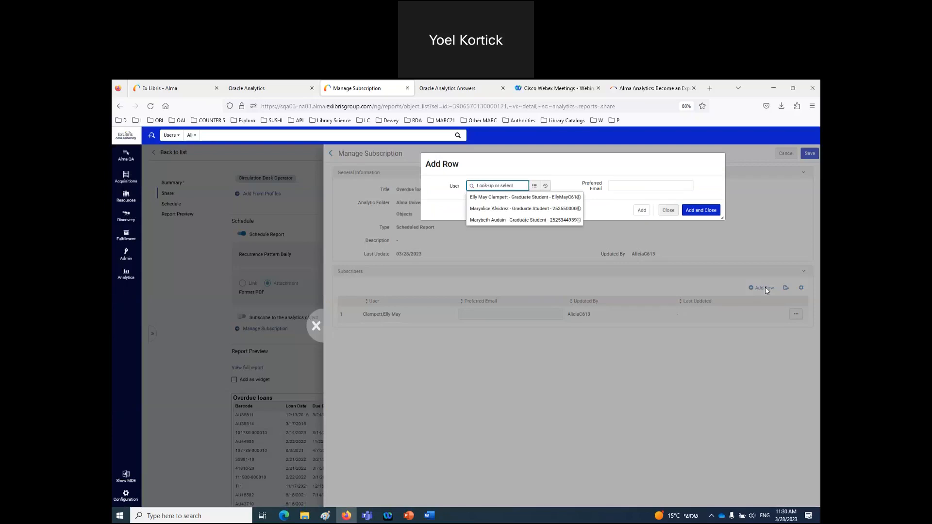
pyautogui.click(631, 185)
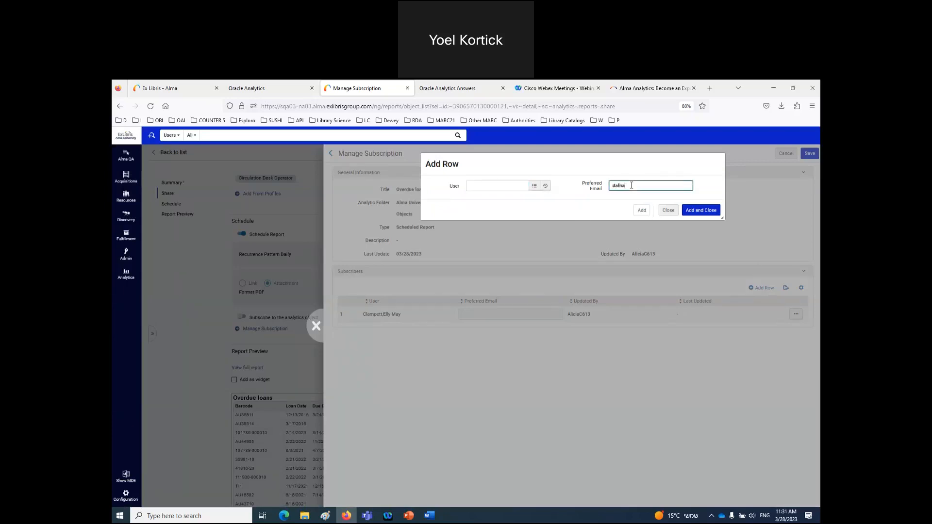
pyautogui.click(704, 211)
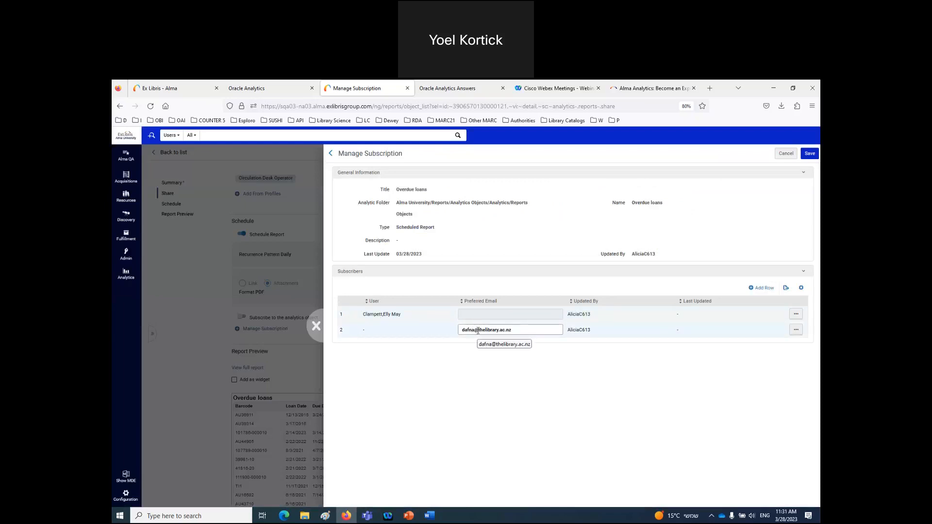
pyautogui.click(810, 153)
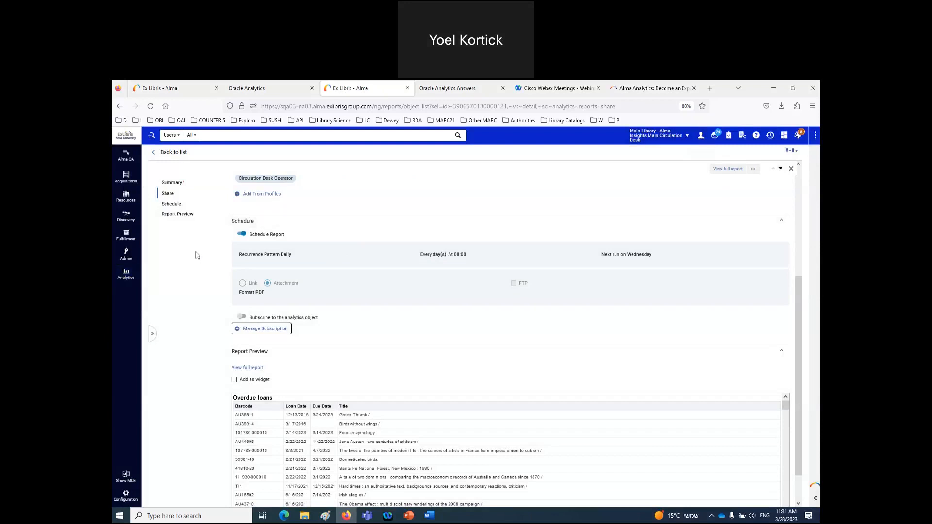
# - Return to the full Analytics Object List, closing the report details
pyautogui.click(126, 275)
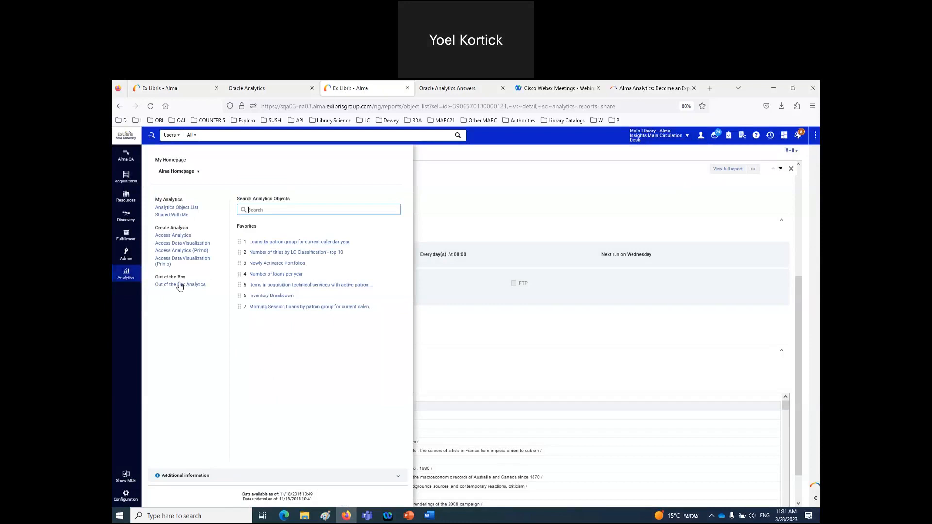
pyautogui.click(179, 208)
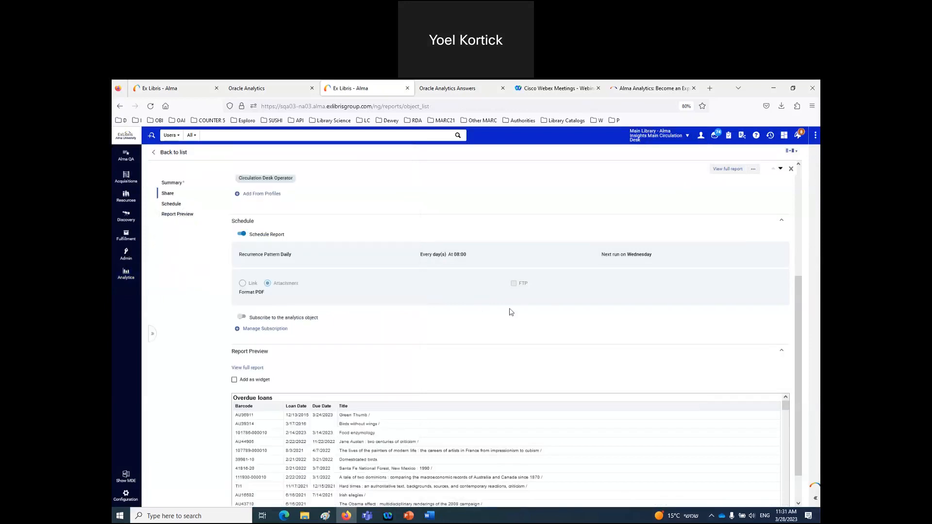
pyautogui.click(126, 274)
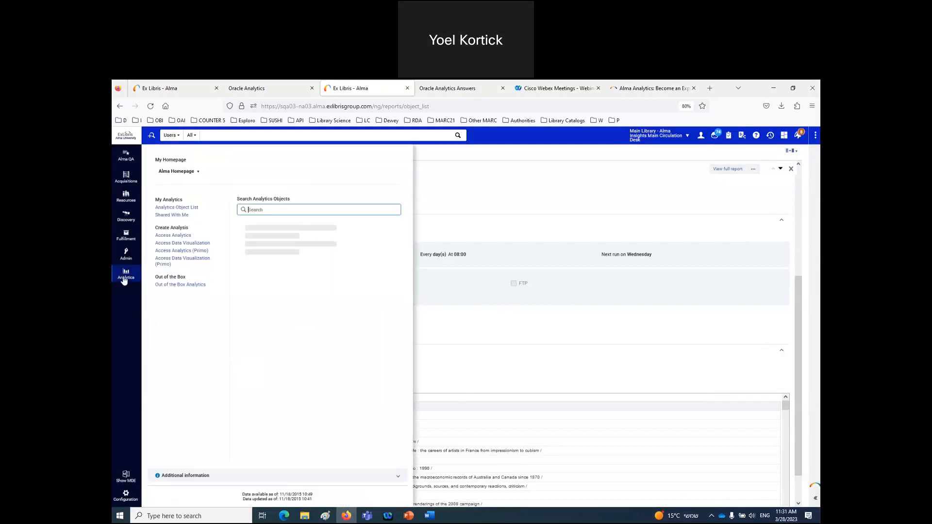
pyautogui.click(171, 207)
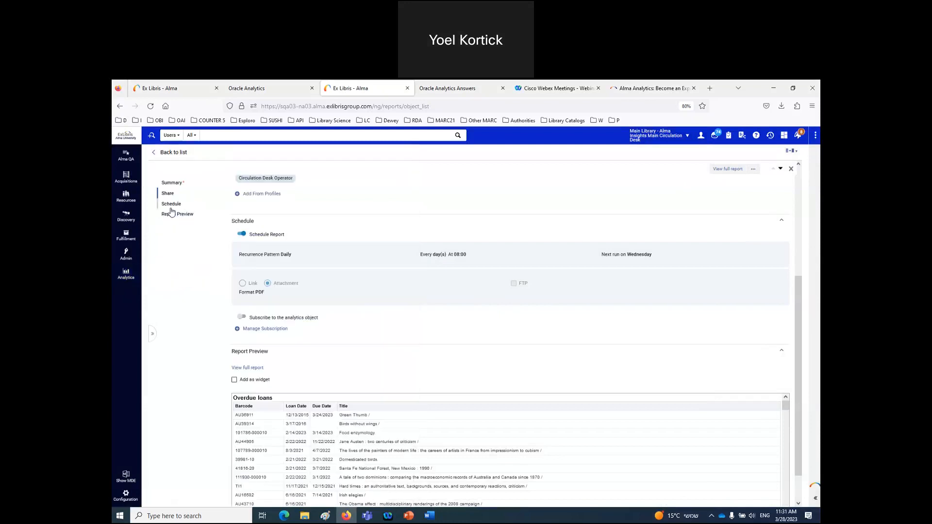
pyautogui.click(163, 153)
pyautogui.click(791, 187)
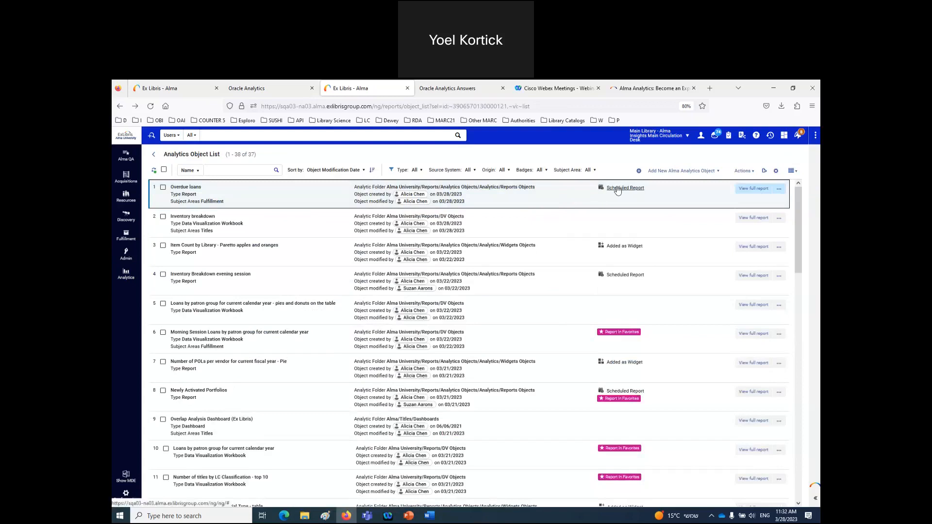
# - Filter the list by the Scheduled badge and subscribe to Overdue loans
pyautogui.click(540, 170)
pyautogui.click(551, 211)
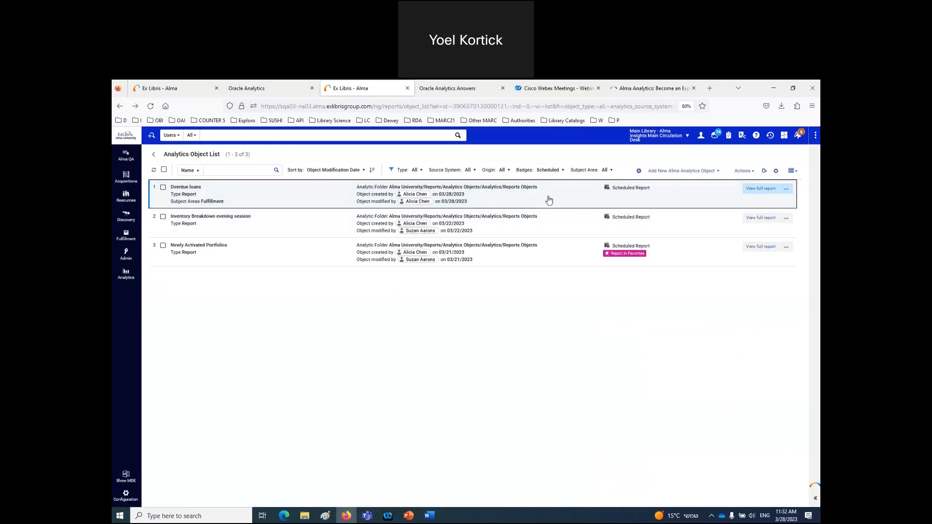
pyautogui.click(549, 200)
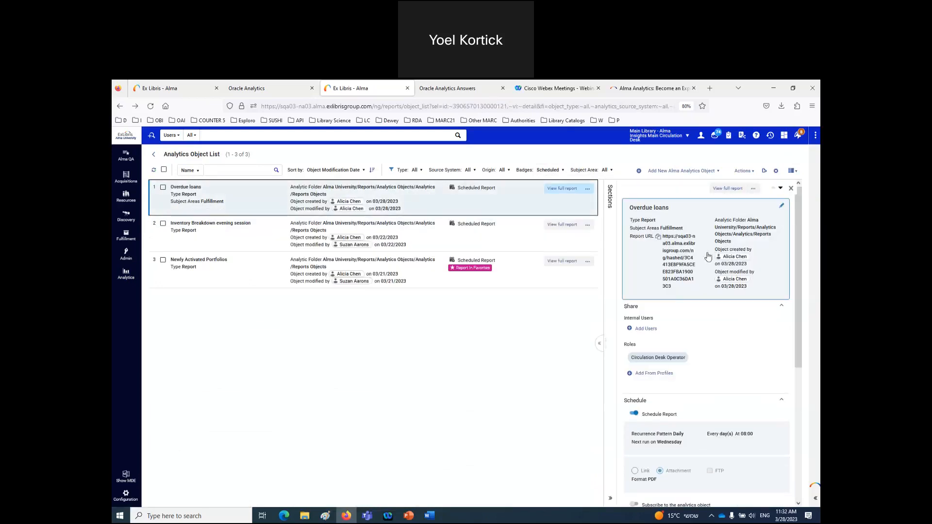
pyautogui.moveTo(604, 307); pyautogui.dragTo(500, 319)
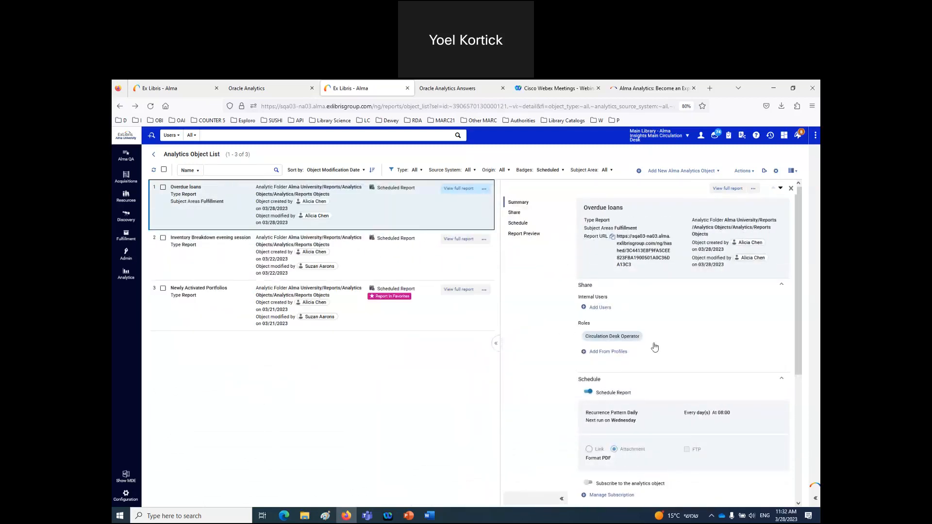
pyautogui.scroll(-3, 686, 344)
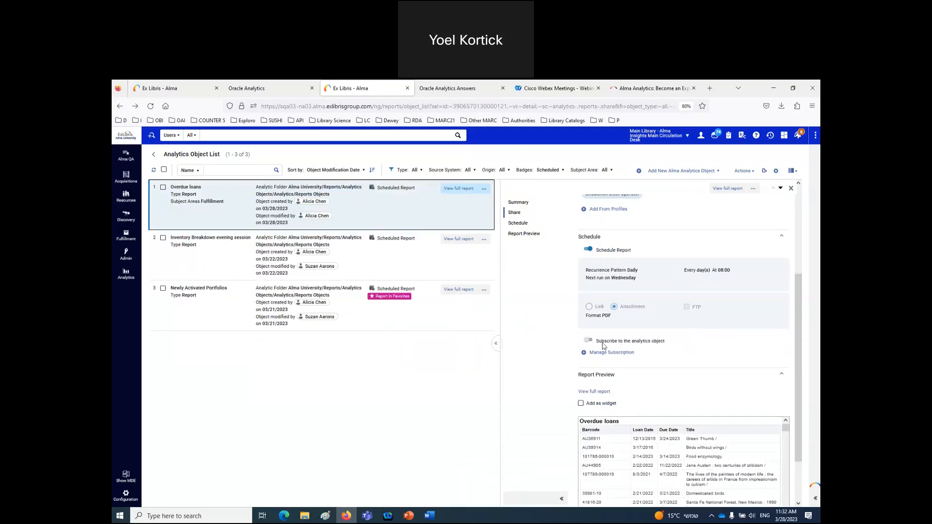
pyautogui.moveTo(598, 343); pyautogui.dragTo(665, 344)
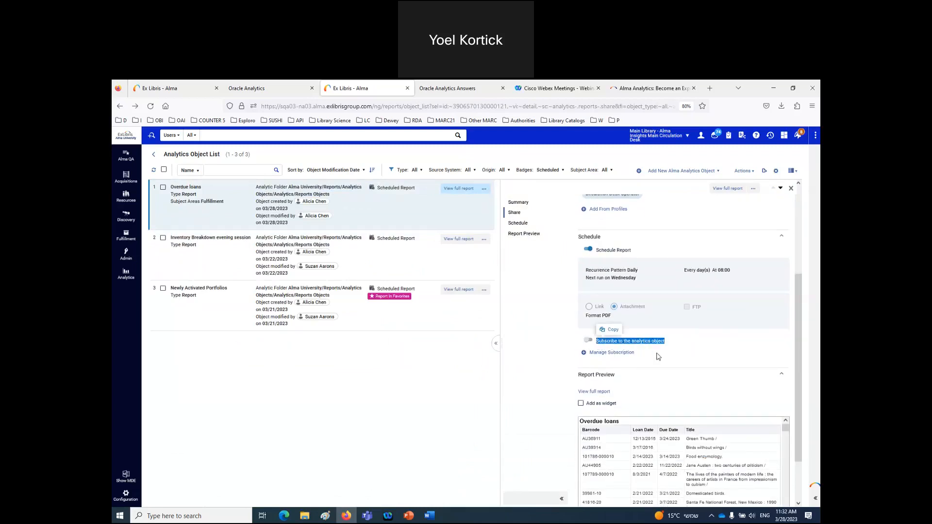
pyautogui.click(589, 341)
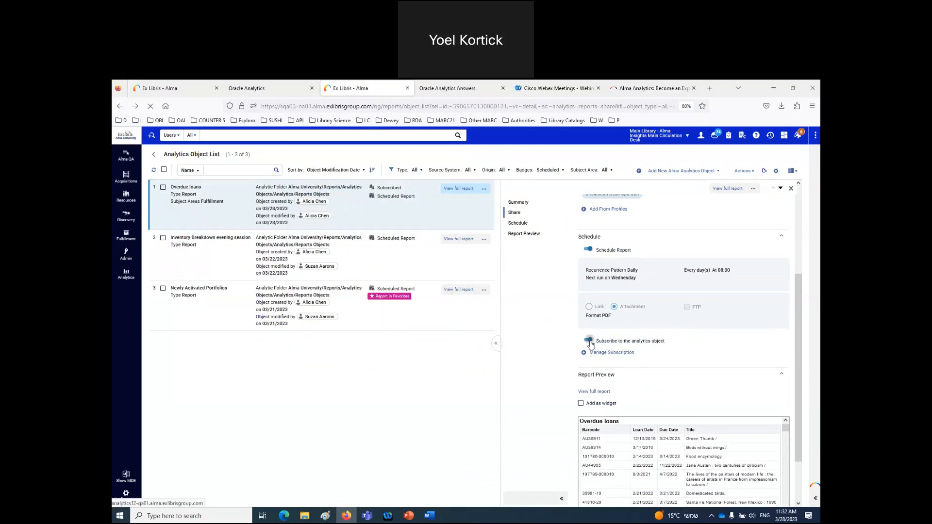
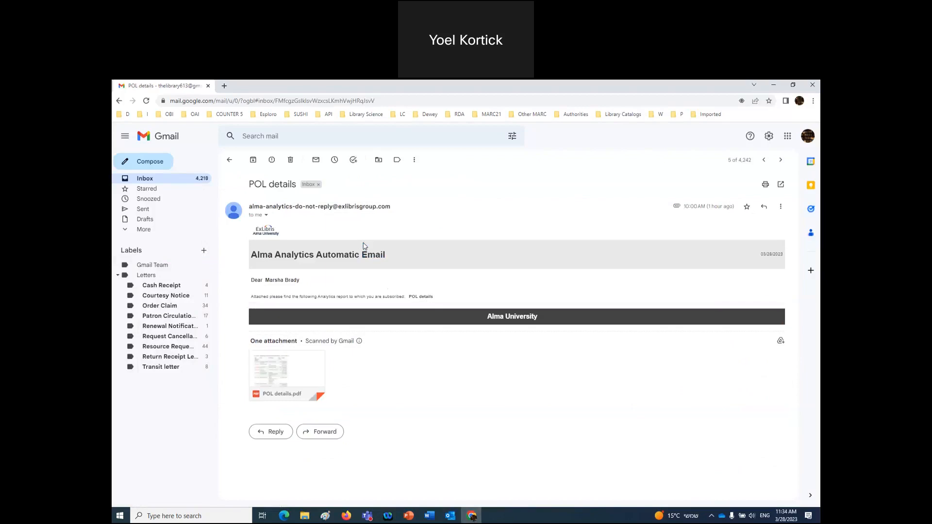
# - Preview the attached POL details.pdf report, then go back to the email
pyautogui.moveTo(309, 387)
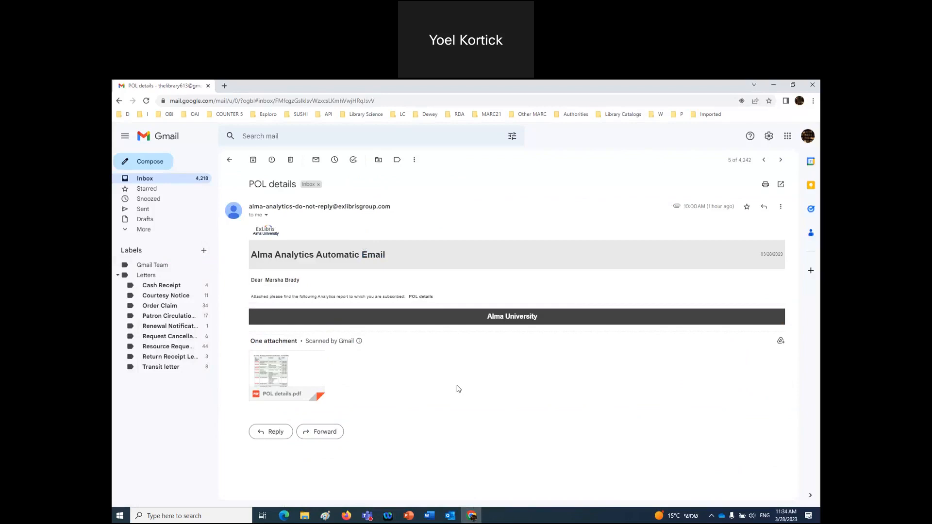
pyautogui.click(315, 371)
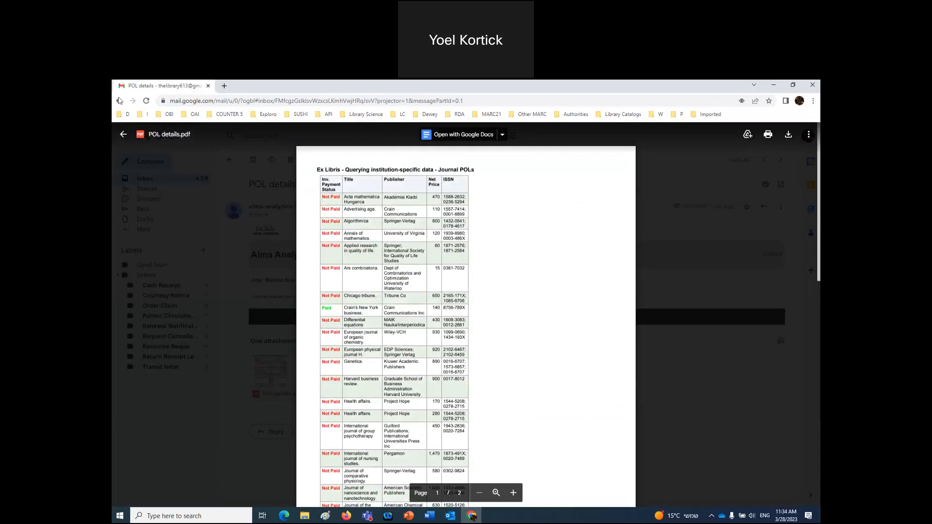
pyautogui.click(124, 135)
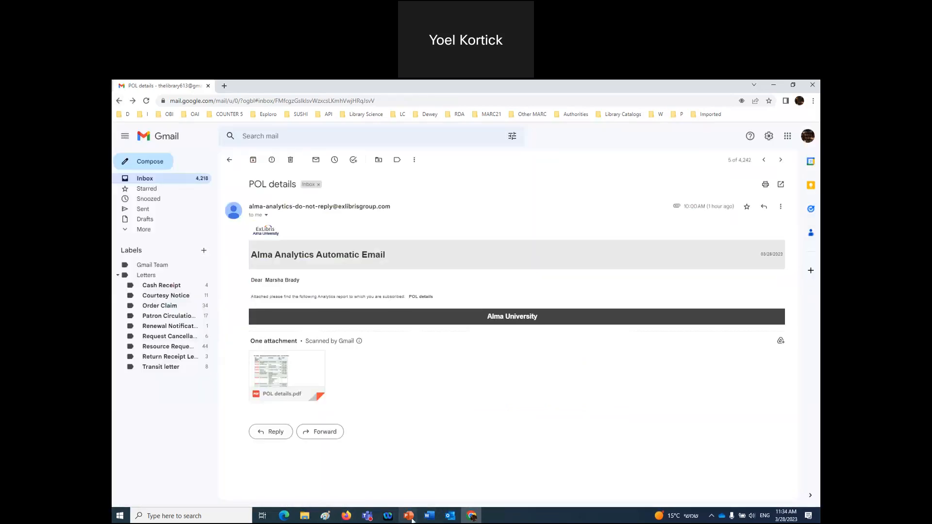
# - Switch back to the Firefox window showing the Alma Analytics object list
pyautogui.moveTo(412, 519)
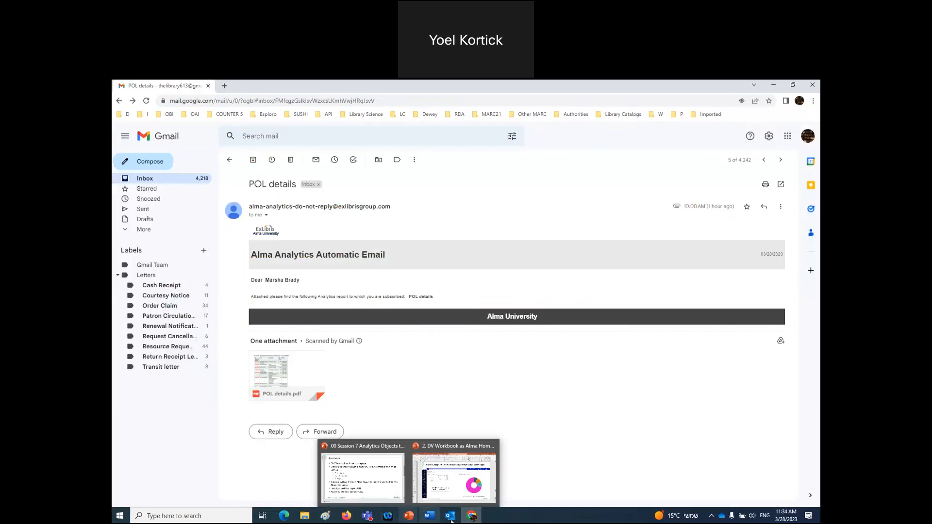
pyautogui.moveTo(472, 519)
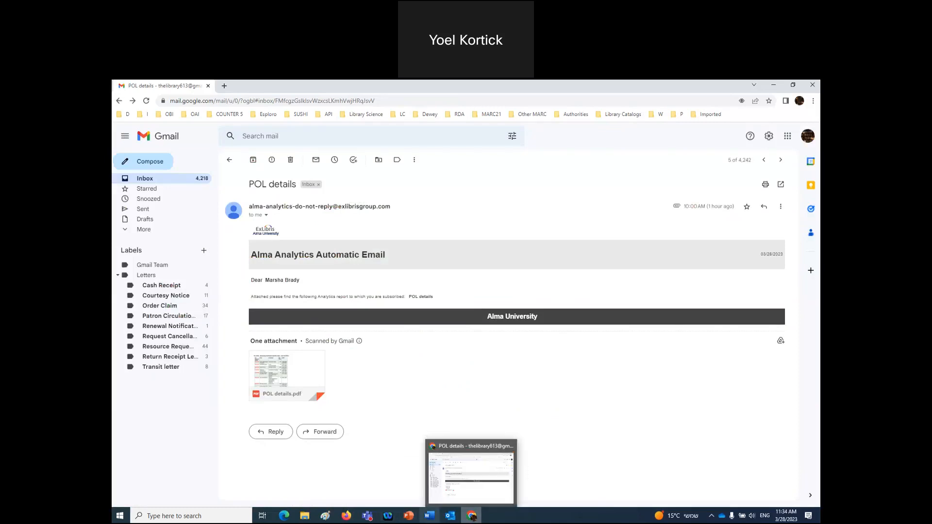
pyautogui.click(472, 518)
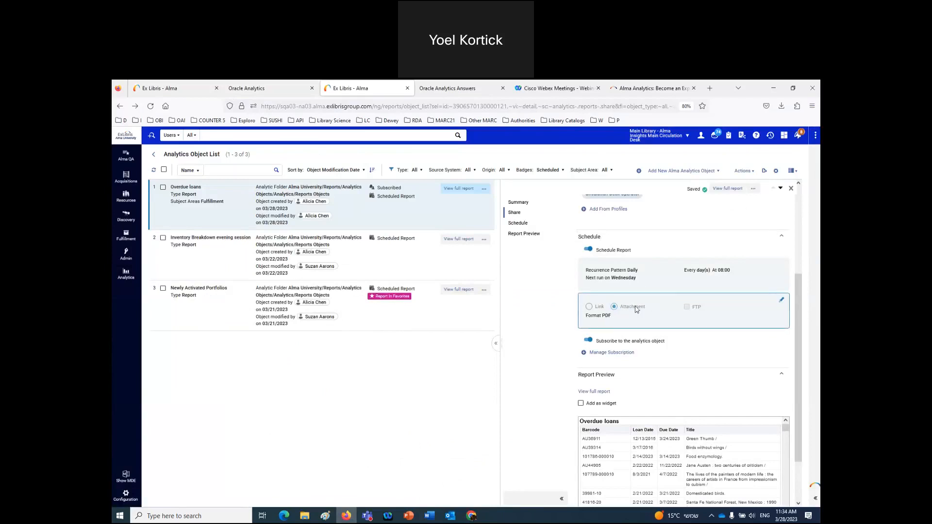
# - Expand the Overdue loans details to full width and check the delivery format stays PDF
pyautogui.click(496, 343)
pyautogui.scroll(-1, 405, 368)
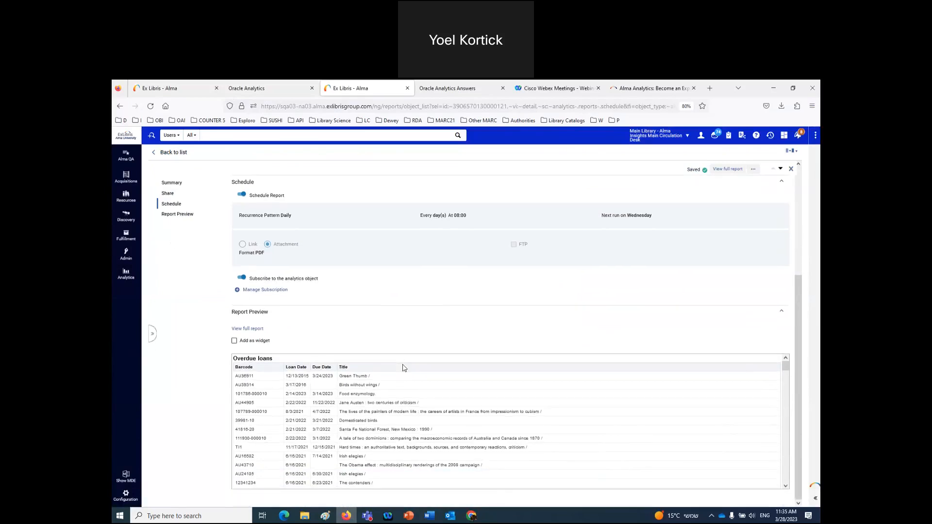
pyautogui.scroll(2, 405, 368)
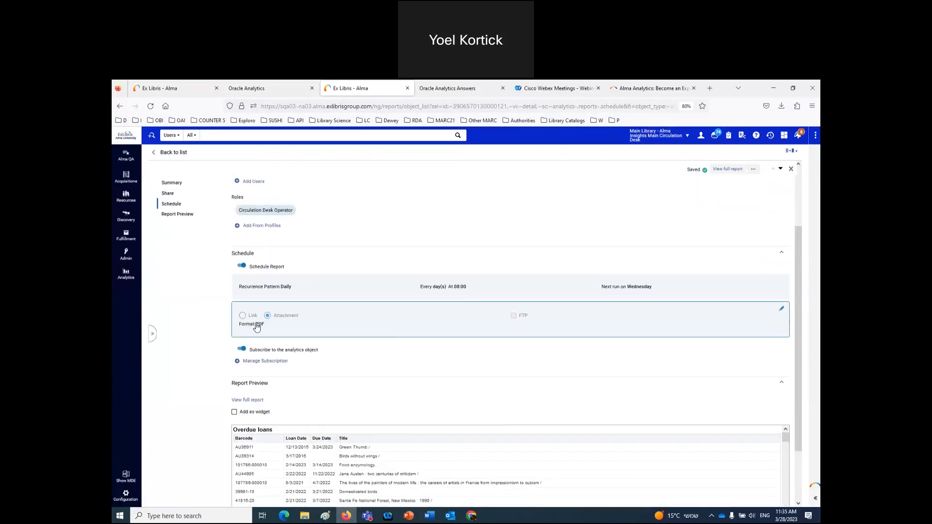
pyautogui.click(257, 328)
pyautogui.click(591, 339)
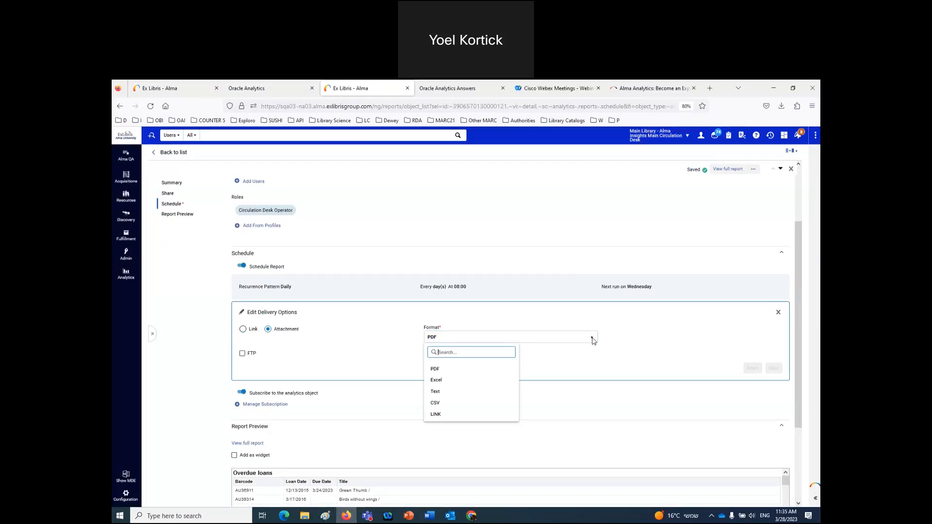
pyautogui.click(208, 368)
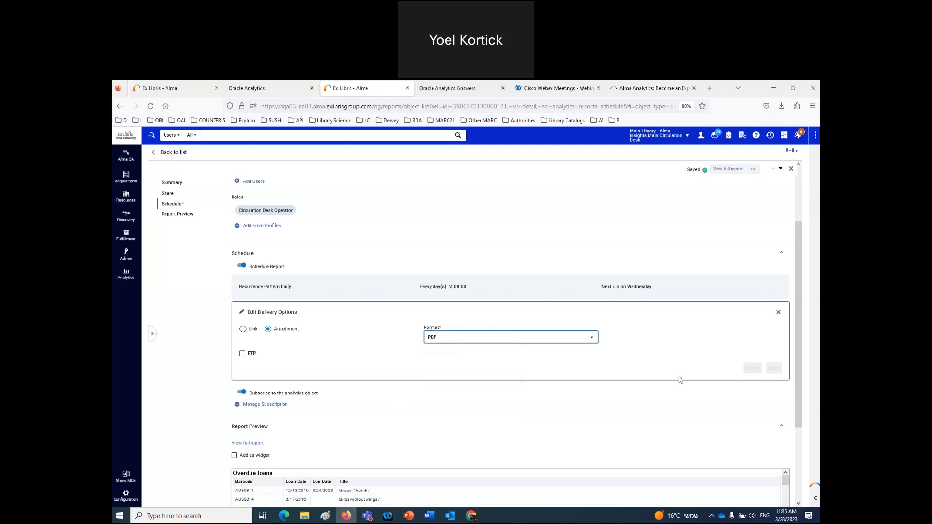
pyautogui.click(779, 312)
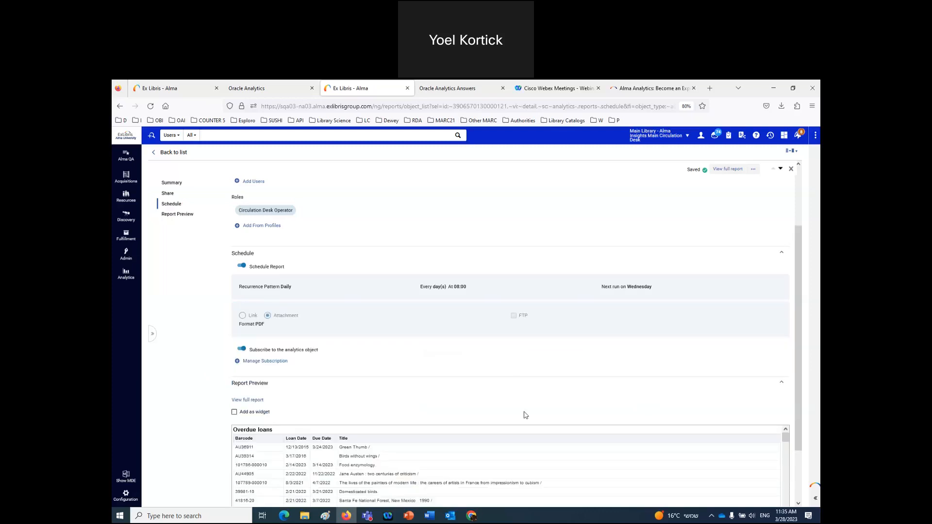
# - Reopen the delivery options and confirm the attachment format remains PDF
pyautogui.click(249, 328)
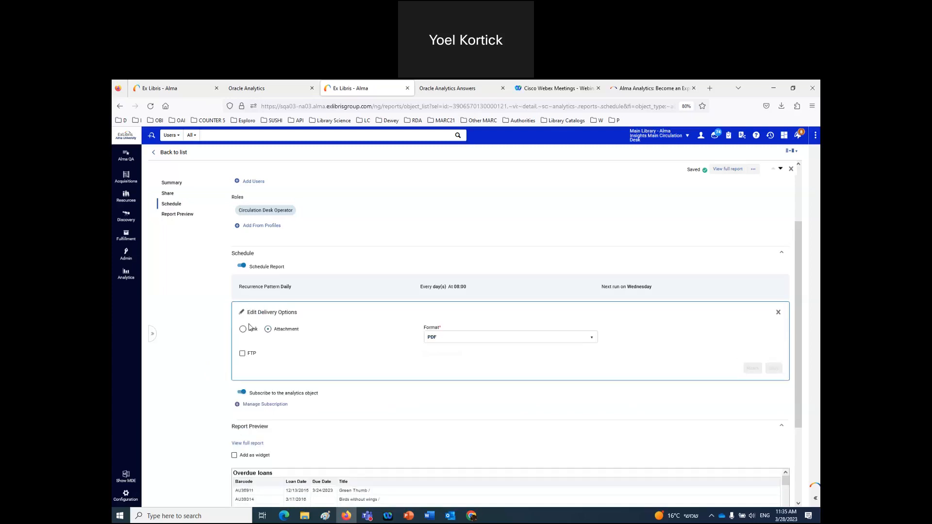
pyautogui.click(504, 339)
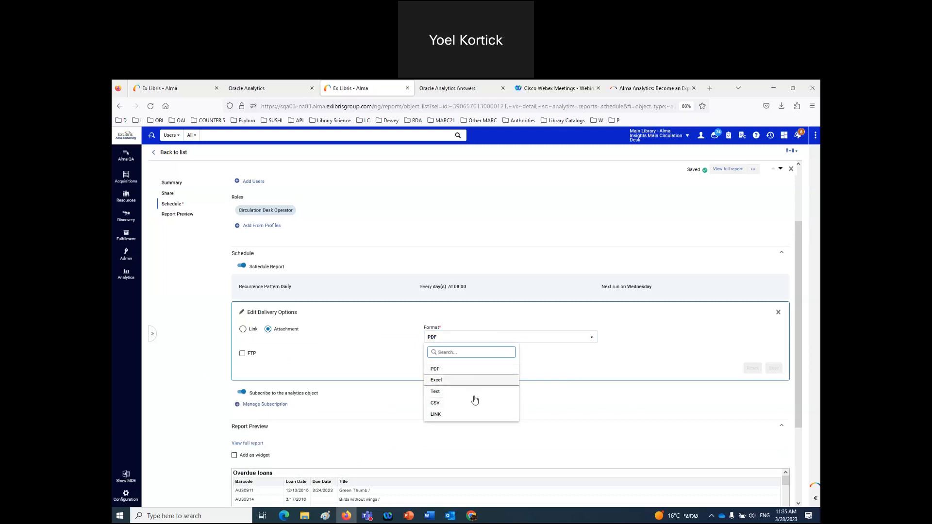
pyautogui.click(355, 369)
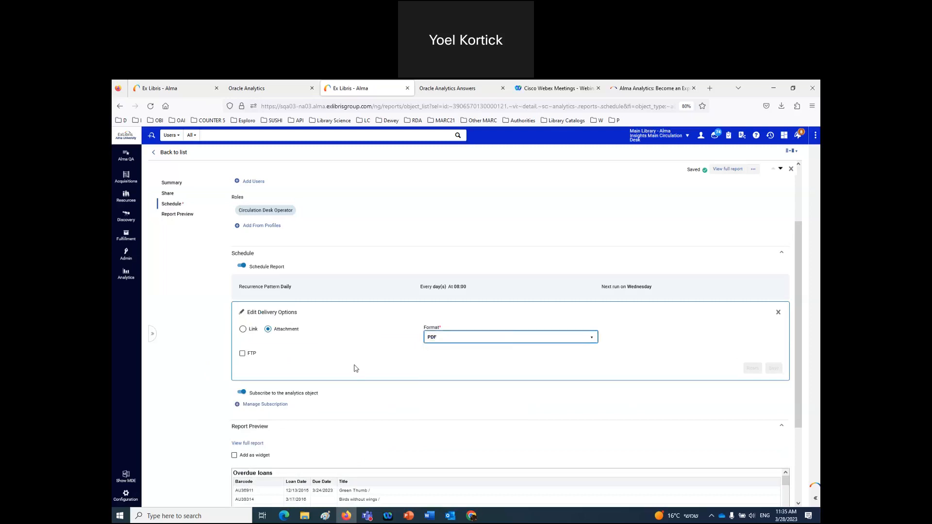
pyautogui.click(779, 312)
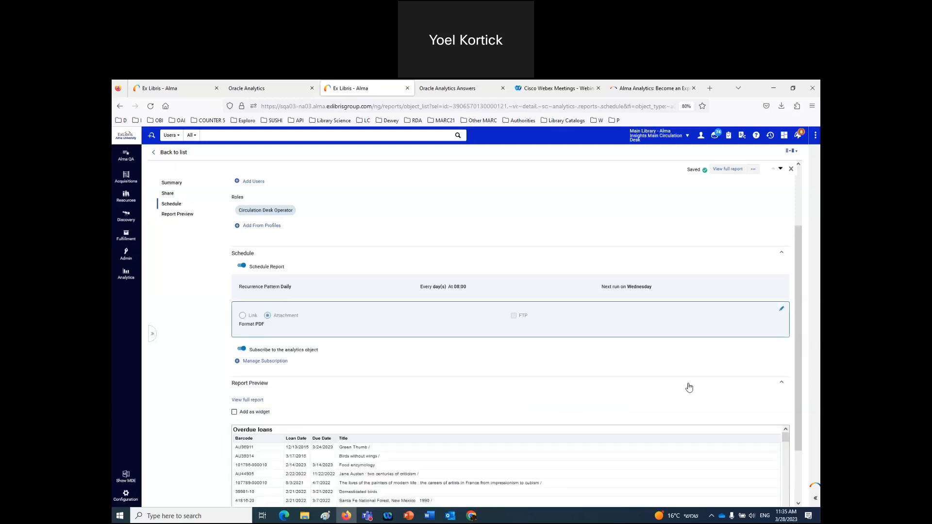
pyautogui.click(453, 322)
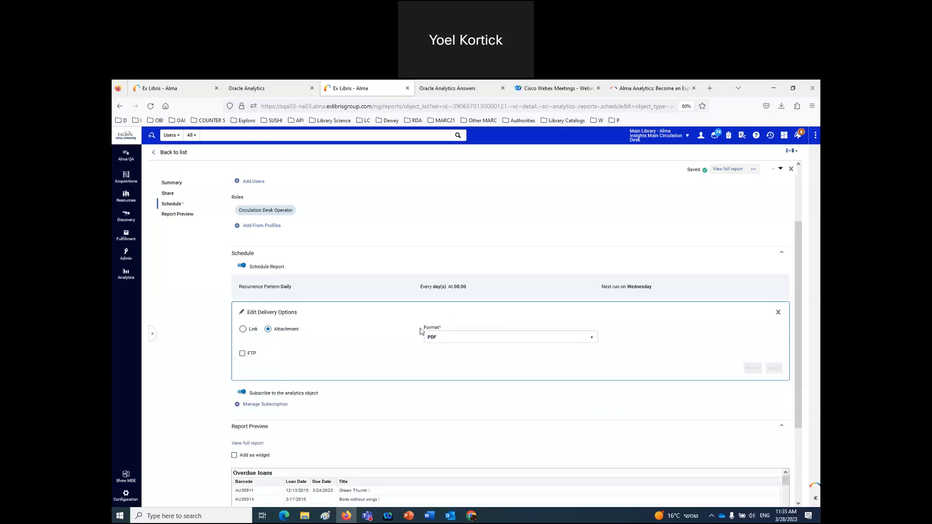
# - Tick FTP delivery, review the FTP configuration list unchanged, and collapse the Schedule section
pyautogui.click(242, 354)
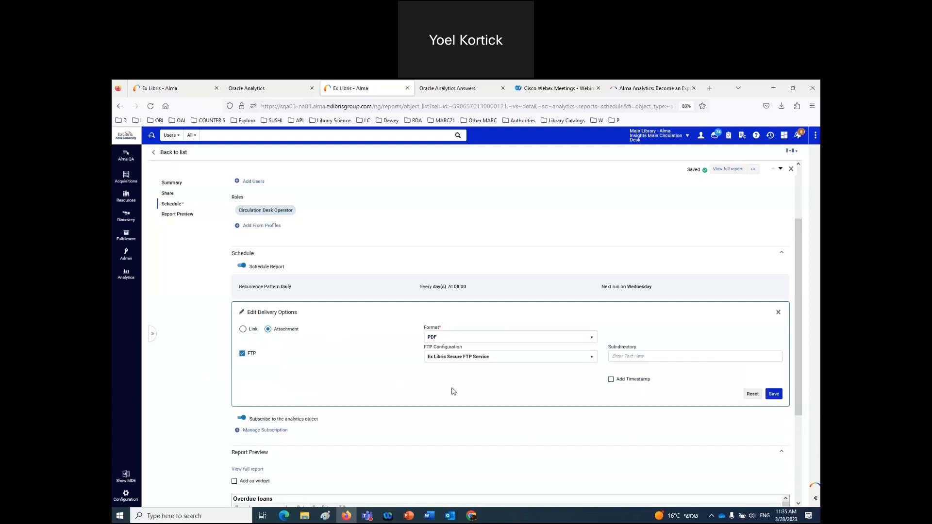
pyautogui.click(595, 359)
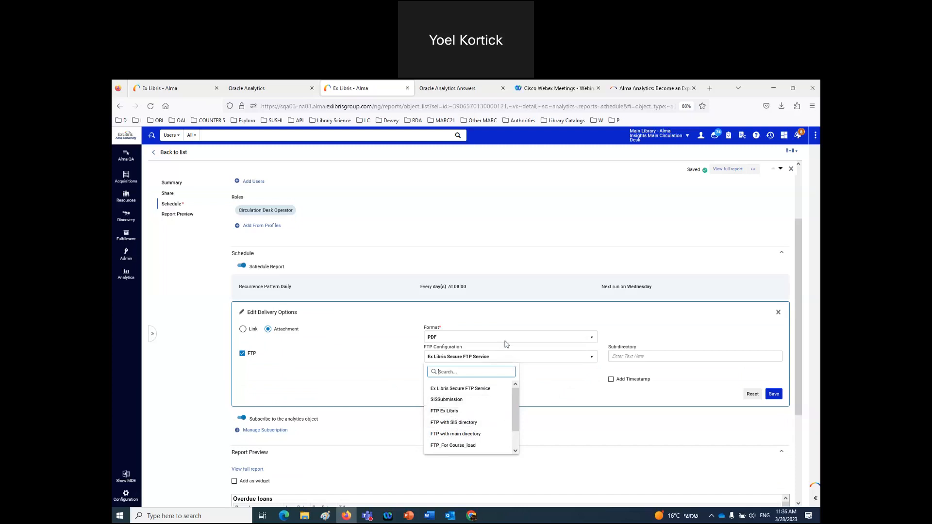
pyautogui.click(174, 386)
pyautogui.click(411, 253)
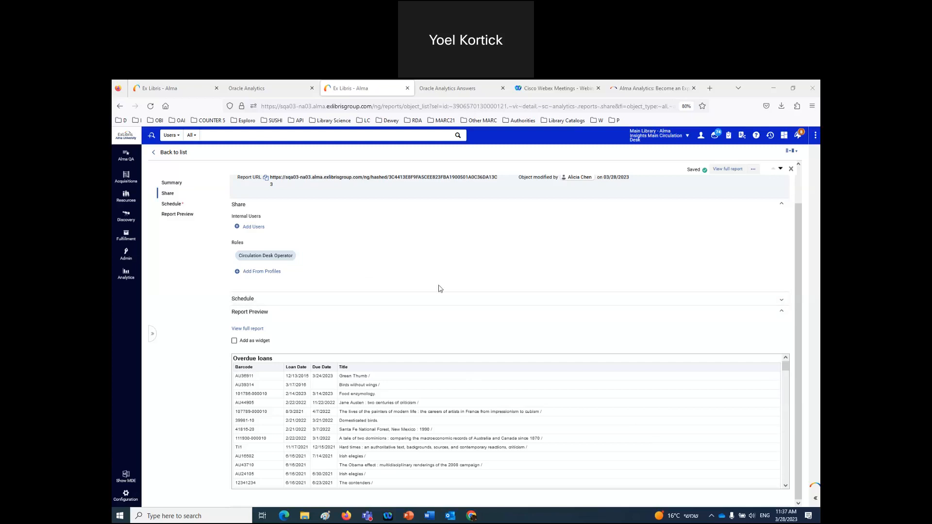
# - Open the Overdue loans Edit Report form, then go back to the object list
pyautogui.scroll(1, 446, 291)
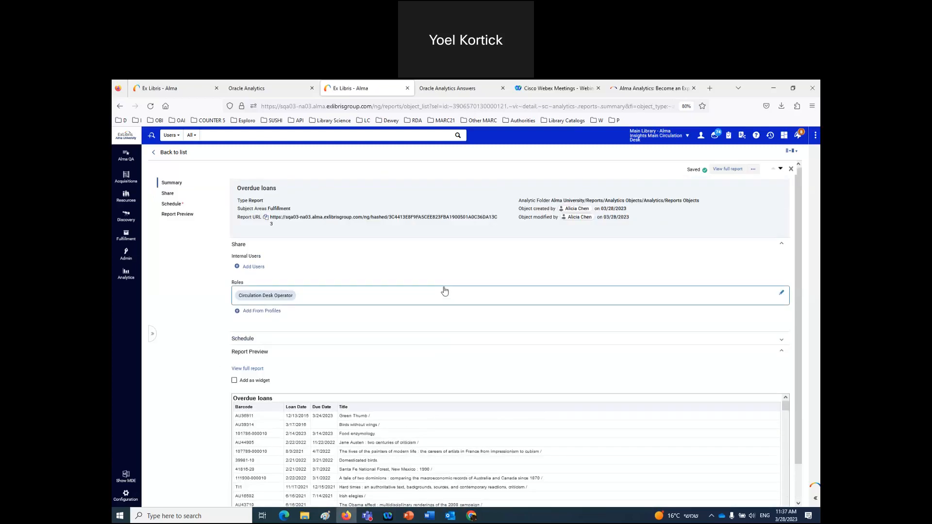
pyautogui.scroll(-1, 446, 290)
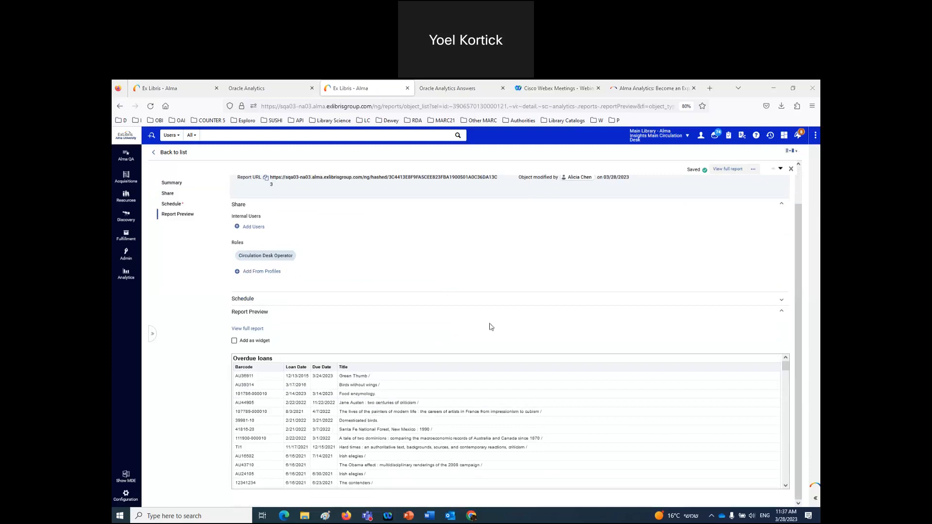
pyautogui.scroll(1, 597, 327)
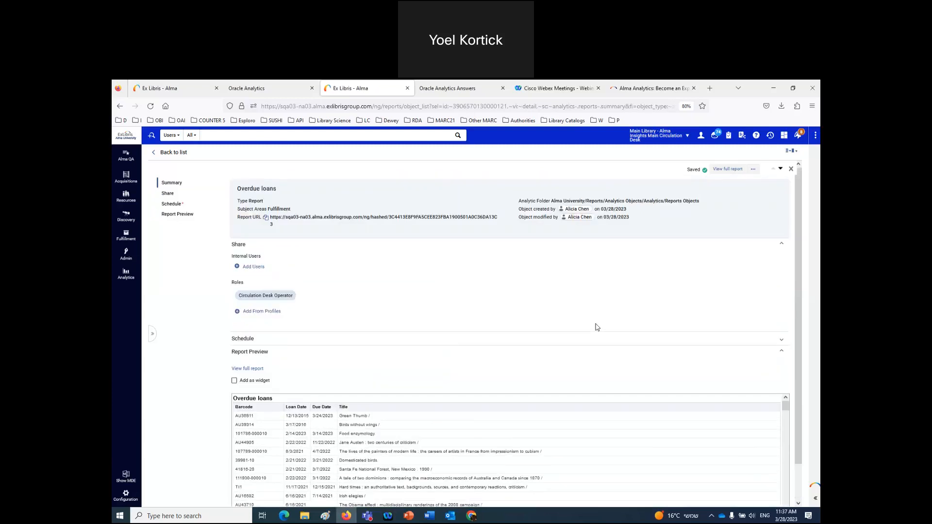
pyautogui.scroll(-1, 597, 327)
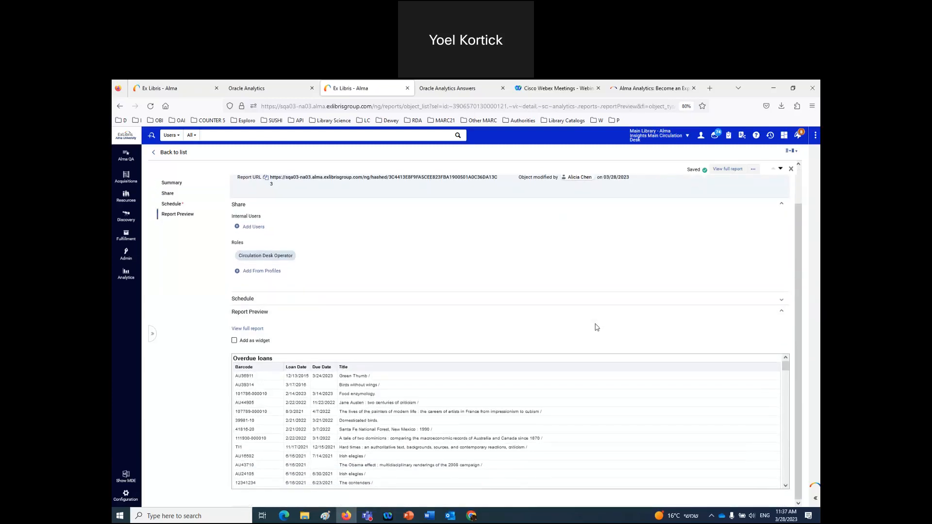
pyautogui.scroll(1, 597, 327)
pyautogui.click(360, 232)
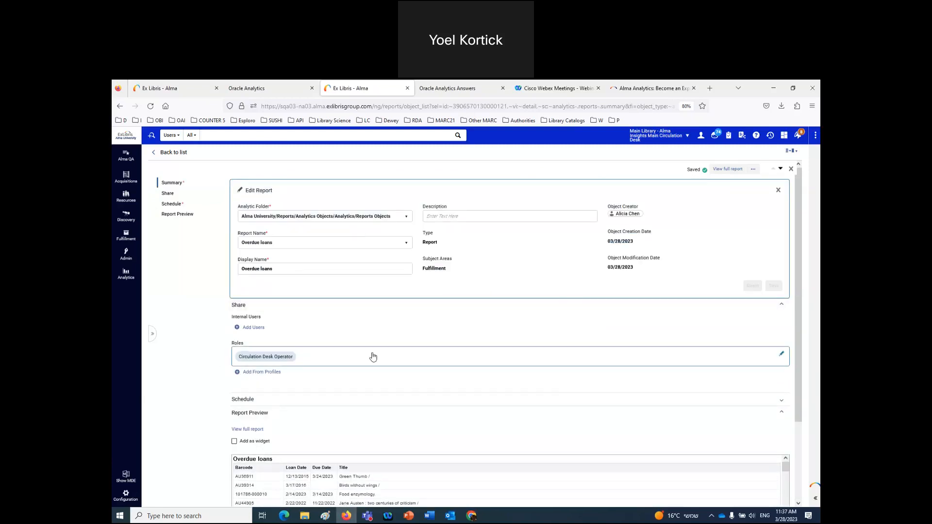
pyautogui.click(176, 153)
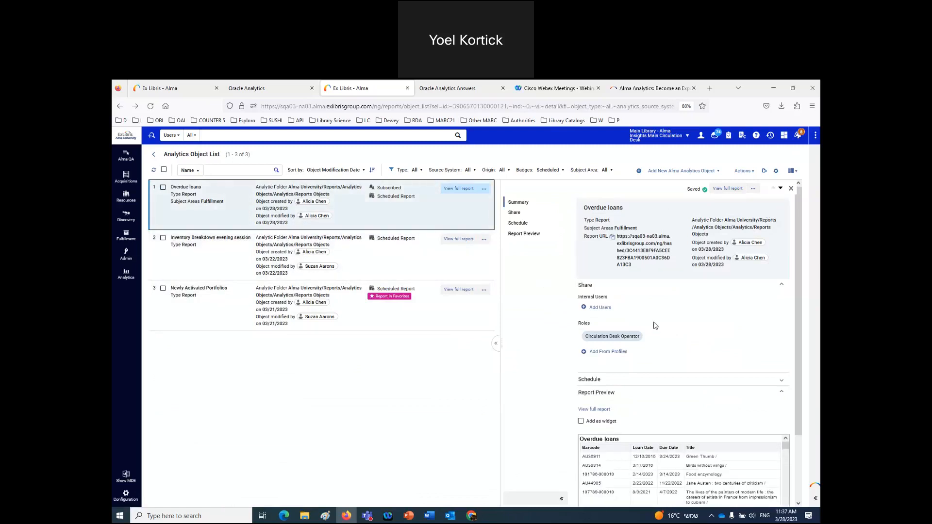
# - Expand Overdue loans to full width, fold away Report Preview, and expand Schedule
pyautogui.scroll(-3, 655, 324)
pyautogui.scroll(3, 656, 323)
pyautogui.click(496, 343)
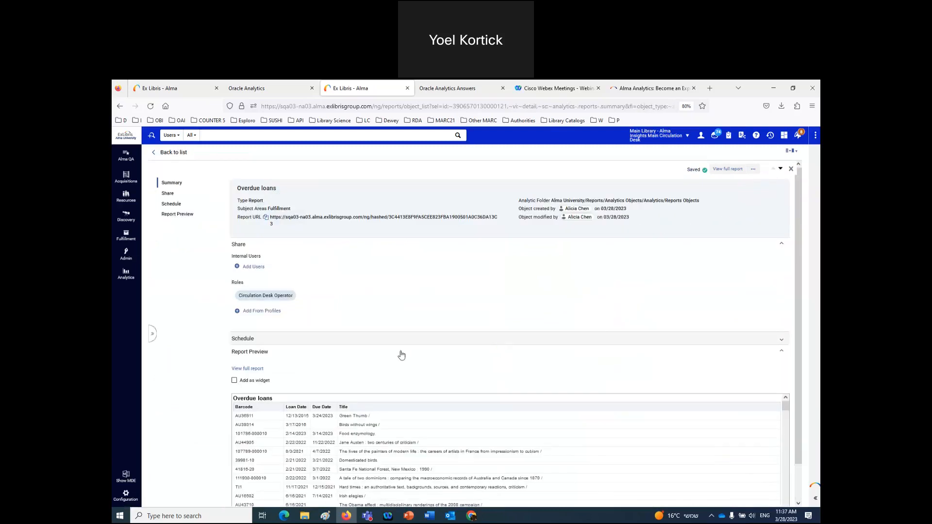
pyautogui.click(261, 353)
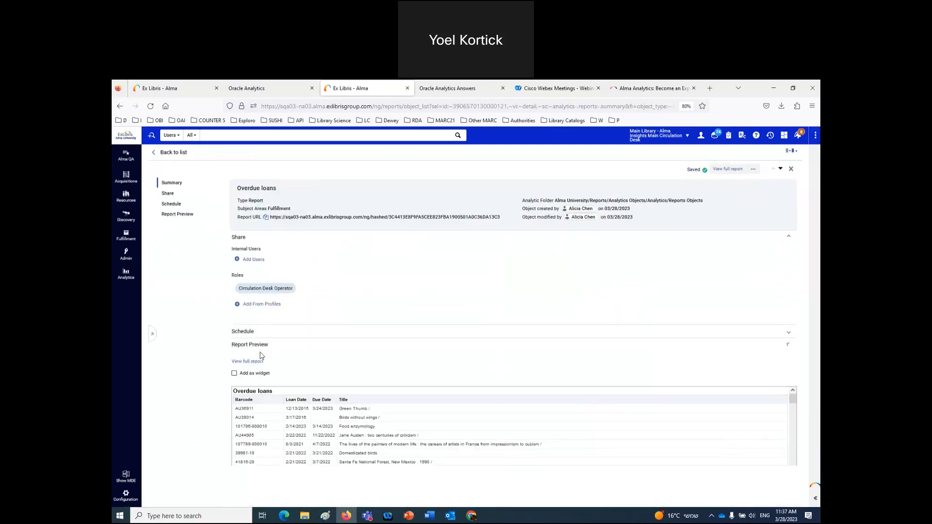
pyautogui.click(787, 336)
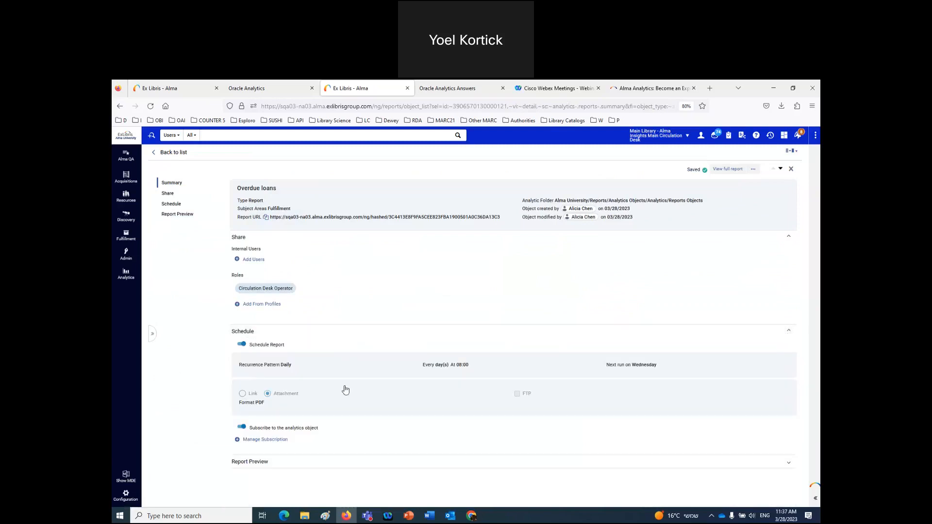
# - Open the schedule for editing and review the next run day and recurrence options, keeping Daily
pyautogui.click(278, 370)
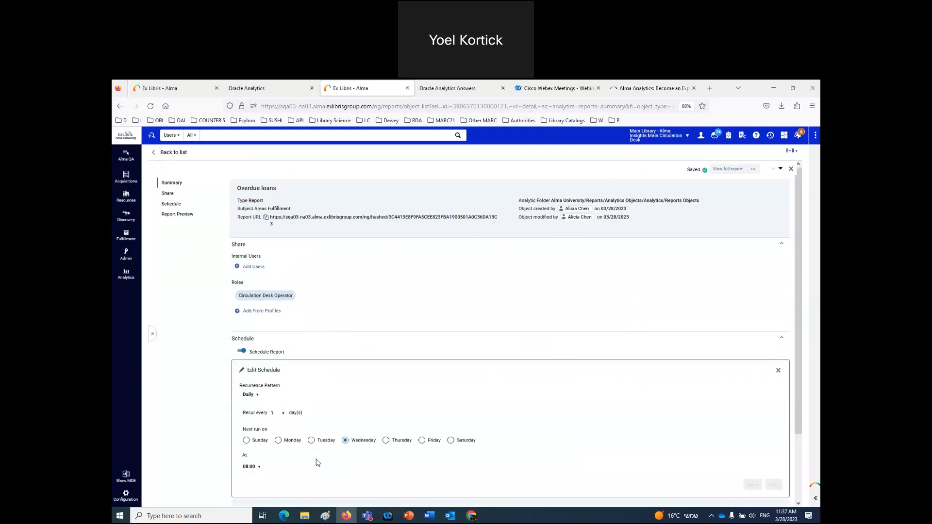
pyautogui.click(311, 441)
pyautogui.click(346, 443)
pyautogui.click(259, 398)
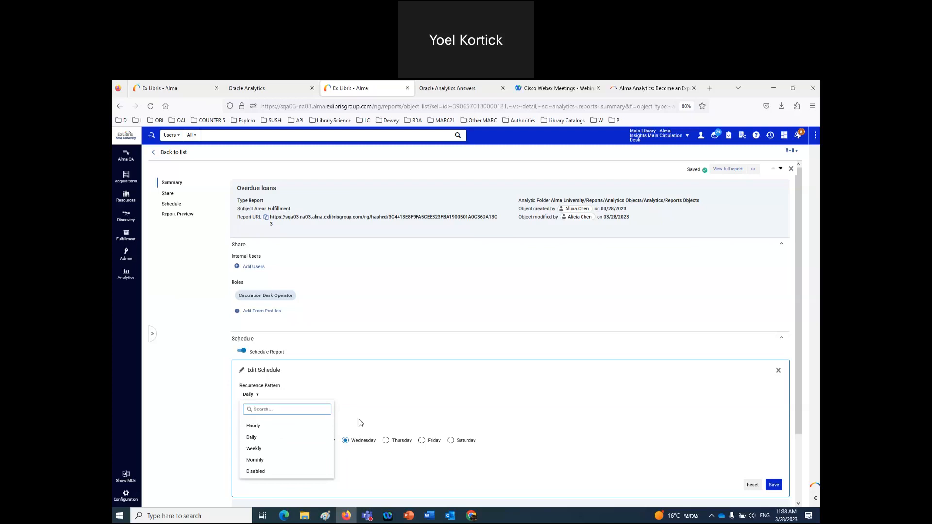
pyautogui.click(504, 341)
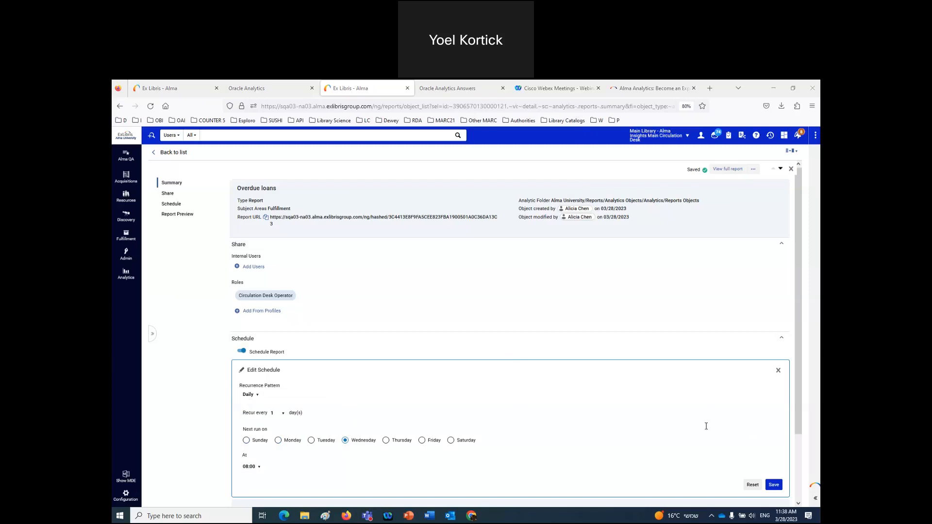
# - Set the recurrence to Weekly, Monday through Friday at 08:00, and save
pyautogui.click(257, 395)
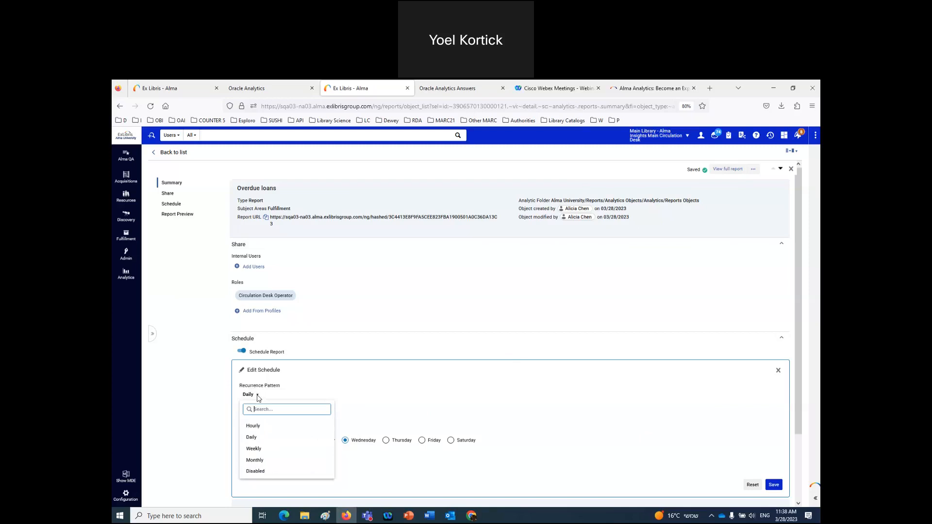
pyautogui.click(258, 452)
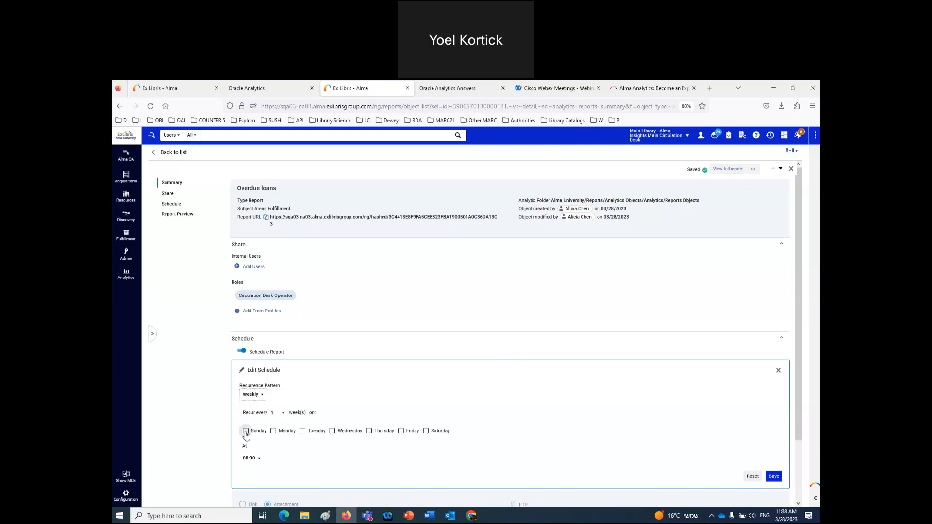
pyautogui.click(273, 431)
pyautogui.click(303, 433)
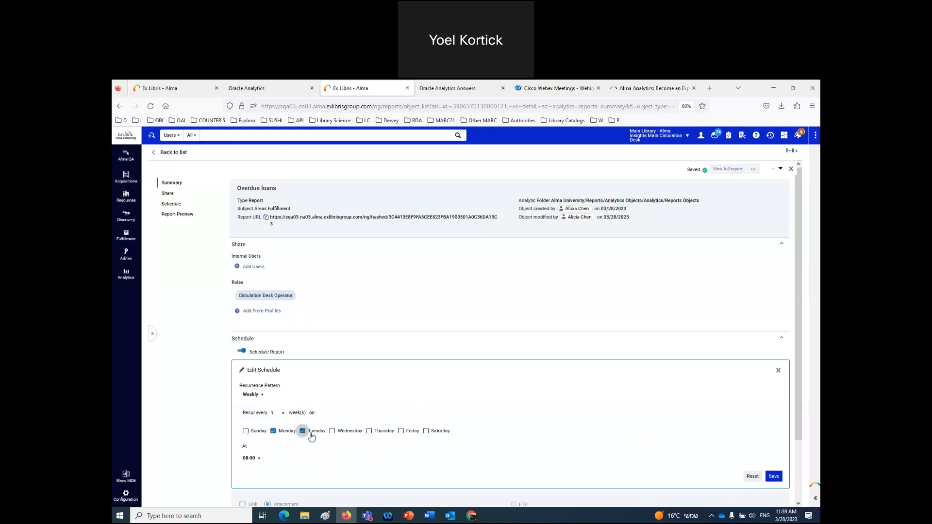
pyautogui.click(332, 432)
pyautogui.click(369, 432)
pyautogui.click(401, 432)
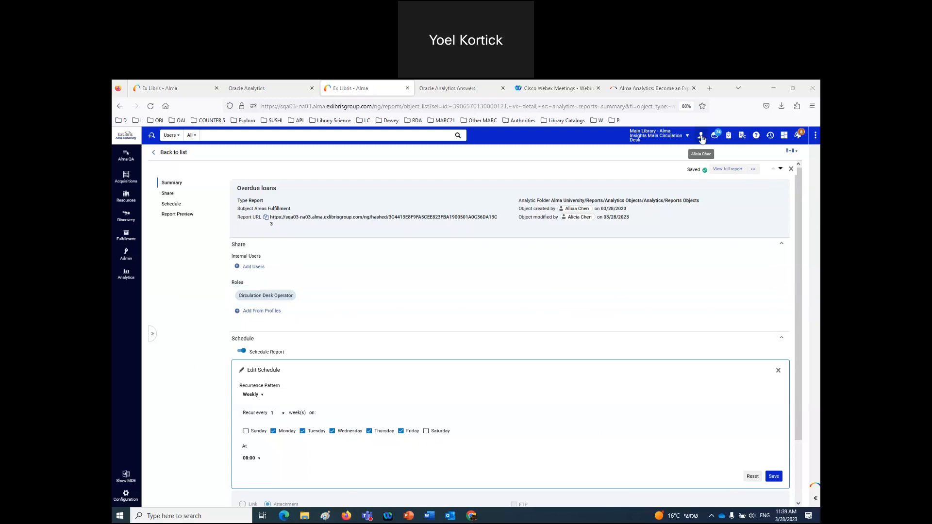
pyautogui.click(774, 477)
# - Sign out and log back in as a different demo user from the bookmarked logins
pyautogui.click(700, 135)
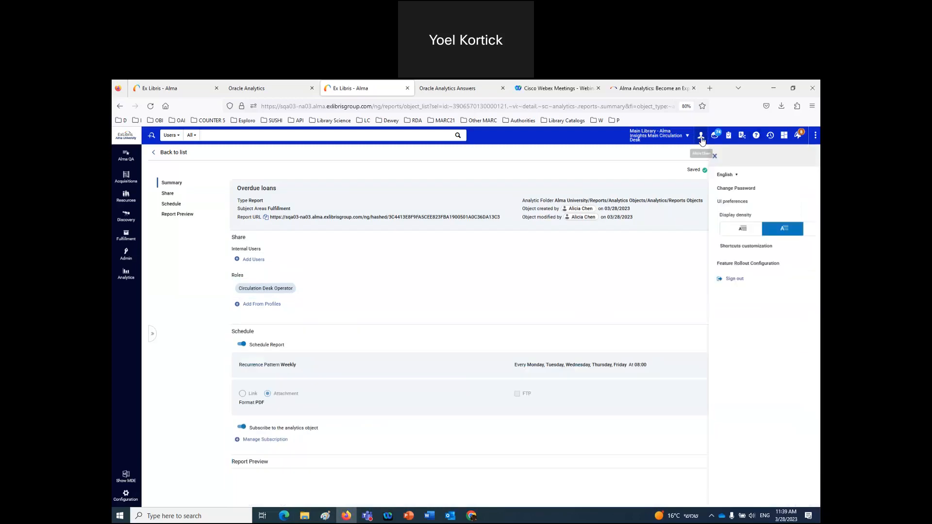
pyautogui.click(695, 232)
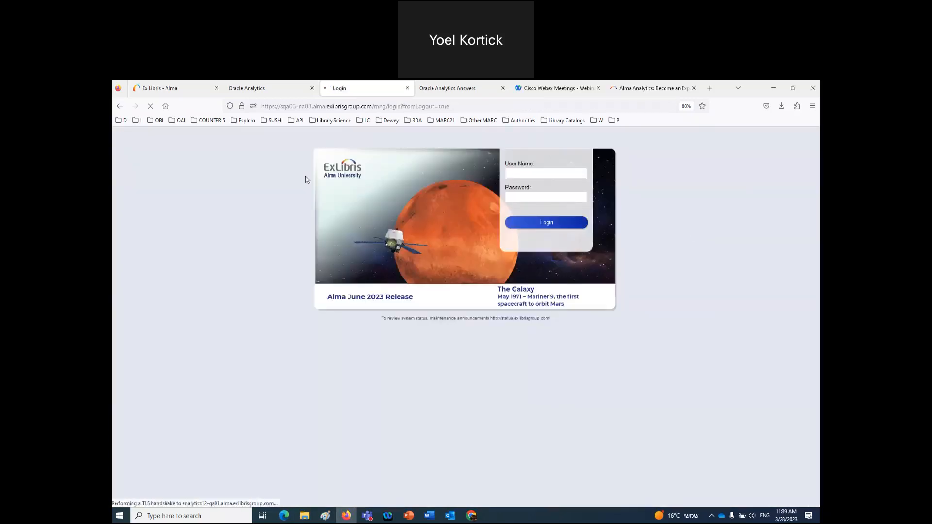
pyautogui.click(122, 120)
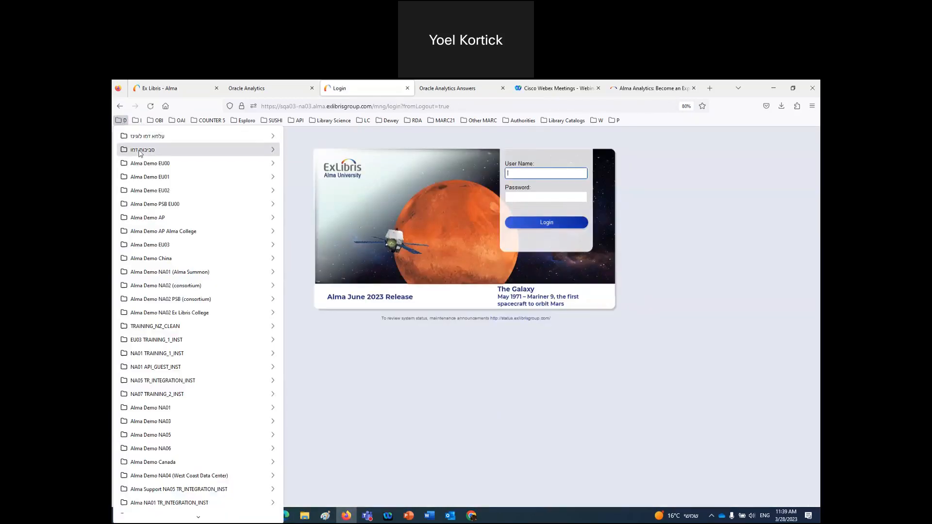
pyautogui.moveTo(142, 151)
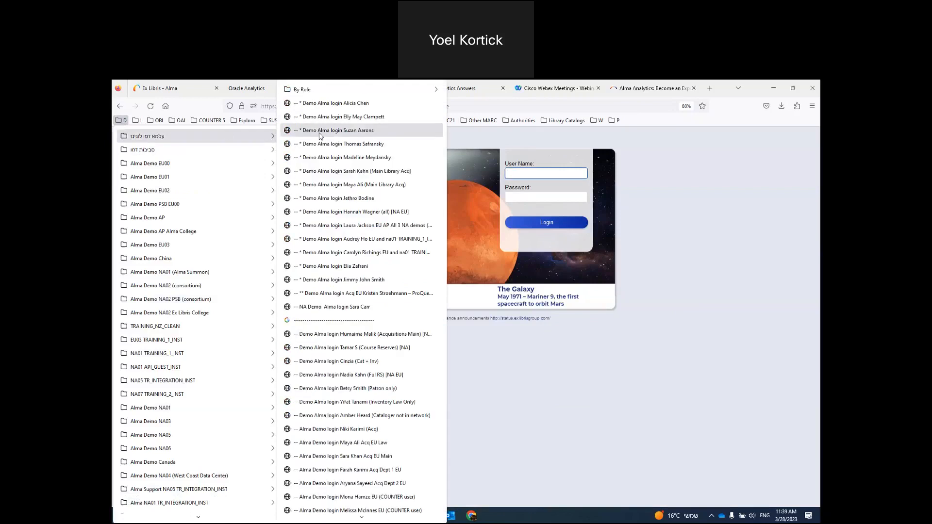
pyautogui.click(319, 135)
pyautogui.click(529, 224)
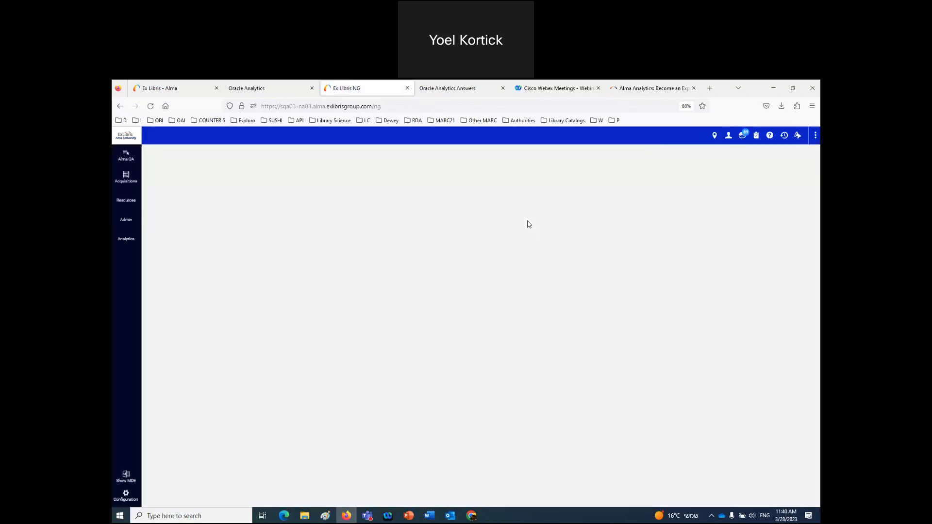
# - Search this user's Shared With Me reports for 'overdue', which finds no records
pyautogui.click(128, 239)
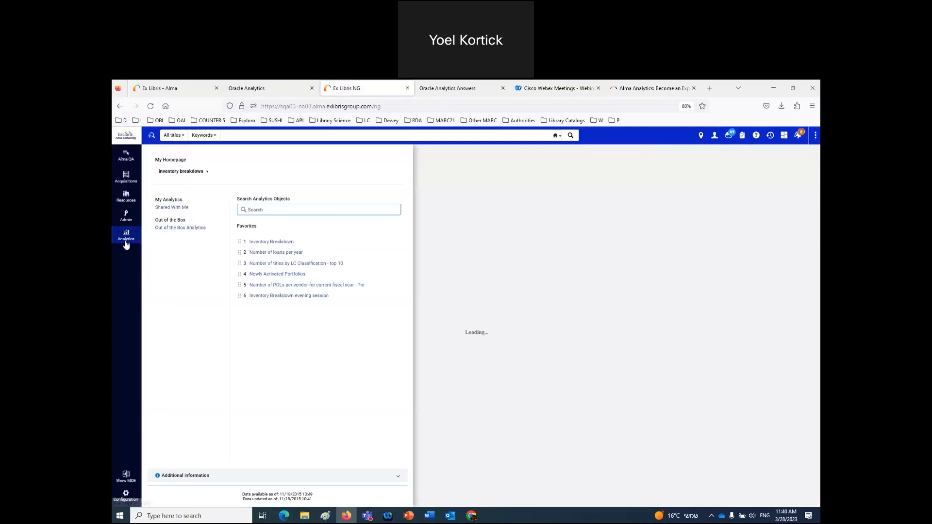
pyautogui.click(169, 208)
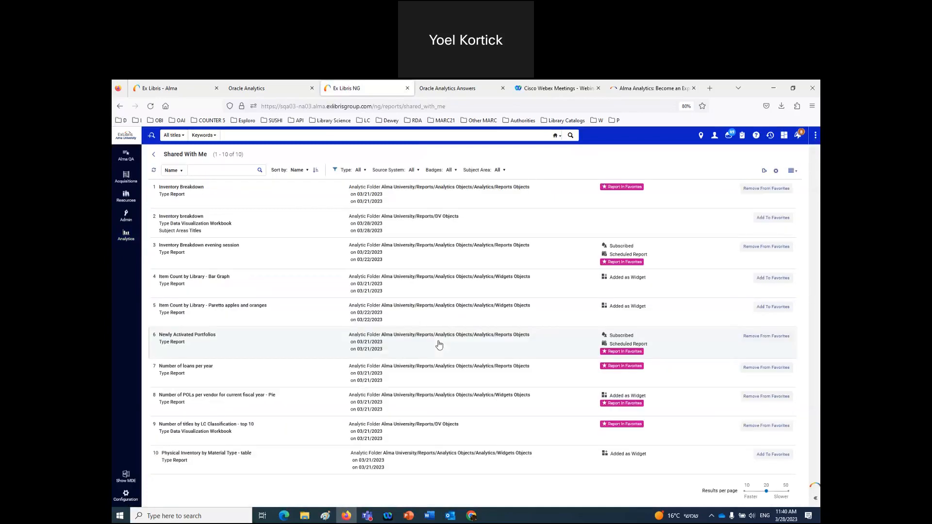
pyautogui.click(205, 172)
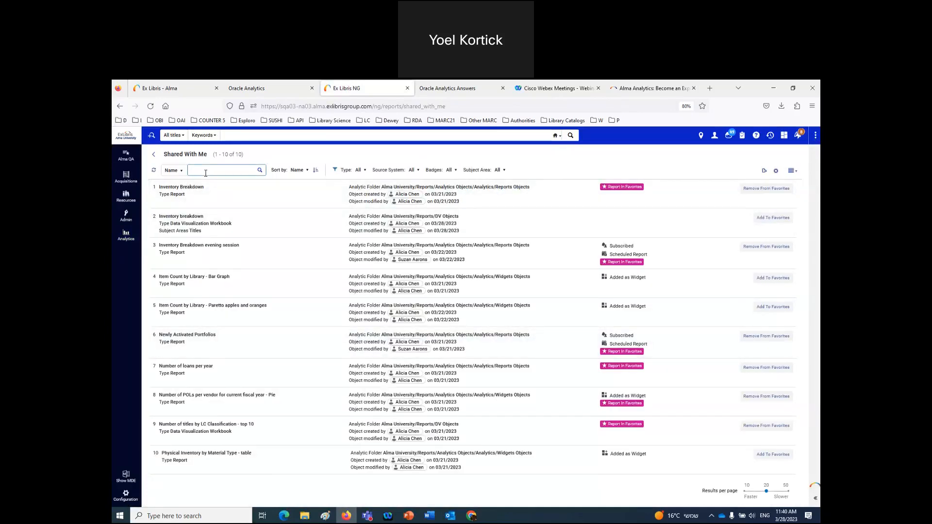
pyautogui.write('overdue')
pyautogui.press('Return')
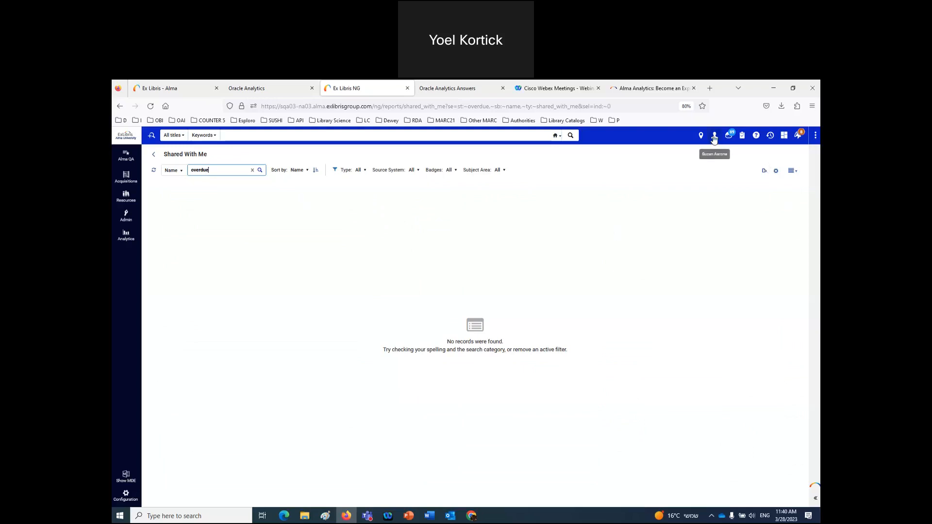
# - Check the Circulation Desk Operator role in the Word notes, then return to the browser
pyautogui.click(430, 516)
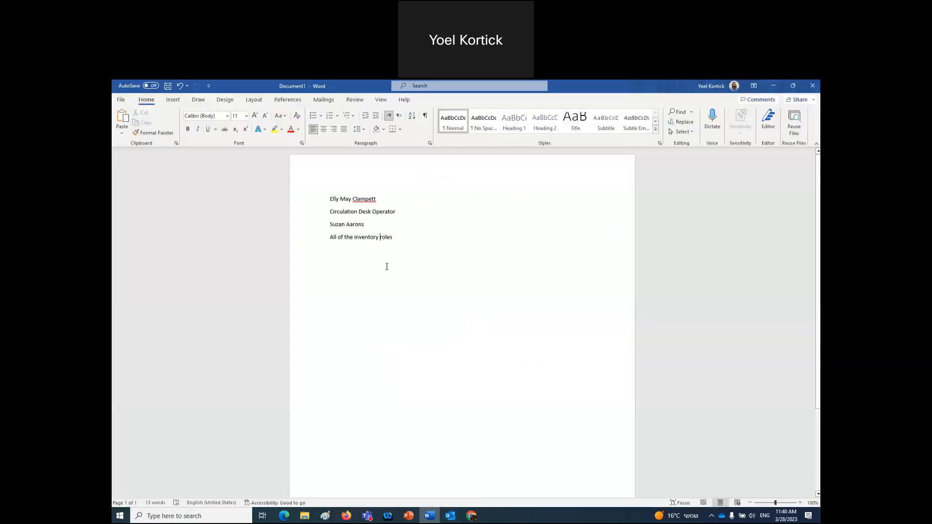
pyautogui.tripleClick(340, 213)
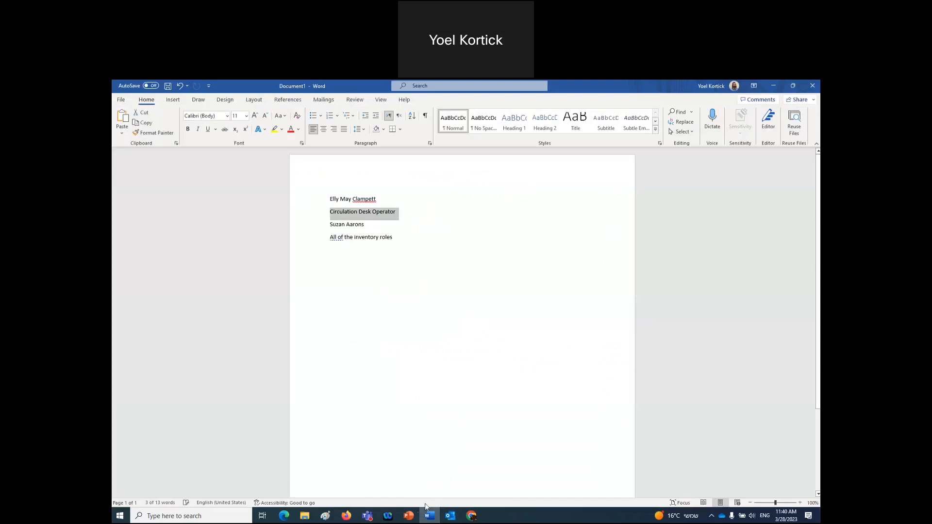
pyautogui.click(346, 516)
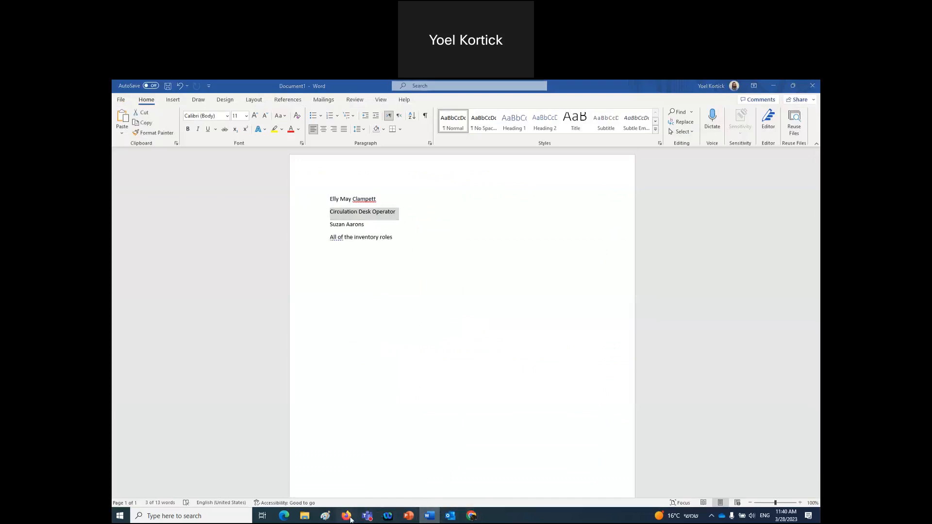
# - Sign out, log in as another bookmarked demo user, and open the Analytics area
pyautogui.click(714, 136)
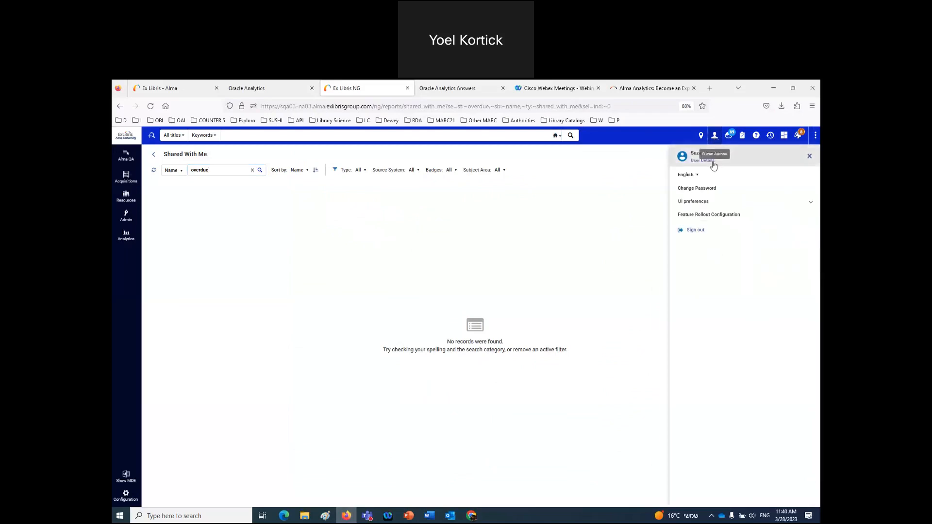
pyautogui.click(698, 230)
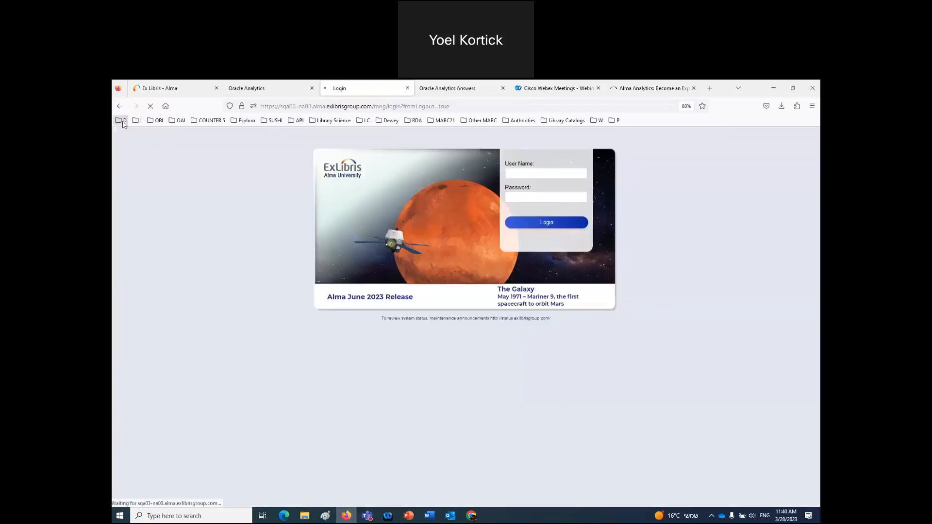
pyautogui.click(121, 120)
pyautogui.moveTo(138, 140)
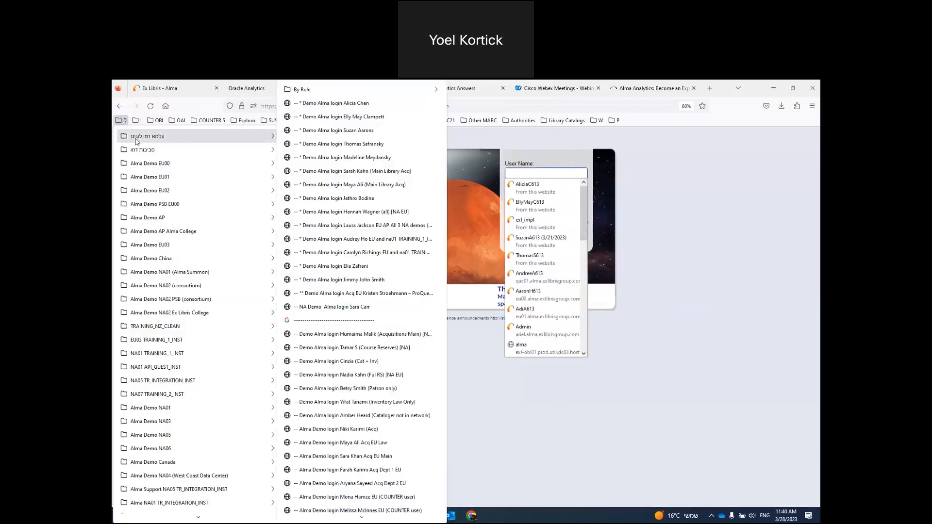
pyautogui.click(343, 116)
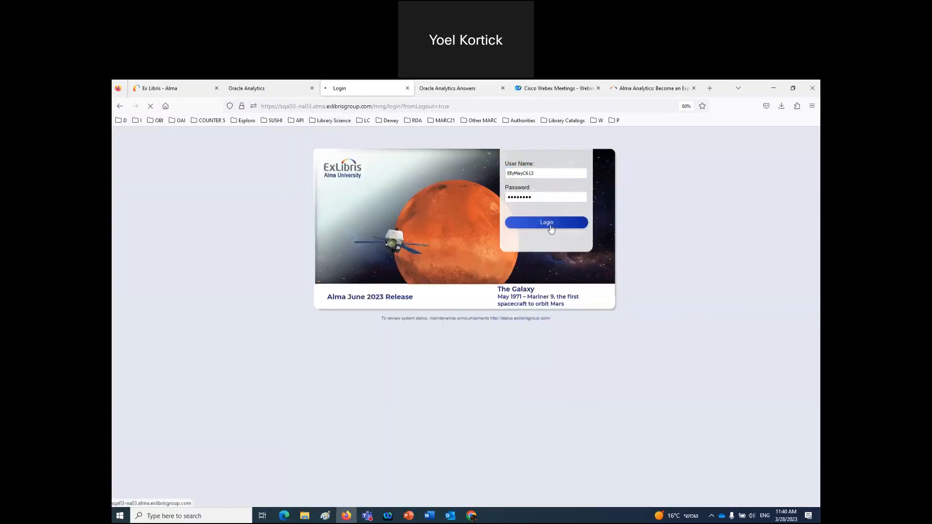
pyautogui.click(552, 228)
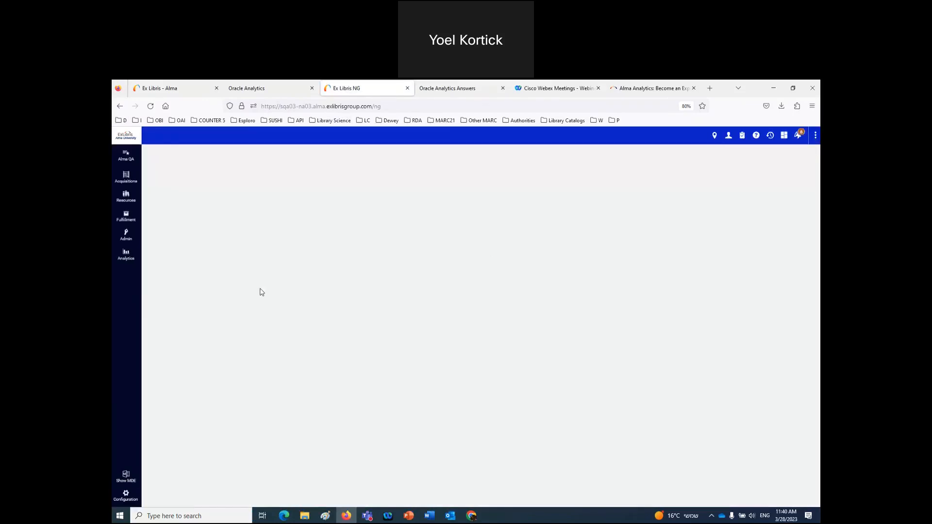
pyautogui.click(127, 255)
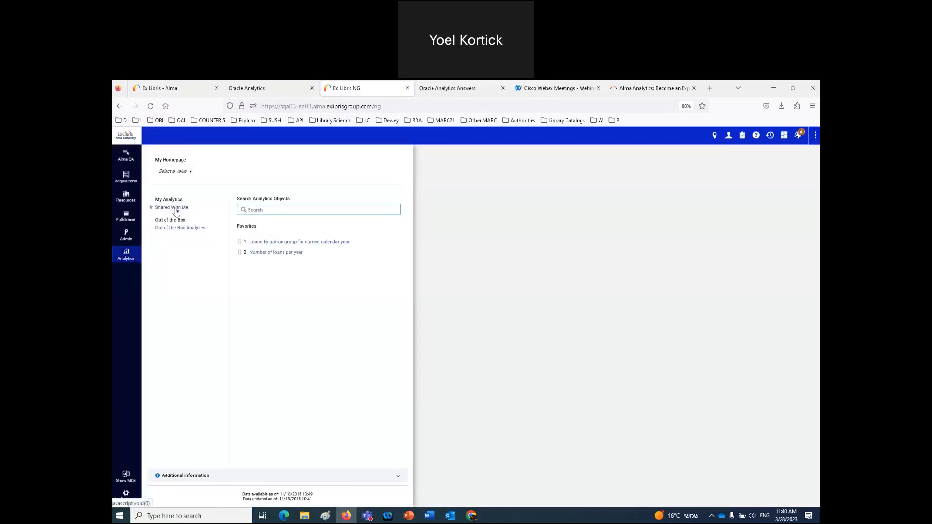
# - Open Overdue loans under Shared With Me to confirm its weekly schedule, then switch to the session 7 folder
pyautogui.click(176, 212)
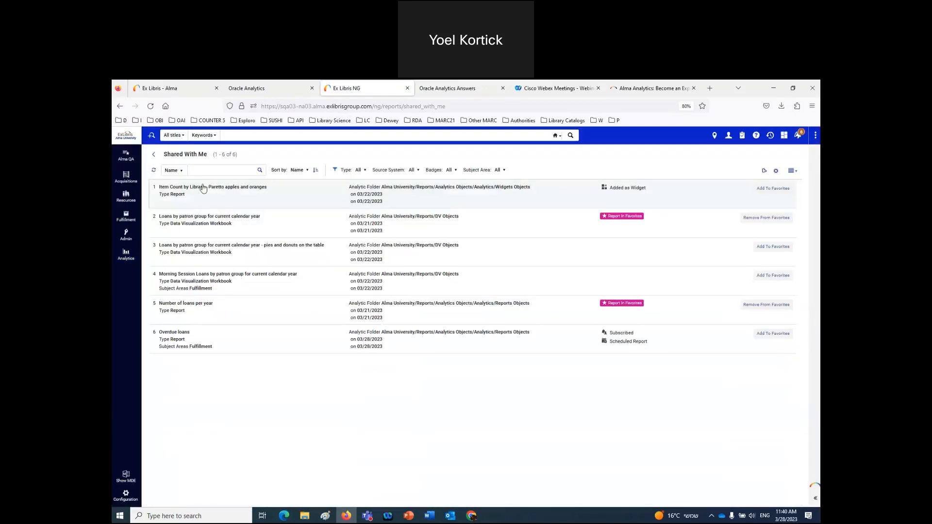
pyautogui.click(212, 172)
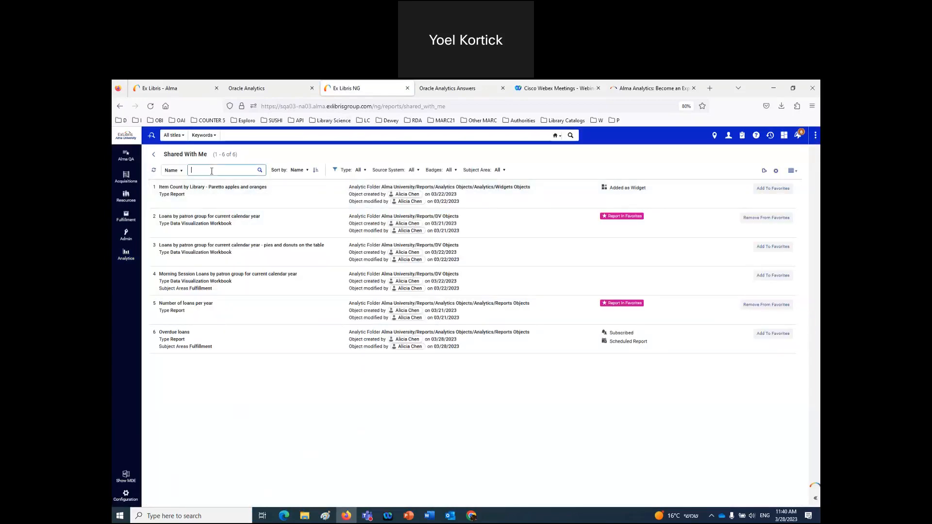
pyautogui.click(262, 348)
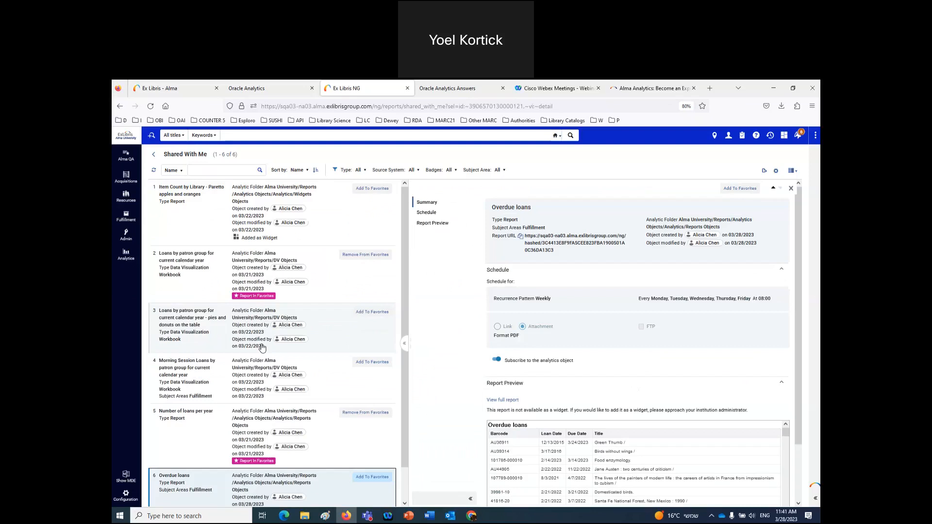
pyautogui.click(793, 189)
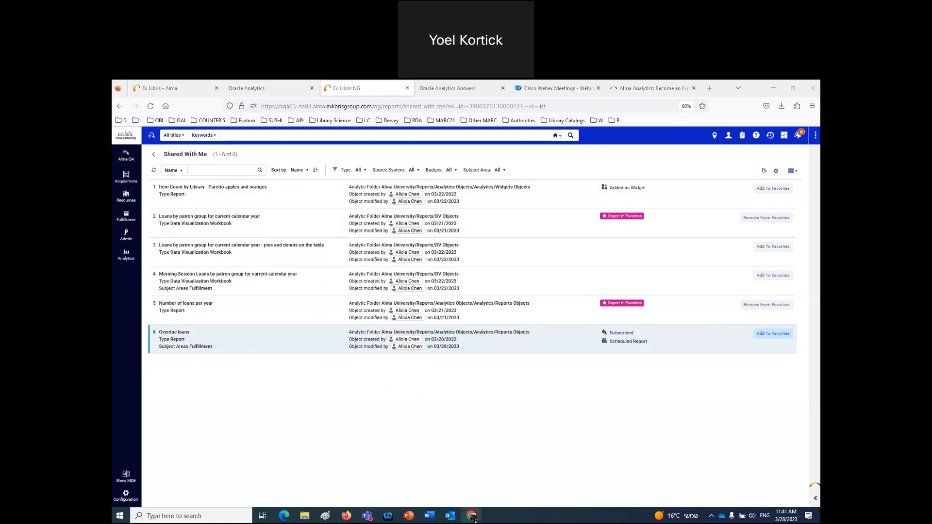
pyautogui.moveTo(472, 516)
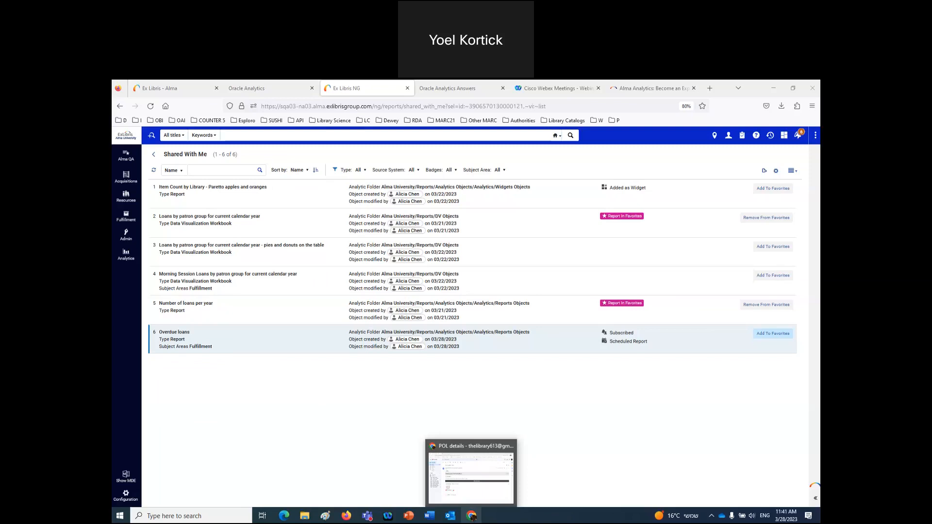
pyautogui.click(305, 516)
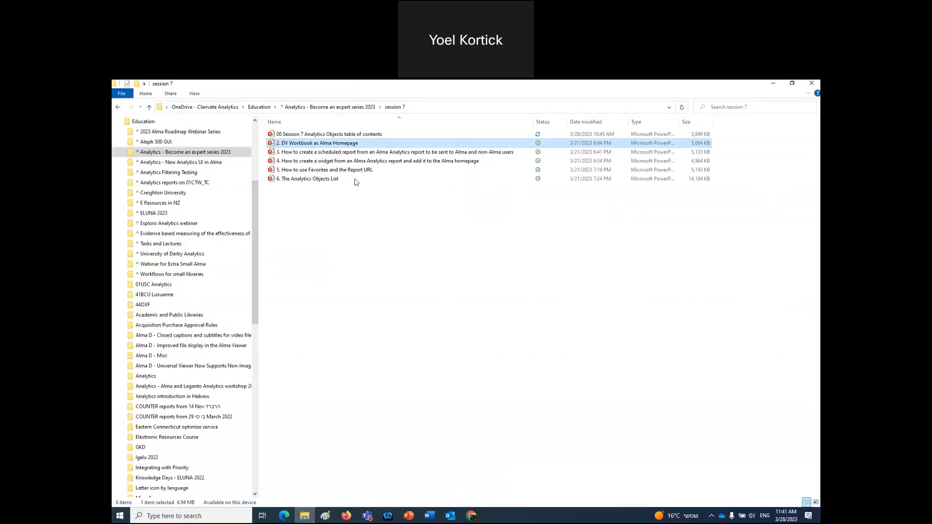
# - Select the scheduled-report and widget presentations in session 7, then return to Firefox
pyautogui.click(331, 154)
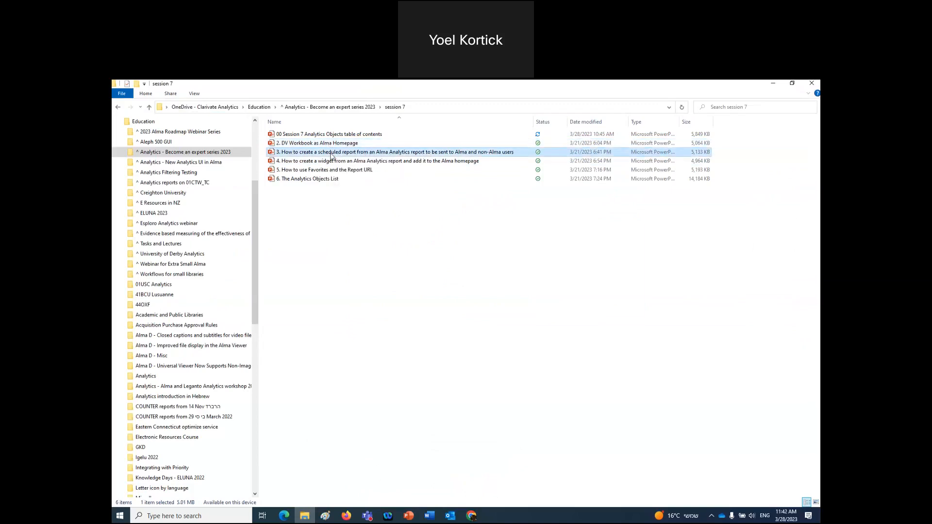
pyautogui.click(355, 160)
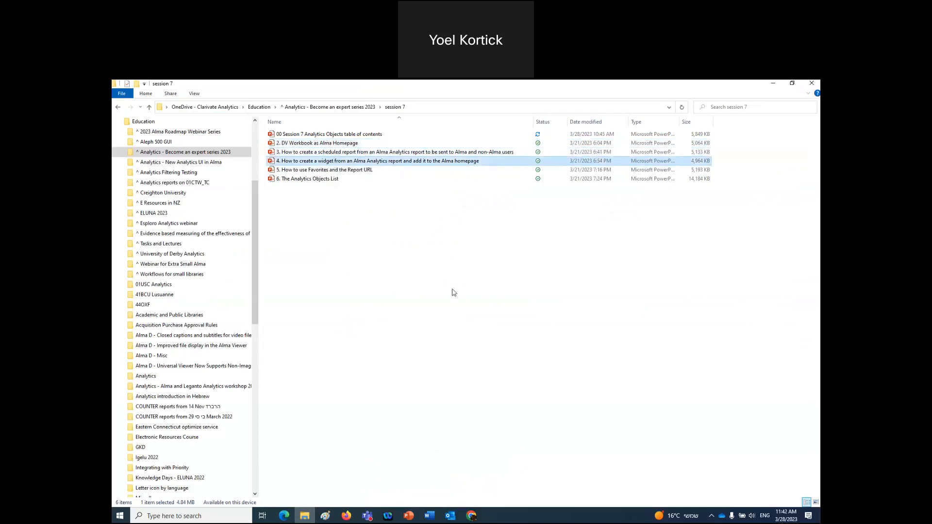
pyautogui.click(345, 517)
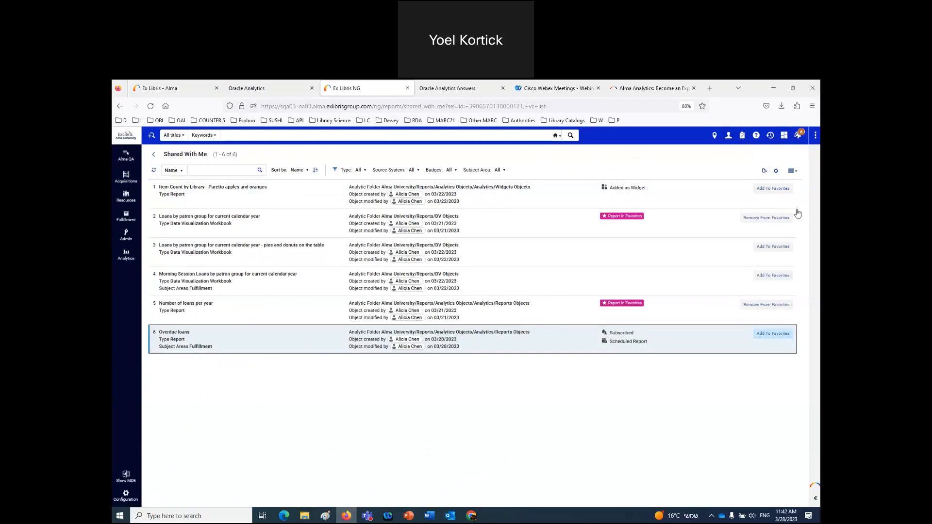
# - Sign out of Alma and log back in as the original demo user
pyautogui.click(729, 136)
pyautogui.click(697, 229)
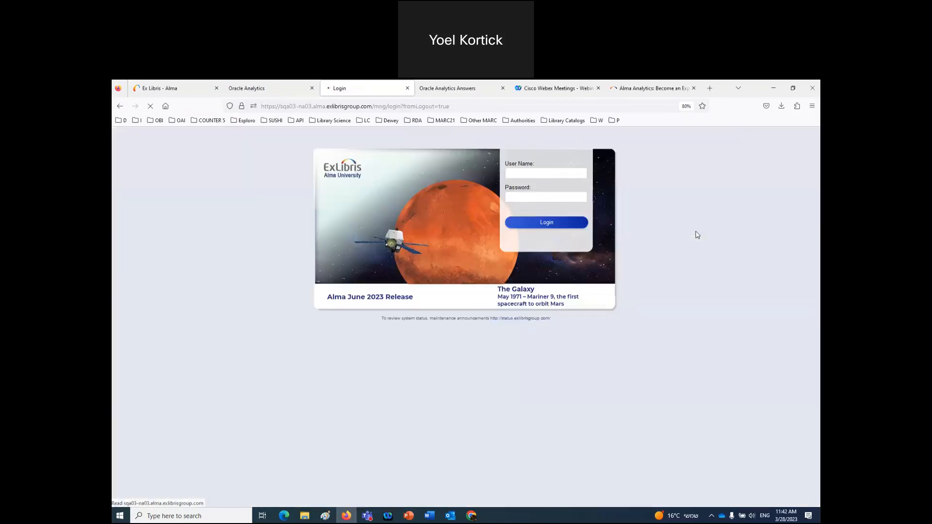
pyautogui.click(137, 120)
pyautogui.click(147, 136)
pyautogui.click(545, 223)
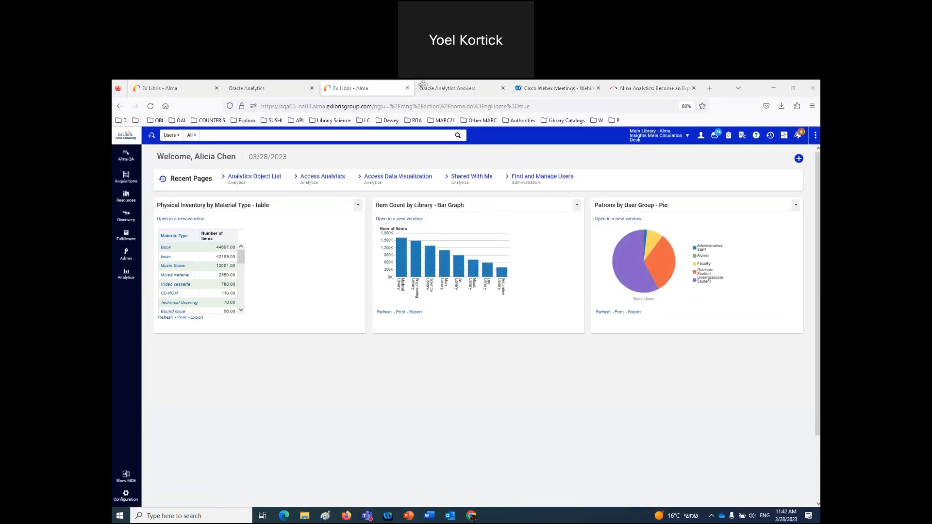
# - Close the earlier analysis tab and launch Access Analytics in a new tab
pyautogui.click(502, 88)
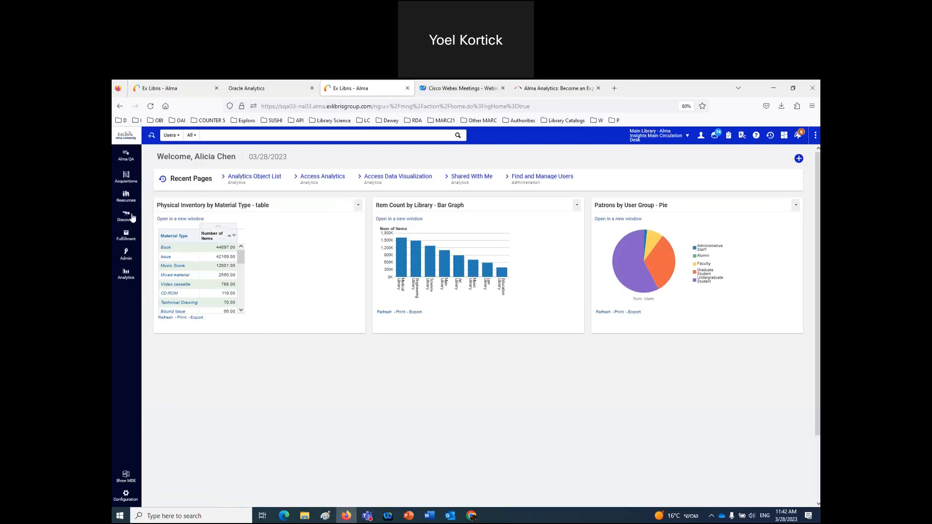
pyautogui.click(126, 274)
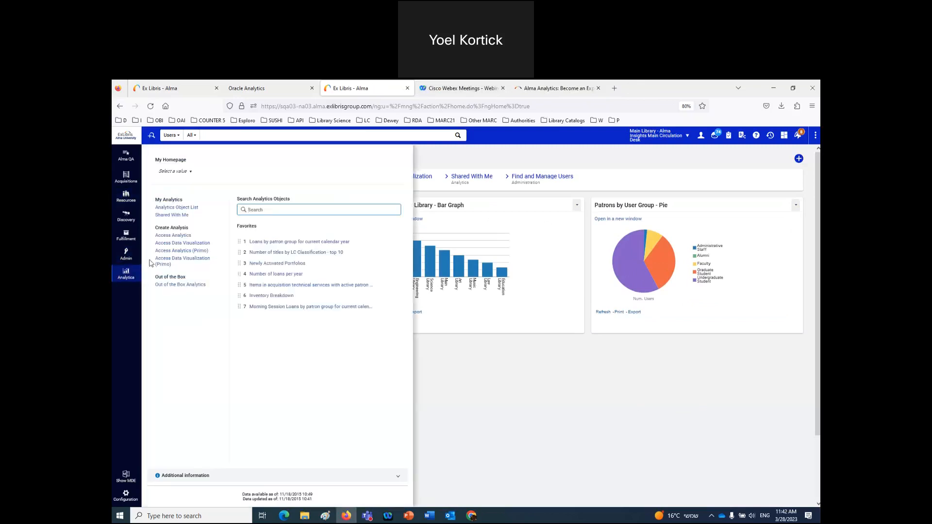
pyautogui.click(171, 237)
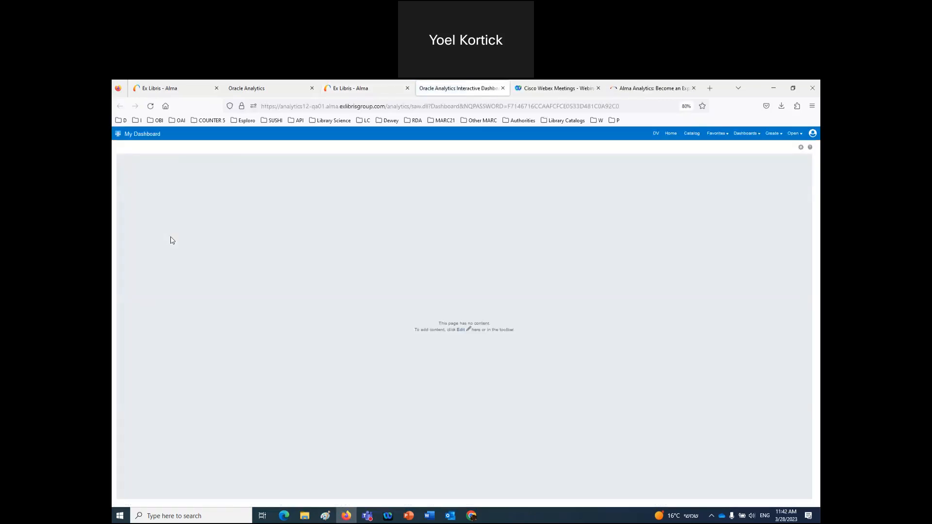
# - Create a new analysis using the Titles subject area, then return to it from the Alma tab
pyautogui.click(771, 134)
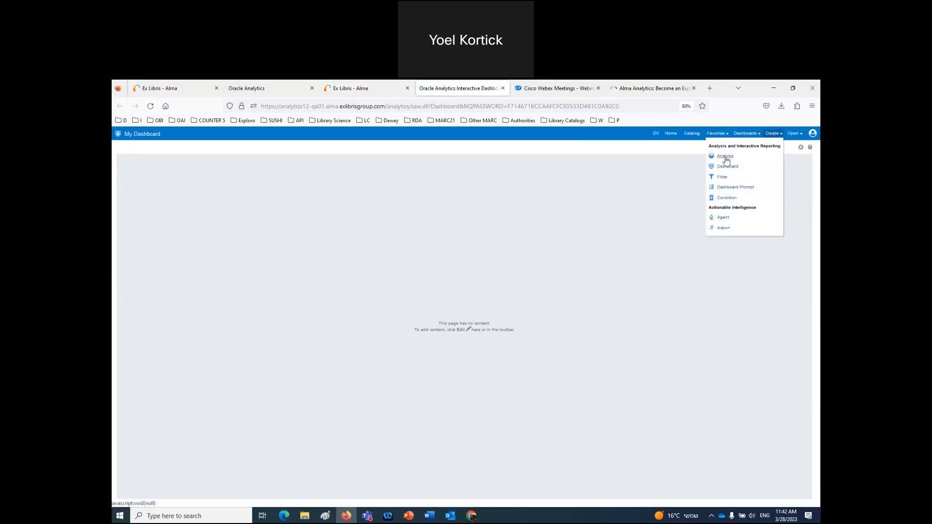
pyautogui.click(725, 156)
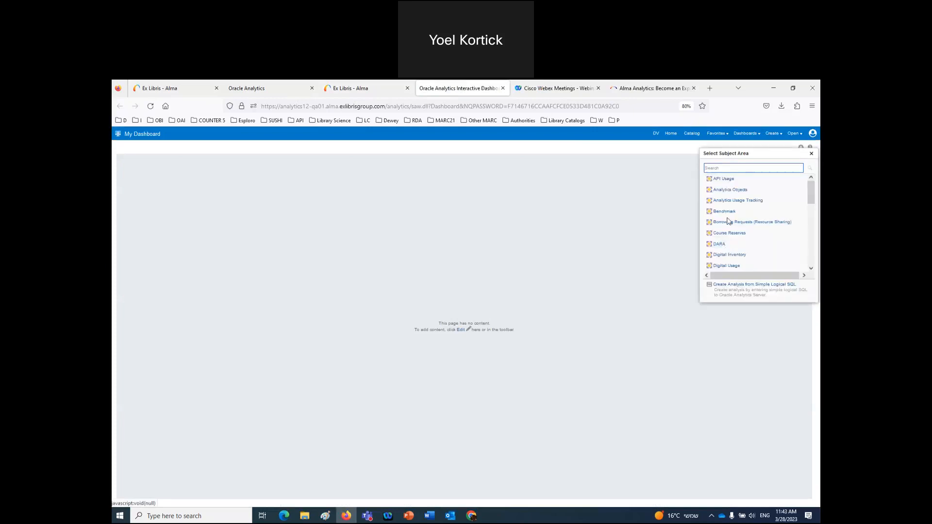
pyautogui.scroll(-3, 727, 223)
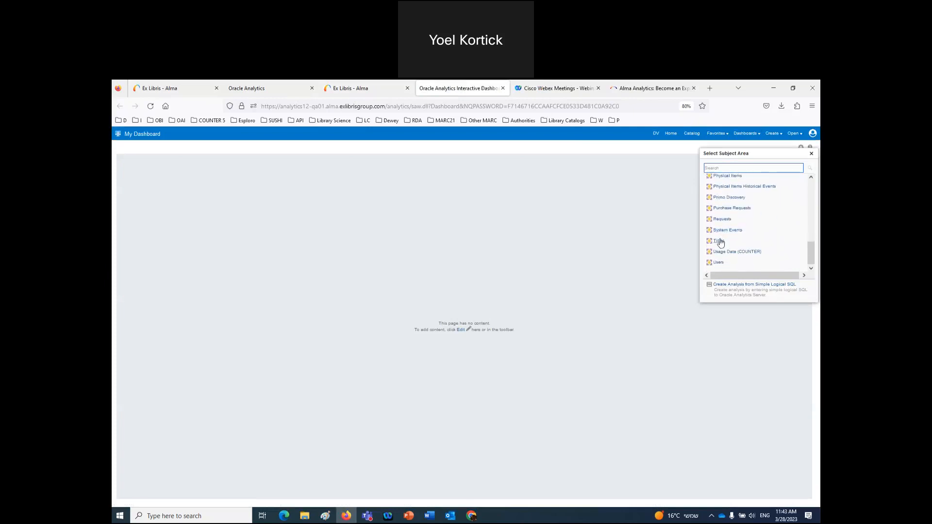
pyautogui.click(722, 244)
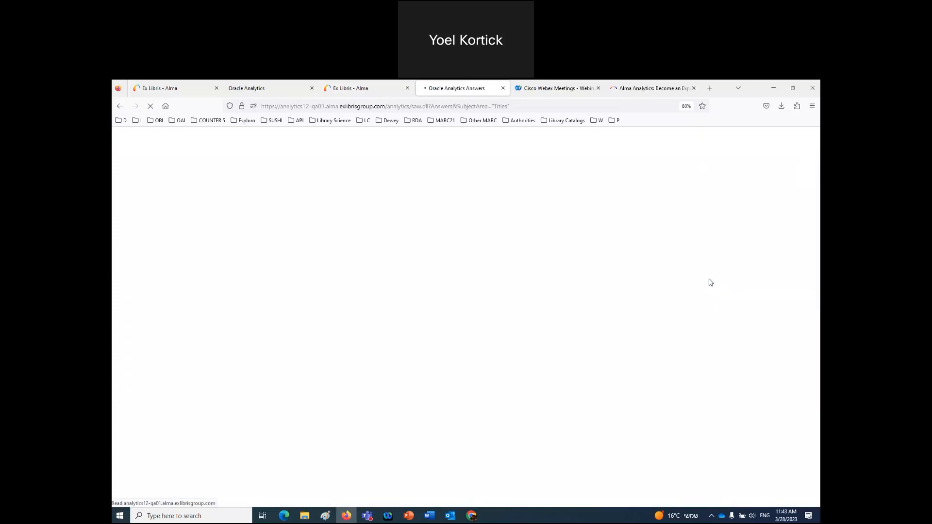
pyautogui.click(384, 89)
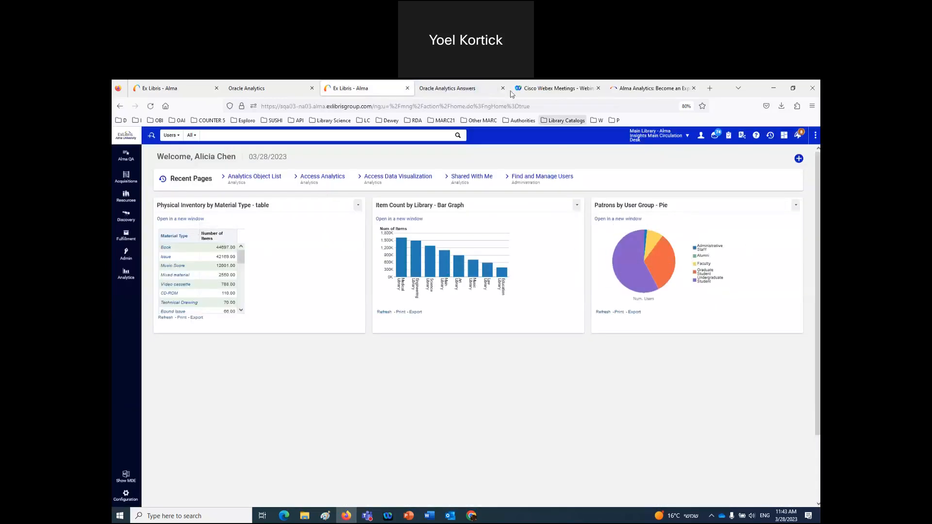
pyautogui.click(475, 91)
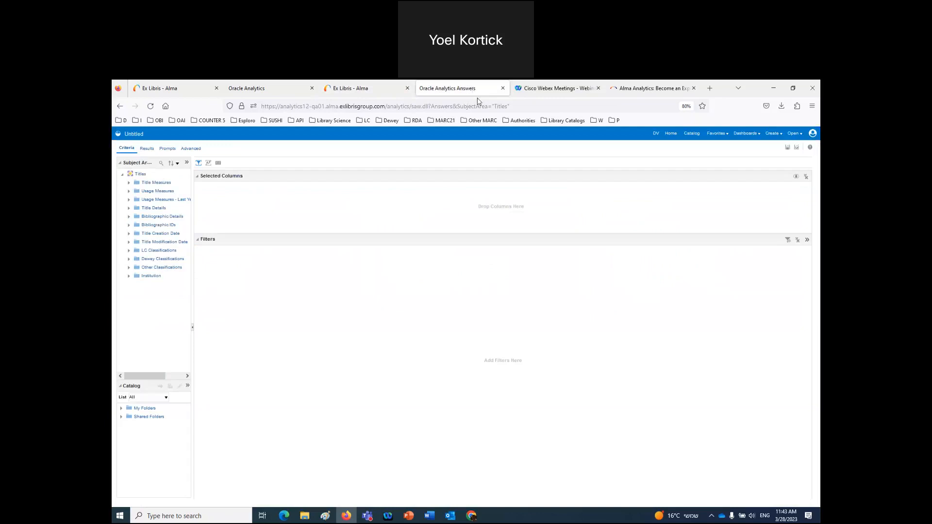
# - Add Num of Titles for active physical items and active electronic portfolios, showing 54569 and 309747
pyautogui.click(128, 183)
pyautogui.moveTo(295, 231); pyautogui.dragTo(295, 233)
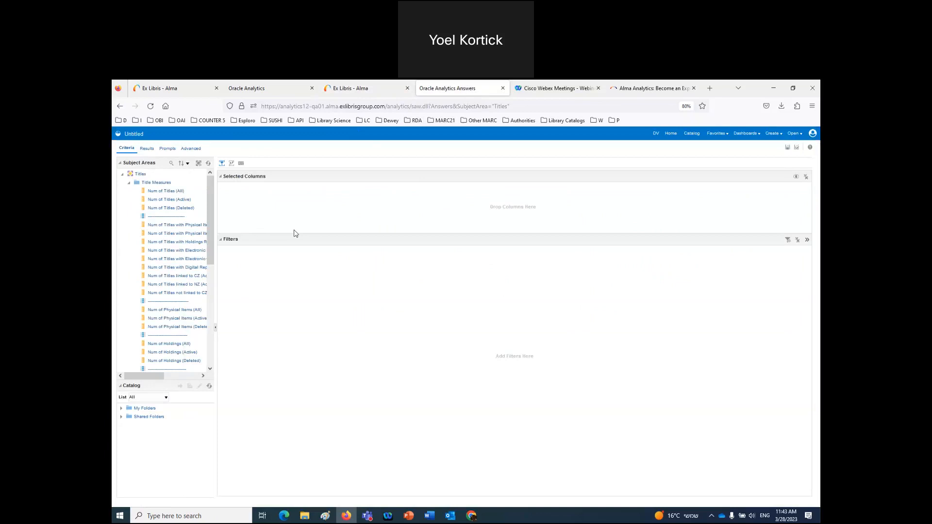
pyautogui.moveTo(214, 237); pyautogui.dragTo(347, 203)
pyautogui.moveTo(225, 251); pyautogui.dragTo(339, 230)
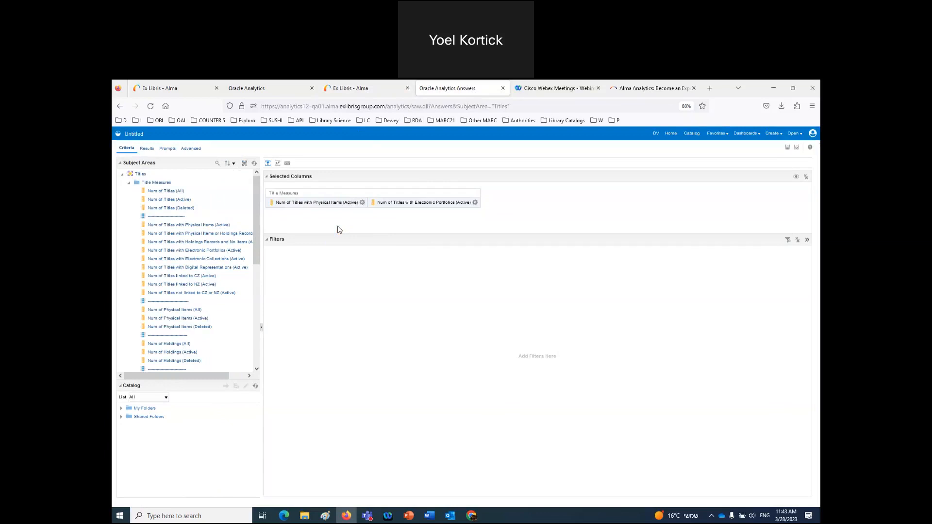
pyautogui.click(147, 148)
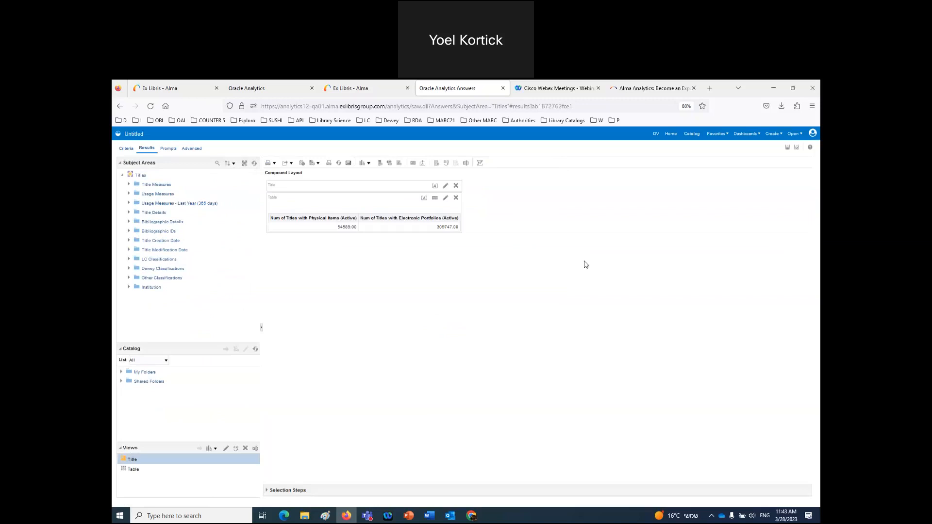
# - Add a Pie graph view charting both active title counts
pyautogui.click(369, 164)
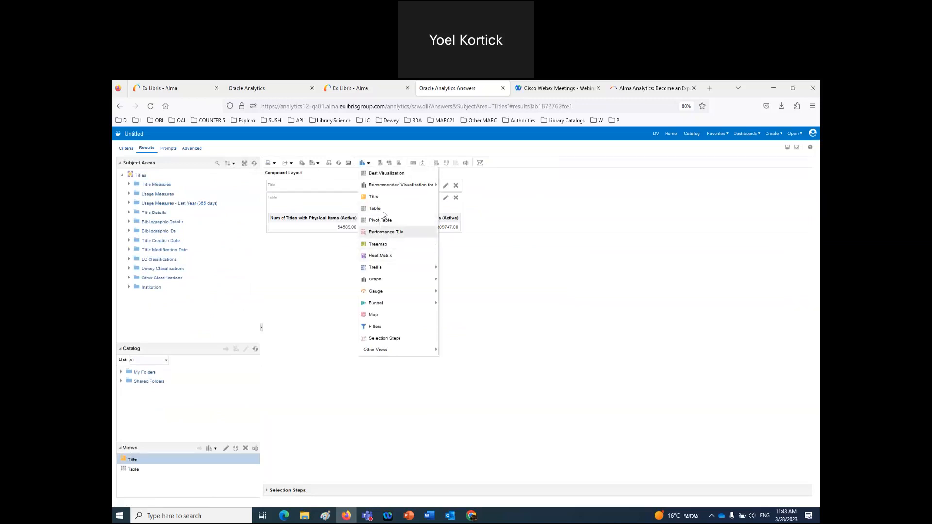
pyautogui.moveTo(387, 352)
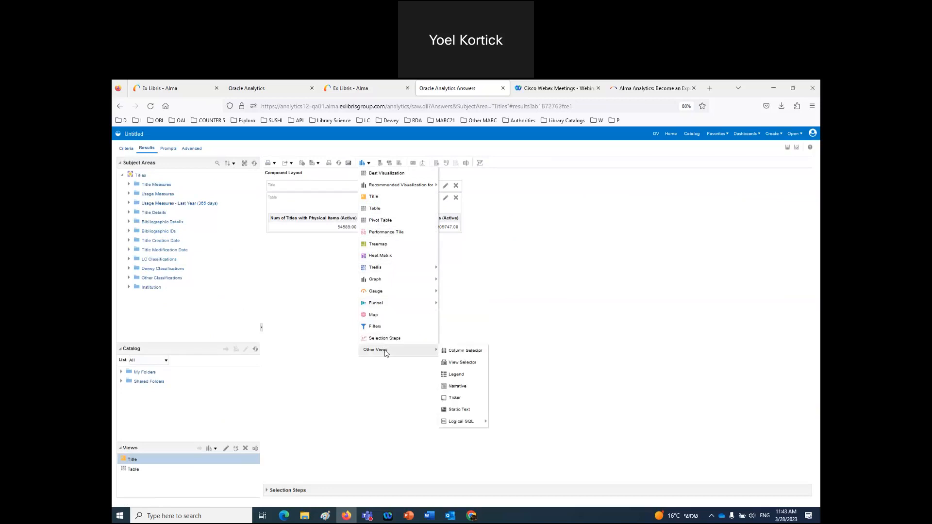
pyautogui.moveTo(388, 282)
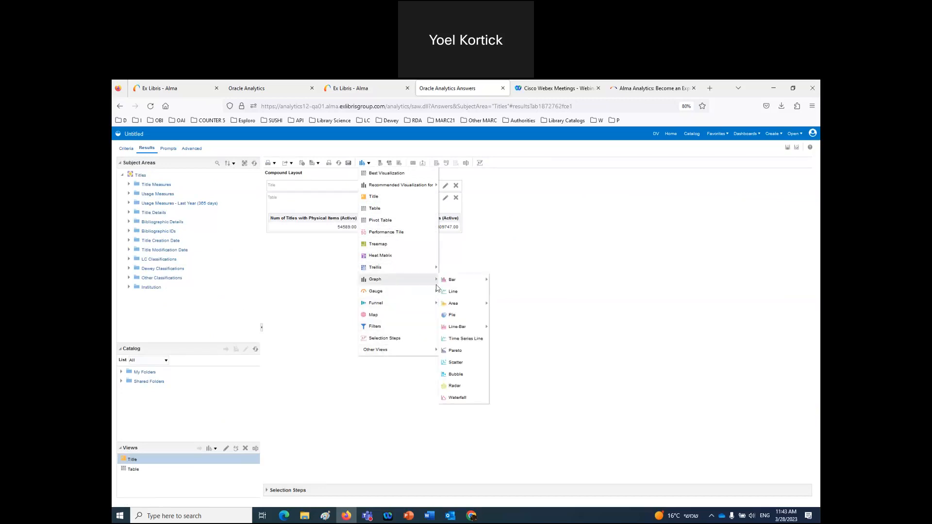
pyautogui.click(457, 320)
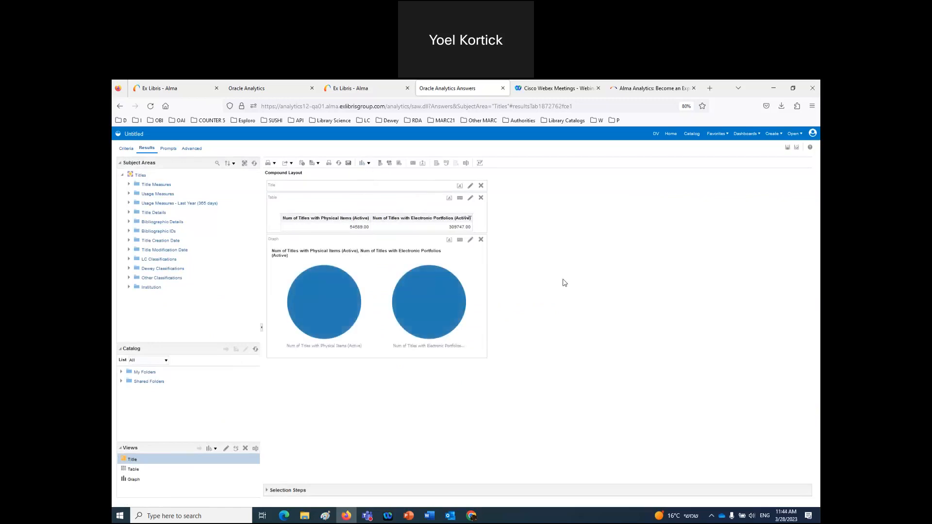
# - Edit the pie so the Physical Items and Electronic Portfolios counts become slices
pyautogui.click(461, 241)
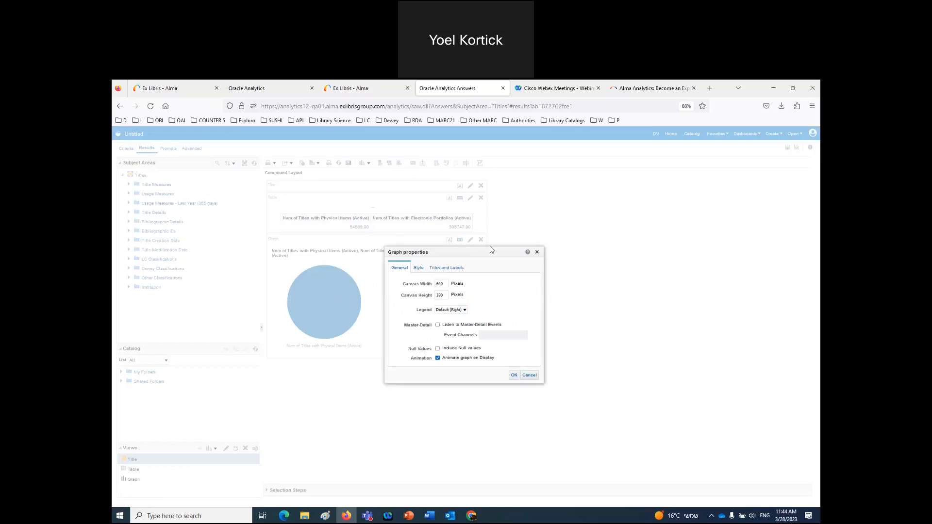
pyautogui.click(537, 252)
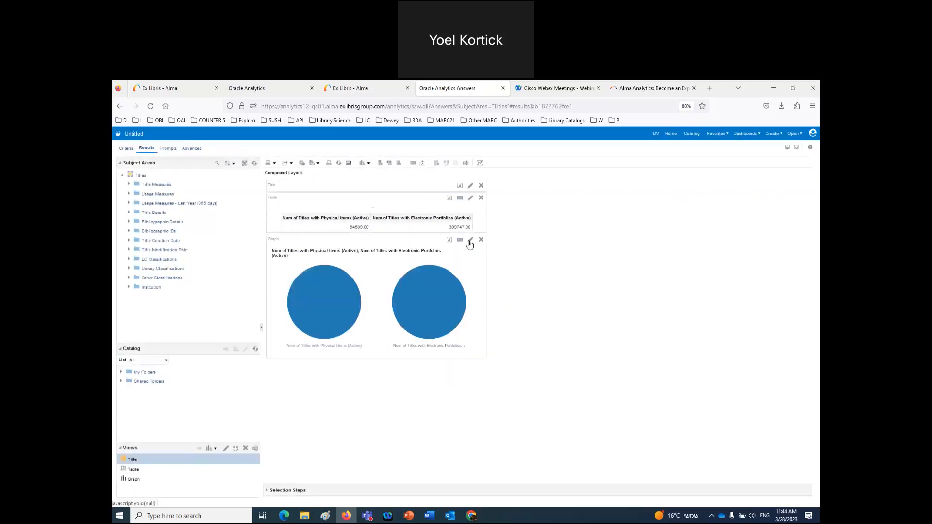
pyautogui.click(470, 241)
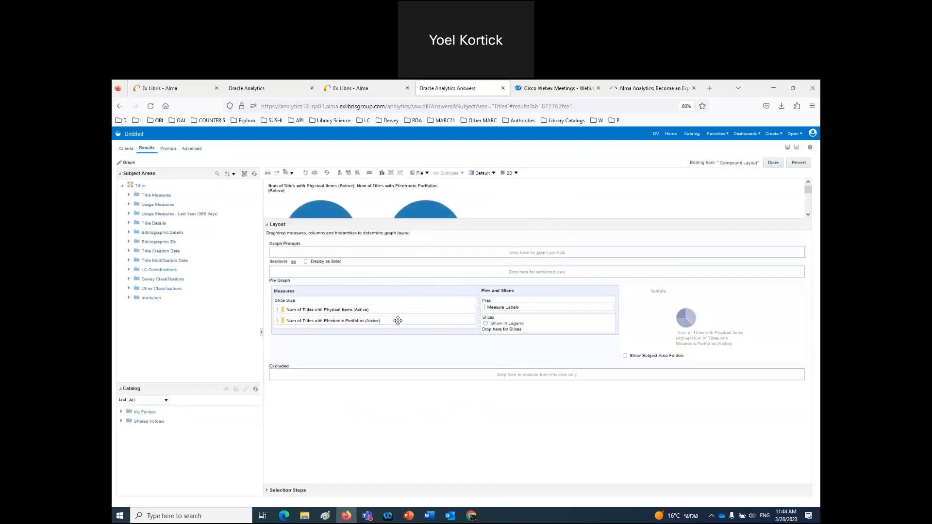
pyautogui.moveTo(361, 321); pyautogui.dragTo(512, 324)
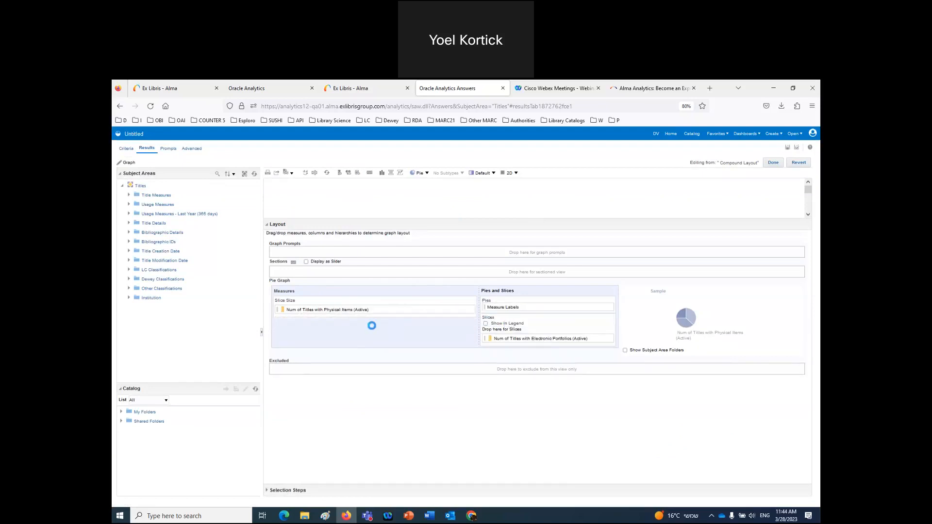
pyautogui.moveTo(346, 309); pyautogui.dragTo(509, 335)
pyautogui.moveTo(339, 310); pyautogui.dragTo(366, 307)
pyautogui.moveTo(481, 223); pyautogui.dragTo(483, 296)
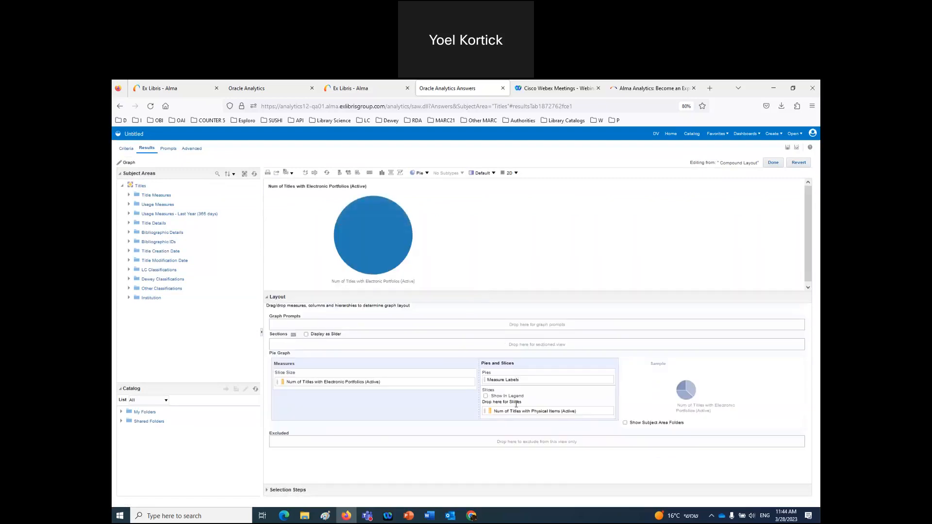
pyautogui.moveTo(506, 414); pyautogui.dragTo(534, 406)
pyautogui.moveTo(291, 382); pyautogui.dragTo(511, 408)
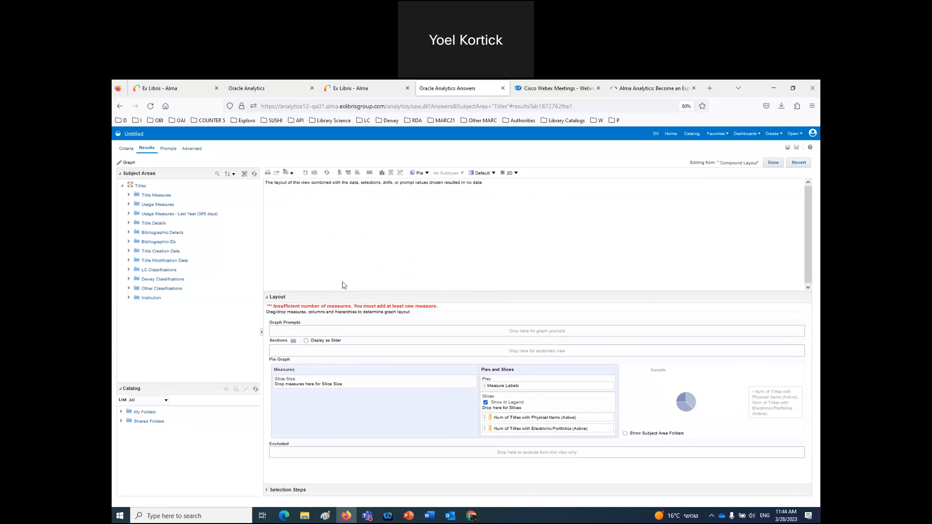
# - Size the pie by Num of Titles (Active) and remove the Title view from the layout
pyautogui.click(129, 195)
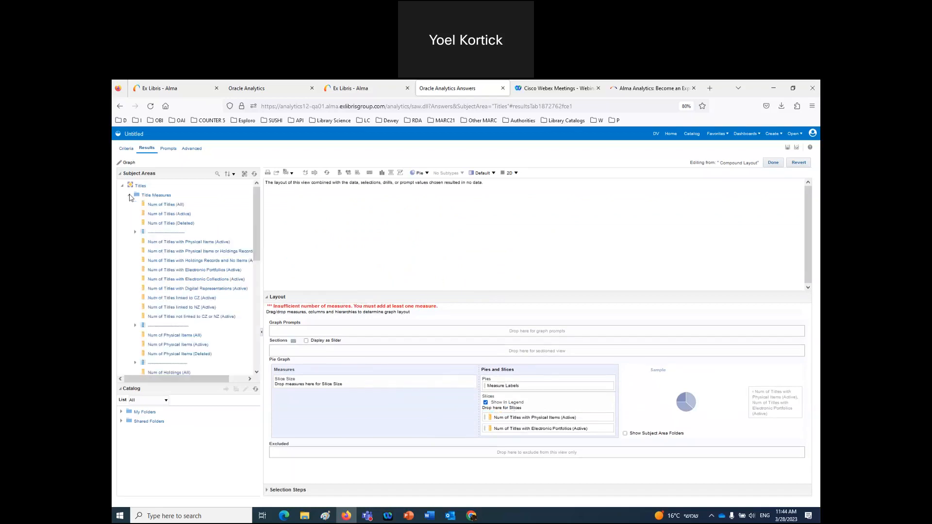
pyautogui.moveTo(175, 216); pyautogui.dragTo(311, 384)
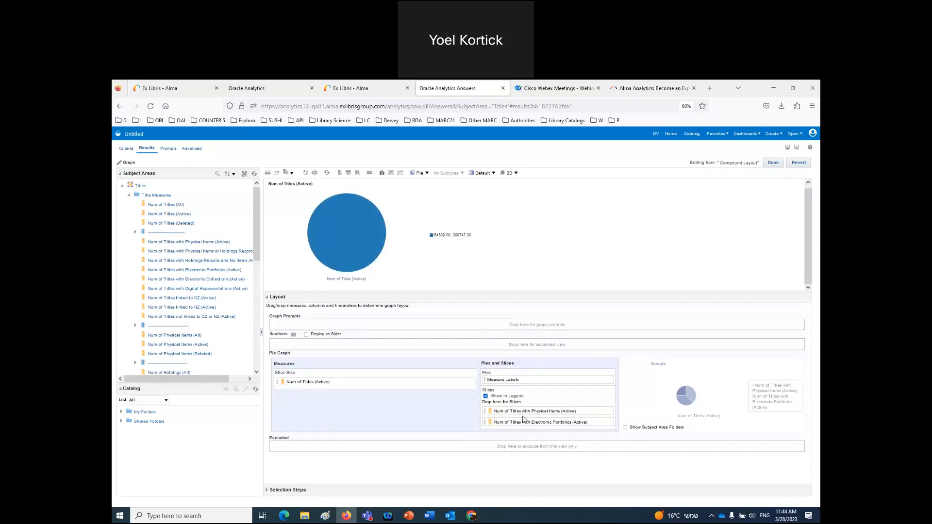
pyautogui.click(776, 163)
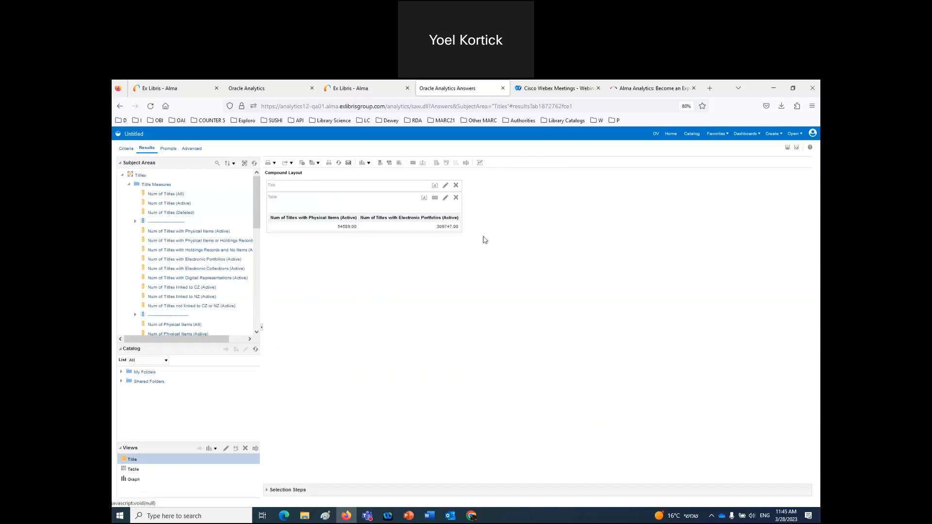
pyautogui.click(456, 185)
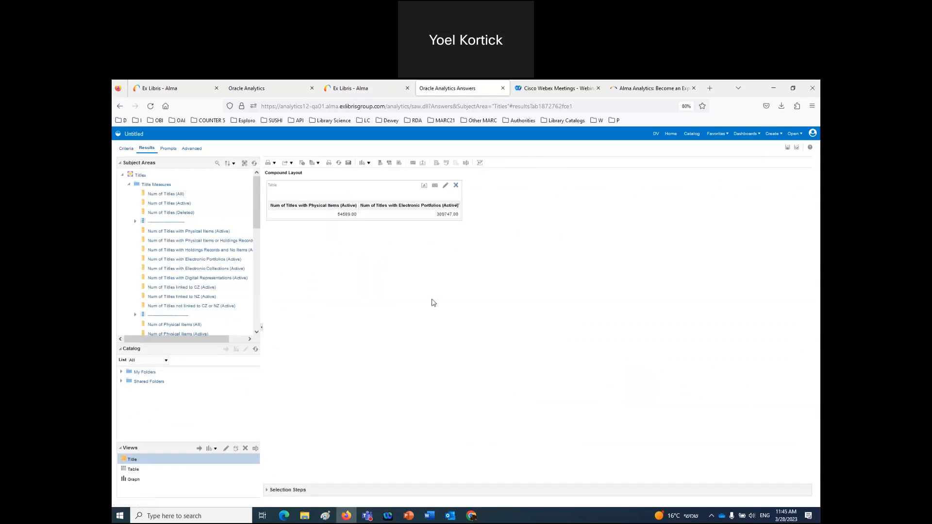
# - Start a new analysis on the Fulfillment subject area, discarding the unsaved Titles analysis
pyautogui.click(774, 133)
pyautogui.click(739, 158)
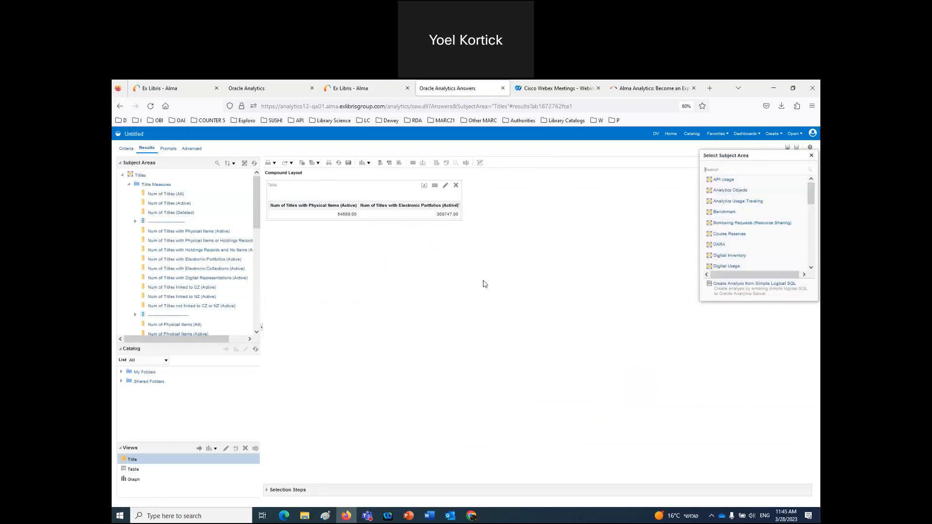
pyautogui.scroll(-2, 772, 242)
pyautogui.scroll(-1, 772, 242)
pyautogui.click(724, 226)
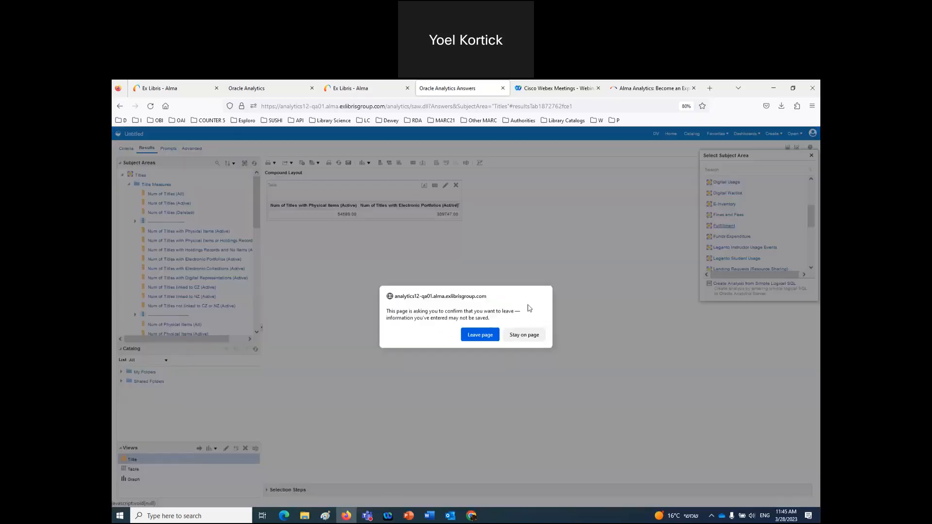
pyautogui.click(476, 336)
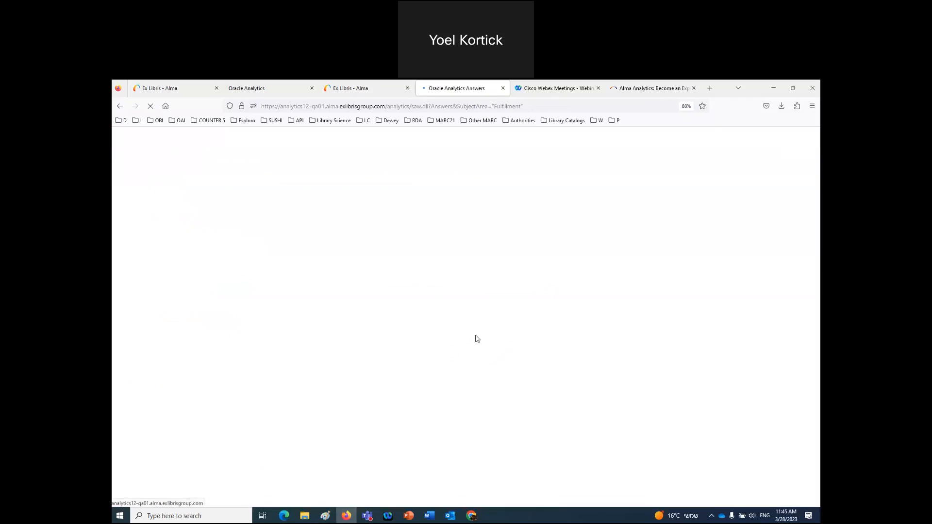
# - Add Borrower Details User Group and Loans (Not In House) columns and view the results
pyautogui.moveTo(187, 321); pyautogui.dragTo(285, 323)
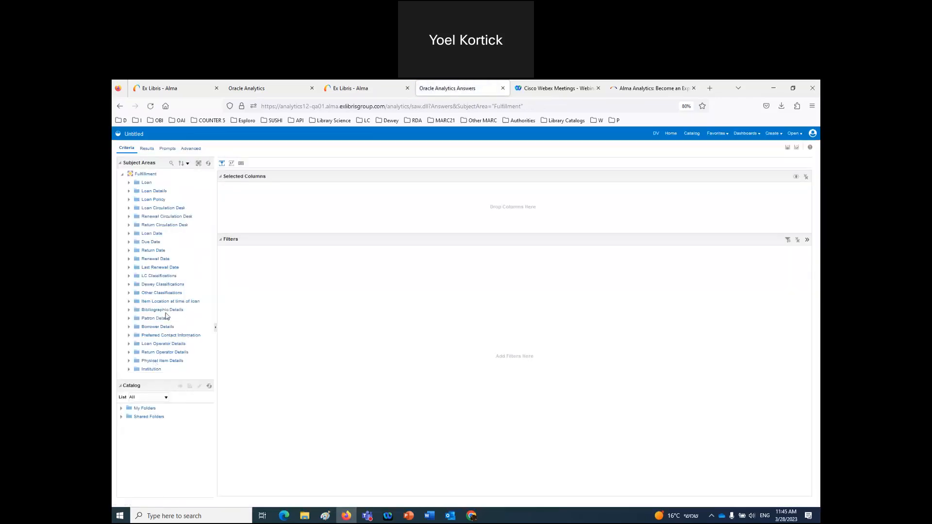
pyautogui.doubleClick(160, 327)
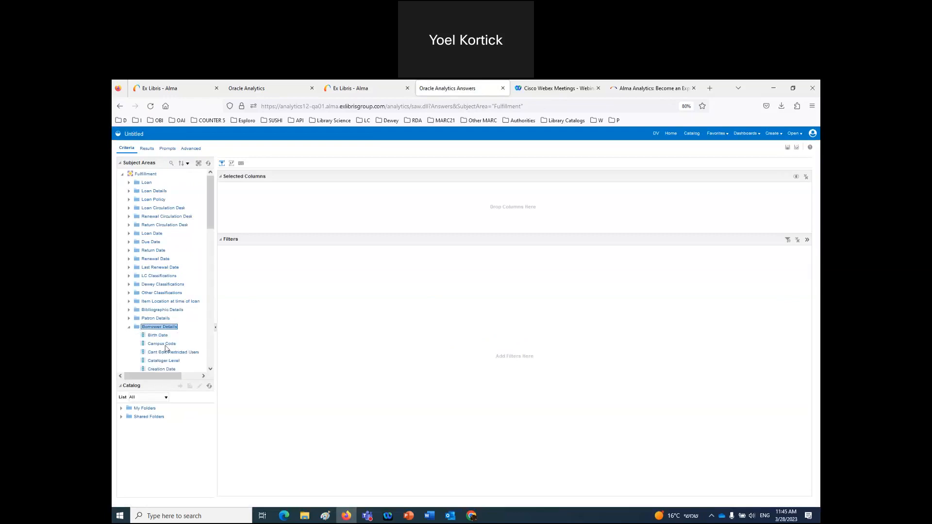
pyautogui.scroll(-5, 166, 348)
pyautogui.scroll(-6, 166, 348)
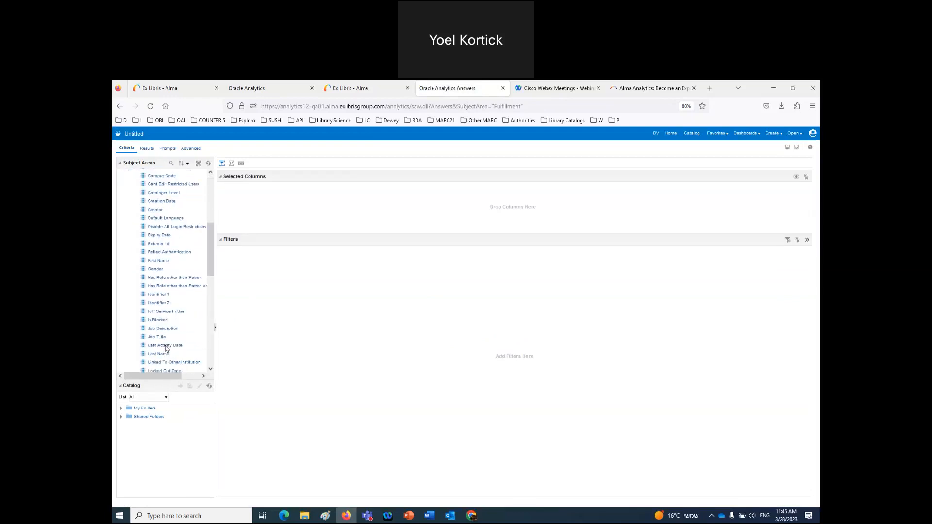
pyautogui.scroll(-6, 166, 349)
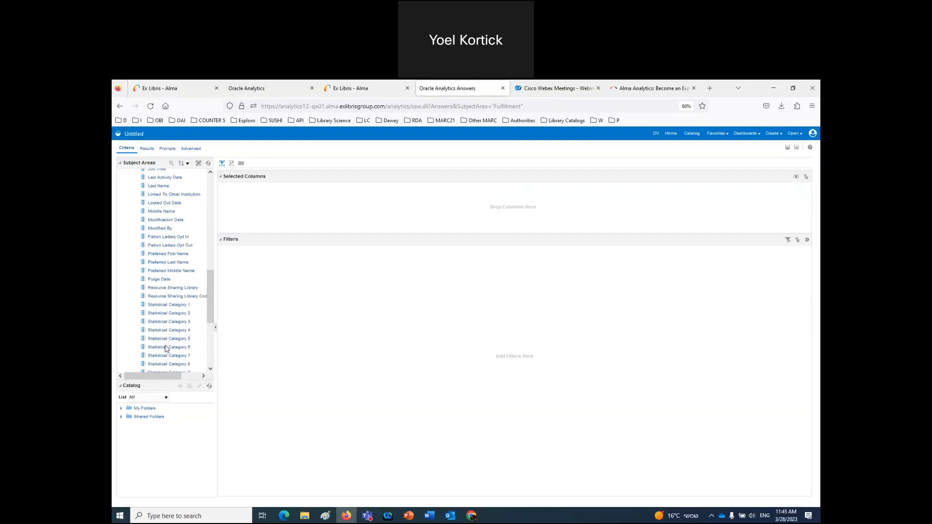
pyautogui.moveTo(159, 284); pyautogui.dragTo(304, 202)
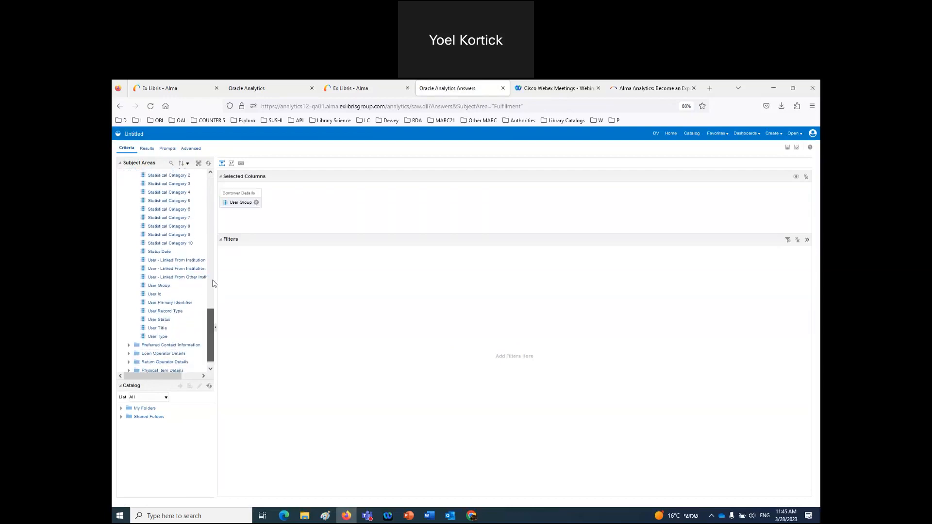
pyautogui.moveTo(207, 328); pyautogui.dragTo(208, 194)
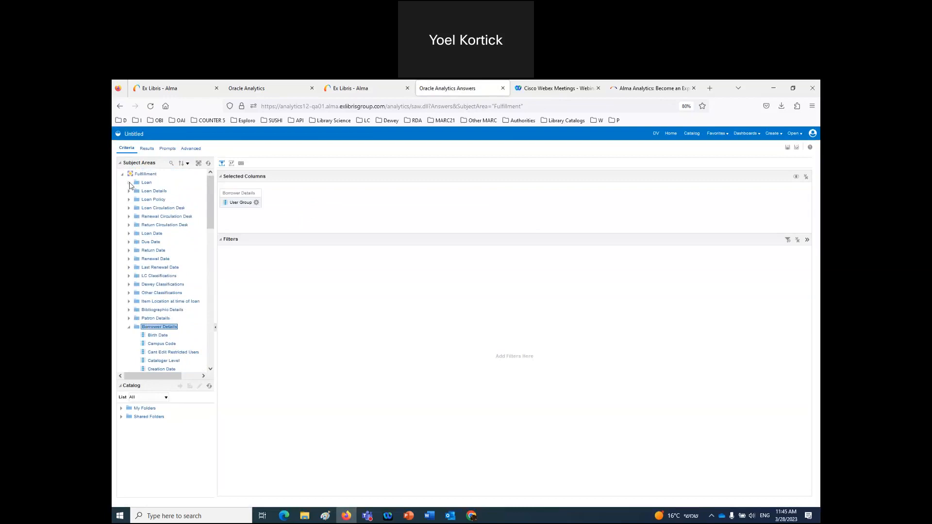
pyautogui.click(129, 183)
pyautogui.moveTo(170, 211); pyautogui.dragTo(263, 212)
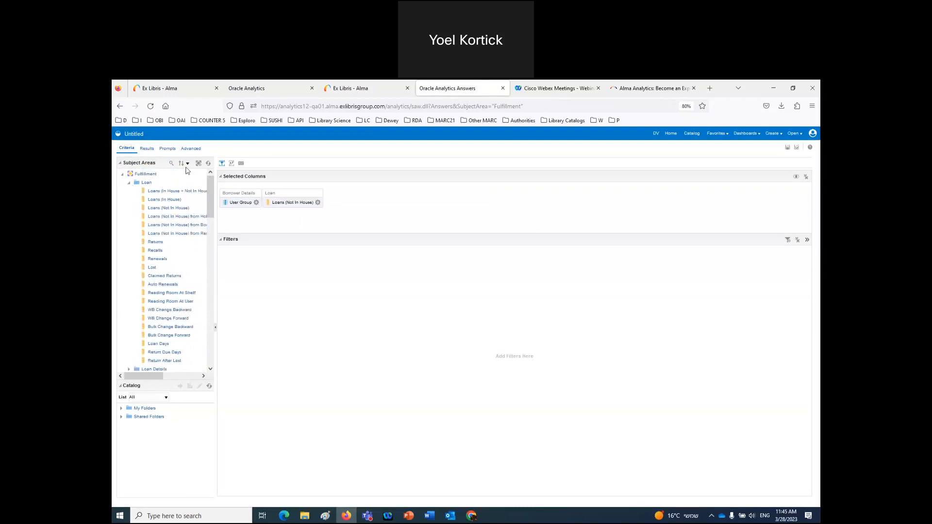
pyautogui.click(146, 148)
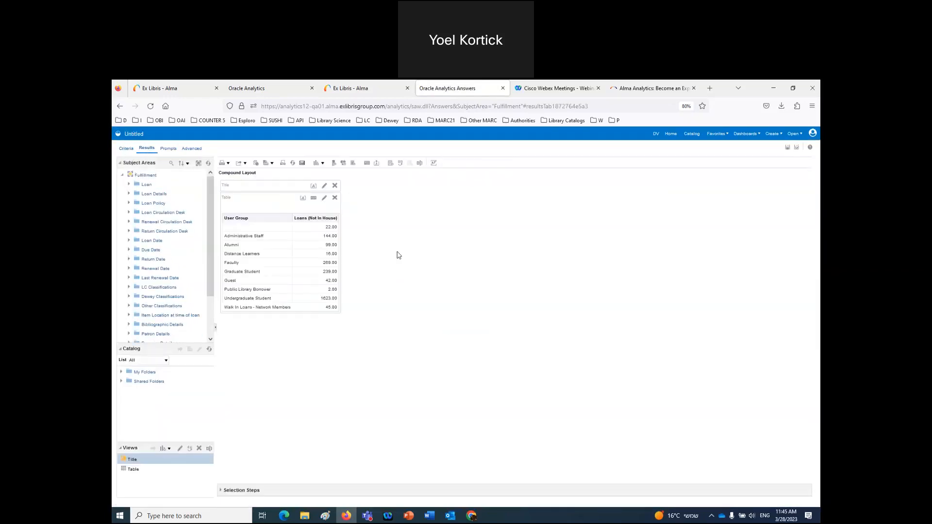
# - Sort Loans (Not In House) descending and filter it with 'is in top' 3
pyautogui.click(337, 219)
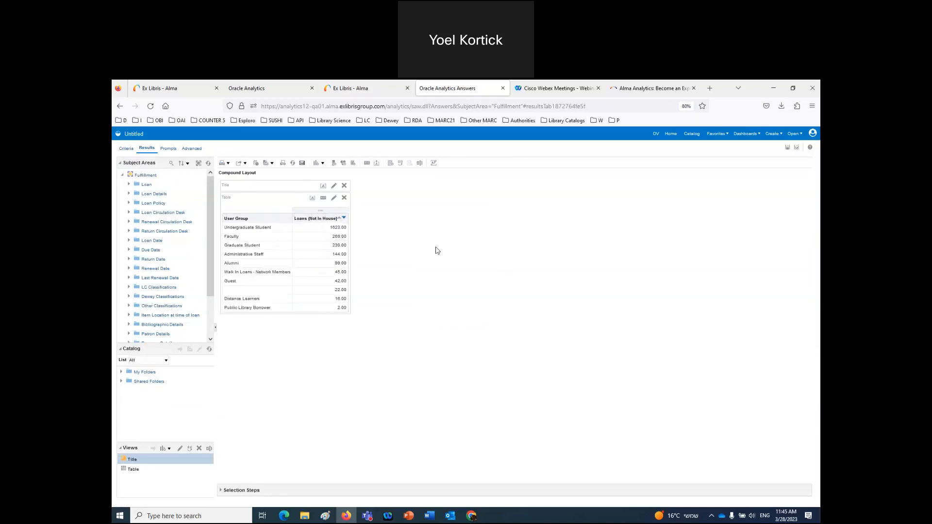
pyautogui.click(126, 148)
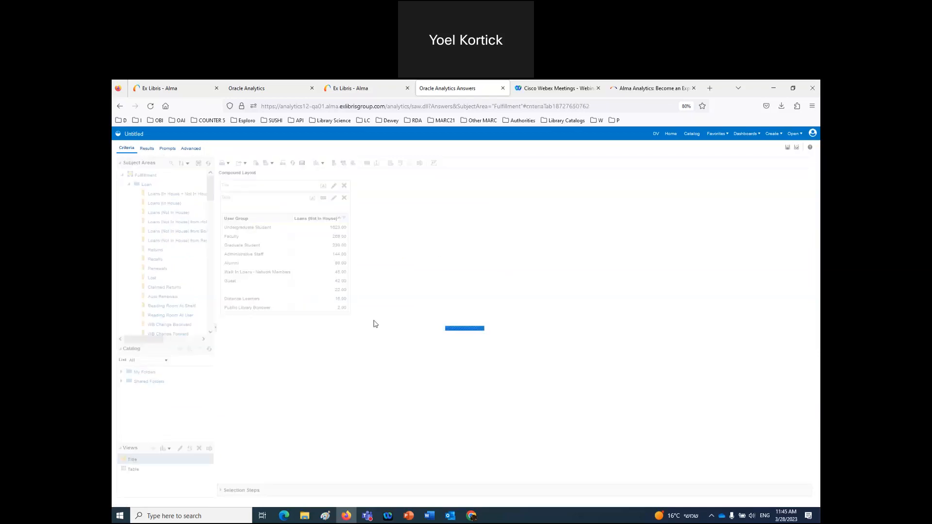
pyautogui.click(318, 202)
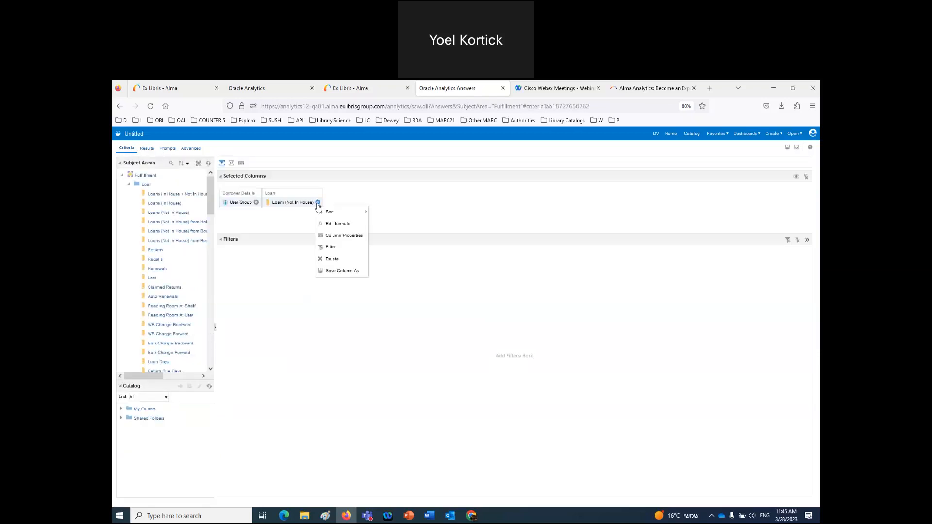
pyautogui.click(331, 247)
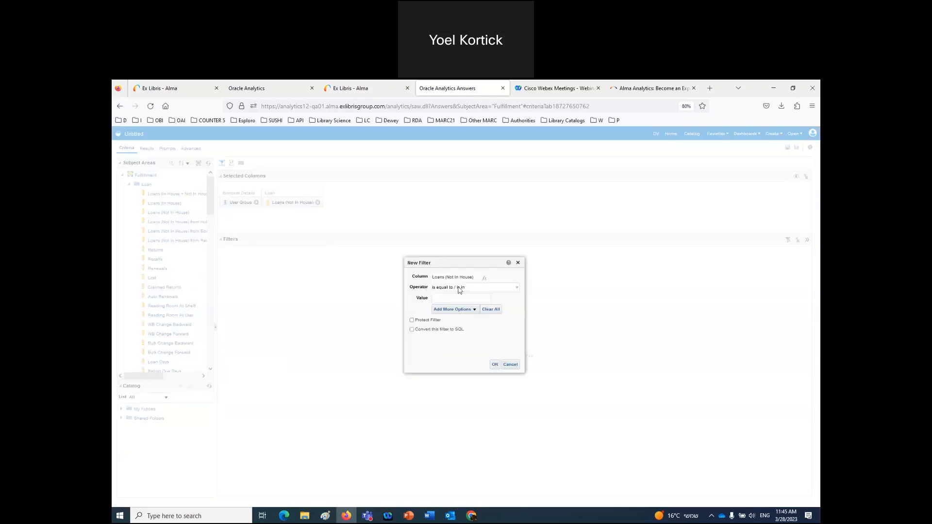
pyautogui.click(459, 288)
pyautogui.click(449, 368)
pyautogui.doubleClick(444, 299)
pyautogui.write('30')
pyautogui.click(494, 364)
pyautogui.click(151, 152)
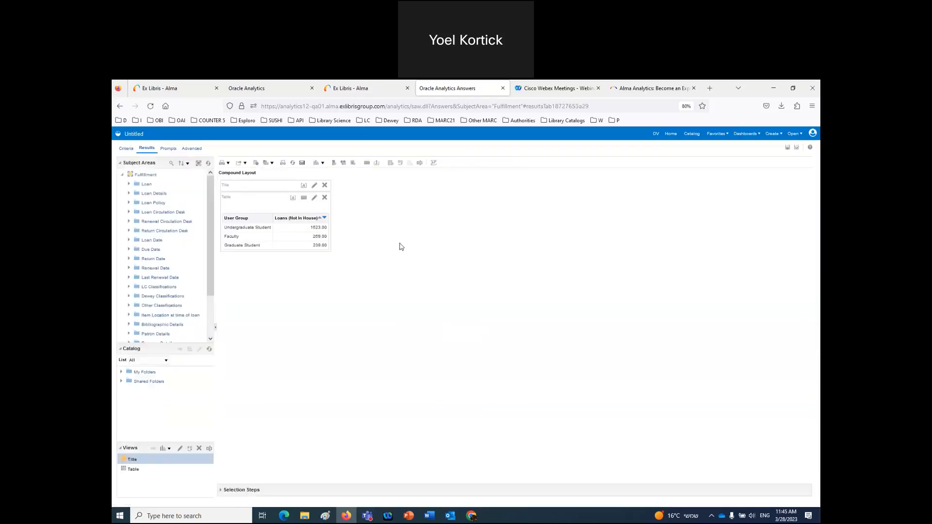
pyautogui.click(316, 162)
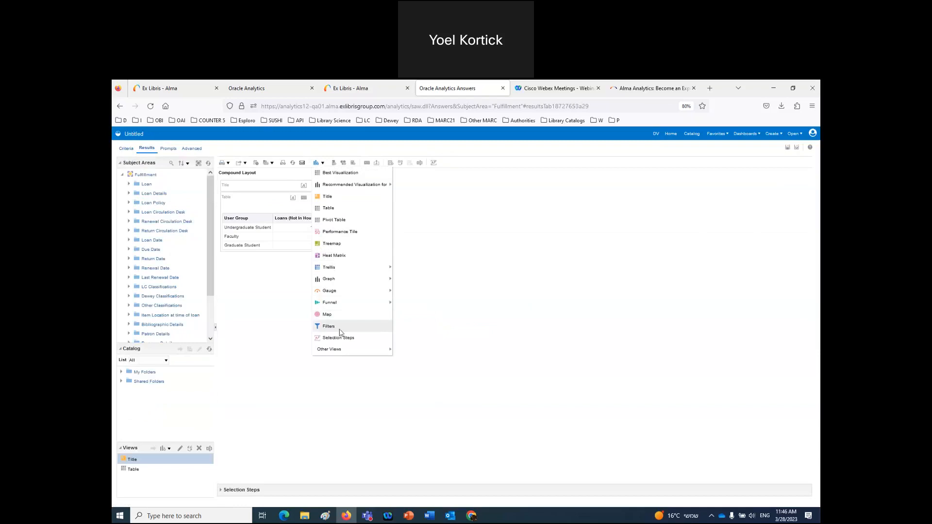
# - Add a Pie view of Loans (Not In House) by user group and delete the Table view
pyautogui.moveTo(362, 284)
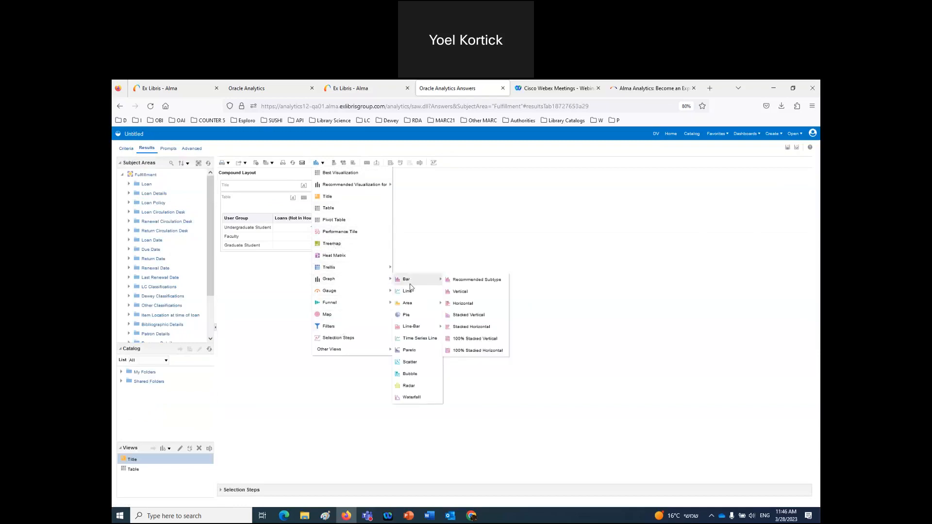
pyautogui.click(413, 315)
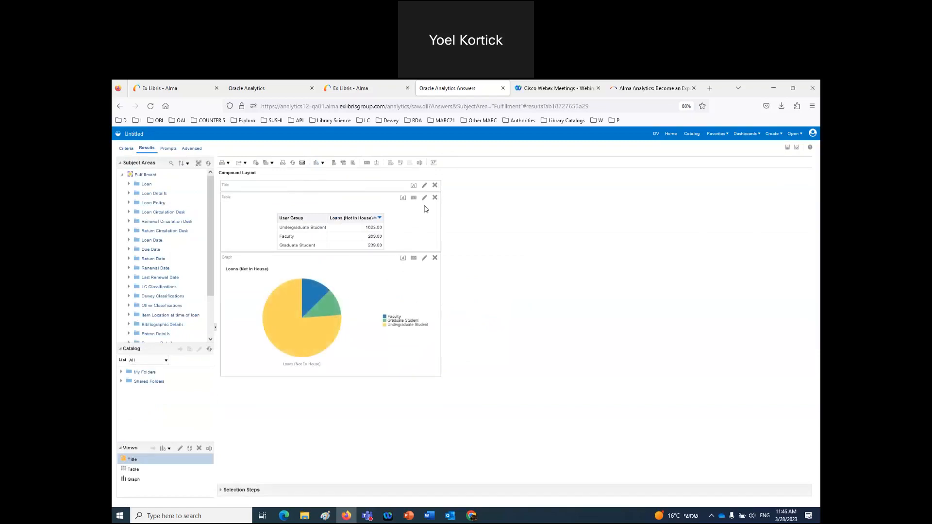
pyautogui.click(435, 199)
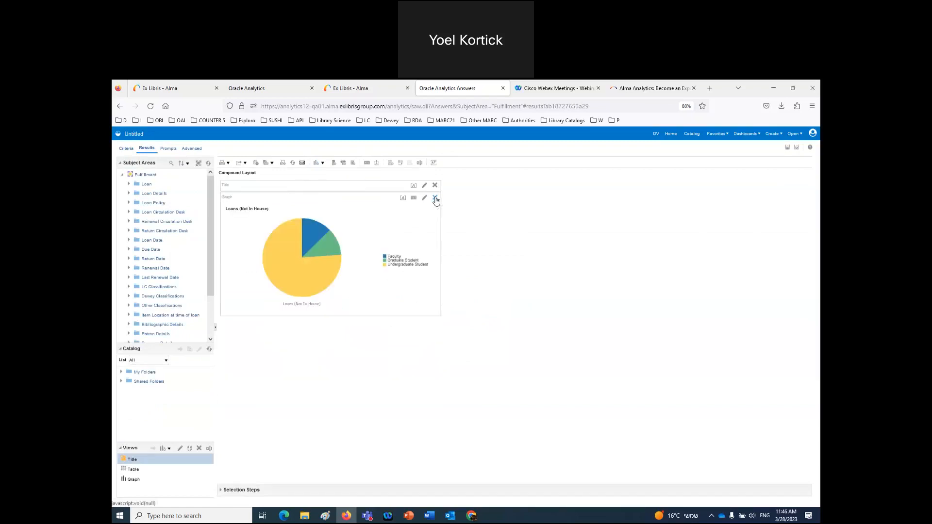
pyautogui.click(797, 148)
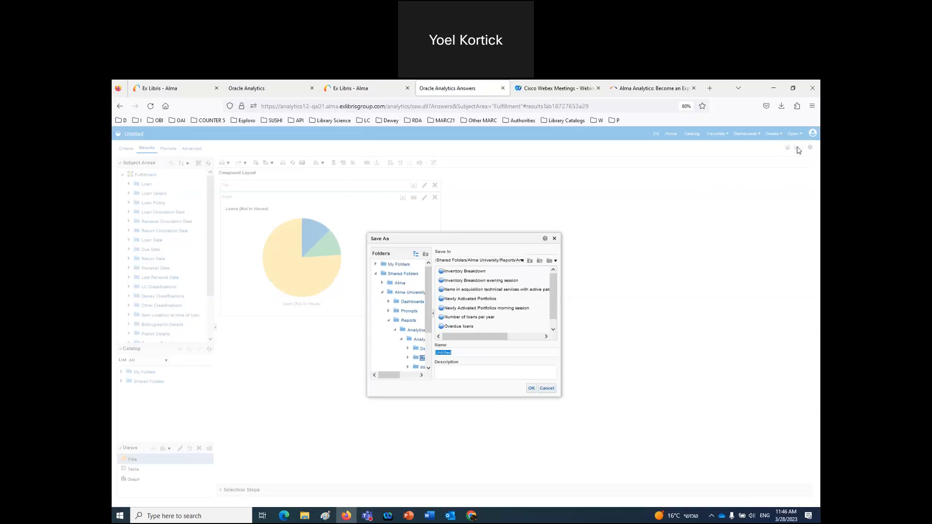
# - Save the report into Analytics > Widgets Objects named 'Top 3 user groups for loans'
pyautogui.click(530, 261)
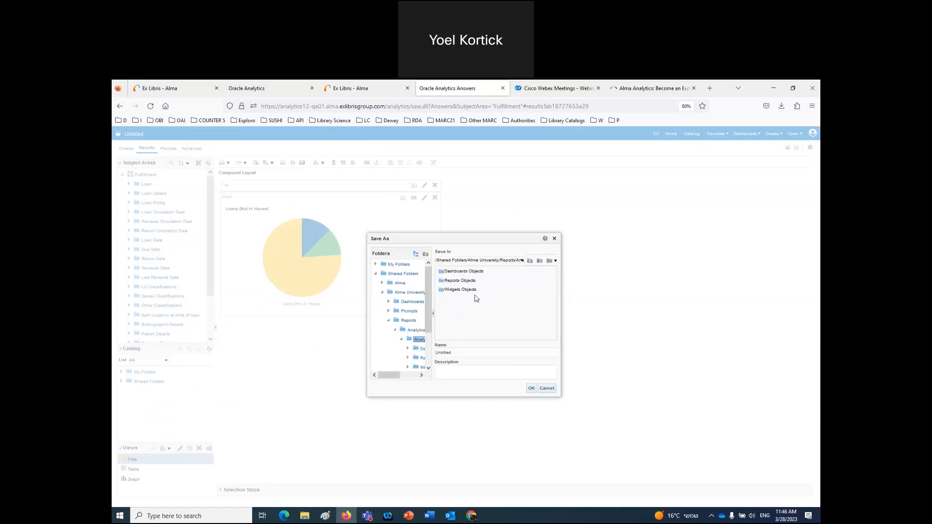
pyautogui.click(444, 291)
pyautogui.doubleClick(443, 292)
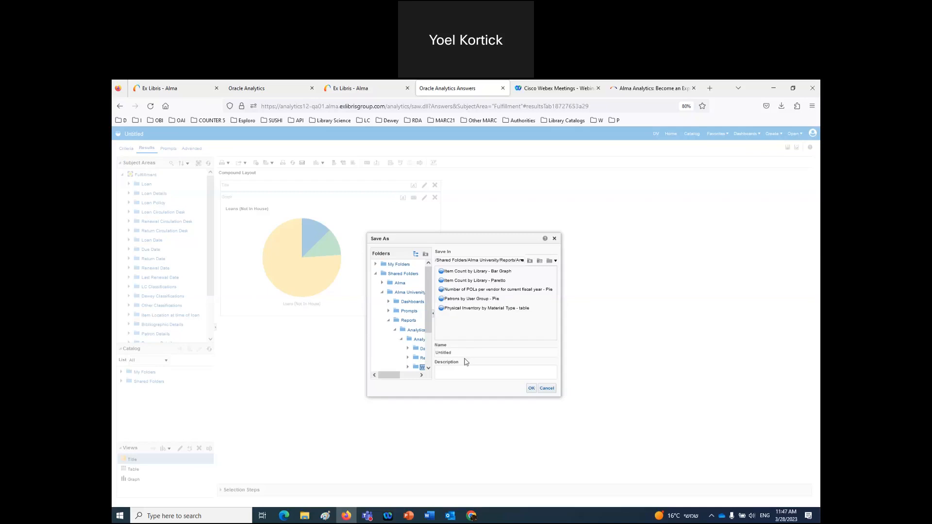
pyautogui.moveTo(469, 354); pyautogui.dragTo(419, 348)
pyautogui.write('Top 3 user grpoup(s fpor loans')
pyautogui.doubleClick(469, 352)
pyautogui.write('groups')
pyautogui.press('Delete')
pyautogui.press('Delete')
pyautogui.click(532, 389)
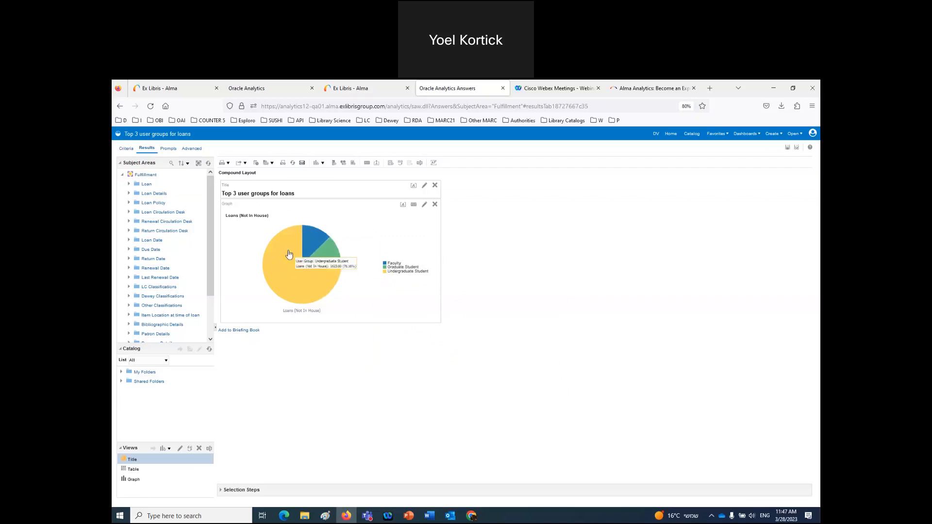
pyautogui.moveTo(282, 278)
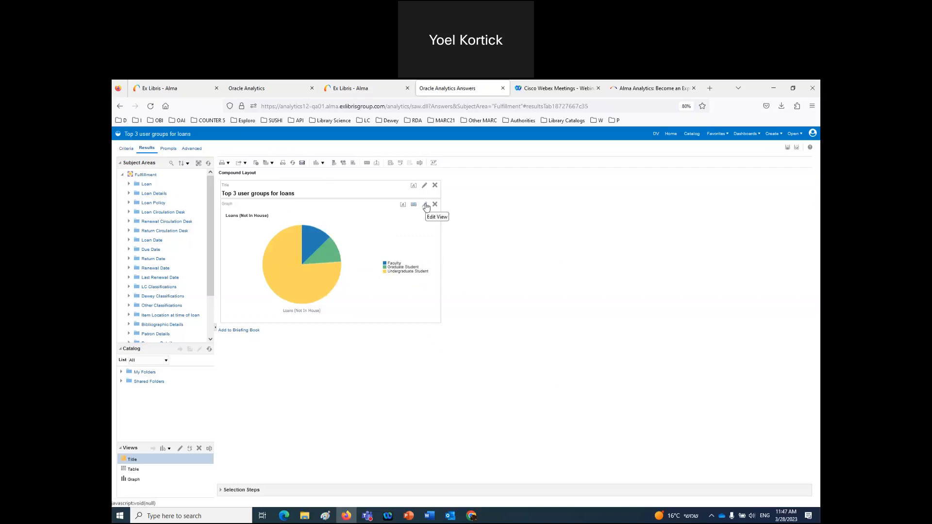
# - Turn off Show In Legend for the pie slices so the user group legend disappears
pyautogui.click(426, 205)
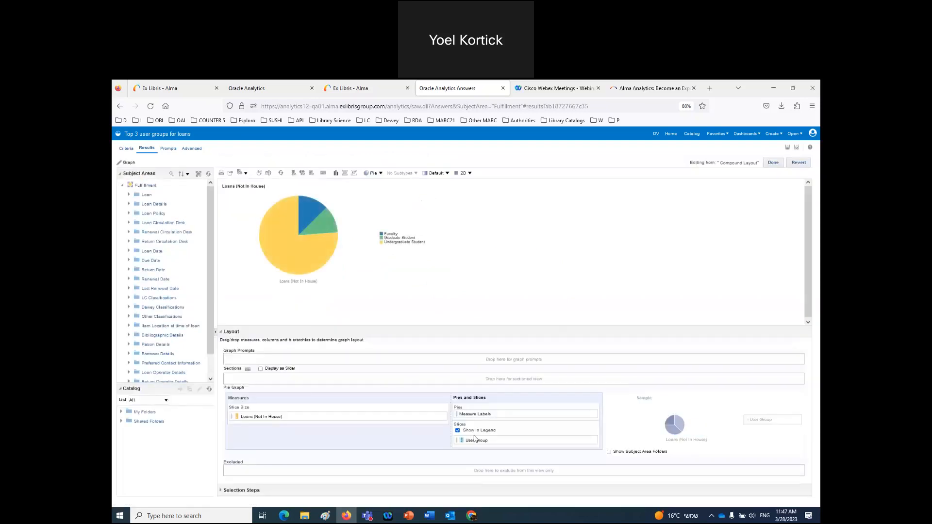
pyautogui.click(458, 431)
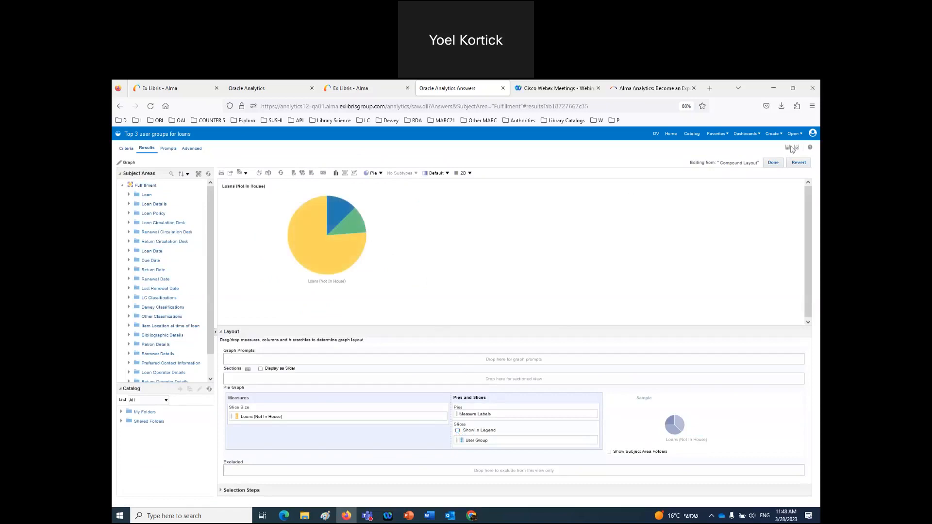
pyautogui.click(775, 163)
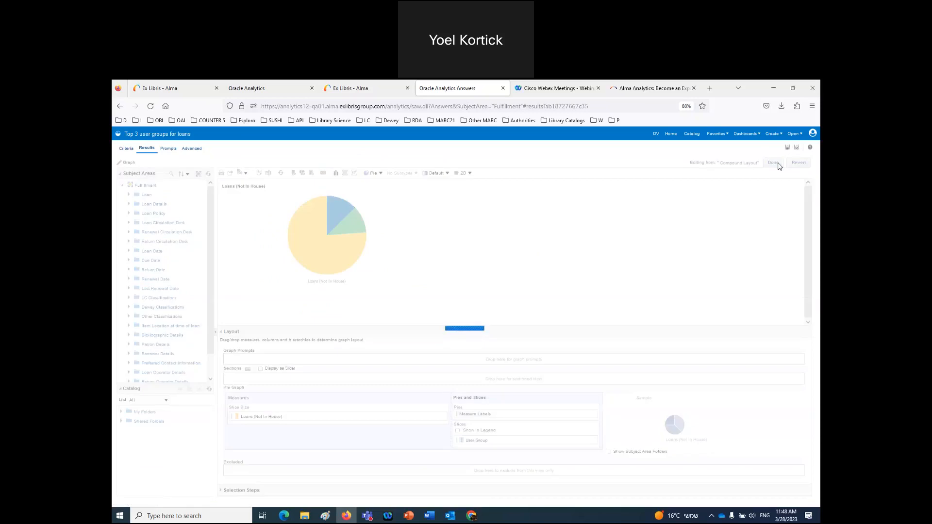
pyautogui.click(378, 92)
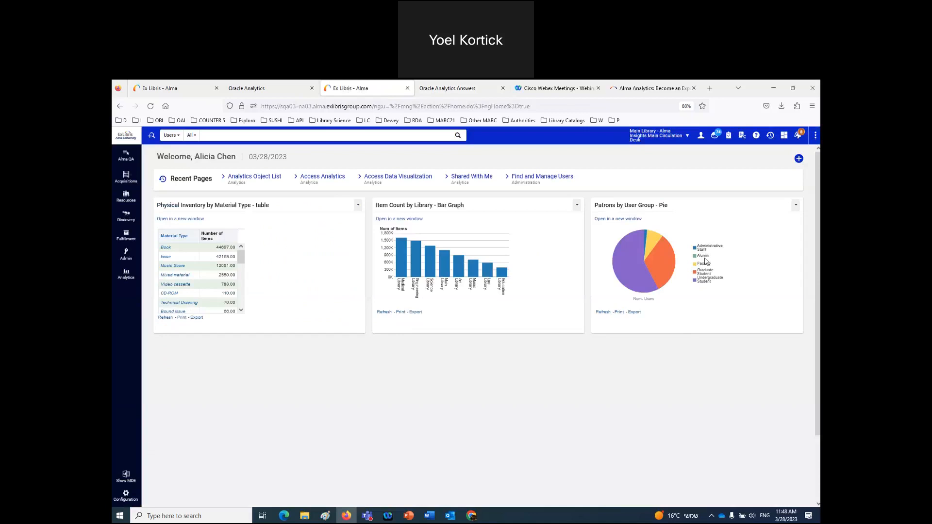
pyautogui.click(445, 89)
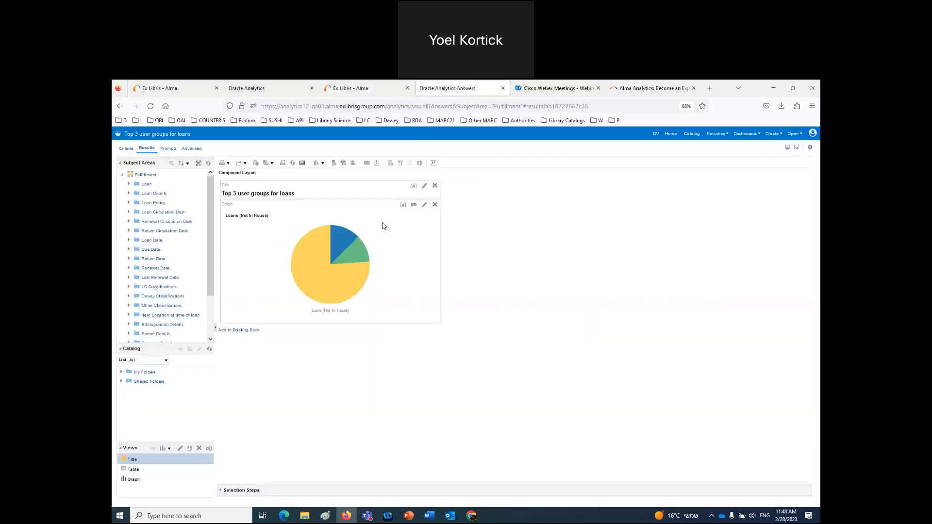
pyautogui.moveTo(348, 252)
pyautogui.click(414, 205)
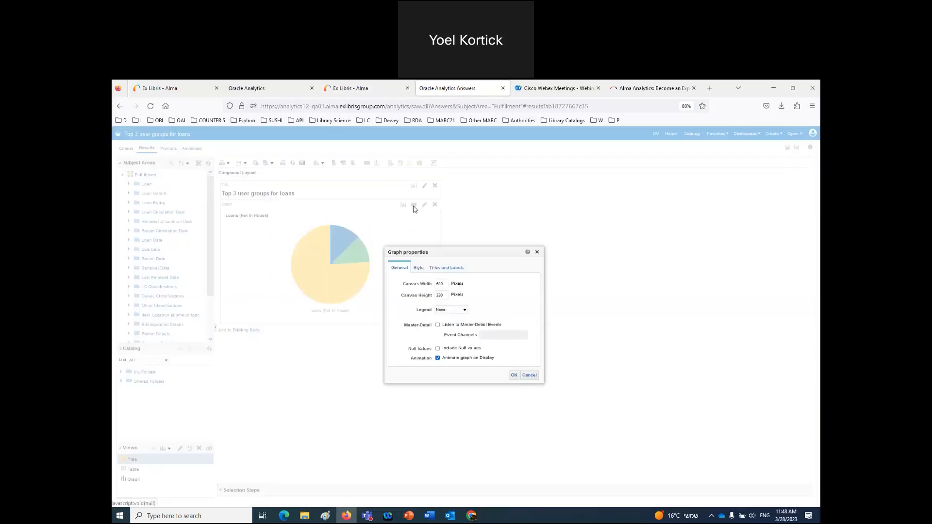
pyautogui.click(446, 269)
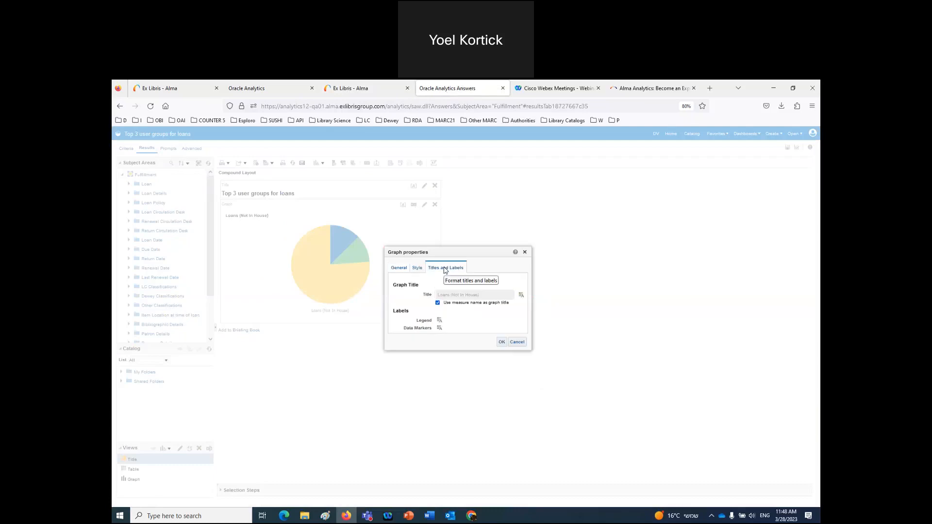
pyautogui.click(439, 328)
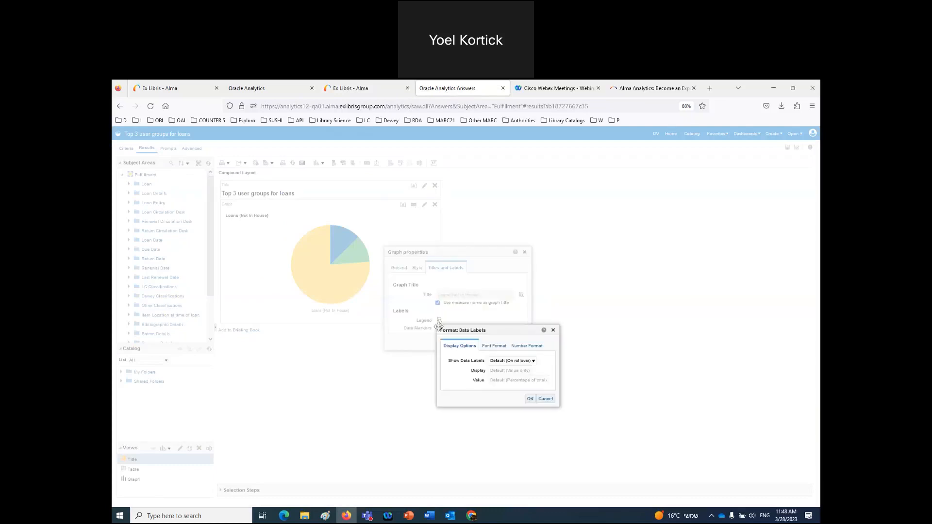
pyautogui.click(501, 361)
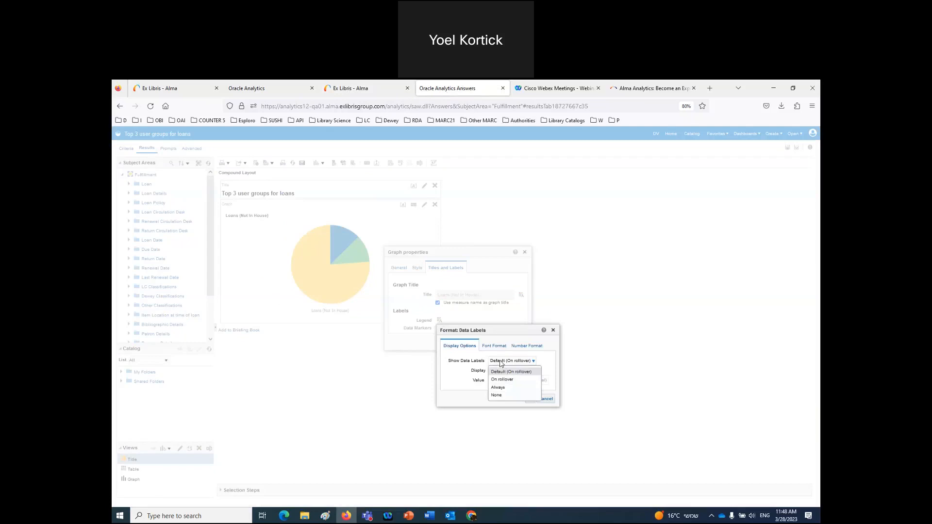
pyautogui.click(498, 388)
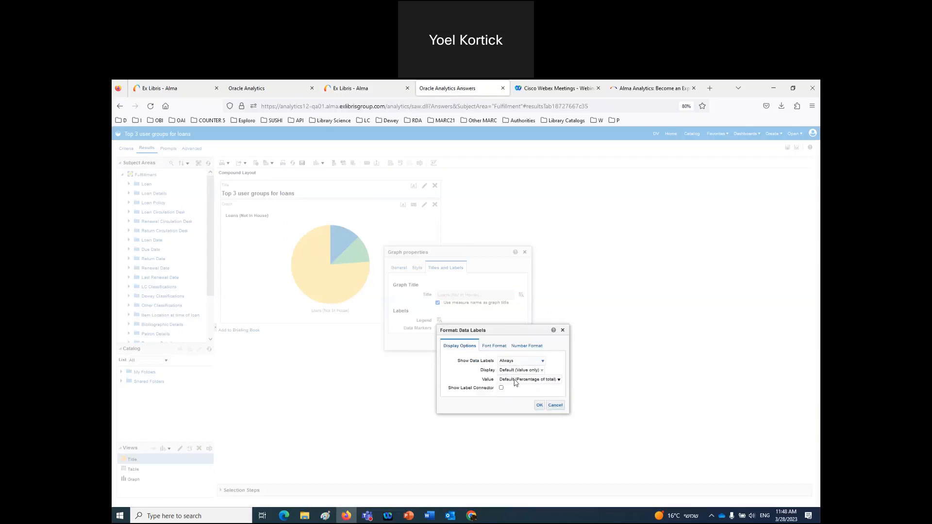
pyautogui.click(516, 384)
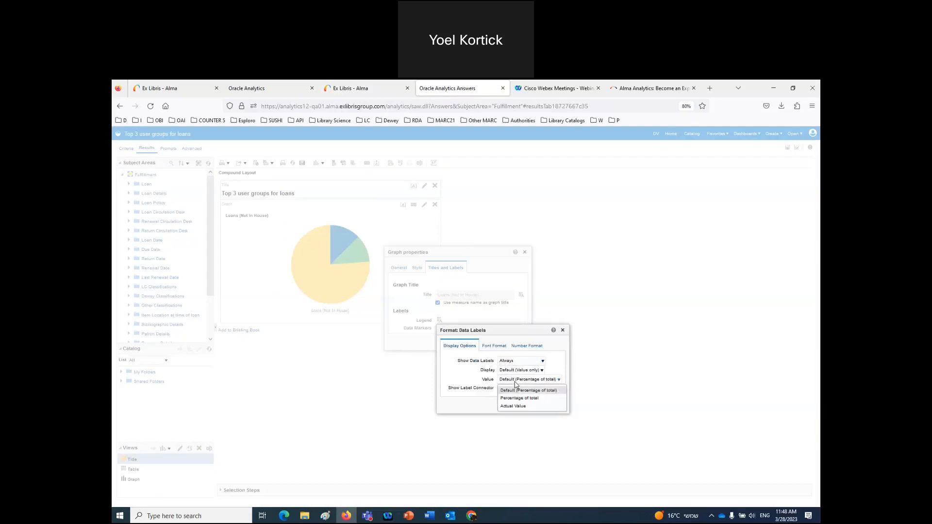
pyautogui.click(514, 407)
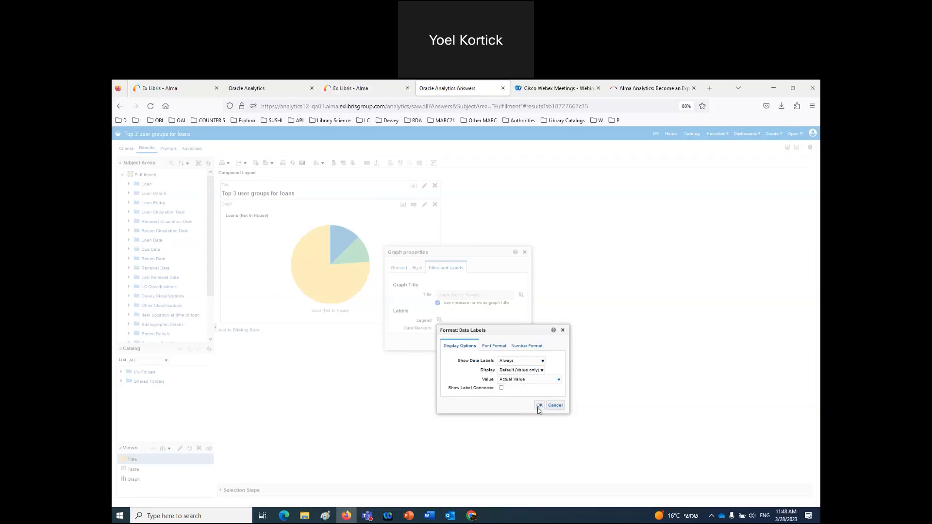
pyautogui.click(539, 406)
pyautogui.click(499, 343)
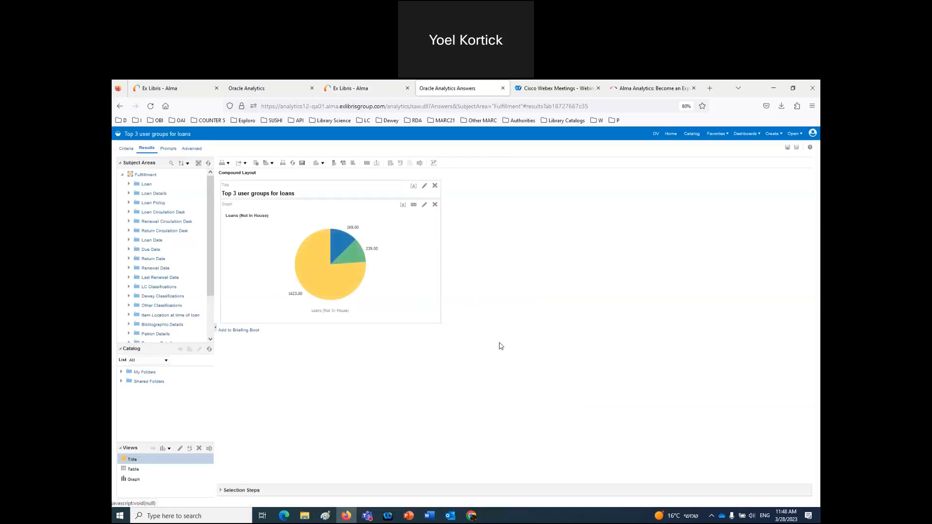
# - Resize the pie graph canvas to 400 by 250 pixels and save the report
pyautogui.click(415, 205)
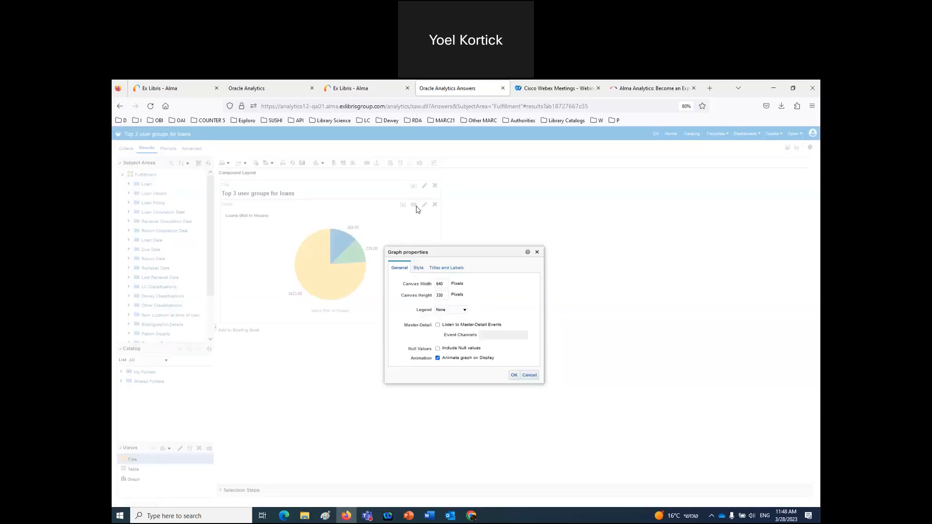
pyautogui.click(529, 375)
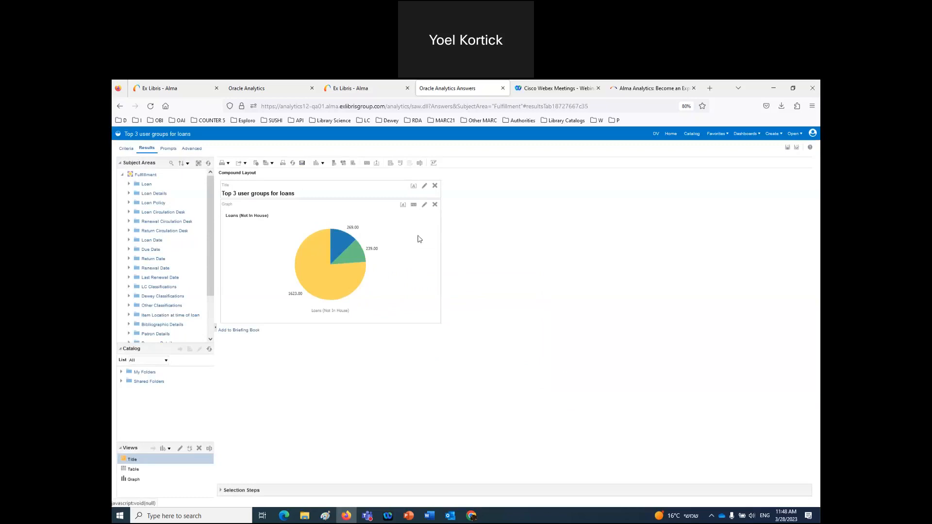
pyautogui.click(413, 205)
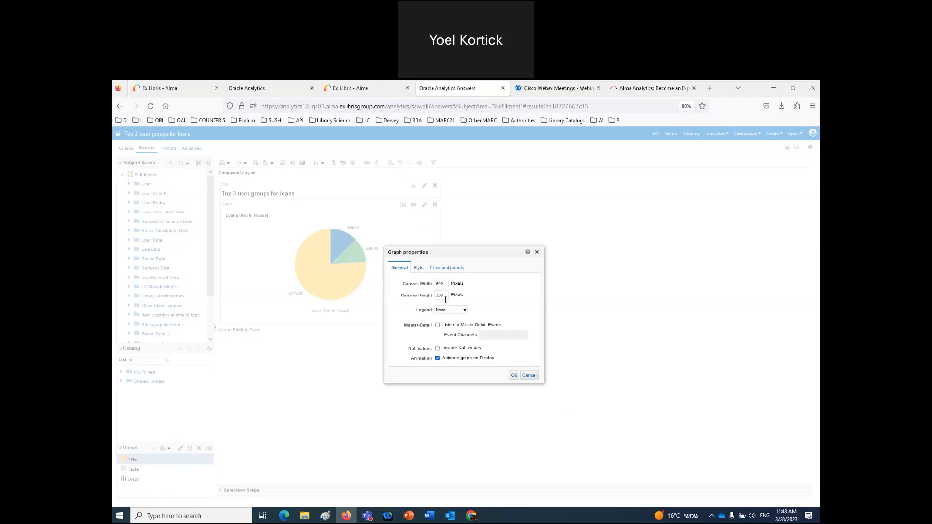
pyautogui.moveTo(445, 286); pyautogui.dragTo(432, 286)
pyautogui.write('40')
pyautogui.moveTo(445, 295); pyautogui.dragTo(428, 298)
pyautogui.write('400')
pyautogui.click(514, 377)
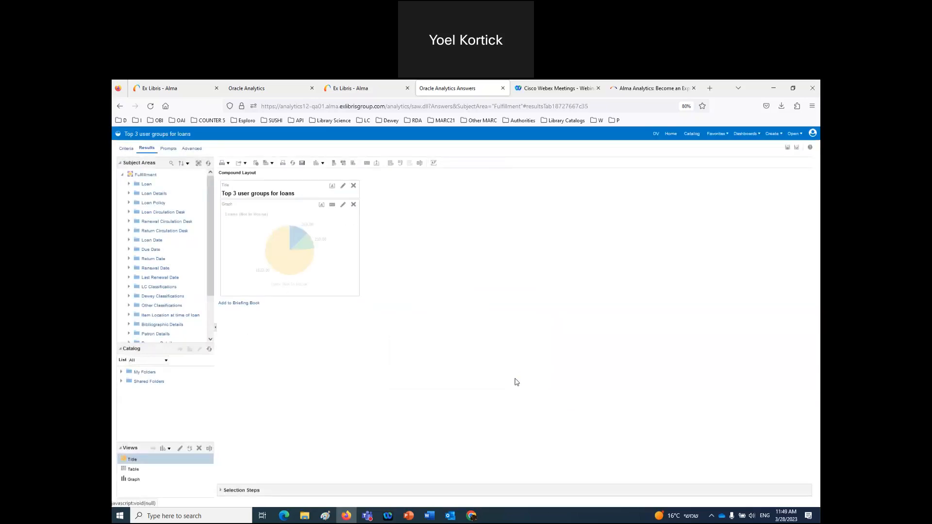
pyautogui.click(787, 148)
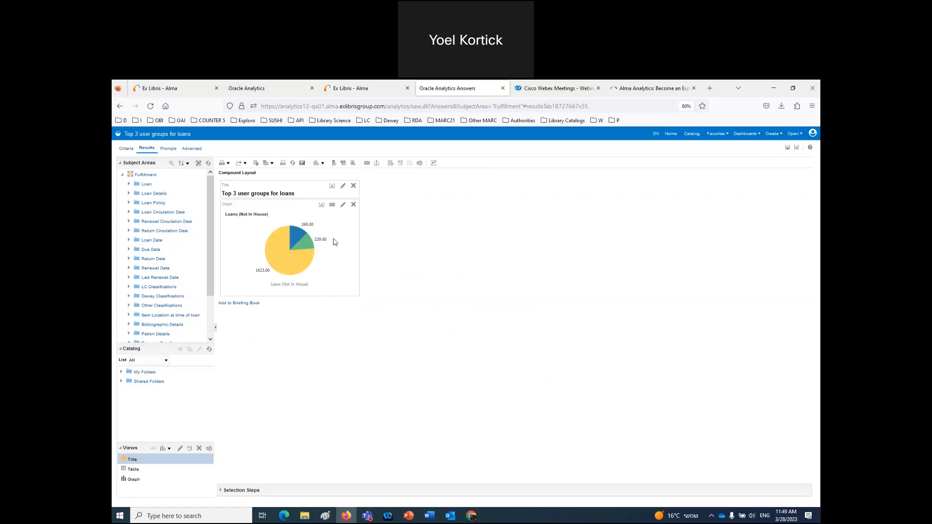
# - Set the pie slice data labels to display Name and value
pyautogui.click(333, 205)
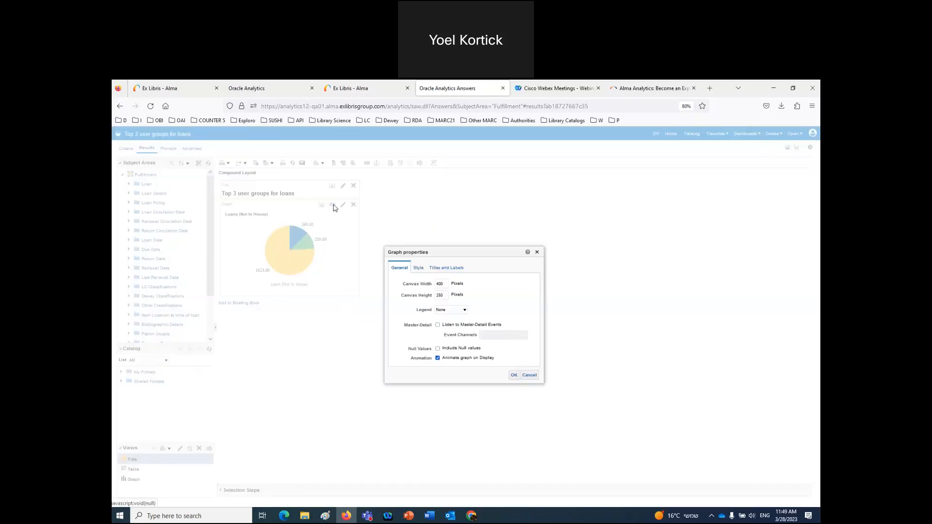
pyautogui.click(444, 268)
pyautogui.click(438, 328)
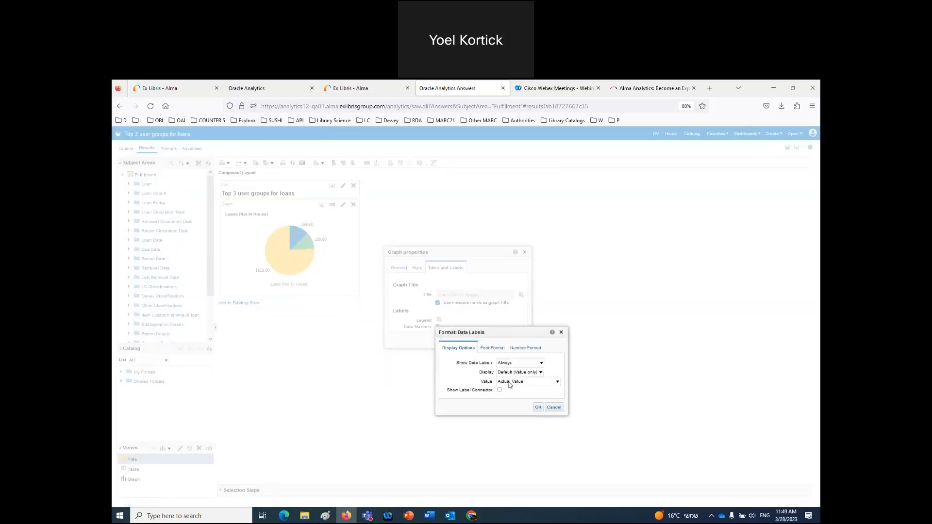
pyautogui.click(524, 373)
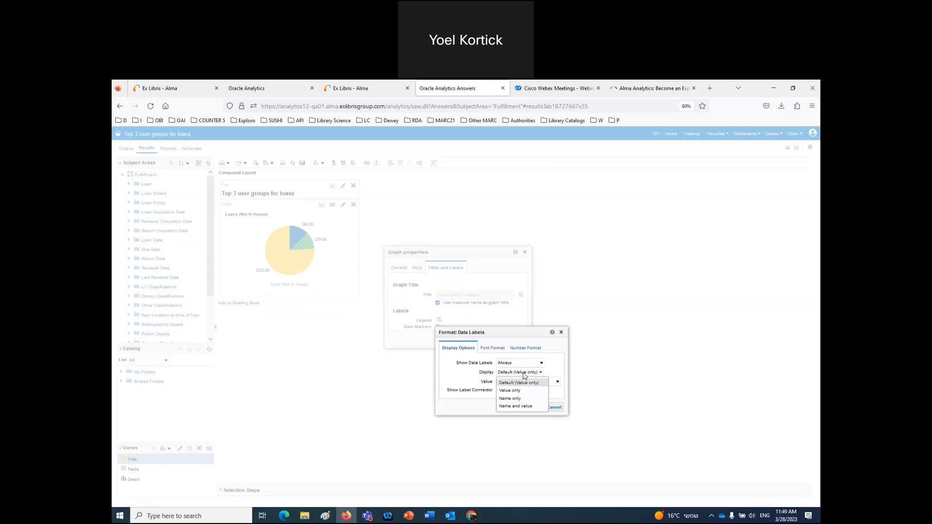
pyautogui.click(516, 406)
pyautogui.click(538, 408)
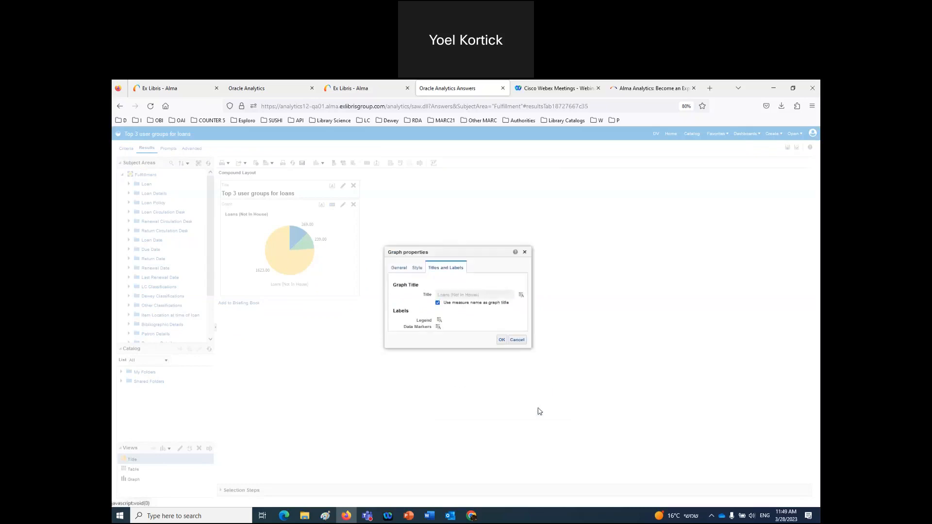
pyautogui.click(502, 340)
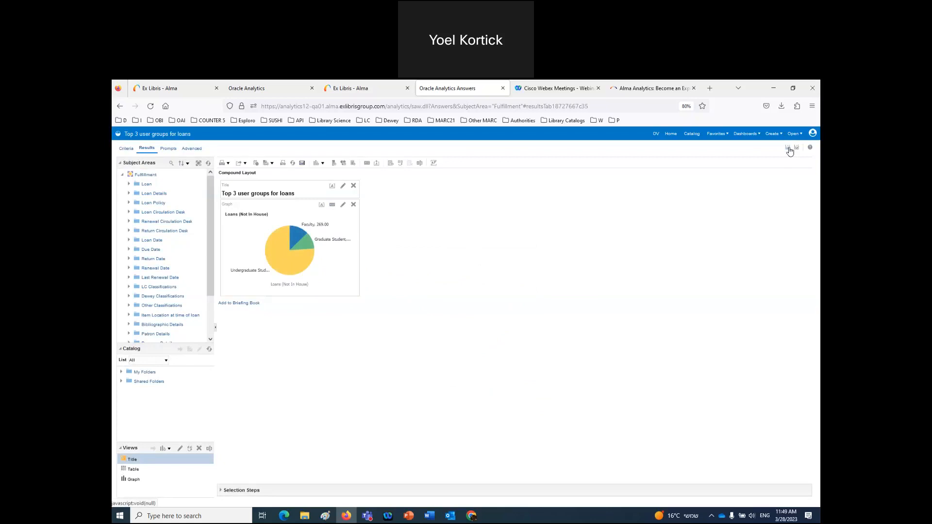
pyautogui.click(360, 92)
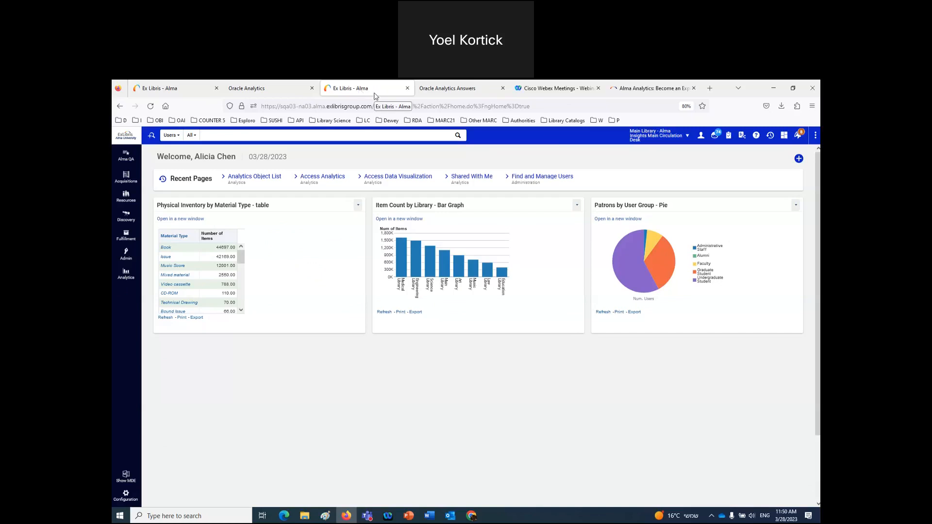
# - Create a new analytics object from the Widgets Objects folder's 'Top 3 user groups for loans' report and save it
pyautogui.click(128, 273)
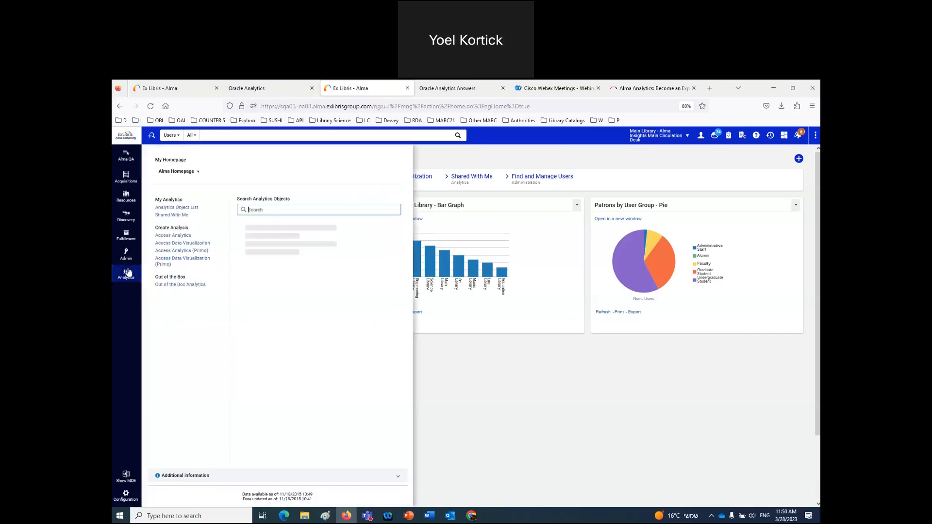
pyautogui.click(179, 210)
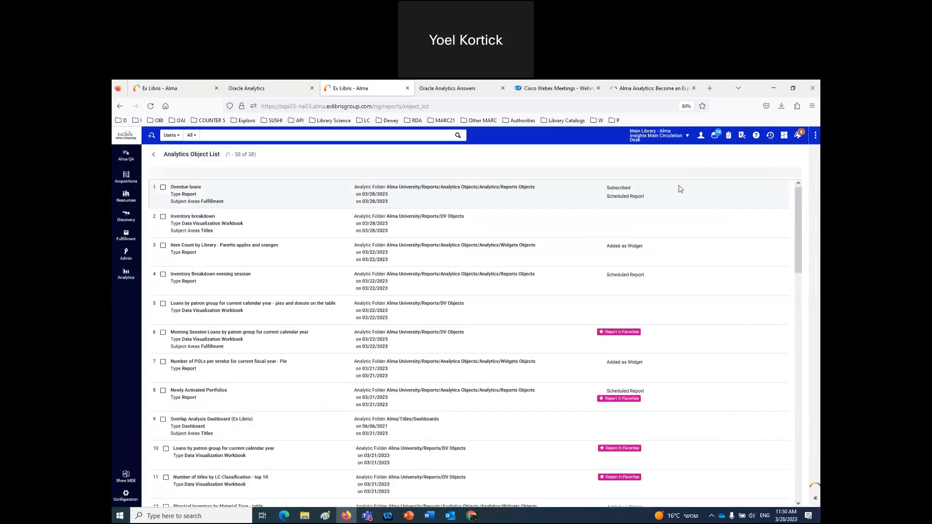
pyautogui.click(684, 175)
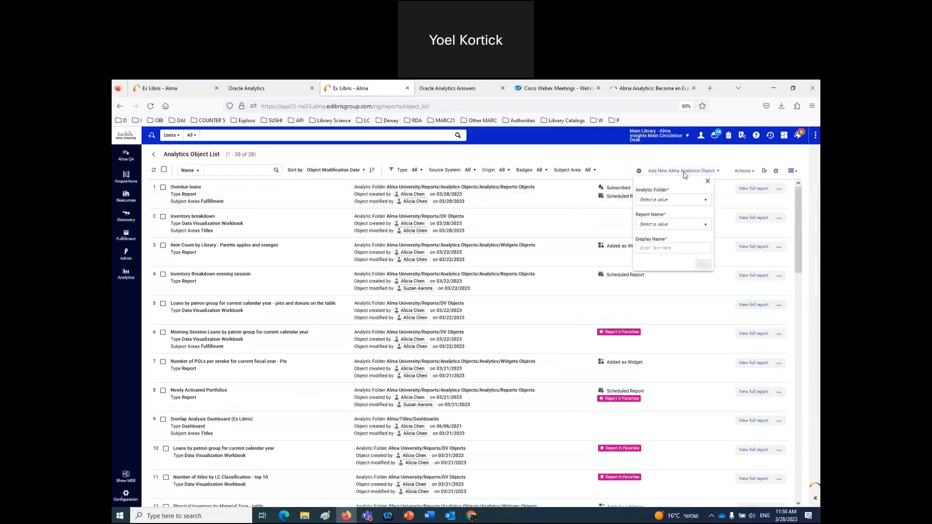
pyautogui.click(681, 203)
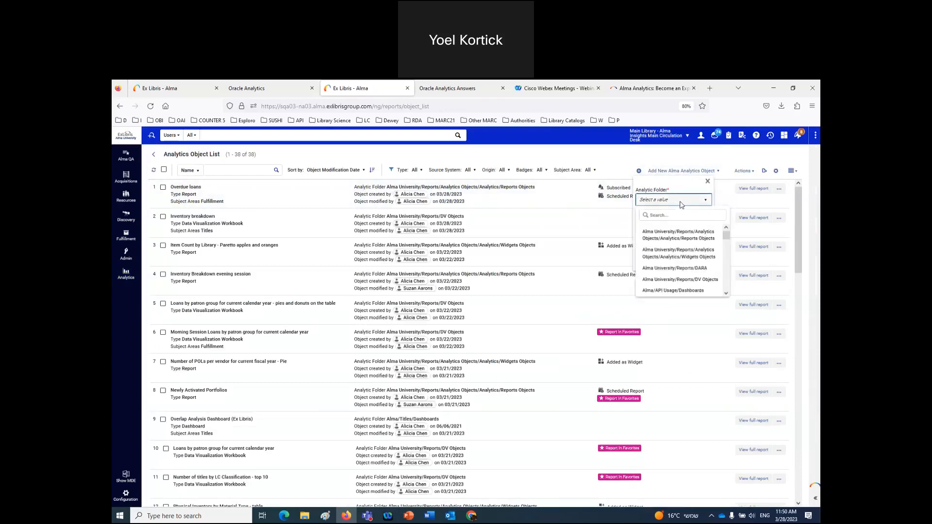
pyautogui.click(685, 258)
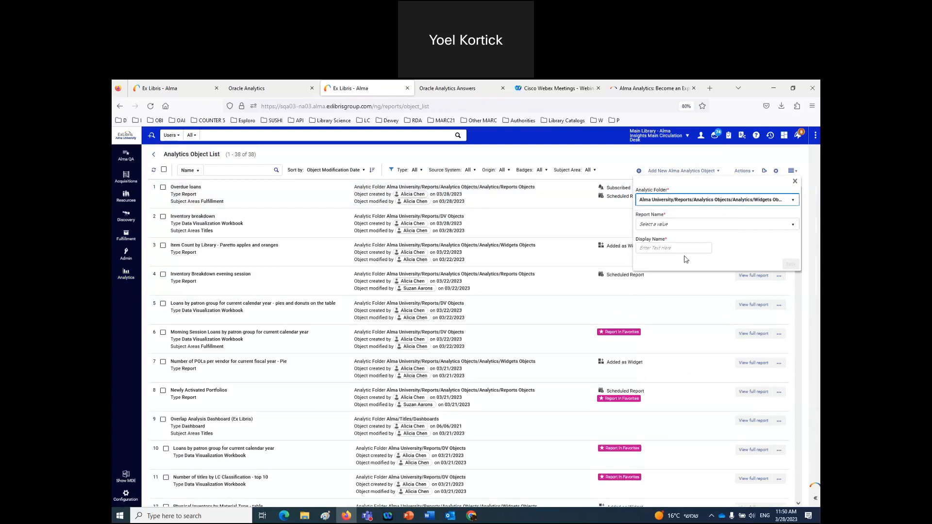
pyautogui.click(674, 226)
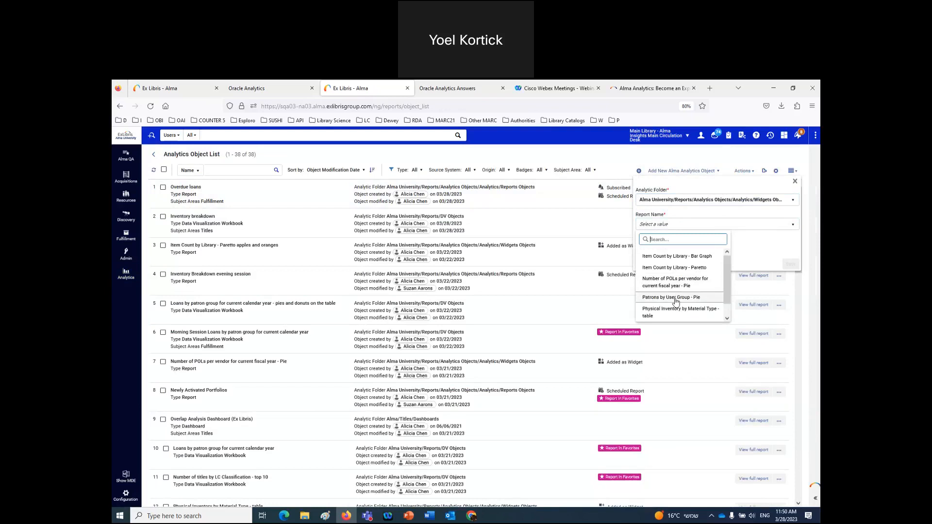
pyautogui.scroll(-1, 676, 301)
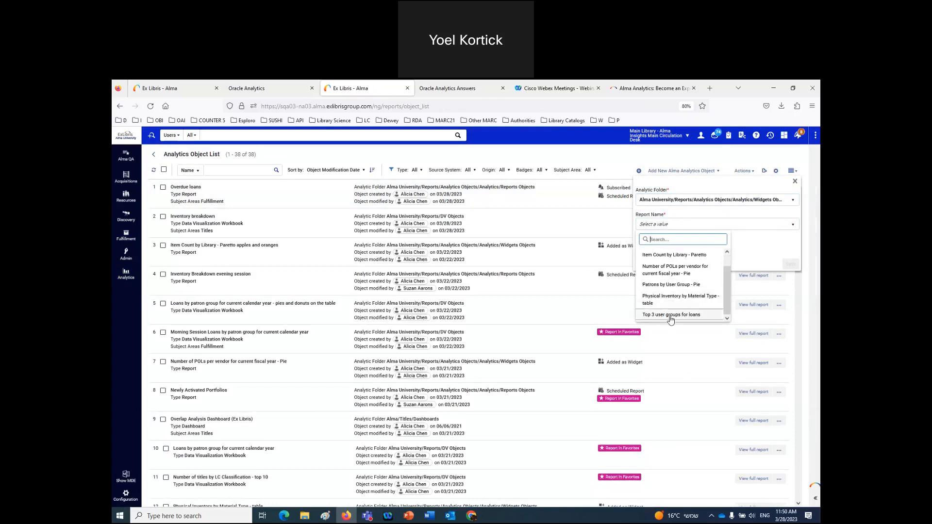
pyautogui.click(671, 314)
pyautogui.click(456, 88)
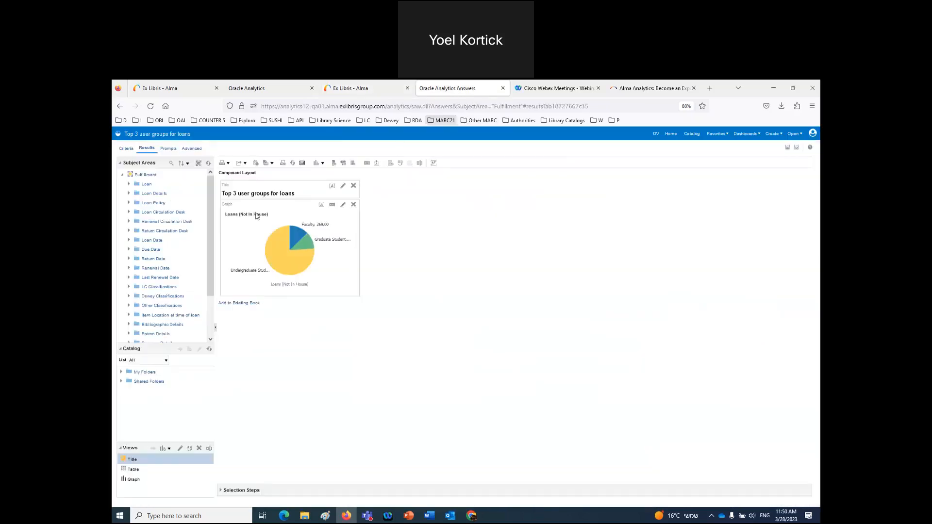
pyautogui.click(351, 89)
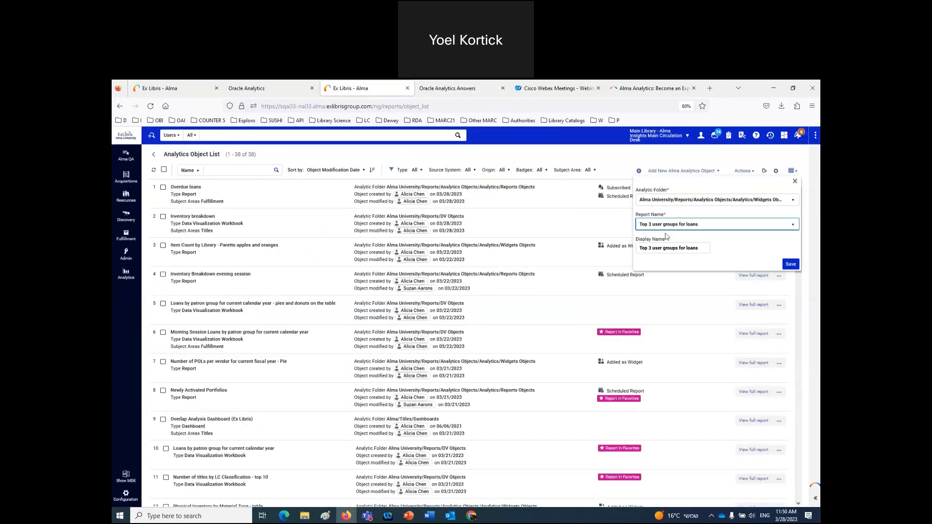
pyautogui.click(791, 264)
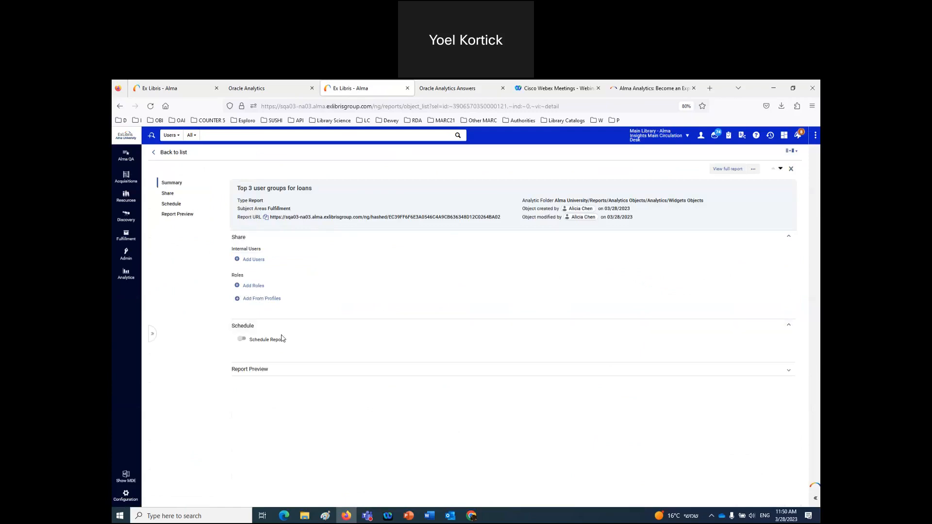
# - Share with the Fulfillment Services Manager, Fulfillment Administrator and Fulfillment Services Operator roles
pyautogui.click(253, 286)
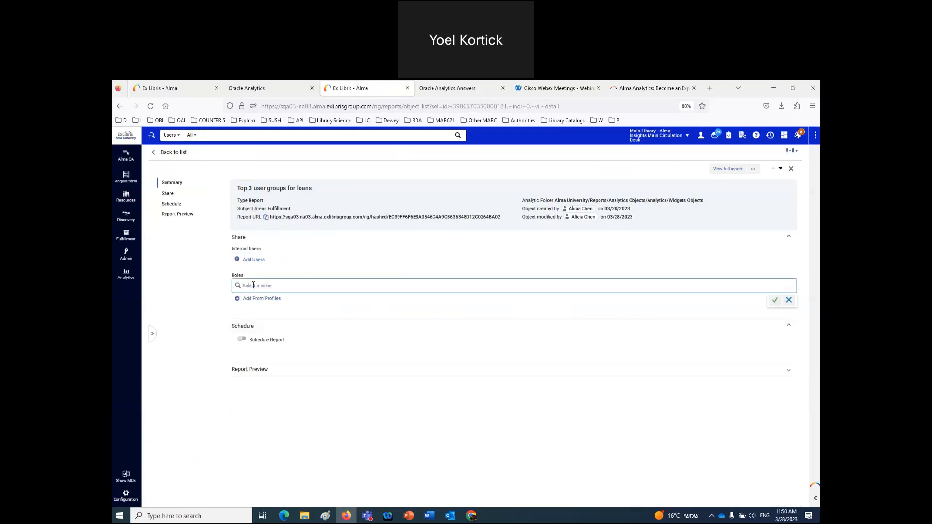
pyautogui.write('ful')
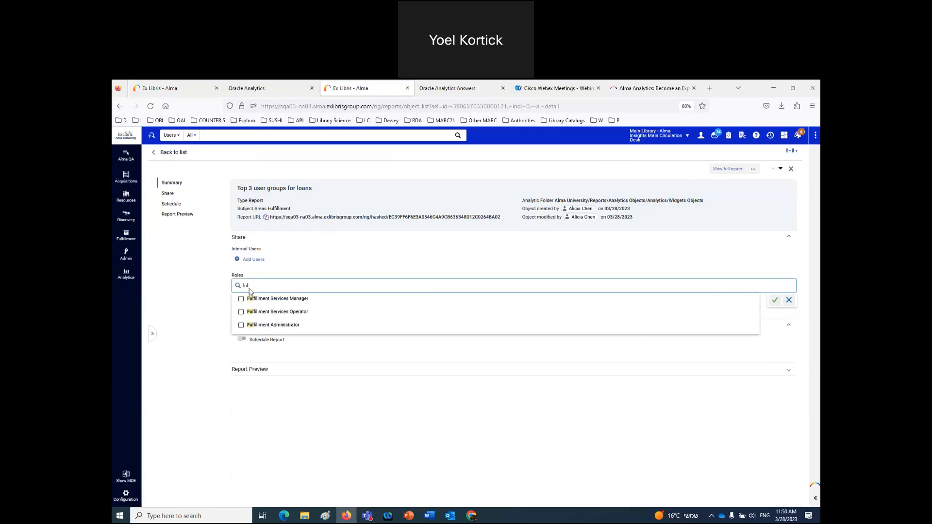
pyautogui.click(241, 299)
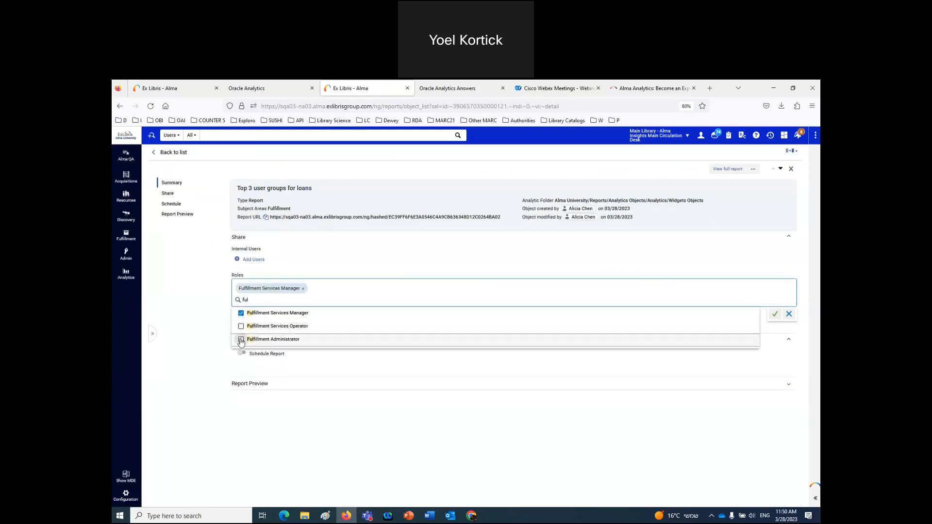
pyautogui.click(241, 340)
pyautogui.click(242, 326)
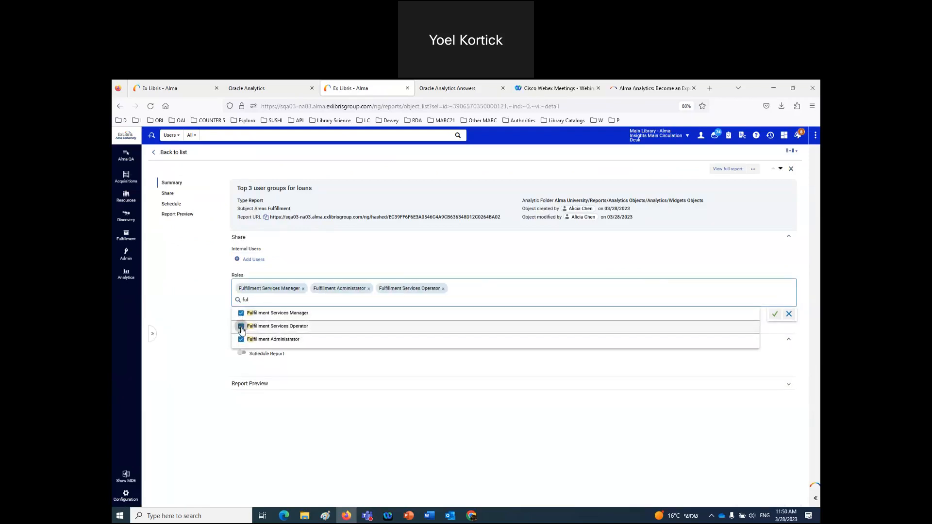
# - Share with Circulation Desk Manager, Circulation Desk Operator - Limited and Circulation Desk Operator roles
pyautogui.click(245, 301)
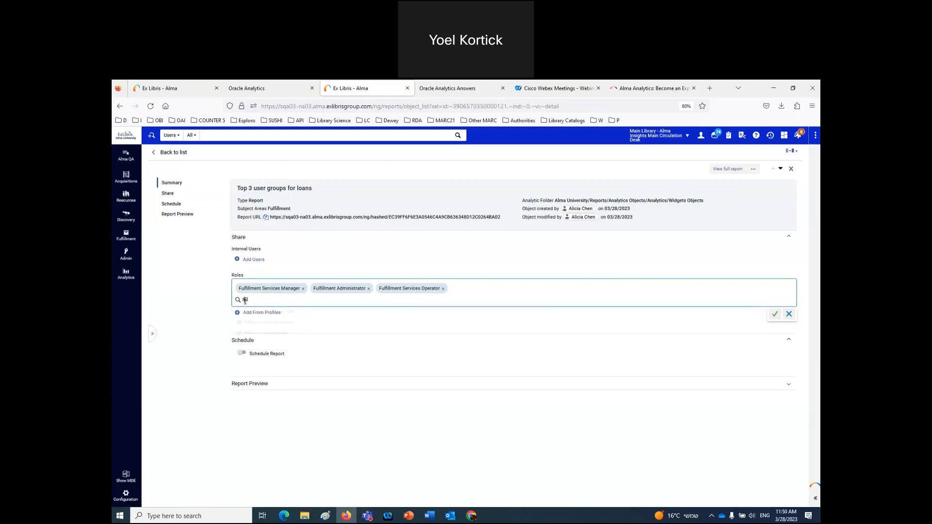
pyautogui.write('de')
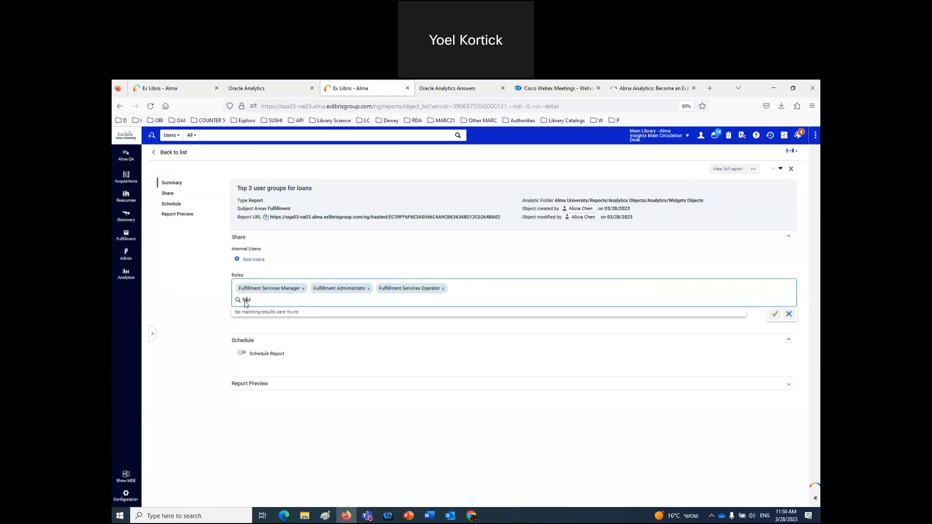
pyautogui.press('BackSpace')
pyautogui.press('BackSpace')
pyautogui.press('BackSpace')
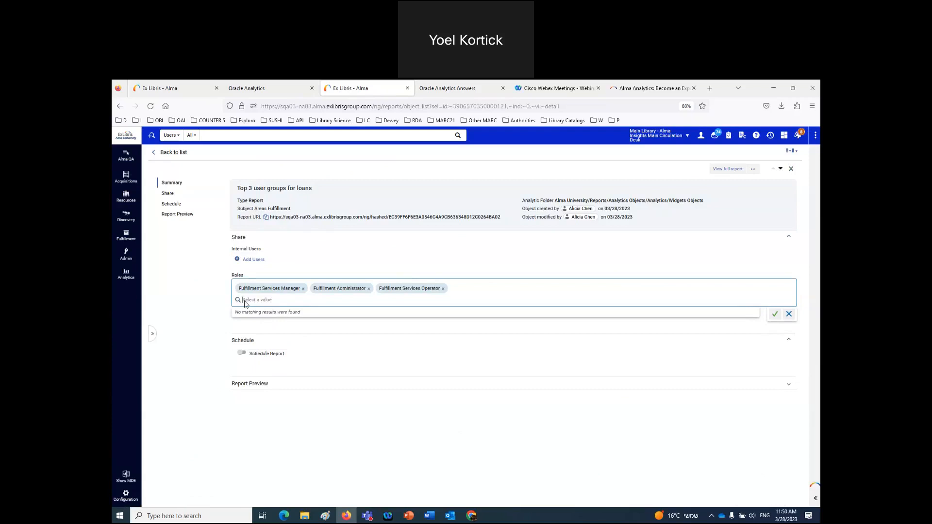
pyautogui.write('desk')
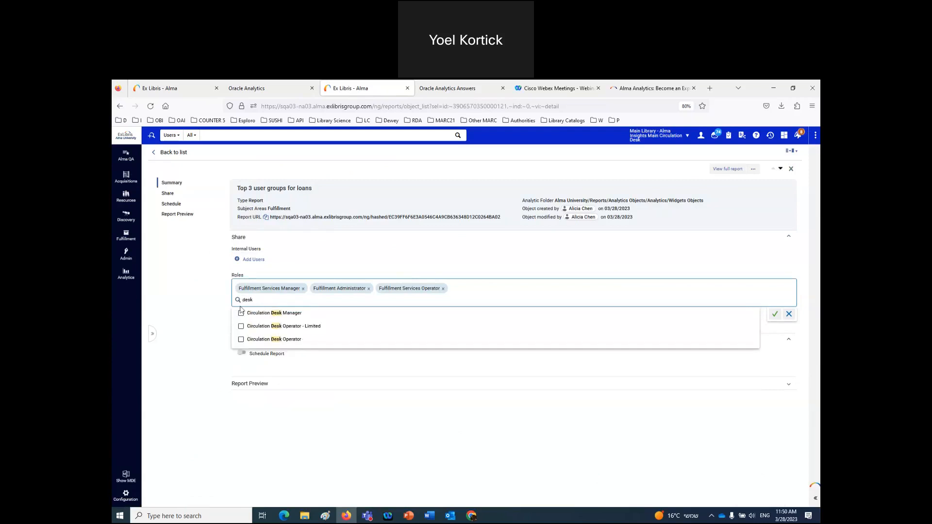
pyautogui.click(241, 313)
pyautogui.click(241, 326)
pyautogui.click(242, 340)
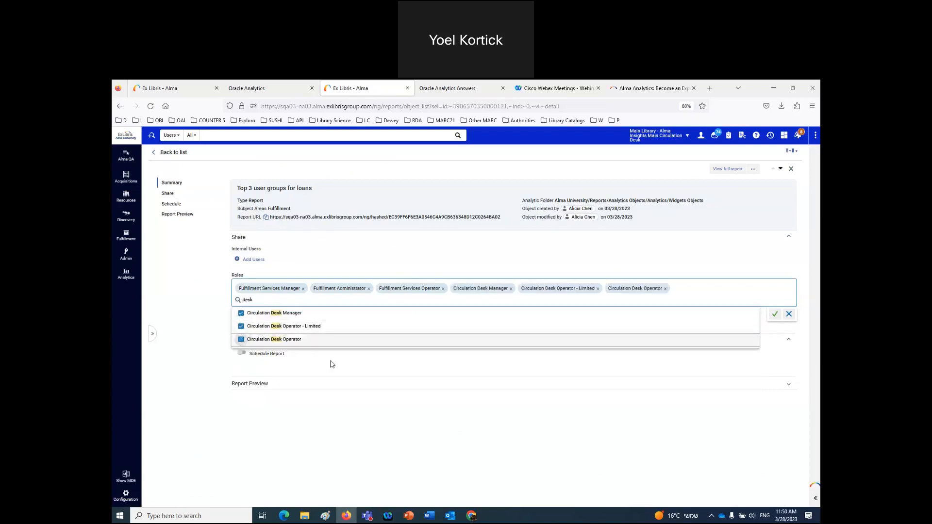
# - Confirm the six selected sharing roles and expand the Report Preview section
pyautogui.click(775, 315)
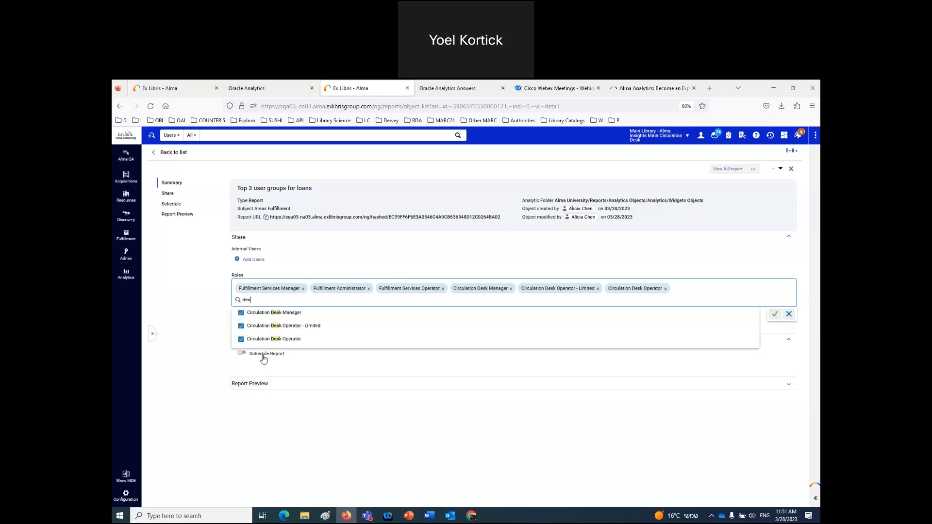
pyautogui.press('BackSpace')
pyautogui.press('BackSpace')
pyautogui.press('BackSpace')
pyautogui.press('BackSpace')
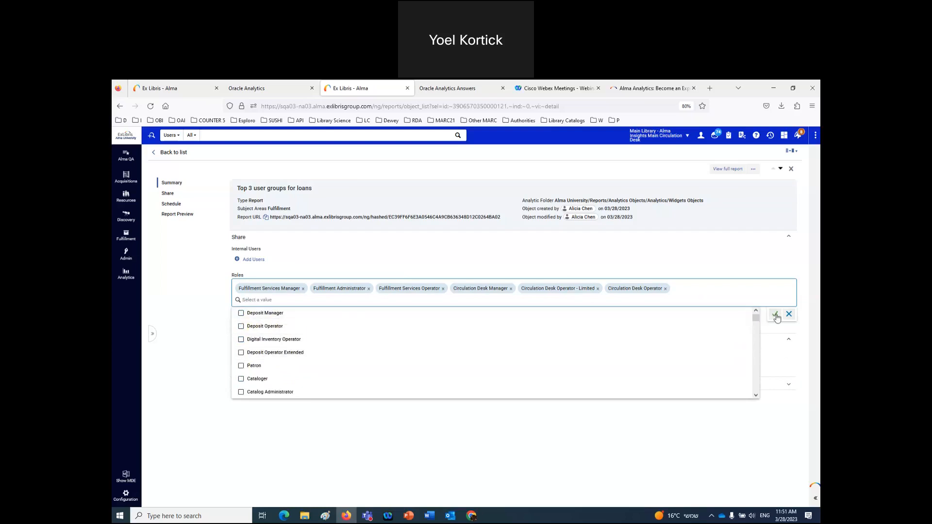
pyautogui.click(775, 314)
pyautogui.click(775, 314)
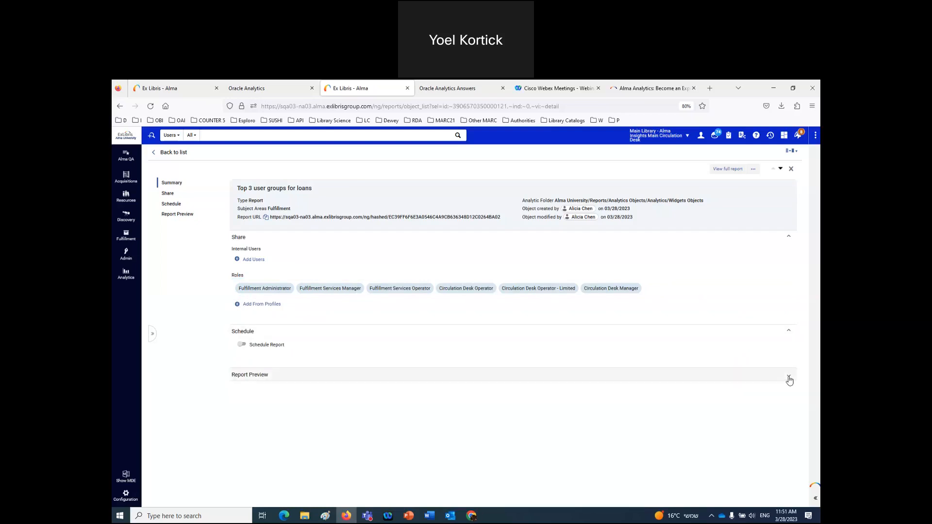
pyautogui.click(789, 377)
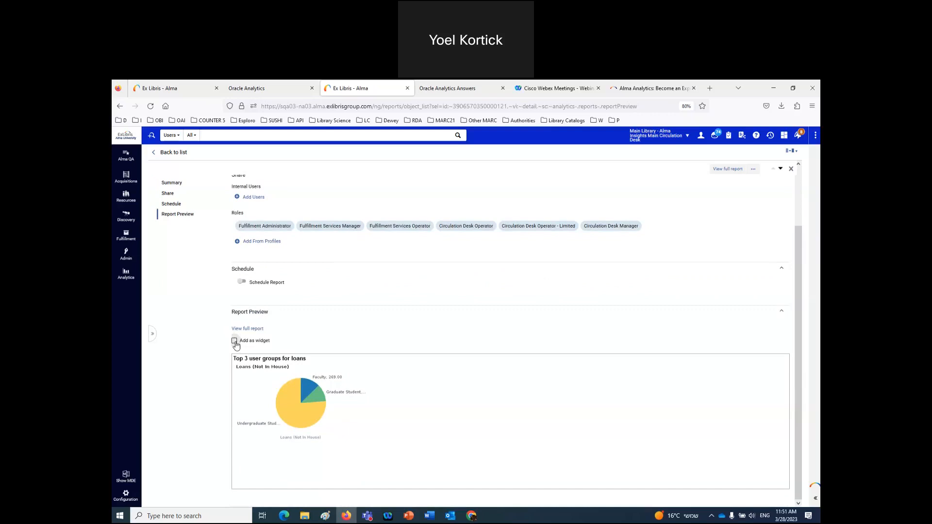
# - Tick 'Add as widget' in Report Preview and review the report title in the Summary
pyautogui.click(236, 342)
pyautogui.scroll(3, 350, 298)
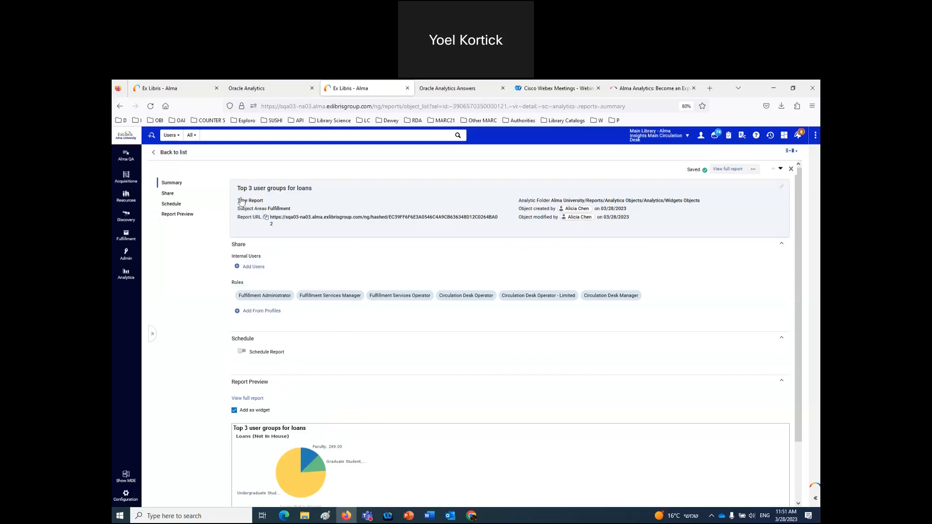
pyautogui.moveTo(237, 188); pyautogui.dragTo(317, 196)
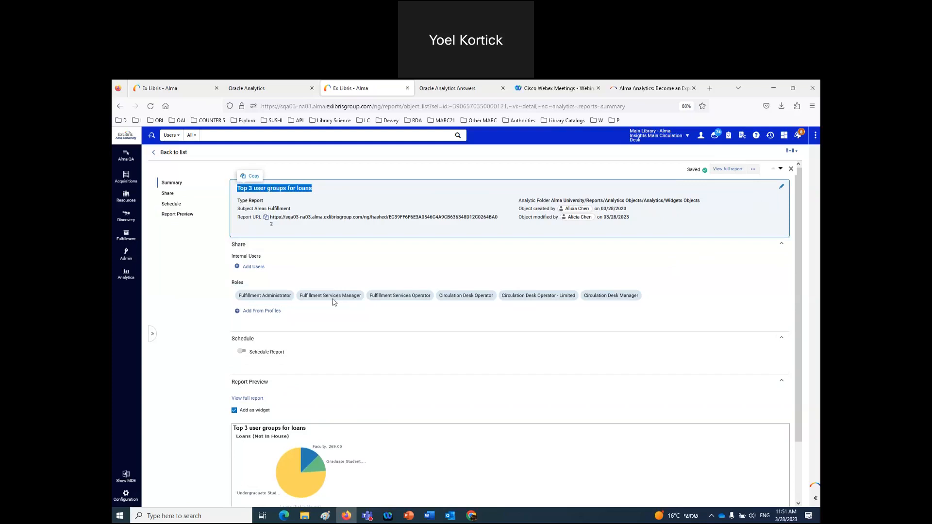
pyautogui.click(186, 325)
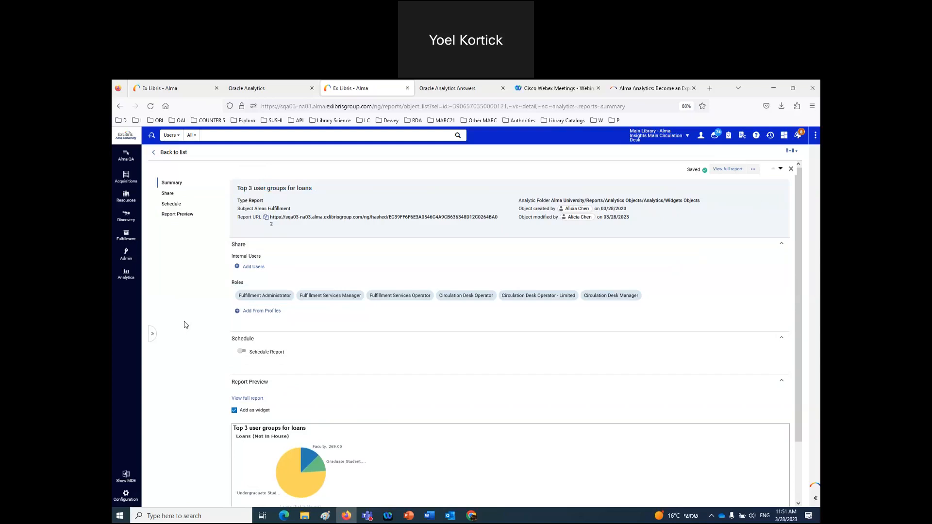
pyautogui.click(701, 138)
# - Sign out and log back in as a different demo staff user
pyautogui.click(695, 230)
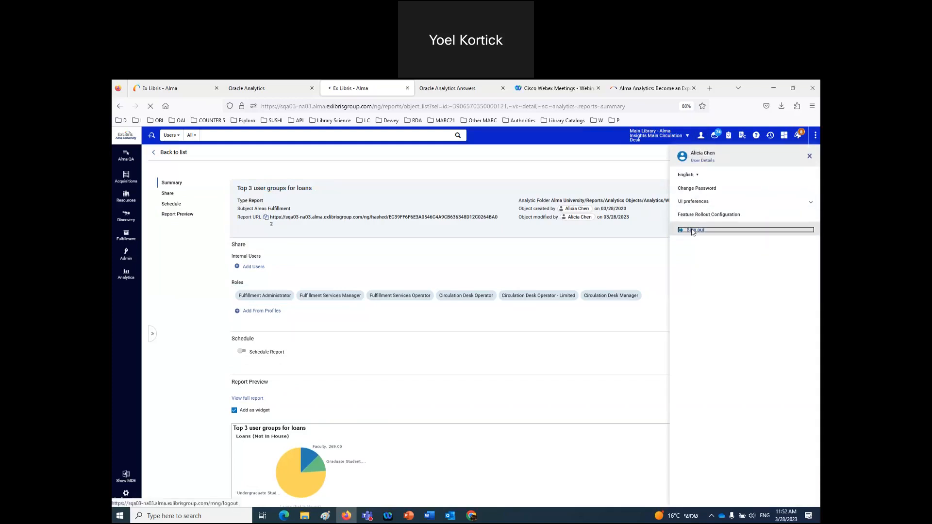
pyautogui.click(121, 121)
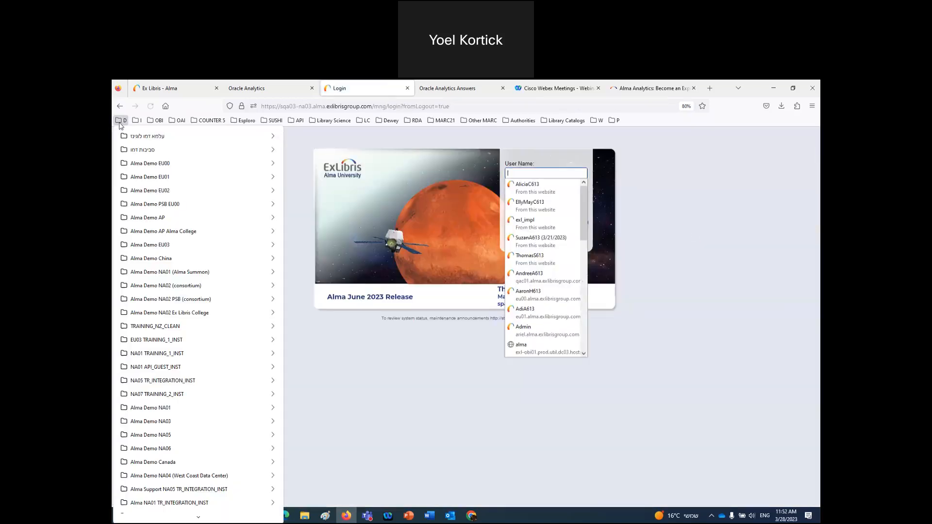
pyautogui.moveTo(253, 136)
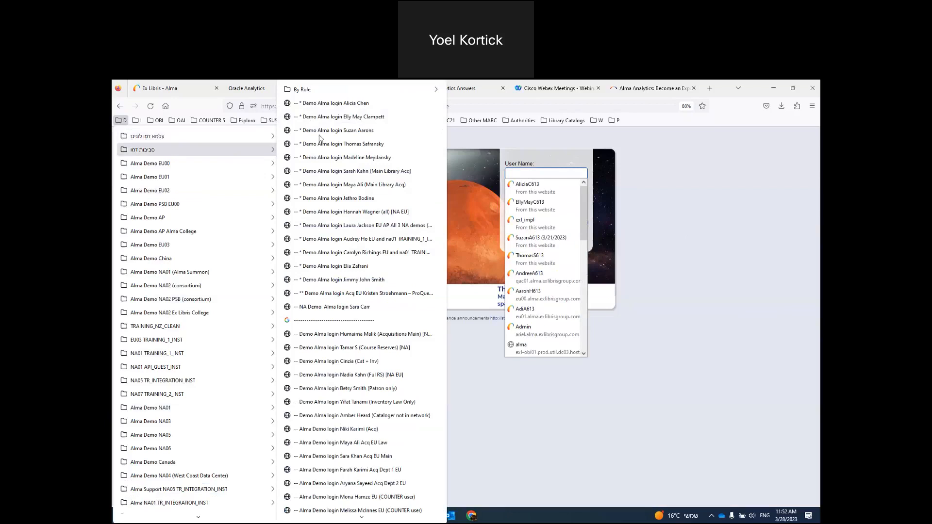
pyautogui.click(343, 123)
pyautogui.click(657, 303)
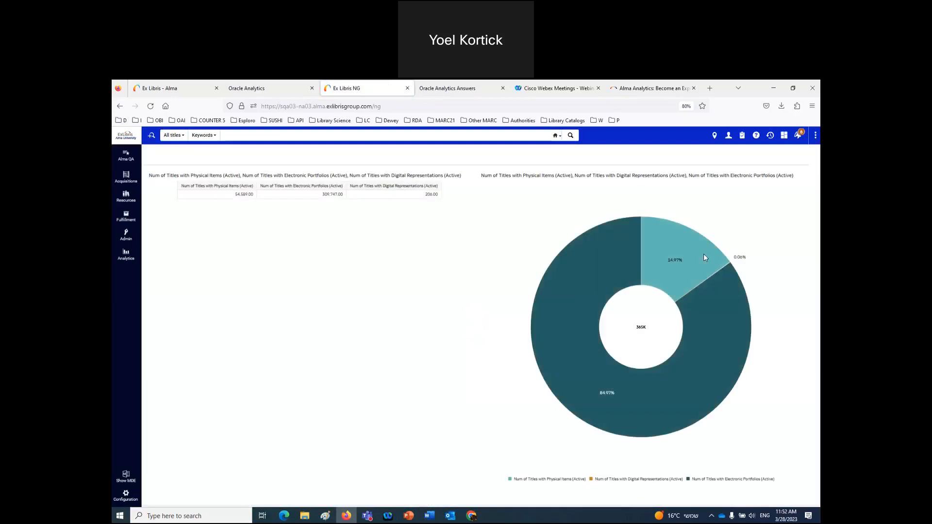
# - Choose Alma Homepage as this user's homepage dashboard in the Analytics panel
pyautogui.moveTo(706, 255)
pyautogui.click(124, 259)
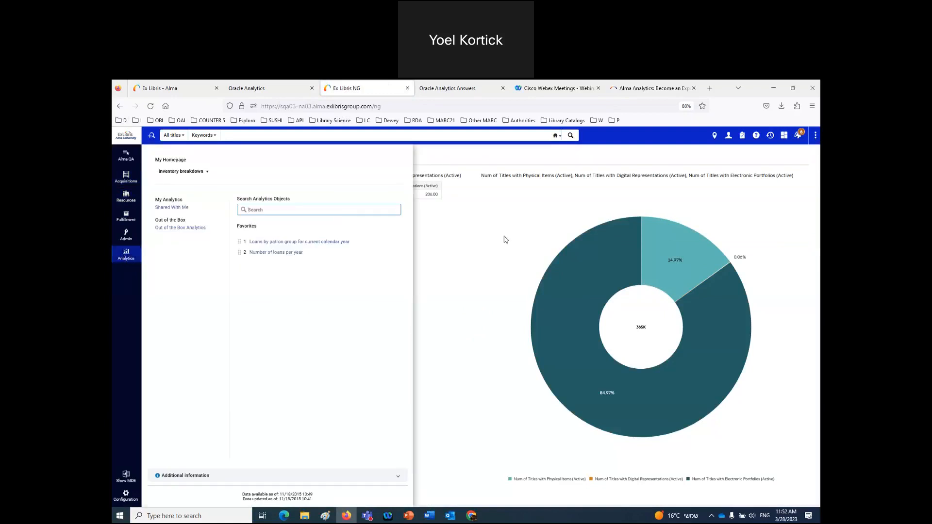
pyautogui.click(202, 172)
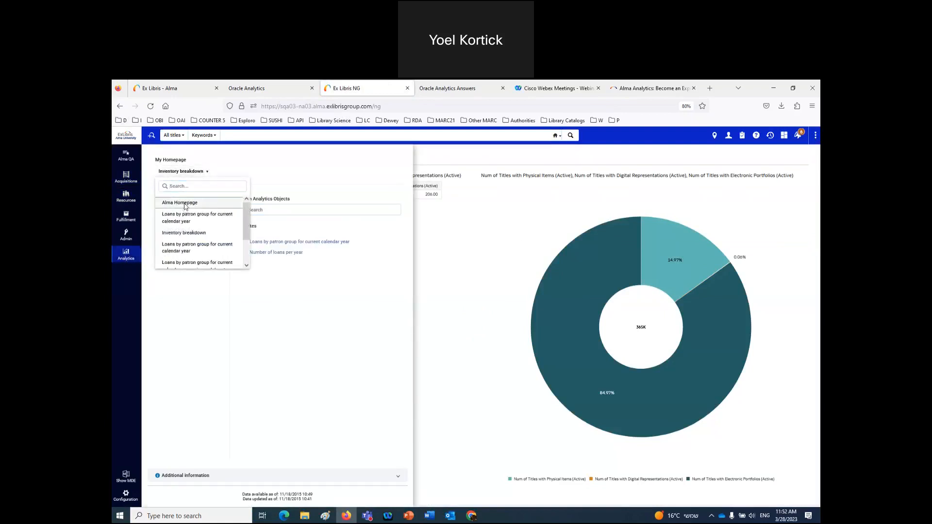
pyautogui.click(184, 204)
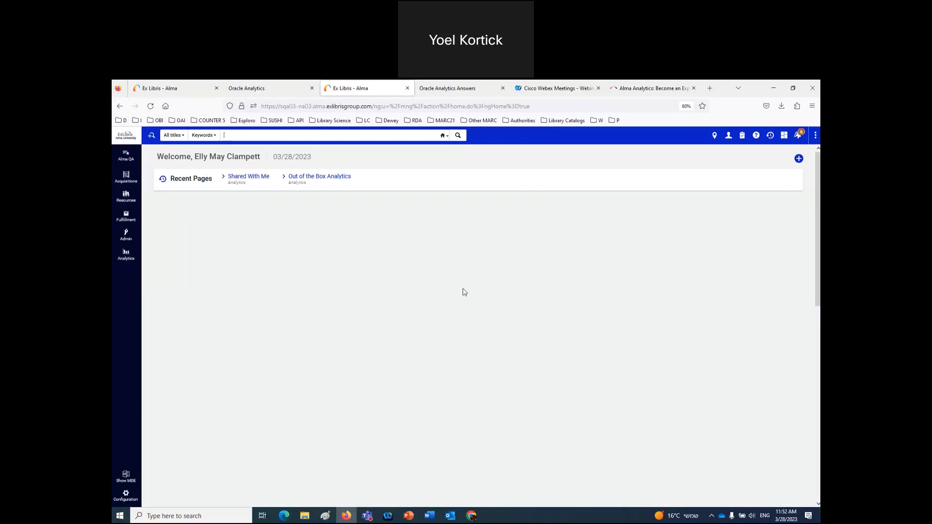
# - Enable the 'Top 3 user groups for loans' widget and close the Oracle Analytics Answers tab
pyautogui.click(799, 160)
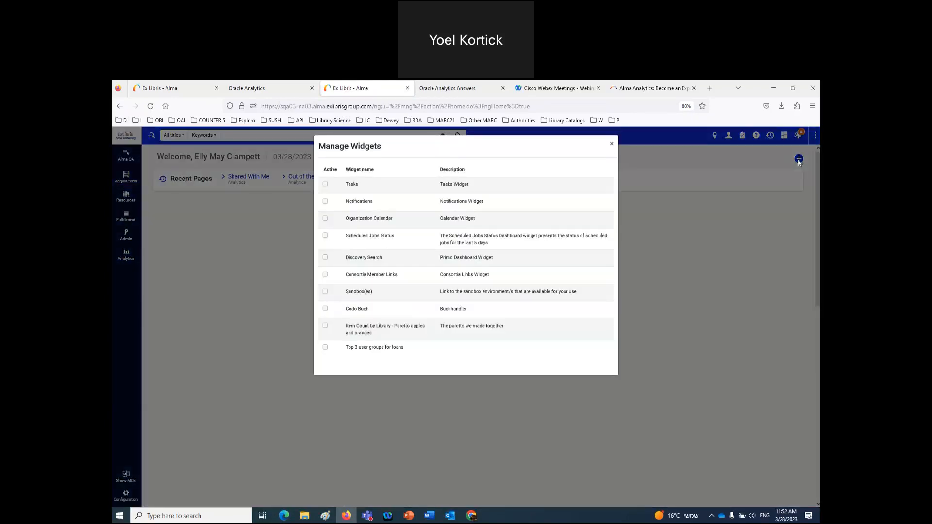
pyautogui.click(325, 348)
pyautogui.click(645, 357)
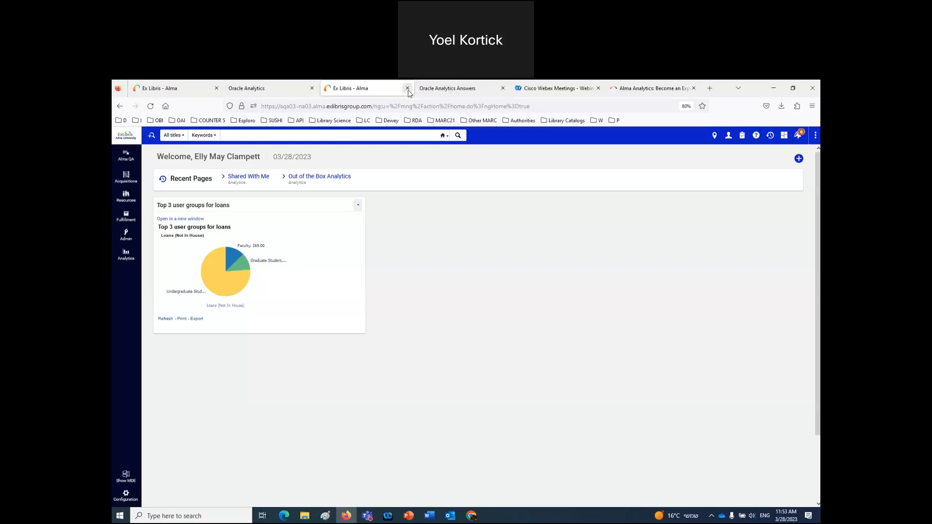
pyautogui.click(502, 88)
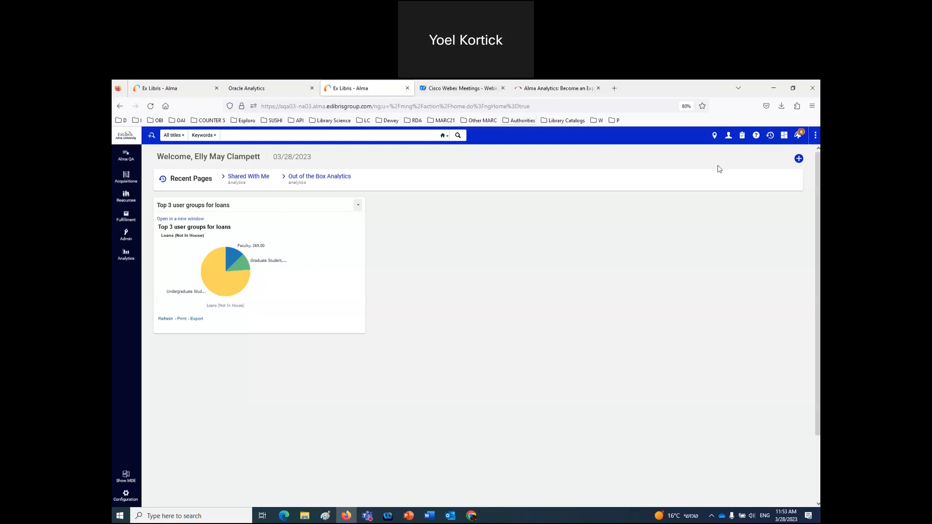
pyautogui.click(729, 137)
# - Sign out and log back in as the original user
pyautogui.click(698, 231)
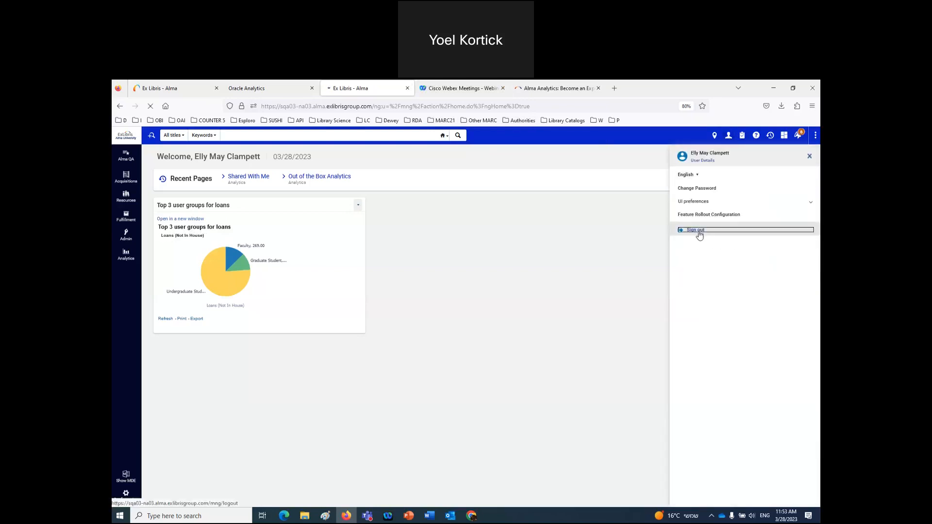
pyautogui.click(137, 120)
pyautogui.click(185, 136)
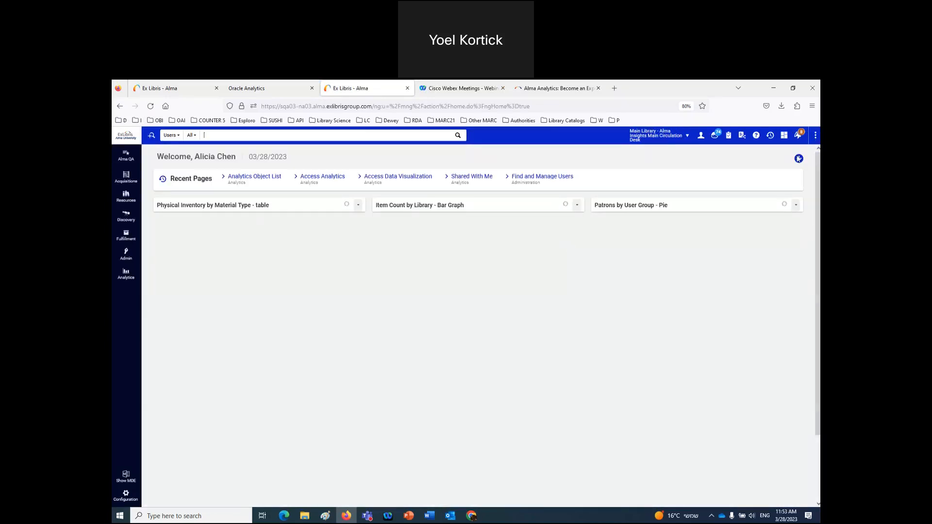
# - Enable the 'Top 3 user groups for loans' widget in Manage Widgets
pyautogui.click(798, 160)
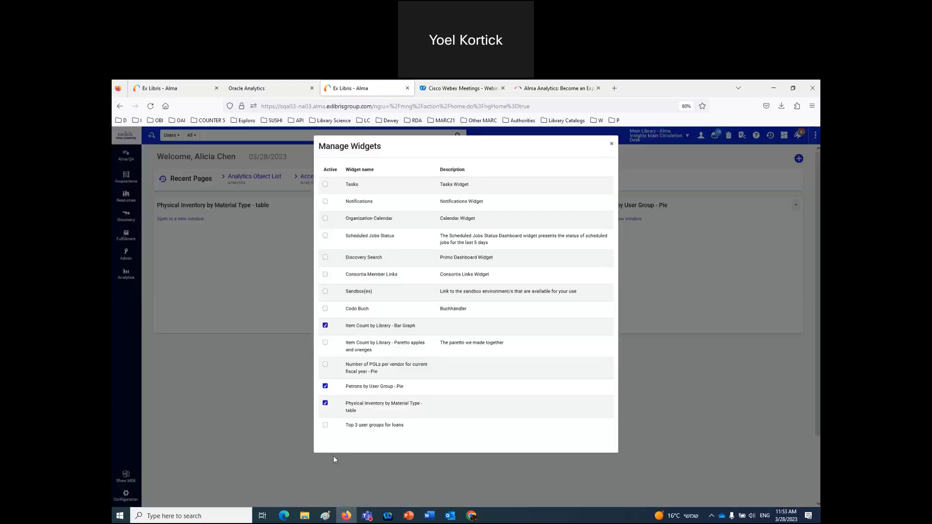
pyautogui.click(326, 426)
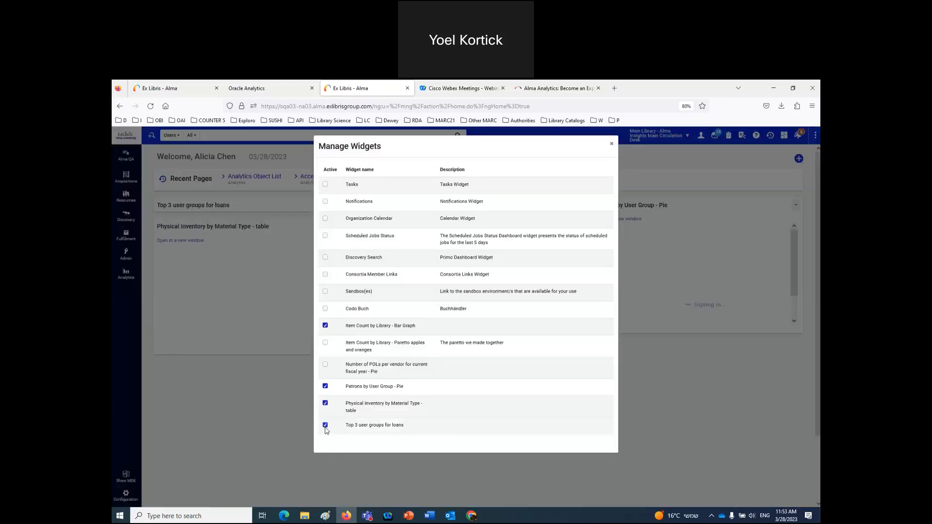
pyautogui.click(612, 143)
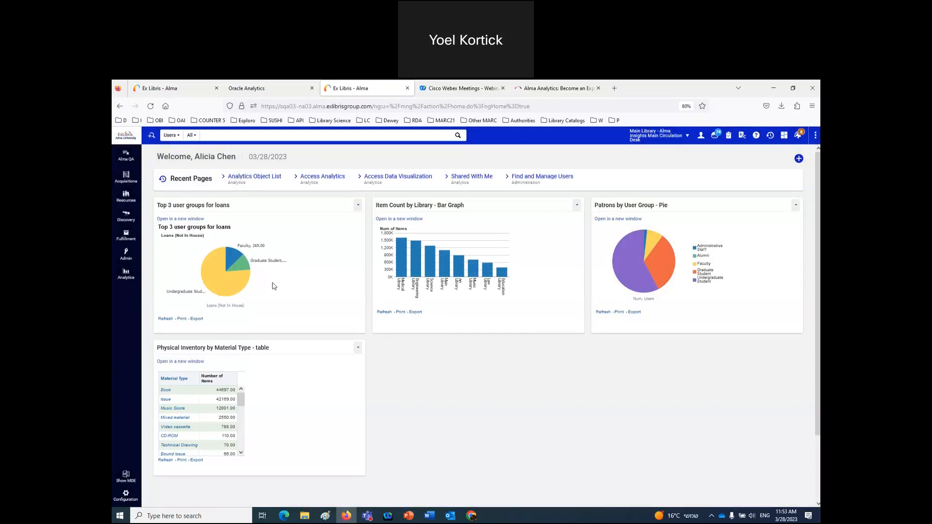
# - Launch Access Analytics in a new tab and browse its Catalog's Widgets Objects folder
pyautogui.click(126, 275)
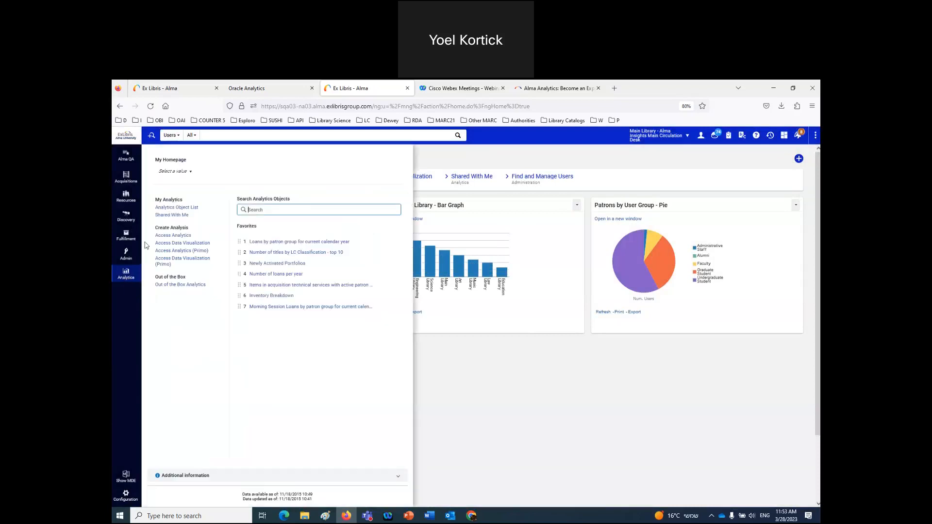
pyautogui.click(160, 239)
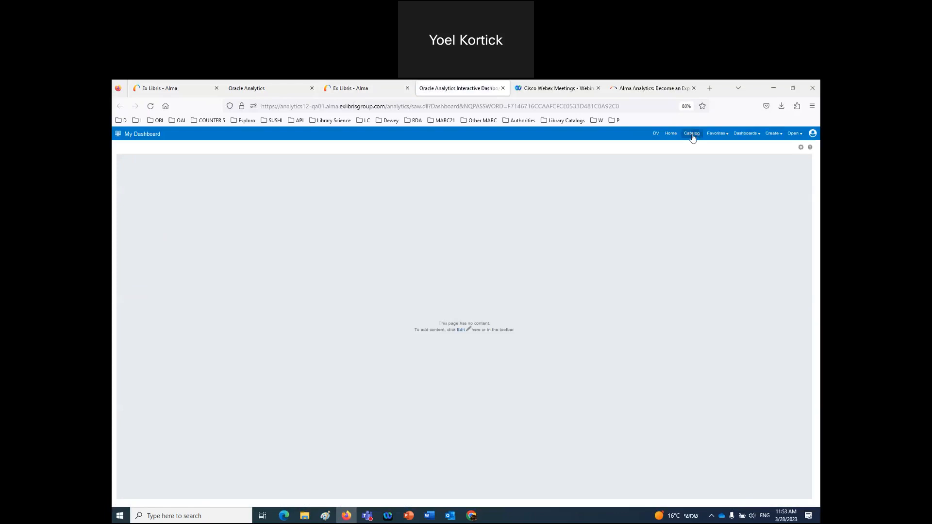
pyautogui.click(692, 136)
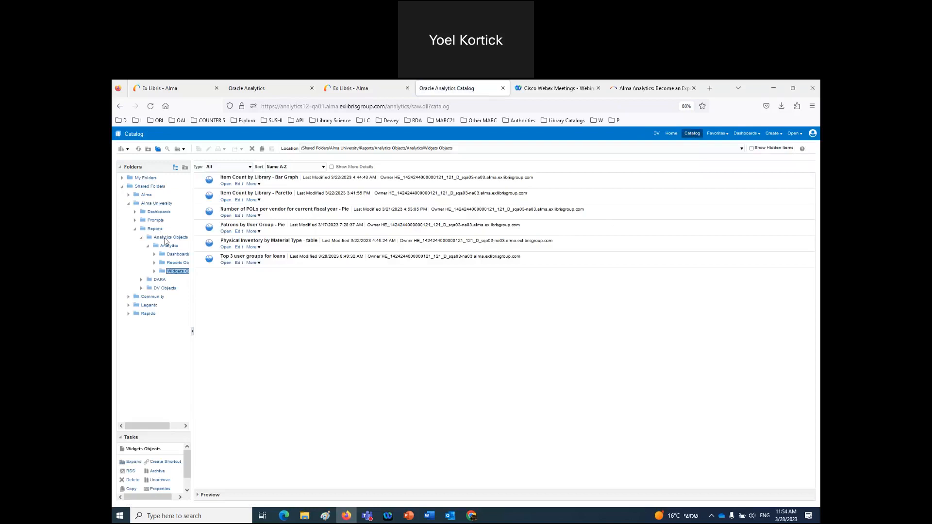
# - Delete the Title view from the report's Compound Layout, then reload the Alma homepage to check it
pyautogui.click(239, 264)
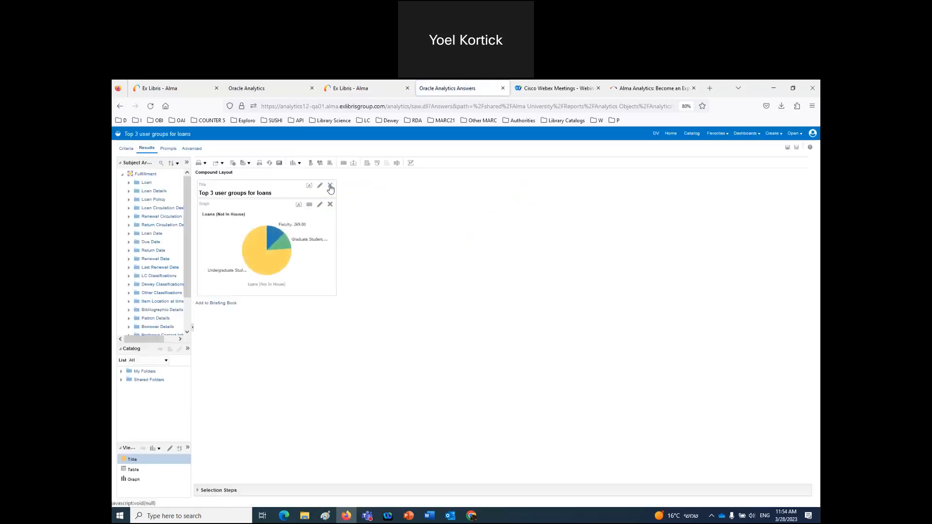
pyautogui.click(330, 187)
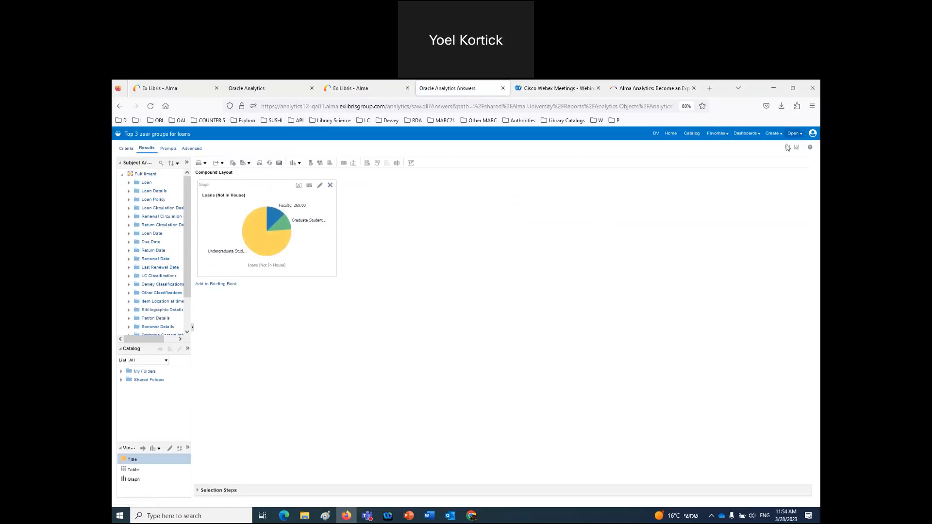
pyautogui.click(349, 89)
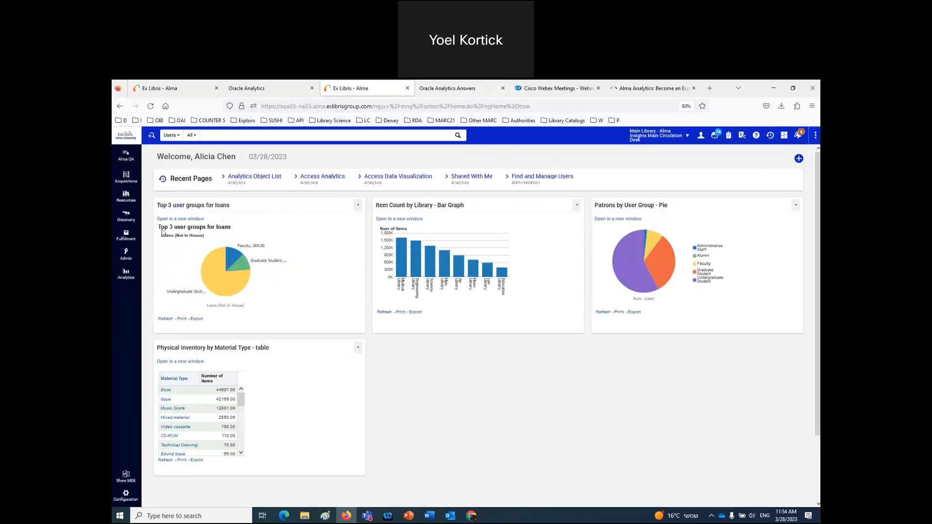
pyautogui.moveTo(159, 227); pyautogui.dragTo(237, 228)
pyautogui.moveTo(161, 206); pyautogui.dragTo(204, 206)
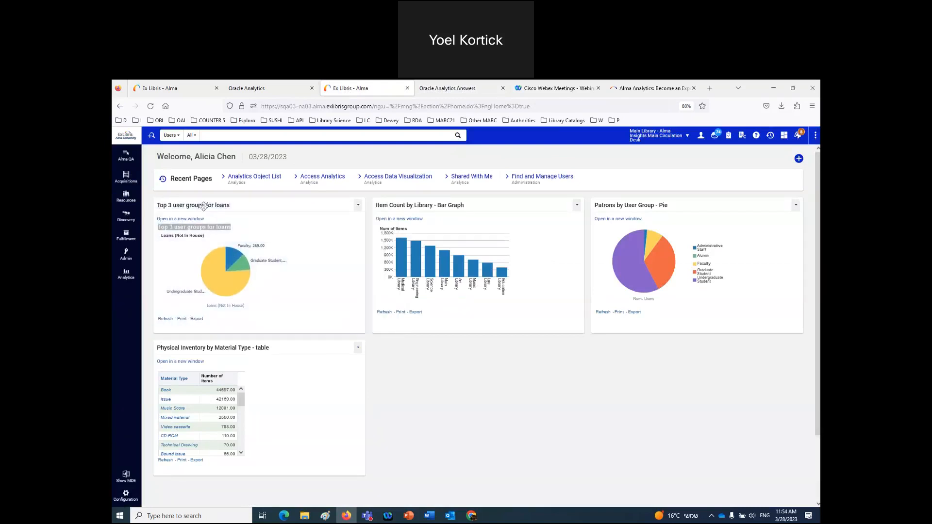
pyautogui.click(127, 140)
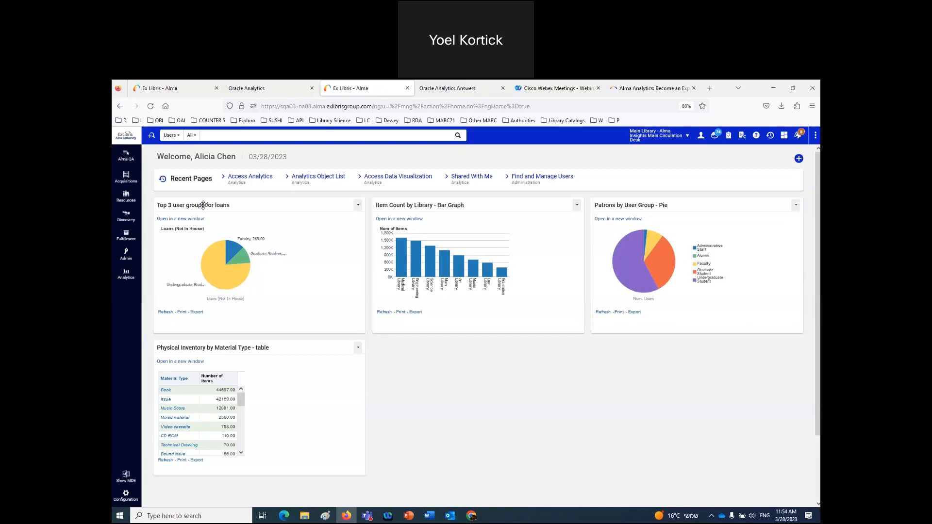
# - Keep the graph canvas at 500 by 250 pixels, save the report, and reload the Alma homepage
pyautogui.click(468, 92)
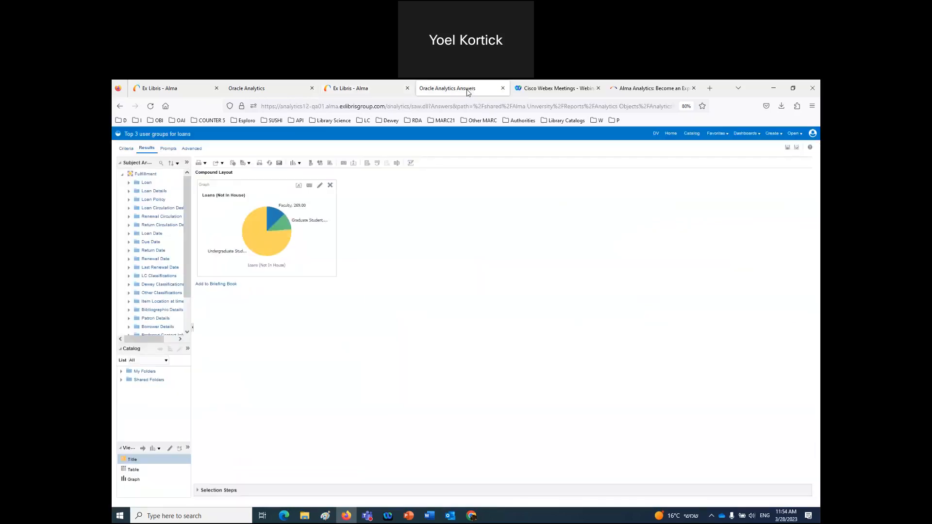
pyautogui.click(309, 189)
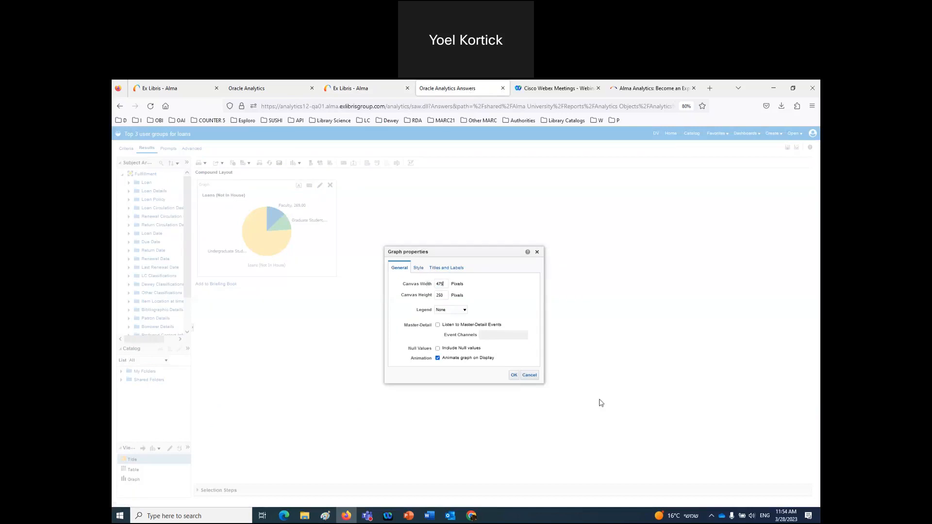
pyautogui.click(515, 375)
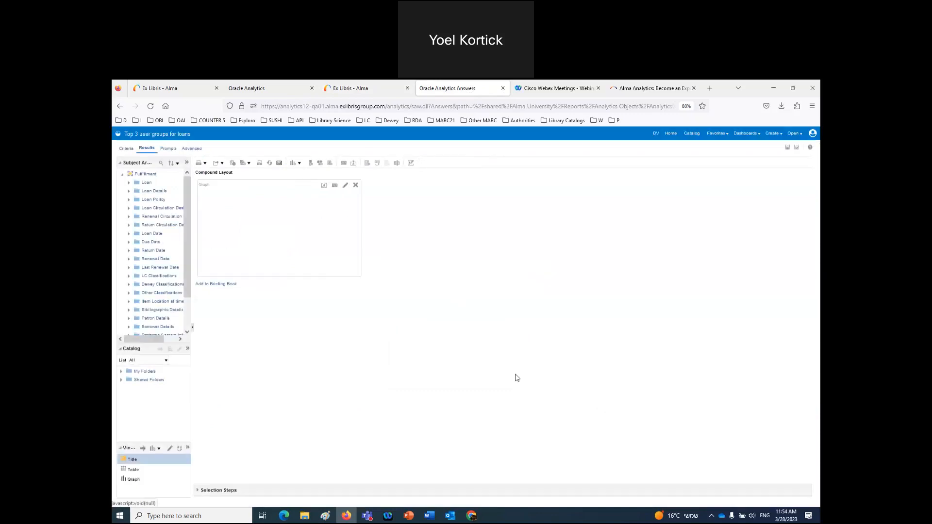
pyautogui.click(789, 149)
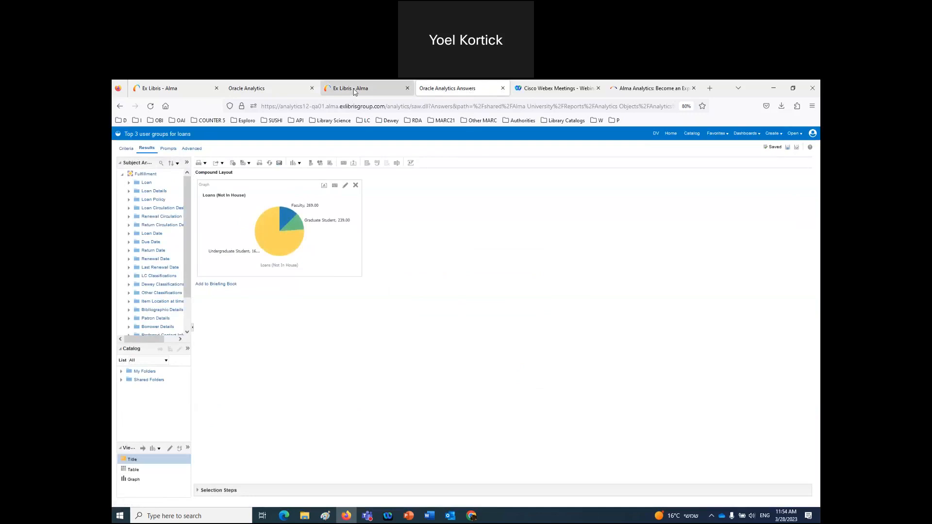
pyautogui.click(355, 89)
pyautogui.click(126, 139)
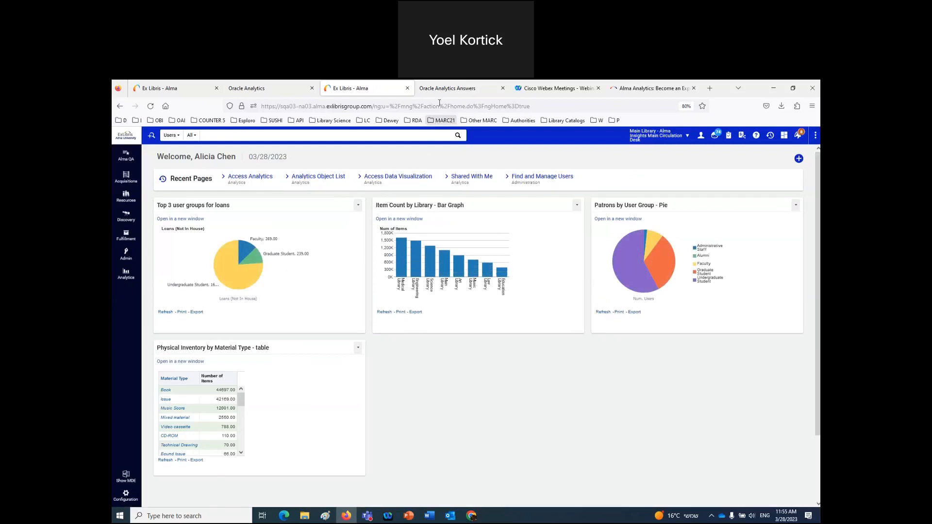
# - Recheck the pie graph properties and reload the homepage to refresh the widget
pyautogui.click(448, 88)
pyautogui.click(335, 187)
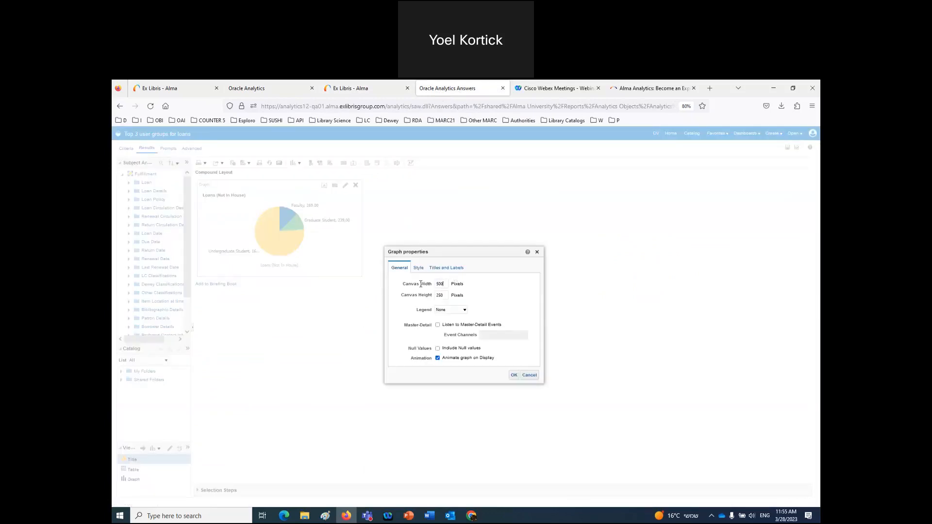
pyautogui.click(514, 375)
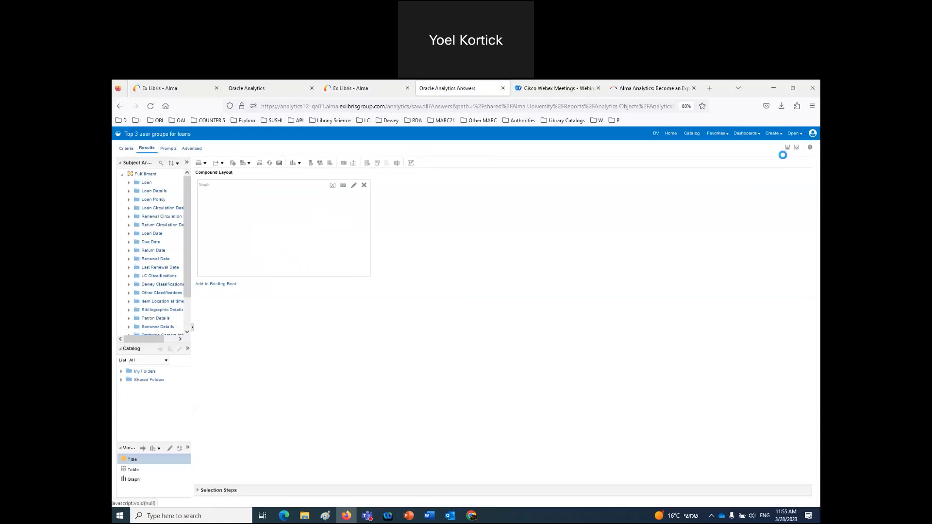
pyautogui.click(362, 88)
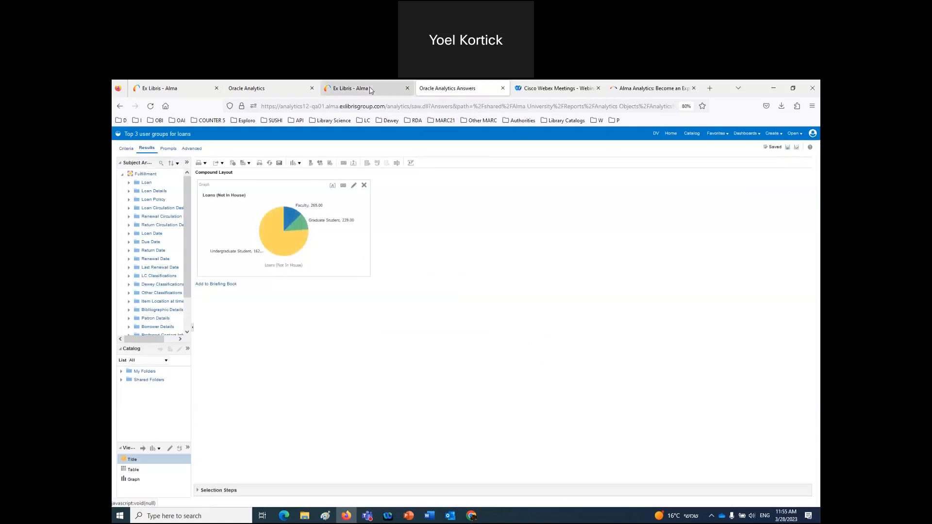
pyautogui.click(115, 161)
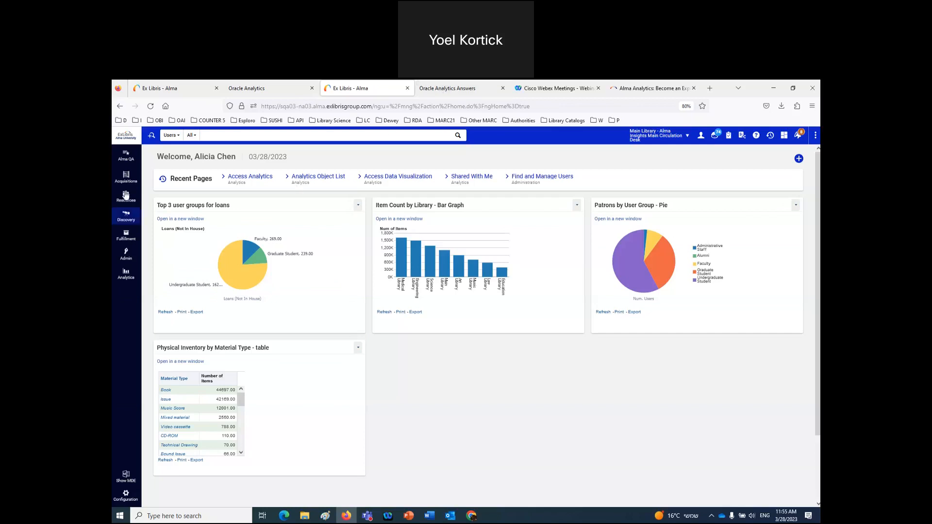
# - Open the 'Top 3 user groups for loans' details in the Analytics Object List, showing its six shared roles
pyautogui.click(126, 273)
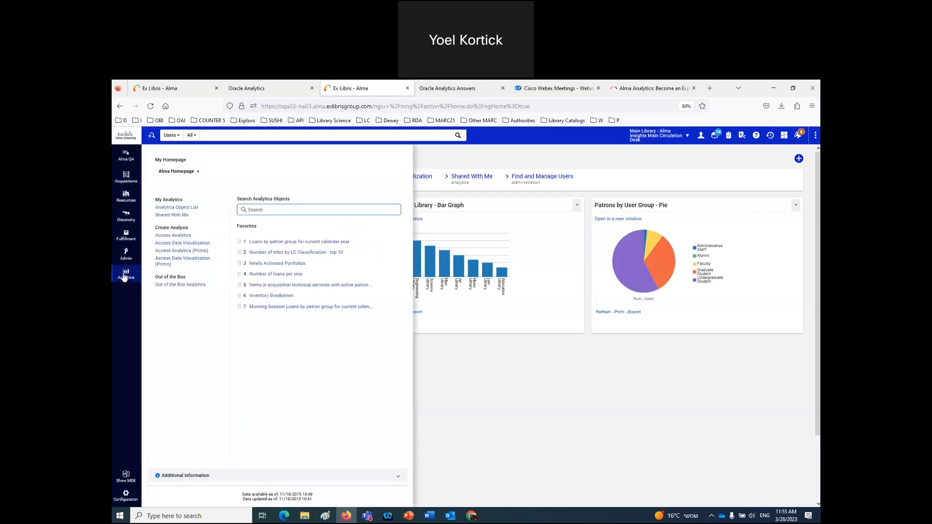
pyautogui.click(181, 207)
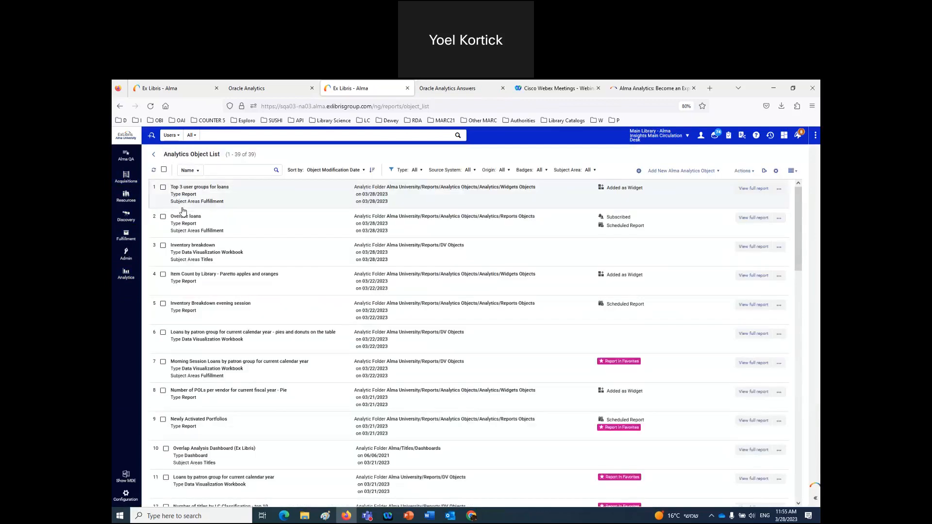
pyautogui.click(251, 196)
pyautogui.doubleClick(251, 196)
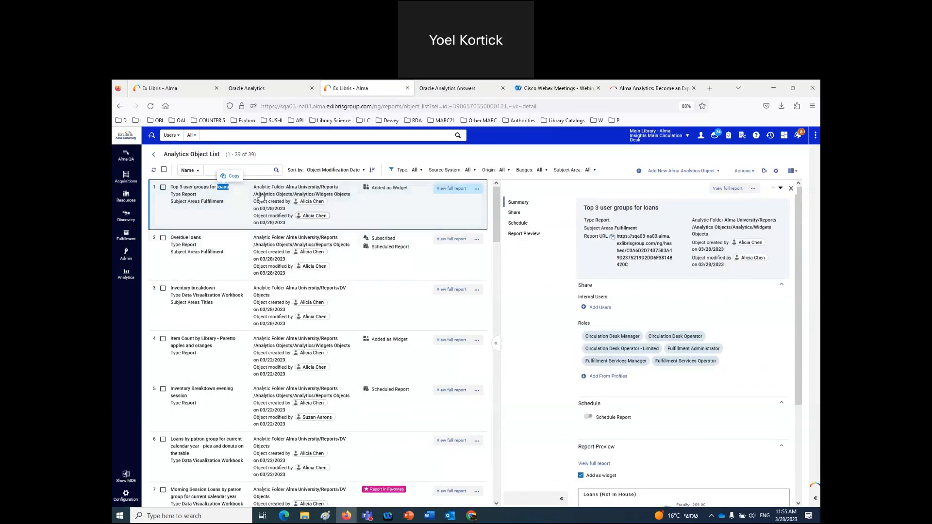
pyautogui.click(217, 138)
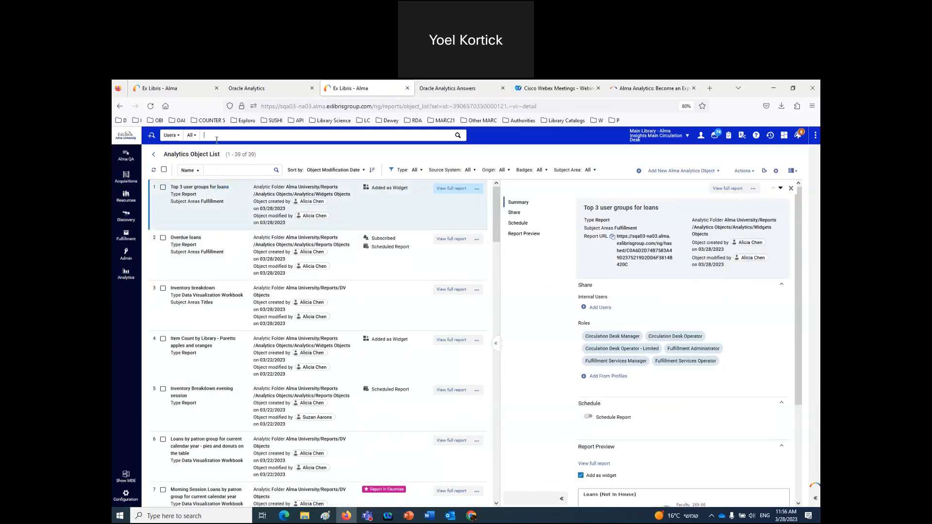
# - Open the searched staff user's record to review their ten roles, and close the Oracle Analytics Answers tab
pyautogui.write('suzan aa')
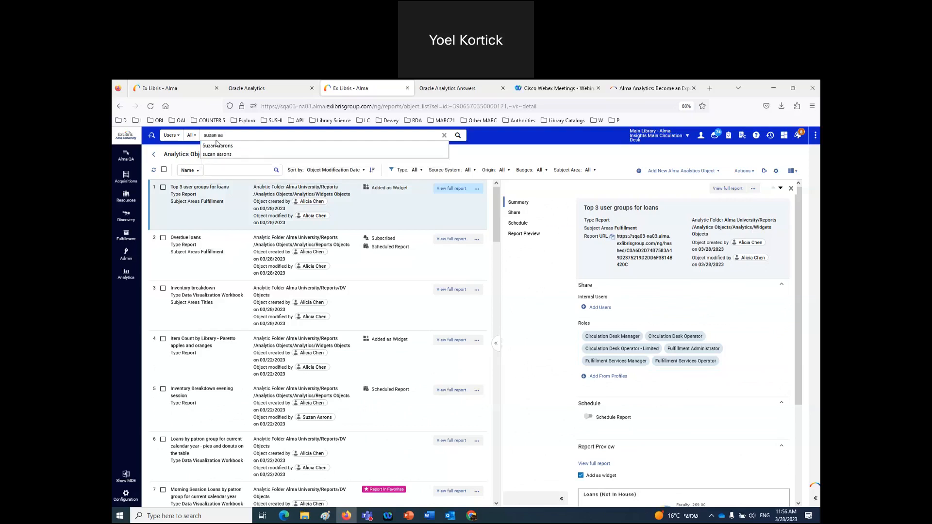
pyautogui.click(218, 145)
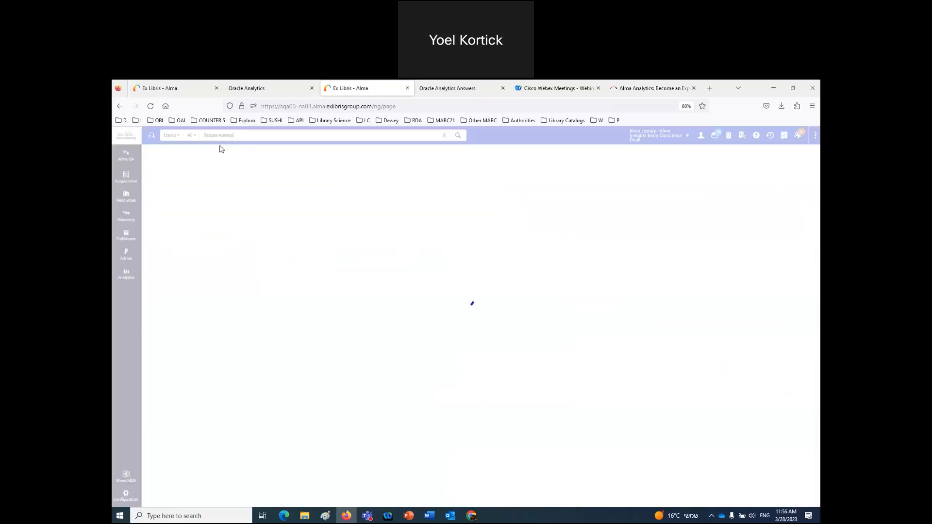
pyautogui.click(769, 236)
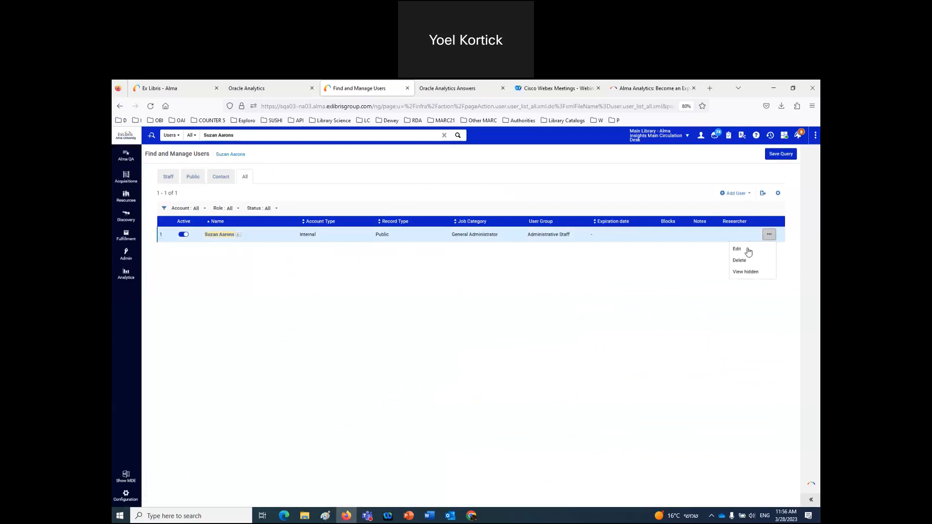
pyautogui.click(743, 251)
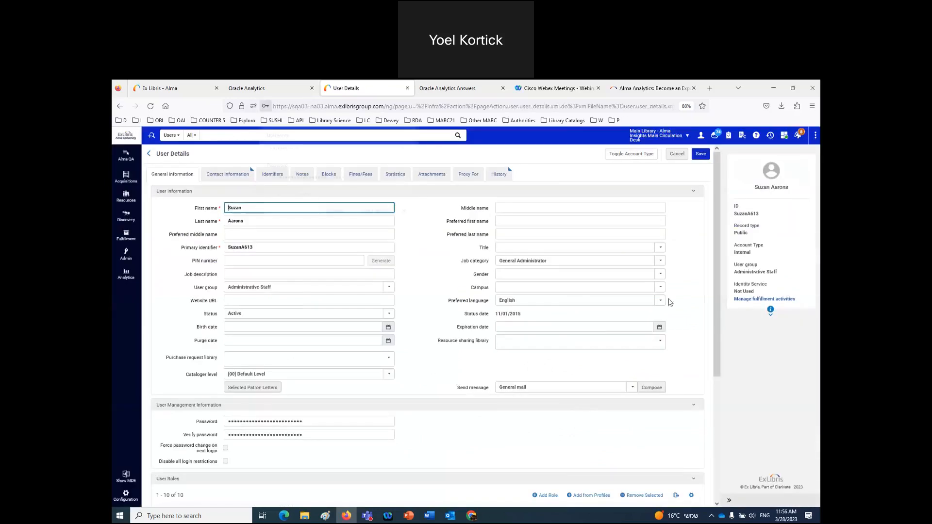
pyautogui.scroll(-5, 590, 344)
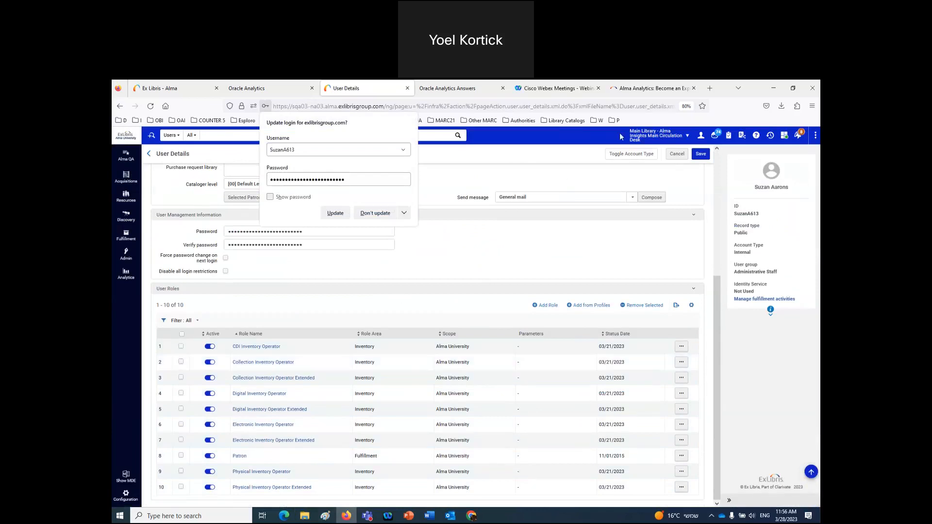
pyautogui.click(504, 90)
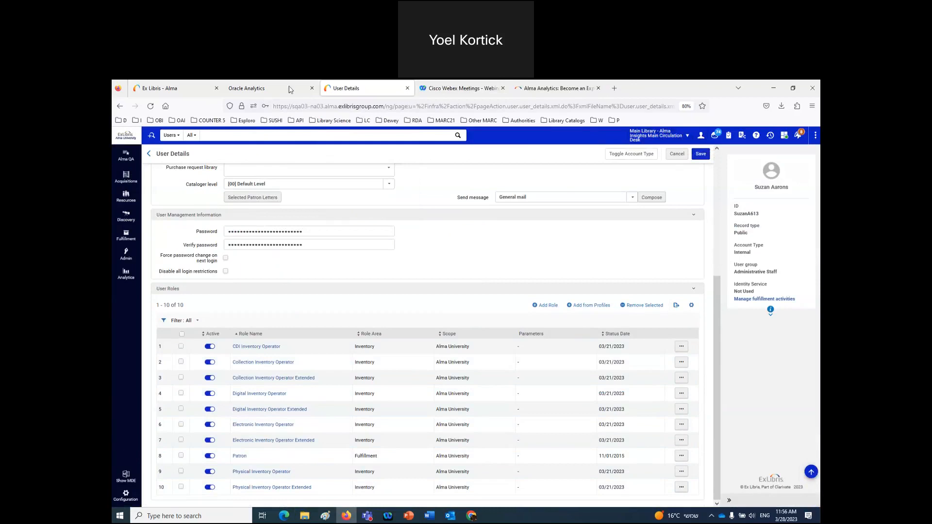
pyautogui.click(702, 136)
# - Sign out and log back in as another staff user from the demo login bookmark
pyautogui.click(687, 230)
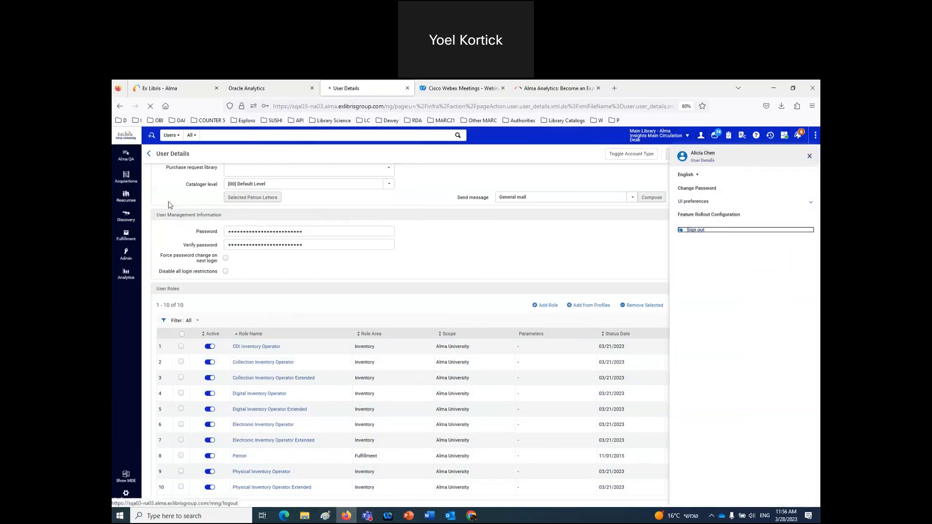
pyautogui.click(120, 121)
pyautogui.moveTo(163, 141)
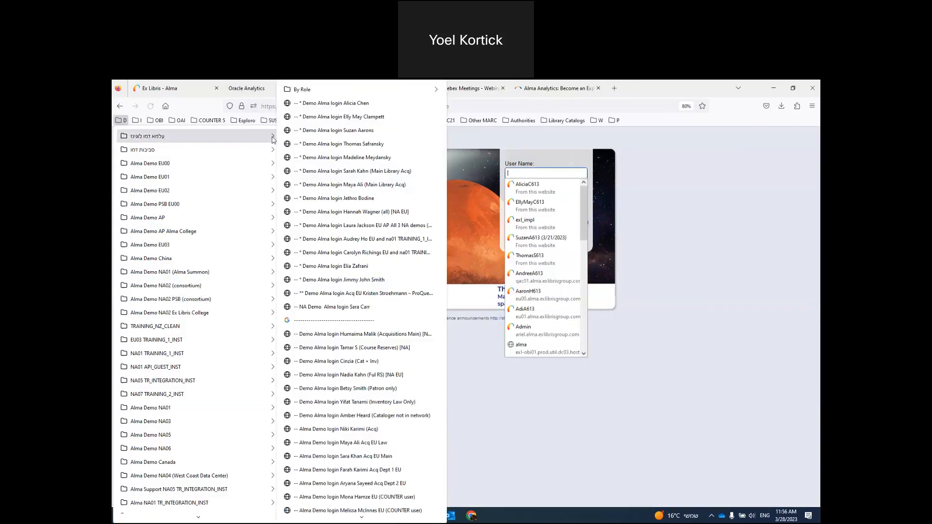
pyautogui.click(320, 129)
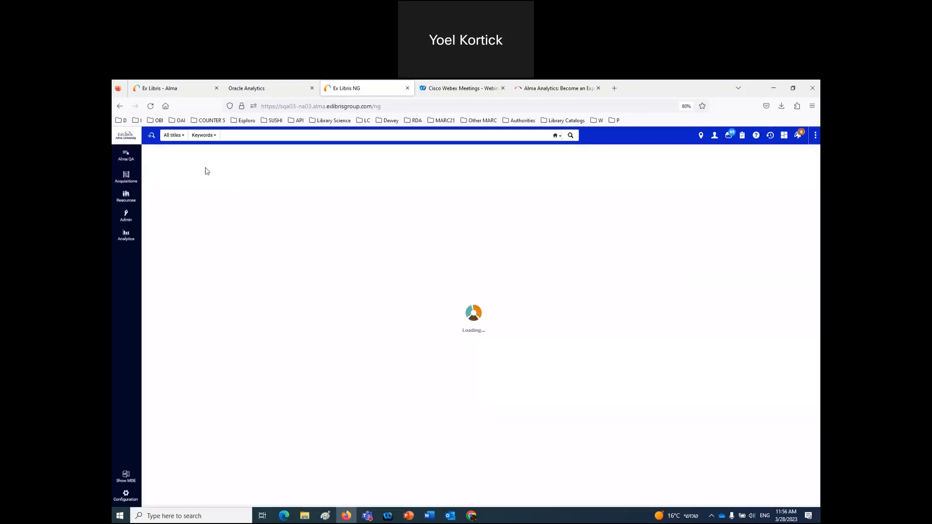
# - Show the Alma Homepage with its Manage Widgets list, then switch to the session 7 folder
pyautogui.click(126, 236)
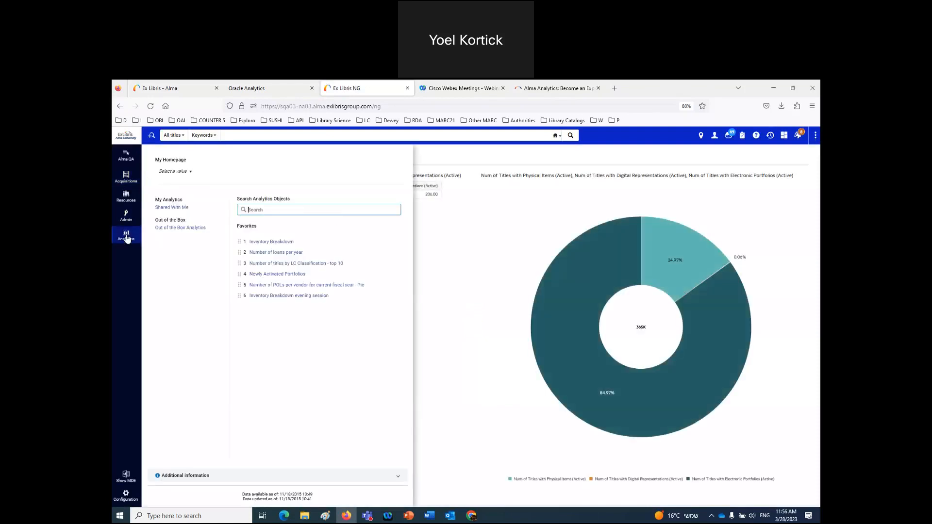
pyautogui.click(182, 171)
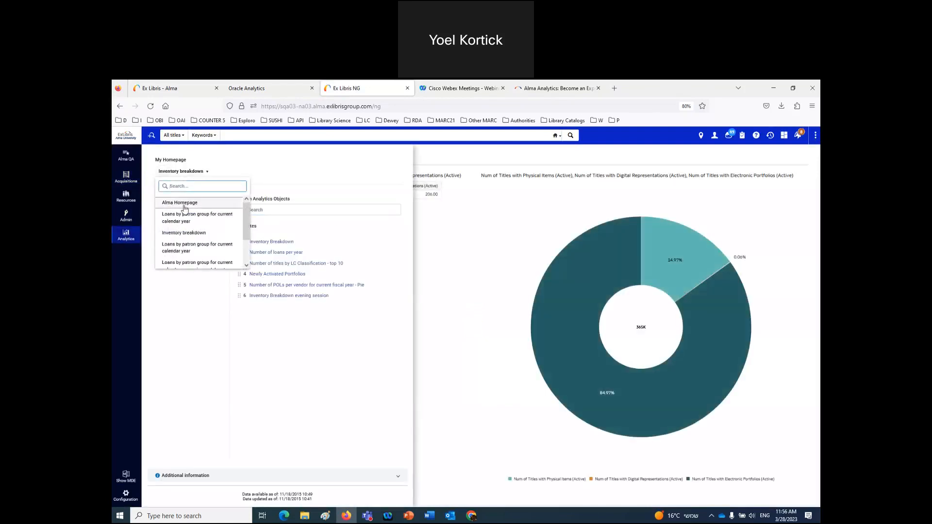
pyautogui.click(184, 206)
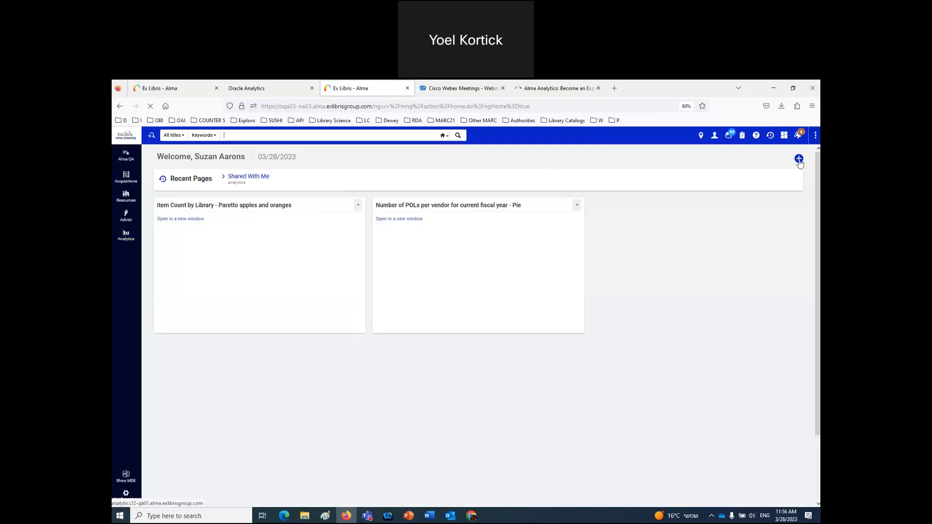
pyautogui.click(799, 160)
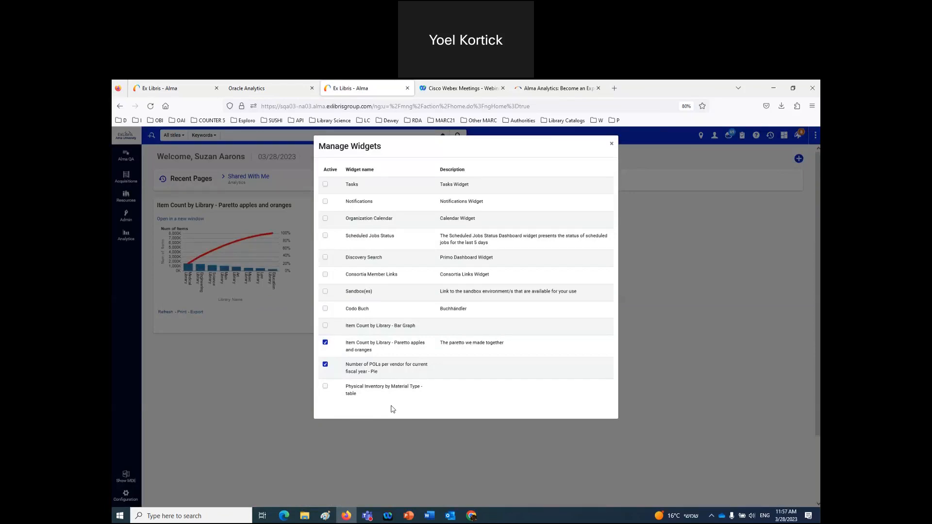
pyautogui.click(305, 516)
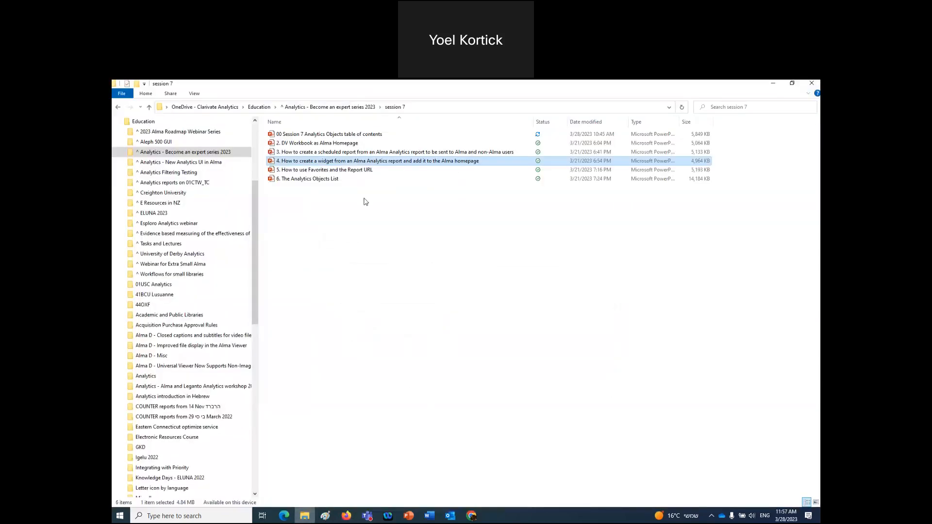
# - Open the '4. How to create a widget…' presentation at slide 10, 'Creating an analytics object'
pyautogui.doubleClick(338, 162)
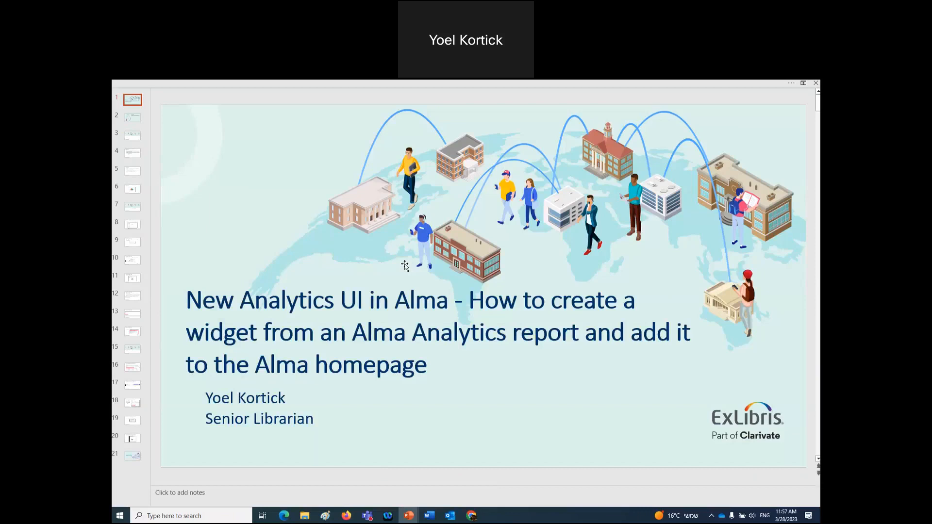
pyautogui.scroll(-1, 405, 265)
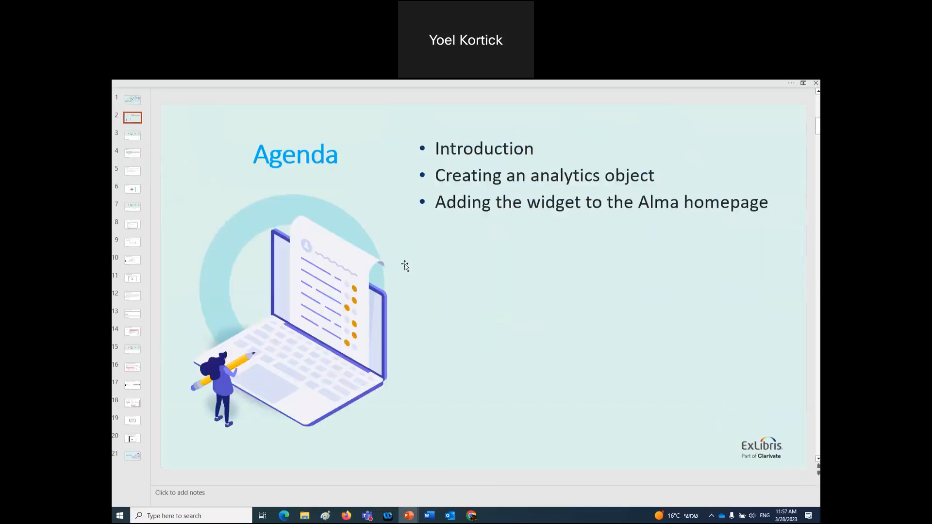
pyautogui.scroll(-4, 405, 266)
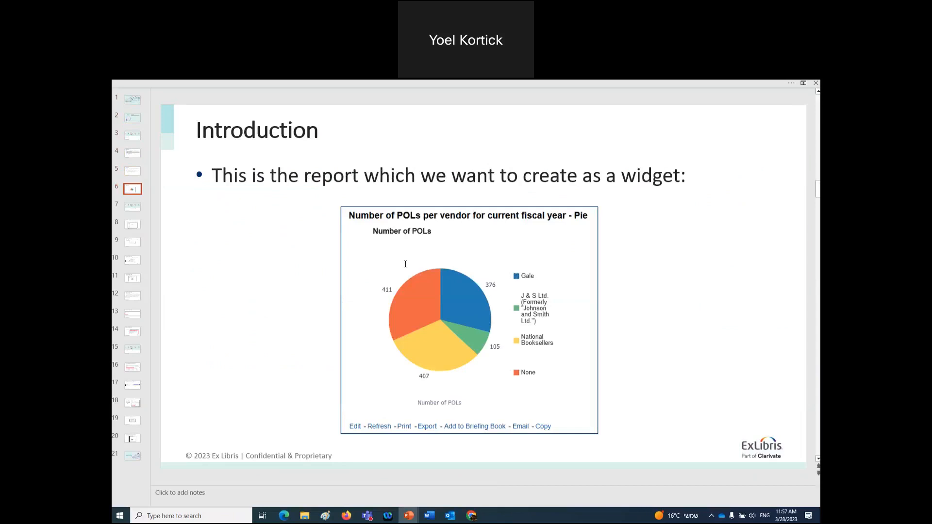
pyautogui.scroll(-1, 406, 264)
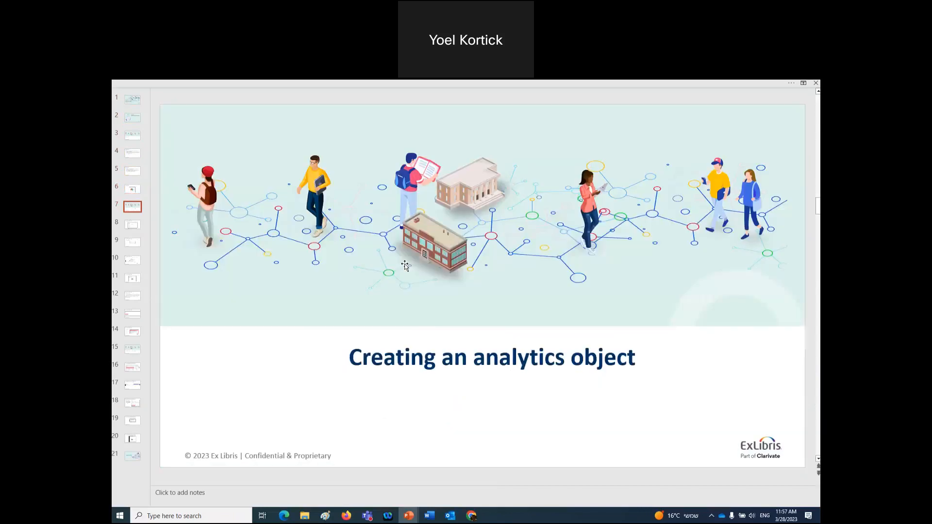
pyautogui.scroll(-1, 405, 266)
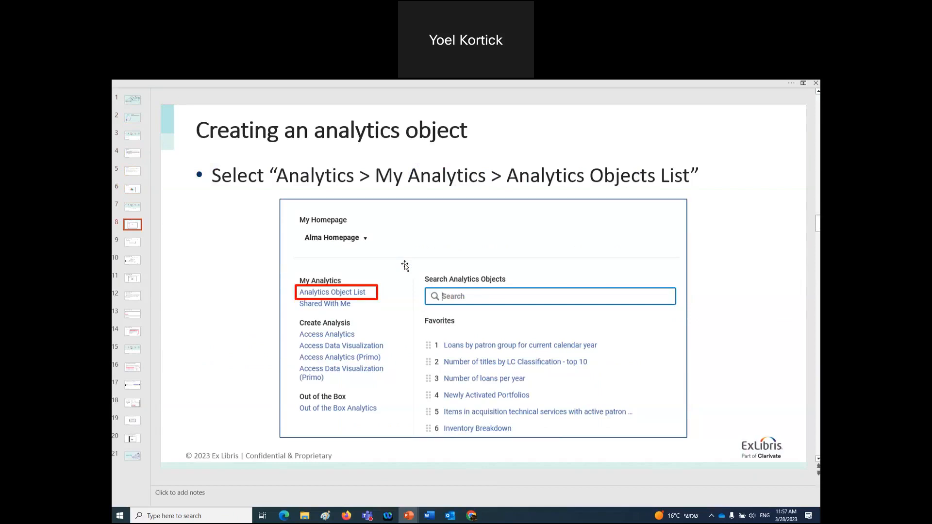
pyautogui.scroll(-1, 405, 265)
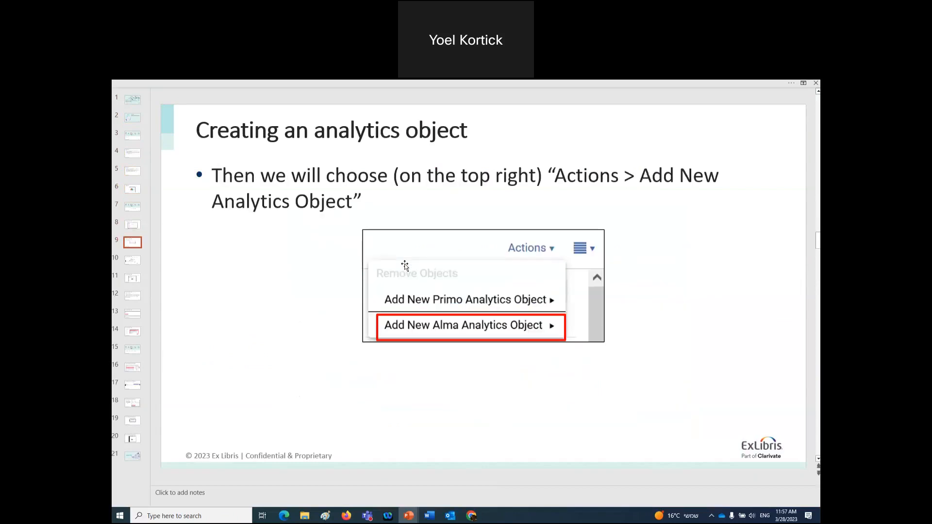
pyautogui.scroll(-1, 405, 266)
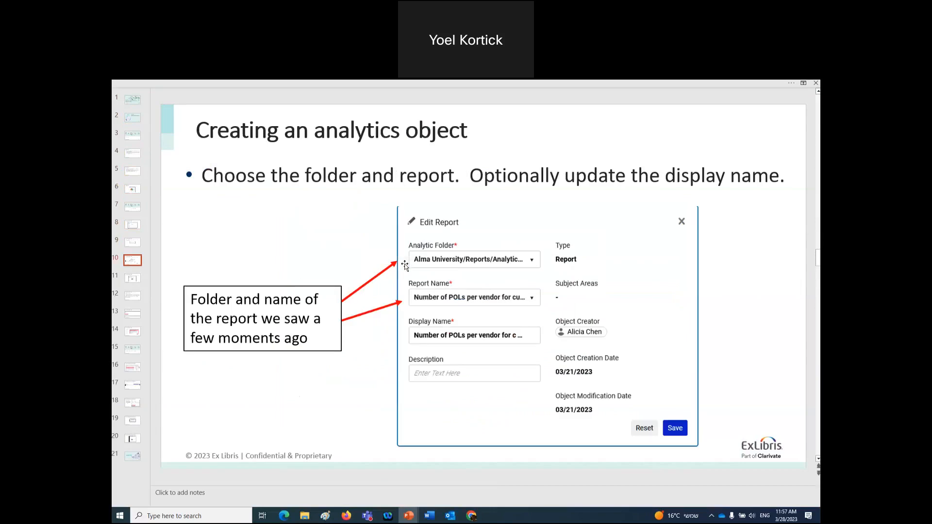
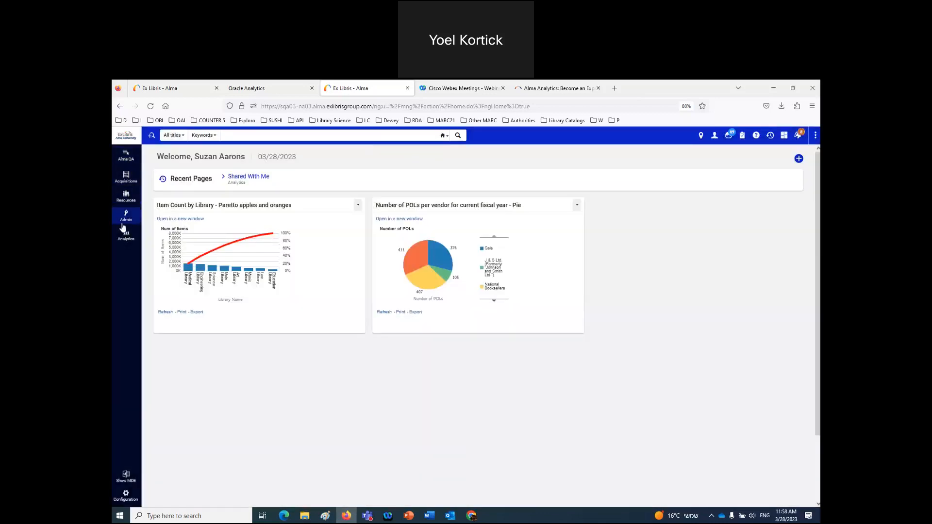
# - Close Manage Widgets, sign out of Alma, and log in as the other demo user from the login bookmark
pyautogui.click(125, 234)
pyautogui.click(714, 135)
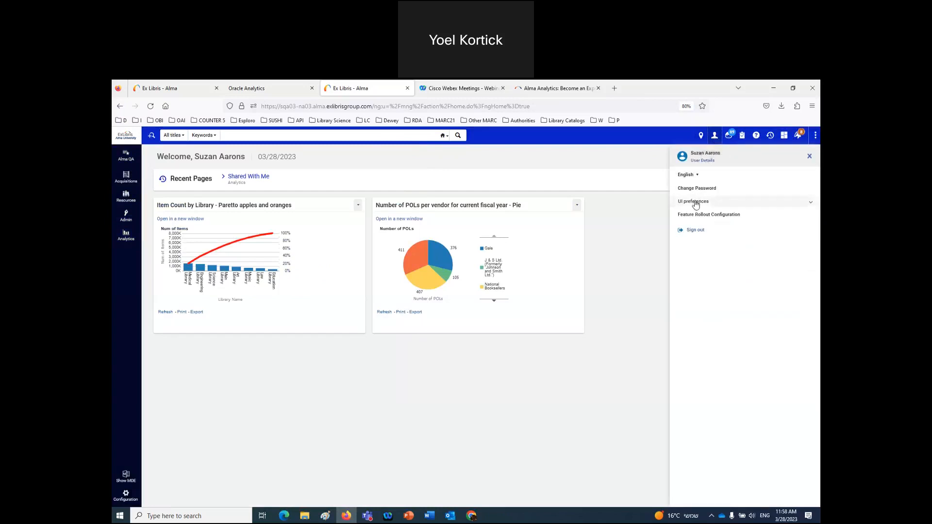
pyautogui.click(698, 235)
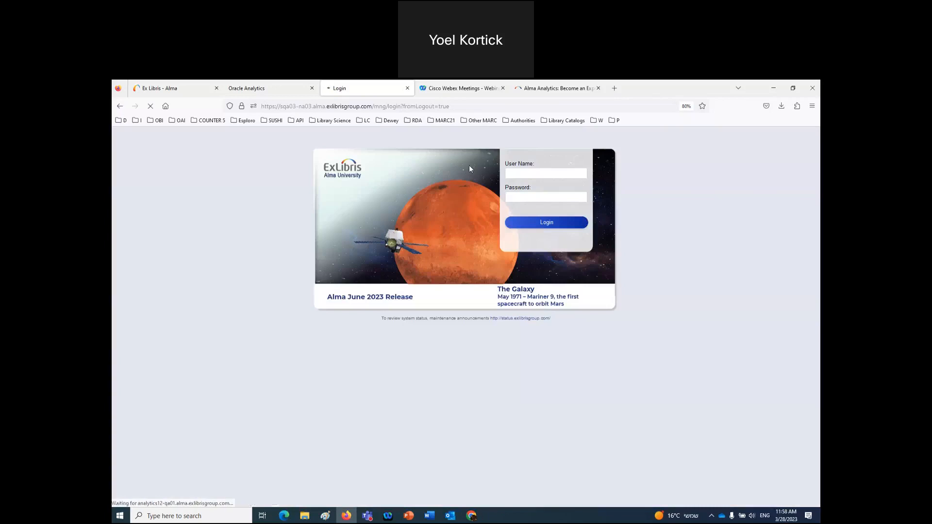
pyautogui.click(138, 121)
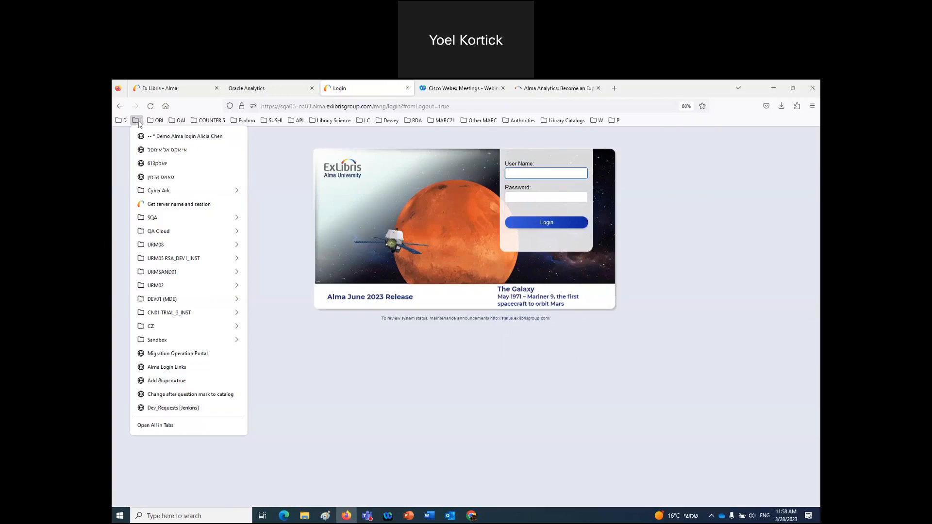
pyautogui.click(157, 137)
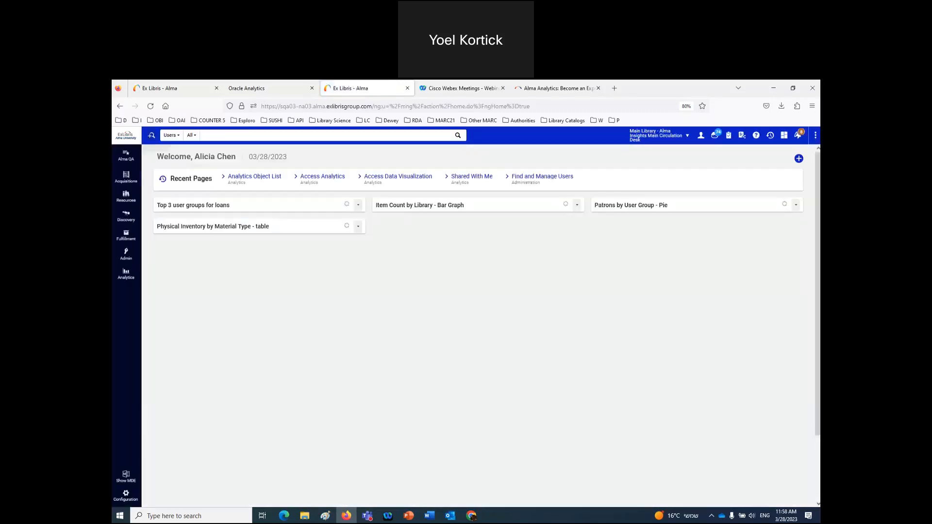
# - Launch Access Analytics from the Analytics menu and edit 'Top 3 user groups for loans' from the Catalog
pyautogui.click(125, 275)
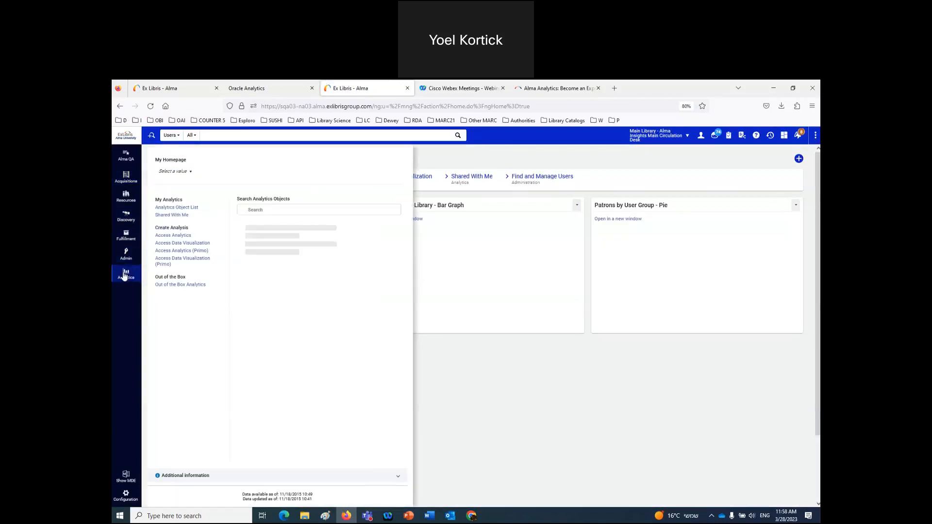
pyautogui.click(176, 207)
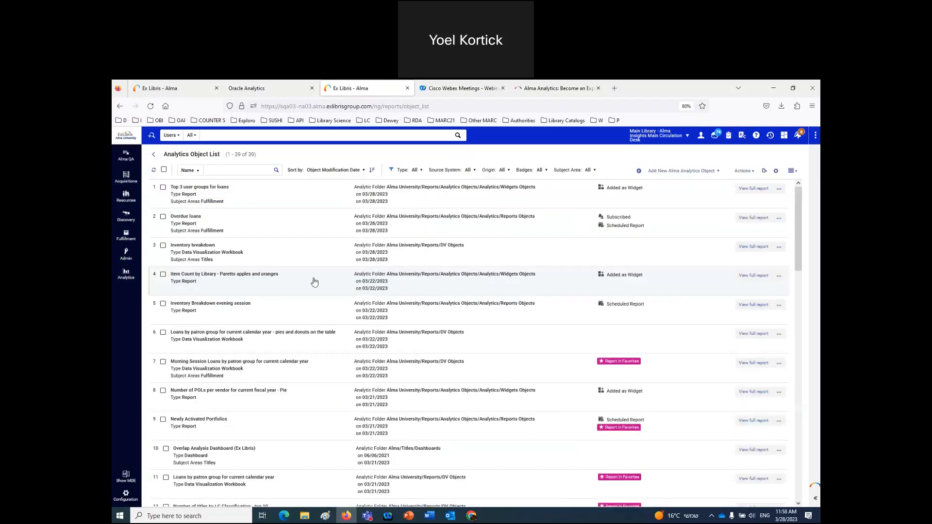
pyautogui.click(126, 276)
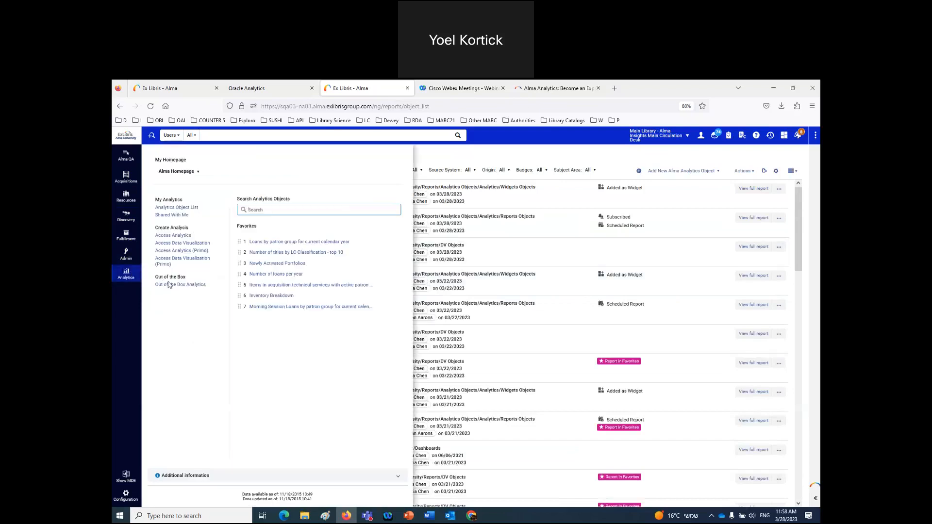
pyautogui.click(183, 236)
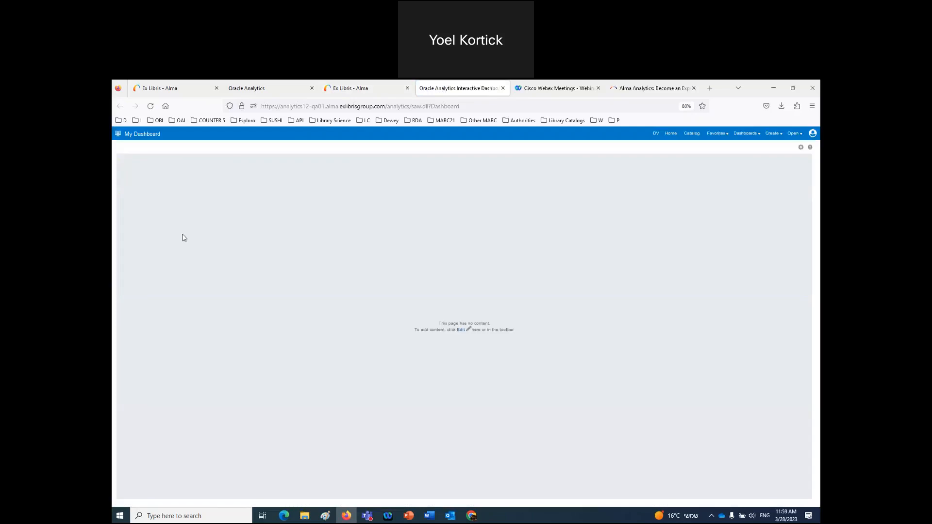
pyautogui.click(691, 134)
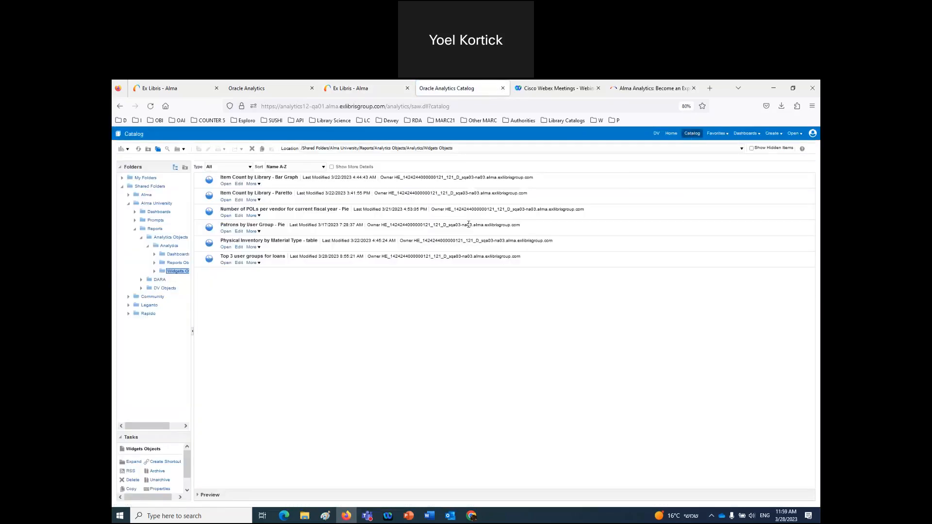
pyautogui.click(239, 264)
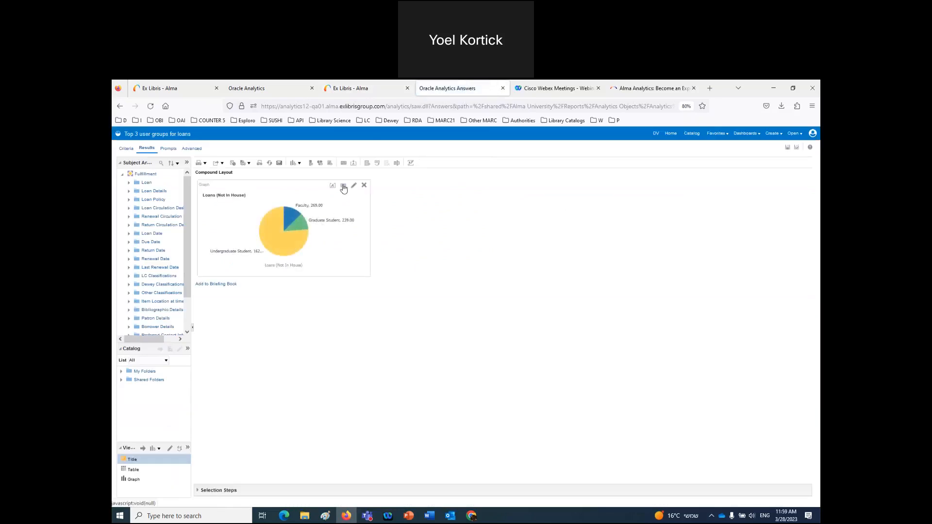
# - Open the Graph properties dialog of the loans pie chart view
pyautogui.click(344, 186)
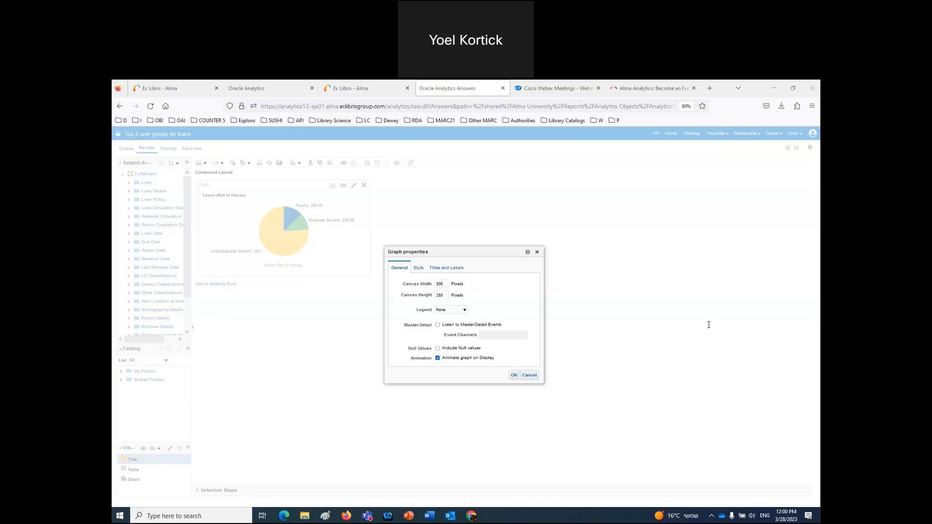
# - Cancel and reopen the pie graph properties, then confirm with OK to redraw it at 500 × 250
pyautogui.click(530, 377)
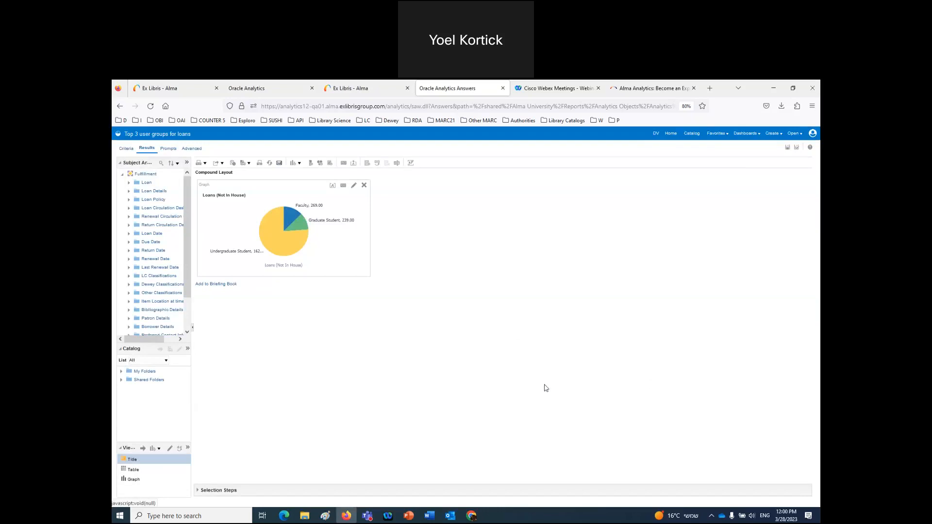
pyautogui.click(344, 186)
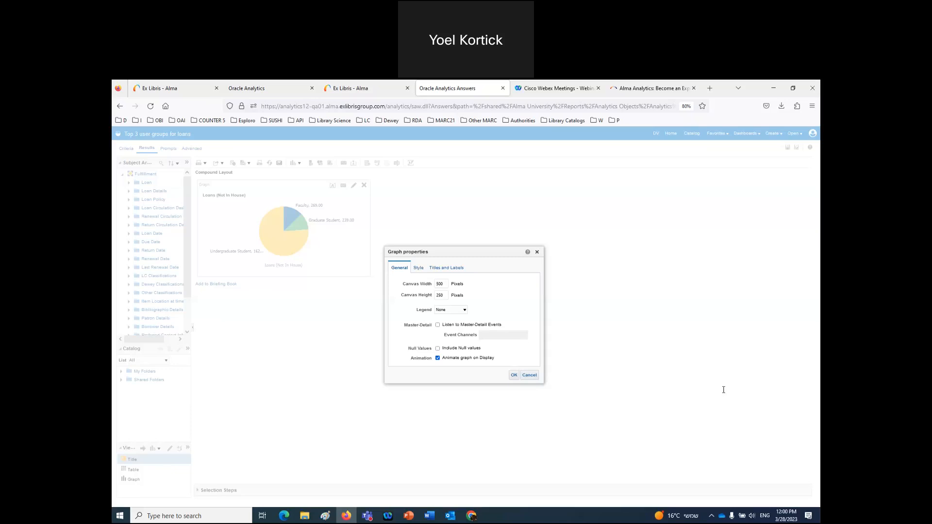
pyautogui.click(514, 375)
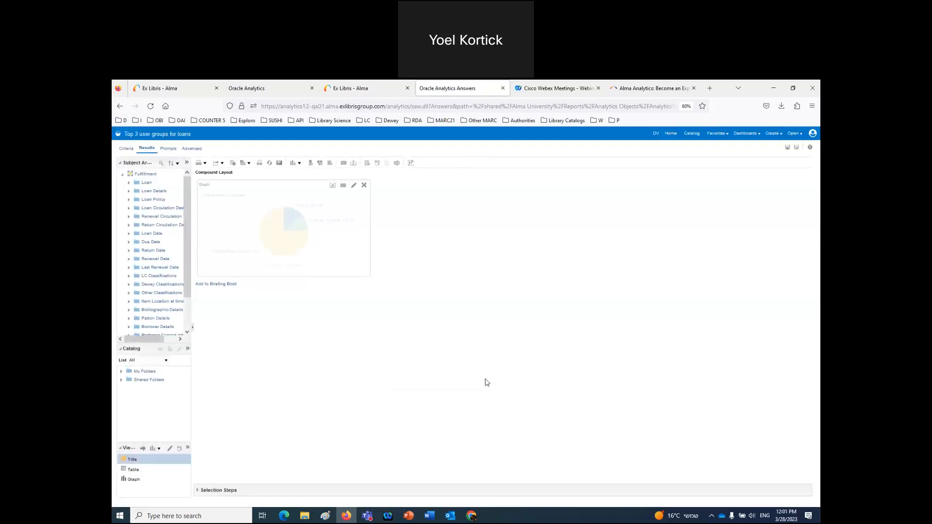
# - Highlight the 'Favorites and the Report URL' bullet on the contents slide, then return to the browser
pyautogui.click(408, 517)
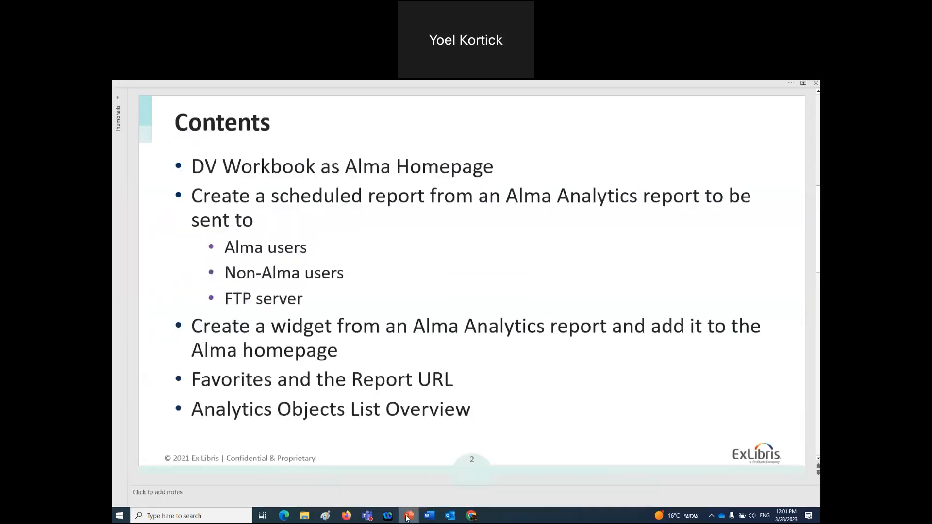
pyautogui.moveTo(193, 380); pyautogui.dragTo(437, 380)
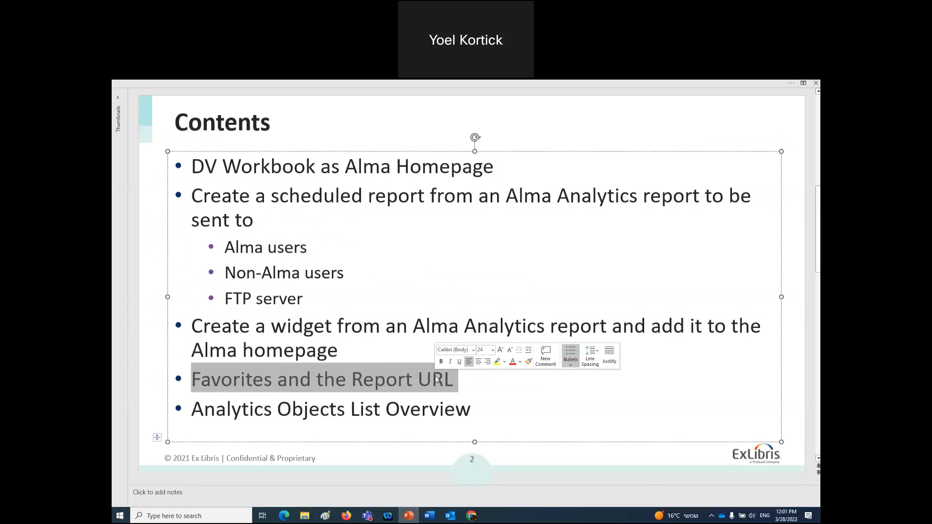
pyautogui.click(346, 516)
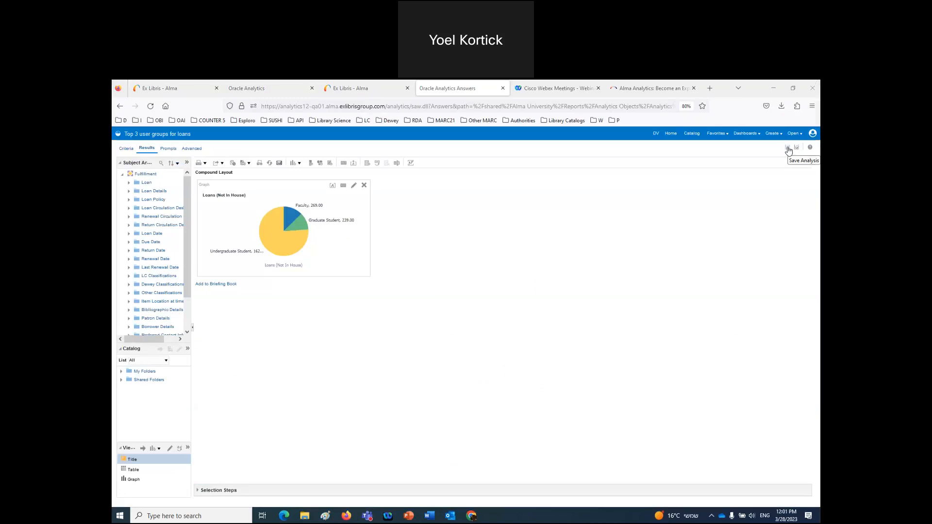
# - Check the Word notes listing users and roles, placing the cursor on the empty last line
pyautogui.click(430, 519)
pyautogui.click(387, 343)
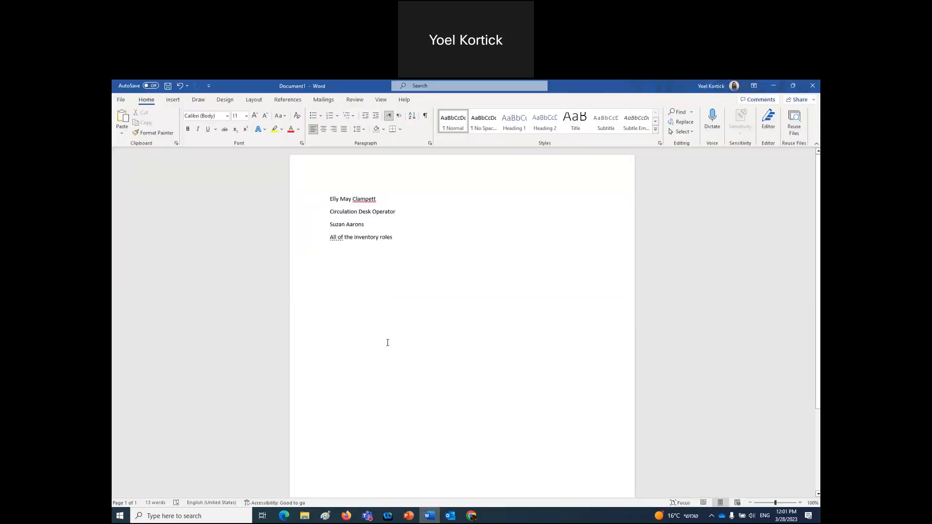
pyautogui.click(346, 515)
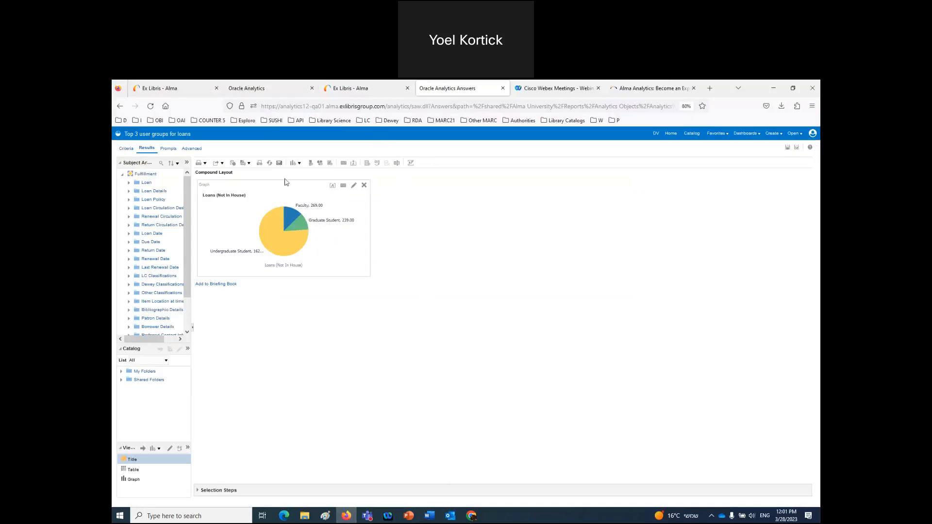
# - Search Alma Users for the other demo user's name and open their user record
pyautogui.click(369, 92)
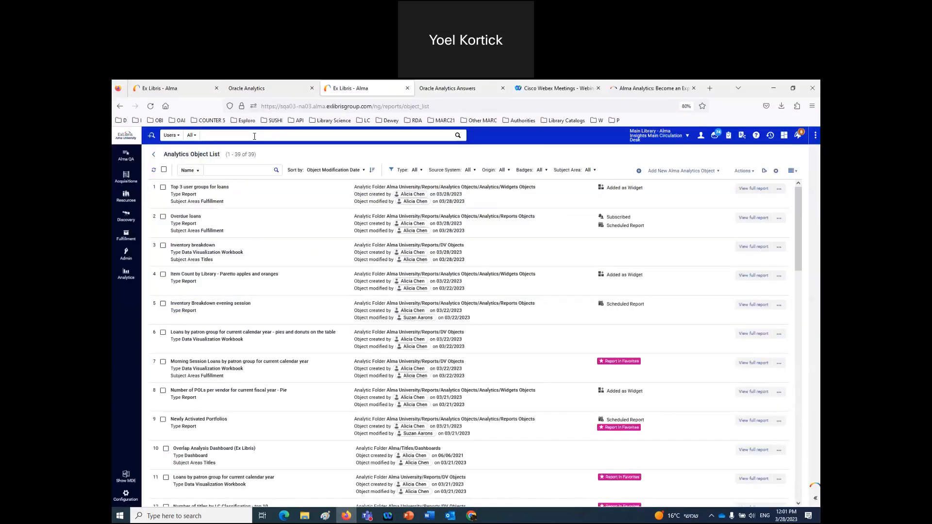
pyautogui.click(255, 137)
pyautogui.write('suzan')
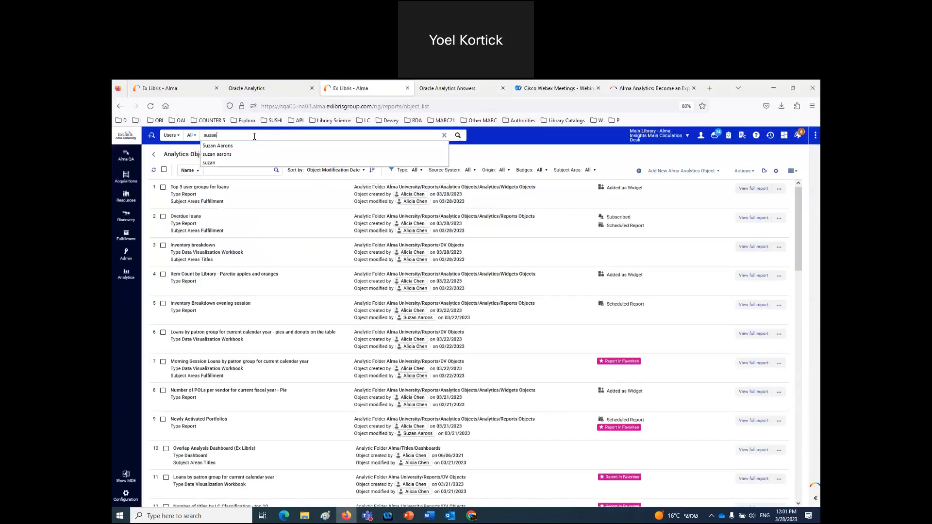
pyautogui.click(250, 146)
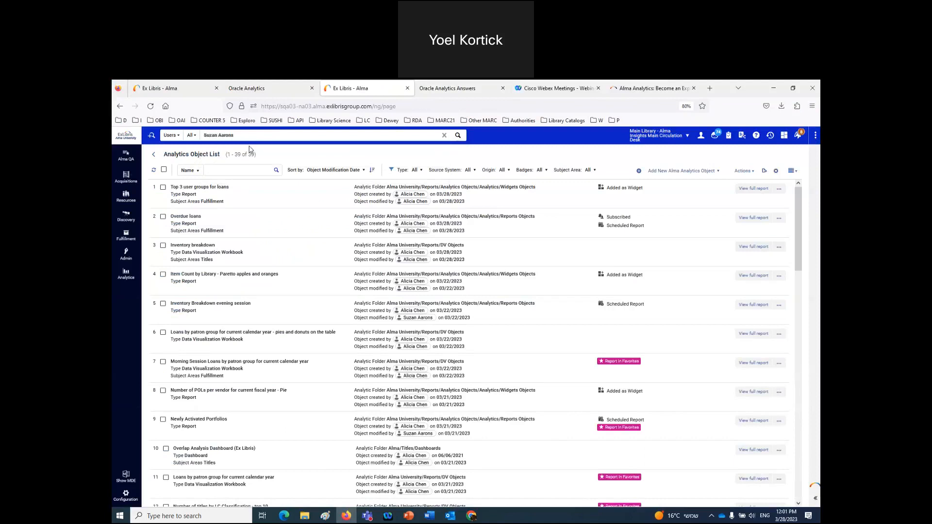
pyautogui.click(769, 235)
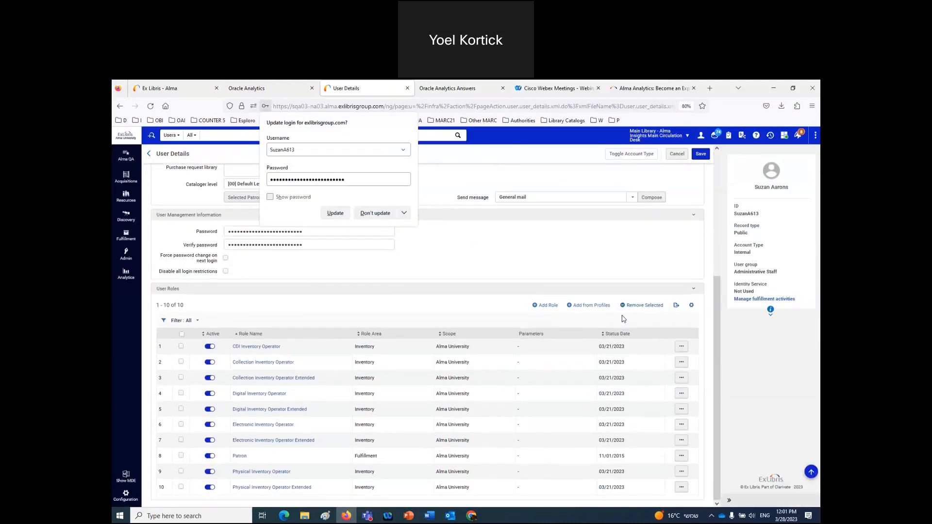
# - Screenshot the user roles table and paste it into Word in place of 'All of the inventory roles'
pyautogui.rightClick(624, 319)
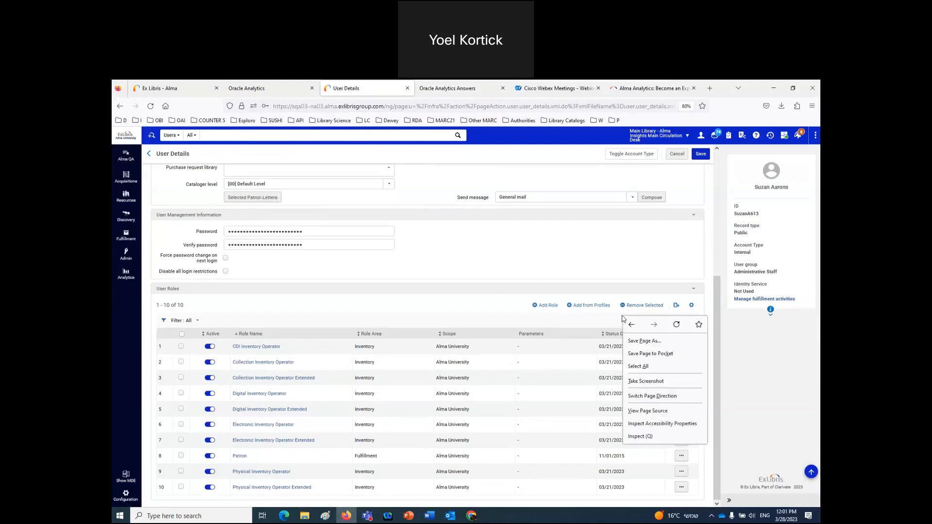
pyautogui.click(646, 381)
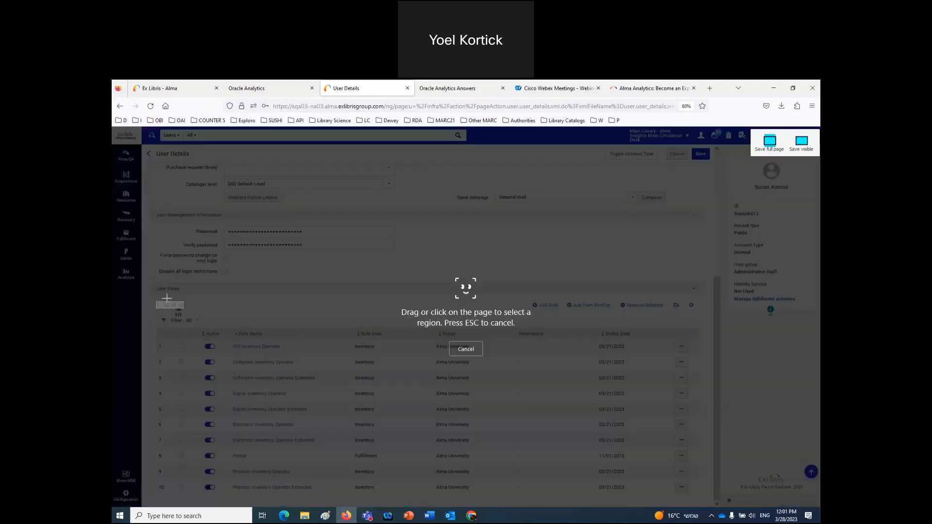
pyautogui.moveTo(153, 286); pyautogui.dragTo(707, 501)
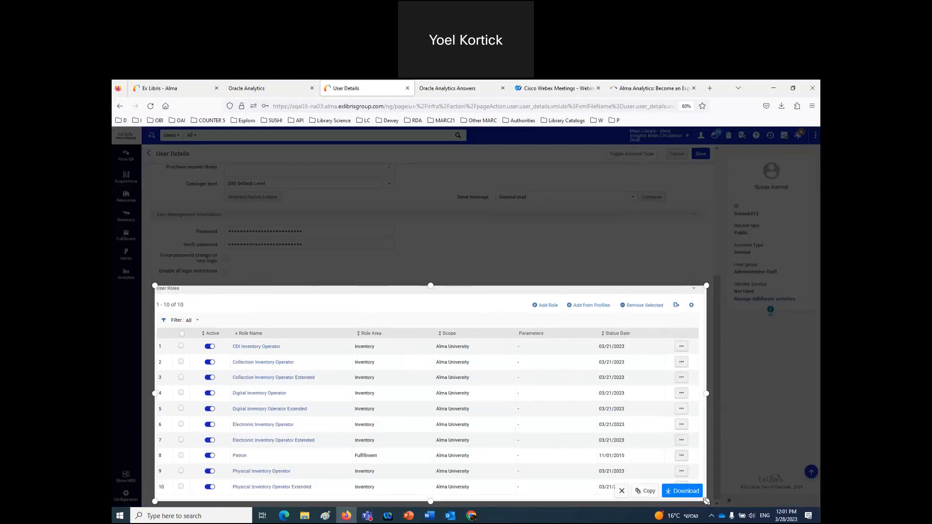
pyautogui.click(646, 491)
pyautogui.click(440, 518)
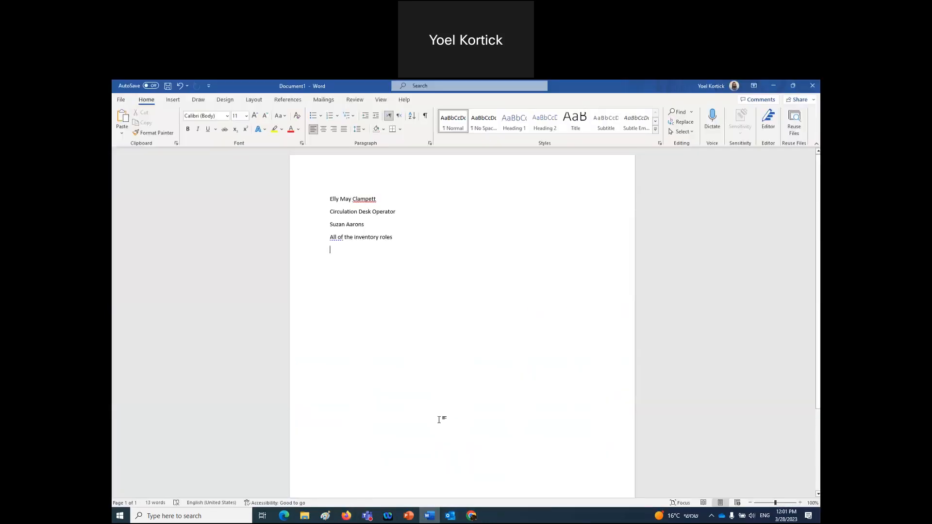
pyautogui.click(310, 242)
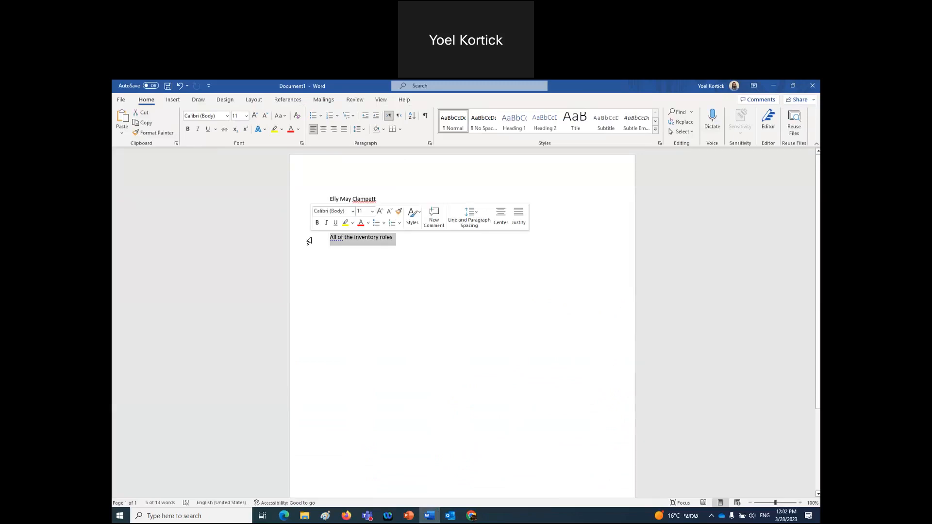
pyautogui.press('Delete')
pyautogui.hotkey('ctrl', 'v')
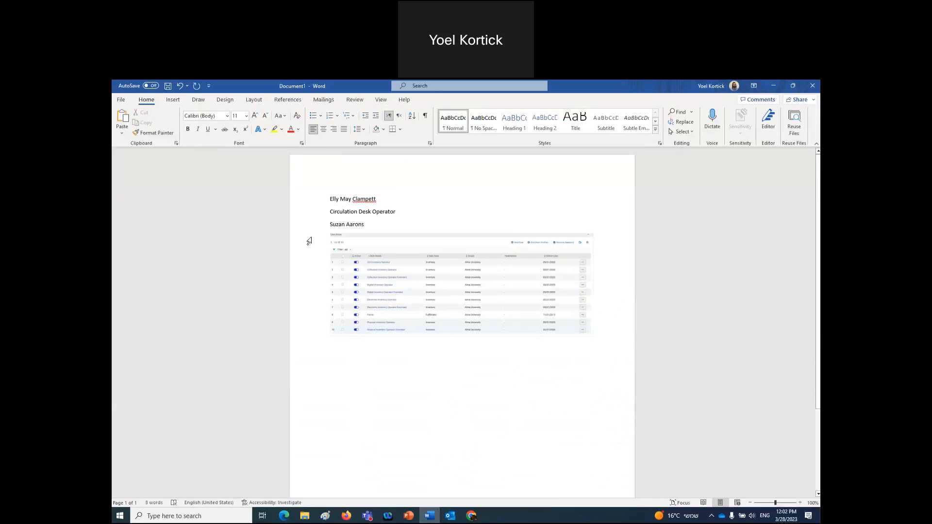
# - Crop the Role Name column in Paint, swap it for the full table, and add blank lines above the second user
pyautogui.click(326, 515)
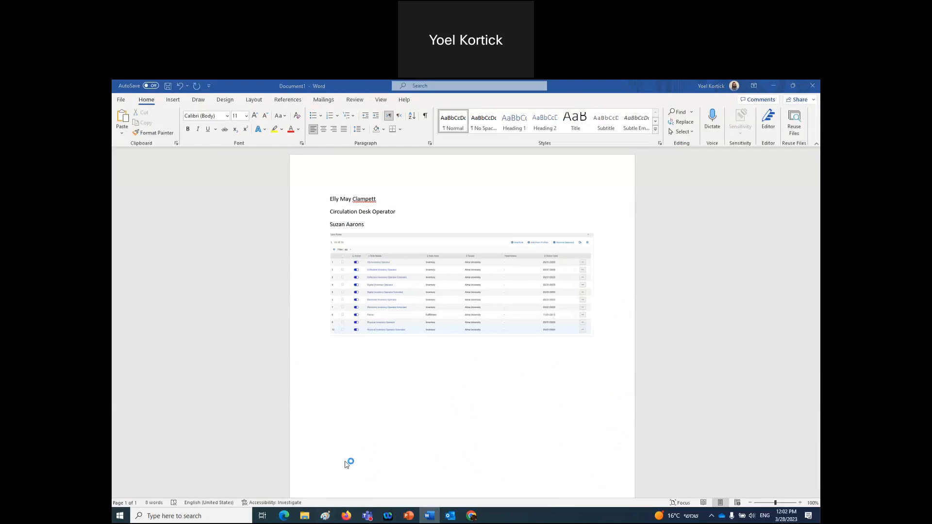
pyautogui.hotkey('ctrl', 'v')
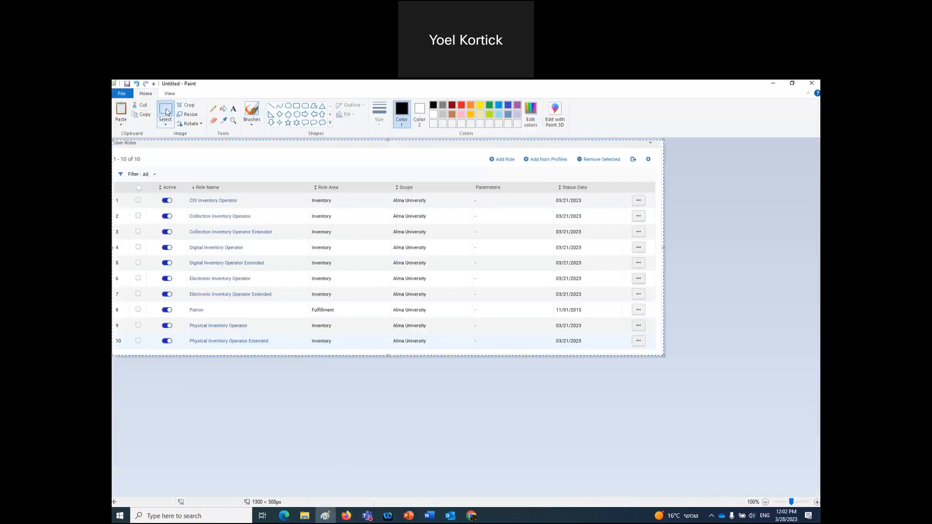
pyautogui.moveTo(182, 178); pyautogui.dragTo(286, 354)
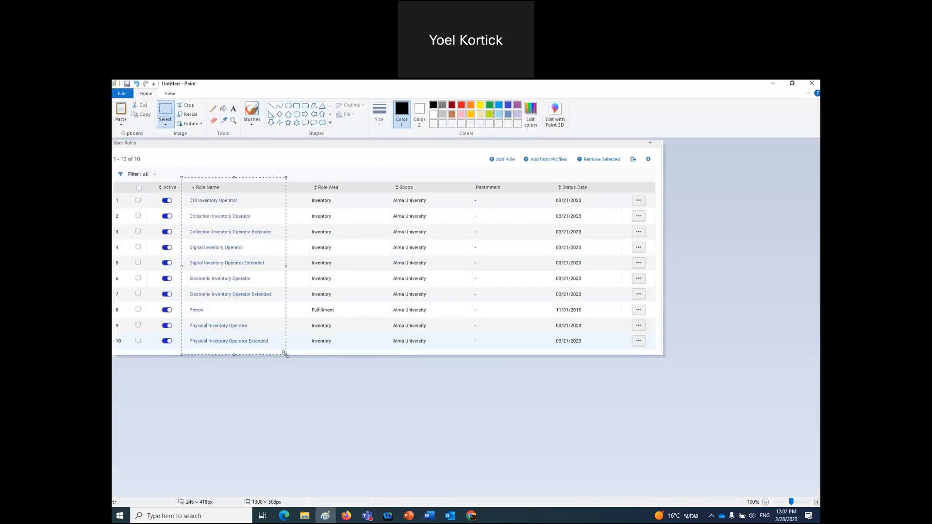
pyautogui.click(429, 515)
pyautogui.click(402, 323)
pyautogui.press('Delete')
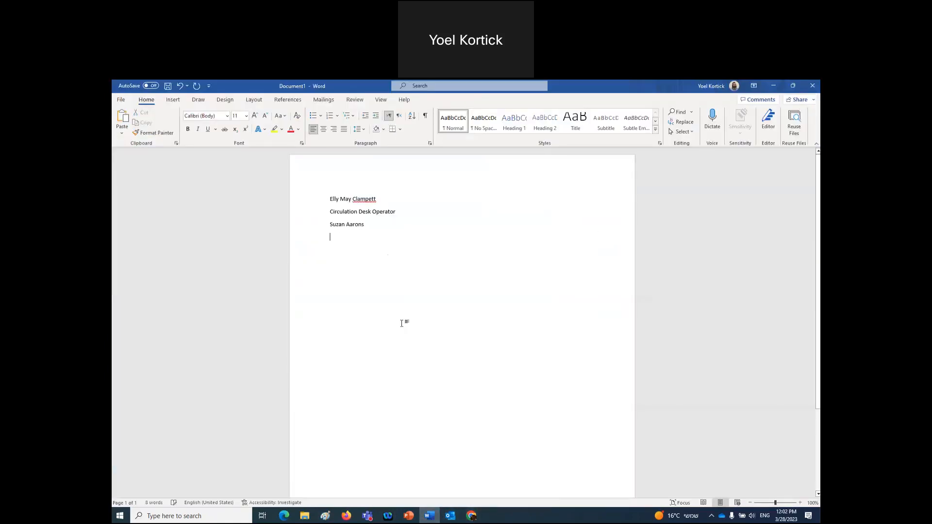
pyautogui.hotkey('ctrl', 'v')
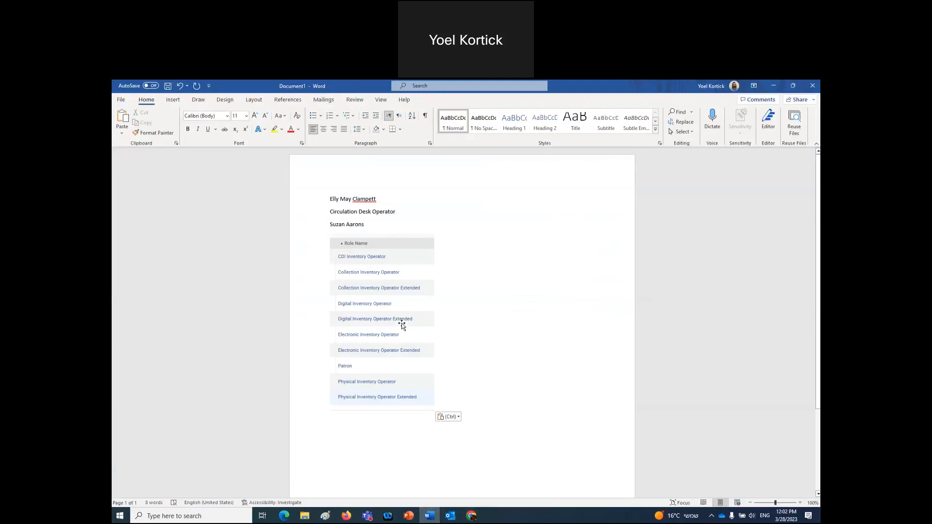
pyautogui.click(330, 224)
pyautogui.press('Return')
pyautogui.press('Return')
pyautogui.press('Return')
pyautogui.press('Return')
pyautogui.press('Return')
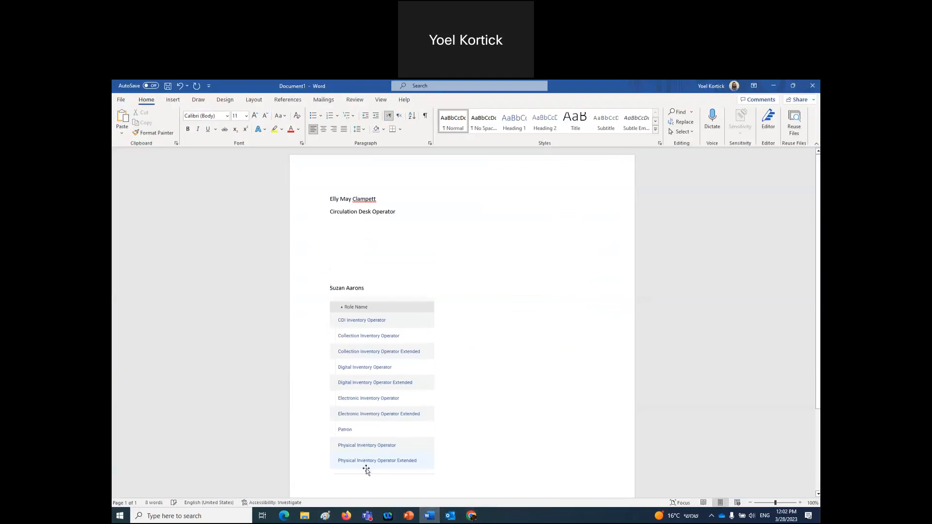
pyautogui.click(345, 517)
# - Search Users for the graduate-student account and open its details, scrolled to its two User Roles
pyautogui.scroll(5, 233, 195)
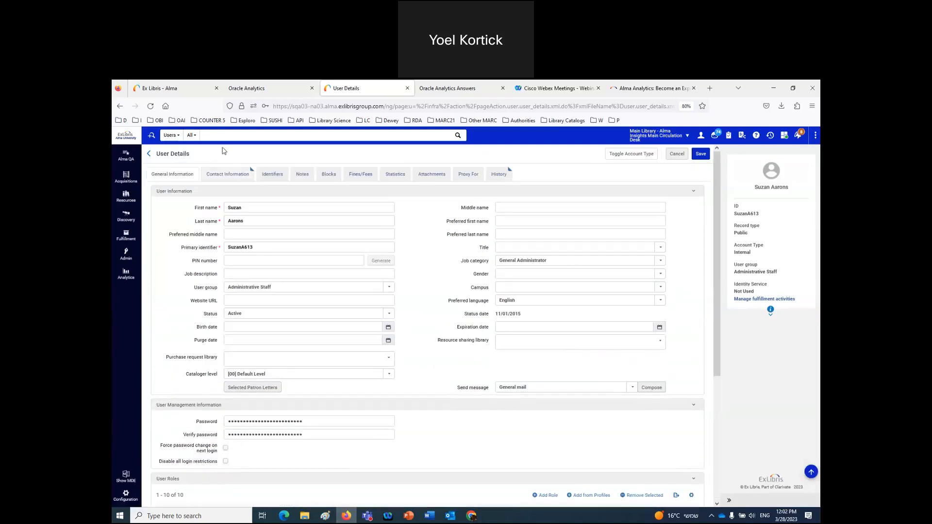
pyautogui.click(223, 139)
pyautogui.write('ellu')
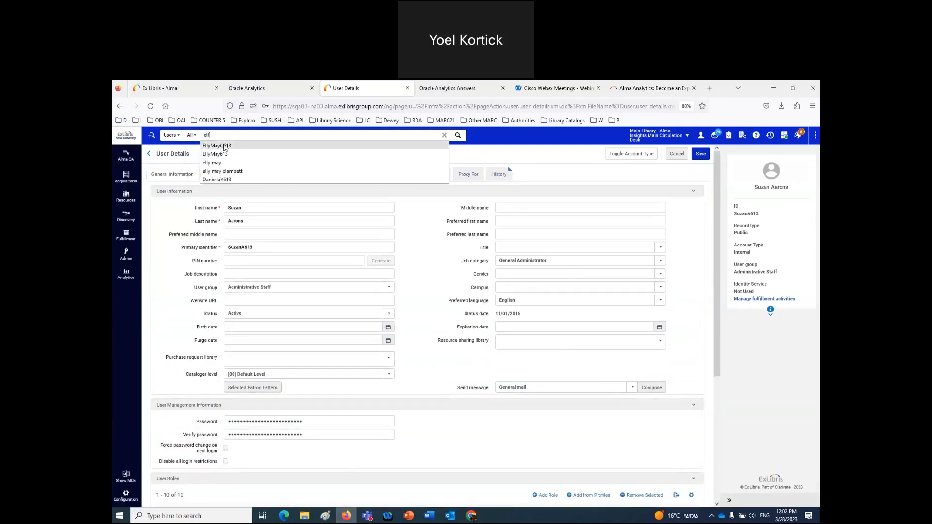
pyautogui.click(225, 147)
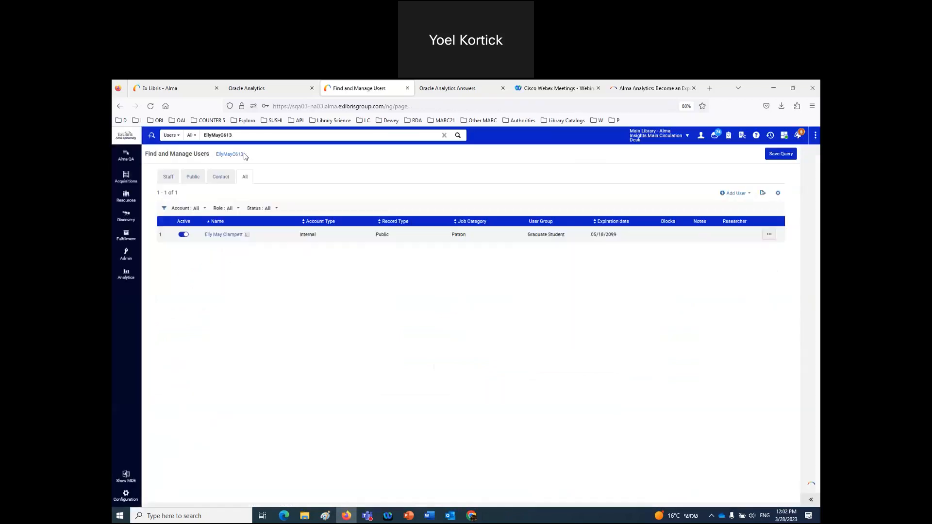
pyautogui.click(770, 235)
pyautogui.click(745, 255)
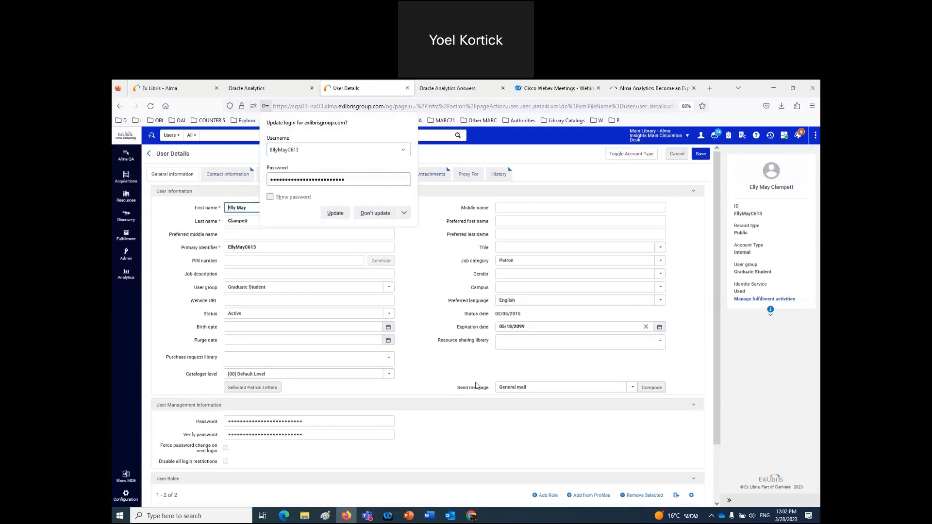
pyautogui.scroll(-2, 444, 375)
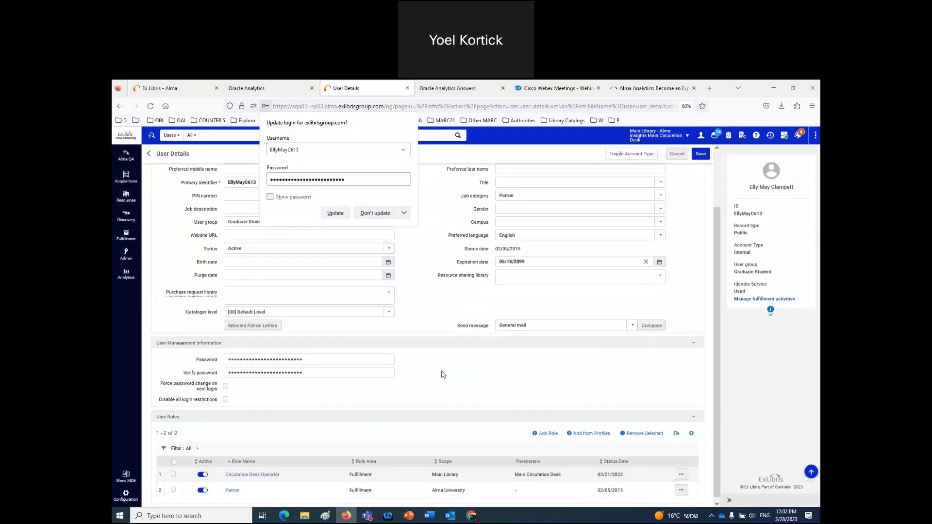
# - Paste the user-details screenshot into Paint and mark out the two-role Role Name column
pyautogui.click(325, 519)
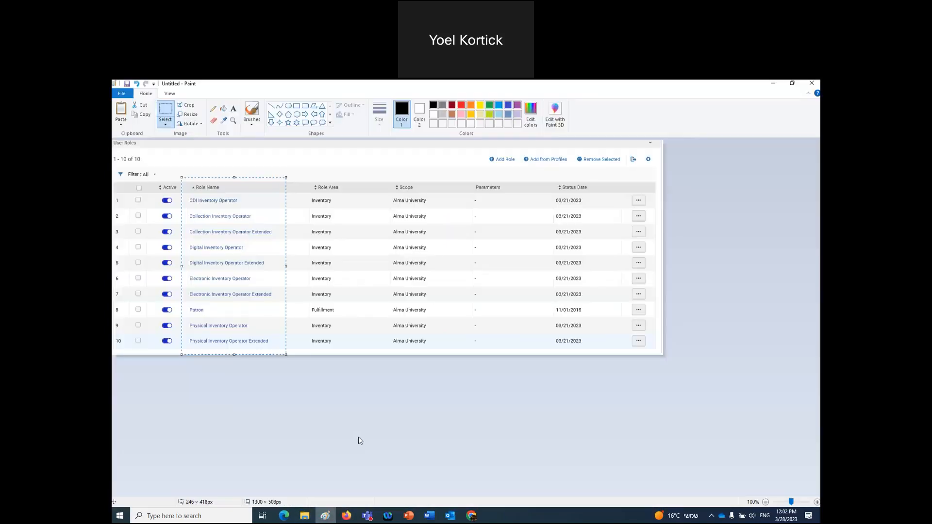
pyautogui.hotkey('ctrl', 'v')
pyautogui.moveTo(387, 404)
pyautogui.mouseDown()
pyautogui.moveTo(409, 383)
pyautogui.moveTo(408, 297)
pyautogui.mouseUp()
pyautogui.click(167, 112)
pyautogui.moveTo(244, 404); pyautogui.dragTo(316, 450)
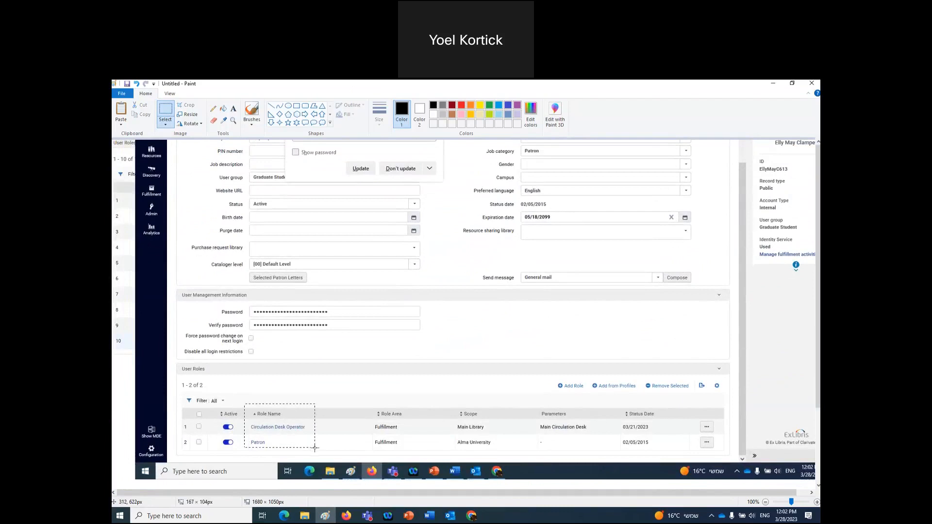
# - Replace the Circulation Desk Operator line in Word with the cropped roles picture and remove extra blank lines
pyautogui.click(429, 515)
pyautogui.click(315, 215)
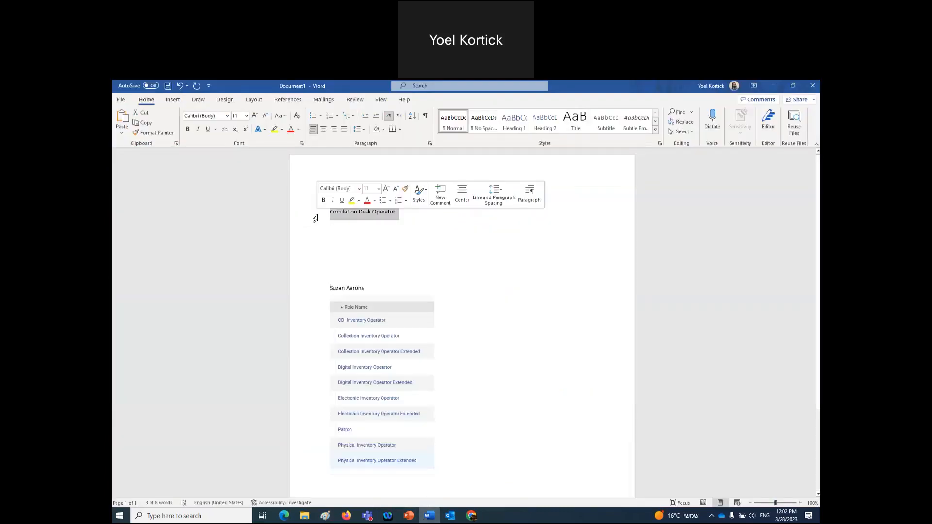
pyautogui.hotkey('ctrl', 'v')
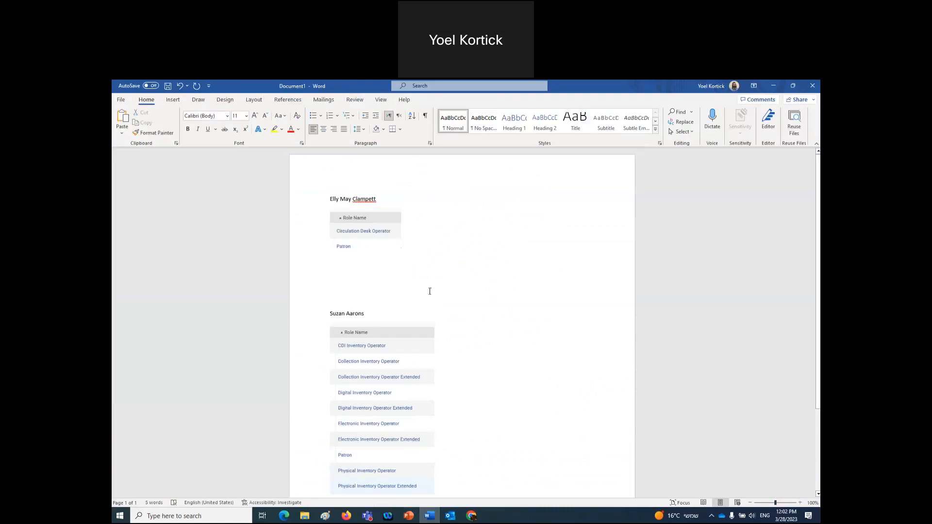
pyautogui.press('Delete')
pyautogui.press('Delete')
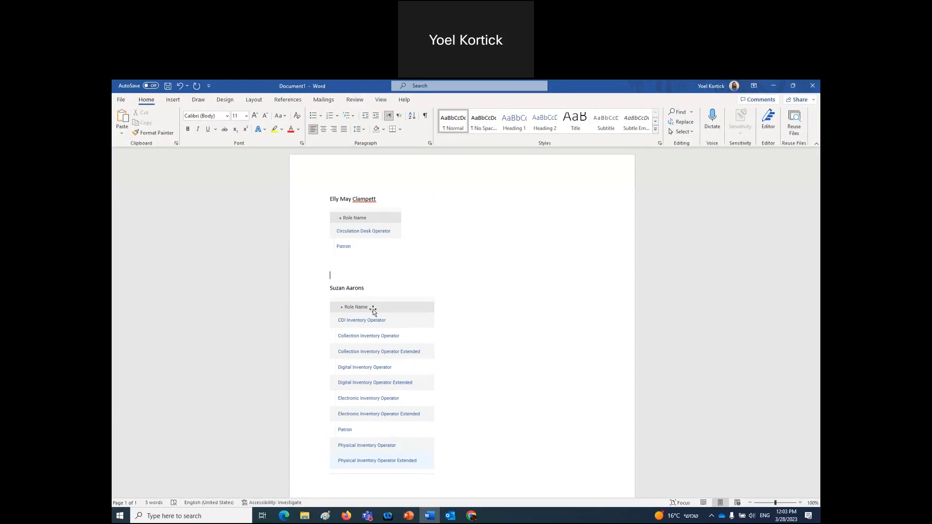
pyautogui.scroll(-3, 479, 441)
pyautogui.click(346, 516)
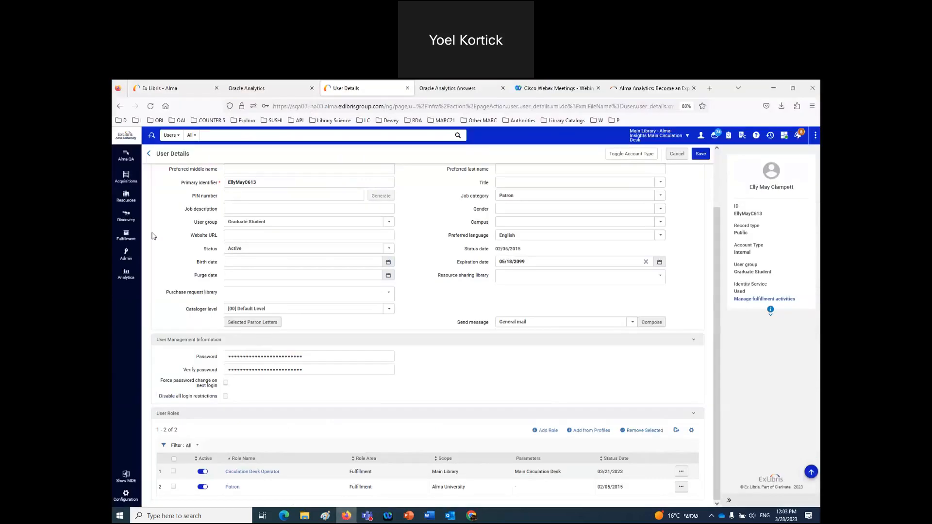
# - Open the Analytics Object List and view the Overdue loans details, including its report URL and Share role
pyautogui.click(125, 273)
pyautogui.click(171, 208)
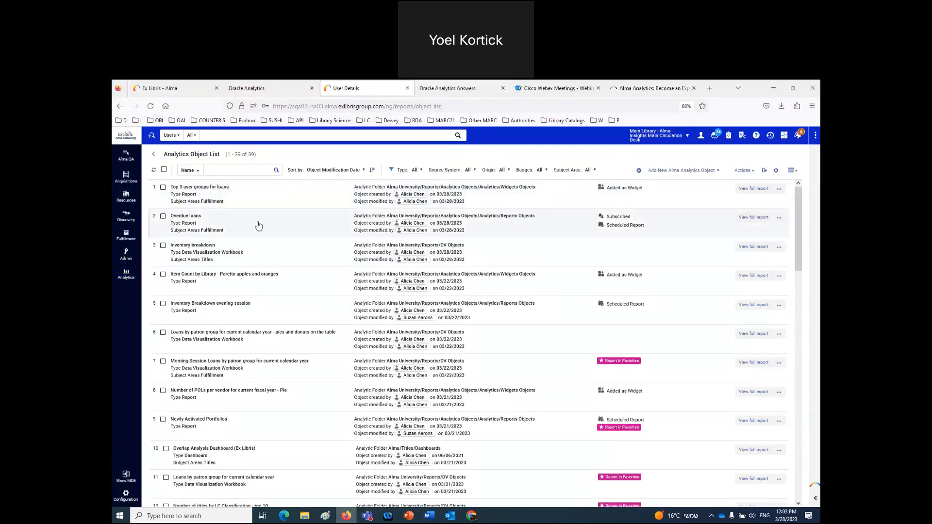
pyautogui.click(259, 225)
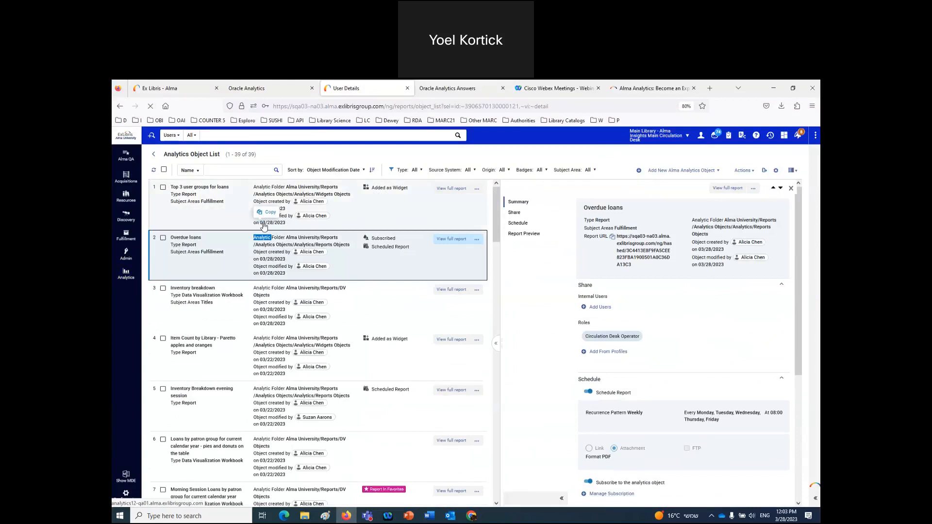
pyautogui.scroll(-2, 718, 365)
pyautogui.scroll(-1, 720, 366)
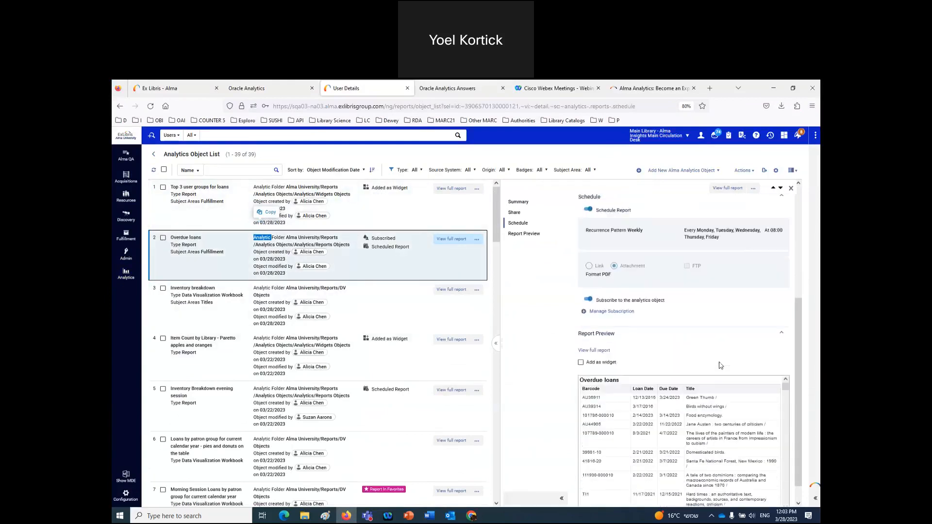
pyautogui.scroll(2, 720, 366)
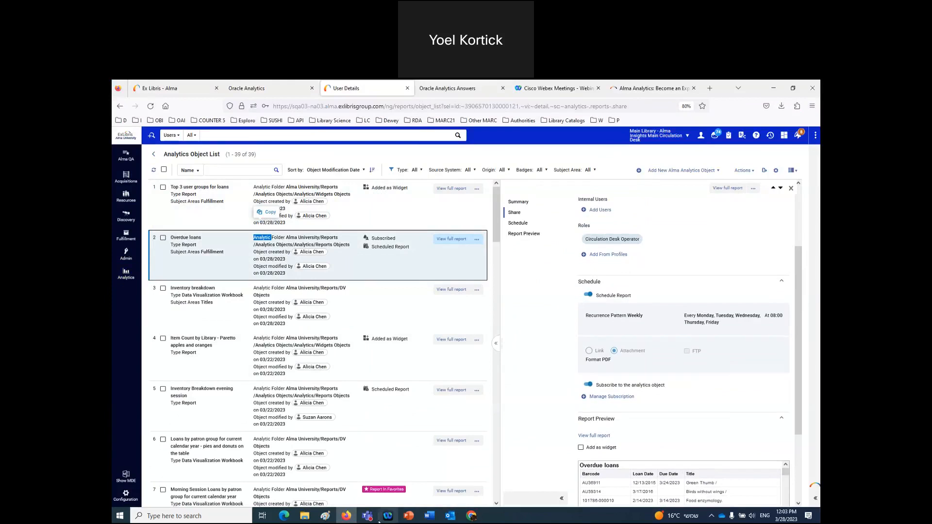
pyautogui.click(330, 520)
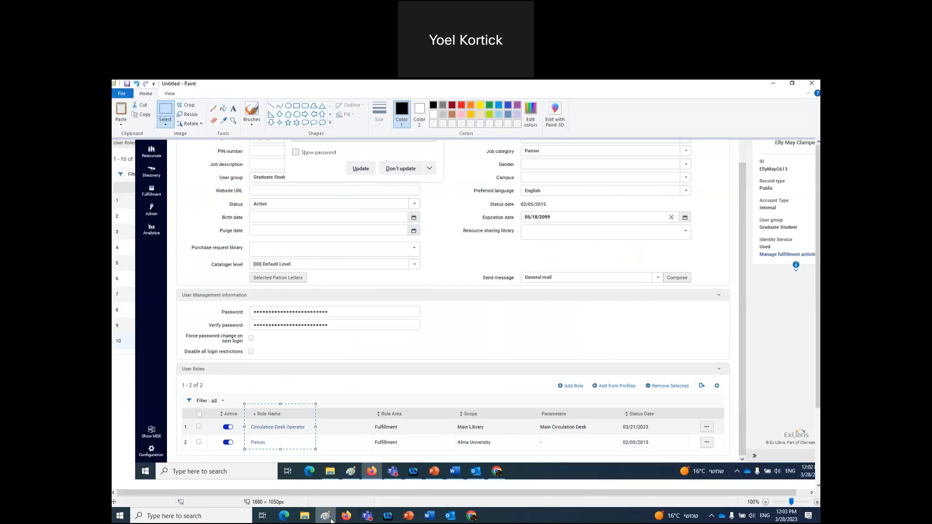
# - Crop the report's Roles area in Paint and paste it in Word under a new 'Object Overdue Loans' heading
pyautogui.hotkey('ctrl', 'v')
pyautogui.moveTo(571, 281); pyautogui.dragTo(654, 309)
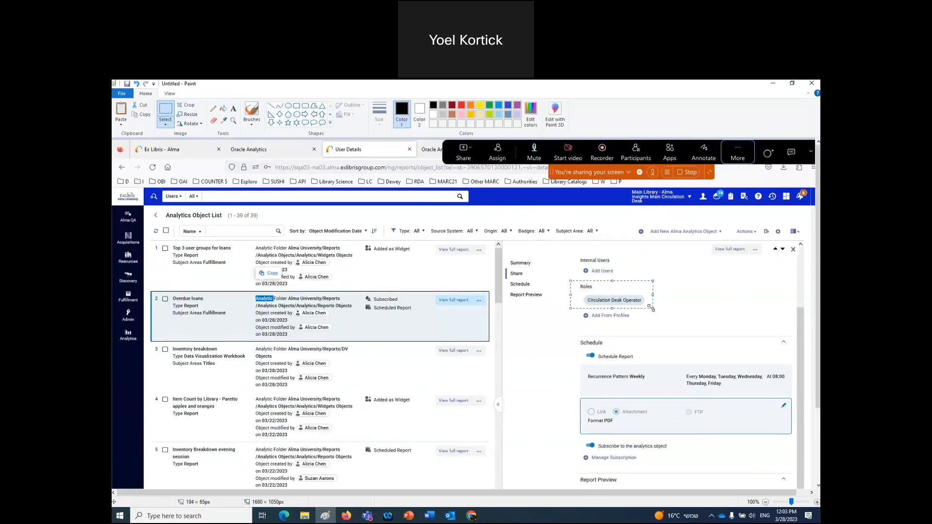
pyautogui.click(430, 516)
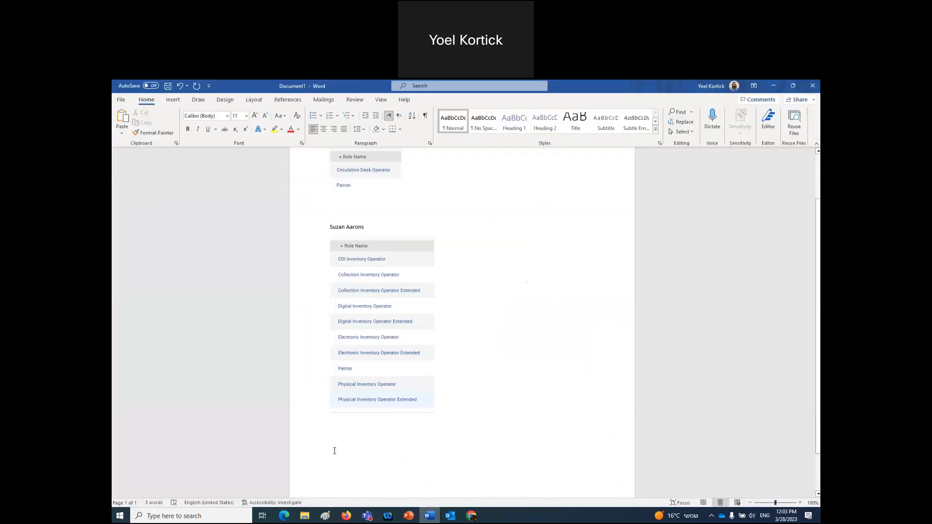
pyautogui.click(437, 418)
pyautogui.press('Return')
pyautogui.write('Object Overdue Loans')
pyautogui.press('Return')
pyautogui.write('Roles Circulation Desk Operator')
pyautogui.press('Return')
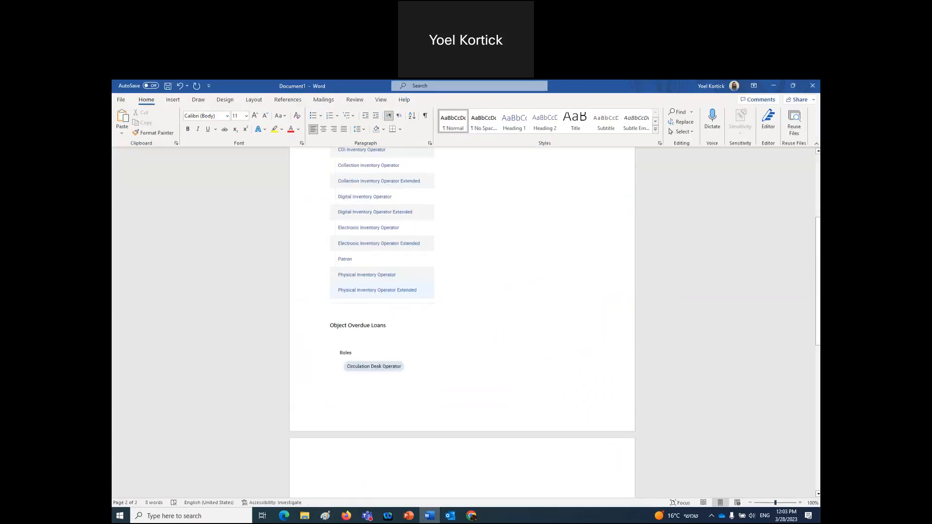
pyautogui.click(347, 515)
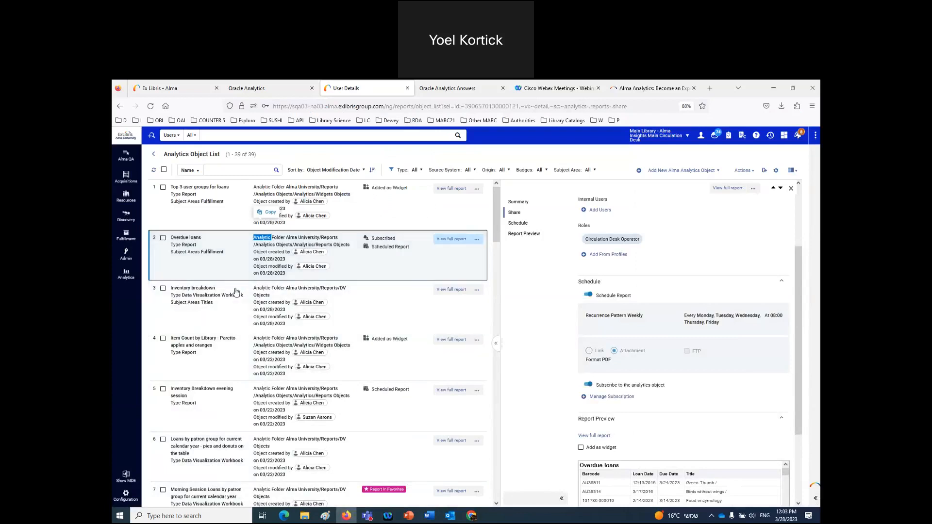
# - Show details of the Top 3 user groups for loans report, then the Inventory Breakdown evening session report
pyautogui.click(221, 217)
pyautogui.doubleClick(221, 217)
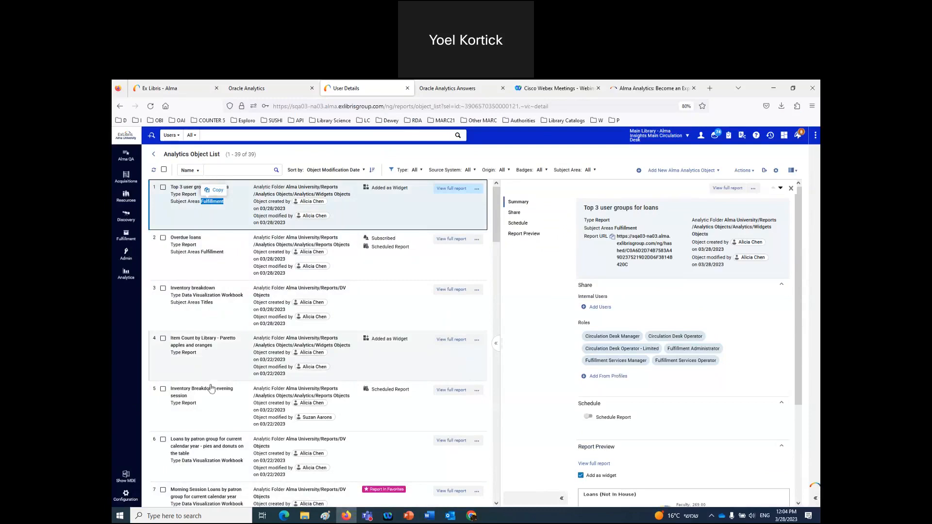
pyautogui.click(213, 399)
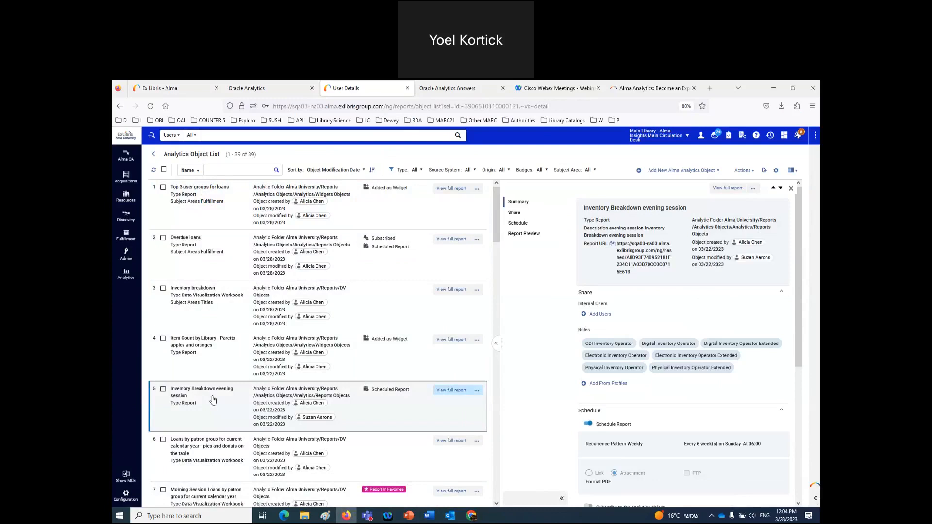
# - Review the evening session report's description and display name in Edit Report, then close it without changes
pyautogui.doubleClick(622, 209)
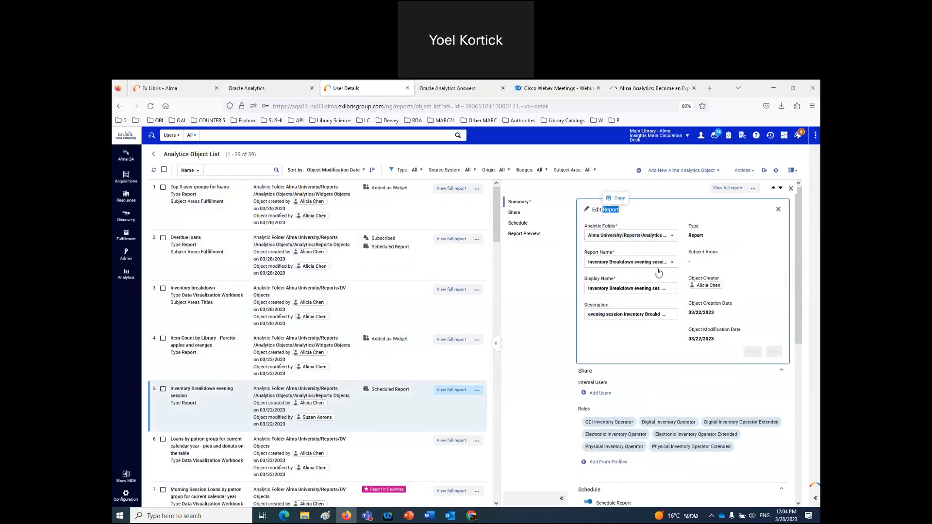
pyautogui.tripleClick(621, 315)
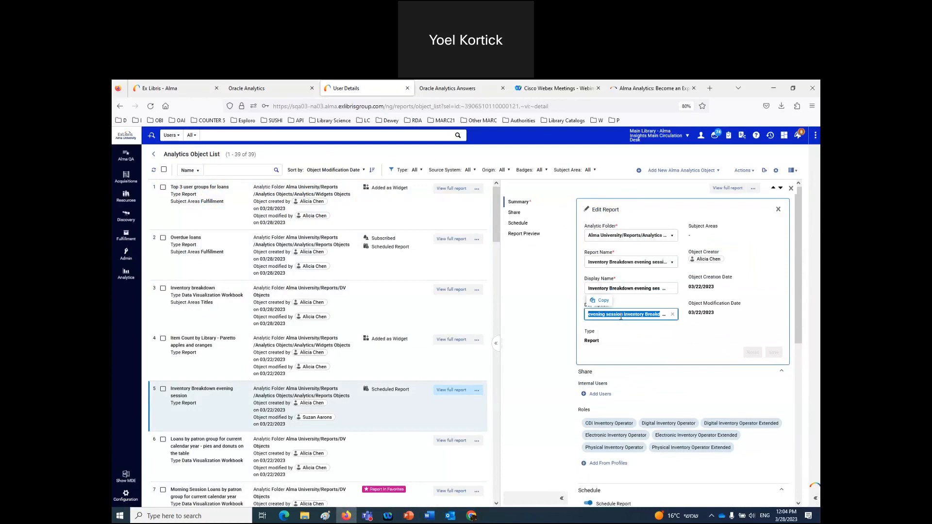
pyautogui.tripleClick(620, 289)
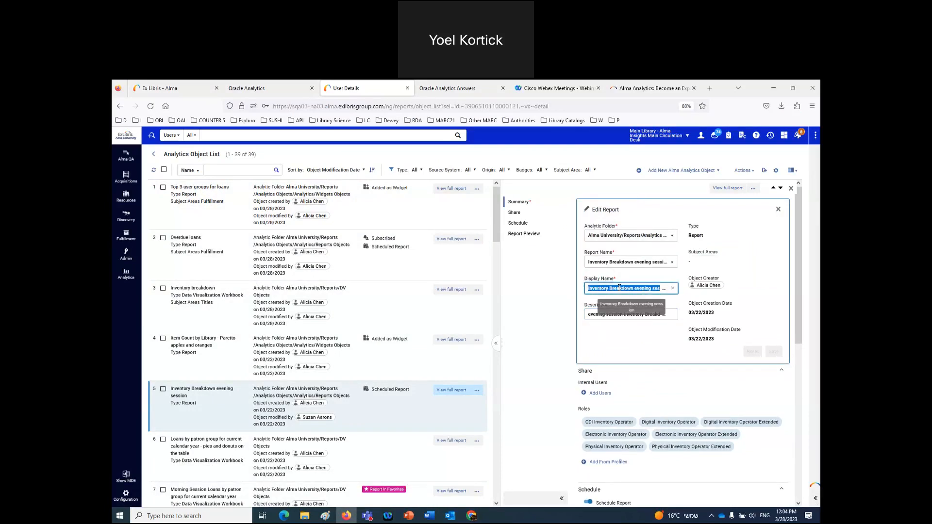
pyautogui.click(537, 320)
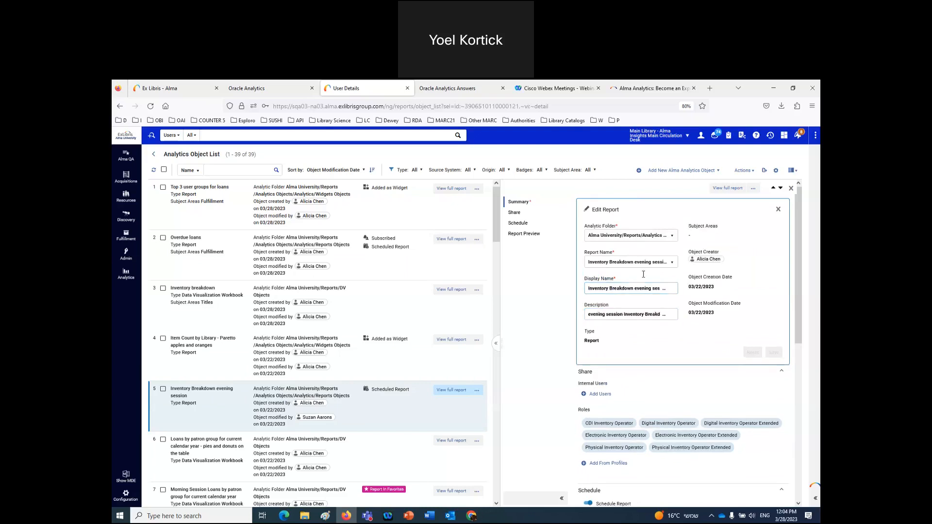
pyautogui.click(778, 210)
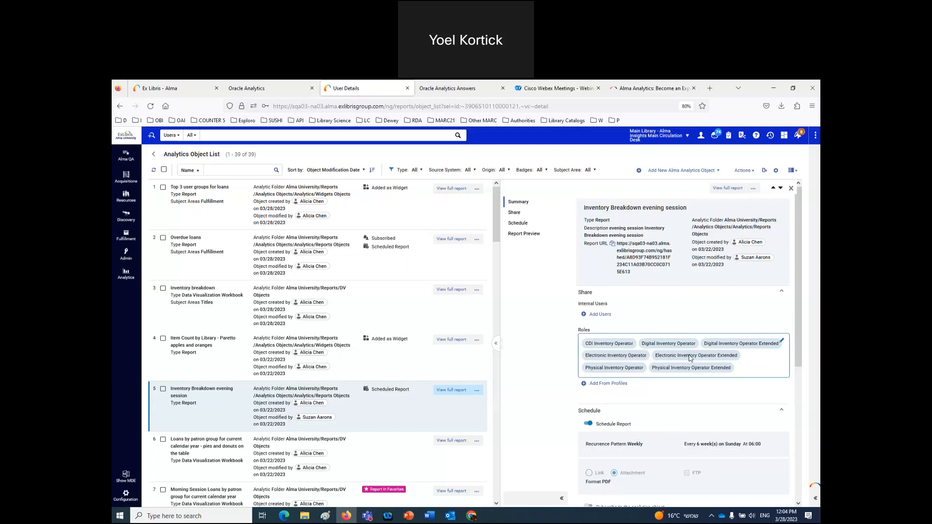
pyautogui.click(430, 516)
# - Add the 'Object Inventory Breakdown evening session' heading with the cropped seven-role picture pasted beneath it
pyautogui.write('O')
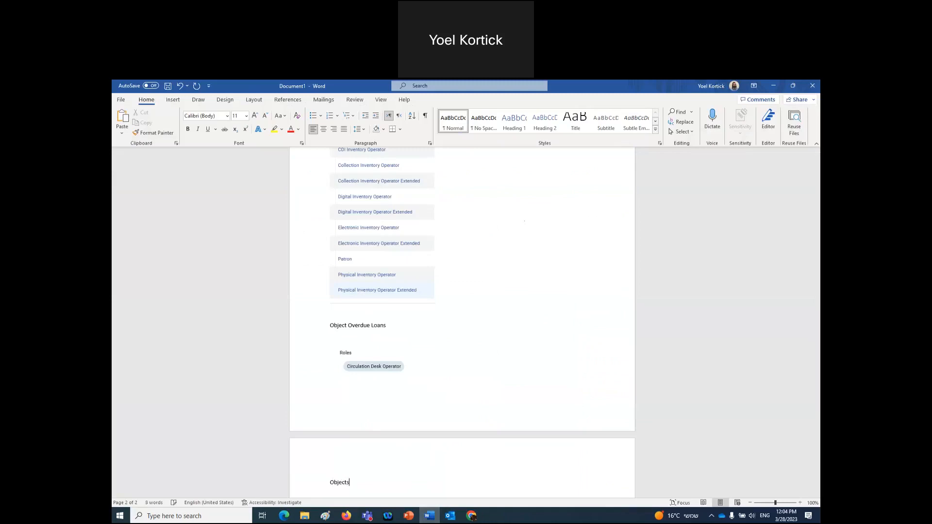
pyautogui.write('bject Inventory Breakdown evening session')
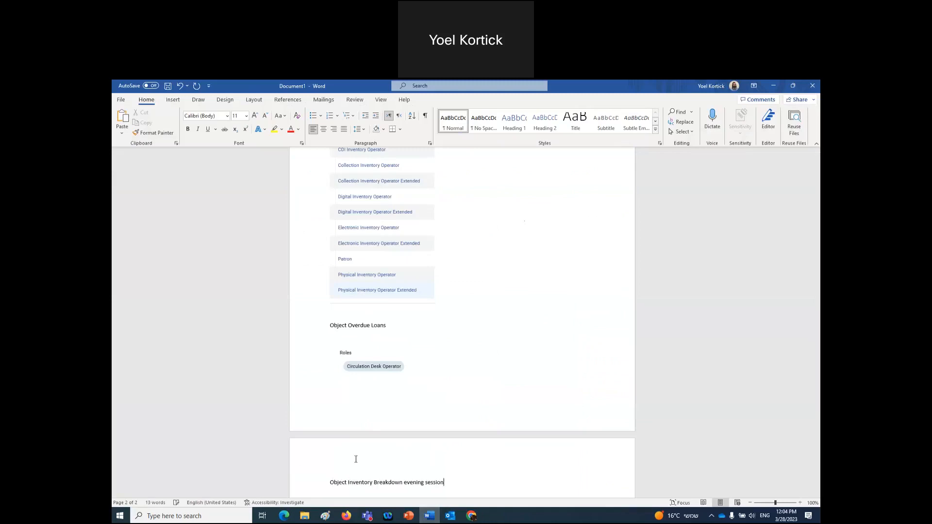
pyautogui.click(346, 516)
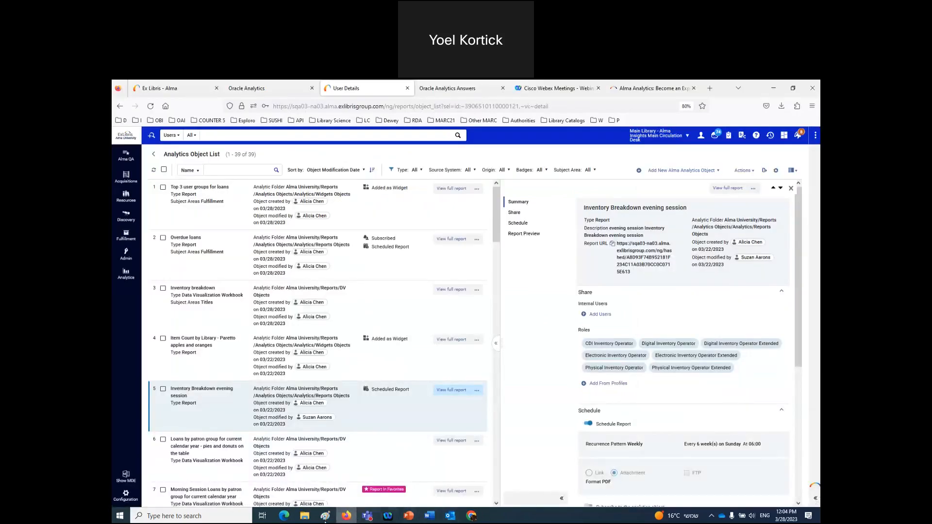
pyautogui.click(325, 516)
pyautogui.hotkey('ctrl', 'v')
pyautogui.moveTo(457, 433); pyautogui.dragTo(331, 409)
pyautogui.moveTo(448, 357); pyautogui.dragTo(662, 413)
pyautogui.click(429, 516)
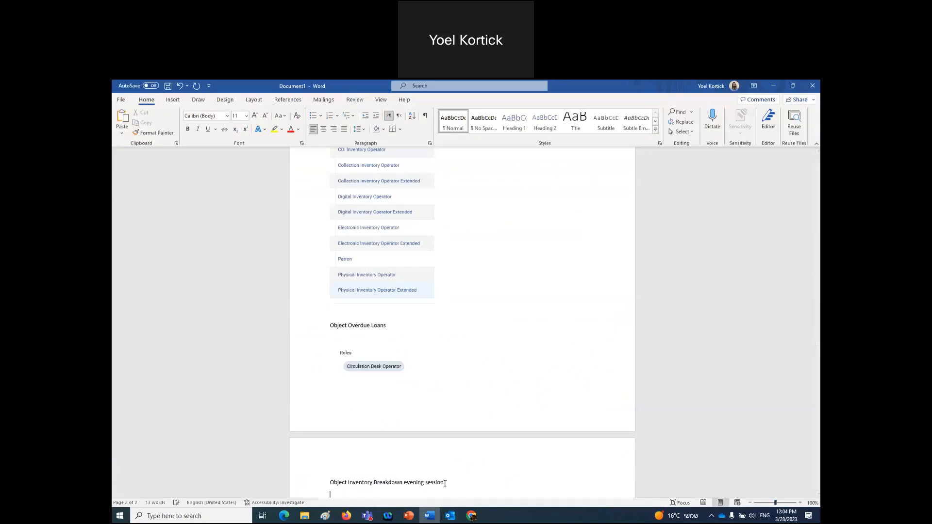
pyautogui.hotkey('ctrl', 'v')
# - Review the notes, selecting the Object Overdue Loans and Inventory Breakdown evening session headings
pyautogui.scroll(3, 474, 416)
pyautogui.scroll(5, 475, 417)
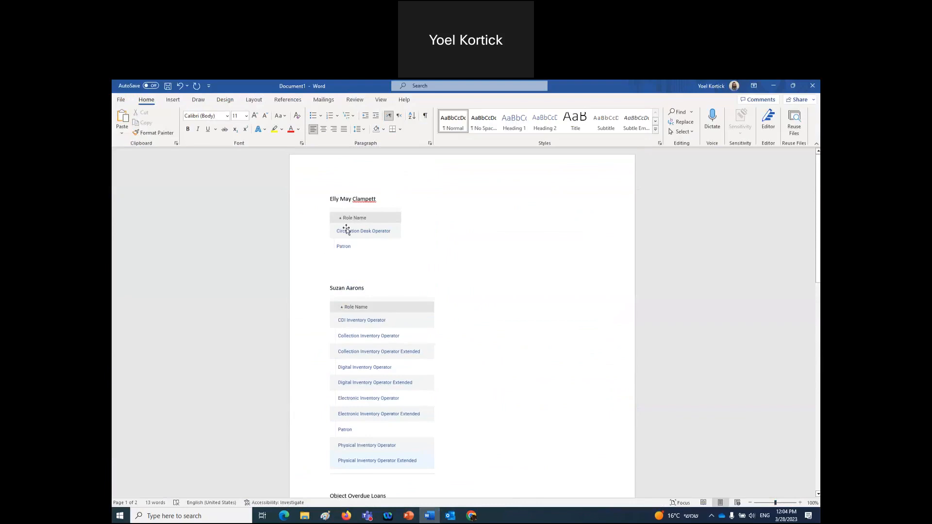
pyautogui.click(395, 235)
pyautogui.scroll(-2, 537, 335)
pyautogui.scroll(-3, 538, 335)
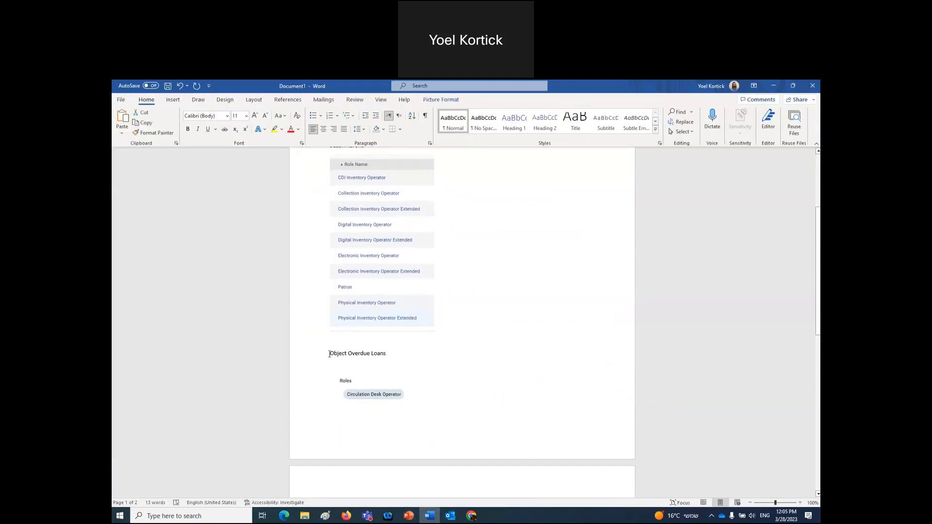
pyautogui.moveTo(329, 354); pyautogui.dragTo(393, 355)
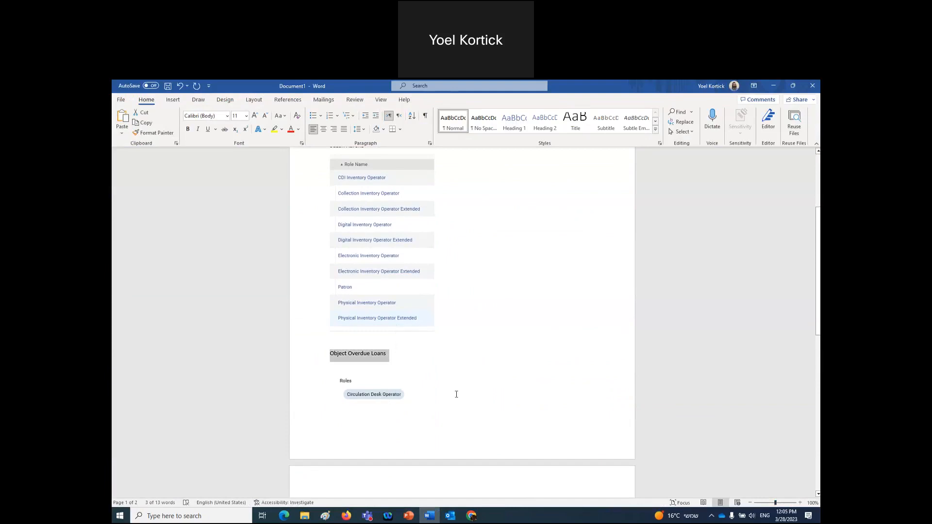
pyautogui.scroll(-5, 456, 393)
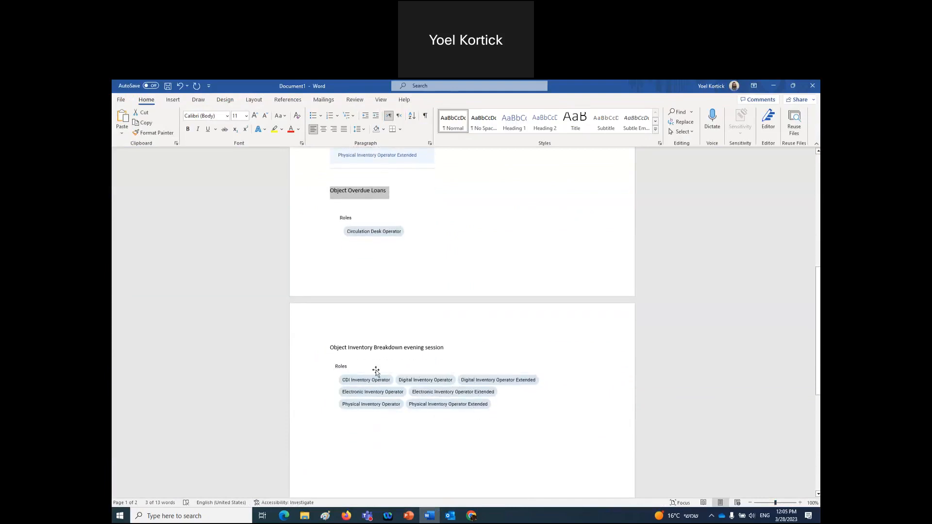
pyautogui.moveTo(330, 348); pyautogui.dragTo(444, 352)
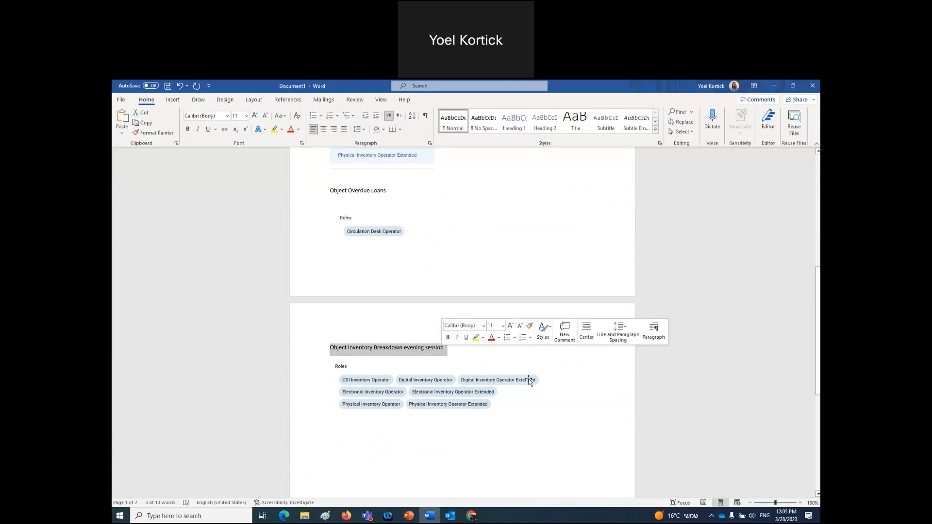
# - Append a bracketed No/Yes access note per demo user to the evening session heading, keeping the original spelling
pyautogui.click(462, 355)
pyautogui.write('(')
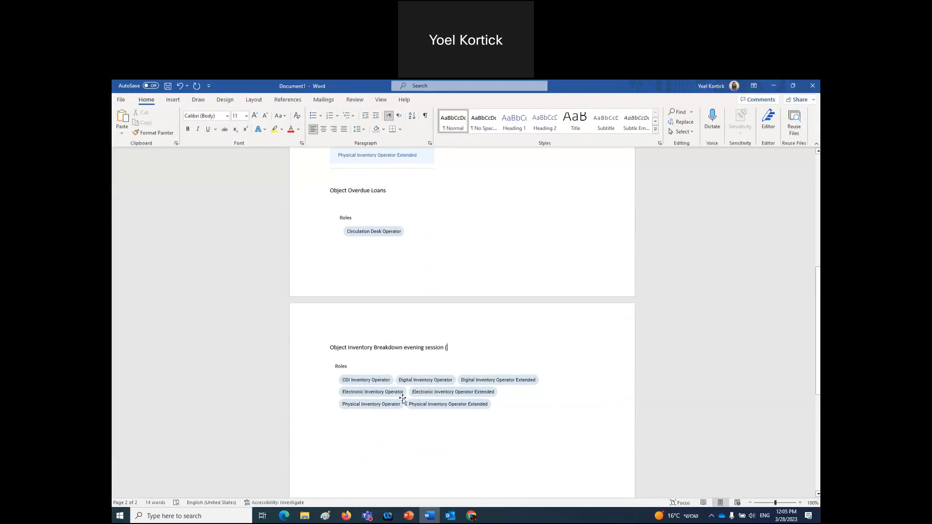
pyautogui.write('No E')
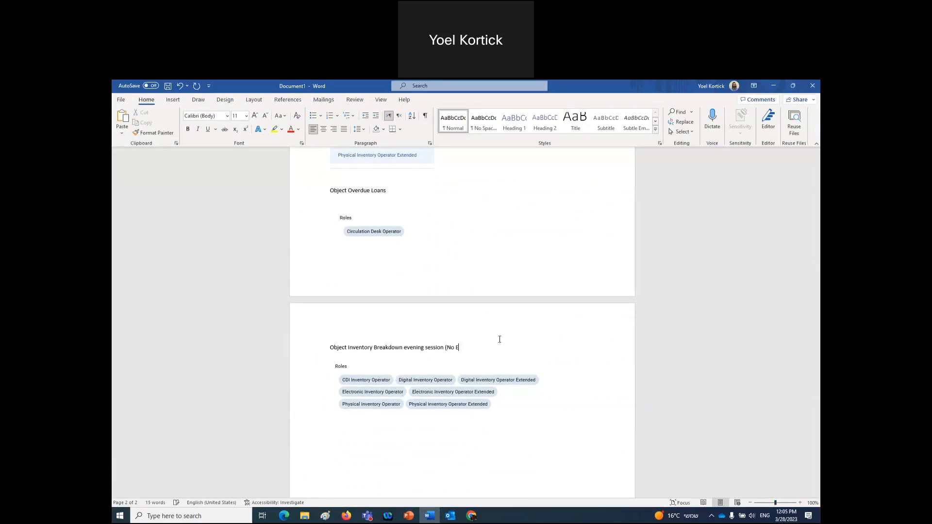
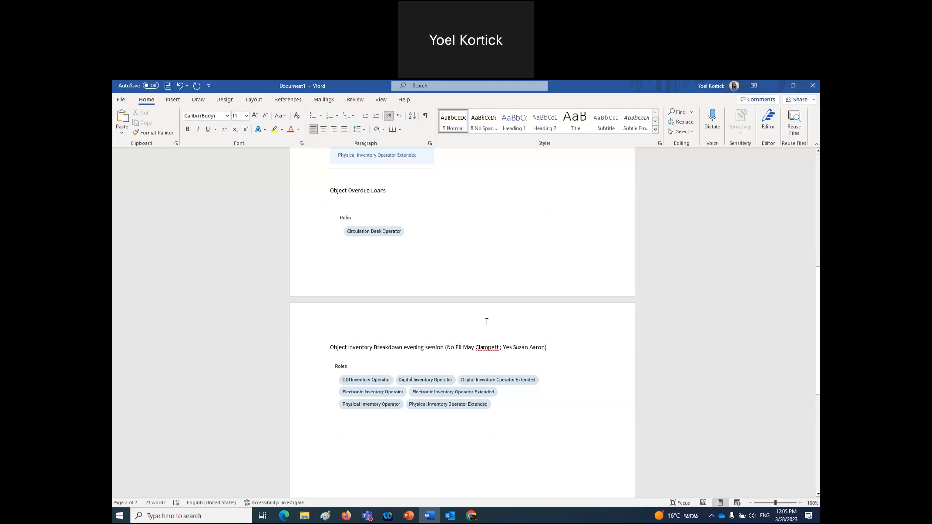
pyautogui.scroll(5, 487, 321)
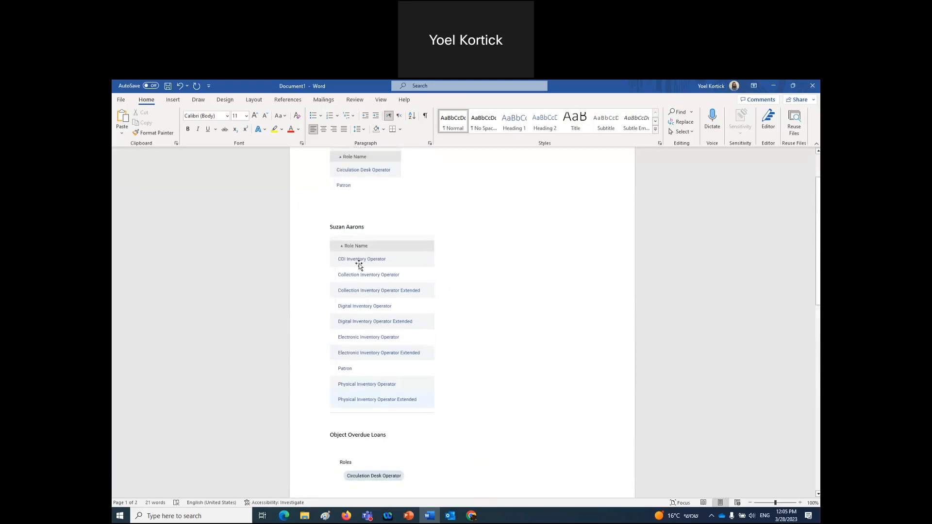
pyautogui.scroll(-4, 457, 340)
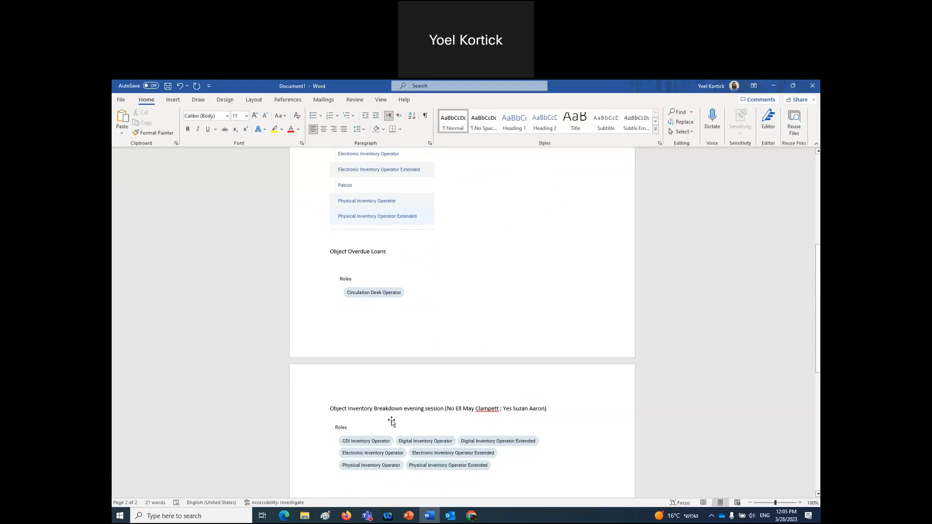
pyautogui.rightClick(488, 409)
pyautogui.click(517, 291)
pyautogui.hotkey('ctrl', 'z')
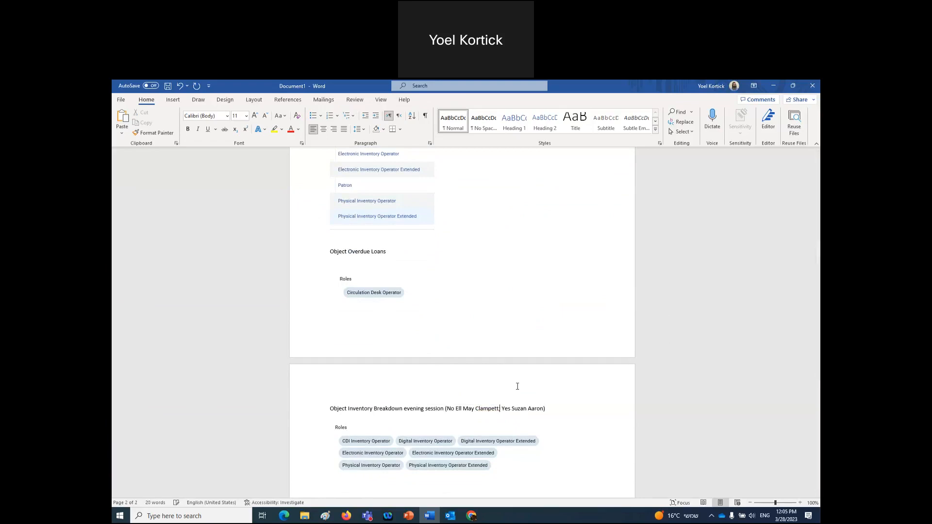
# - Copy the bracketed access note and paste it after the Object Overdue Loans heading
pyautogui.moveTo(548, 409); pyautogui.dragTo(445, 412)
pyautogui.hotkey('ctrl', 'c')
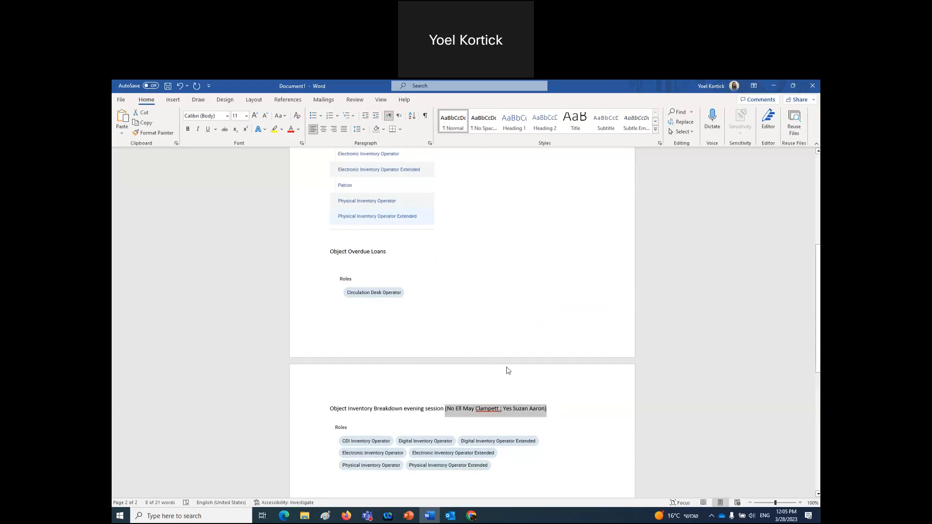
pyautogui.scroll(-3, 509, 367)
pyautogui.scroll(4, 510, 367)
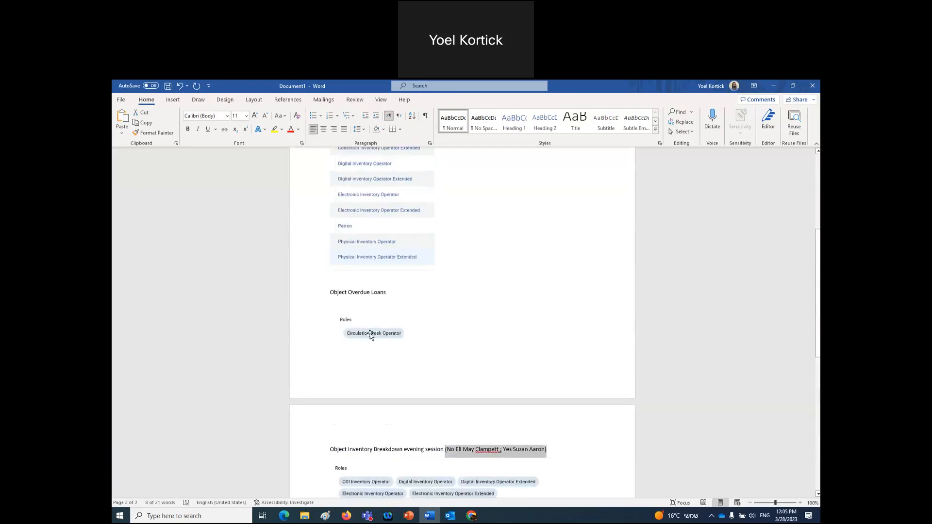
pyautogui.scroll(3, 370, 335)
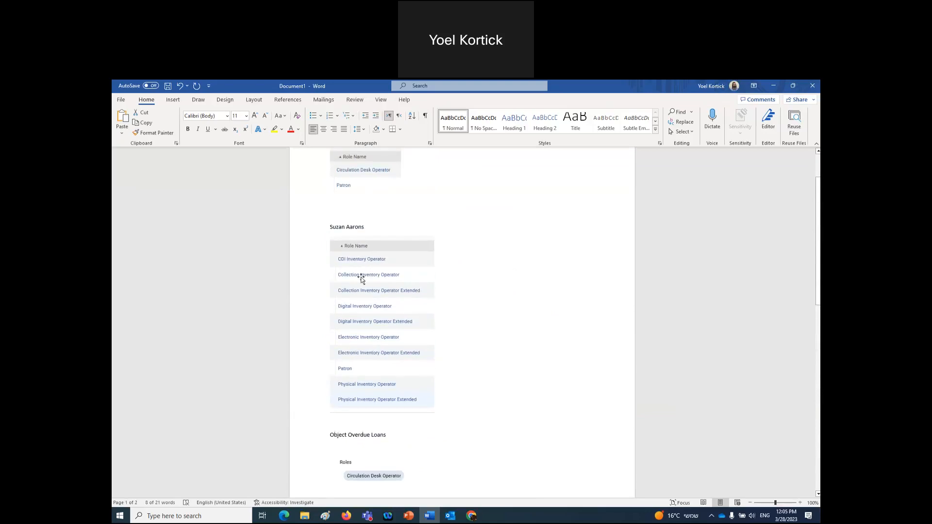
pyautogui.scroll(1, 368, 391)
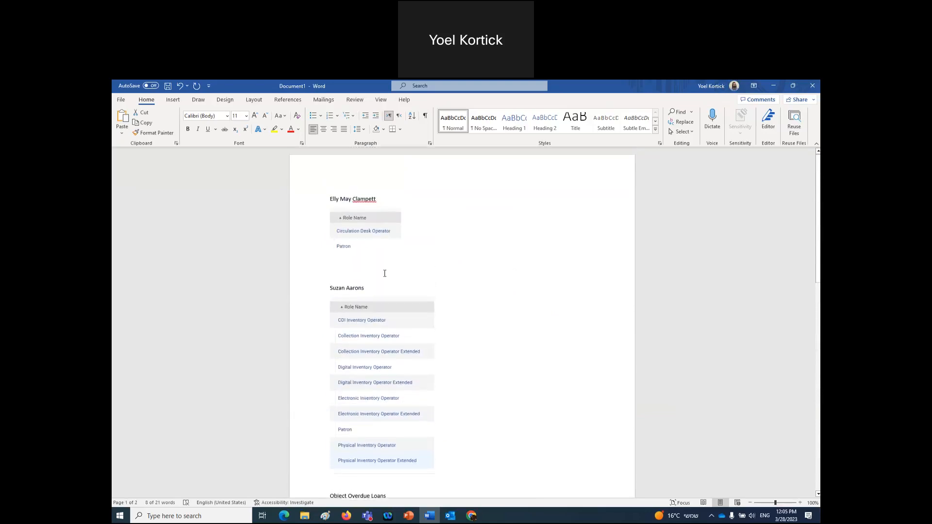
pyautogui.scroll(-5, 505, 328)
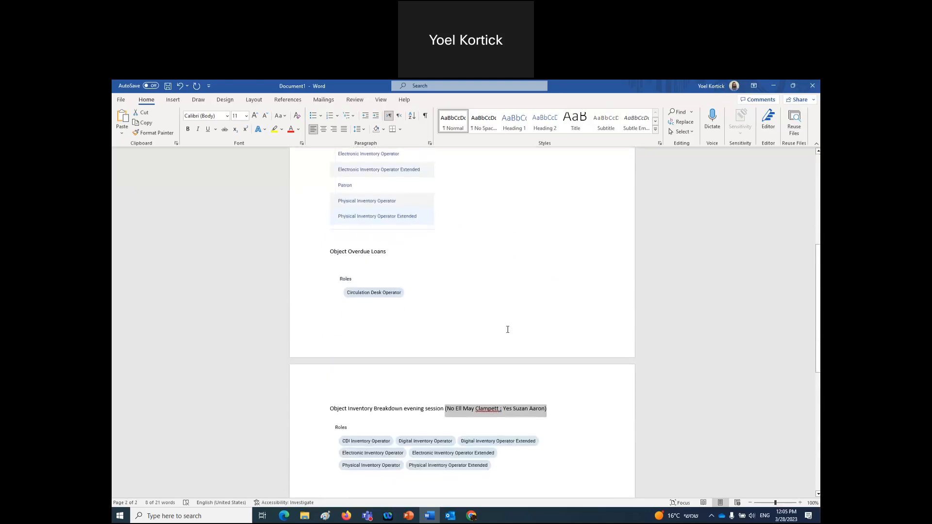
pyautogui.click(399, 249)
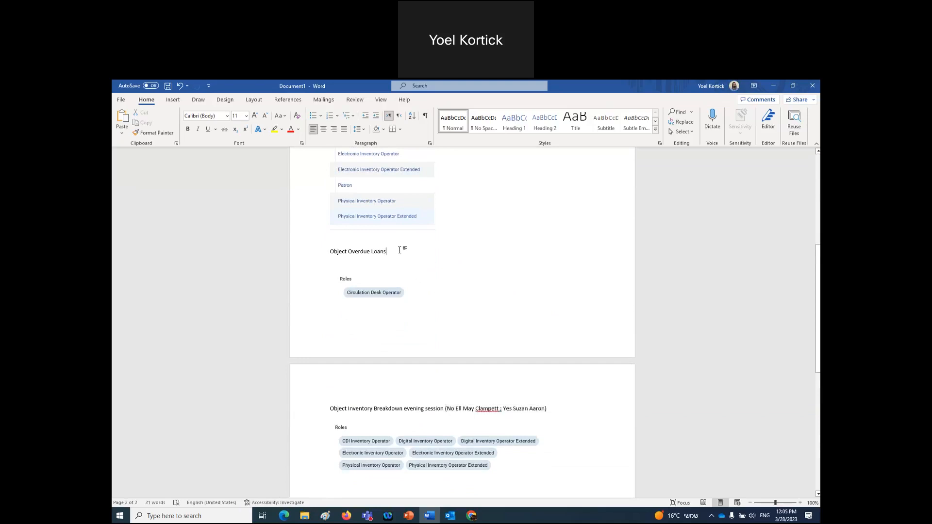
pyautogui.hotkey('ctrl', 'v')
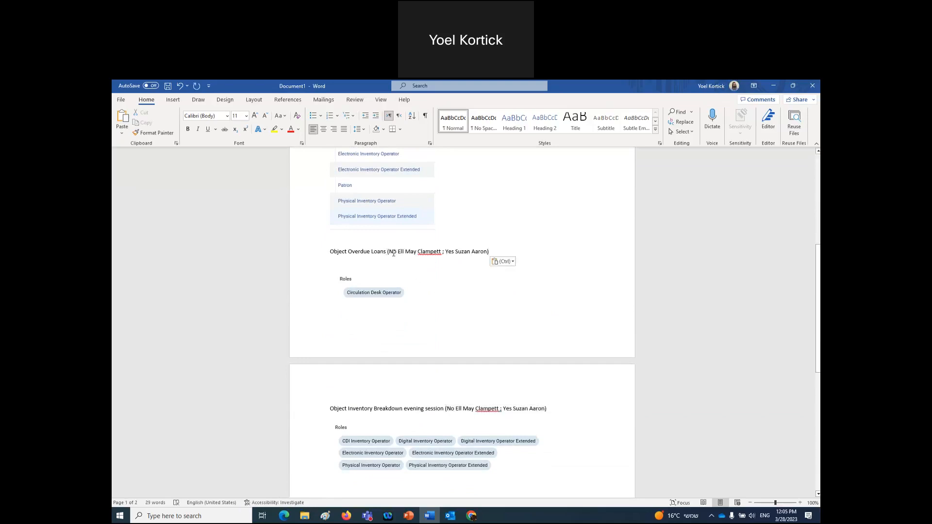
# - In the Overdue Loans note, set the first user's result to Yes and the second user's to No
pyautogui.doubleClick(392, 252)
pyautogui.write('Yes')
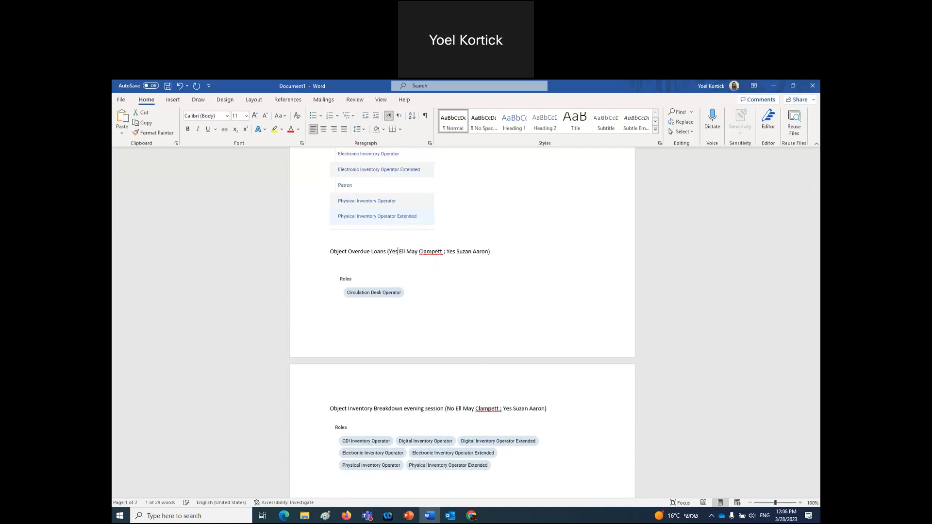
pyautogui.doubleClick(454, 251)
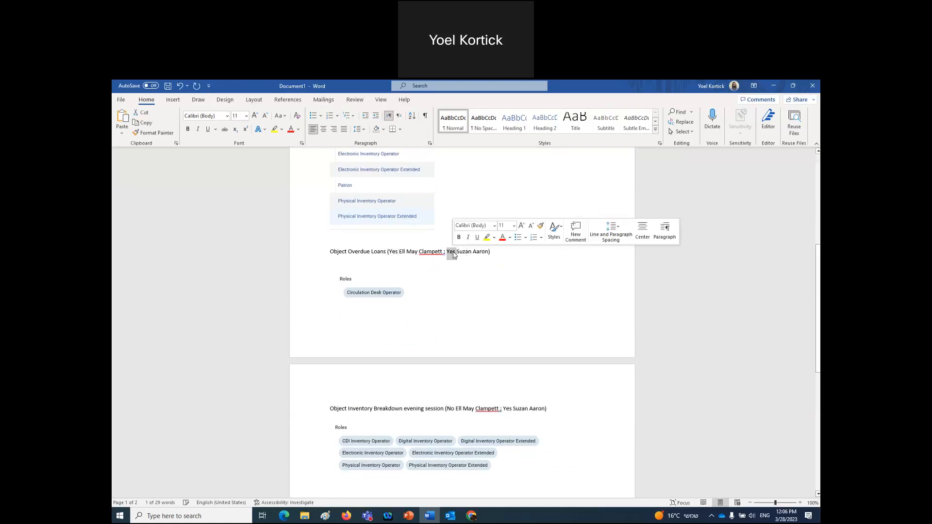
pyautogui.write('No')
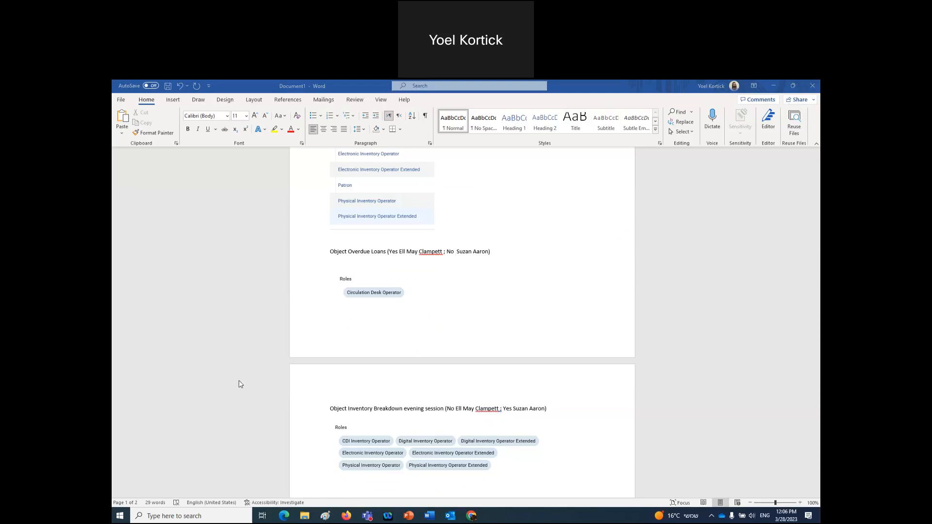
# - Close the object details panel and sign out of Alma
pyautogui.click(347, 515)
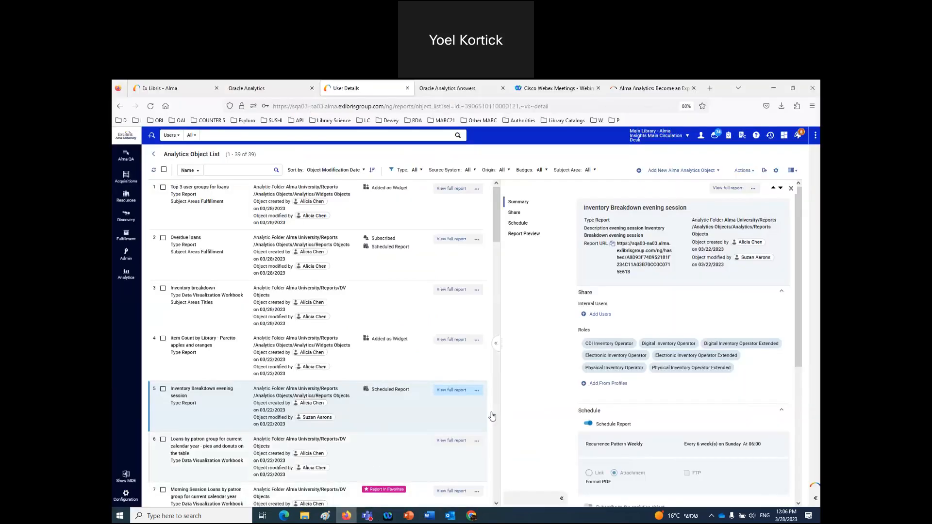
pyautogui.click(792, 189)
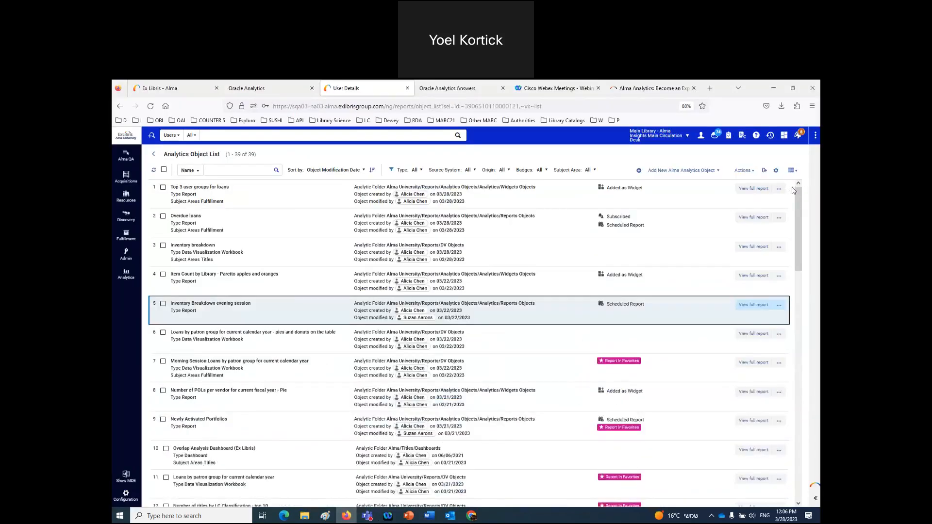
pyautogui.click(701, 135)
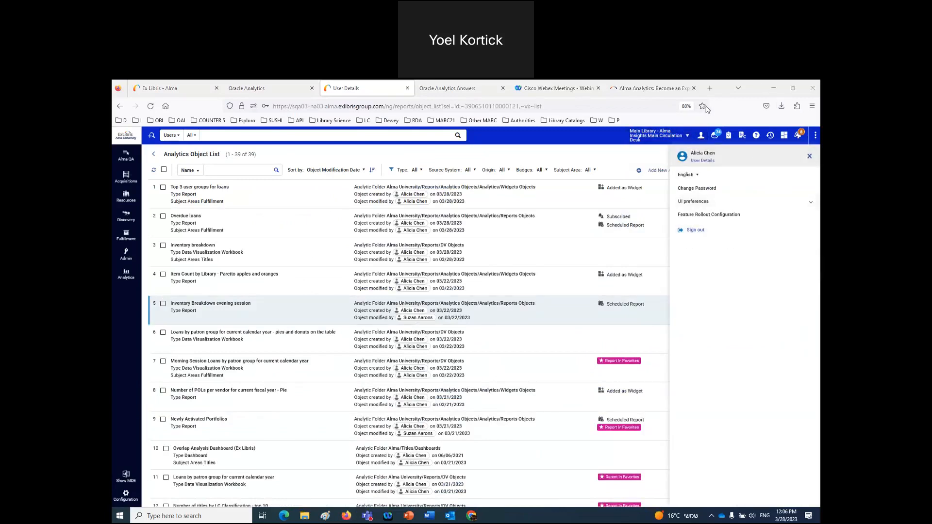
pyautogui.click(695, 231)
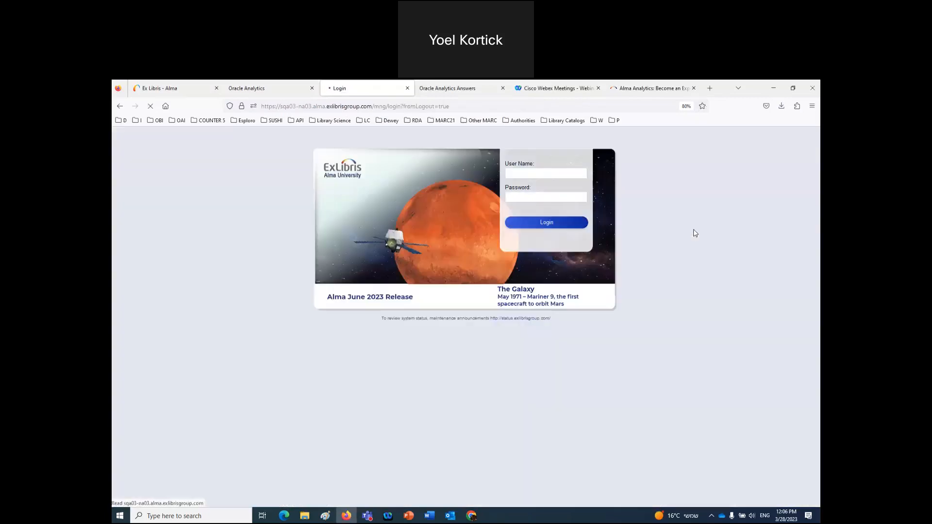
# - Log in as the other test user via the saved demo login bookmark
pyautogui.click(124, 121)
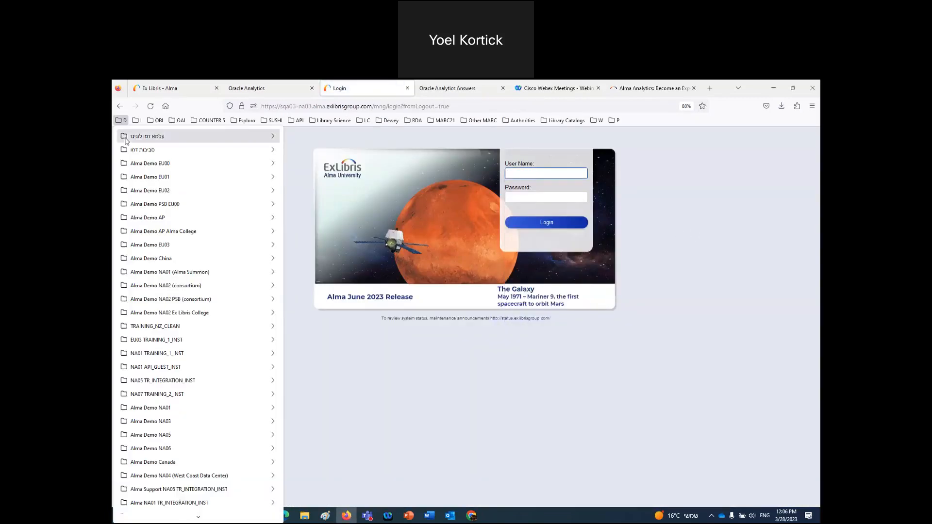
pyautogui.moveTo(220, 137)
pyautogui.click(306, 131)
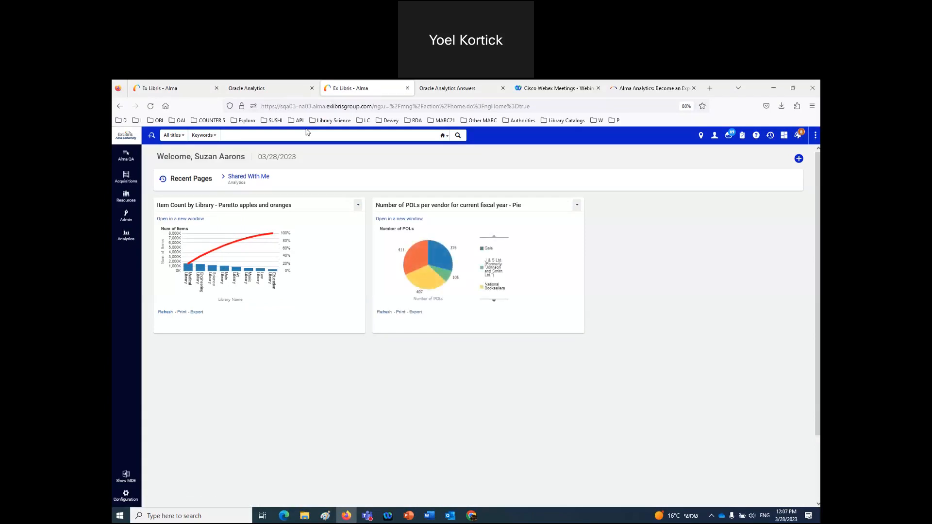
# - Open Analytics > Shared With Me to list the 10 shared objects, then return to Word
pyautogui.click(122, 237)
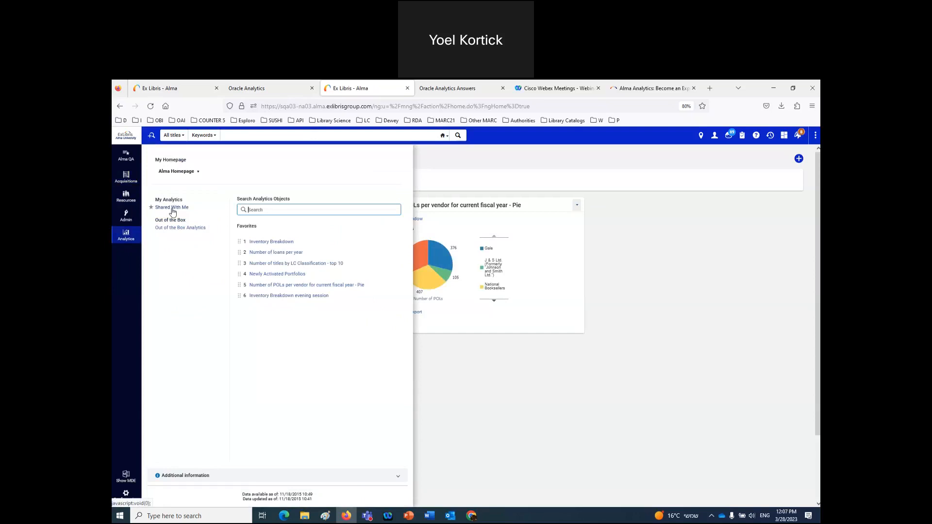
pyautogui.click(172, 208)
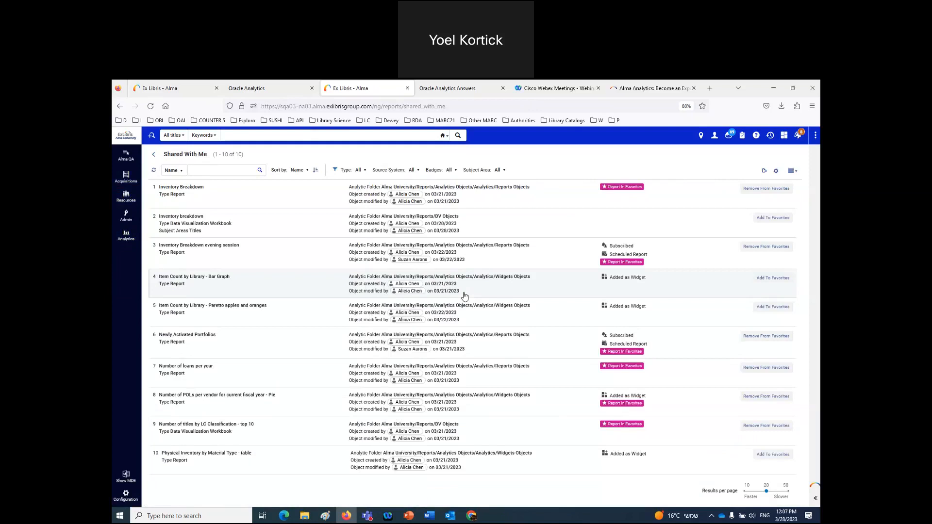
pyautogui.click(429, 517)
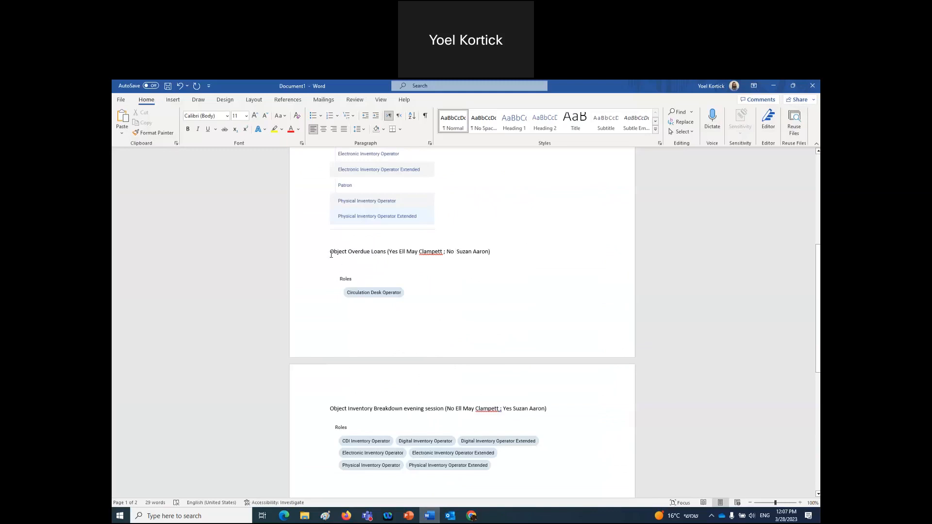
# - Select 'Overdue Loans' in the Word notes, then return to Alma's Shared With Me list
pyautogui.moveTo(348, 251); pyautogui.dragTo(385, 255)
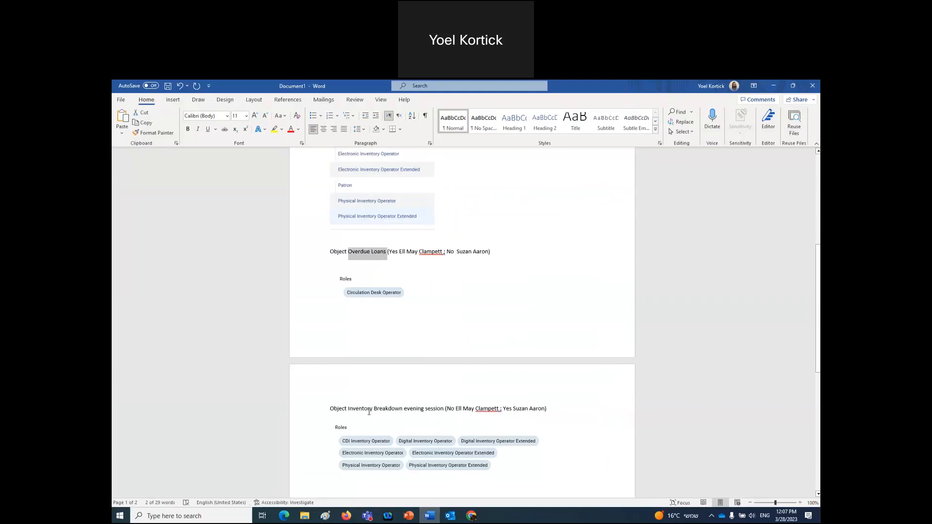
pyautogui.click(406, 517)
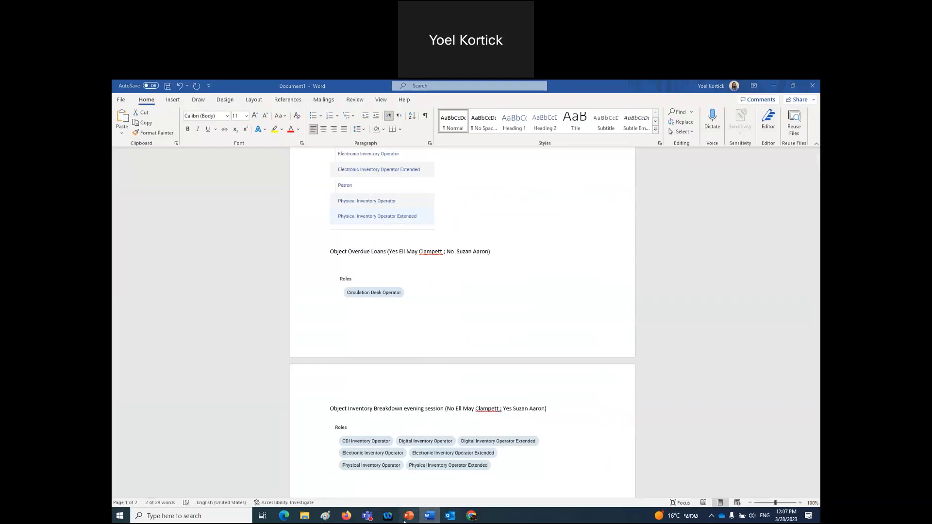
pyautogui.click(346, 516)
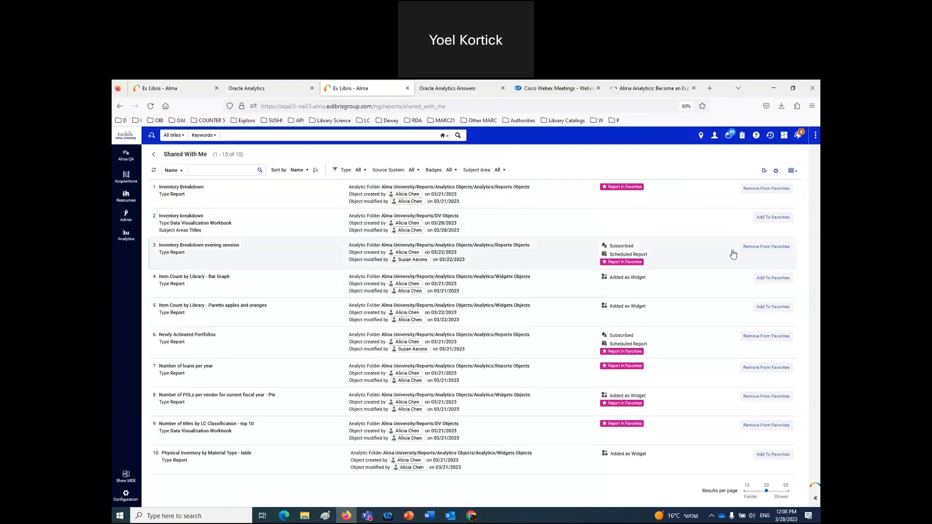
# - Toggle Inventory Breakdown evening session out of and back into favorites twice, then show the Analytics favorites
pyautogui.click(768, 248)
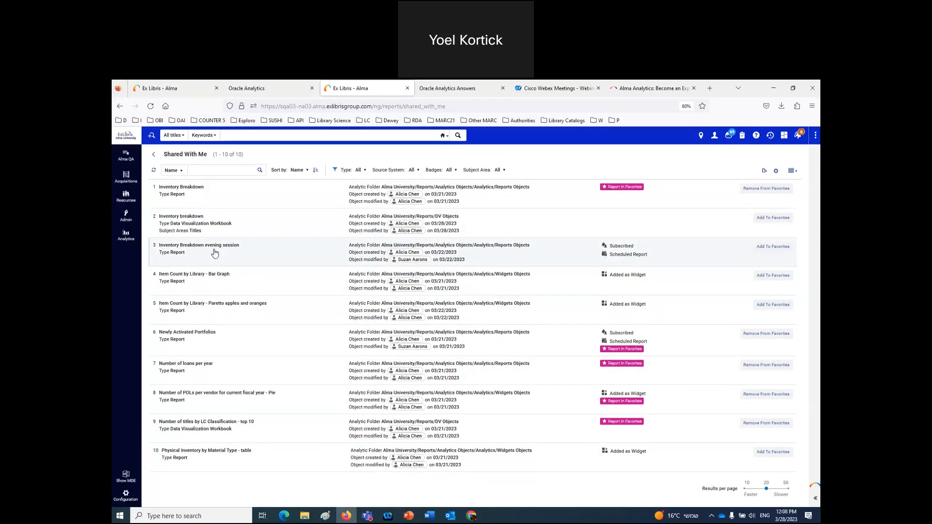
pyautogui.click(773, 248)
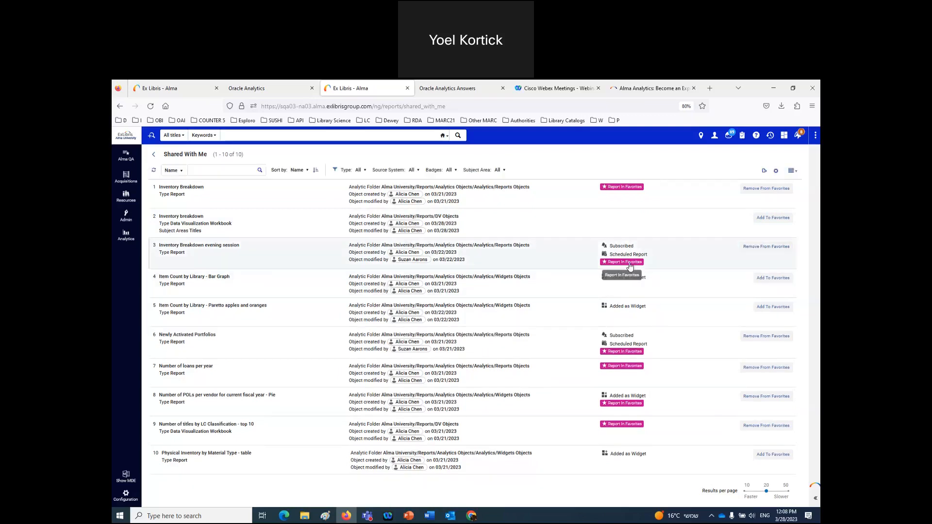
pyautogui.click(773, 248)
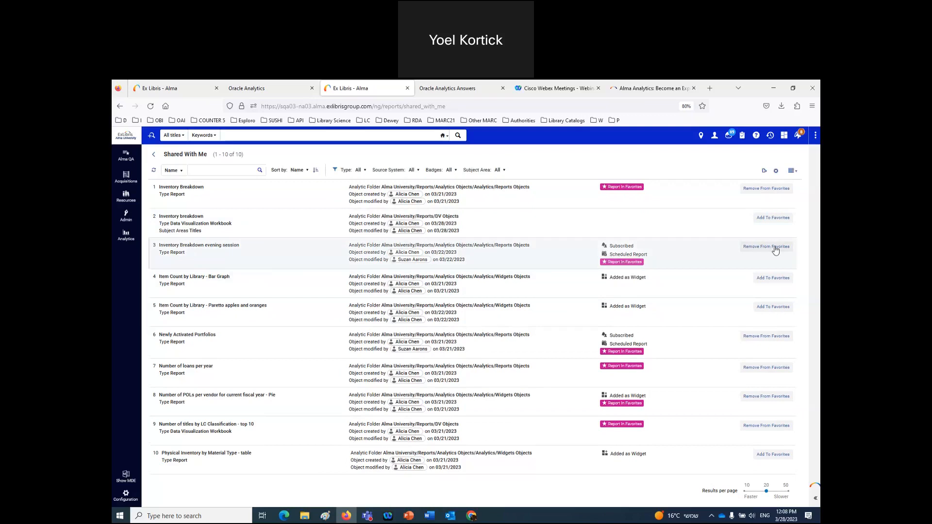
pyautogui.click(774, 248)
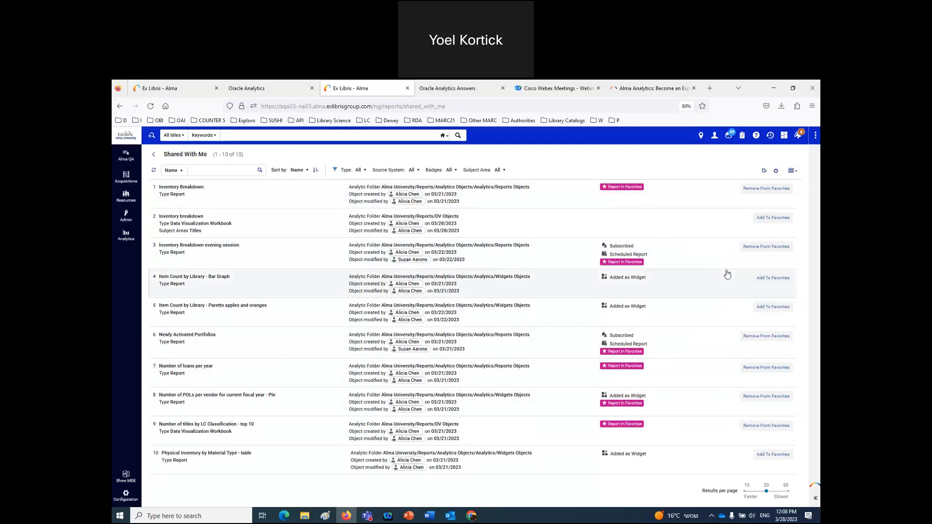
pyautogui.click(125, 237)
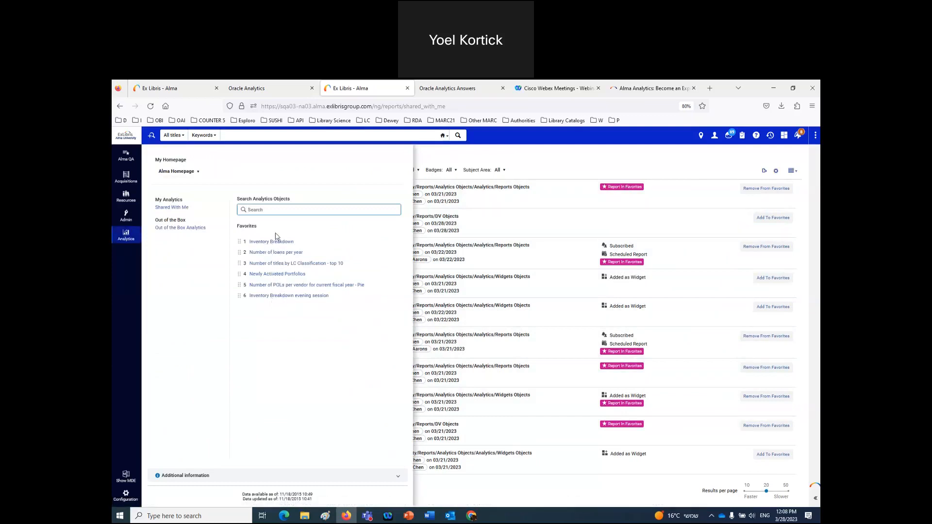
# - Open the Inventory Breakdown evening session favorite in a new Oracle Analytics tab, then return to Alma
pyautogui.click(281, 298)
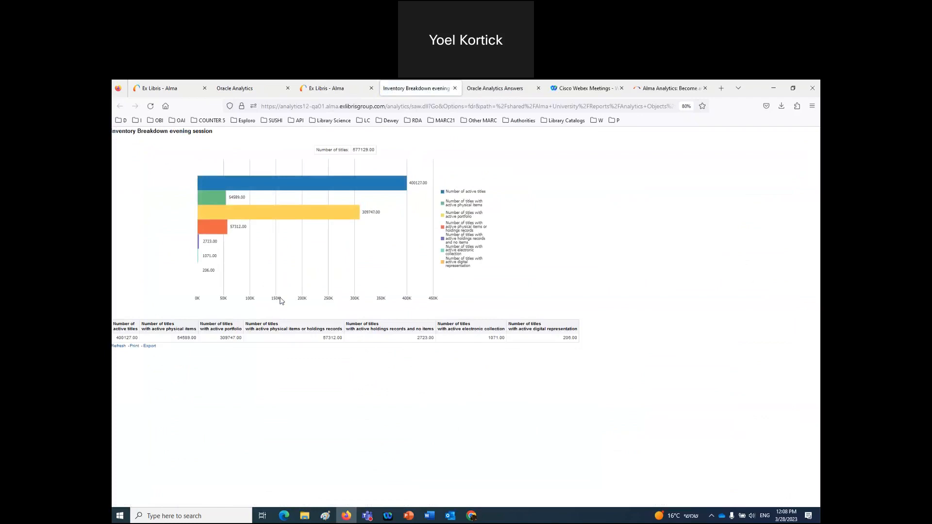
pyautogui.click(336, 89)
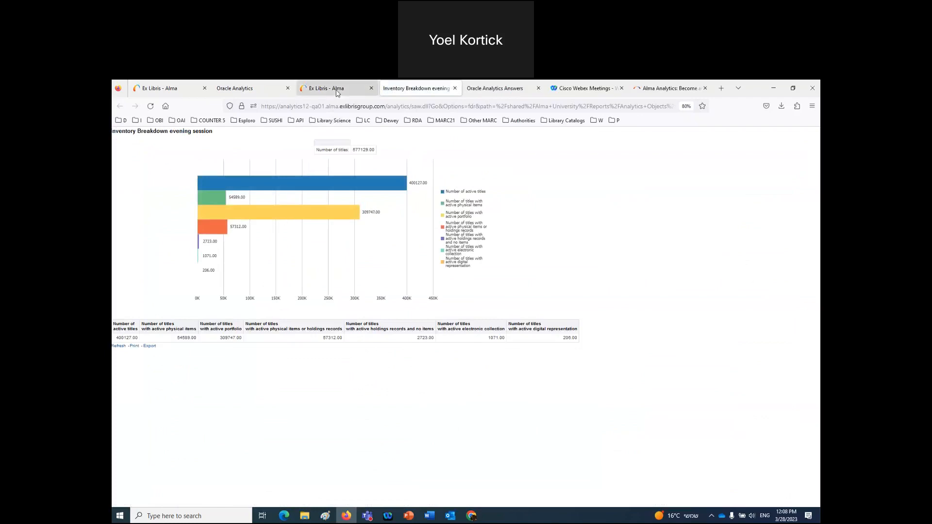
pyautogui.click(241, 92)
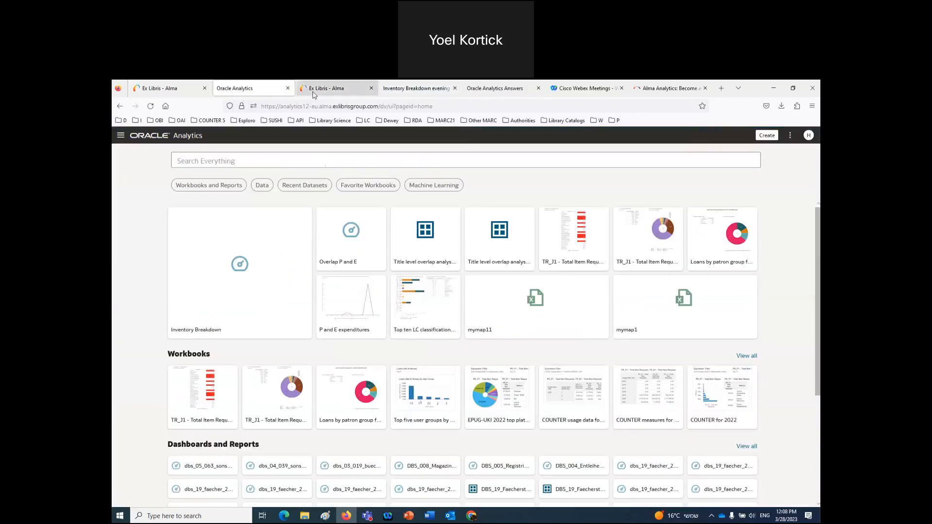
pyautogui.click(331, 88)
# - Add Item Count by Library - Paretto apples and oranges to favorites from the Shared With Me list
pyautogui.click(126, 235)
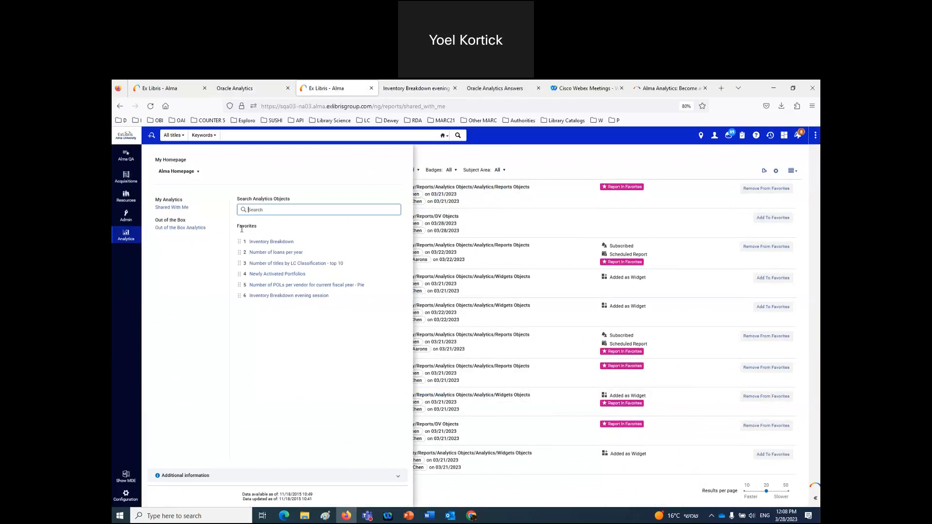
pyautogui.click(173, 208)
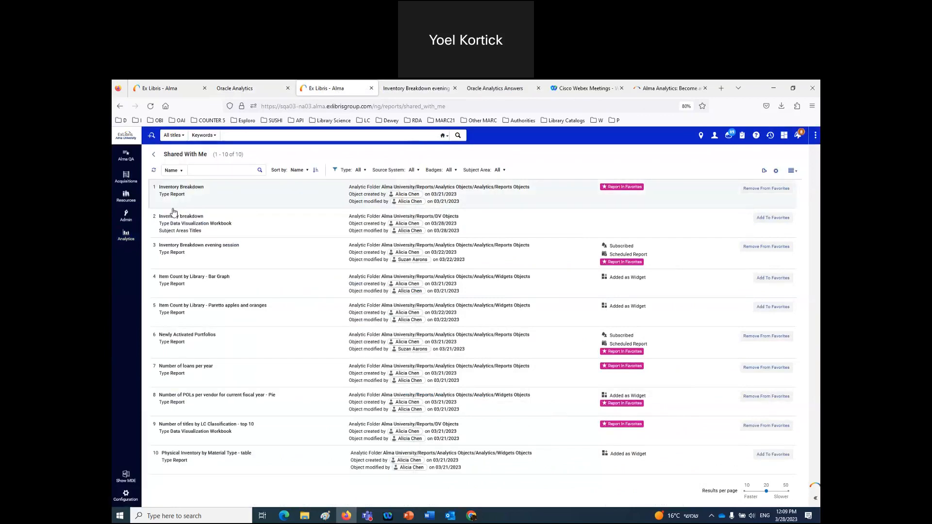
pyautogui.click(774, 311)
pyautogui.click(262, 89)
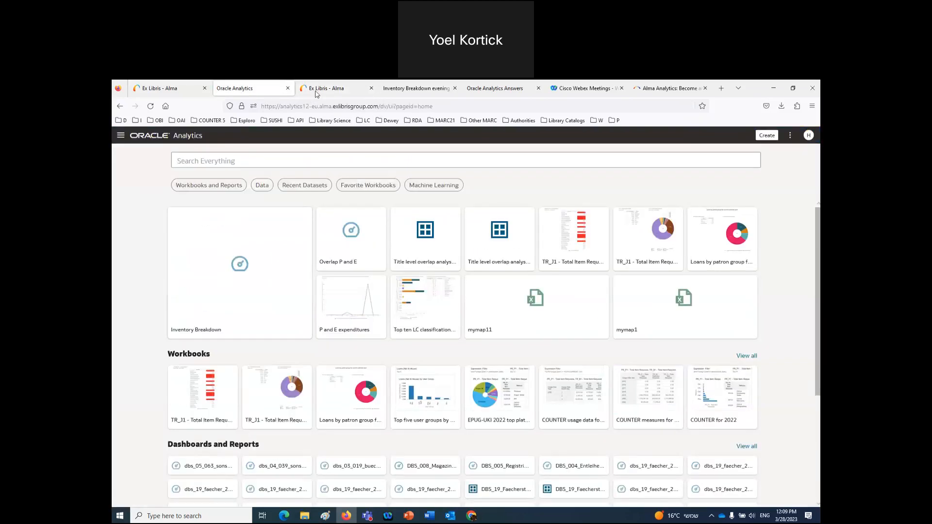
pyautogui.click(317, 89)
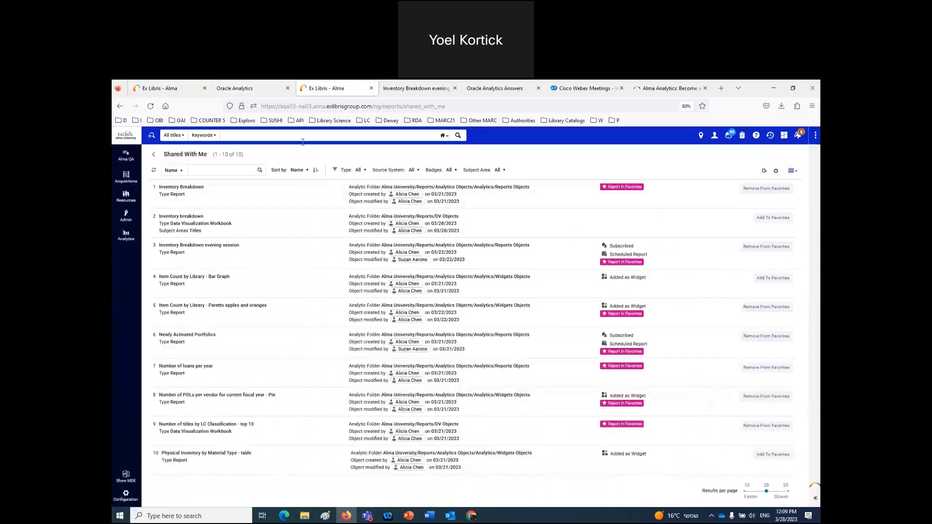
# - Open the Paretto apples and oranges favorite, then add the Inventory breakdown workbook to favorites
pyautogui.click(125, 236)
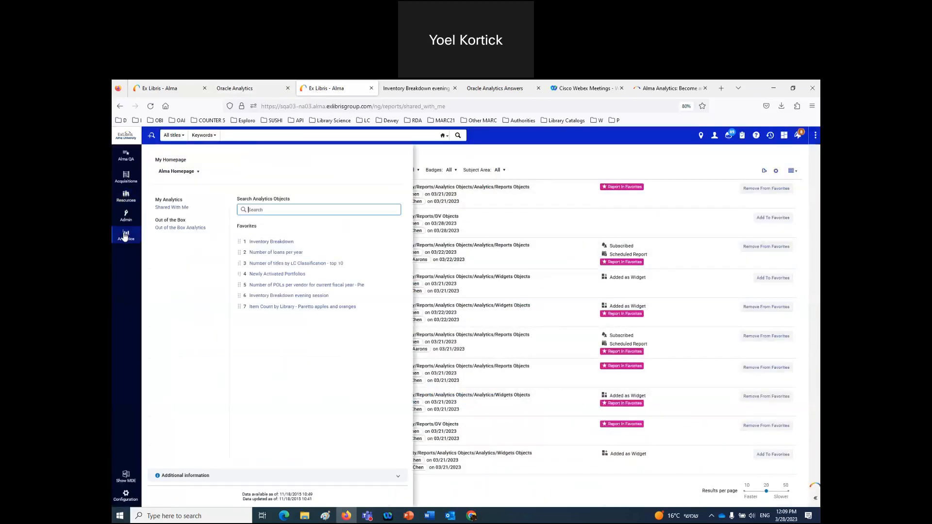
pyautogui.click(264, 307)
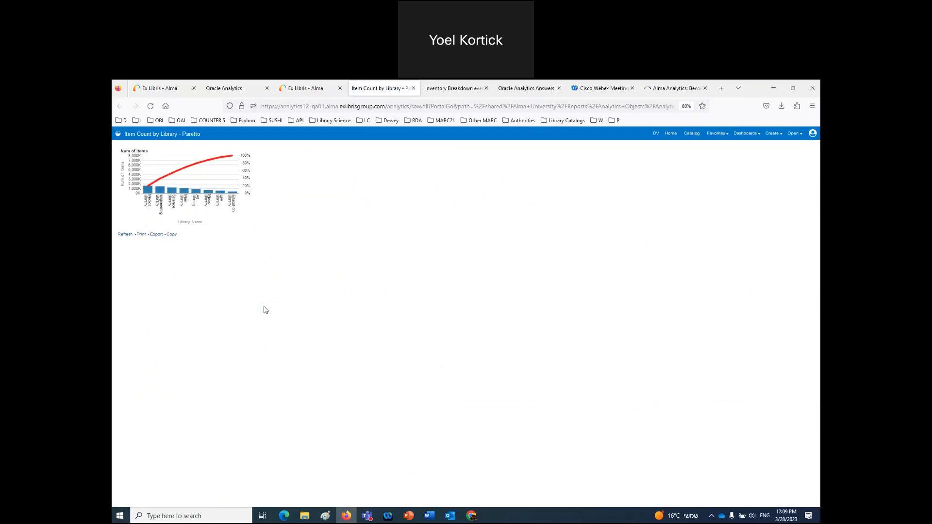
pyautogui.click(307, 90)
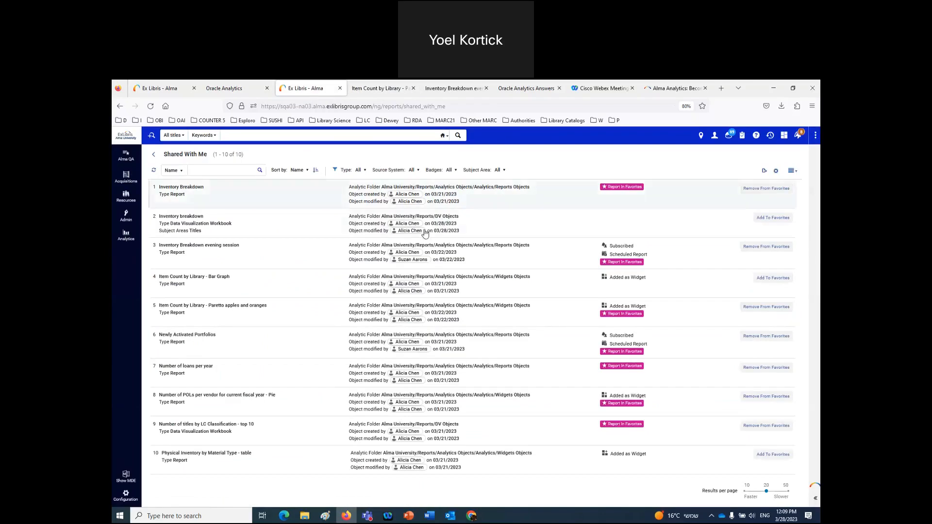
pyautogui.click(770, 218)
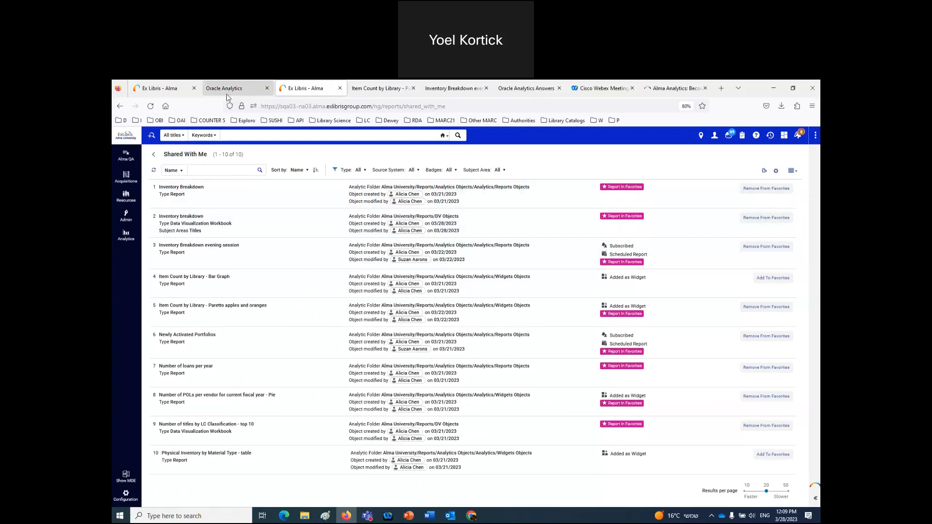
# - Open the Inventory breakdown workbook from favorites to view its 365K donut chart, then return to Shared With Me
pyautogui.click(126, 236)
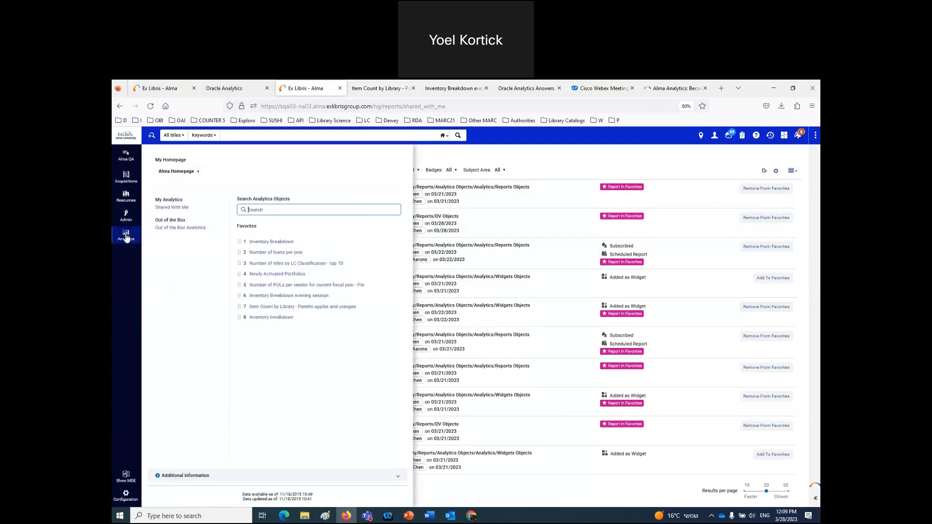
pyautogui.click(266, 319)
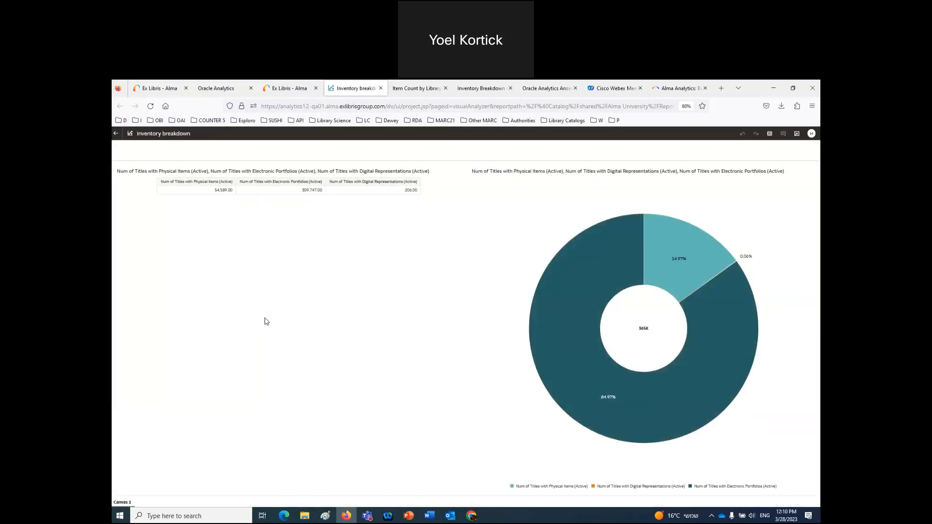
pyautogui.click(298, 89)
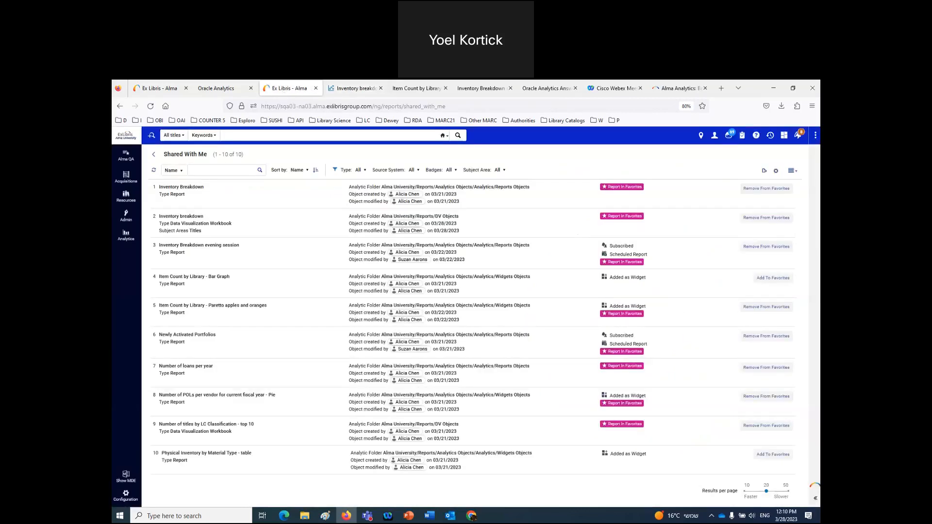
# - Search analytics objects for 'new', clear the search, and unfavorite the Inventory Breakdown report
pyautogui.click(125, 237)
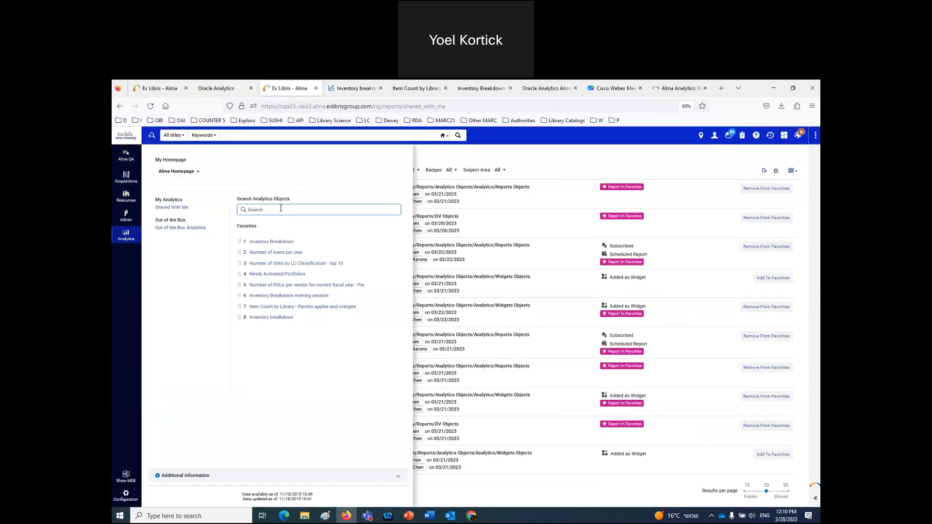
pyautogui.write('new')
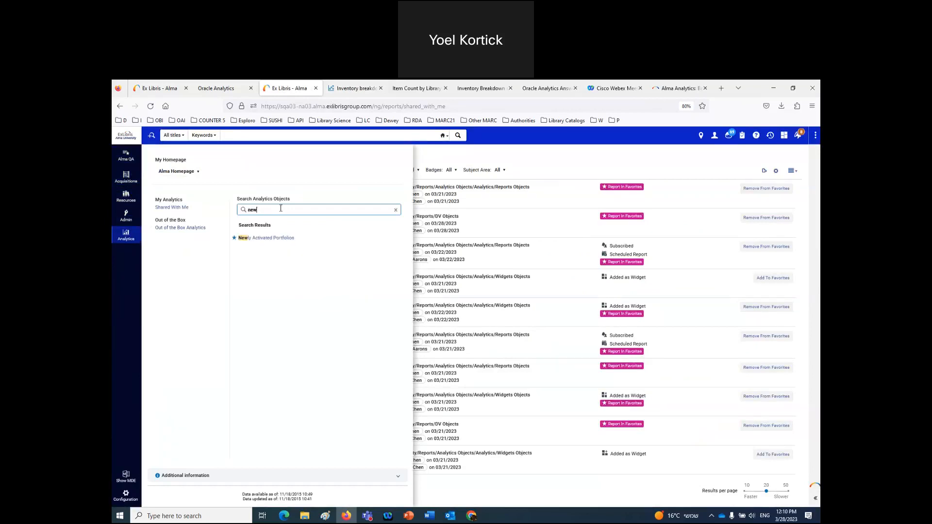
pyautogui.press('BackSpace')
pyautogui.press('BackSpace')
pyautogui.press('BackSpace')
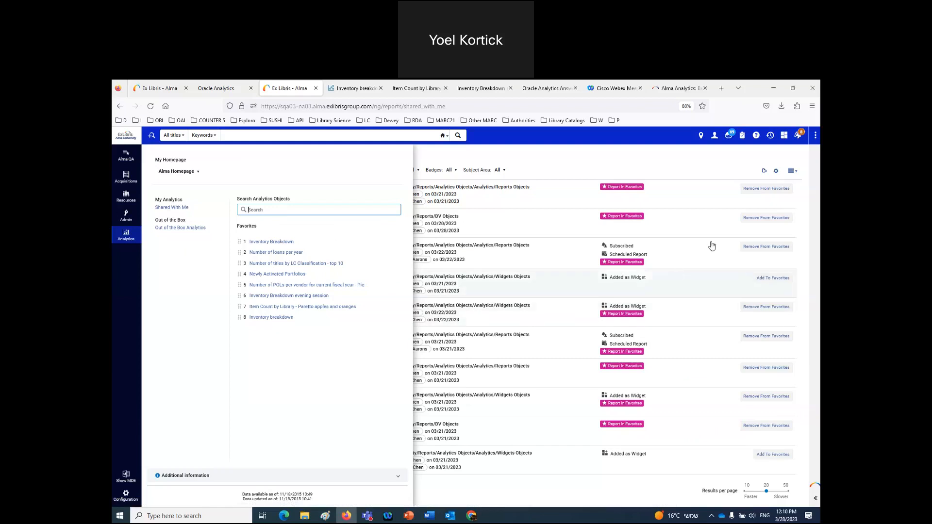
pyautogui.click(768, 192)
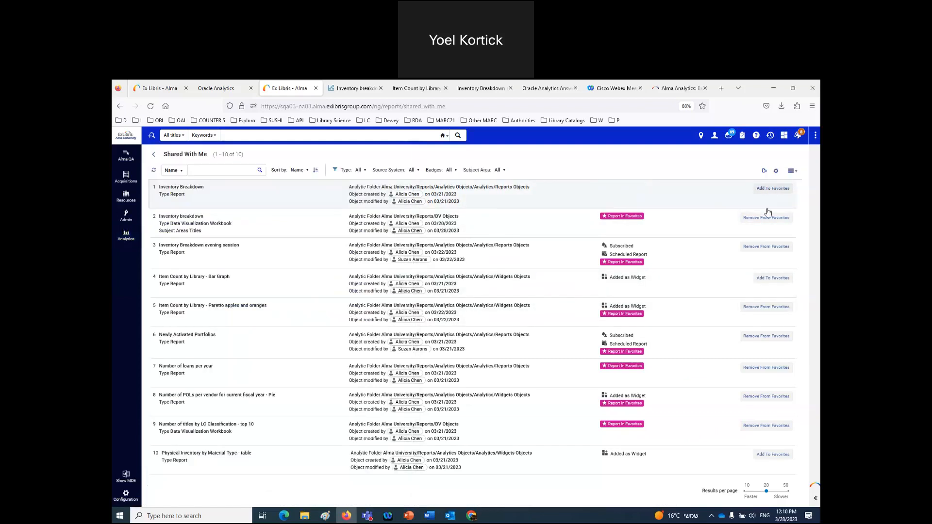
# - Remove the remaining six shared reports, from Inventory breakdown workbook to Number of titles by LC Classification, from favorites
pyautogui.click(767, 219)
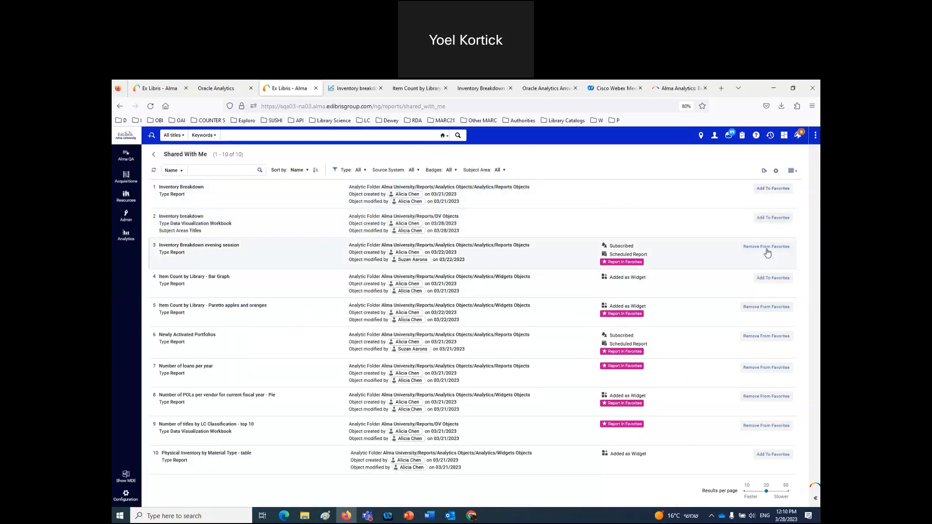
pyautogui.click(764, 307)
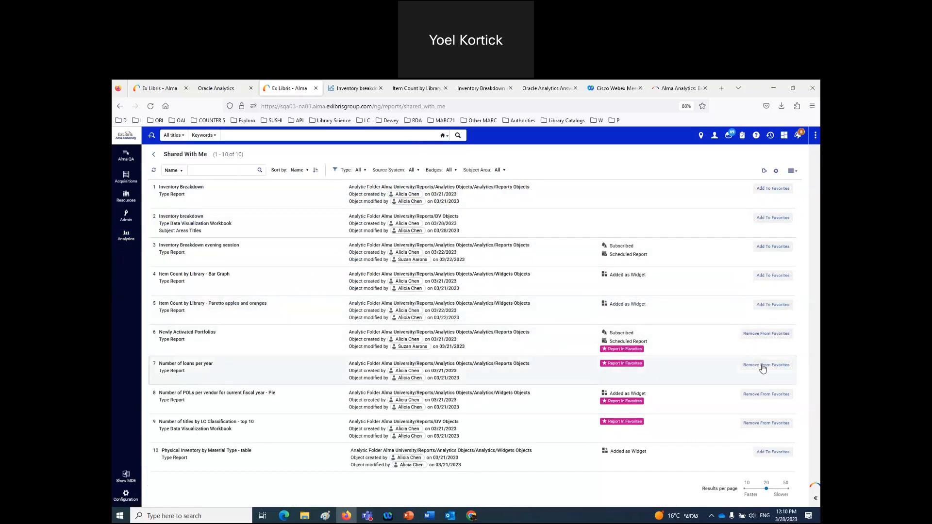
pyautogui.click(764, 368)
pyautogui.click(766, 335)
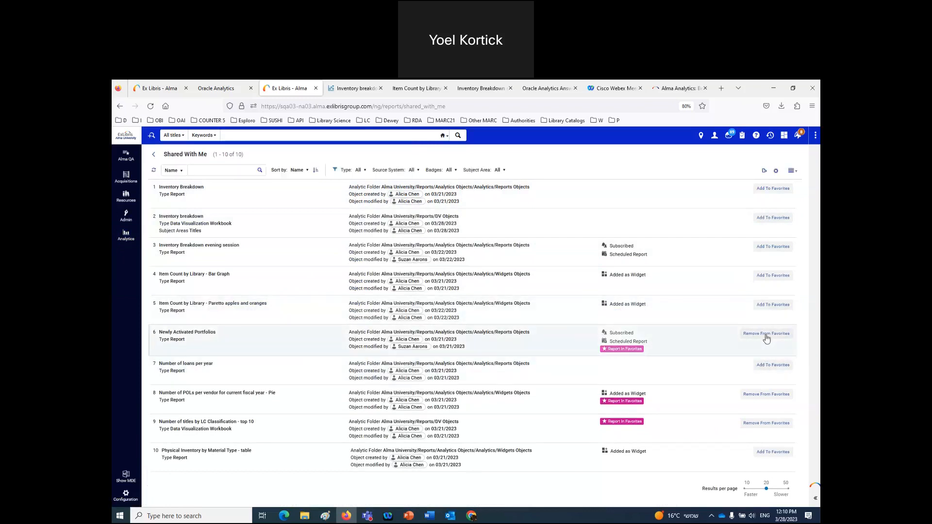
pyautogui.click(761, 394)
pyautogui.click(762, 421)
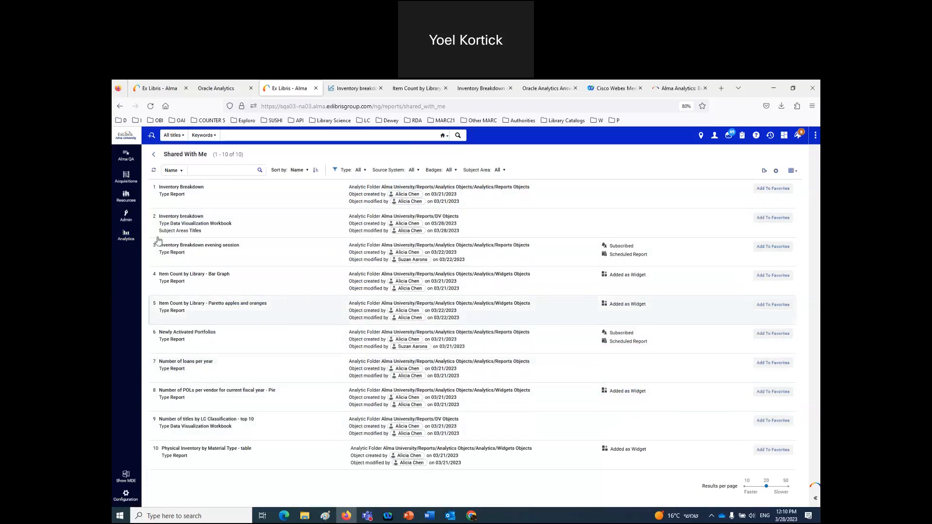
# - Confirm favorites are empty by searching 'new' and 'inv', then check the Word test notes
pyautogui.click(125, 233)
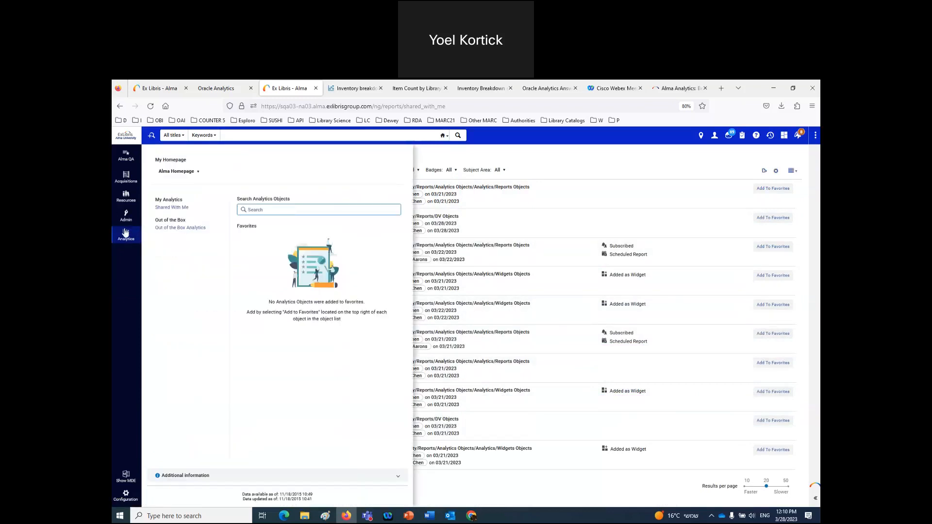
pyautogui.write('new')
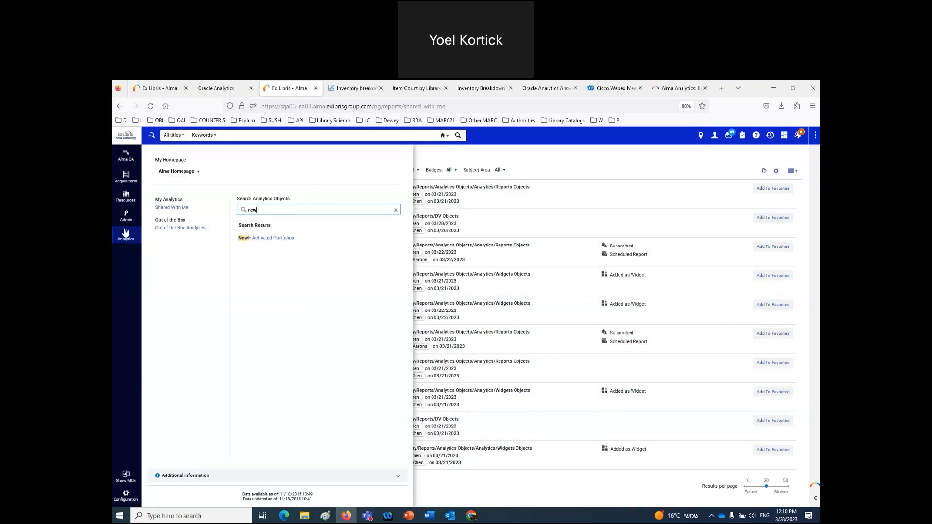
pyautogui.press('BackSpace')
pyautogui.press('BackSpace')
pyautogui.press('BackSpace')
pyautogui.write('inv')
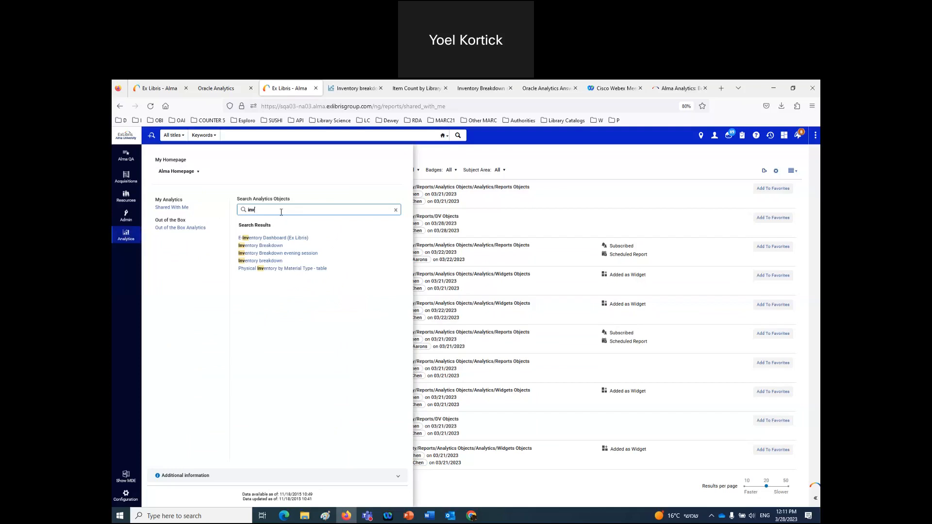
pyautogui.click(171, 208)
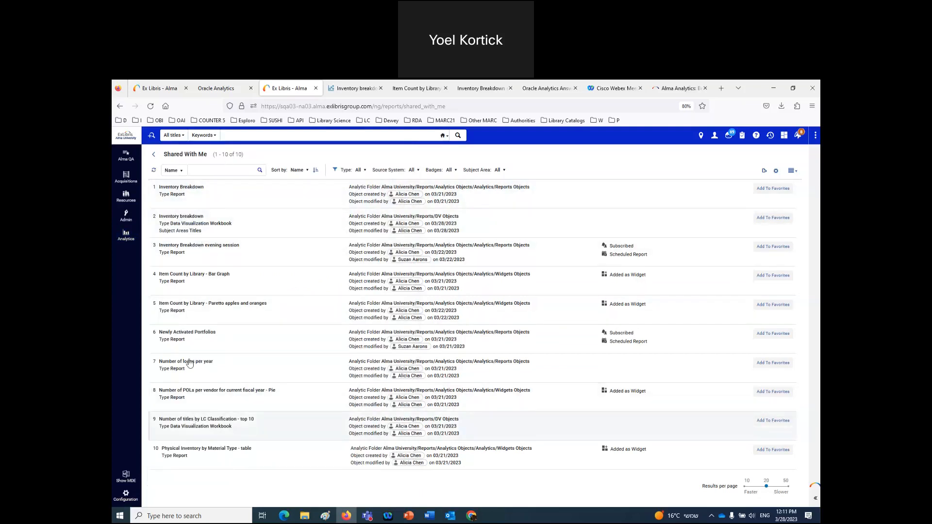
pyautogui.click(138, 235)
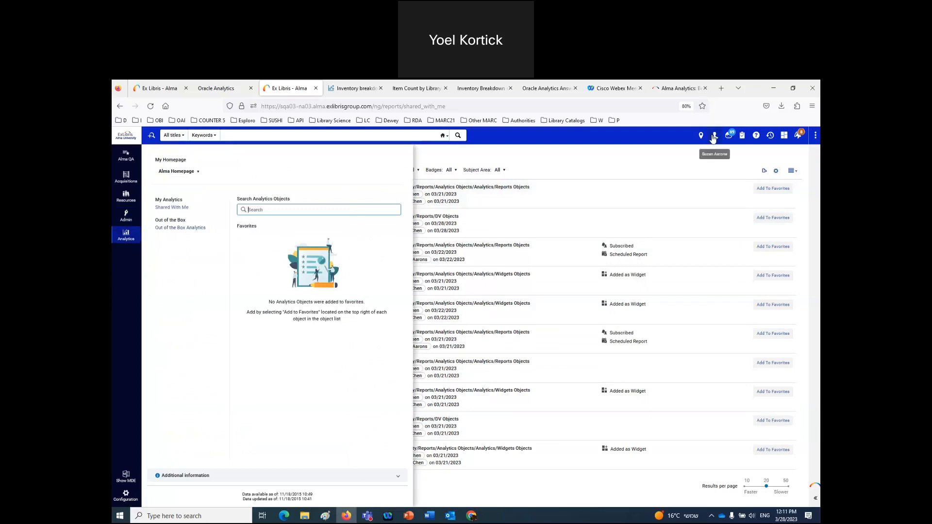
pyautogui.click(430, 517)
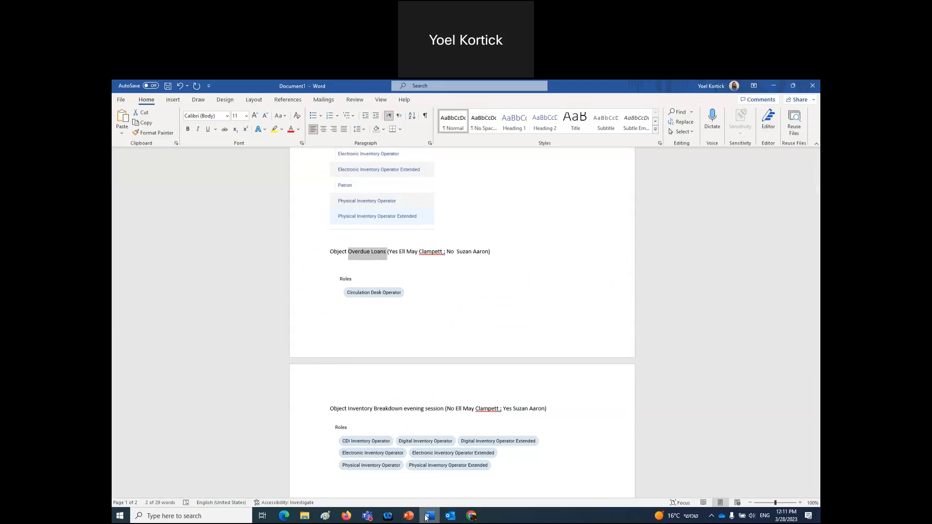
# - Back in Alma, search the analytics objects for 'overd'
pyautogui.click(426, 516)
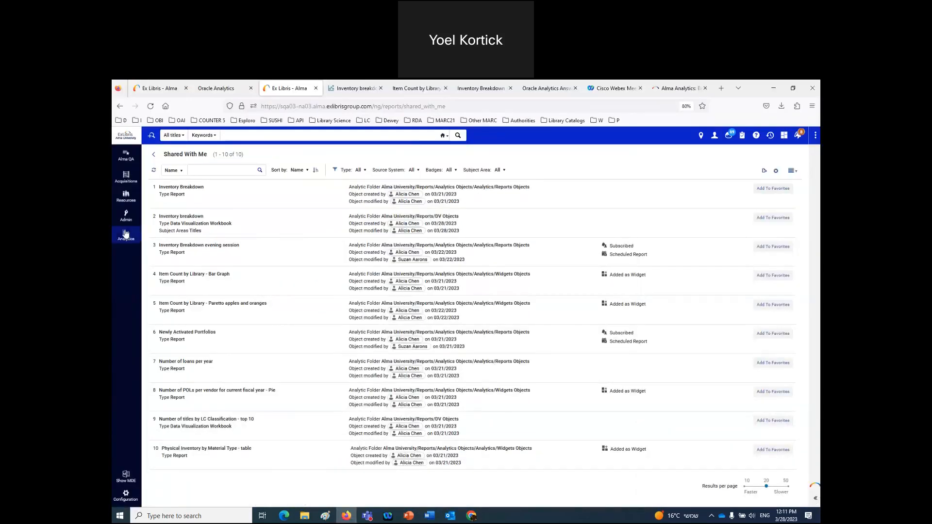
pyautogui.click(126, 235)
pyautogui.write('overd')
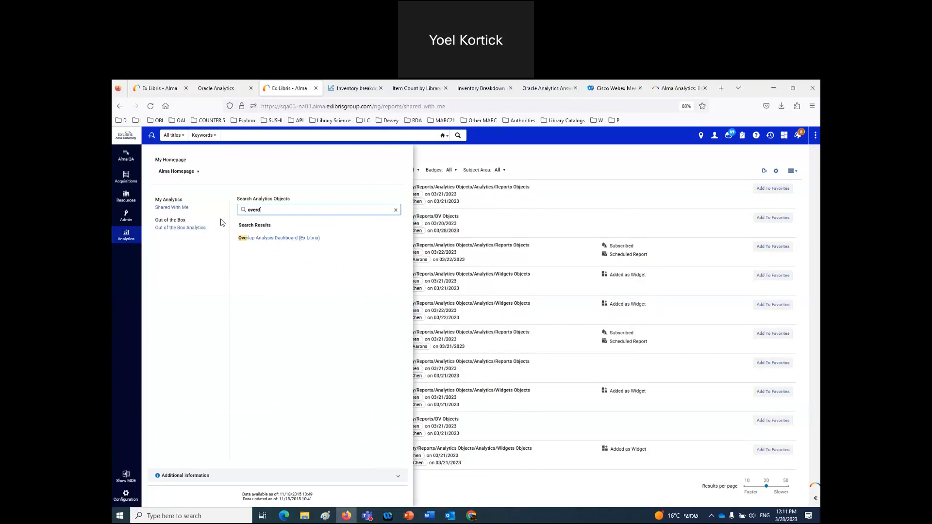
# - Sign out and log back in with the other test user's saved credentials
pyautogui.click(714, 136)
pyautogui.click(695, 233)
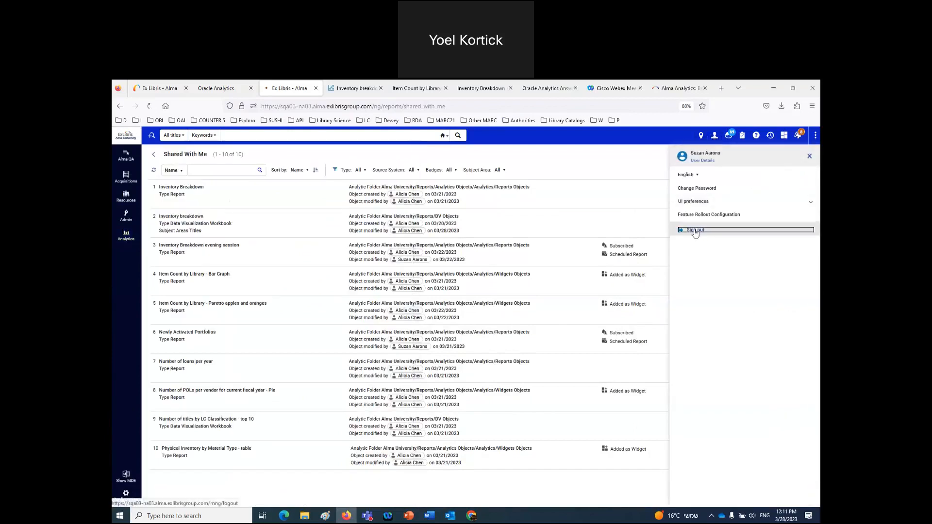
pyautogui.click(549, 173)
pyautogui.click(546, 206)
pyautogui.click(543, 224)
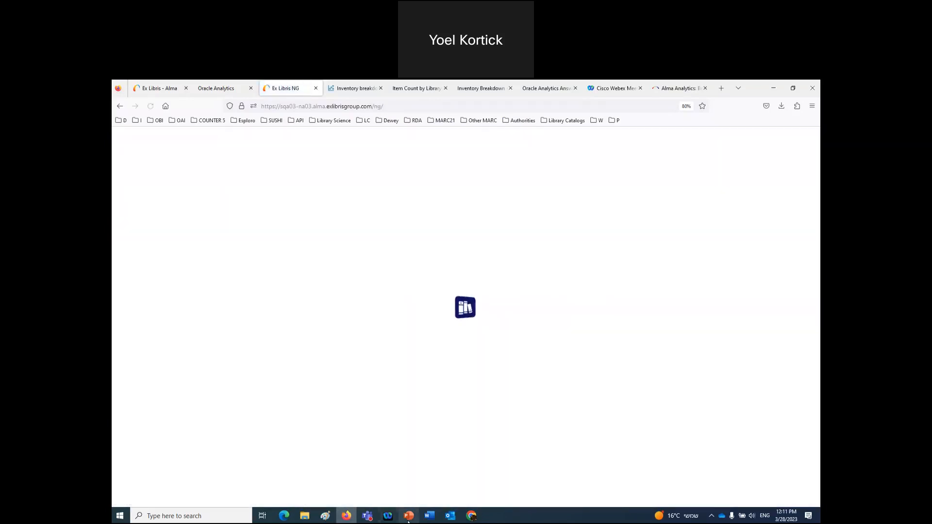
# - Check the contents slide and Word notes, then open Analytics' Shared With Me list in Alma
pyautogui.click(415, 516)
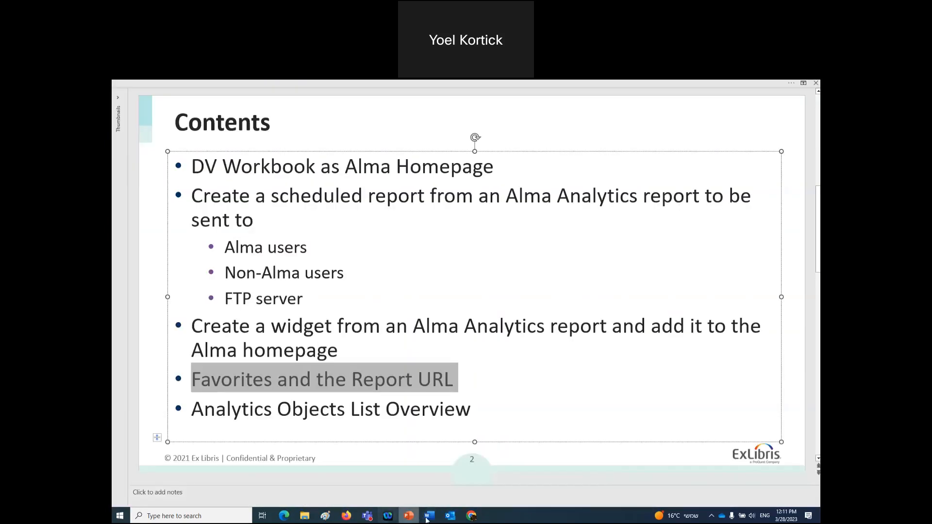
pyautogui.click(430, 518)
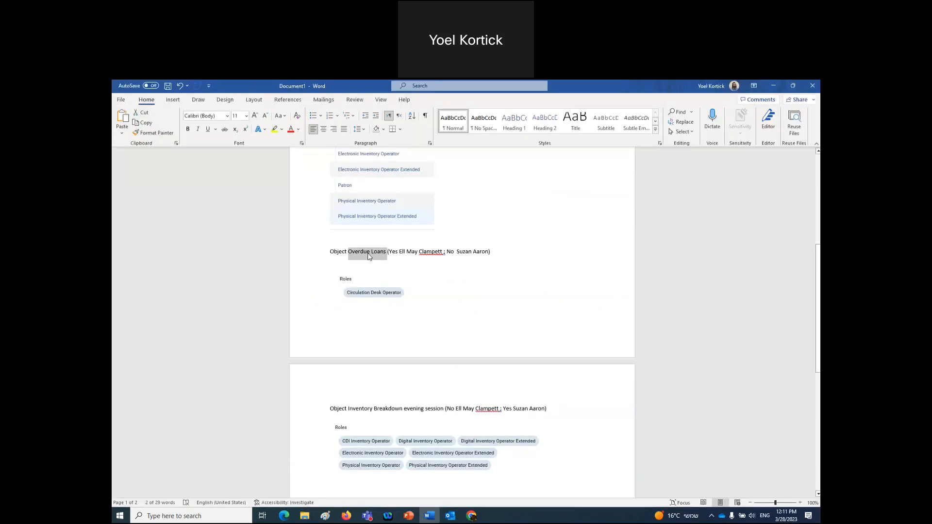
pyautogui.click(347, 516)
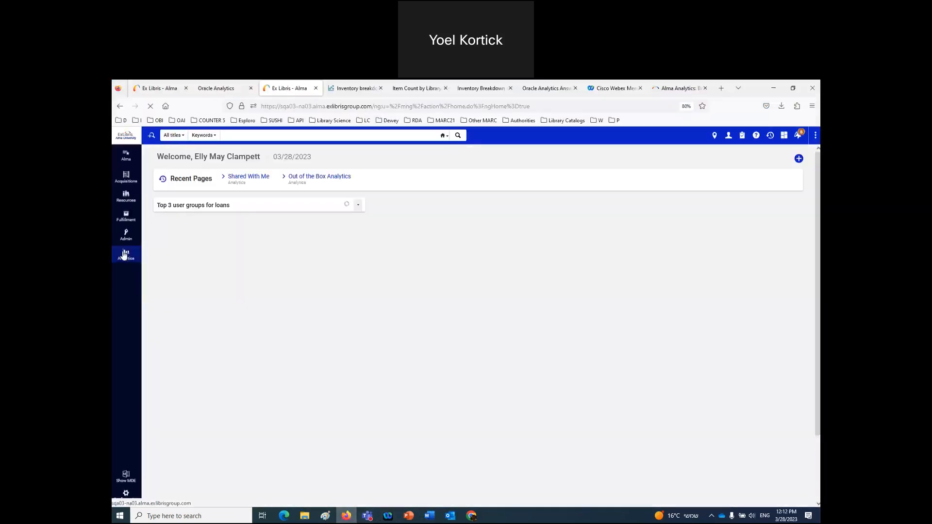
pyautogui.click(124, 255)
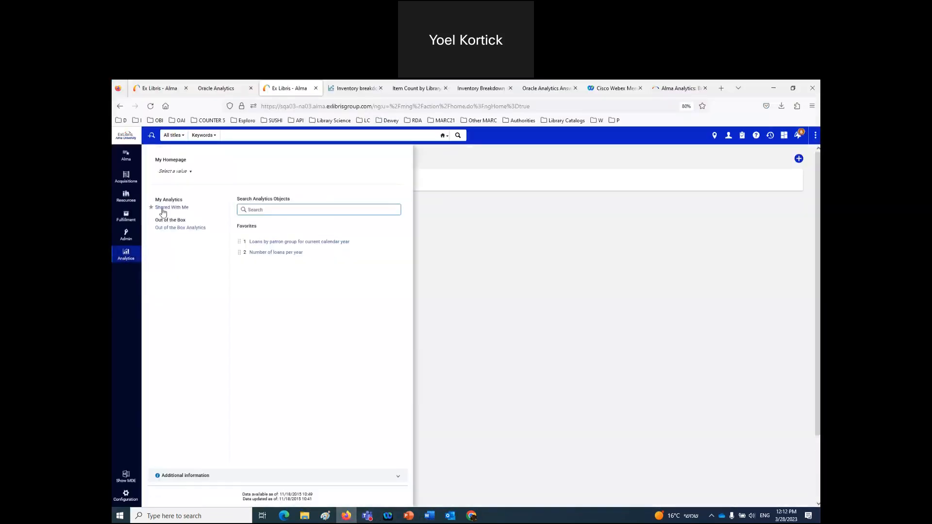
pyautogui.click(162, 210)
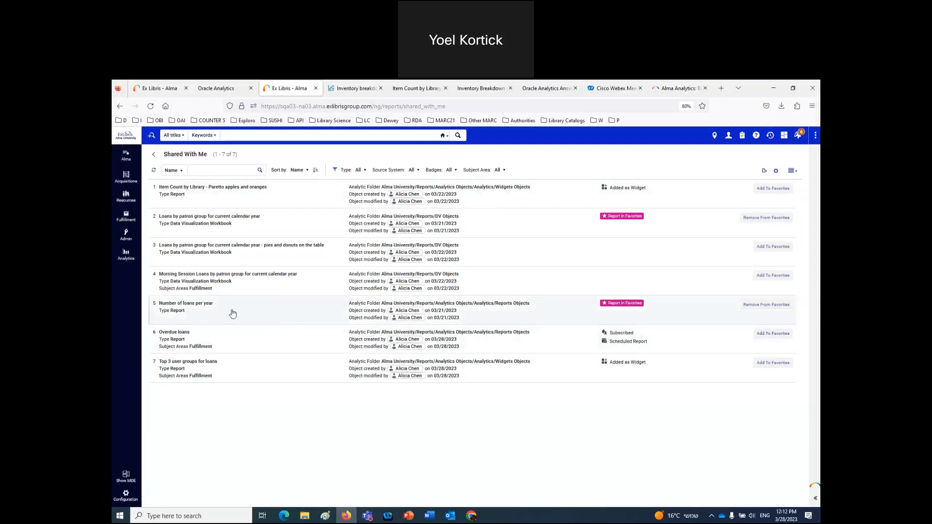
# - Search 'overd' to open Overdue loans, then favorite it from the Shared With Me list
pyautogui.click(126, 254)
pyautogui.click(260, 210)
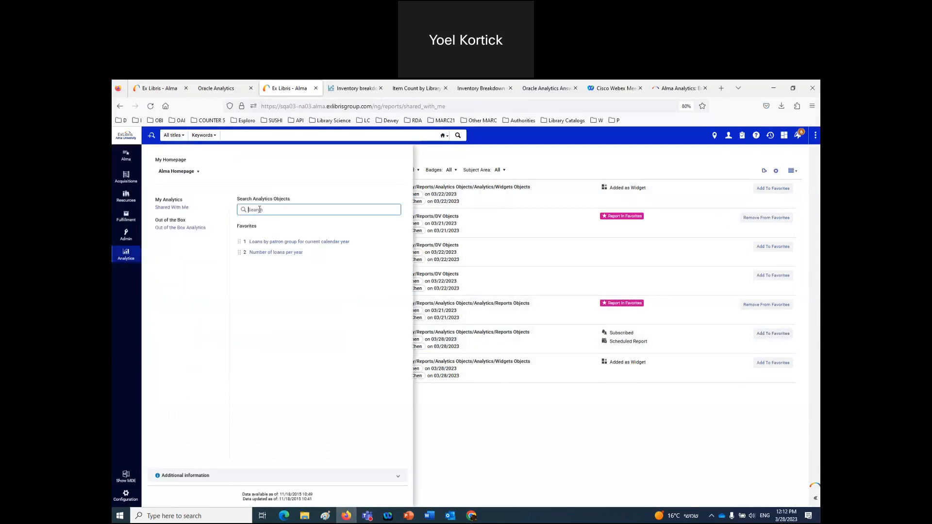
pyautogui.write('overd')
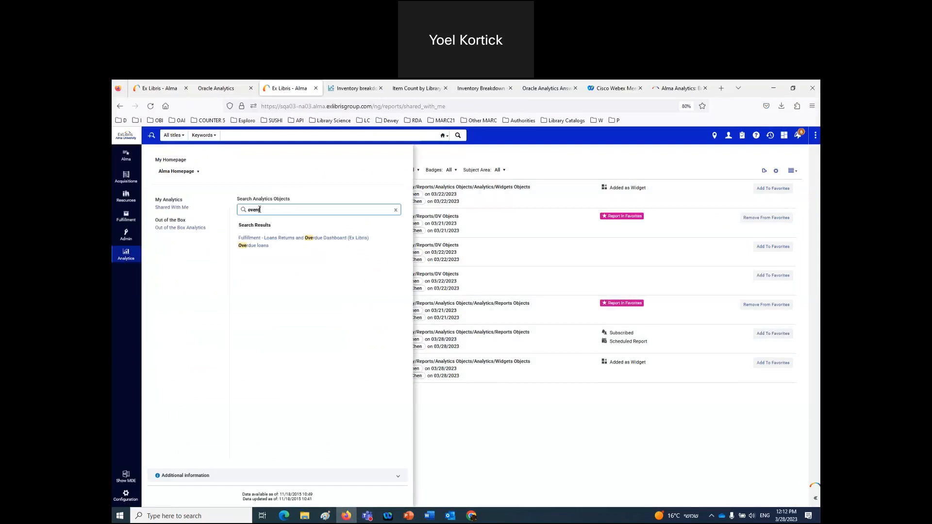
pyautogui.click(255, 246)
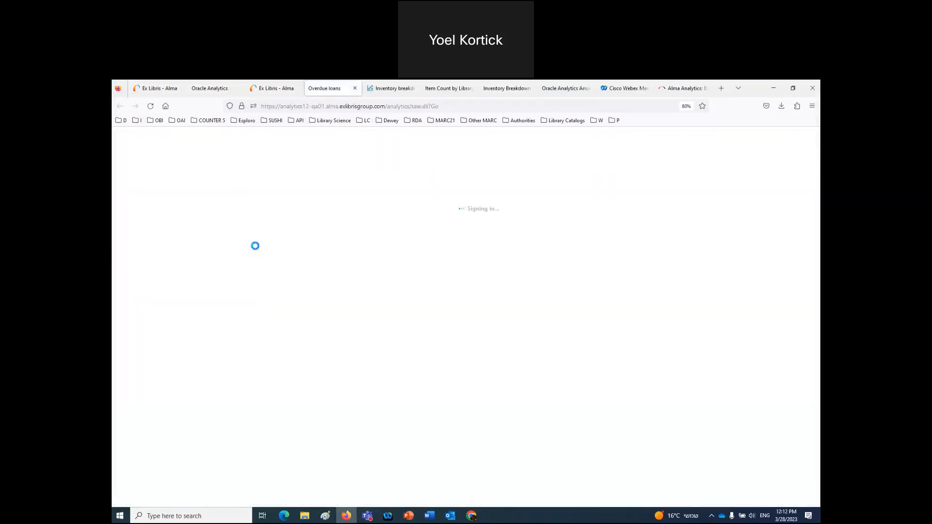
pyautogui.click(274, 93)
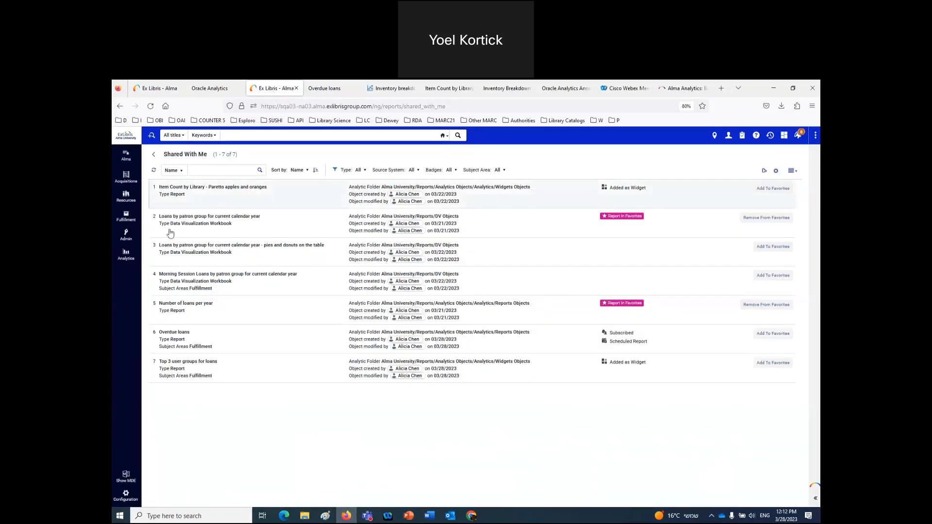
pyautogui.click(127, 261)
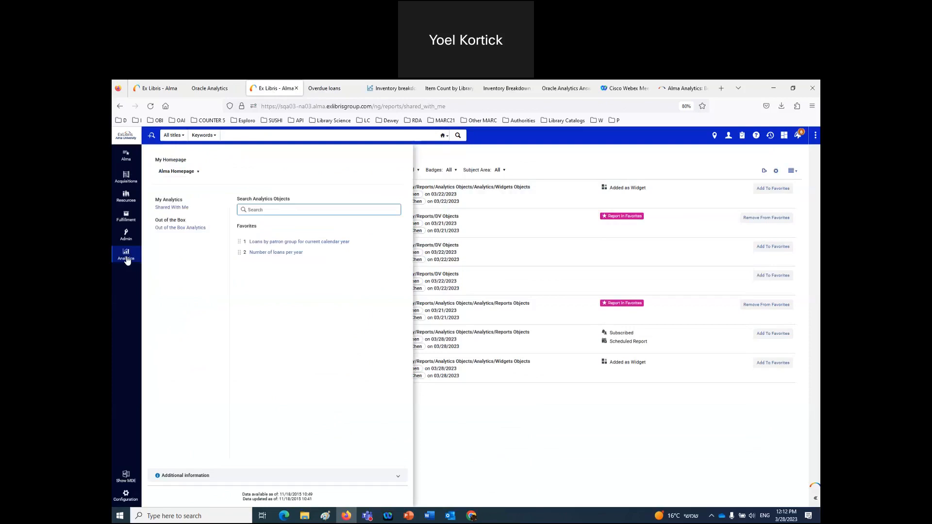
pyautogui.click(172, 207)
pyautogui.click(774, 334)
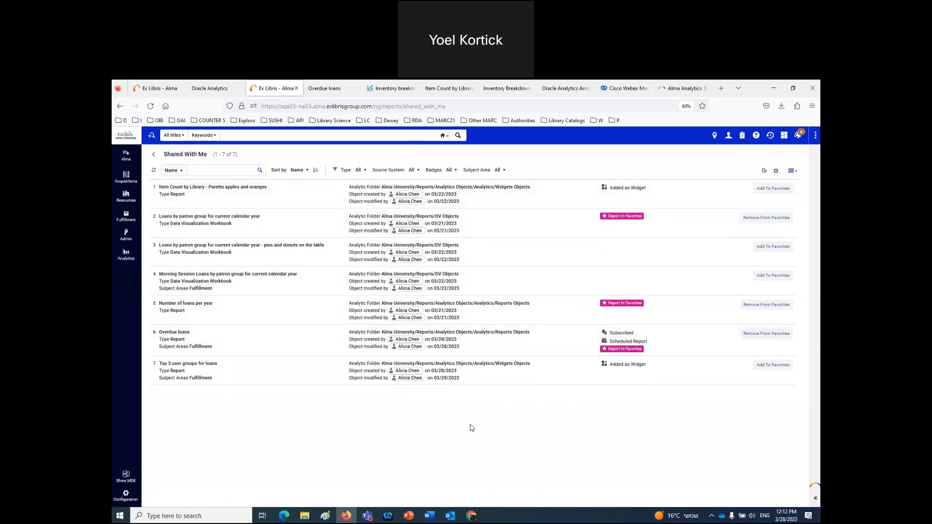
# - Check the Word notes, then open the Item Count by Library - Paretto apples and oranges details
pyautogui.click(429, 516)
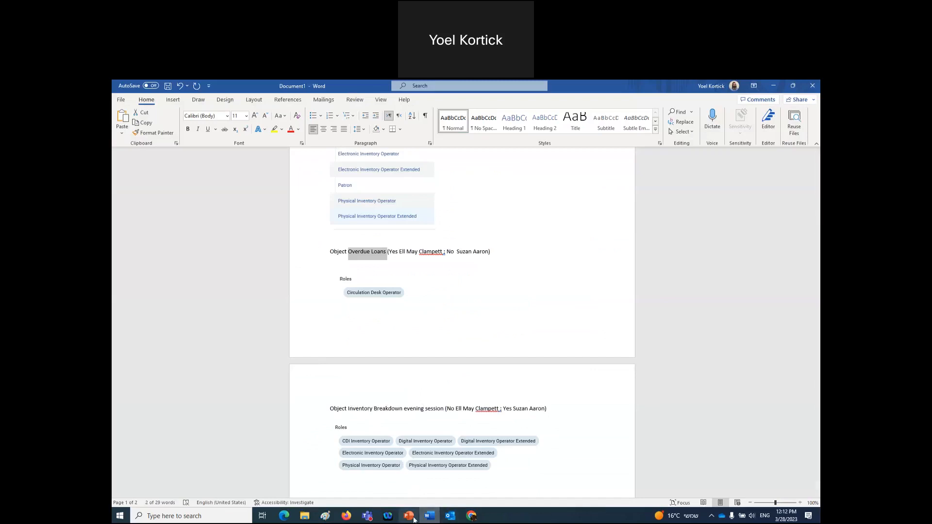
pyautogui.click(430, 518)
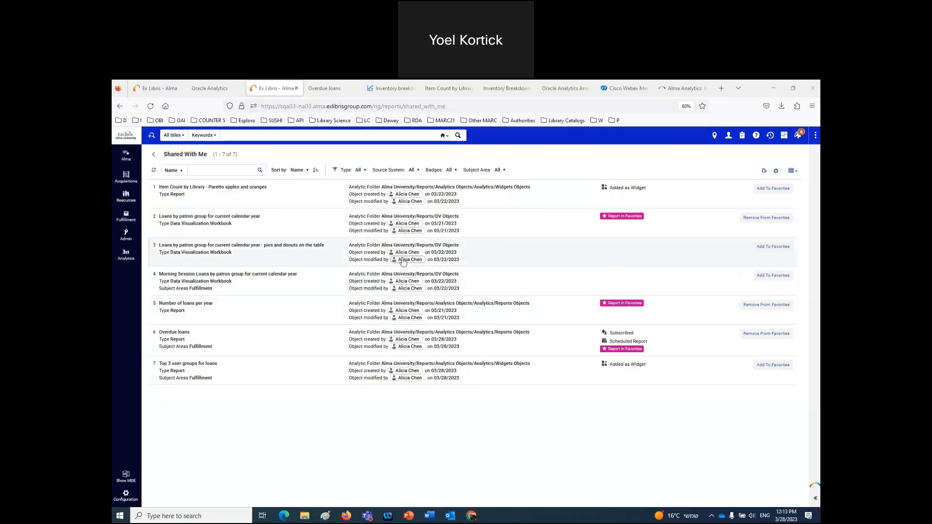
pyautogui.click(292, 197)
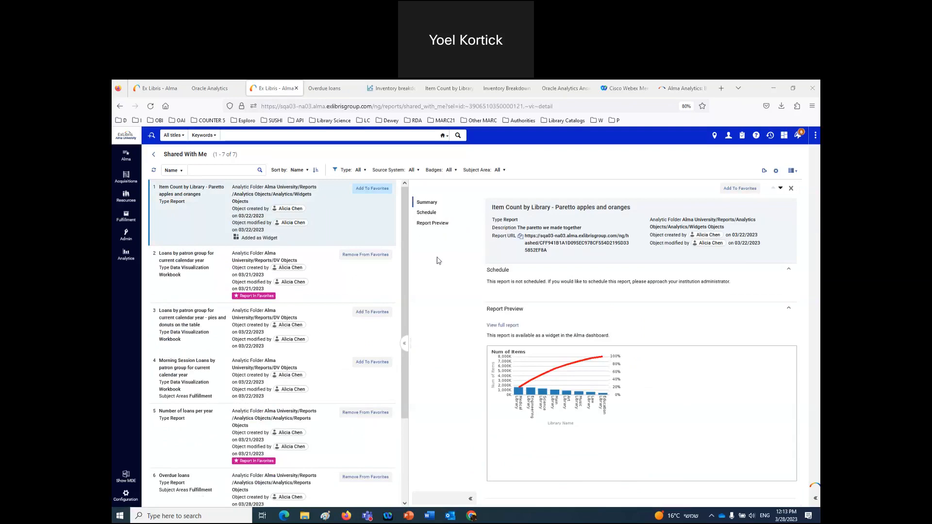
# - Open the Overdue loans details (weekly PDF schedule, subscribed) and copy its Report URL
pyautogui.click(207, 483)
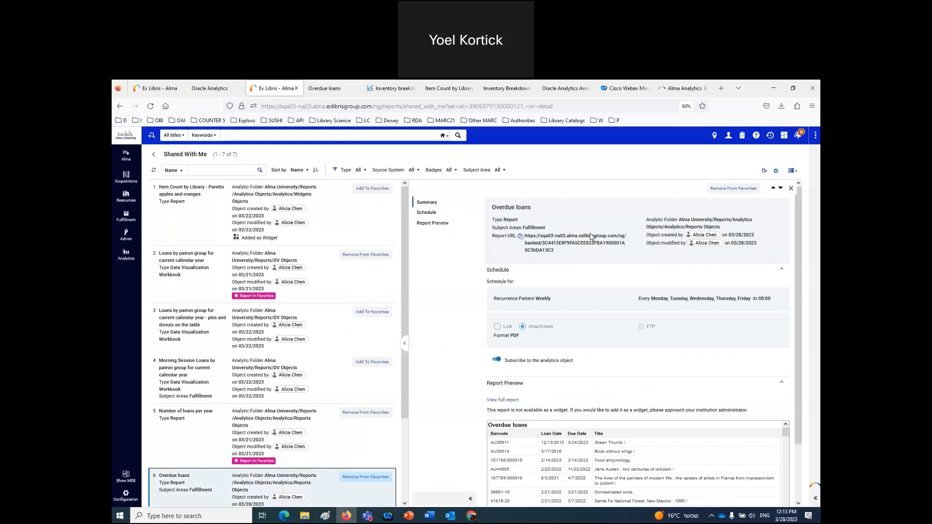
pyautogui.scroll(-2, 591, 309)
pyautogui.scroll(2, 591, 309)
pyautogui.doubleClick(510, 219)
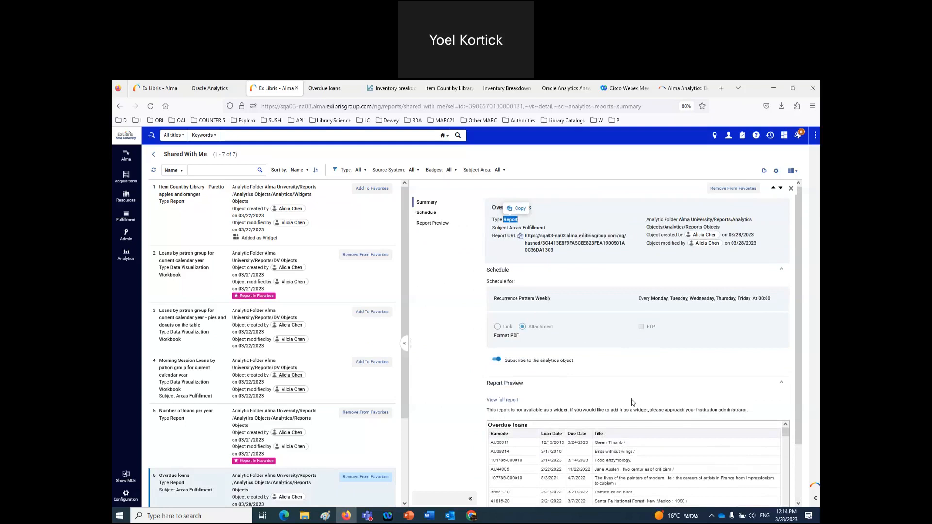
pyautogui.scroll(-2, 627, 388)
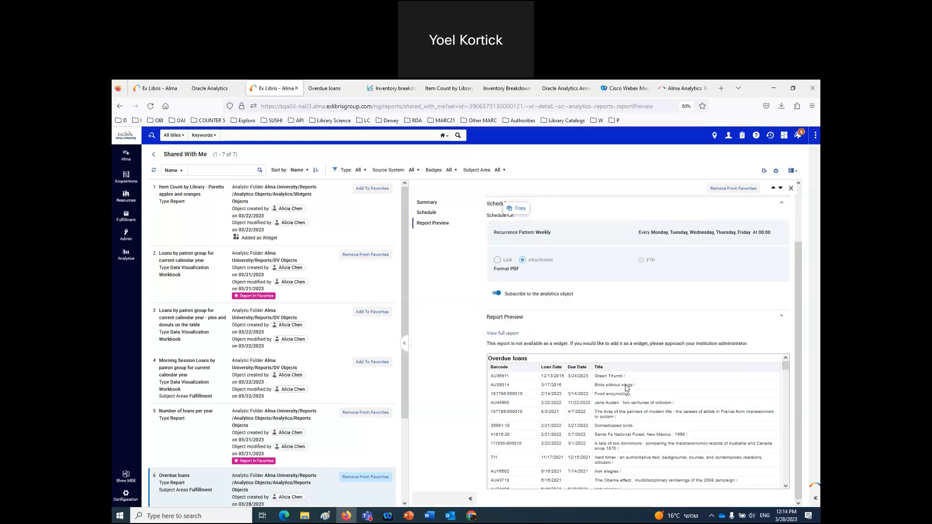
pyautogui.scroll(2, 627, 388)
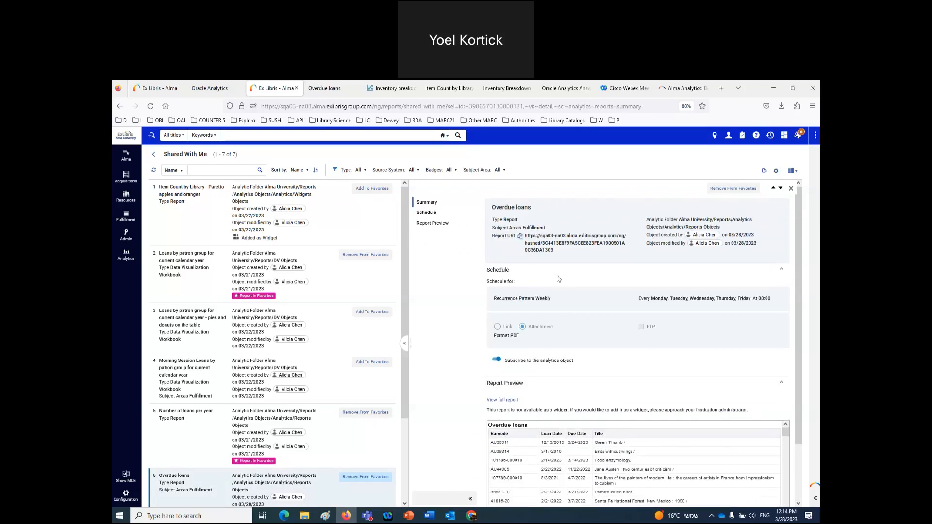
pyautogui.click(521, 237)
pyautogui.click(389, 89)
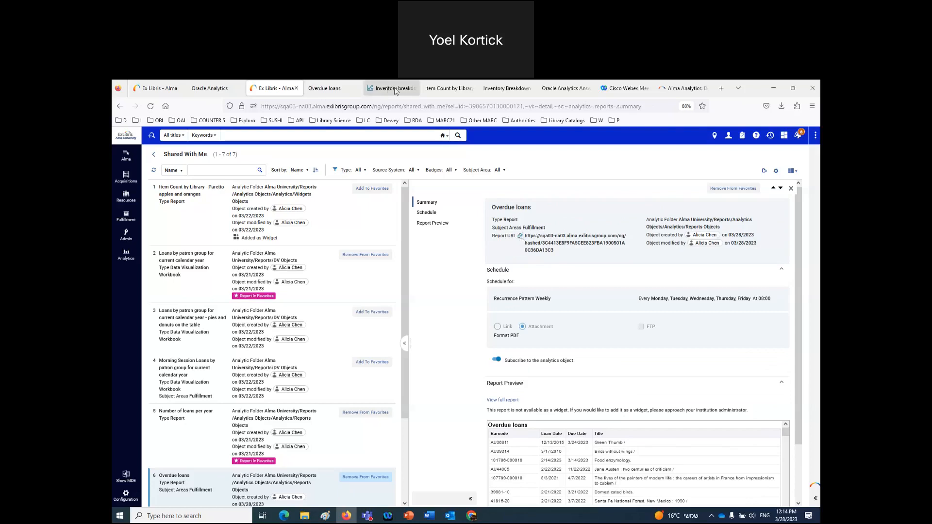
# - In Firefox, go to google.com, then paste and open the copied Overdue loans report URL
pyautogui.click(385, 106)
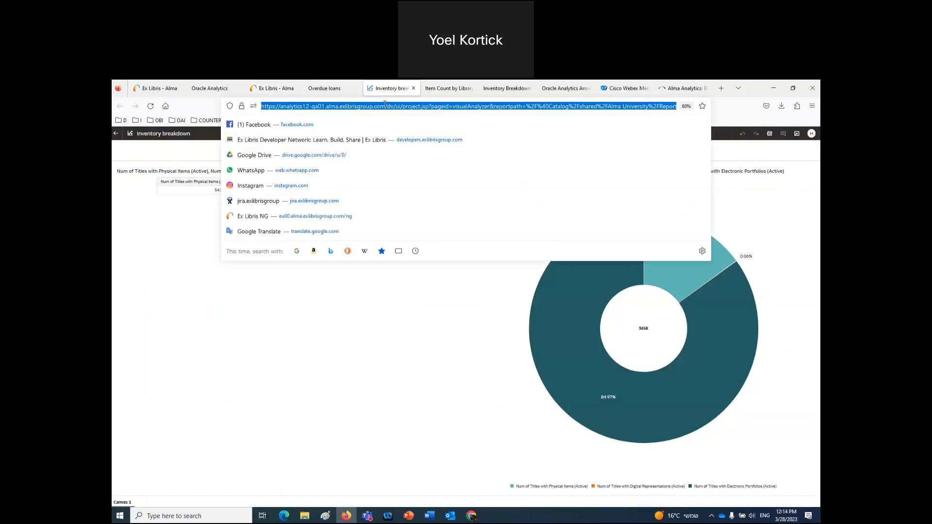
pyautogui.write('https://sqa03-na03.alma.exlibrisgroup.com/ng/hashed/3C4413E8F9FA5CEE823FBA1900501A0C36DA13C3')
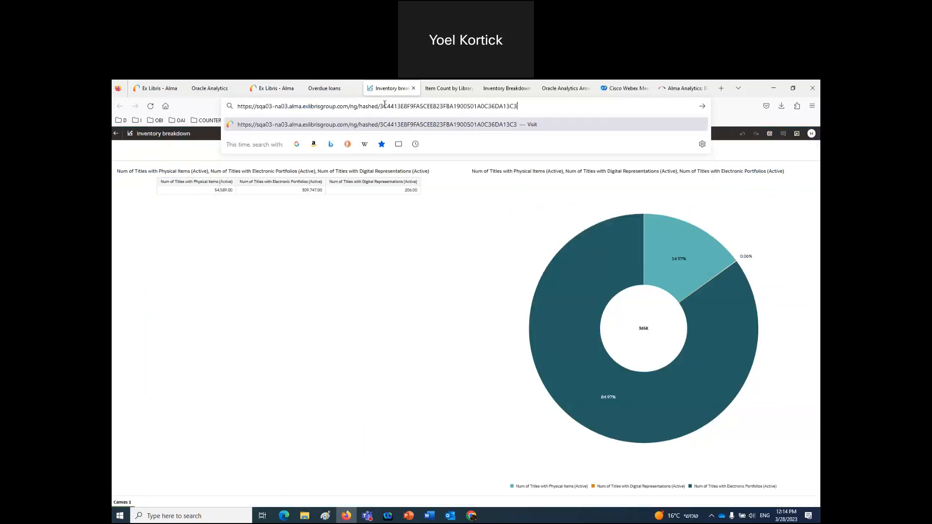
pyautogui.tripleClick(299, 107)
pyautogui.hotkey('ctrl', 'c')
pyautogui.write('google.com/')
pyautogui.press('Return')
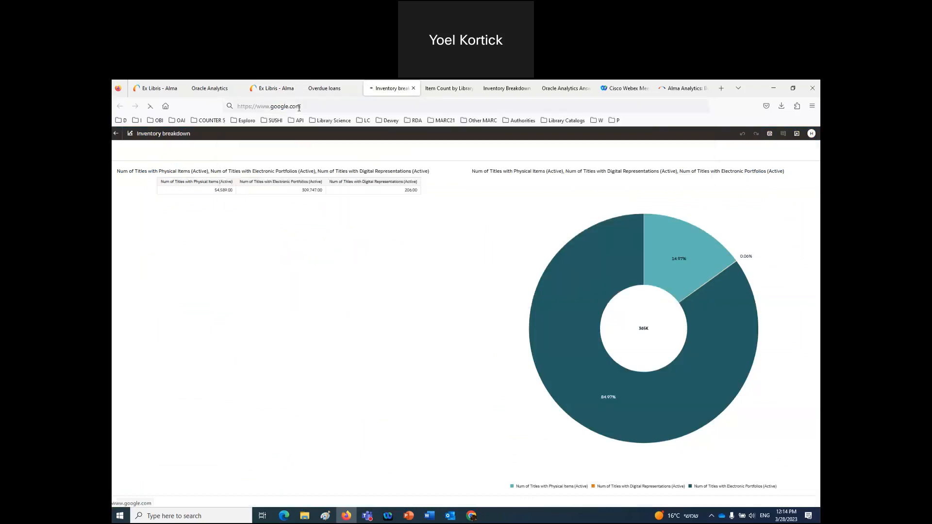
pyautogui.click(329, 108)
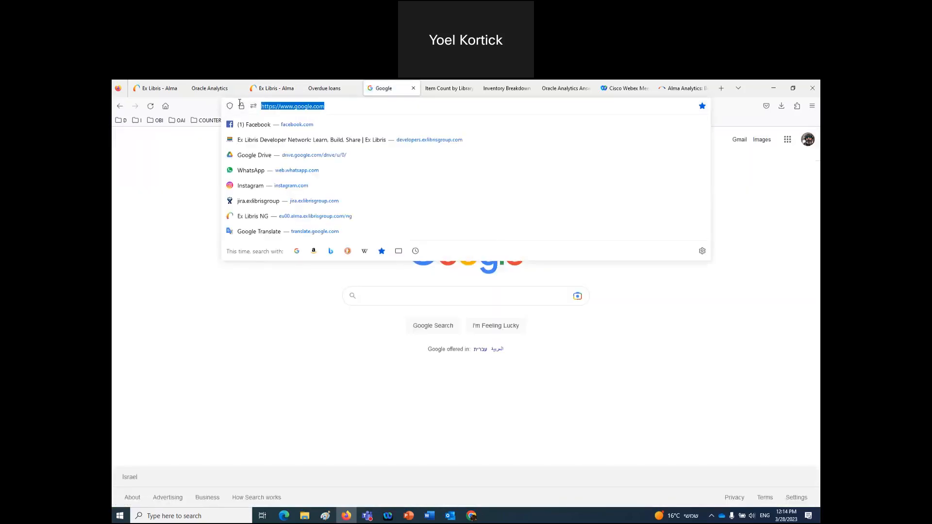
pyautogui.hotkey('ctrl', 'v')
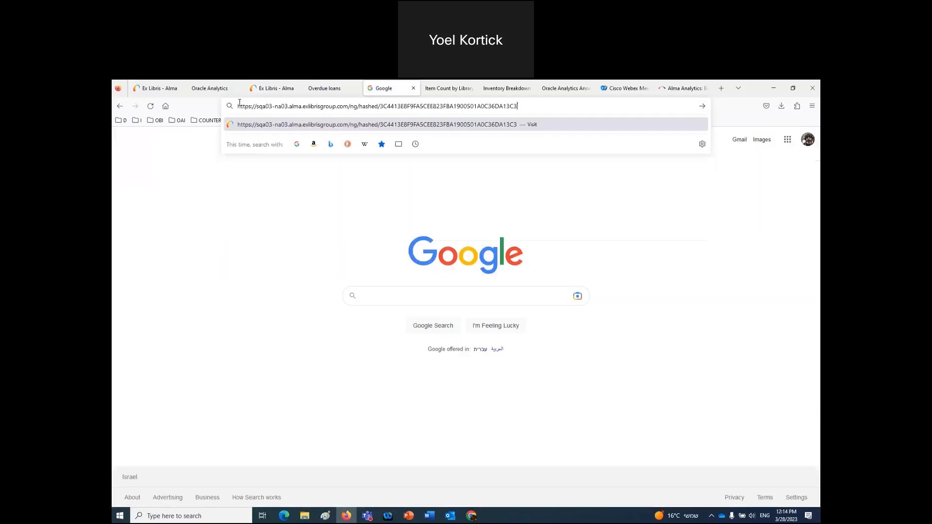
pyautogui.press('Return')
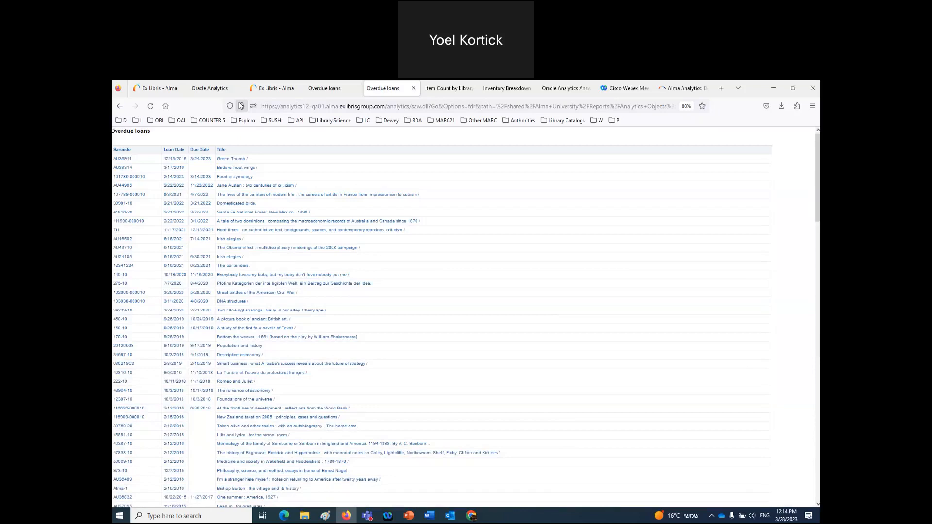
# - Open the same URL in Chrome, getting an 'Illegal Institution' error, then return to the contents slide
pyautogui.click(472, 515)
pyautogui.click(324, 103)
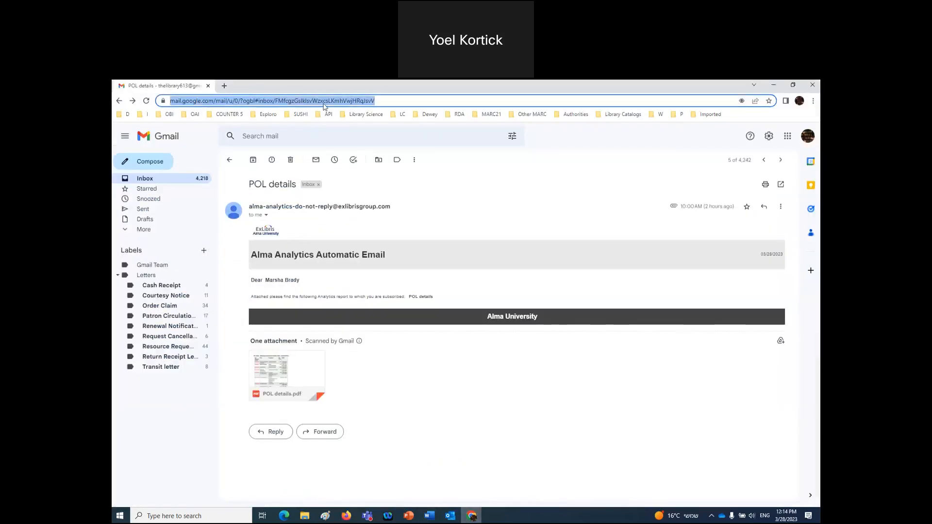
pyautogui.hotkey('ctrl', 'v')
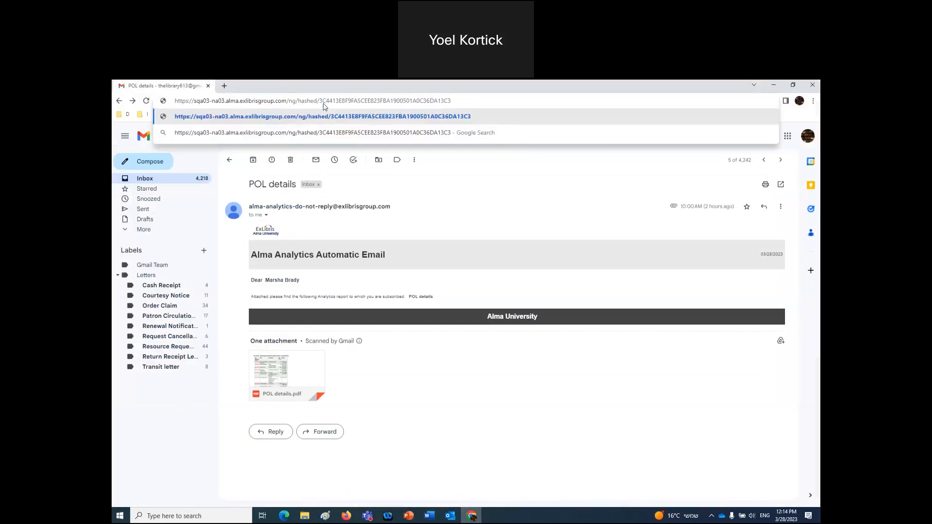
pyautogui.press('Return')
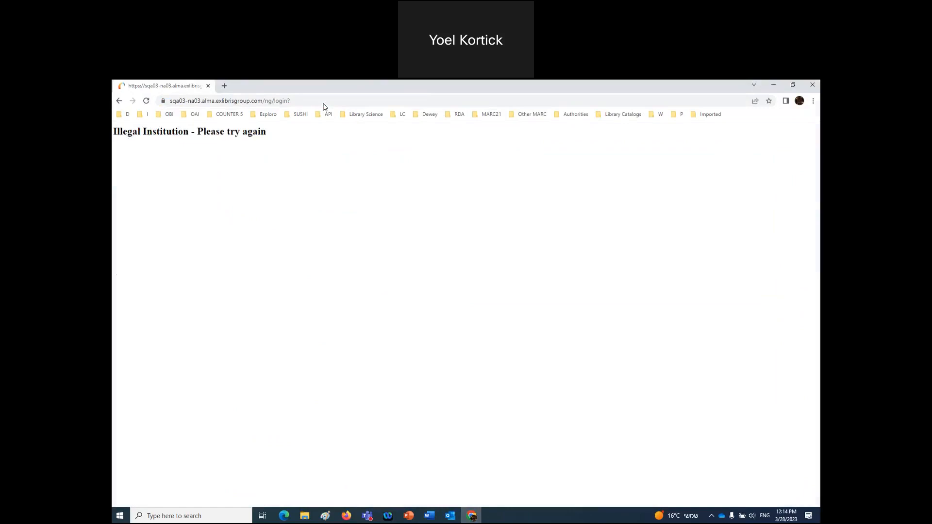
pyautogui.click(346, 516)
pyautogui.click(408, 517)
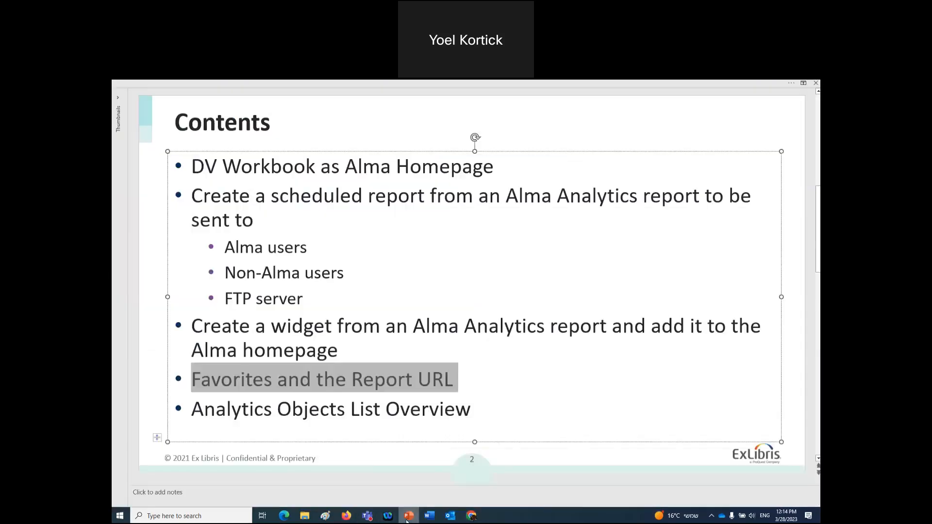
# - Close the Overdue loans, Item Count, Inventory Breakdown and Oracle Analytics Answers tabs, keeping Ex Libris - Alma
pyautogui.click(347, 516)
pyautogui.click(412, 91)
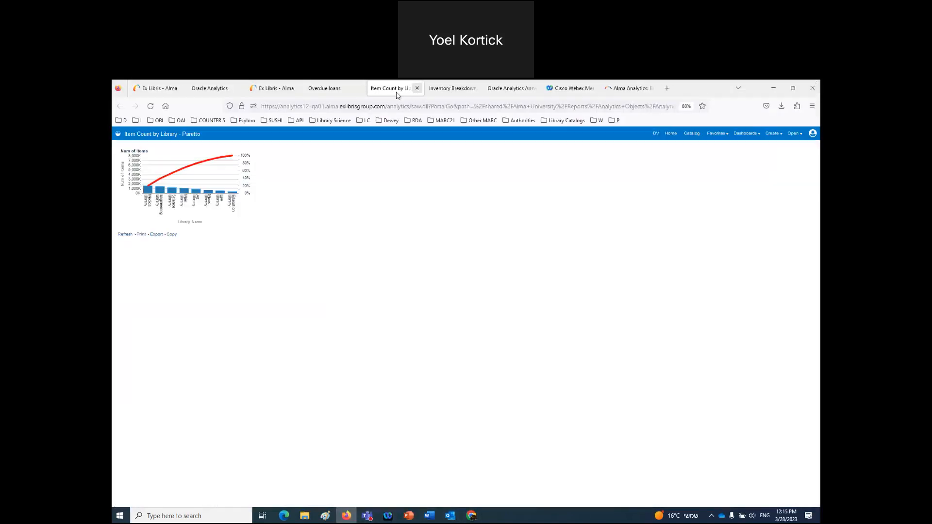
pyautogui.click(353, 90)
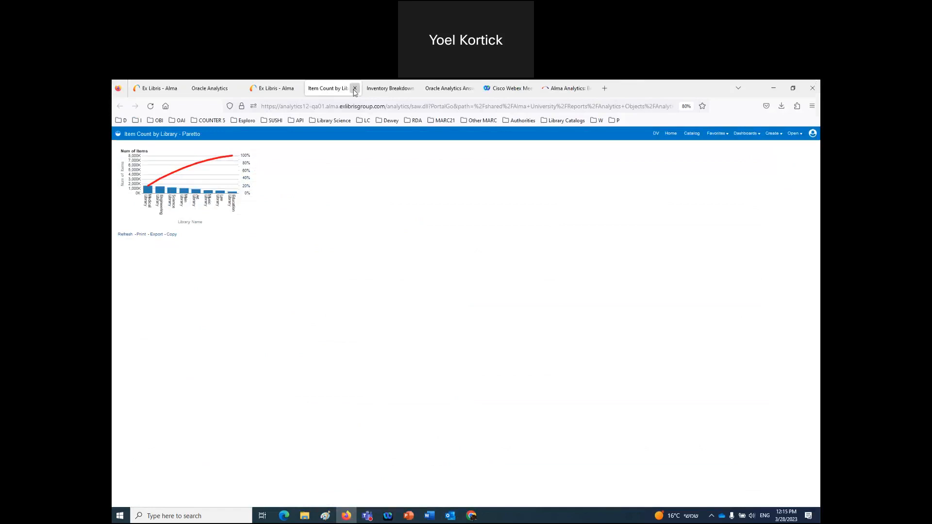
pyautogui.click(355, 89)
pyautogui.click(354, 89)
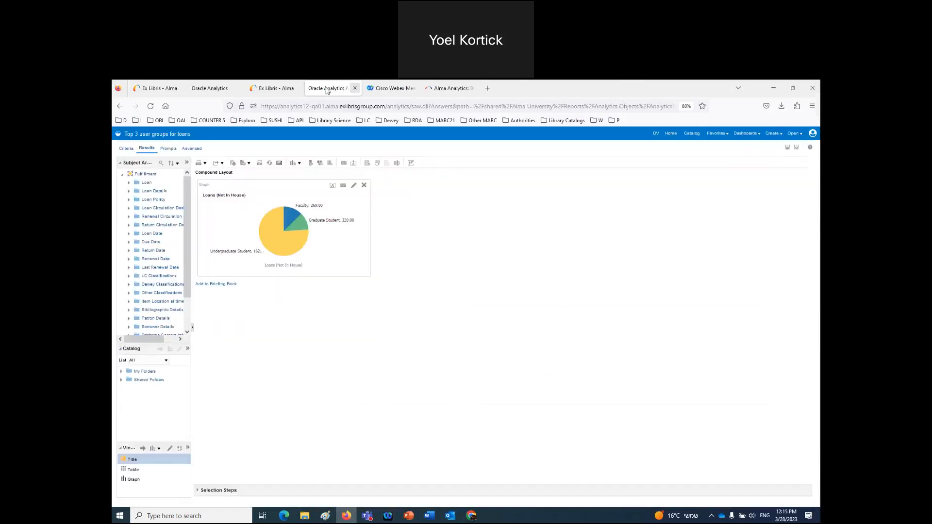
pyautogui.click(354, 88)
pyautogui.click(352, 89)
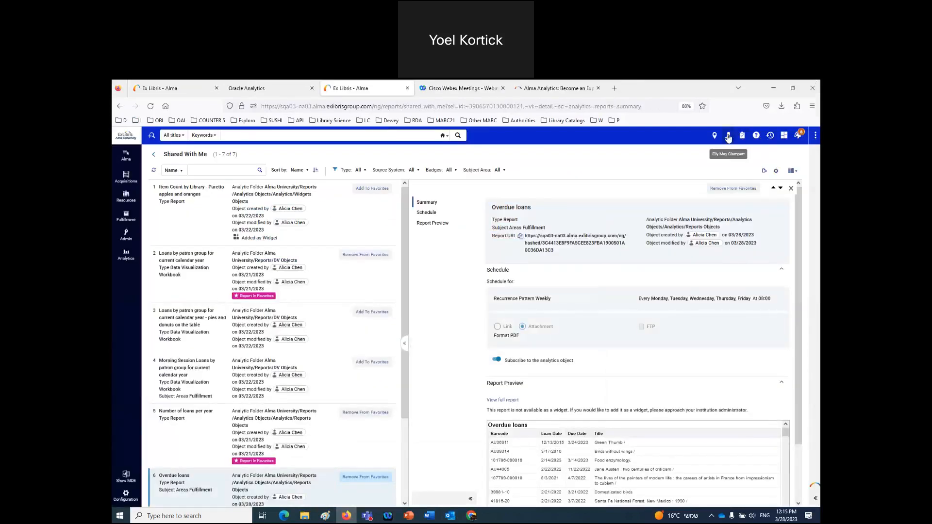
# - Sign out, log in as a demo user via the bookmarked demo login, and open a new tab
pyautogui.click(729, 136)
pyautogui.click(695, 230)
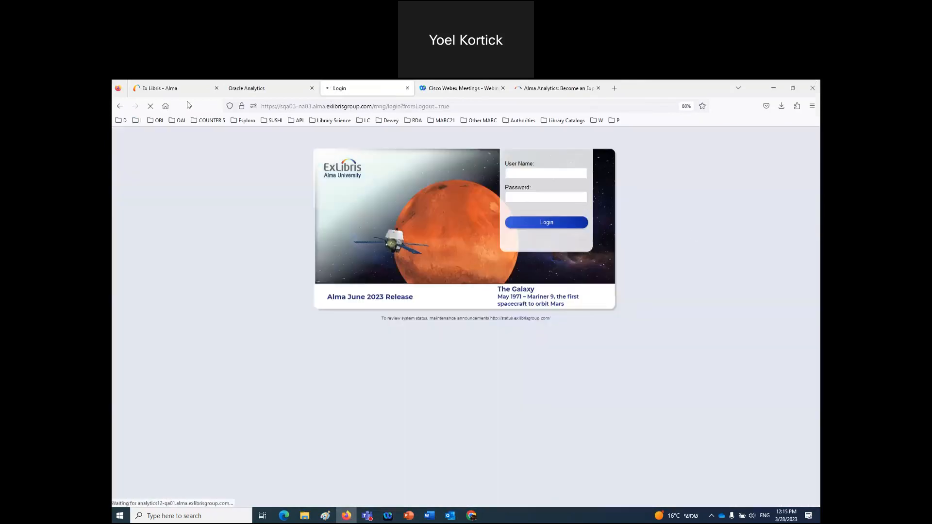
pyautogui.click(122, 121)
pyautogui.moveTo(230, 155)
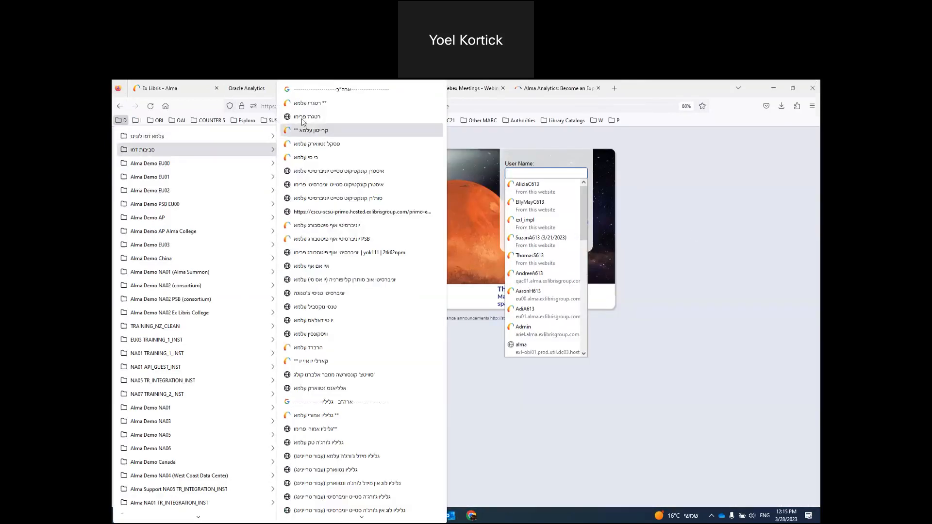
pyautogui.click(121, 127)
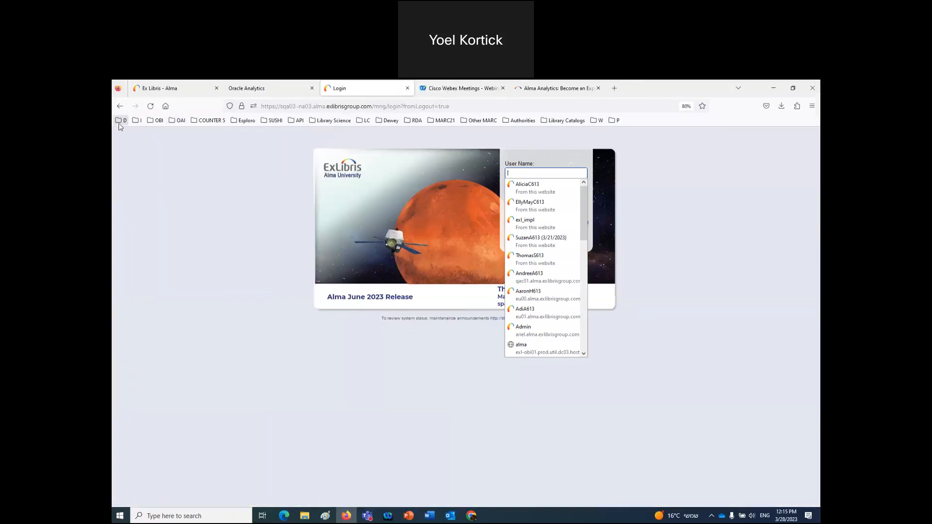
pyautogui.click(121, 121)
pyautogui.moveTo(190, 137)
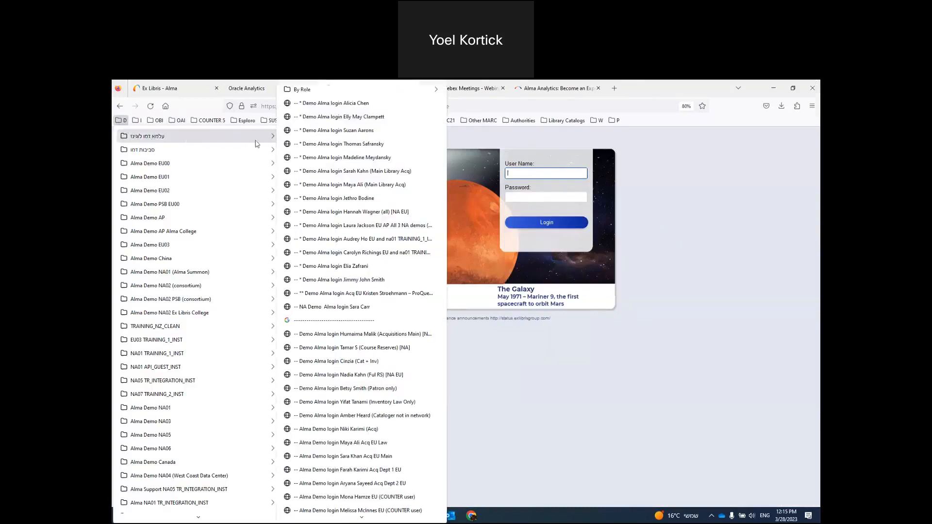
pyautogui.click(321, 131)
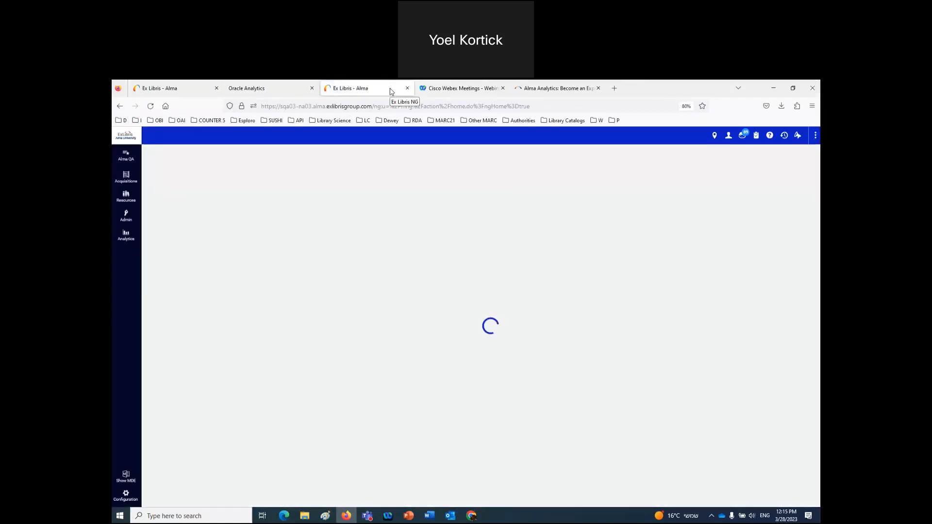
pyautogui.rightClick(391, 91)
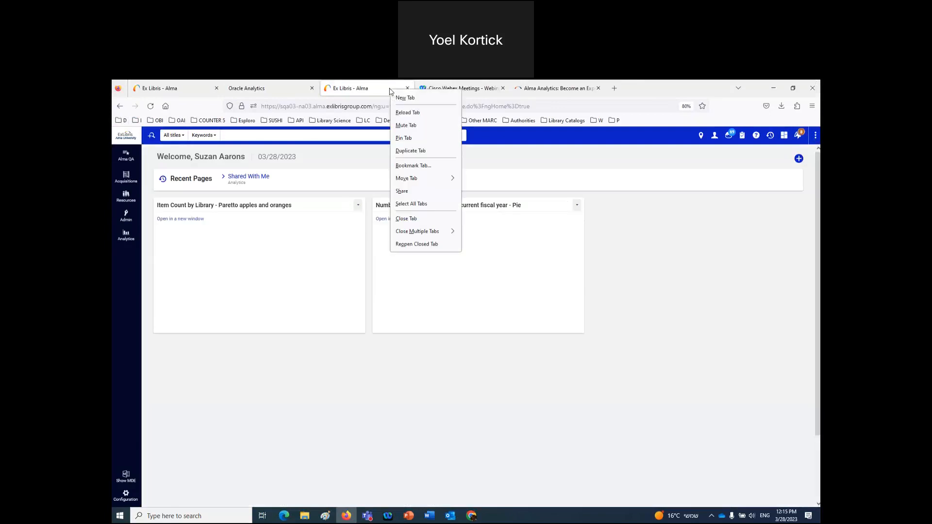
pyautogui.click(399, 100)
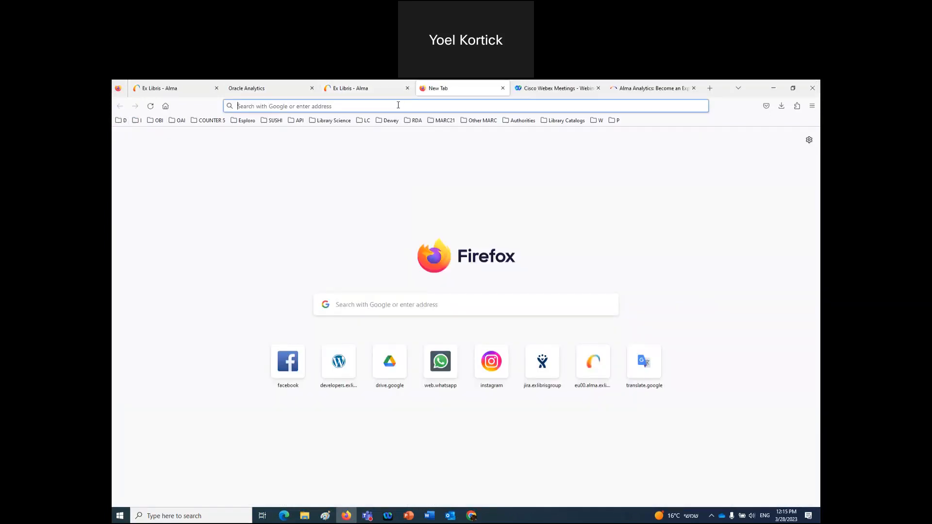
# - Paste the Overdue loans report URL into the new tab's address bar and load it
pyautogui.hotkey('ctrl', 'v')
pyautogui.press('Return')
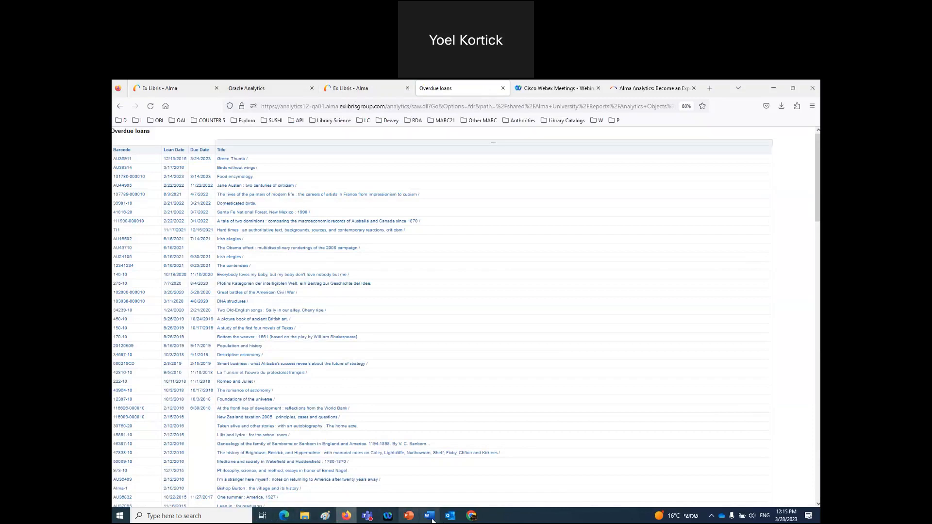
# - In Chrome, open the SQA03 NA03 EXLDEV1_INST login page from the test environment bookmarks
pyautogui.click(471, 516)
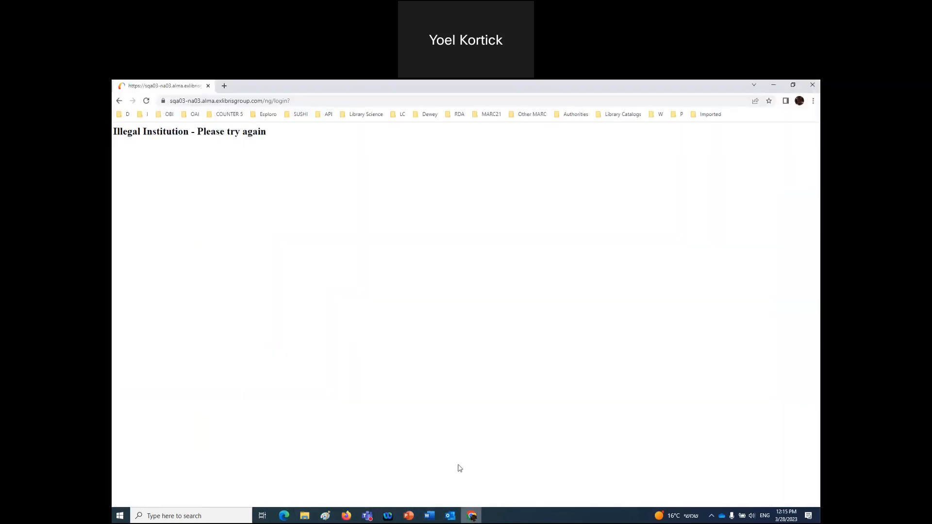
pyautogui.click(142, 115)
pyautogui.moveTo(174, 189)
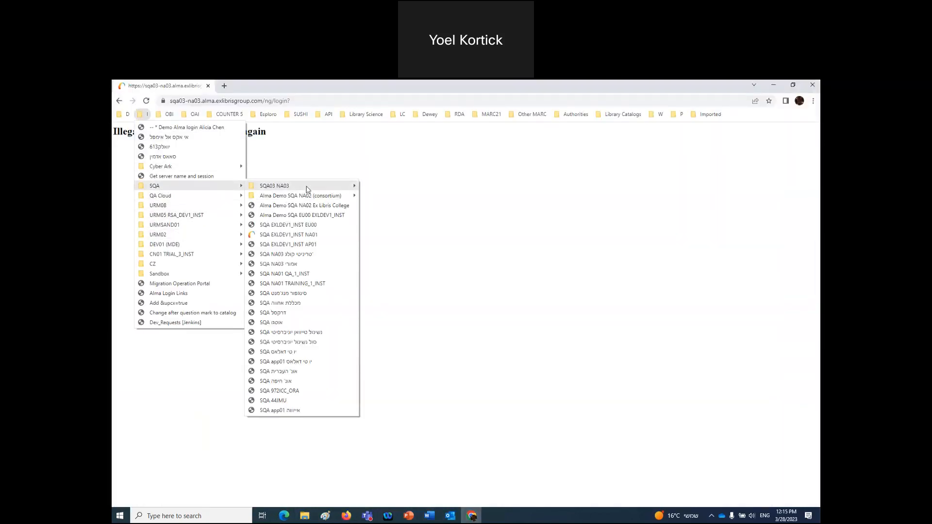
pyautogui.moveTo(309, 189)
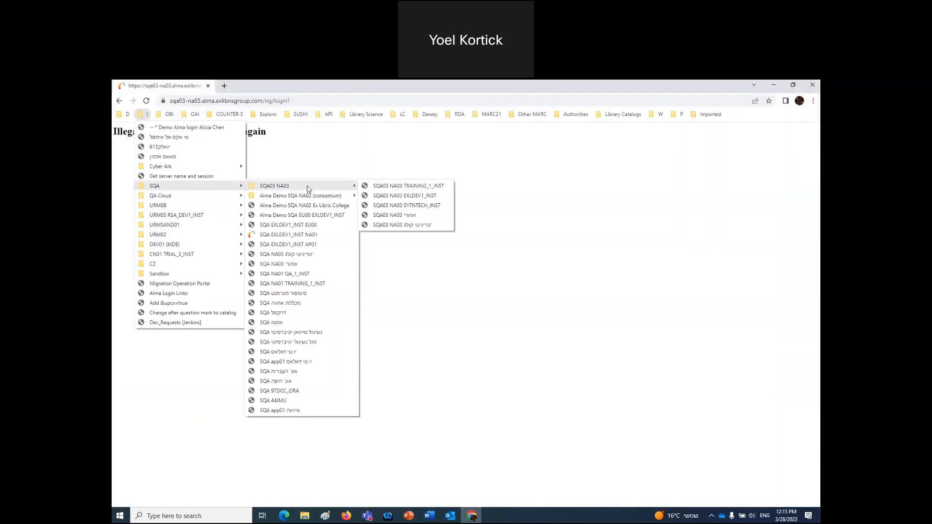
pyautogui.click(384, 197)
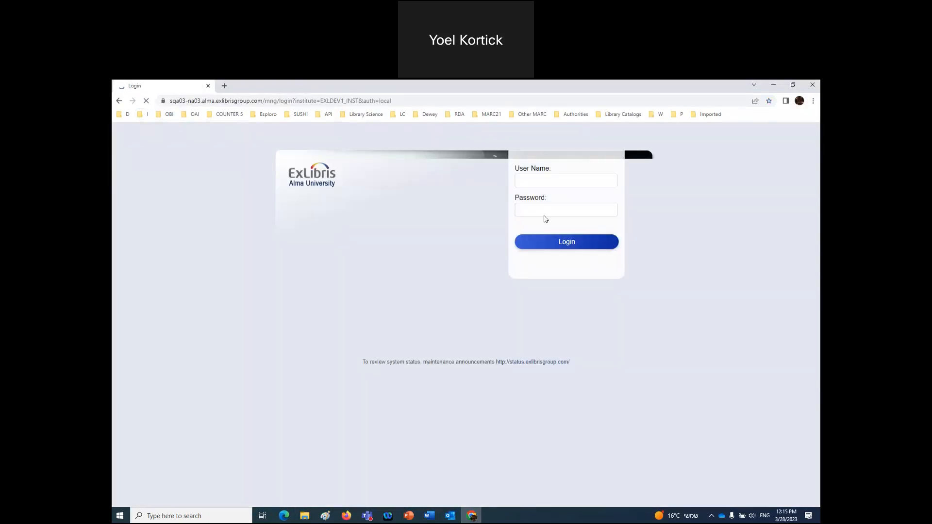
pyautogui.click(548, 182)
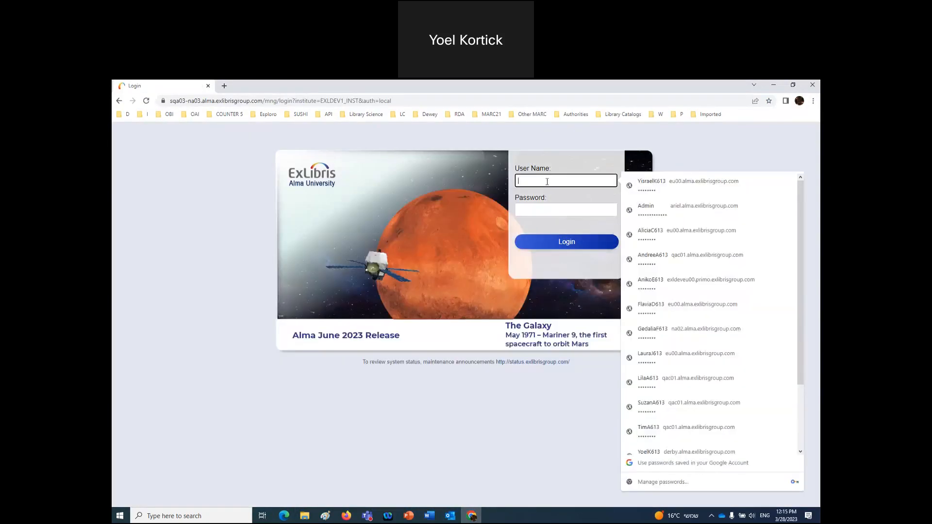
# - Enter the demo user name, pick the saved credentials, log in, and open a new tab
pyautogui.click(124, 115)
pyautogui.moveTo(170, 129)
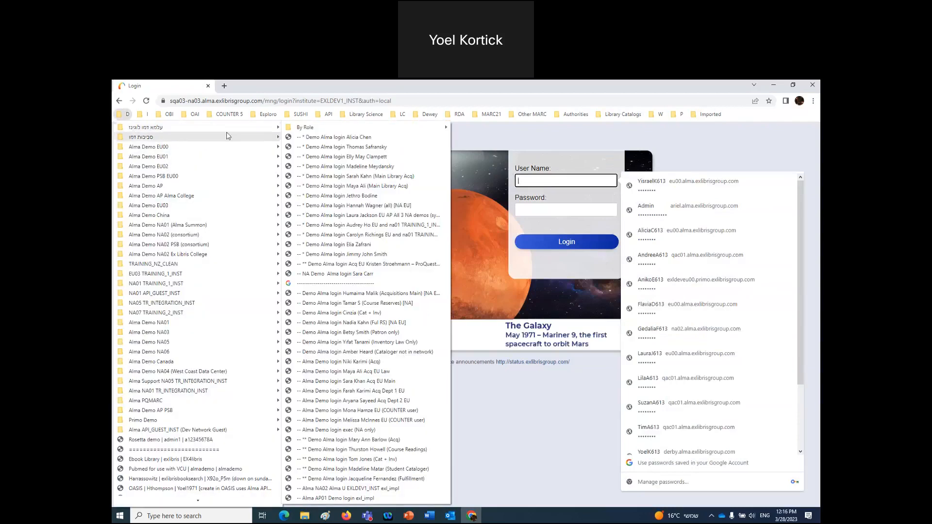
pyautogui.click(545, 183)
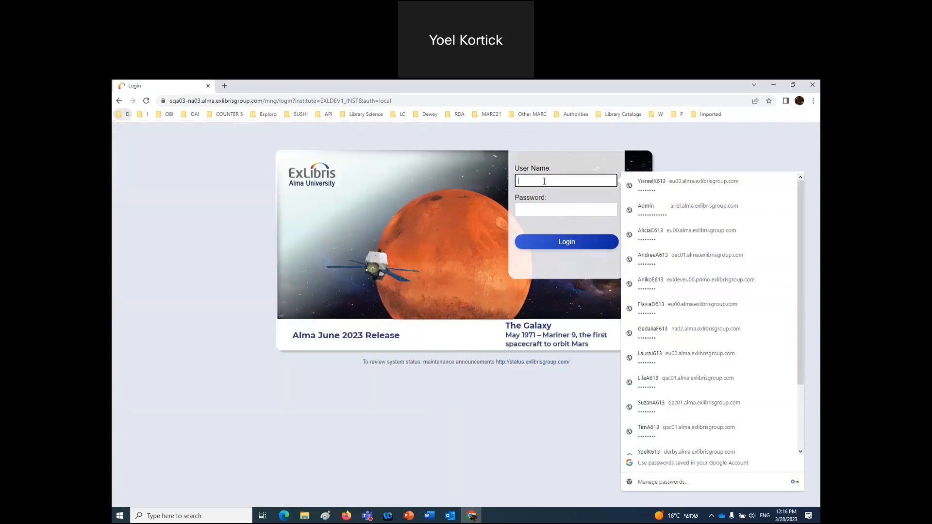
pyautogui.write('SuzanA613')
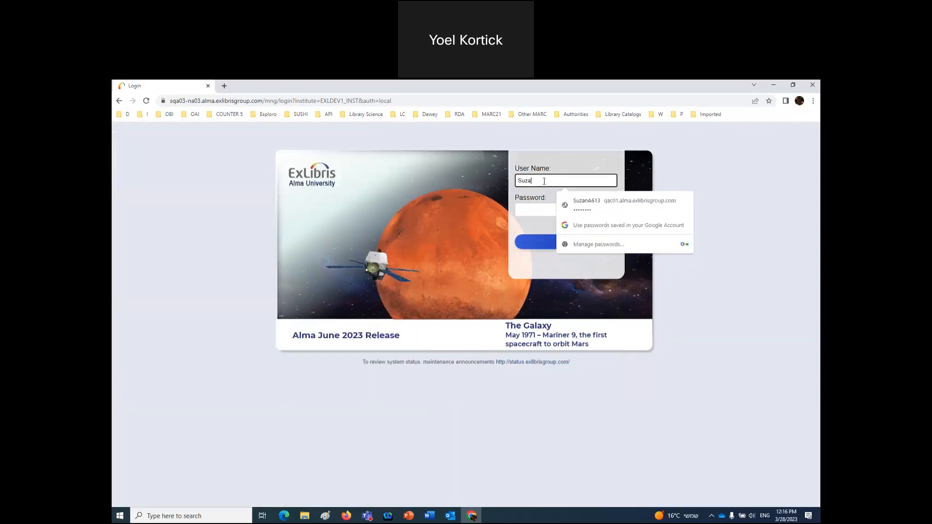
pyautogui.click(585, 204)
pyautogui.click(563, 243)
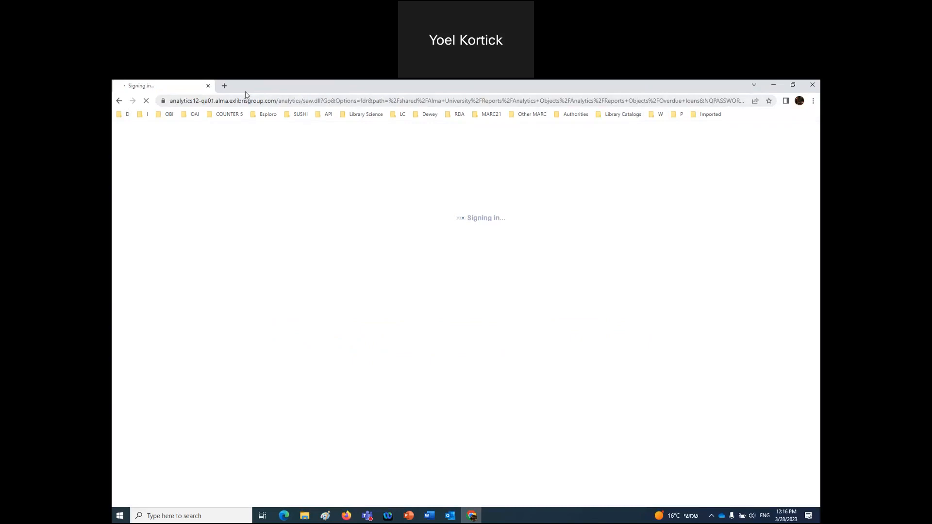
pyautogui.click(225, 87)
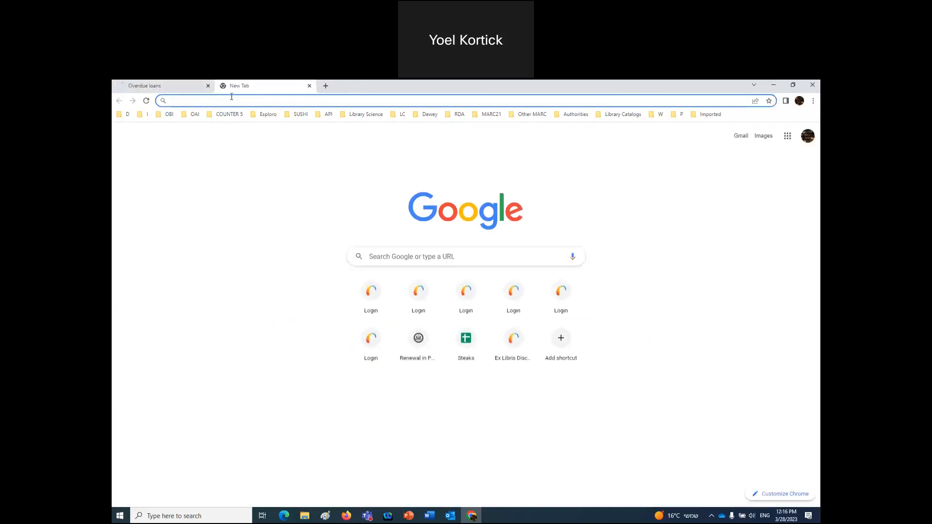
# - Load the pasted Overdue loans report URL in the blank Chrome tab and compare it with Firefox
pyautogui.write('https://sqa03-na03.alma.exlibrisgroup.com/ng/hashed/3C4413E8F9FA5CEE823FBA1900501A0C36DA13C3')
pyautogui.press('Return')
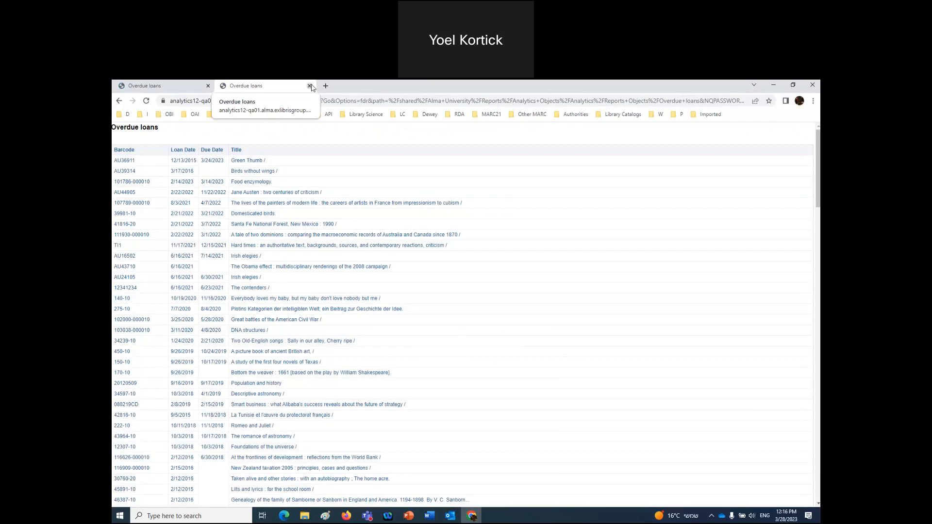
pyautogui.click(350, 518)
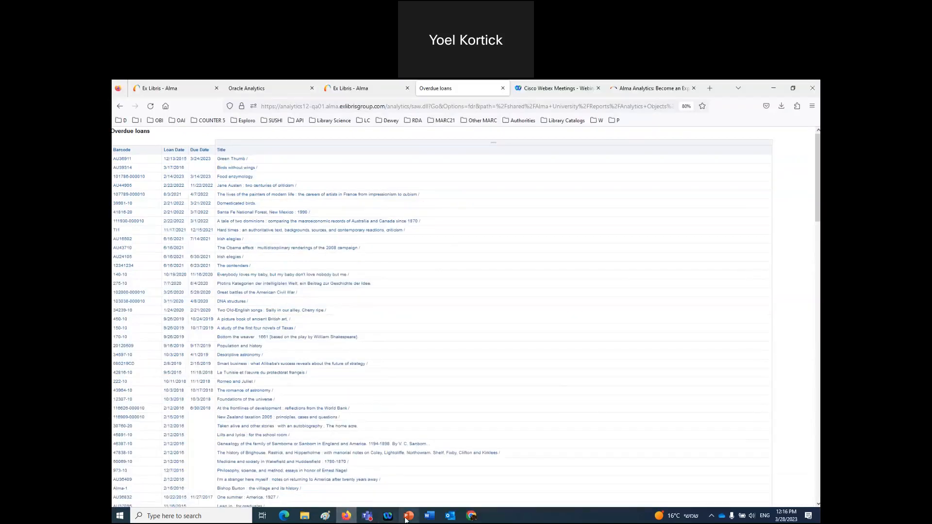
pyautogui.click(349, 519)
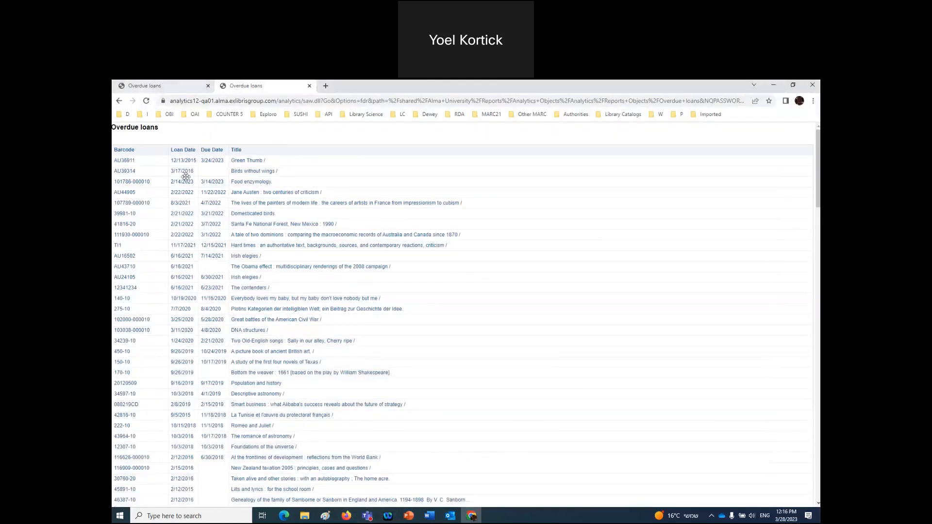
# - In Firefox, open the Monthly Usage Data - Release 5 Dashboard details from the Analytics Object List
pyautogui.click(348, 519)
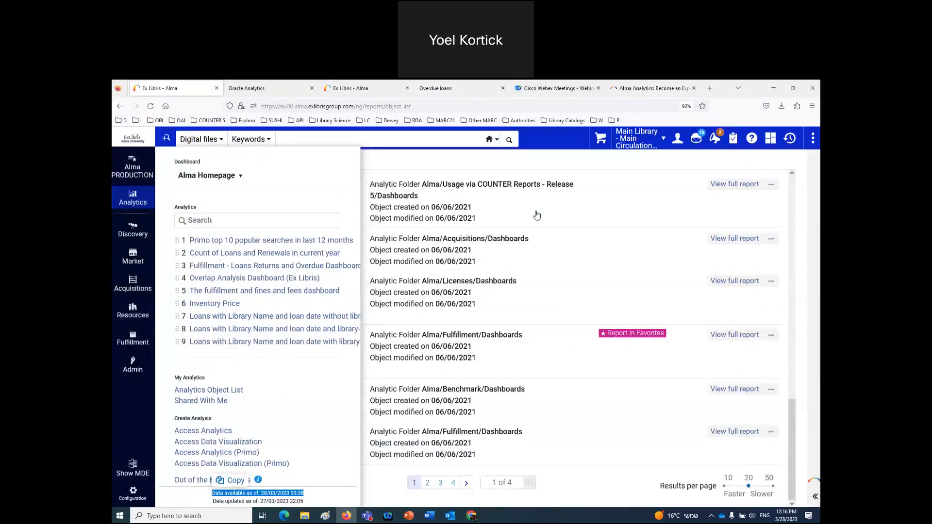
pyautogui.click(531, 205)
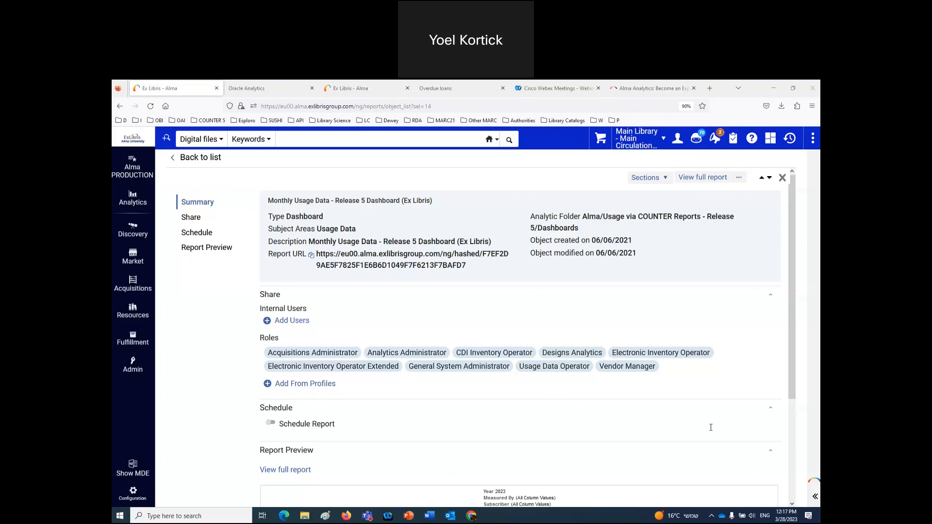
pyautogui.click(283, 517)
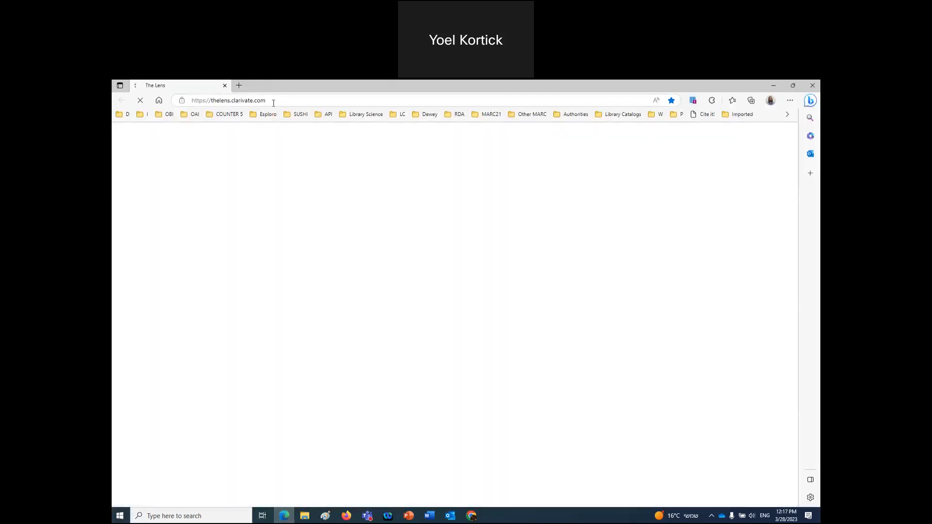
# - Load the hashed Alma report link in Edge, getting an 'Illegal Institution - Please try again' error
pyautogui.click(274, 101)
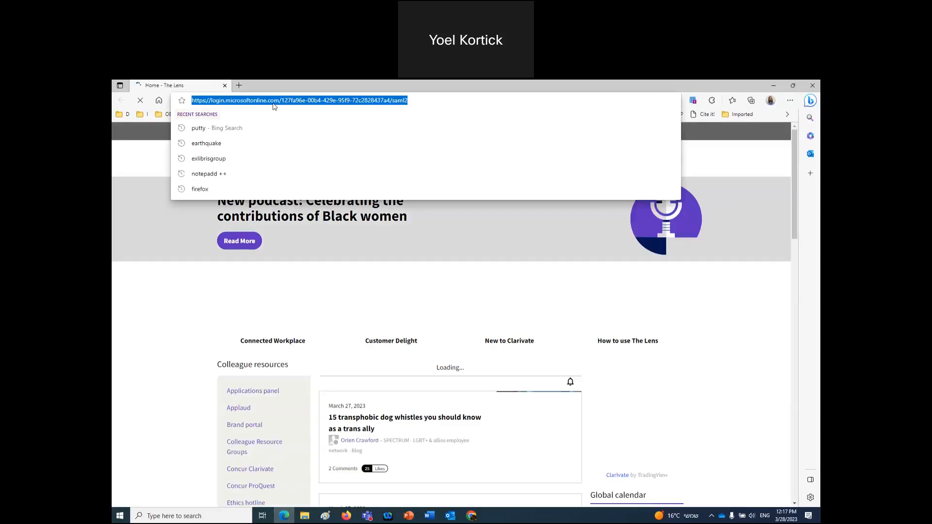
pyautogui.click(298, 101)
pyautogui.write('https://sqa03-na03.alma.exlibrisgroup.com/ng/hashed/3C4413E8F9FA5CEE823FBA1900501A0C36DA13C3')
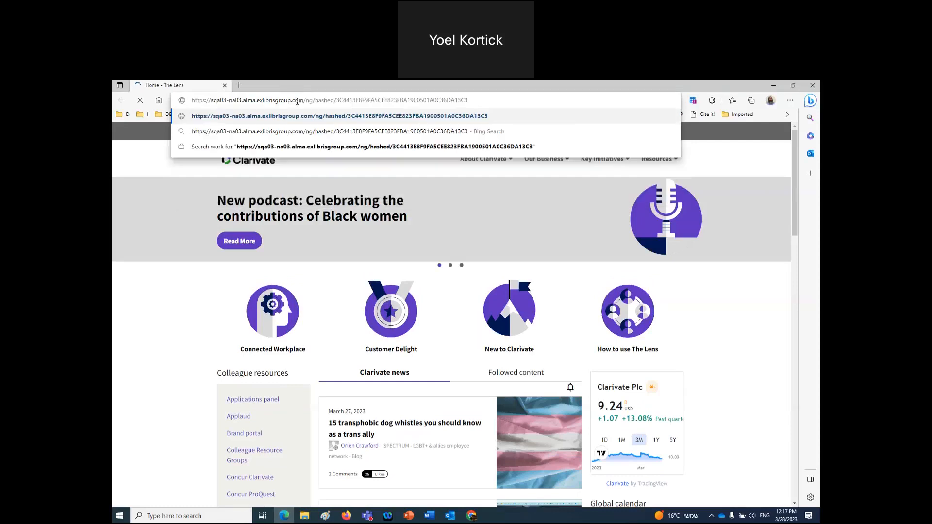
pyautogui.press('Return')
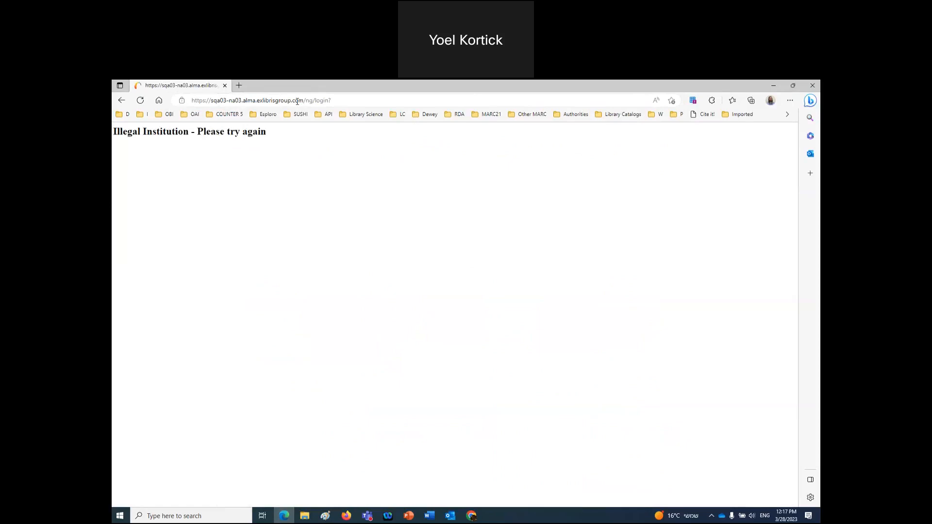
pyautogui.click(406, 517)
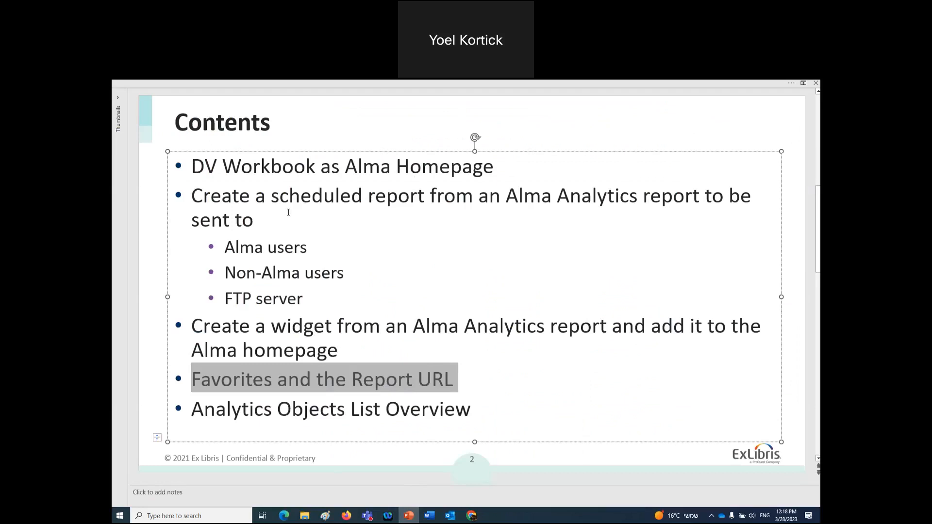
# - Select the 'Create a scheduled report' bullet, its sub-bullets and the widget bullet
pyautogui.moveTo(195, 196); pyautogui.dragTo(370, 290)
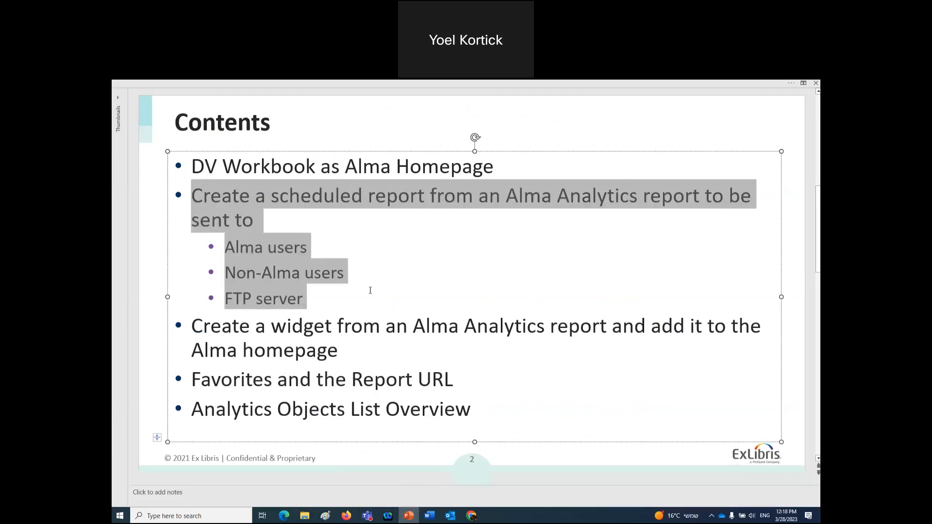
pyautogui.moveTo(370, 290); pyautogui.dragTo(360, 344)
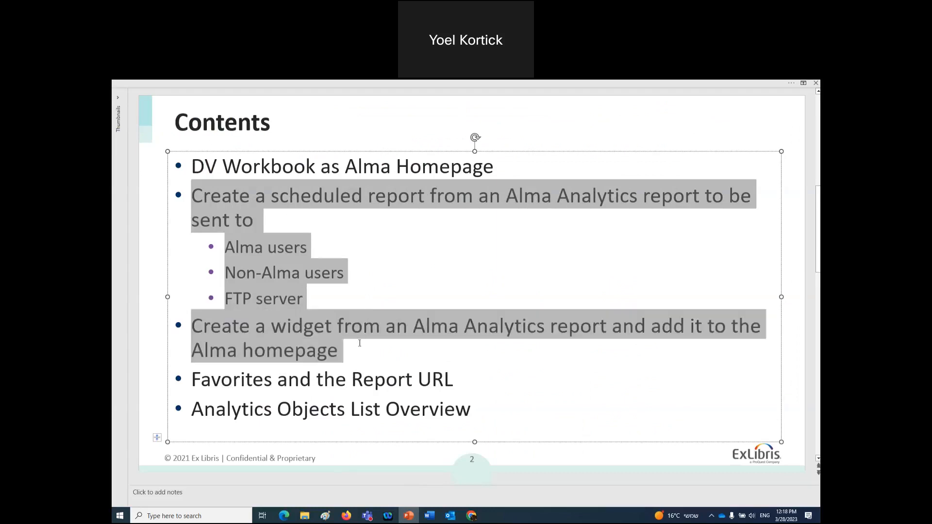
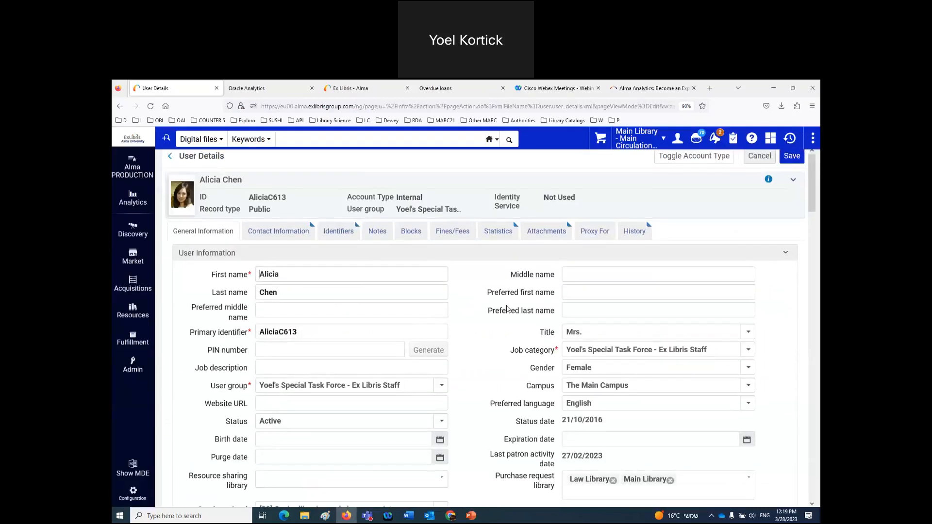
# - Scroll User Details to the Roles table and read the Analytics Administrator role description
pyautogui.scroll(-10, 506, 310)
pyautogui.scroll(1, 506, 310)
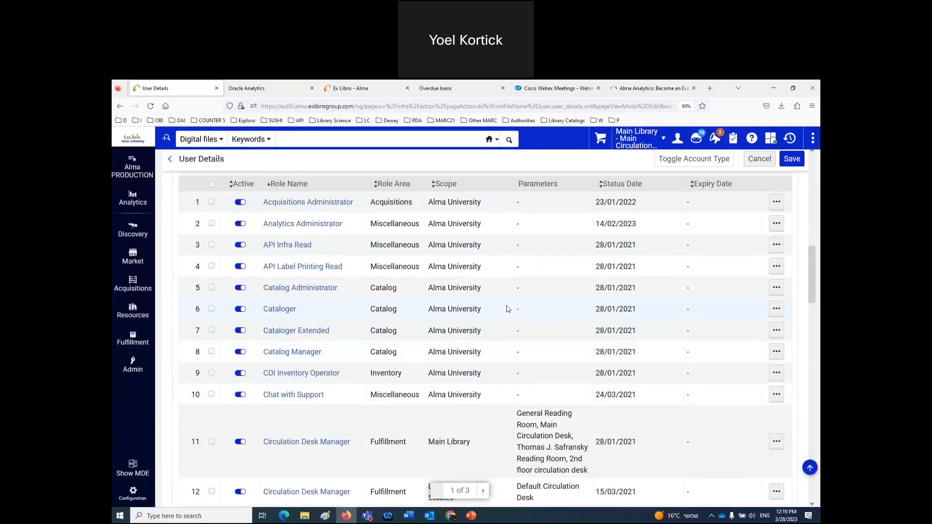
pyautogui.moveTo(318, 229)
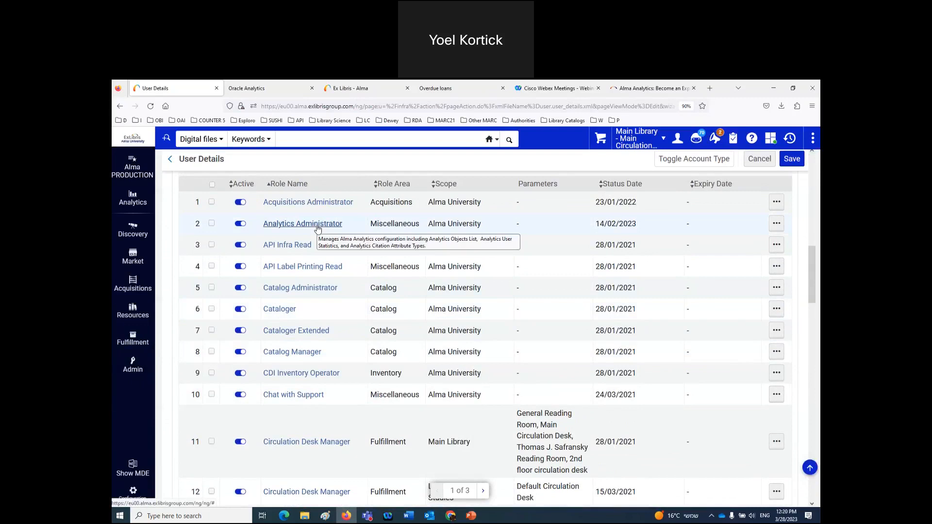
pyautogui.scroll(-3, 318, 228)
pyautogui.scroll(2, 318, 228)
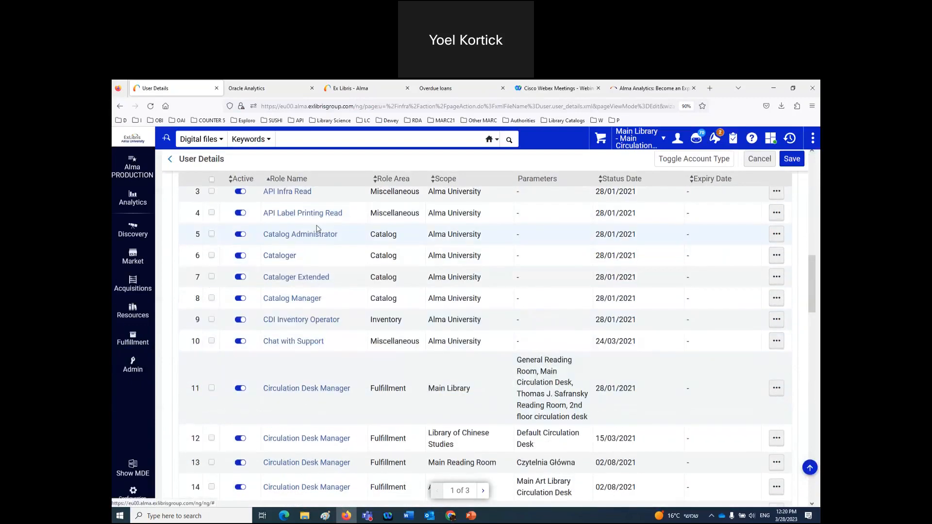
pyautogui.scroll(1, 317, 229)
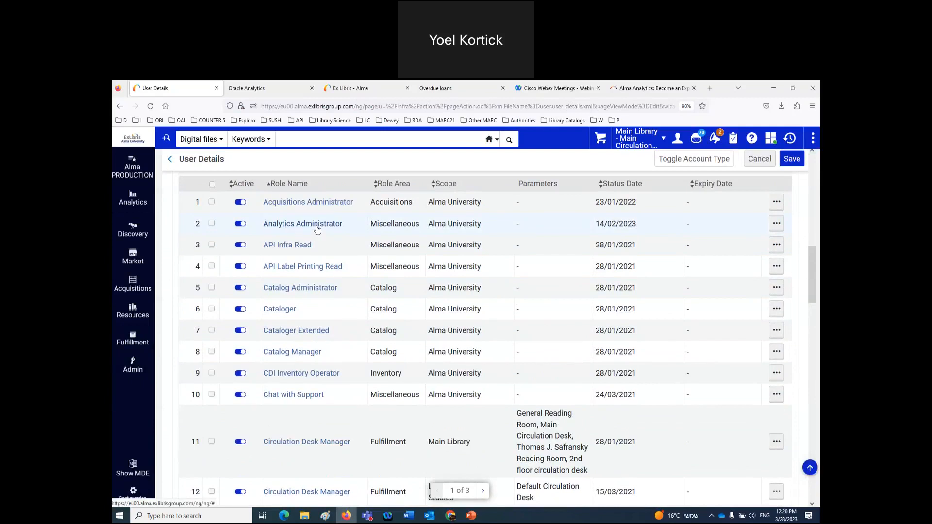
pyautogui.moveTo(134, 199)
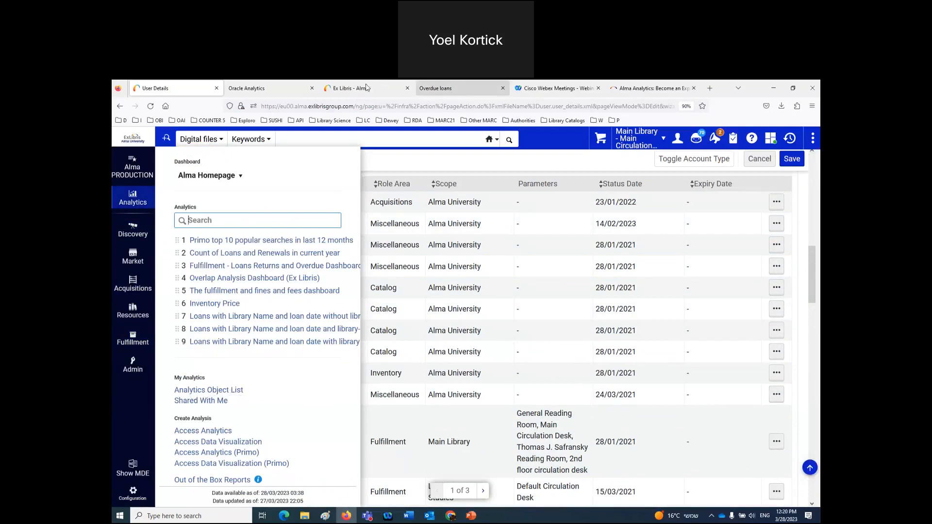
# - In the Alma QA tab, toggle the Analytics slide-out to view the welcome dashboard
pyautogui.click(367, 88)
pyautogui.click(126, 235)
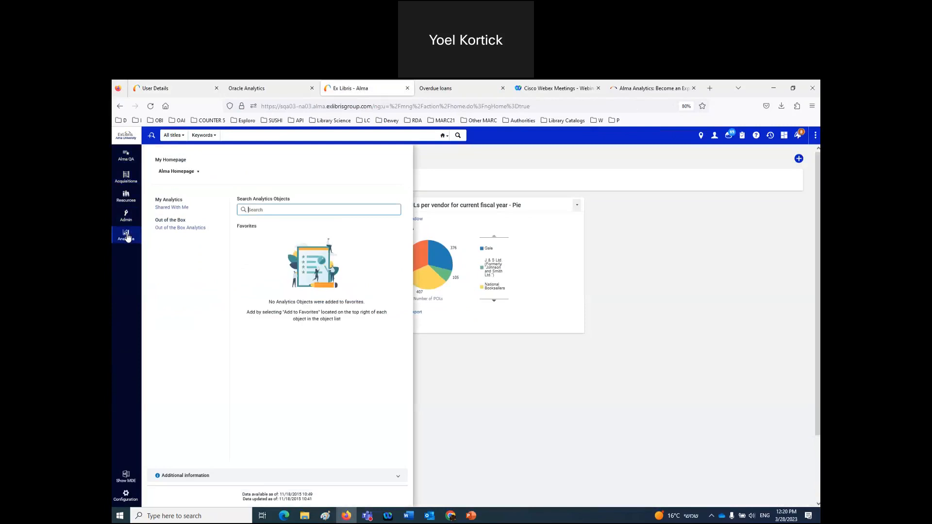
pyautogui.click(126, 237)
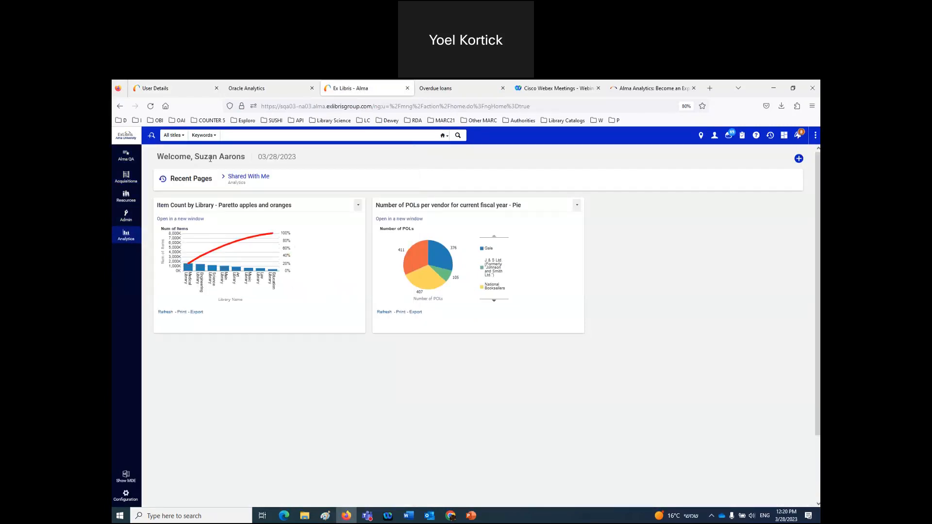
pyautogui.click(126, 235)
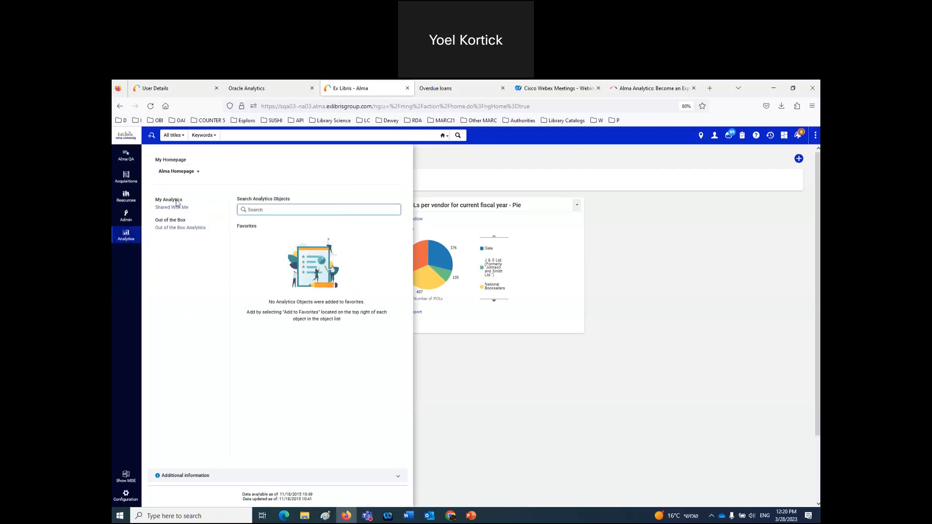
# - Check the Word notes, then close the Overdue loans tab in Alma
pyautogui.click(408, 516)
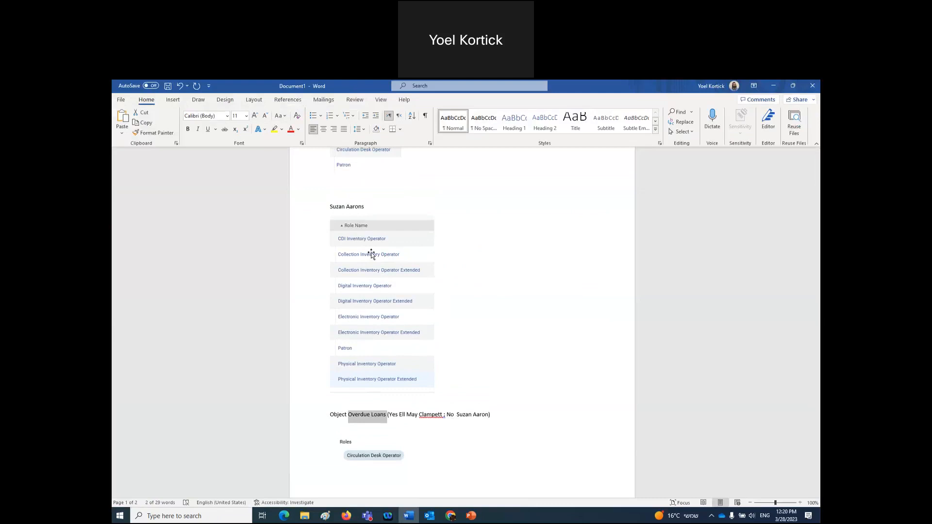
pyautogui.click(346, 516)
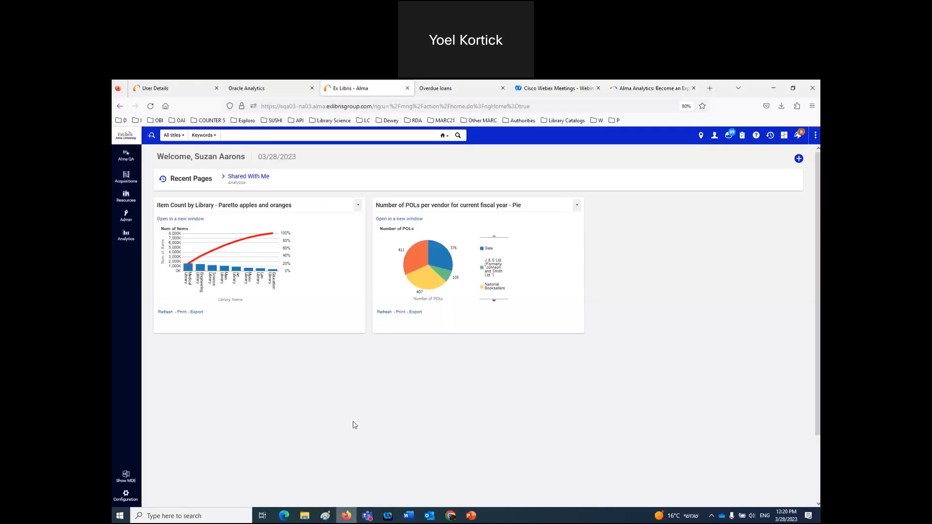
pyautogui.click(503, 87)
# - Close the Oracle Analytics and User Details tabs and sign out of Alma
pyautogui.click(312, 88)
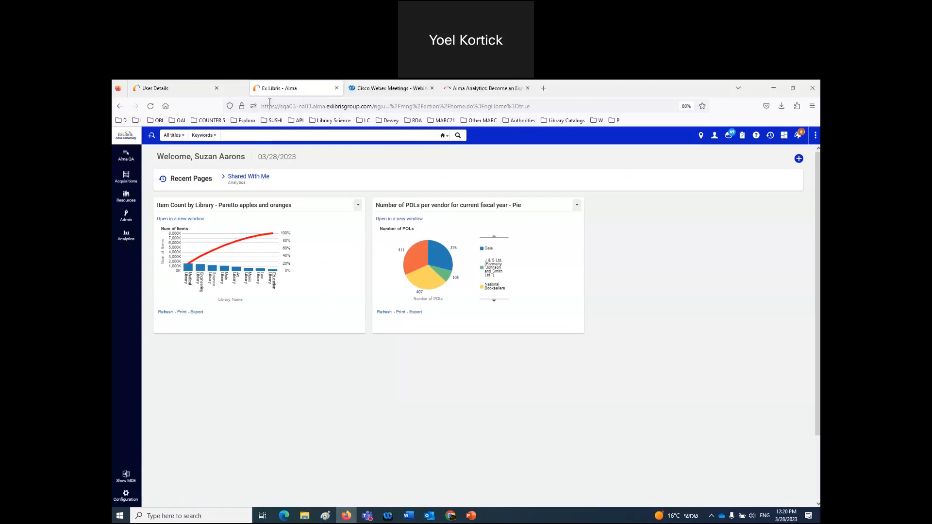
pyautogui.click(216, 88)
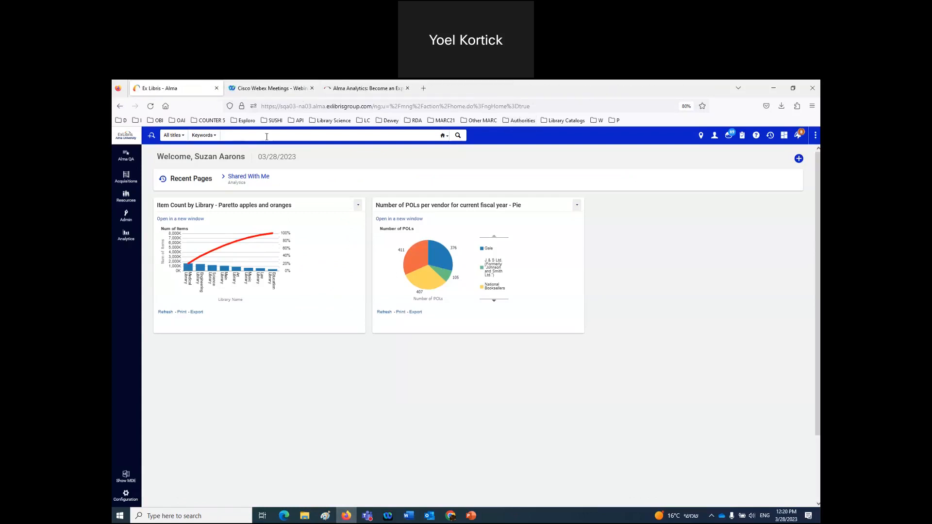
pyautogui.click(715, 136)
pyautogui.click(696, 232)
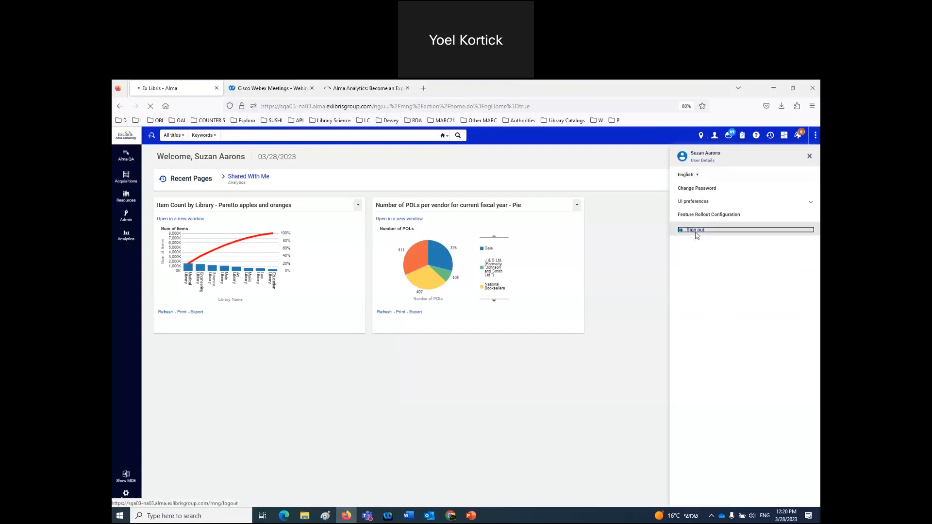
# - Sign back in as a saved staff user and bring up the Analytics menu
pyautogui.click(526, 189)
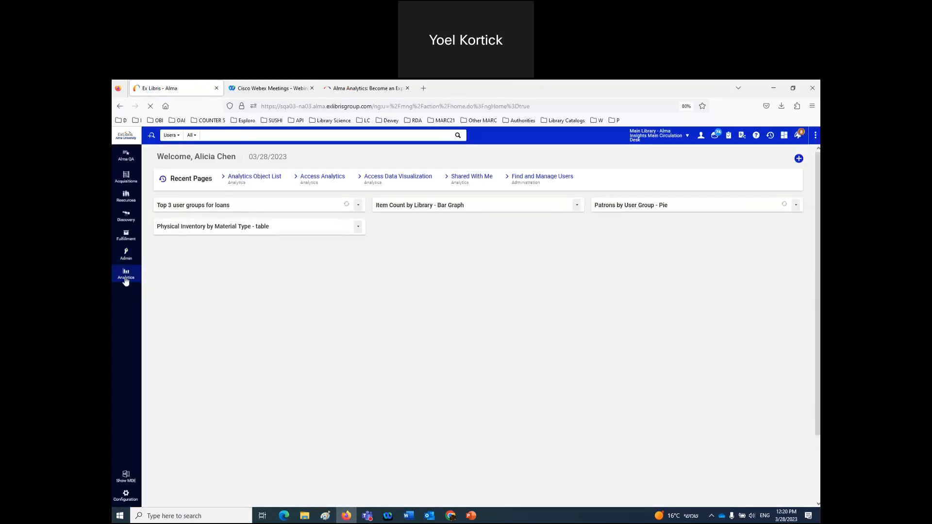
pyautogui.click(126, 277)
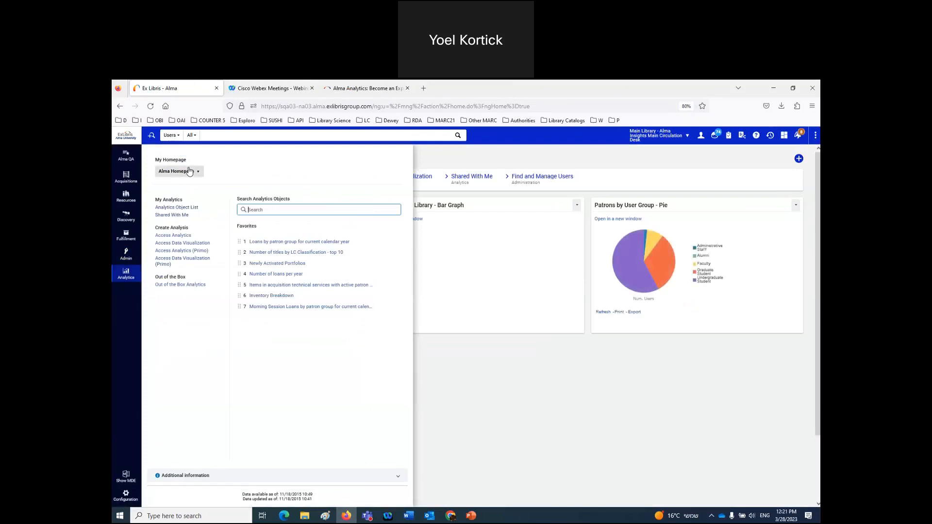
pyautogui.click(183, 265)
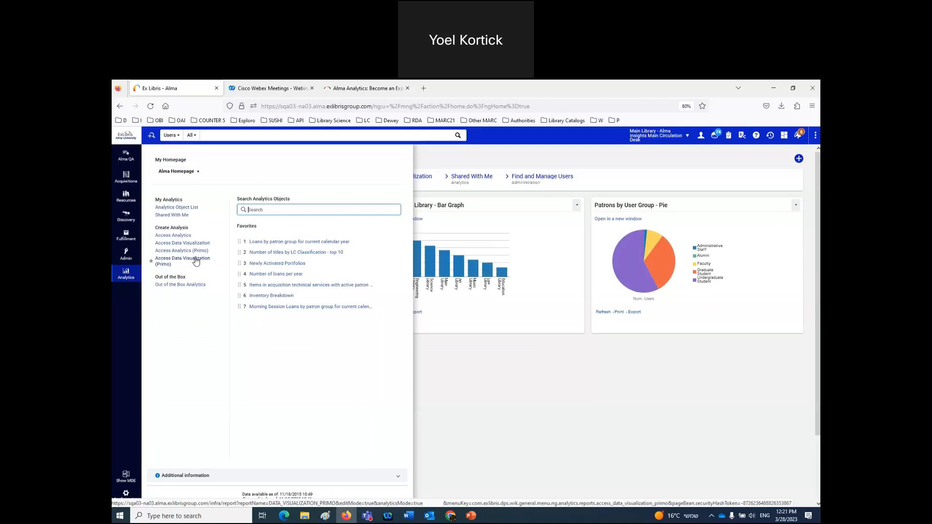
# - Advance the PowerPoint slideshow from slide 6 to slide 8, Multi-Select Facets
pyautogui.click(471, 516)
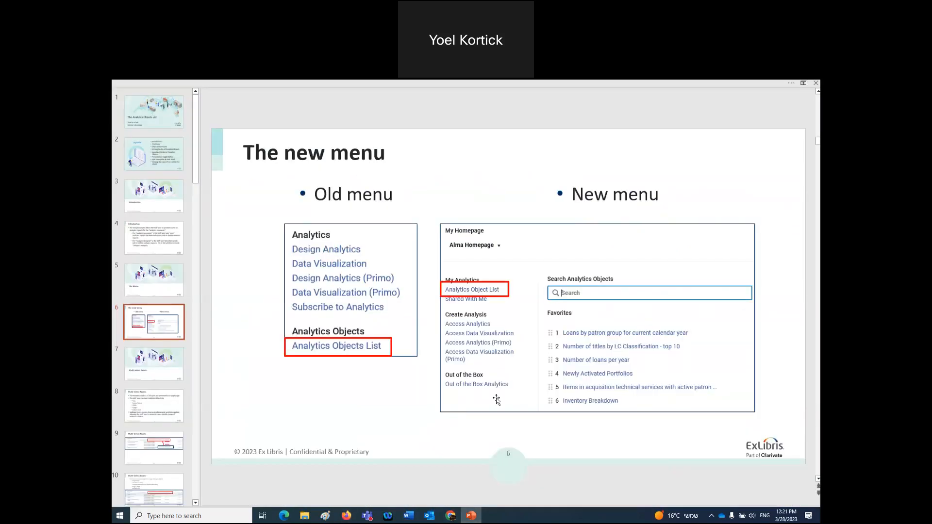
pyautogui.scroll(-2, 497, 400)
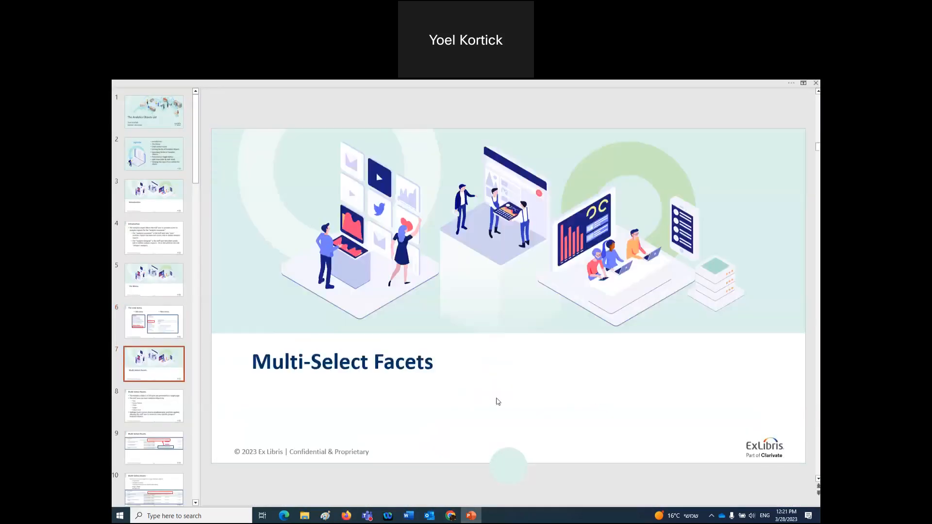
pyautogui.scroll(1, 496, 399)
pyautogui.scroll(-1, 498, 402)
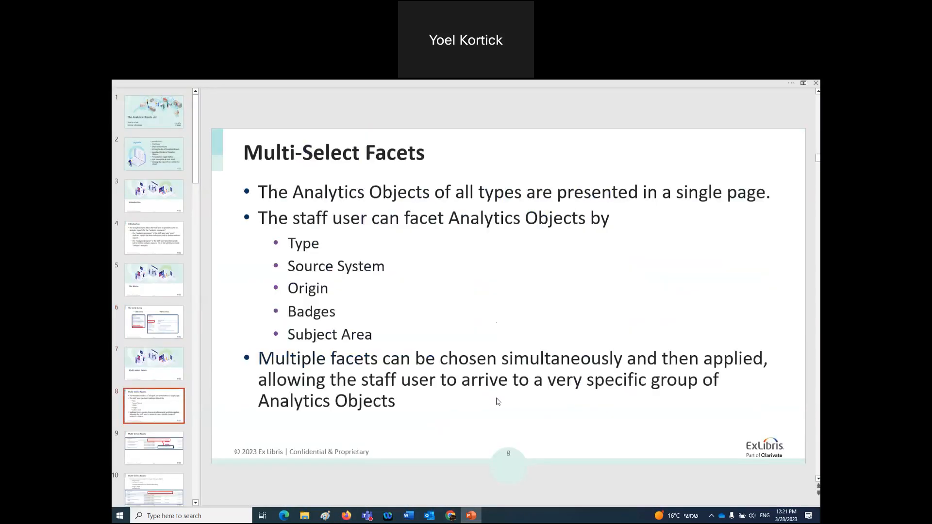
pyautogui.click(346, 515)
# - Go to Analytics > Analytics Object List to see all 39 objects
pyautogui.click(126, 273)
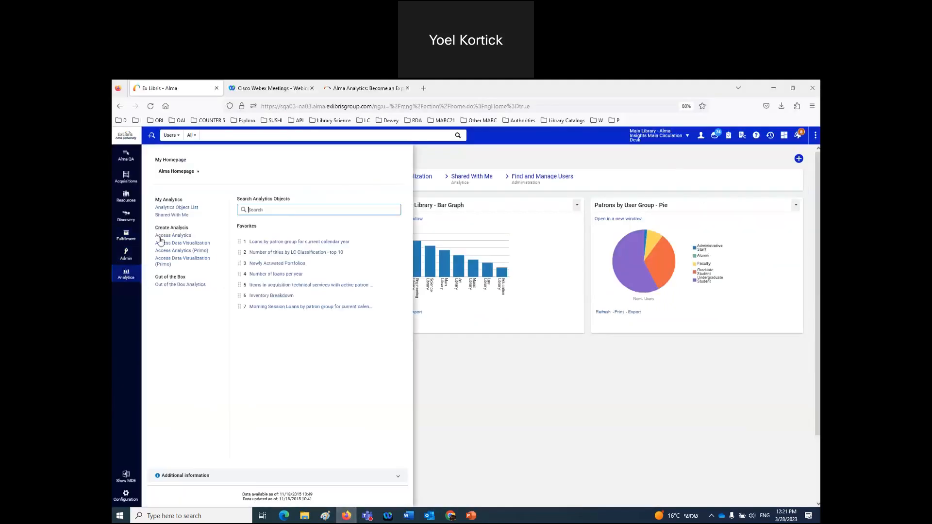
pyautogui.click(171, 208)
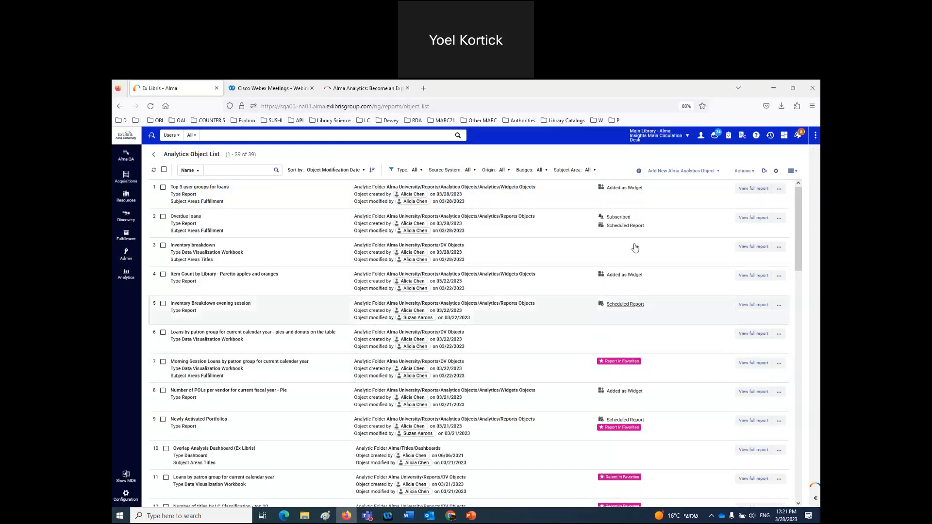
# - Try the Scheduled badge filter, limit to the Fulfillment subject area, then reset Badges to All
pyautogui.click(543, 171)
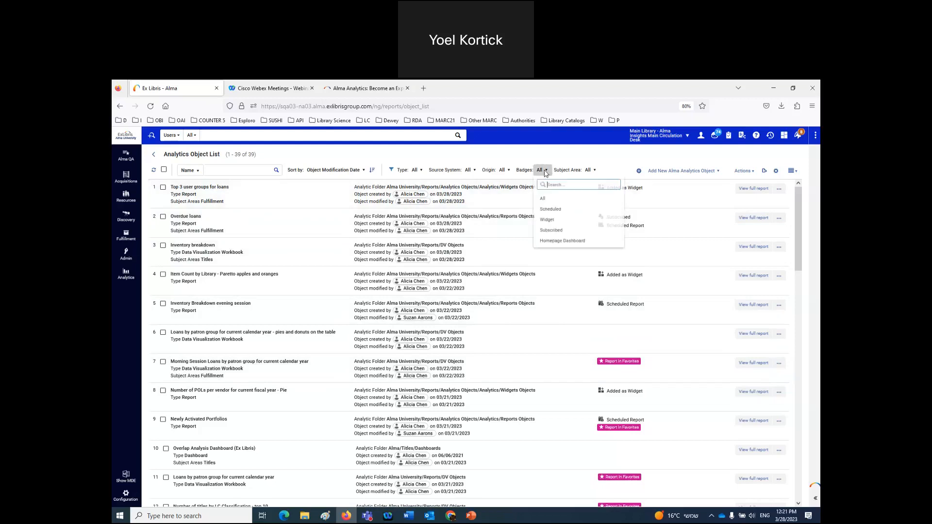
pyautogui.click(551, 211)
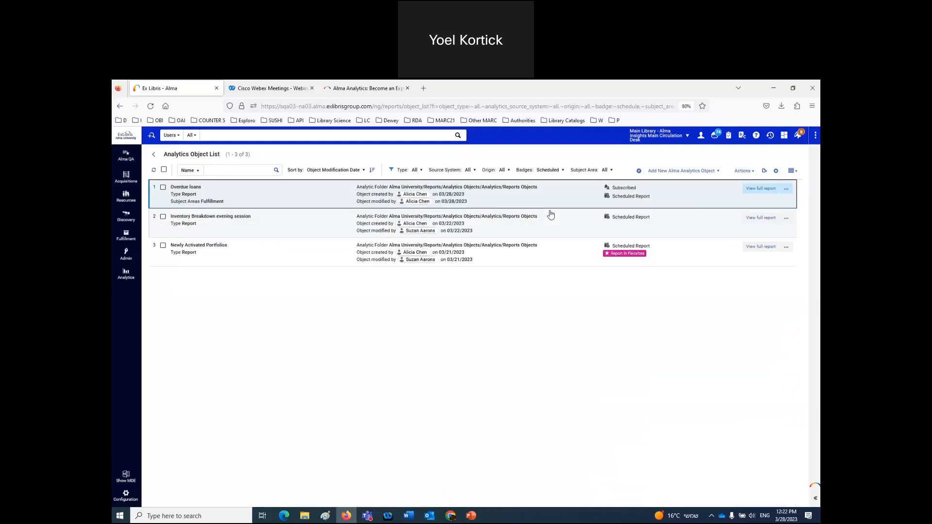
pyautogui.click(609, 171)
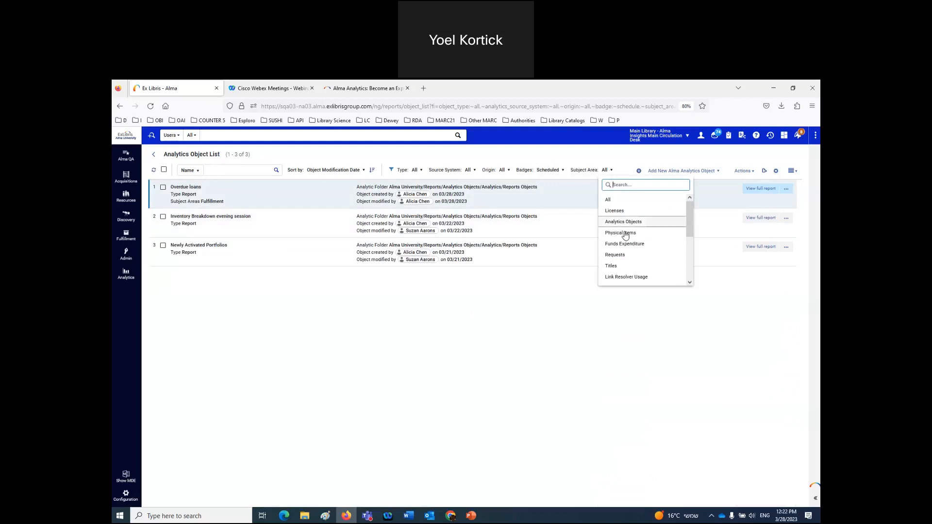
pyautogui.scroll(-4, 624, 226)
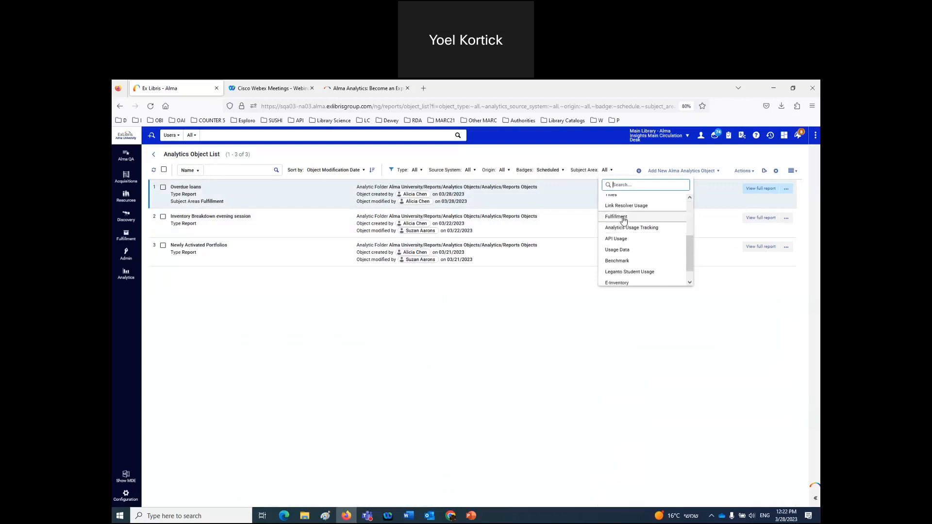
pyautogui.click(624, 219)
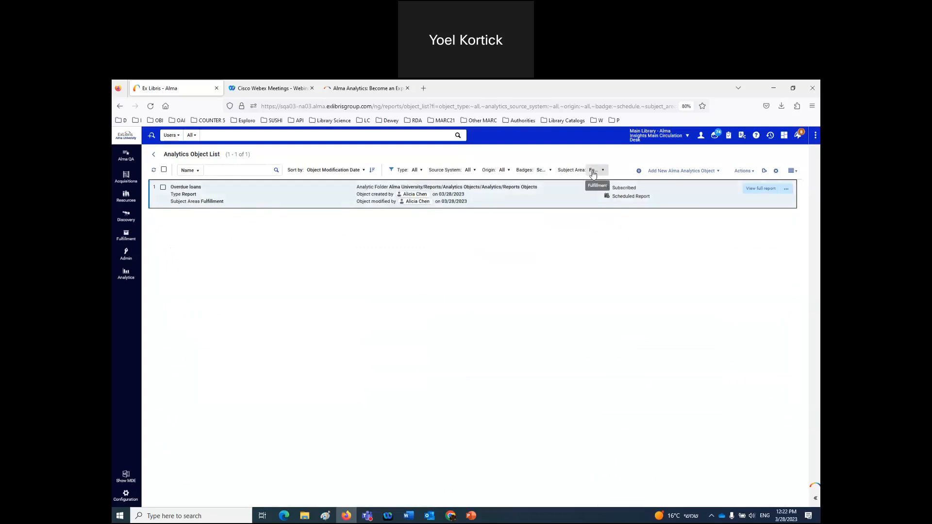
pyautogui.click(552, 173)
pyautogui.click(544, 199)
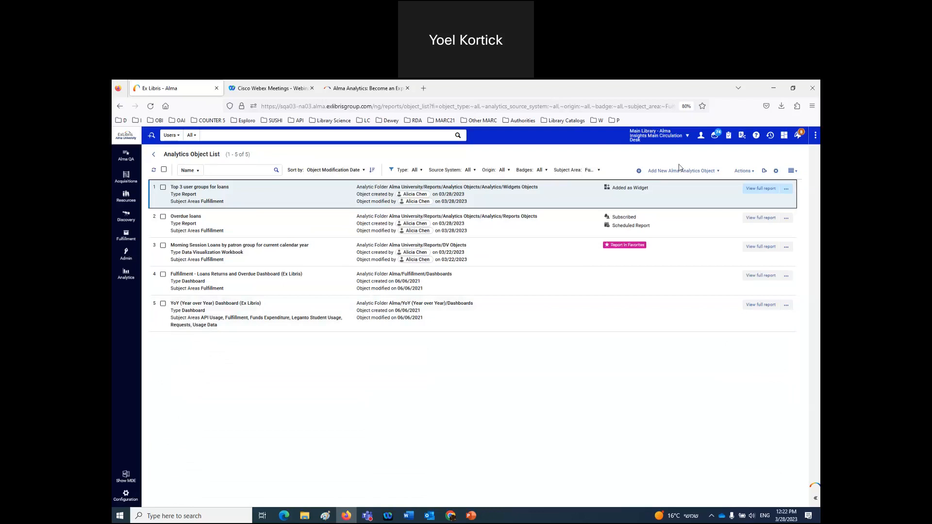
# - Set Origin to Institution (after trying OTB) and Subject Area to All, showing 17 objects
pyautogui.click(508, 170)
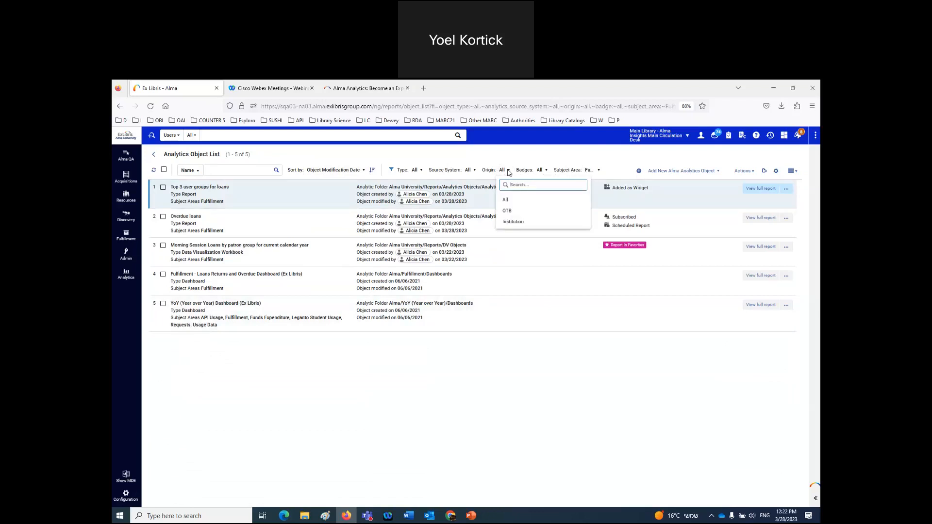
pyautogui.click(507, 210)
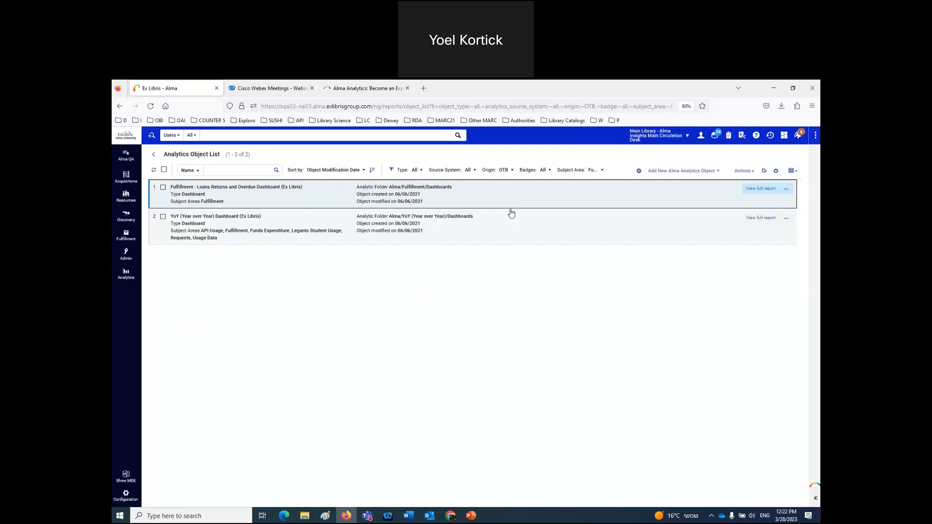
pyautogui.click(513, 173)
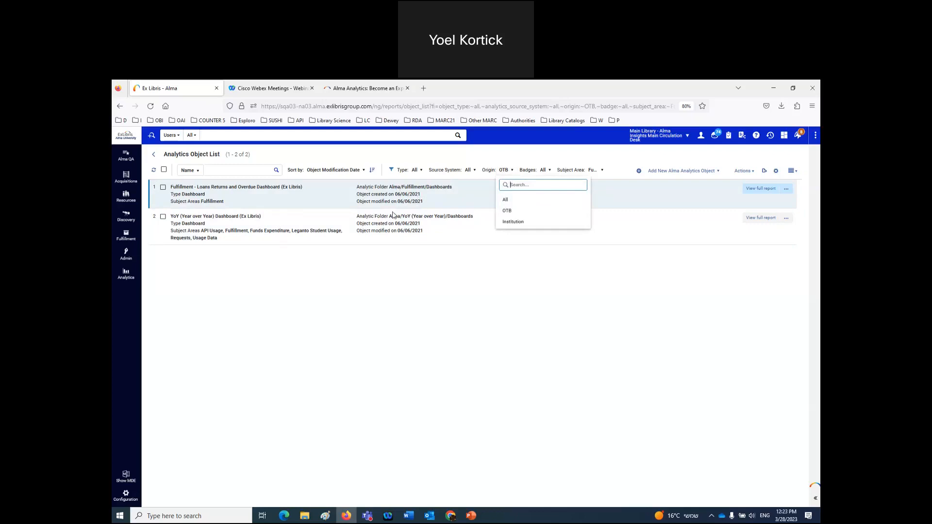
pyautogui.click(511, 223)
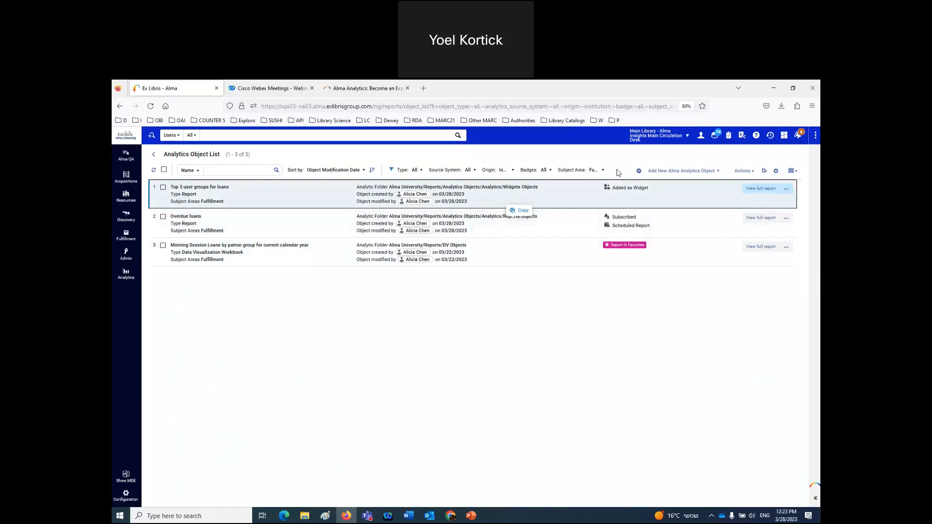
pyautogui.click(600, 172)
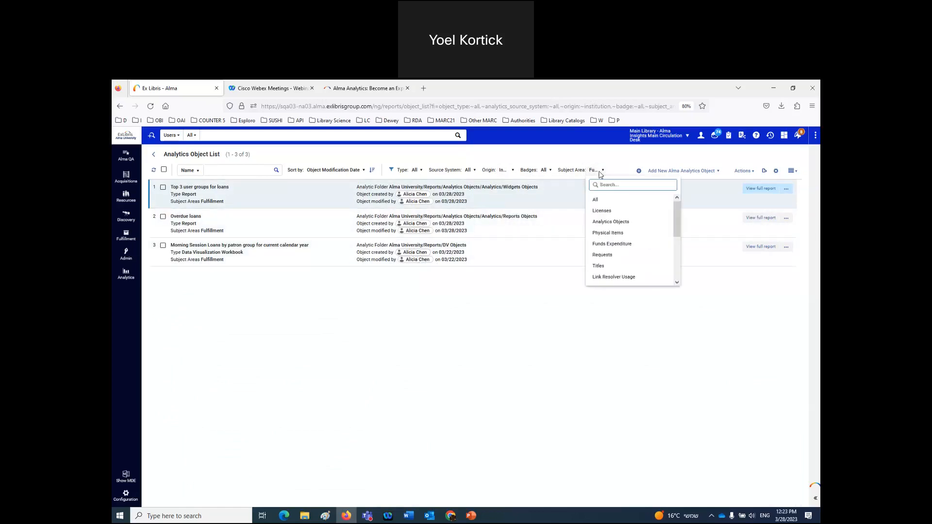
pyautogui.click(596, 201)
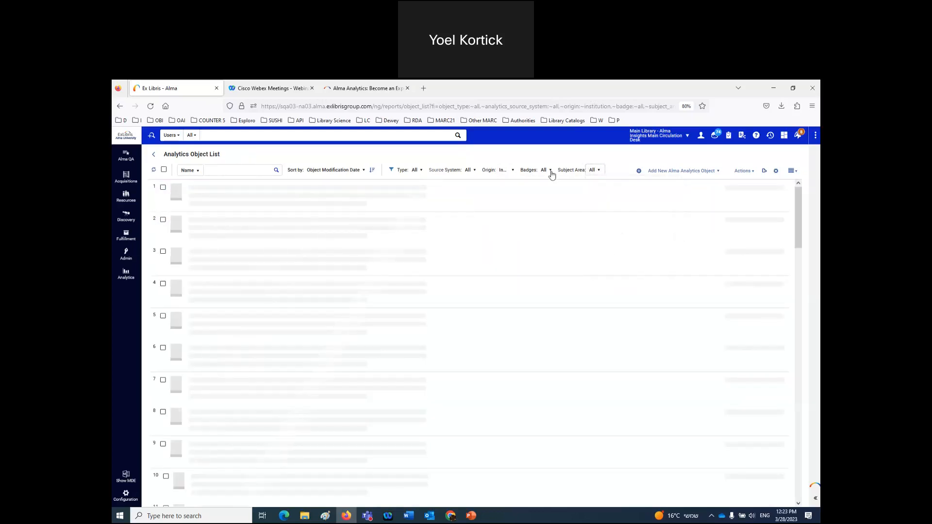
# - Inspect the Badges, Origin, Source System and Type filter choices without changing them
pyautogui.click(551, 171)
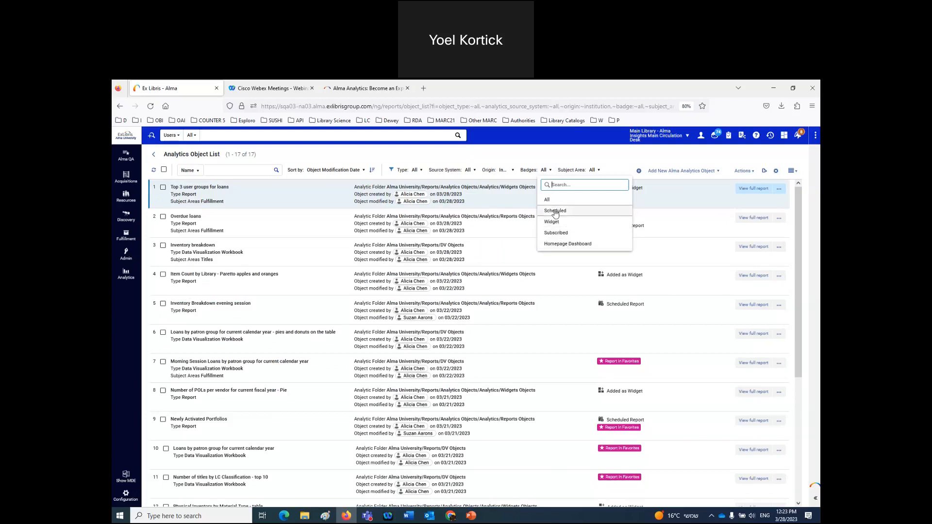
pyautogui.click(505, 154)
pyautogui.click(512, 173)
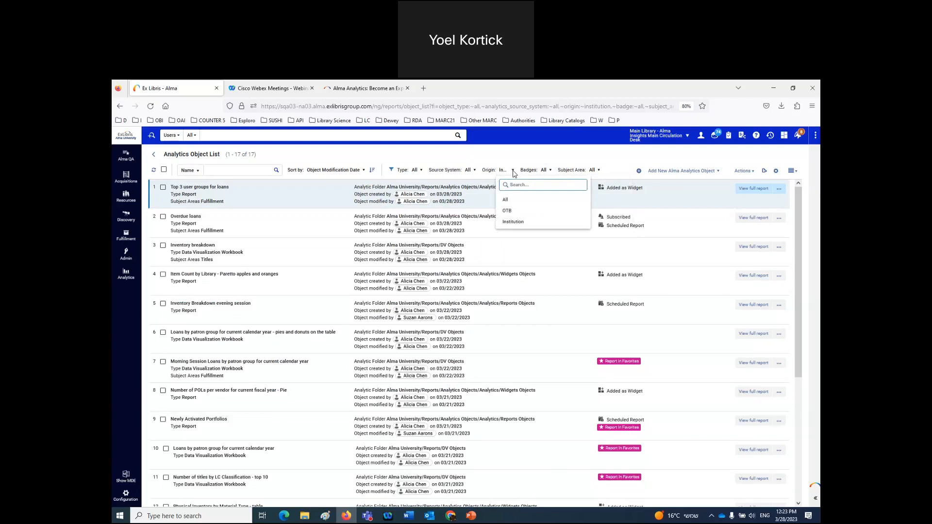
pyautogui.click(475, 173)
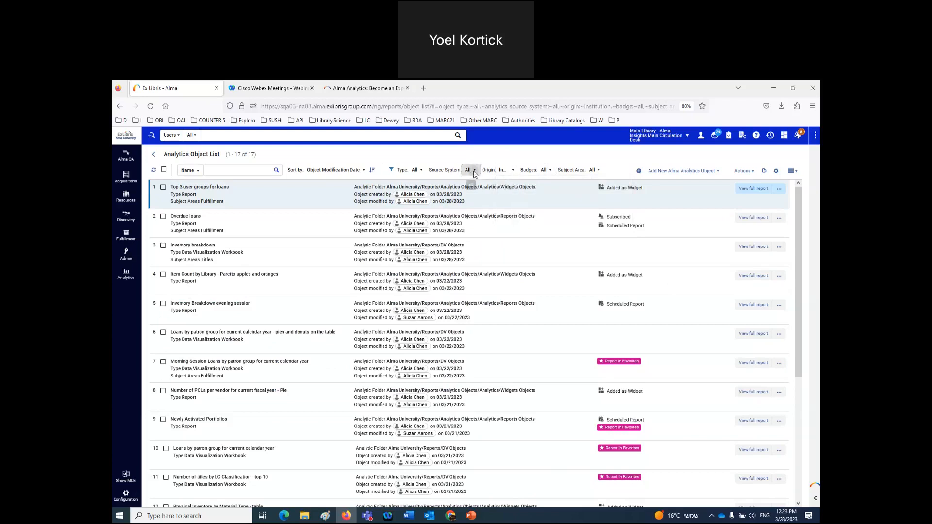
pyautogui.click(473, 170)
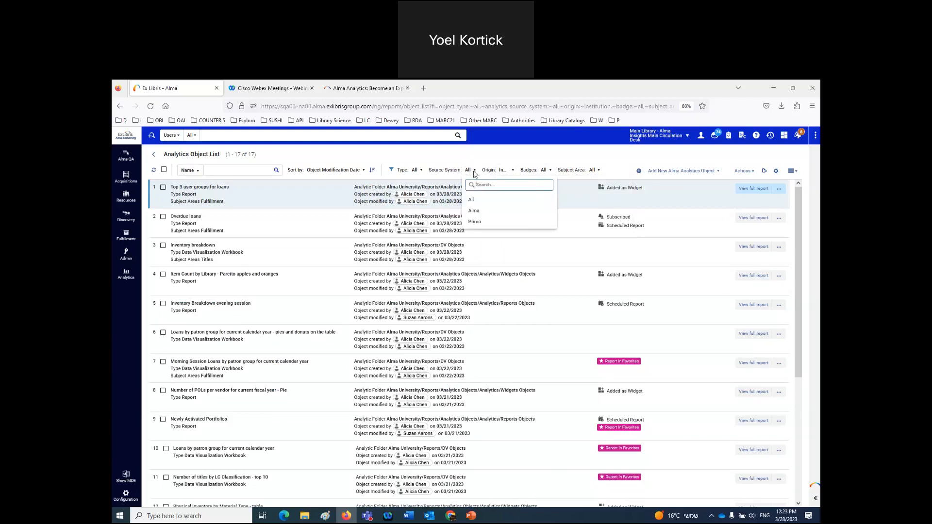
pyautogui.click(421, 171)
pyautogui.click(422, 172)
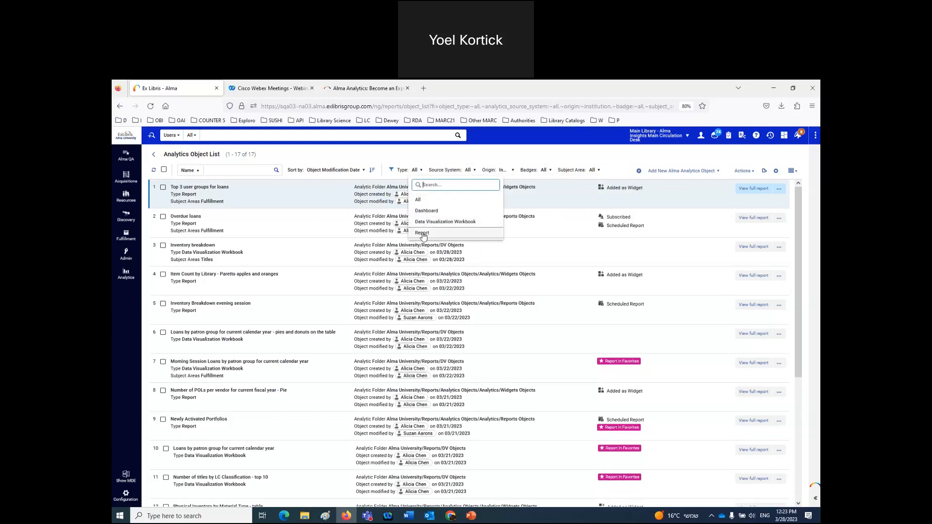
pyautogui.click(396, 158)
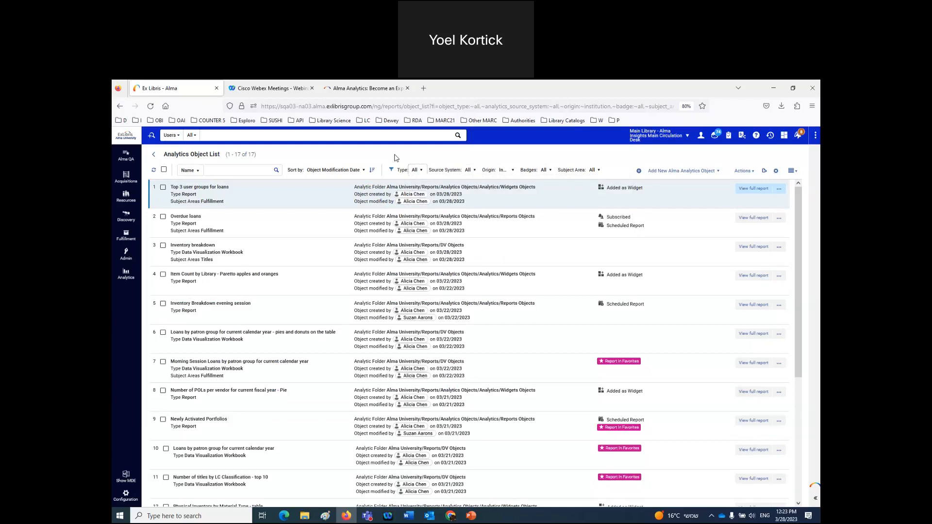
pyautogui.click(365, 172)
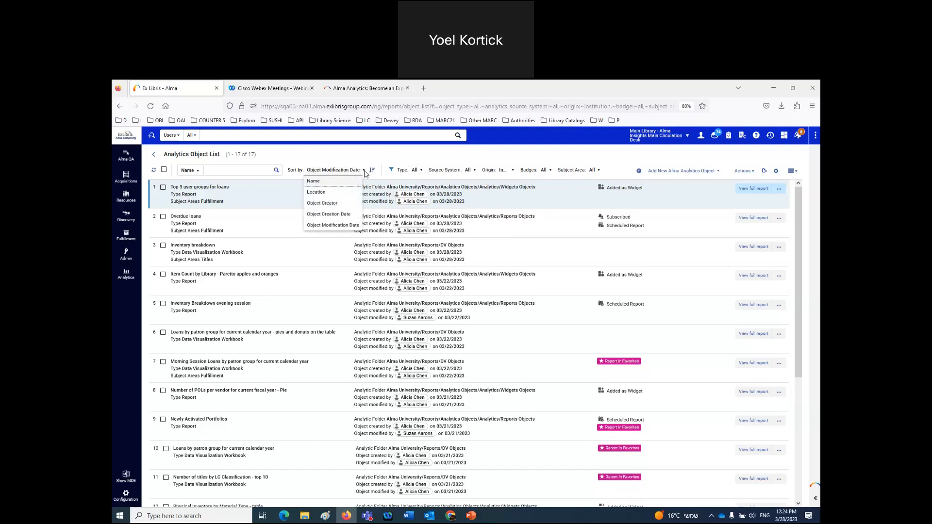
pyautogui.click(365, 171)
pyautogui.click(375, 174)
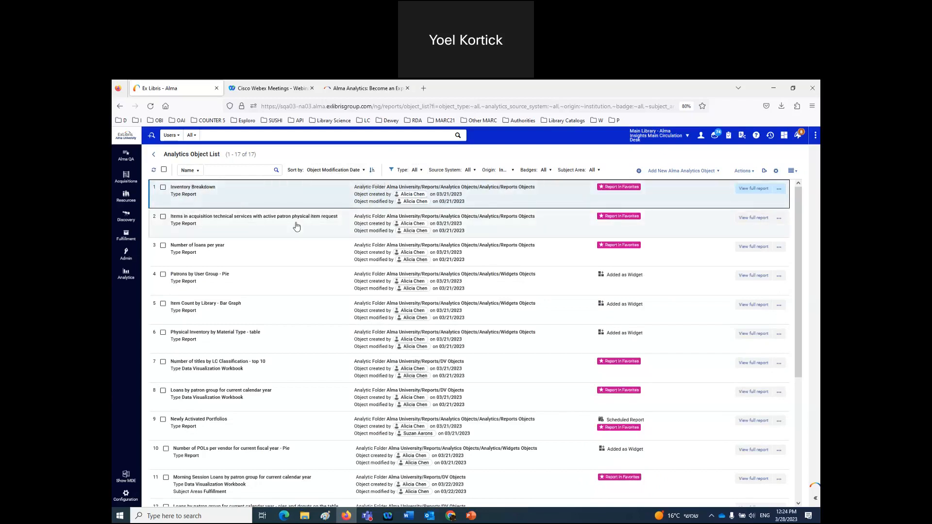
pyautogui.scroll(-3, 390, 320)
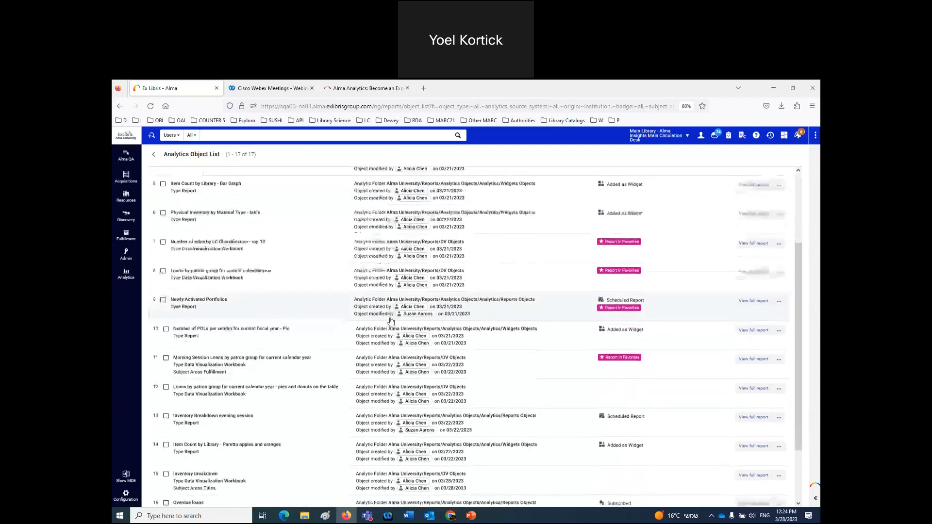
pyautogui.scroll(3, 391, 321)
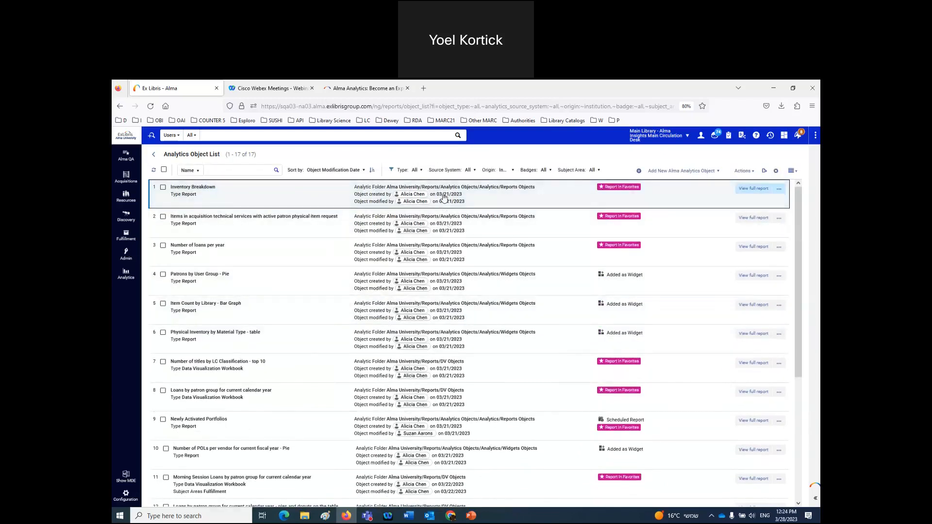
pyautogui.scroll(-3, 445, 272)
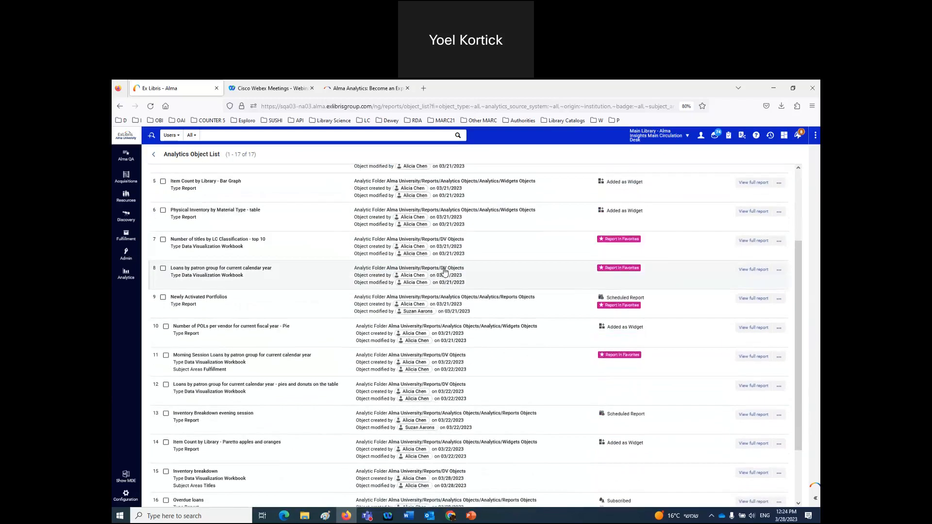
pyautogui.scroll(-3, 452, 367)
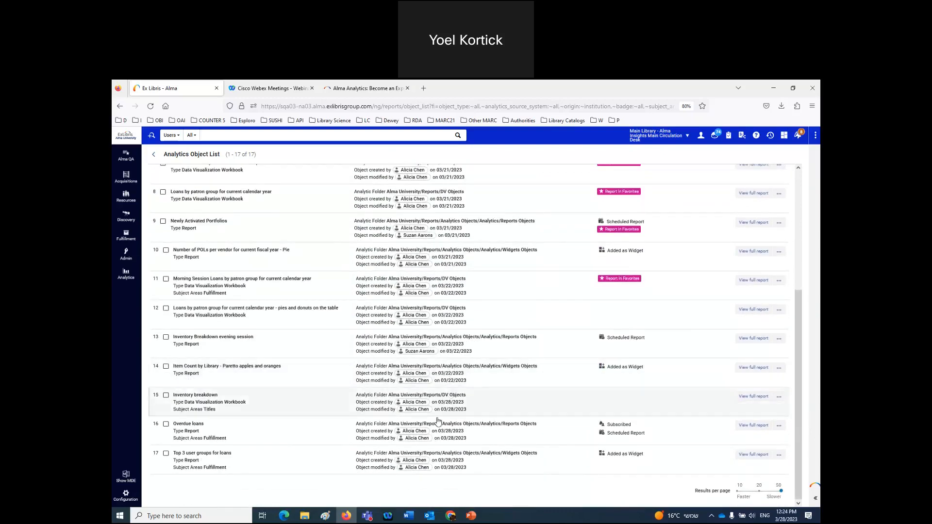
pyautogui.scroll(1, 418, 345)
pyautogui.scroll(5, 418, 346)
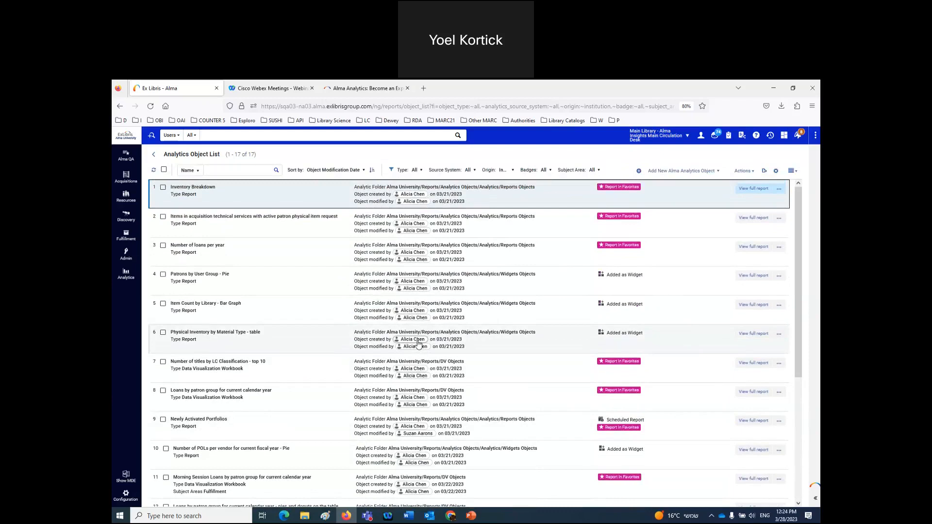
pyautogui.click(372, 171)
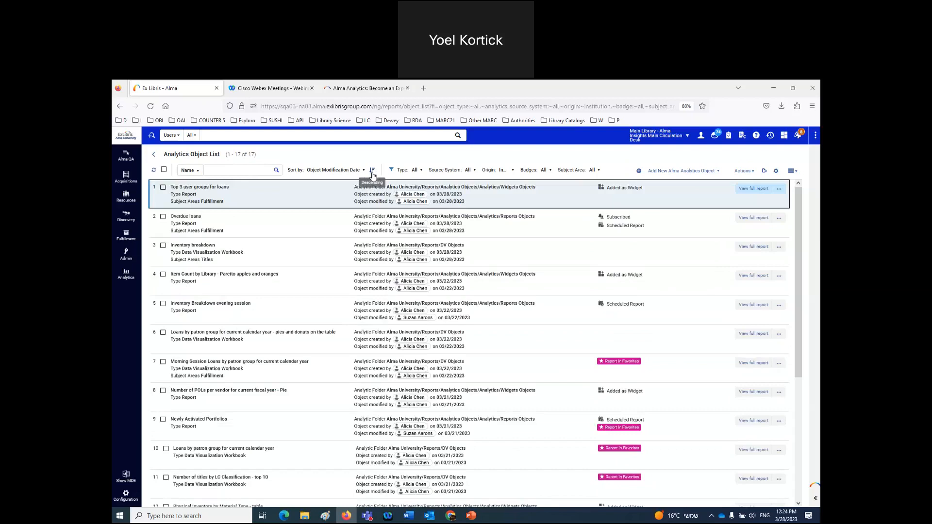
# - Sort the Analytics Object List by folder location
pyautogui.click(364, 170)
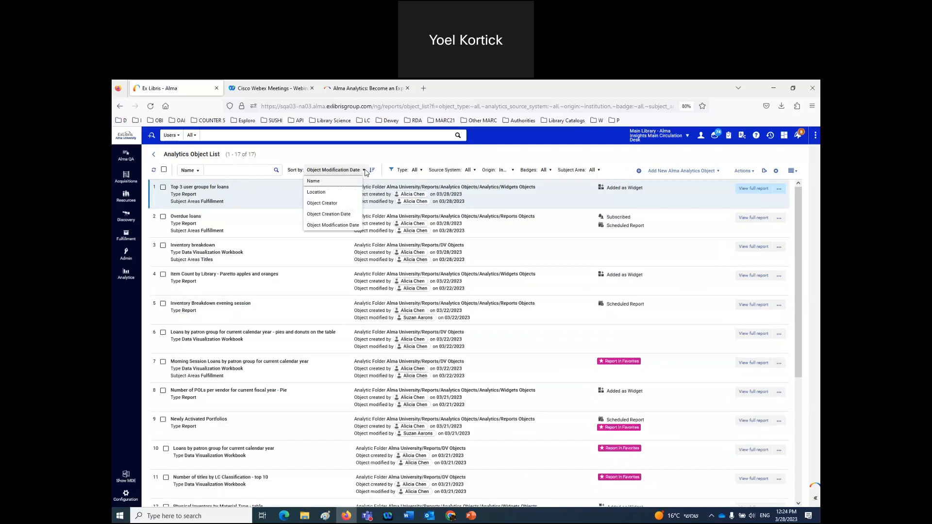
pyautogui.click(322, 193)
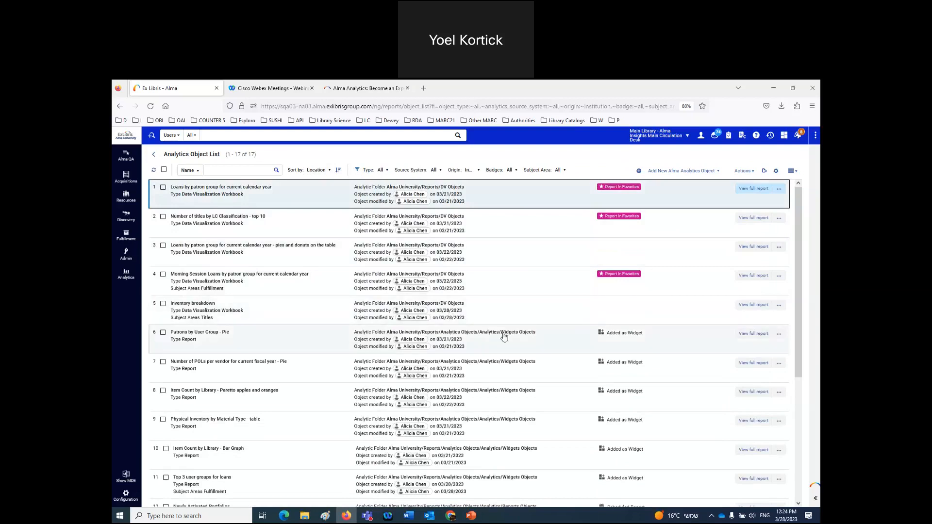
pyautogui.scroll(-1, 517, 460)
pyautogui.scroll(1, 517, 460)
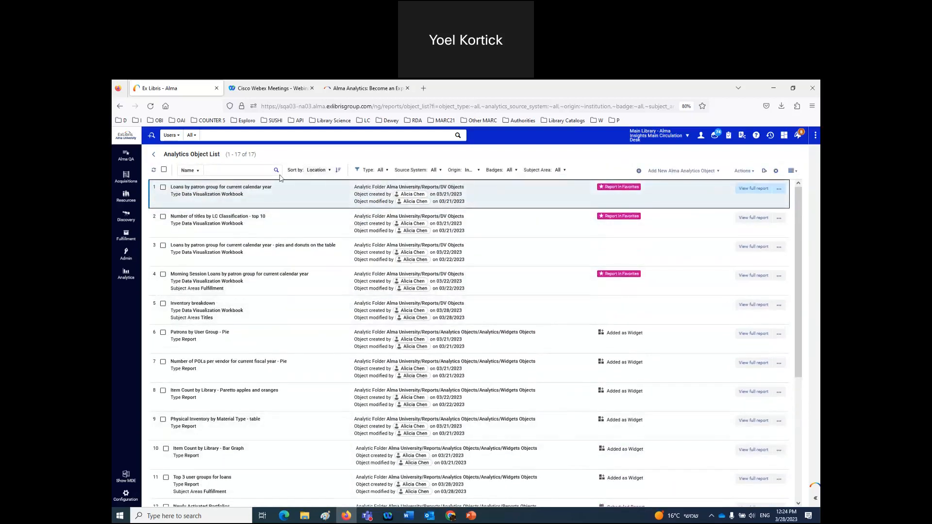
# - Re-sort the list by Object Creator and review the available sort options
pyautogui.click(331, 171)
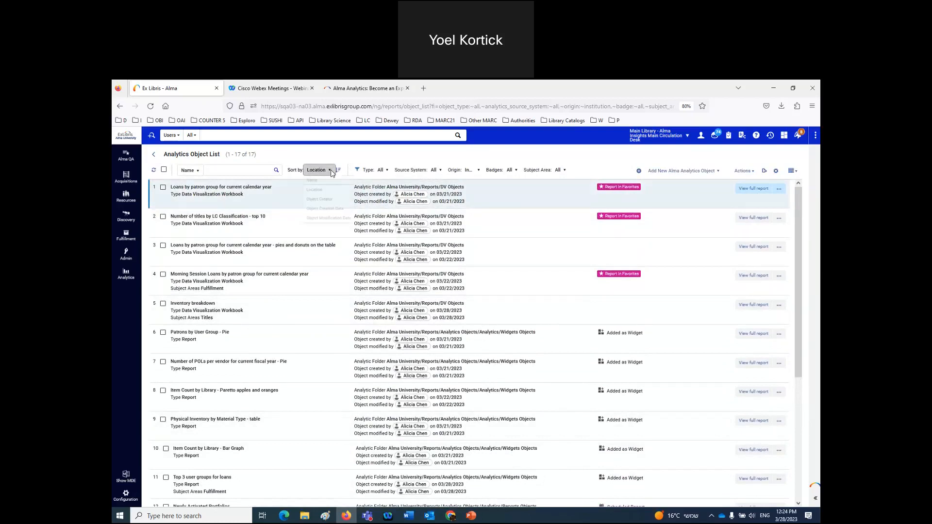
pyautogui.click(330, 204)
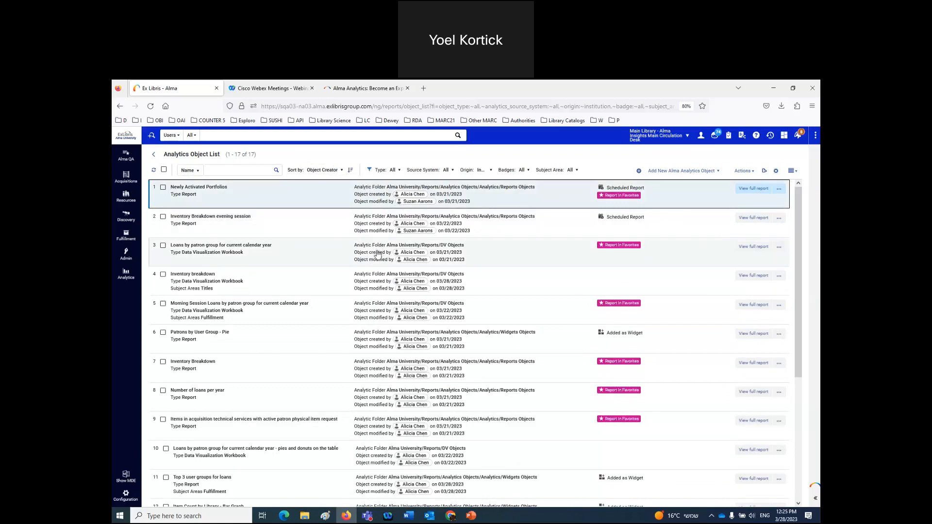
pyautogui.scroll(-5, 379, 255)
pyautogui.scroll(4, 377, 253)
pyautogui.scroll(1, 378, 254)
pyautogui.click(333, 171)
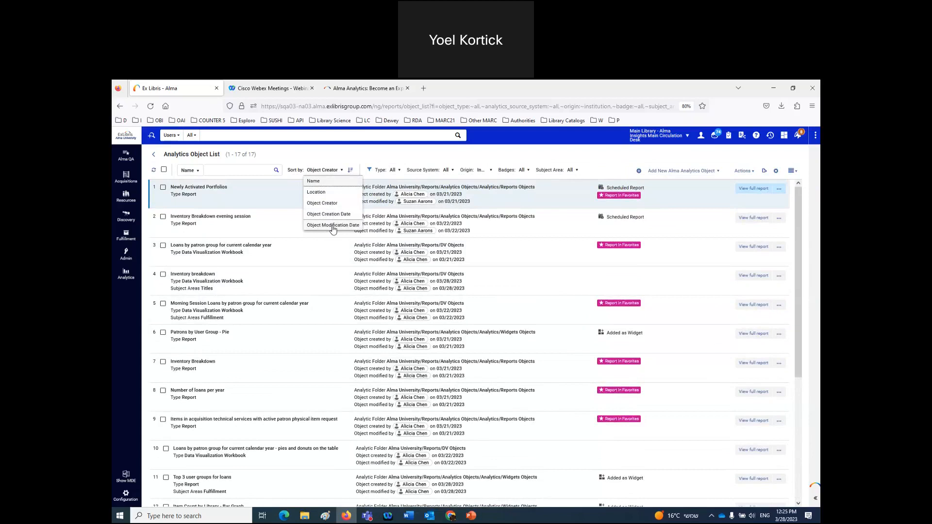
pyautogui.click(211, 170)
# - Filter objects by name 'loans' (6 results), then enter '%oan' in Alma's main search
pyautogui.click(211, 170)
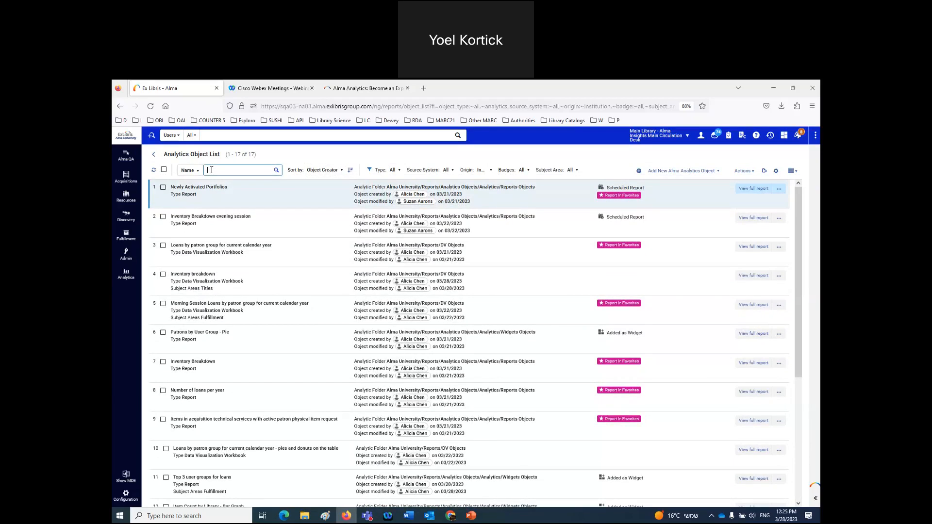
pyautogui.write('loans')
pyautogui.press('Return')
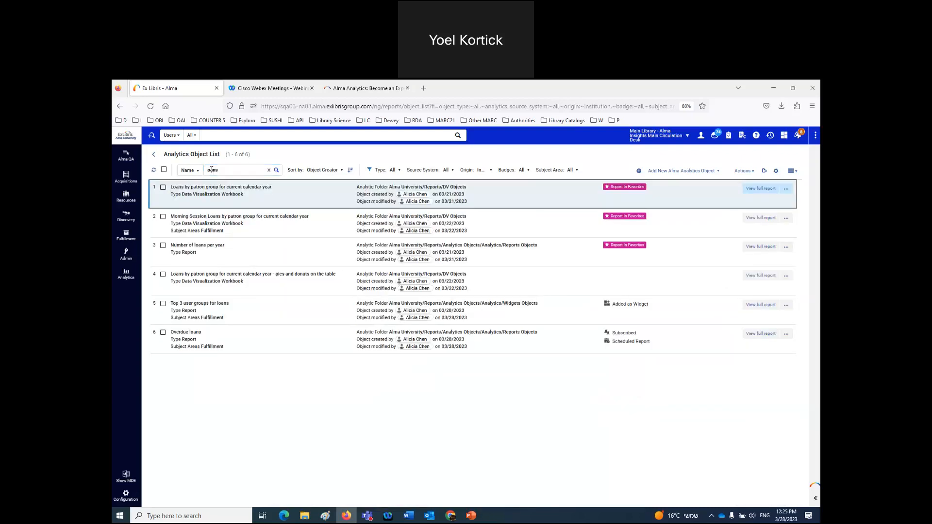
pyautogui.click(240, 136)
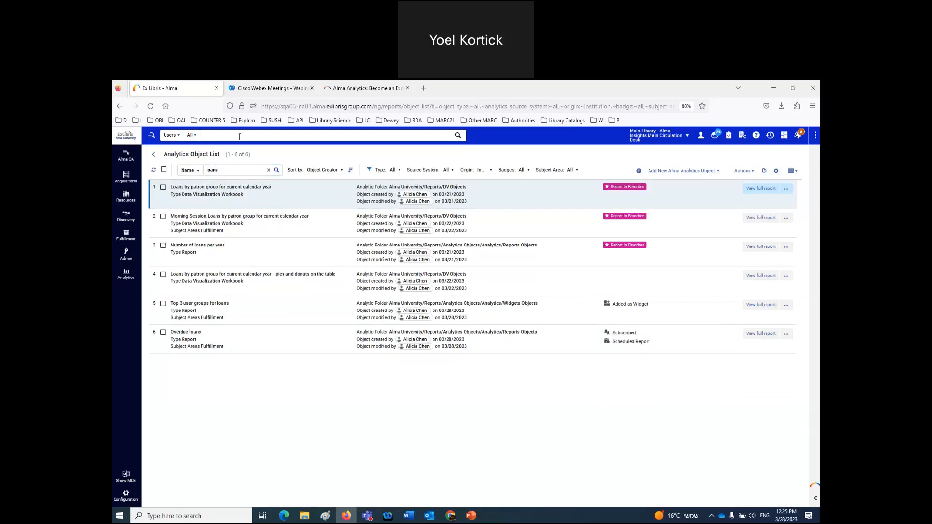
pyautogui.write('%oans%')
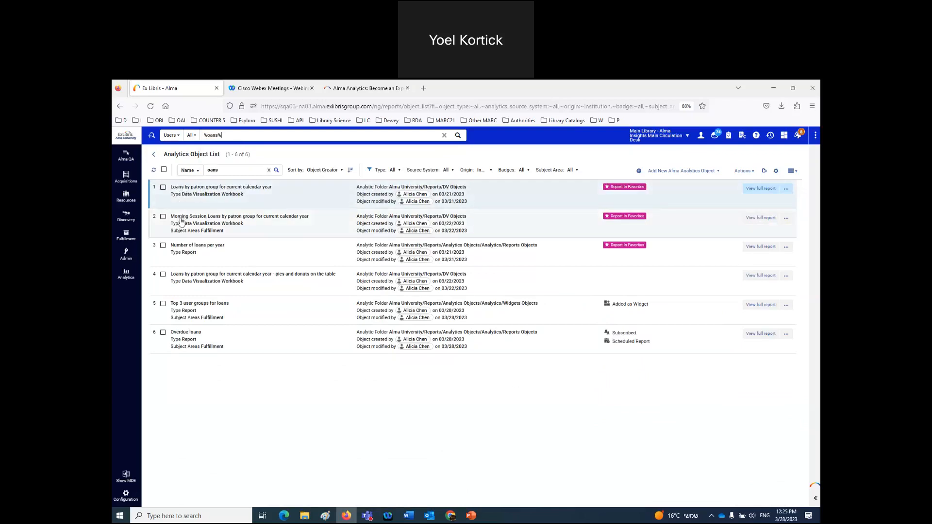
# - Run Alma's main user search for '%oeni%', then correct it to '%orni%'
pyautogui.click(214, 135)
pyautogui.doubleClick(214, 135)
pyautogui.write('oeni')
pyautogui.press('Return')
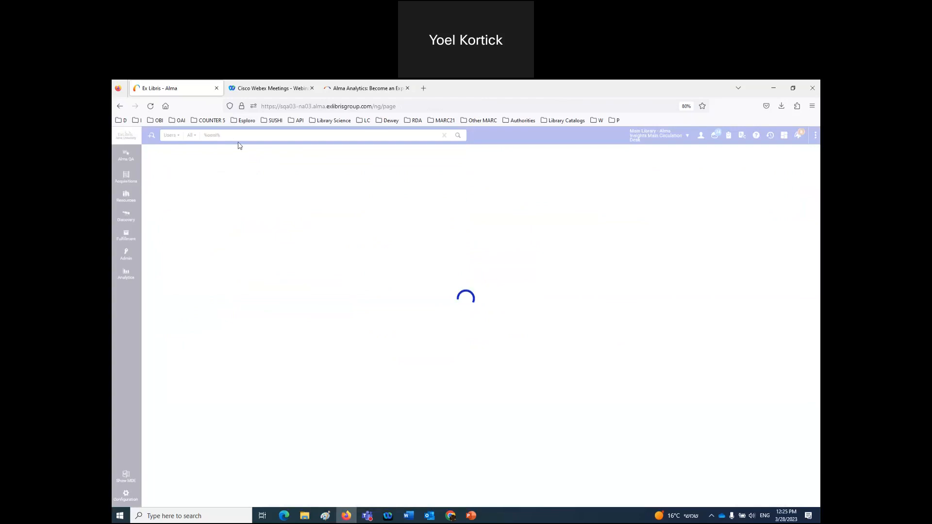
pyautogui.tripleClick(213, 135)
pyautogui.click(216, 139)
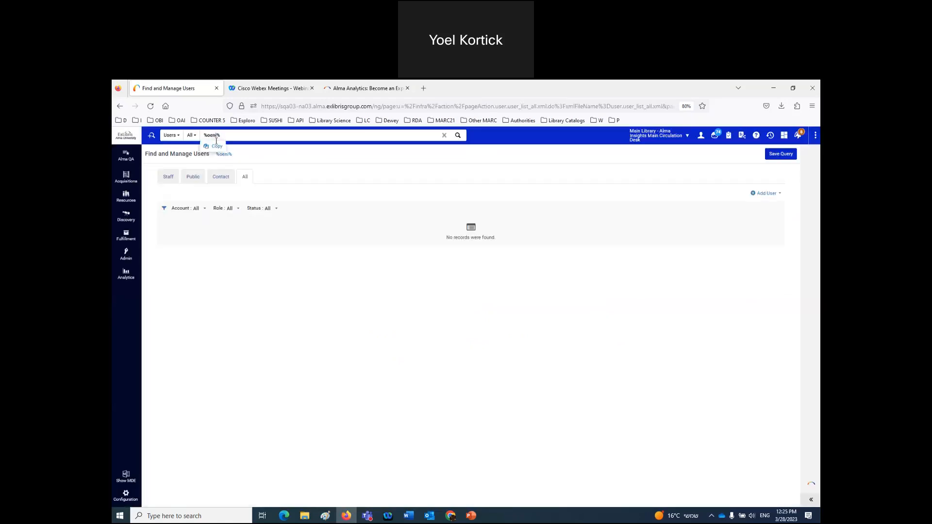
pyautogui.press('BackSpace')
pyautogui.write('r')
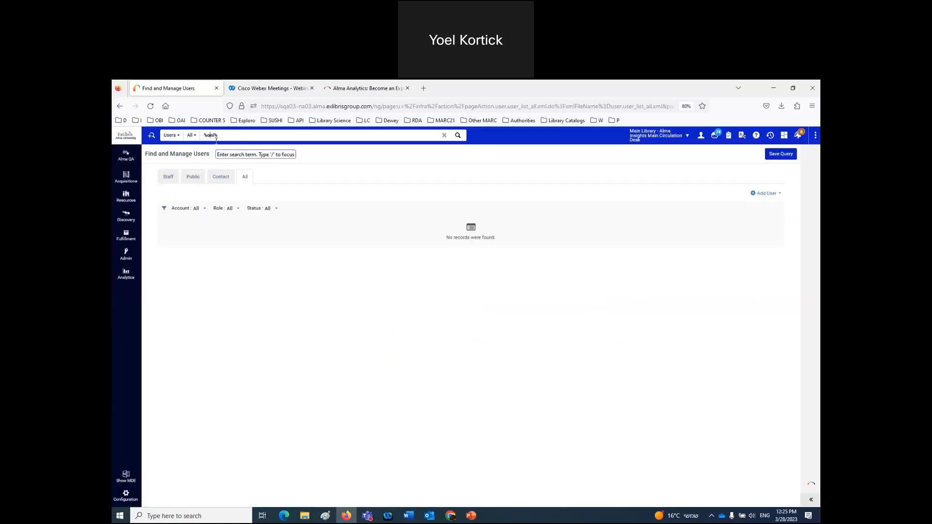
pyautogui.press('Return')
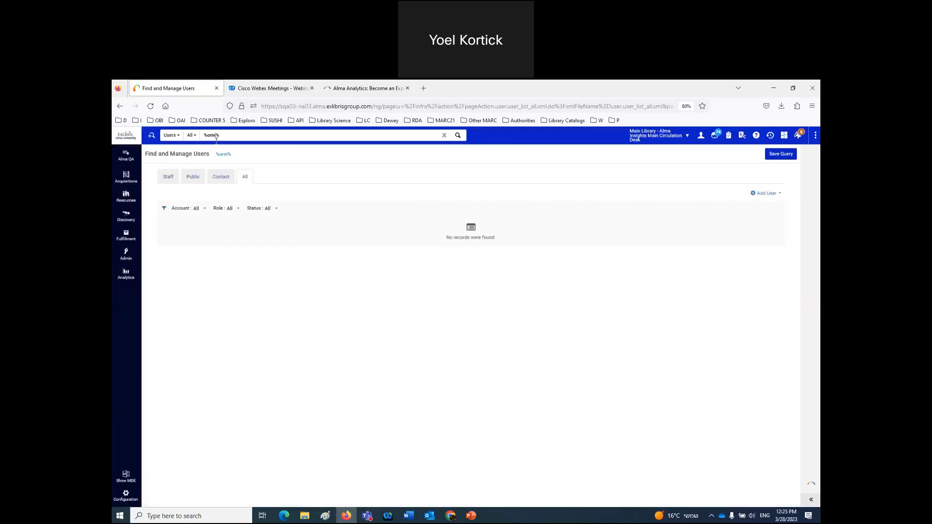
# - Search users for plain 'orni', finding no records, then return to the Analytics menu
pyautogui.doubleClick(209, 139)
pyautogui.click(208, 139)
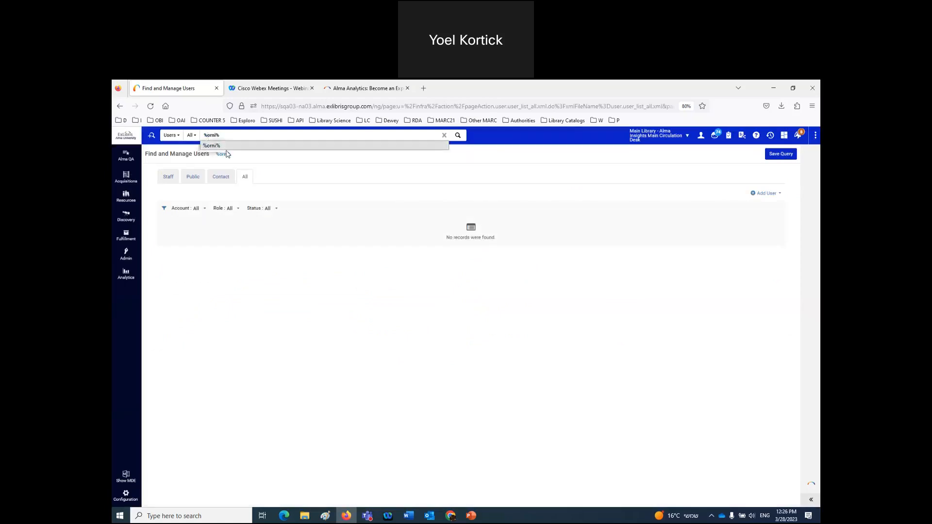
pyautogui.press('BackSpace')
pyautogui.press('Return')
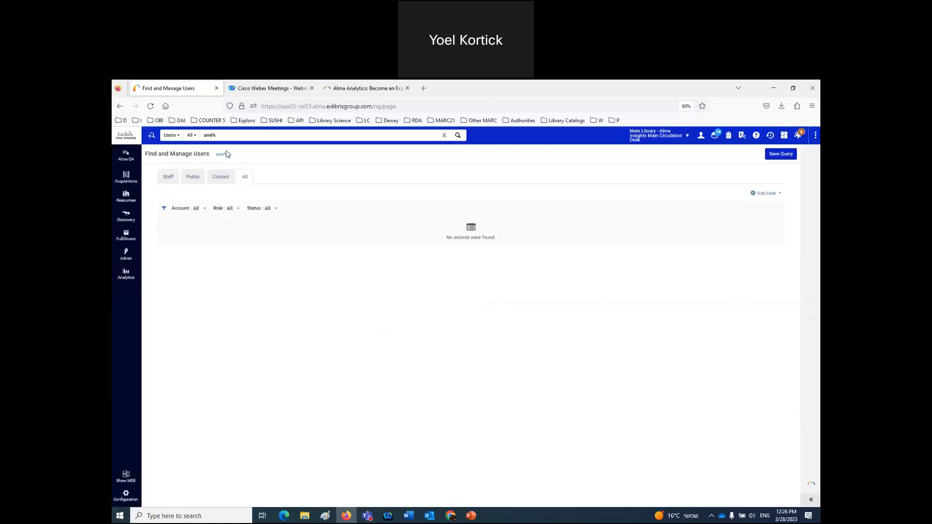
pyautogui.doubleClick(210, 135)
pyautogui.write('orni')
pyautogui.press('Return')
pyautogui.click(126, 274)
# - Open the Analytics Object List and search object names for 'orni'
pyautogui.click(166, 209)
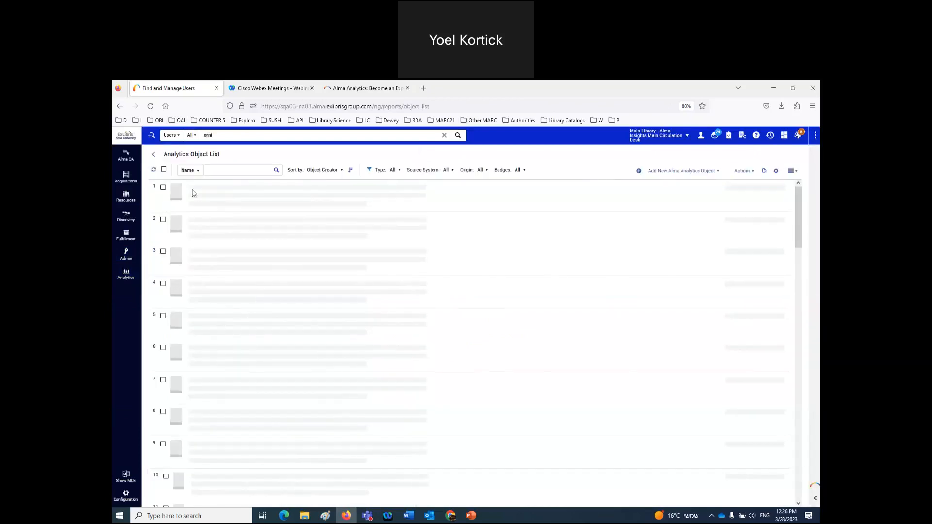
pyautogui.click(212, 170)
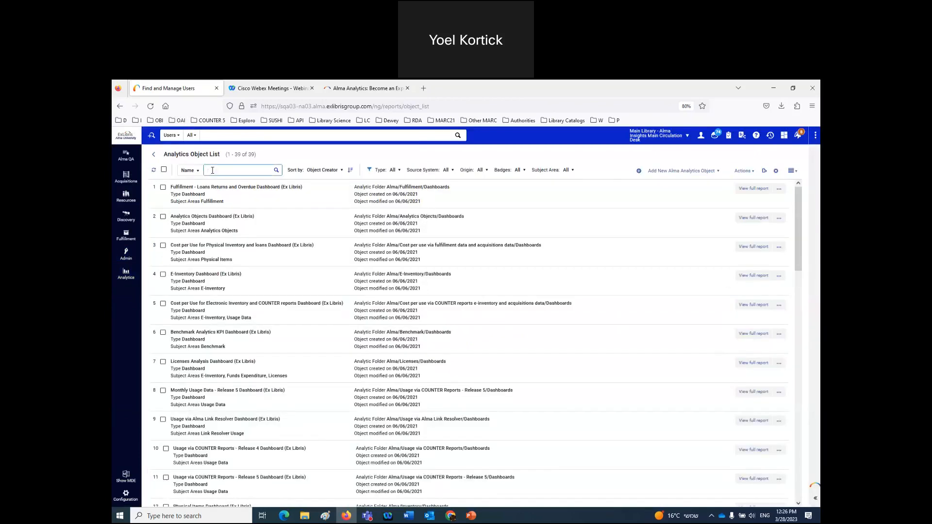
pyautogui.write('orni')
pyautogui.press('Return')
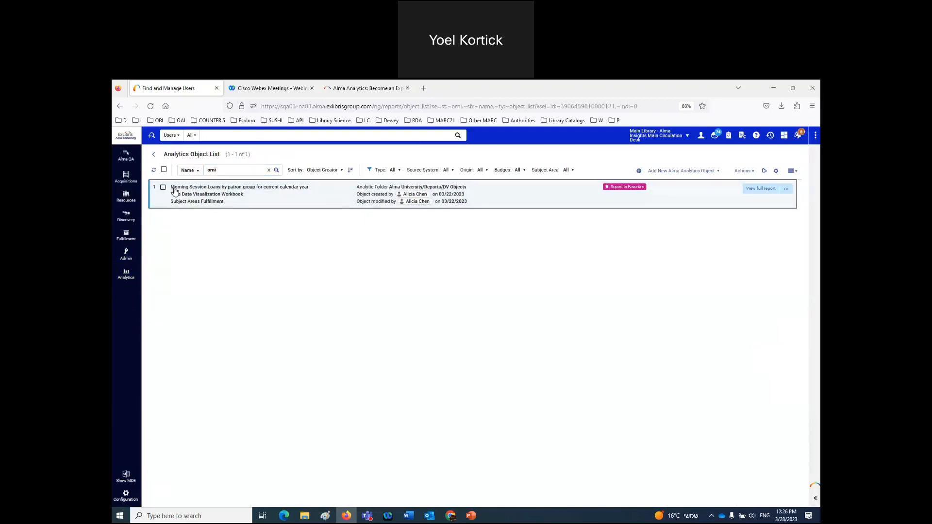
pyautogui.click(210, 171)
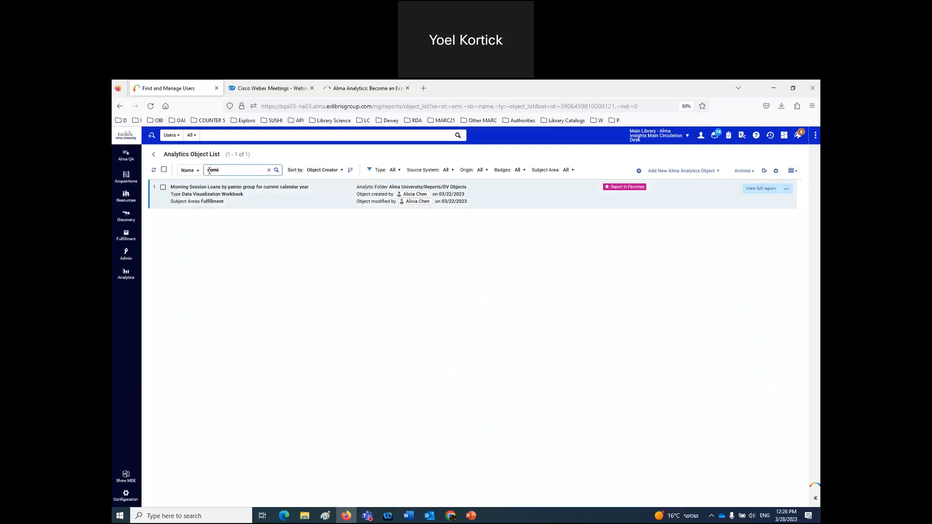
pyautogui.write('m')
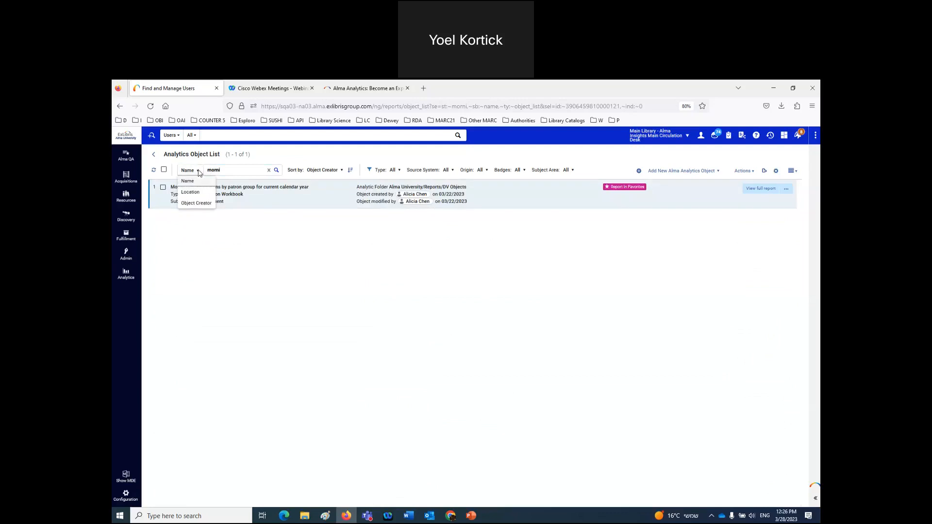
# - Search by Location for 'dv objects' to get 5 items, then set the search field to Object Creator
pyautogui.click(190, 192)
pyautogui.doubleClick(210, 174)
pyautogui.write('dv obkjects')
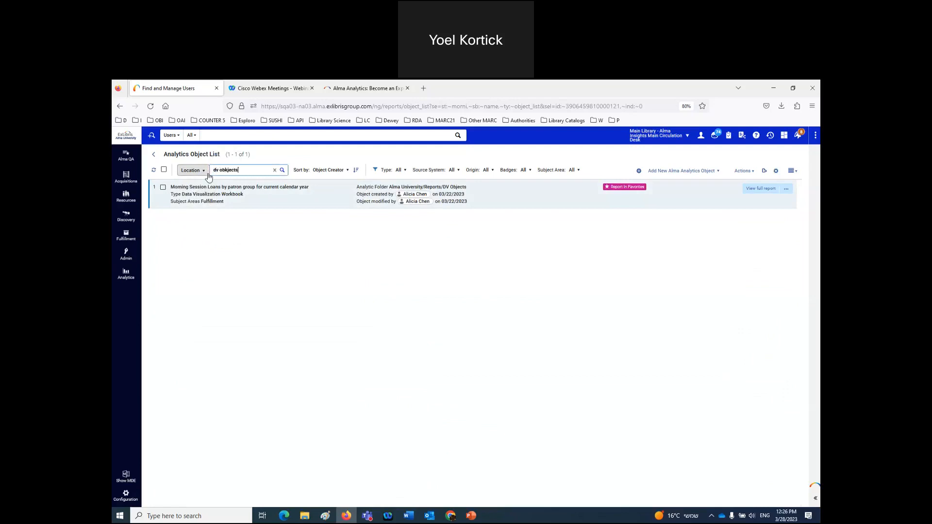
pyautogui.press('BackSpace')
pyautogui.press('BackSpace')
pyautogui.write('j')
pyautogui.press('Return')
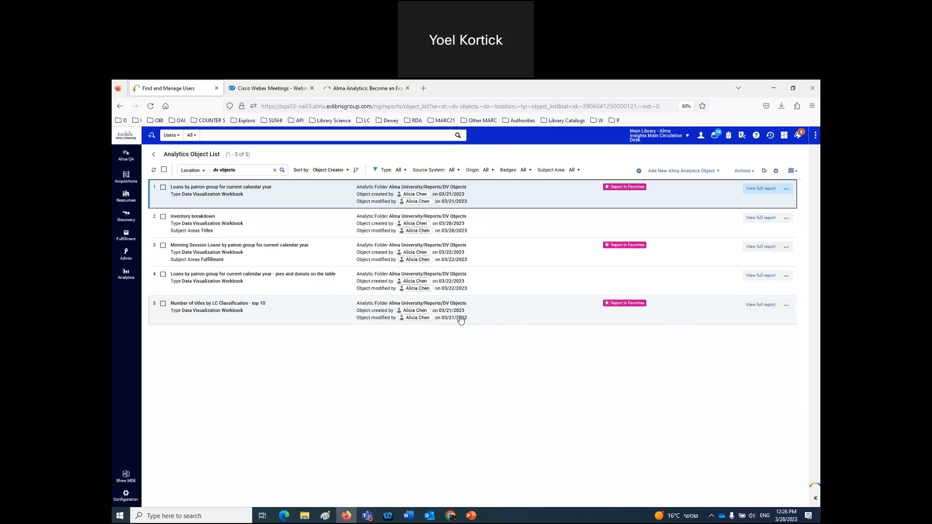
pyautogui.click(199, 172)
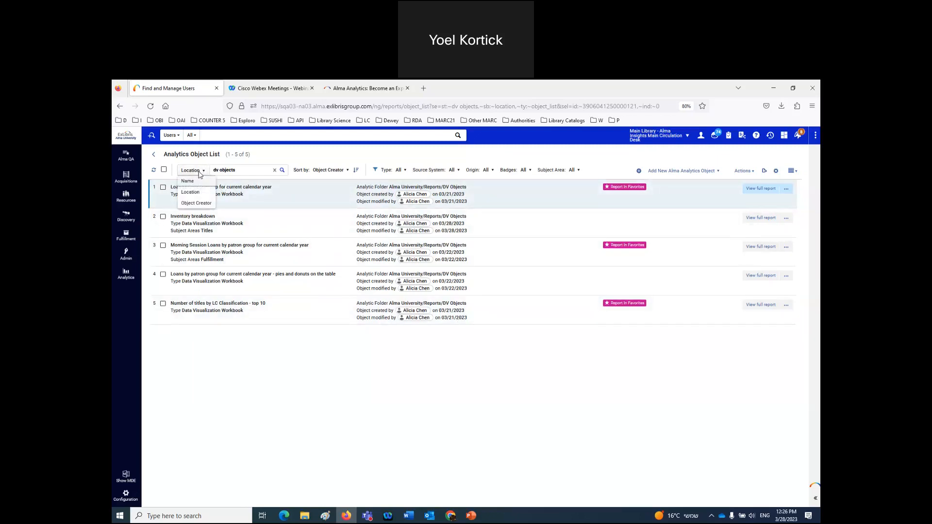
pyautogui.click(196, 203)
# - Search by the creator's name to get 21 objects, then open 'Loans by patron group for current calendar year' details
pyautogui.moveTo(178, 168); pyautogui.dragTo(179, 170)
pyautogui.write('alicia')
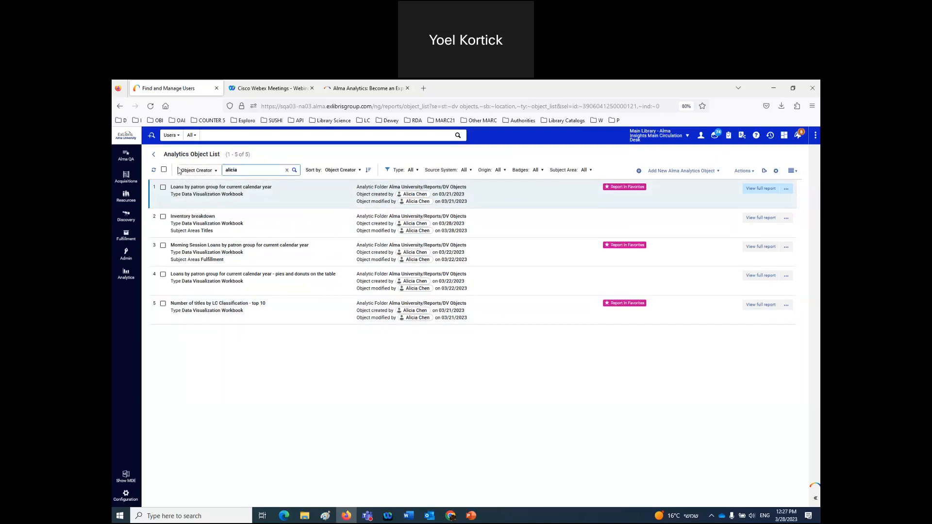
pyautogui.press('Return')
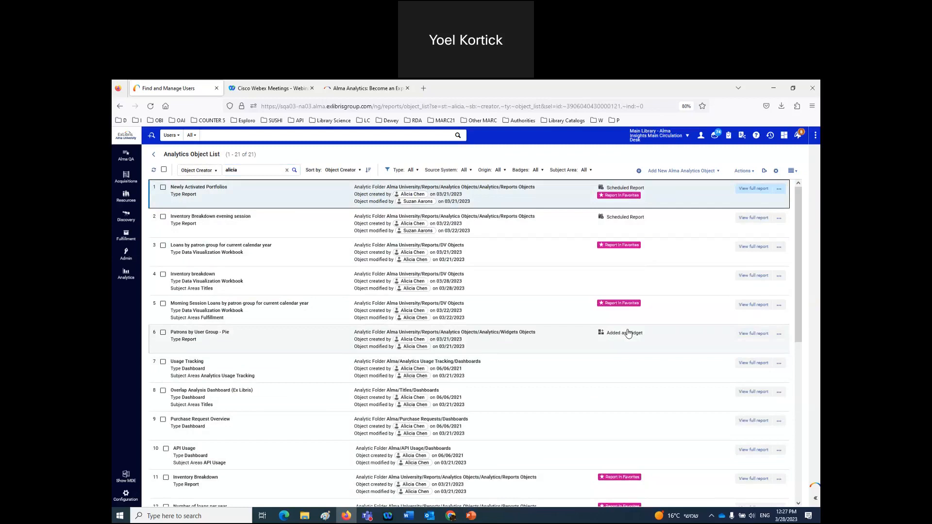
pyautogui.click(506, 256)
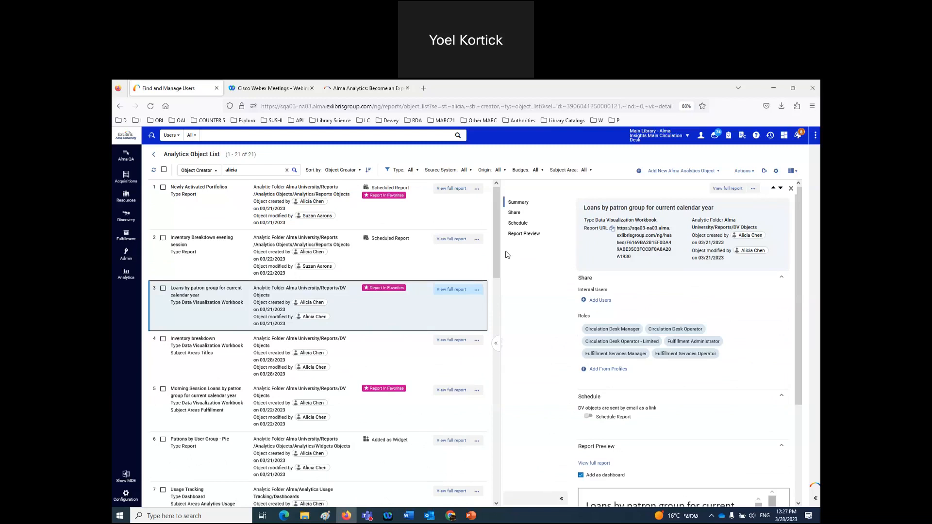
# - Select row 2, 'Inventory Breakdown evening session', to see its sharing and 6-week schedule
pyautogui.click(373, 257)
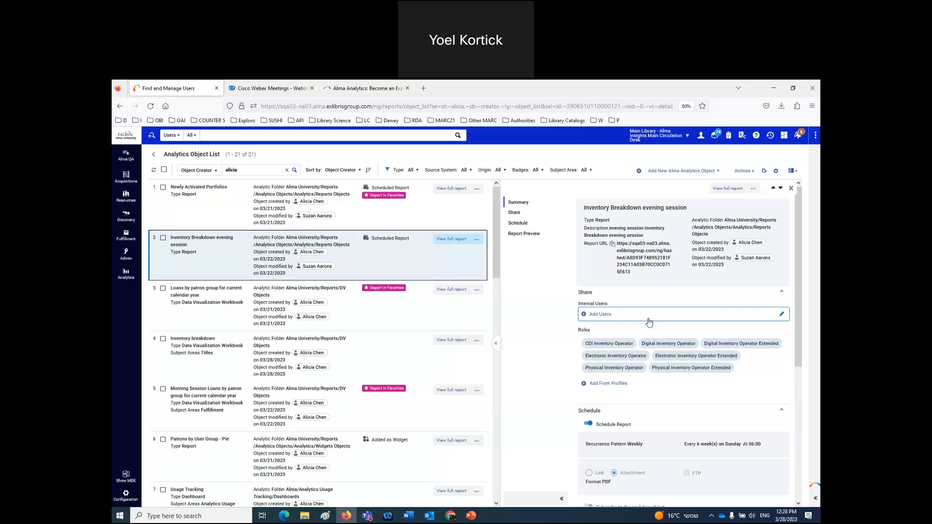
# - Try the full-page details, then List View and Split view from the view-mode dropdown
pyautogui.click(496, 345)
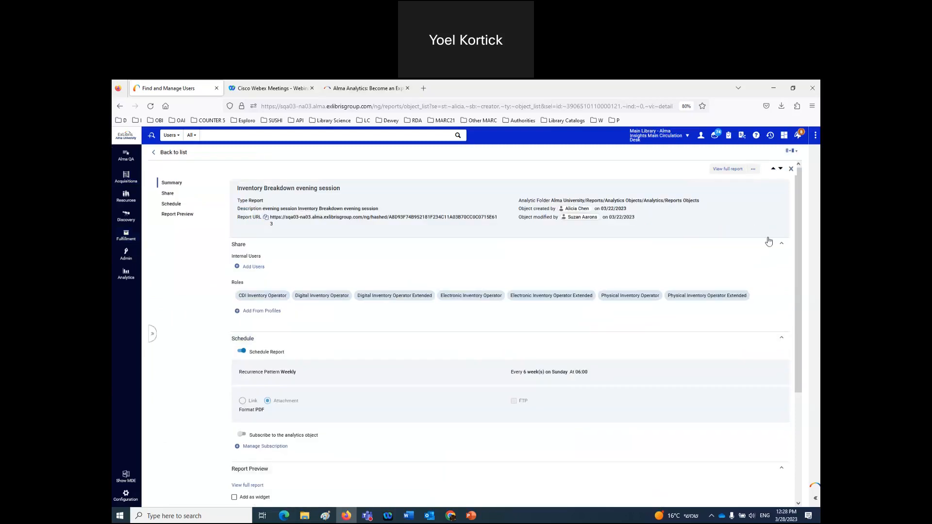
pyautogui.click(153, 336)
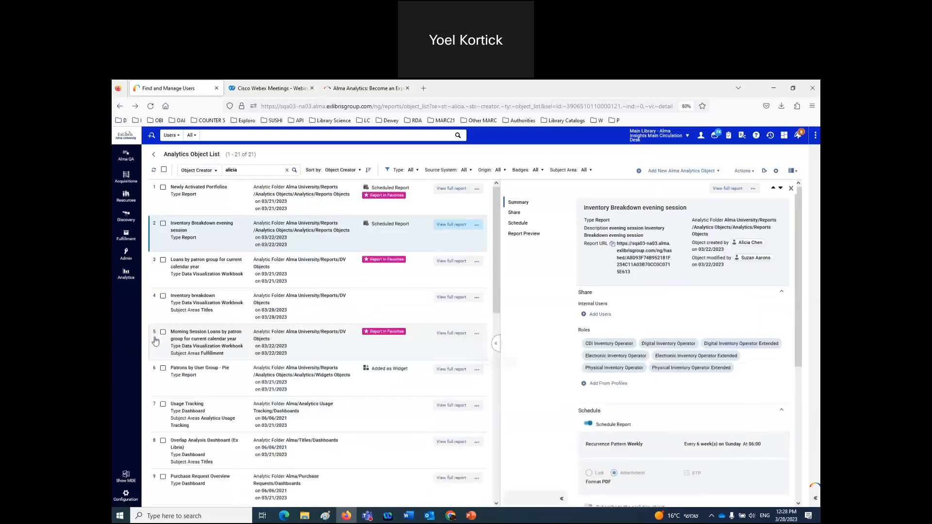
pyautogui.moveTo(502, 294); pyautogui.dragTo(491, 340)
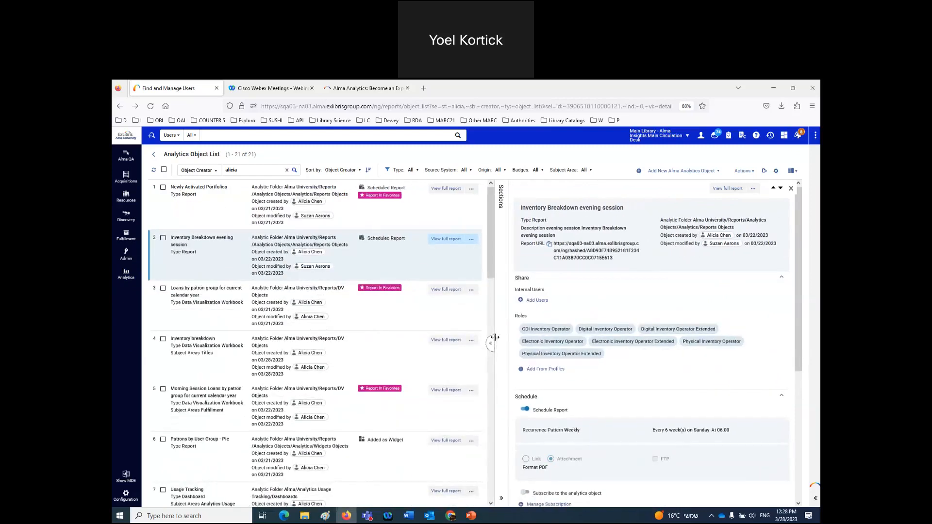
pyautogui.click(798, 172)
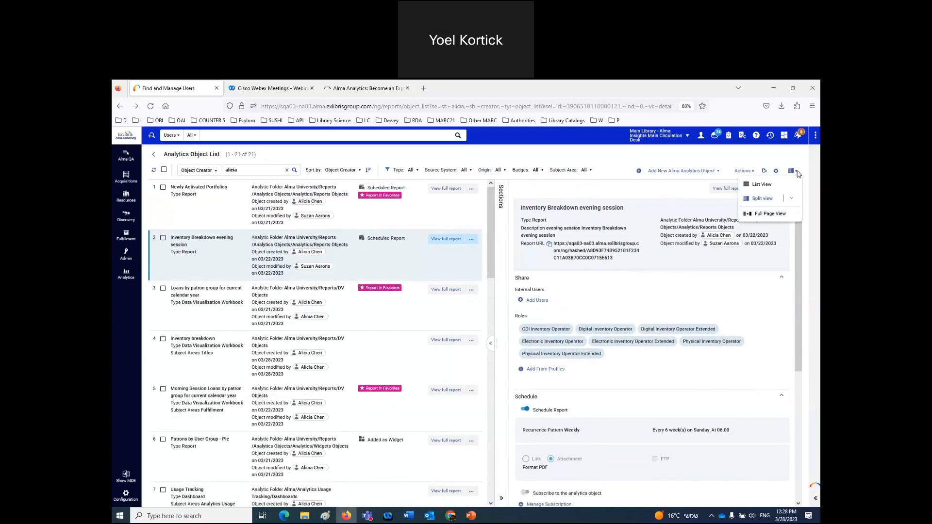
pyautogui.click(761, 185)
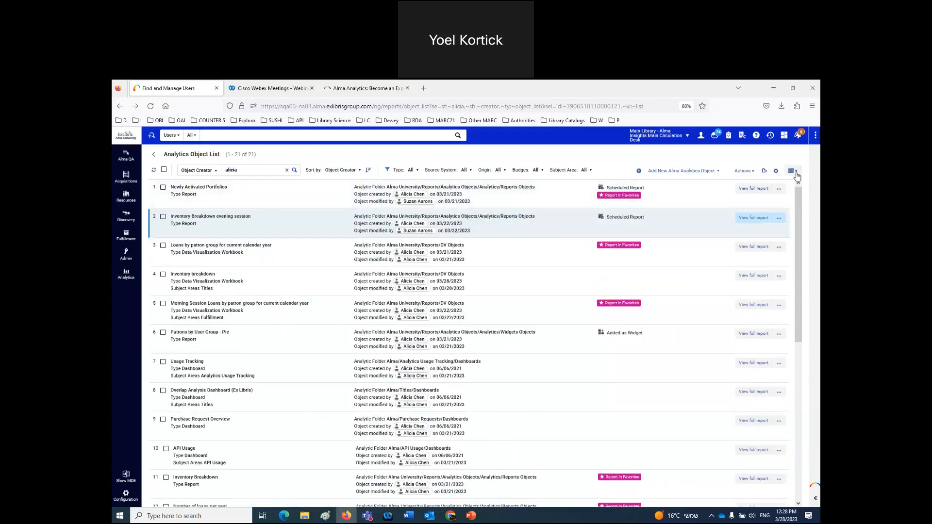
pyautogui.click(793, 171)
pyautogui.click(767, 200)
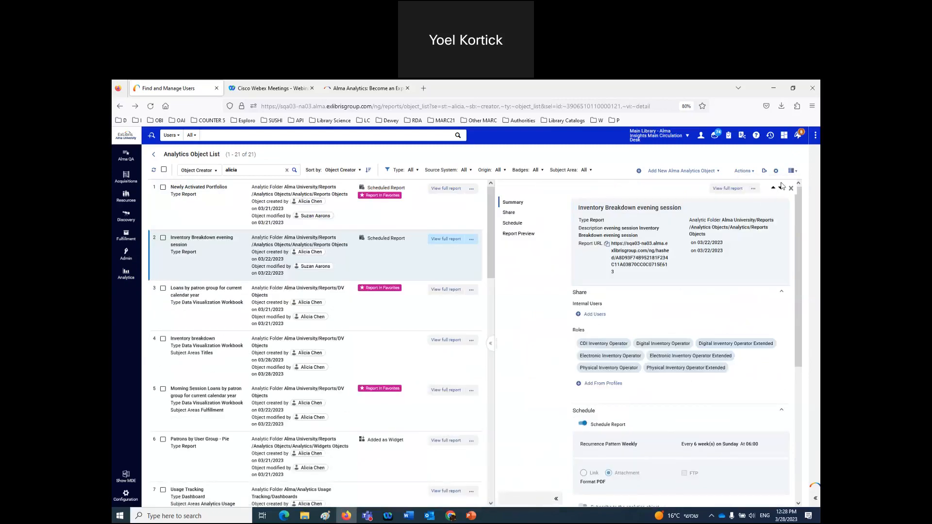
# - Compare Full Page View with Split view, ending in Split view with a widened object list
pyautogui.click(794, 171)
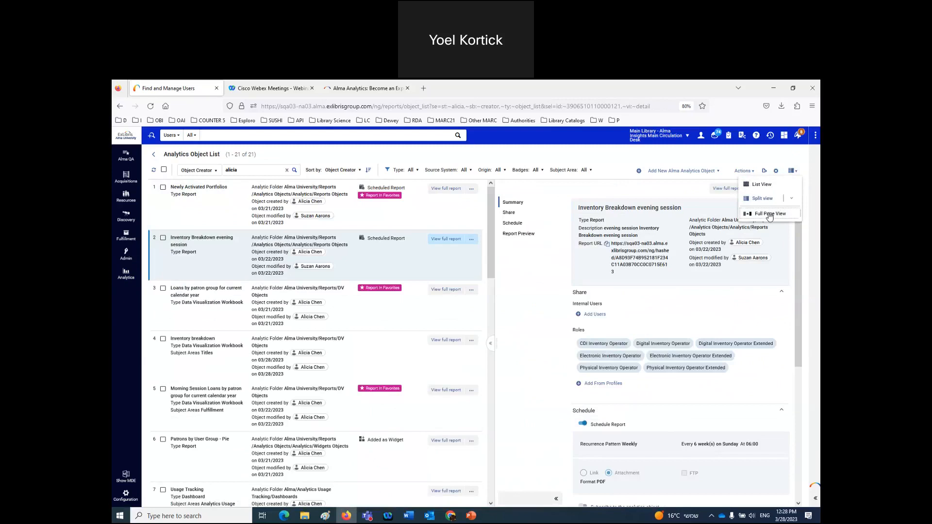
pyautogui.click(771, 215)
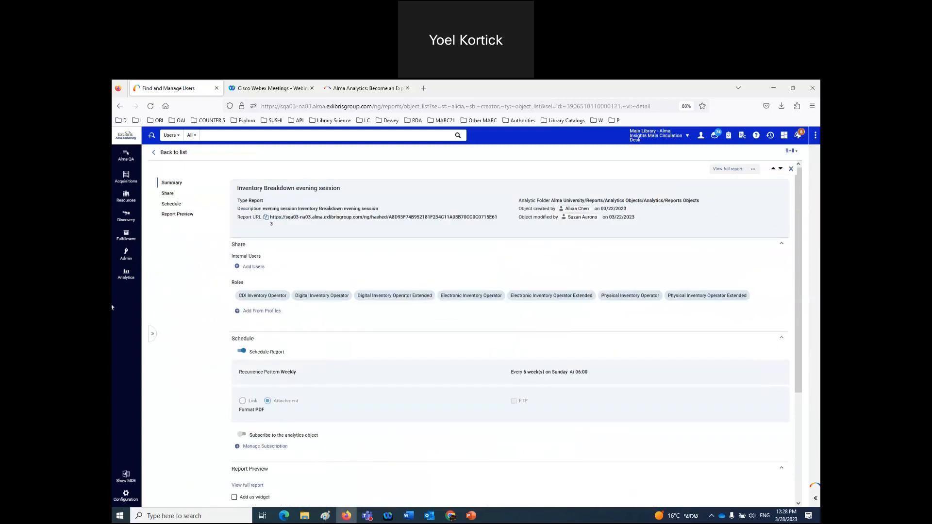
pyautogui.click(152, 335)
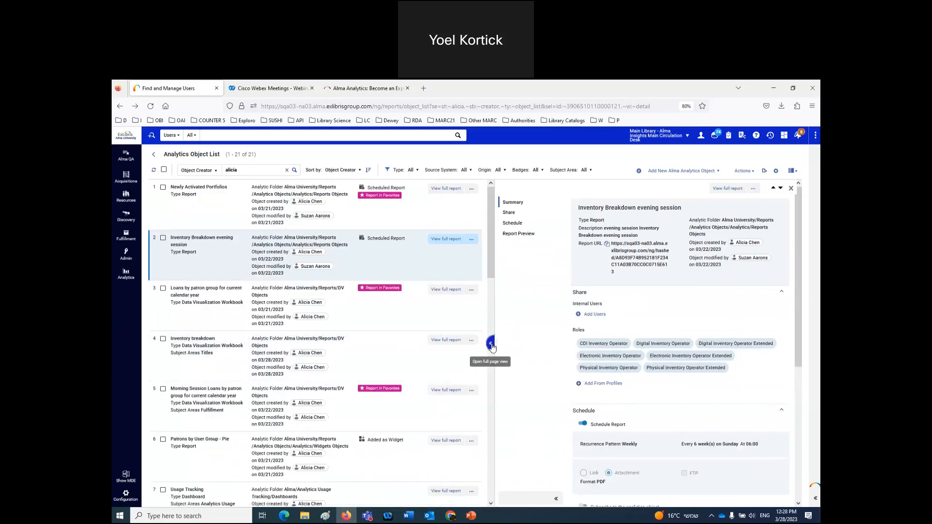
pyautogui.click(492, 345)
pyautogui.click(152, 338)
pyautogui.click(793, 170)
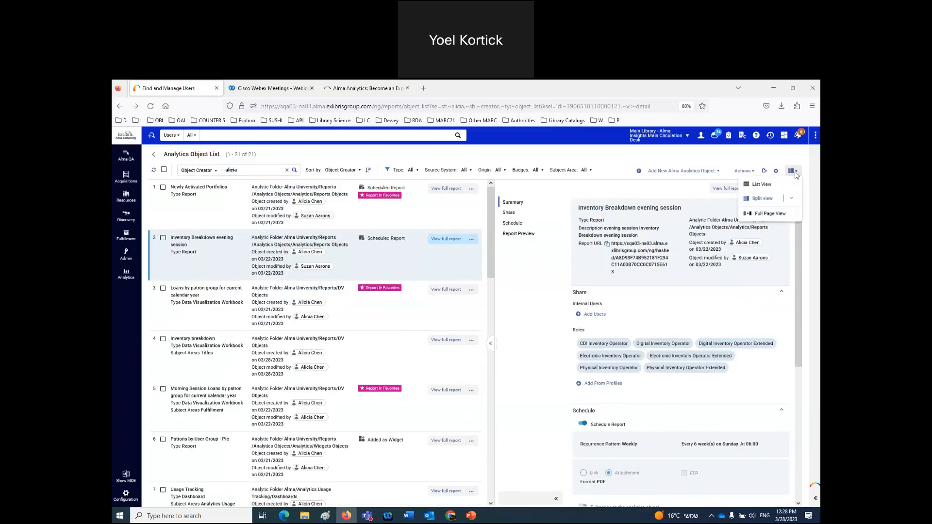
pyautogui.click(770, 215)
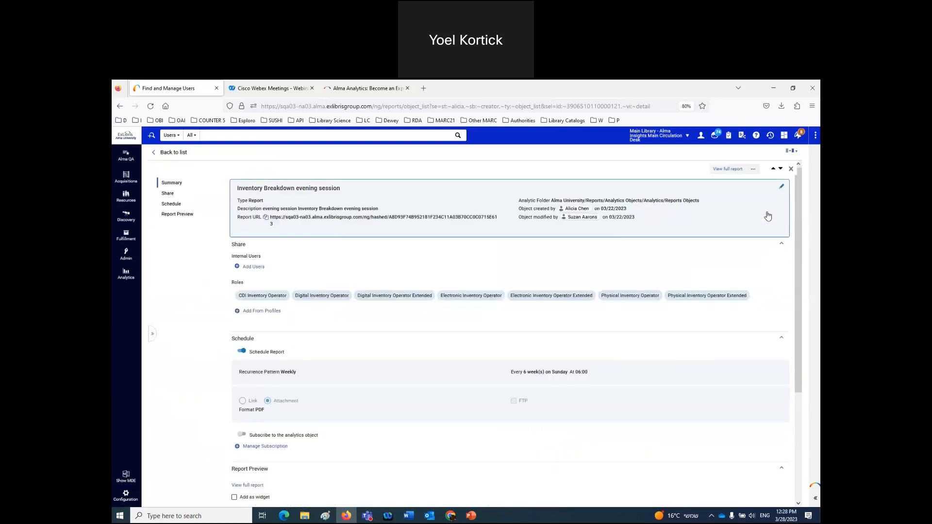
pyautogui.click(152, 338)
pyautogui.moveTo(495, 297)
pyautogui.mouseDown()
pyautogui.moveTo(595, 305)
pyautogui.moveTo(499, 308)
pyautogui.mouseUp()
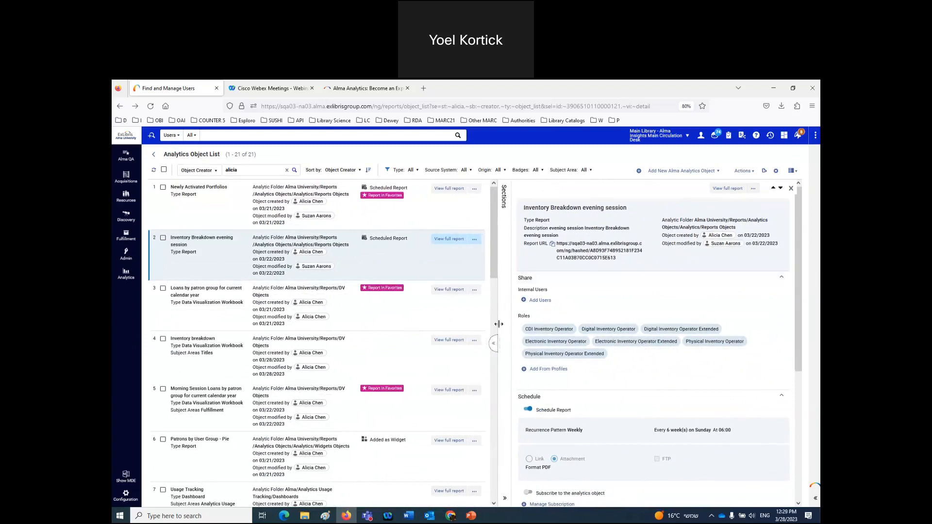
pyautogui.moveTo(499, 325); pyautogui.dragTo(560, 324)
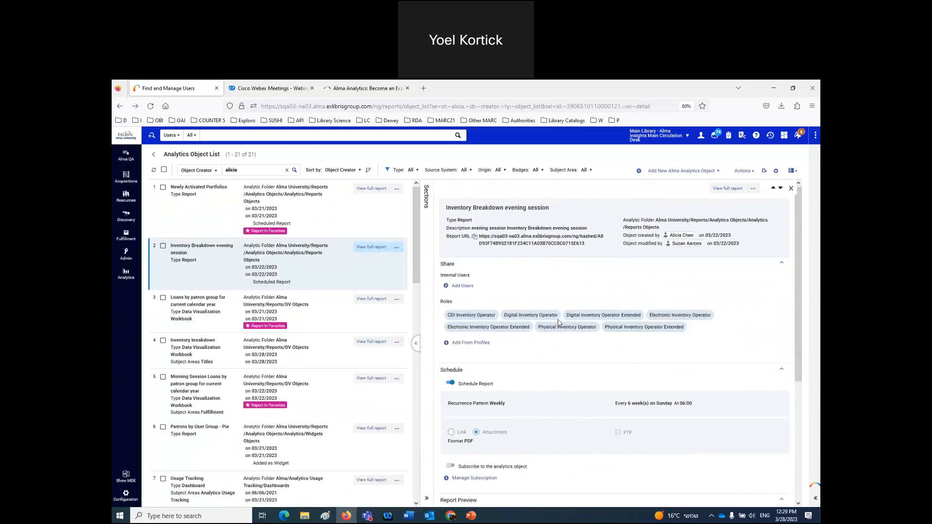
pyautogui.click(719, 172)
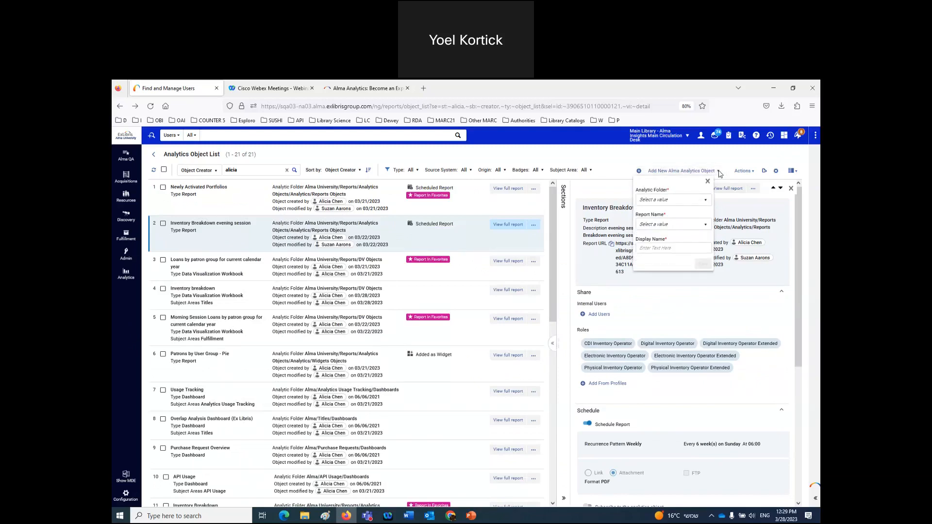
pyautogui.click(720, 174)
pyautogui.click(755, 173)
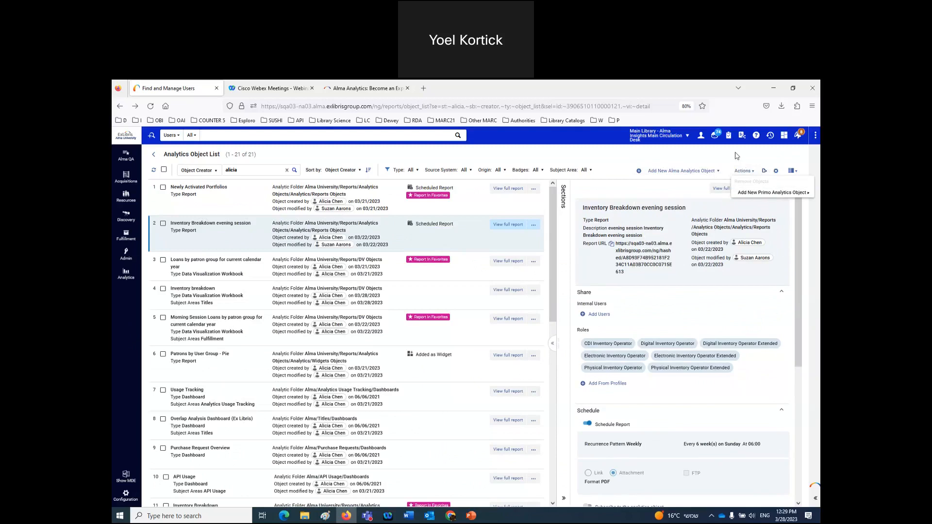
pyautogui.click(736, 156)
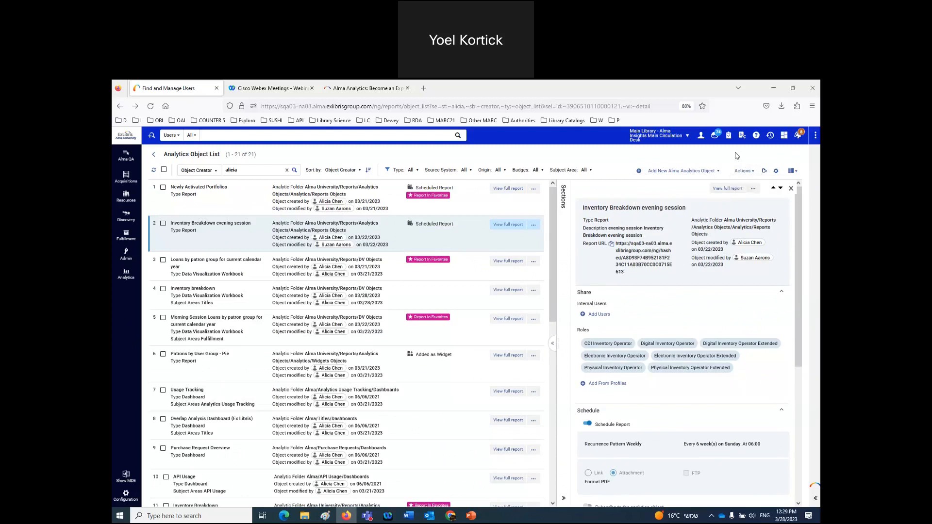
pyautogui.hotkey('ctrl', '+')
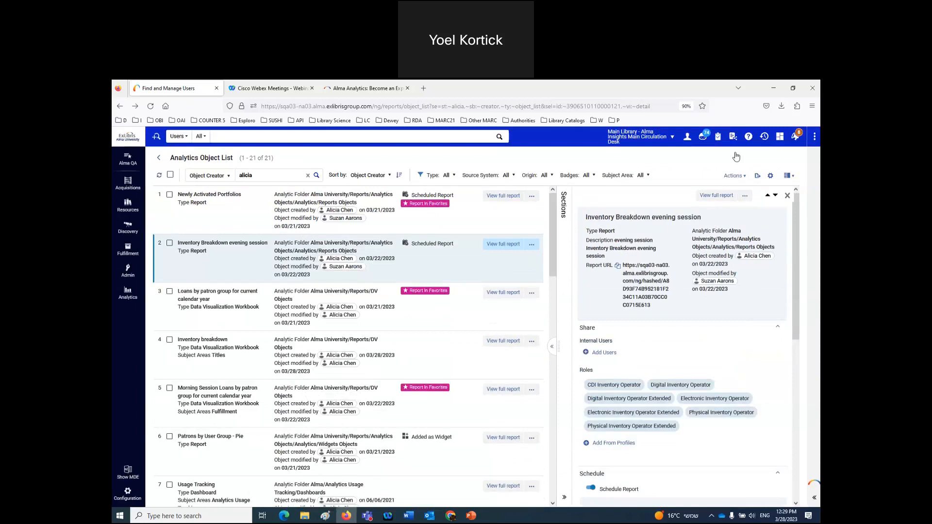
pyautogui.click(742, 176)
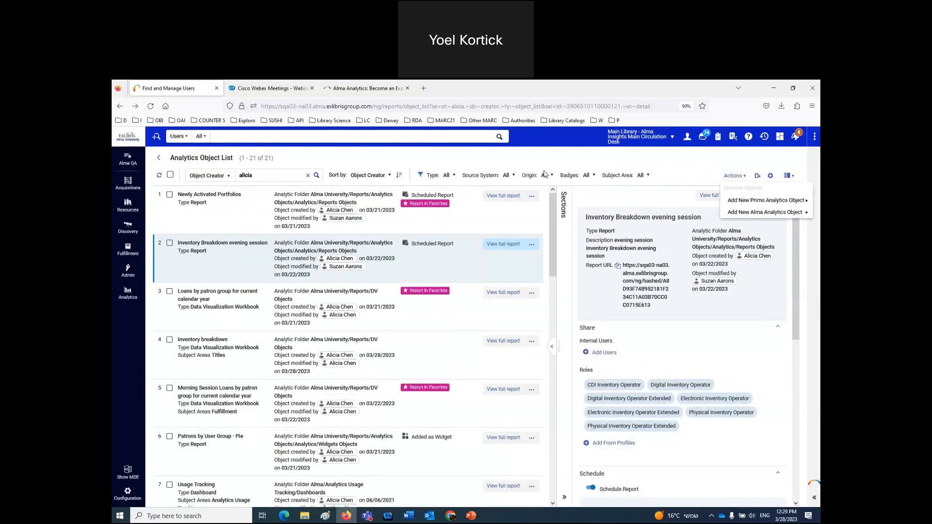
pyautogui.click(675, 171)
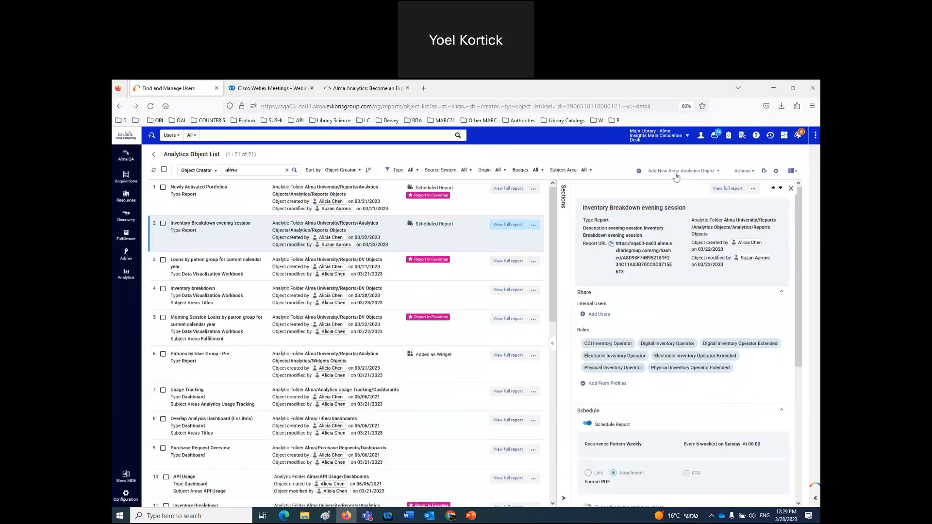
pyautogui.hotkey('ctrl', '-')
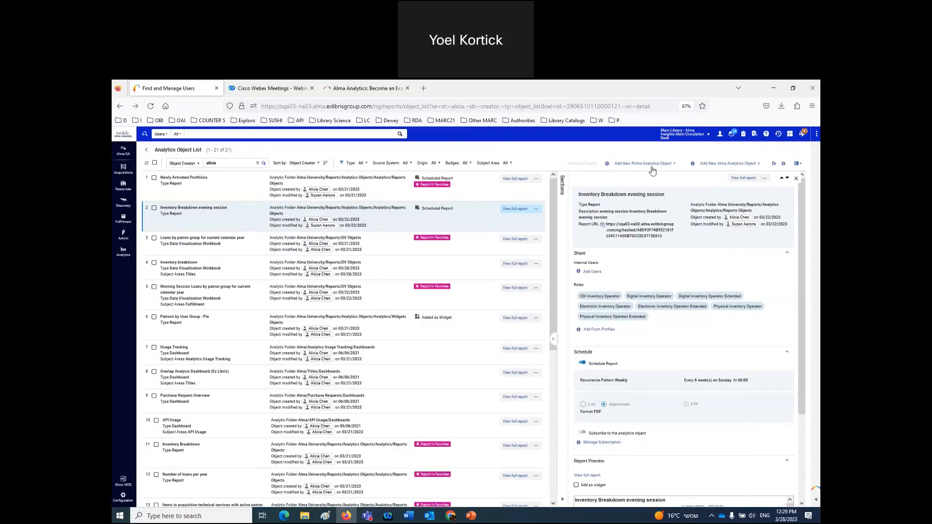
pyautogui.hotkey('ctrl', '+')
pyautogui.hotkey('ctrl', '+')
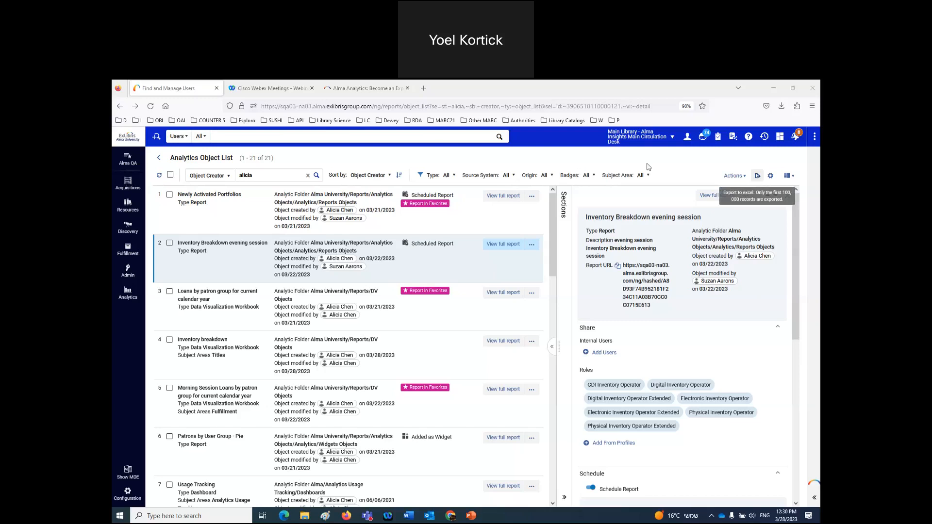
# - Load the EU Demo Alma EU00 environment and sign in with a saved login
pyautogui.click(124, 121)
pyautogui.moveTo(221, 167)
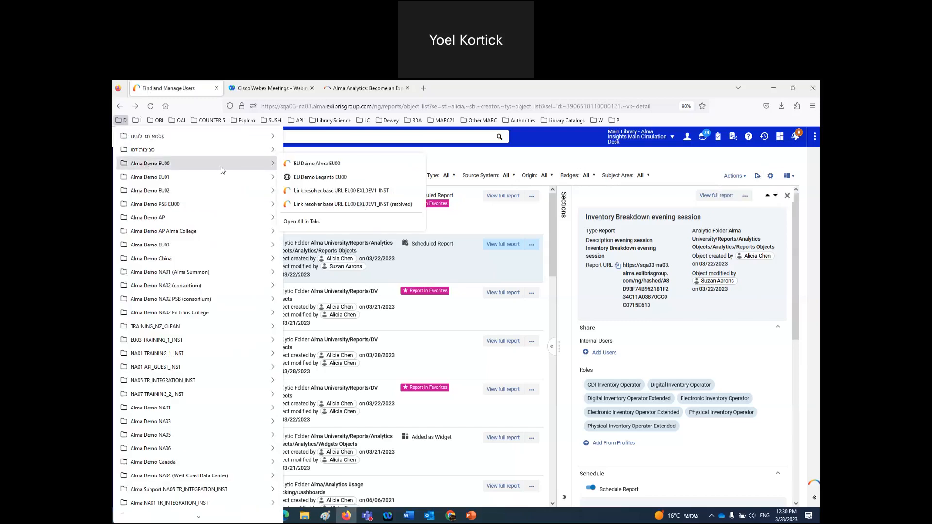
pyautogui.click(301, 168)
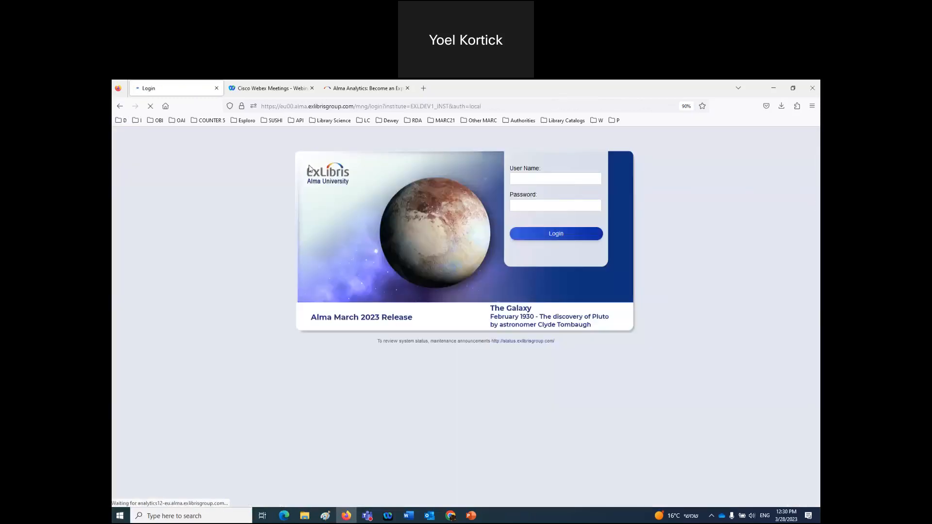
pyautogui.click(543, 179)
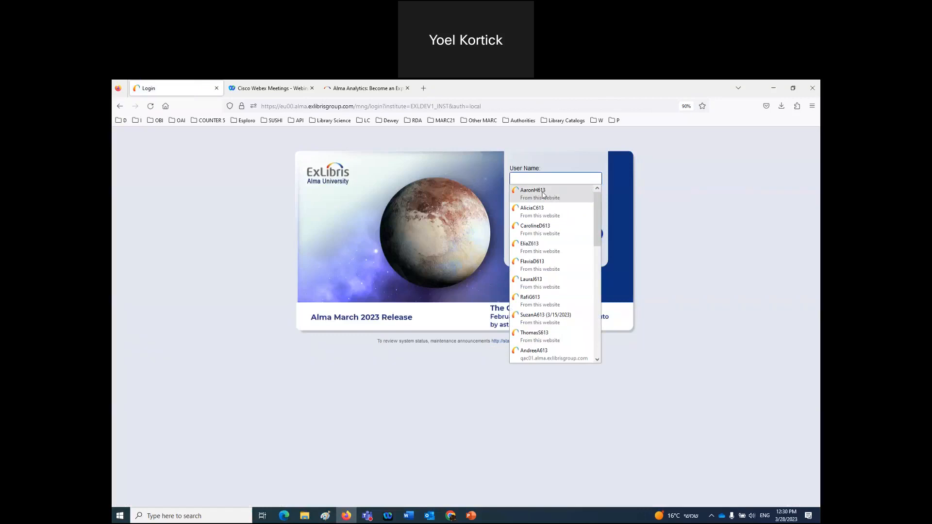
pyautogui.click(543, 210)
pyautogui.click(547, 239)
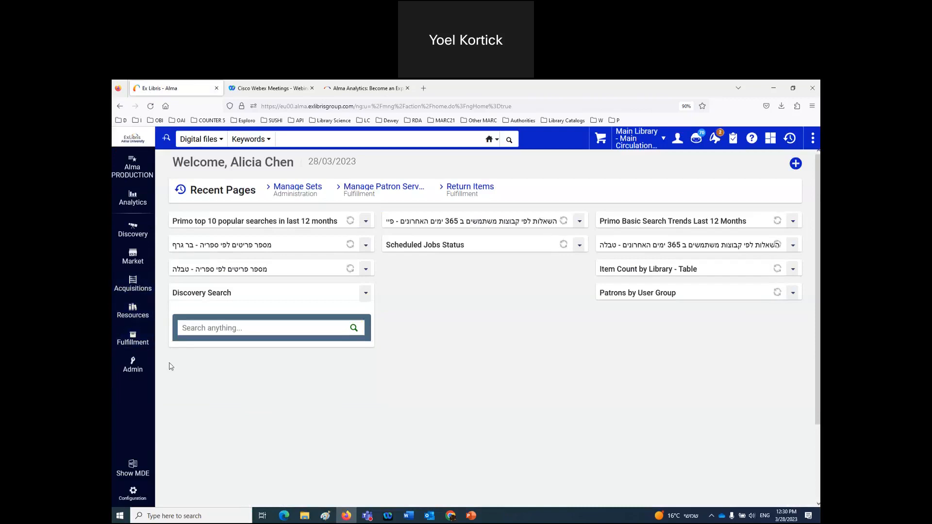
# - Zoom the page out and go to Analytics > Analytics Object List
pyautogui.hotkey('ctrl', '-')
pyautogui.hotkey('ctrl', '-')
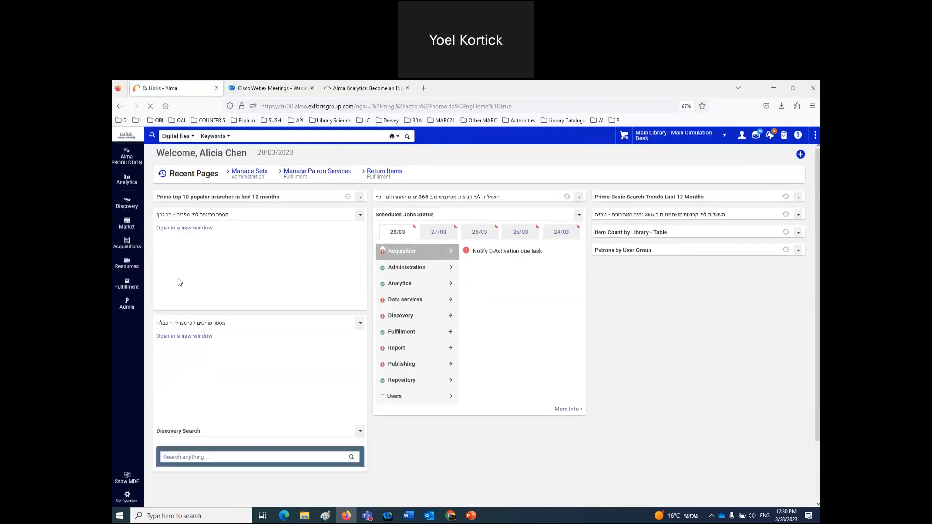
pyautogui.click(127, 181)
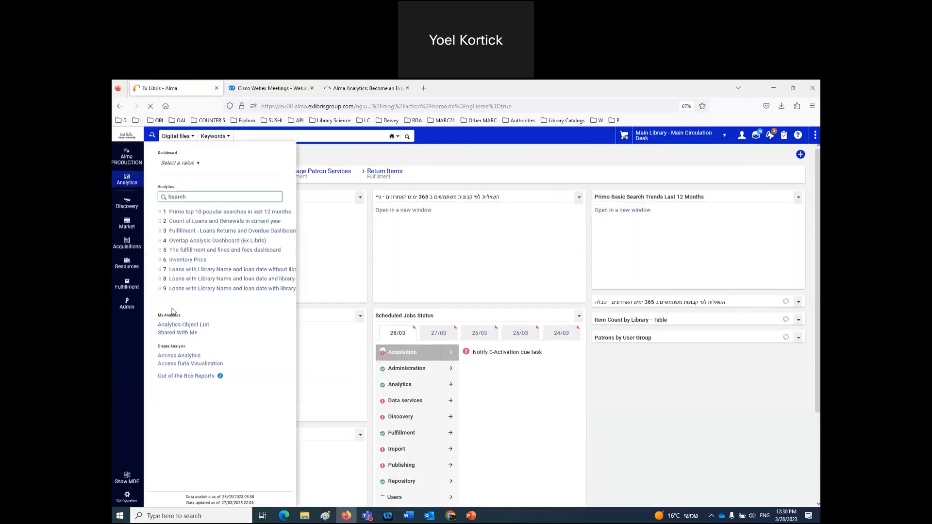
pyautogui.click(175, 326)
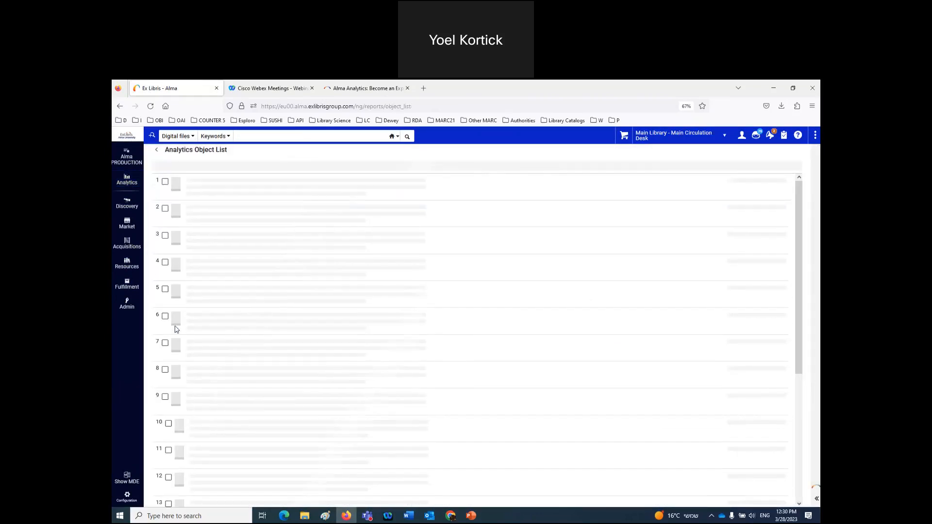